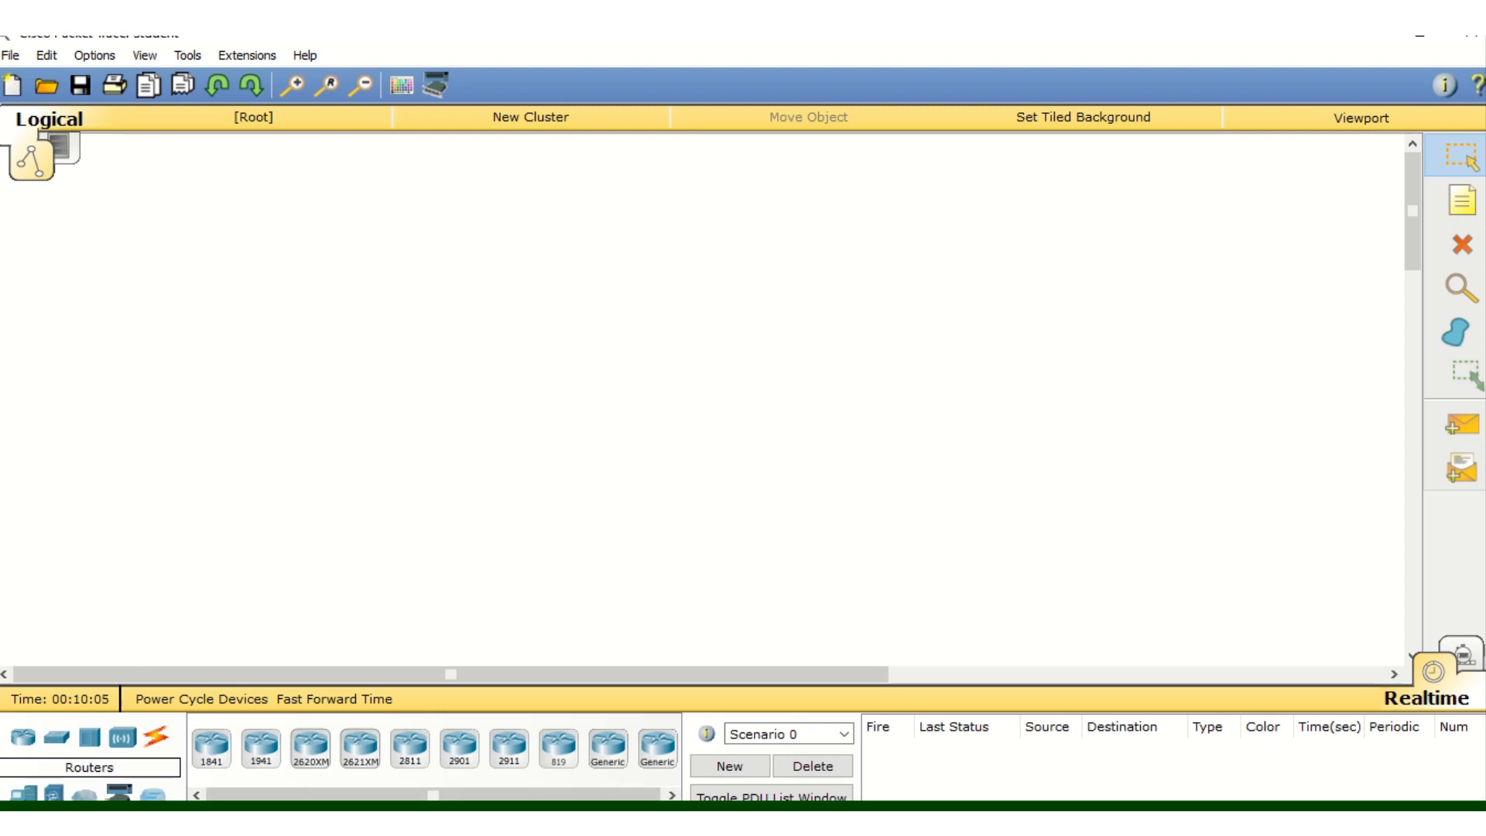
Place three generic routers in a horizontal row across the workspace, and display the available connection cables
click(607, 747)
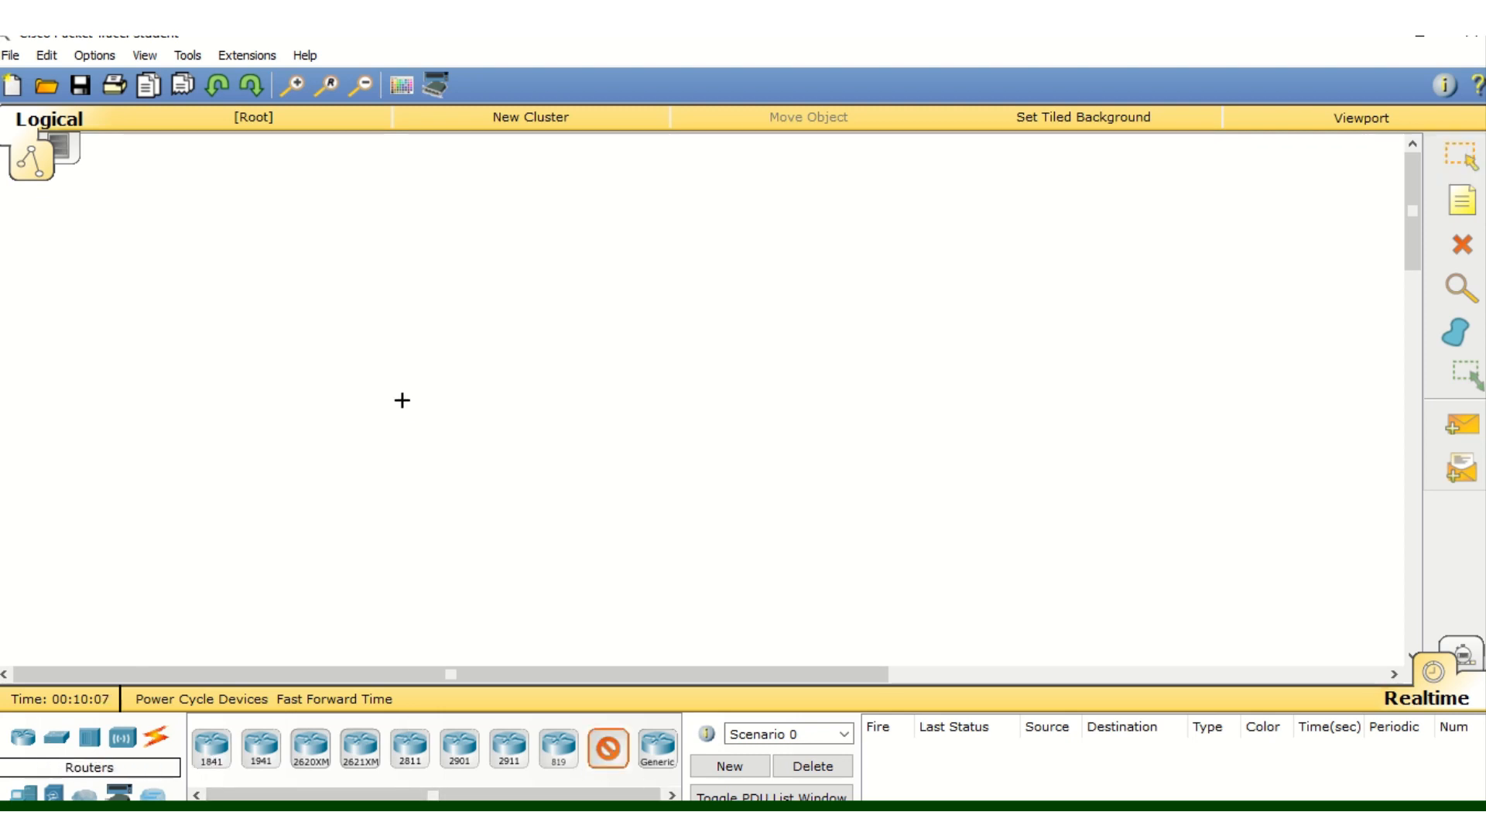
click(358, 326)
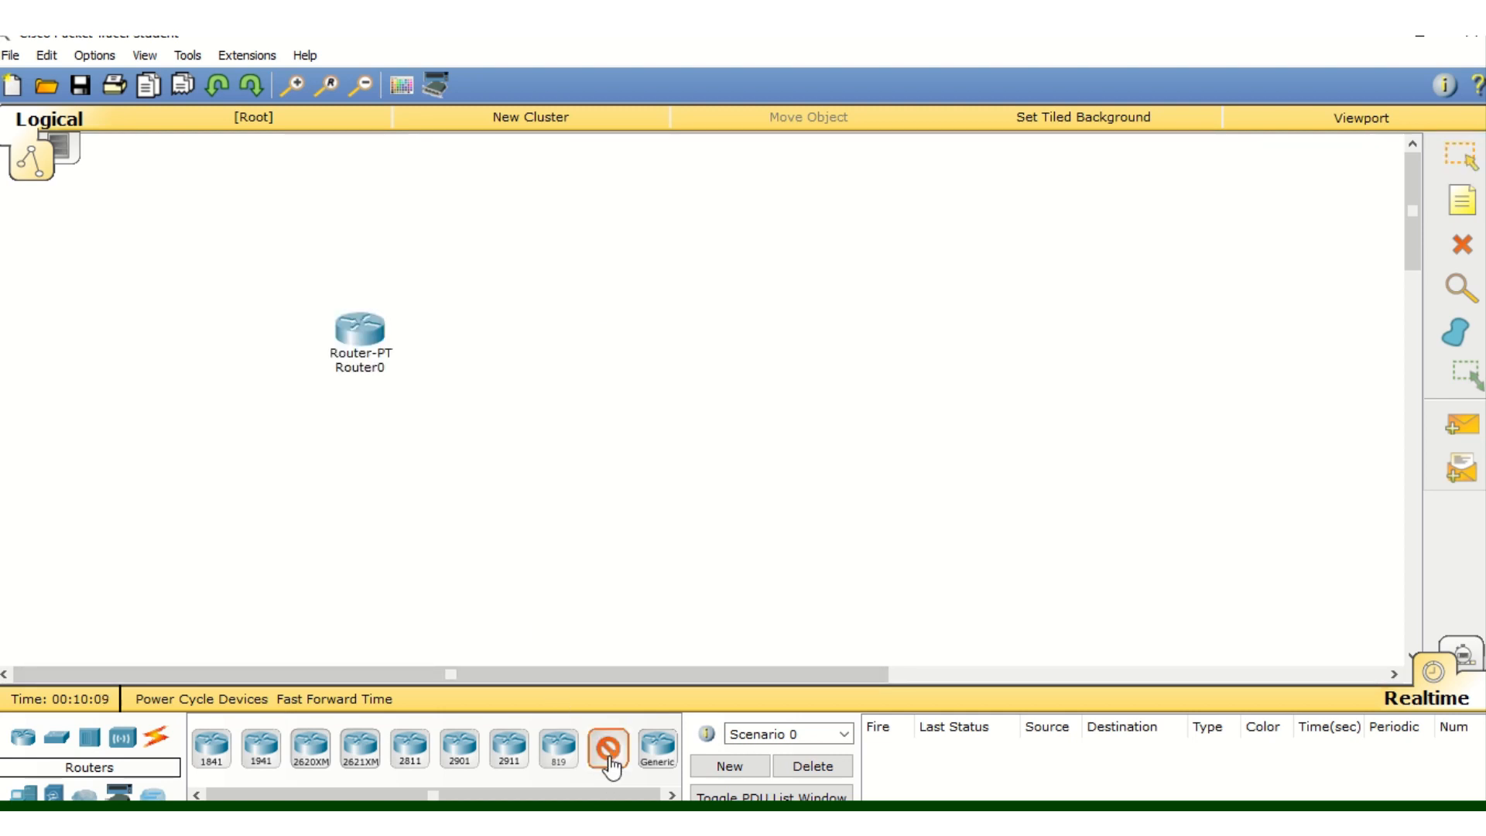
click(635, 342)
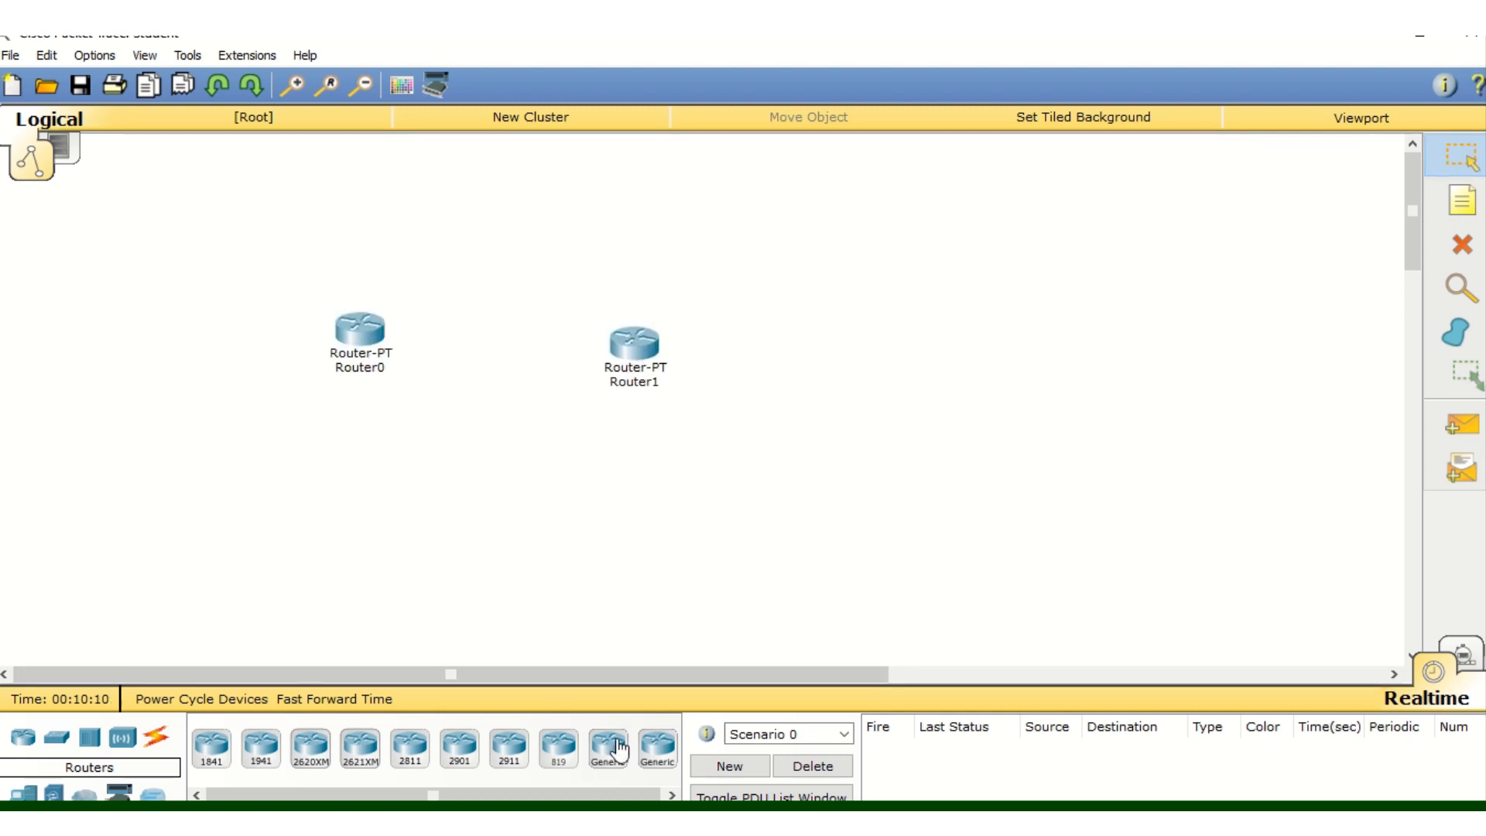
click(889, 344)
click(156, 736)
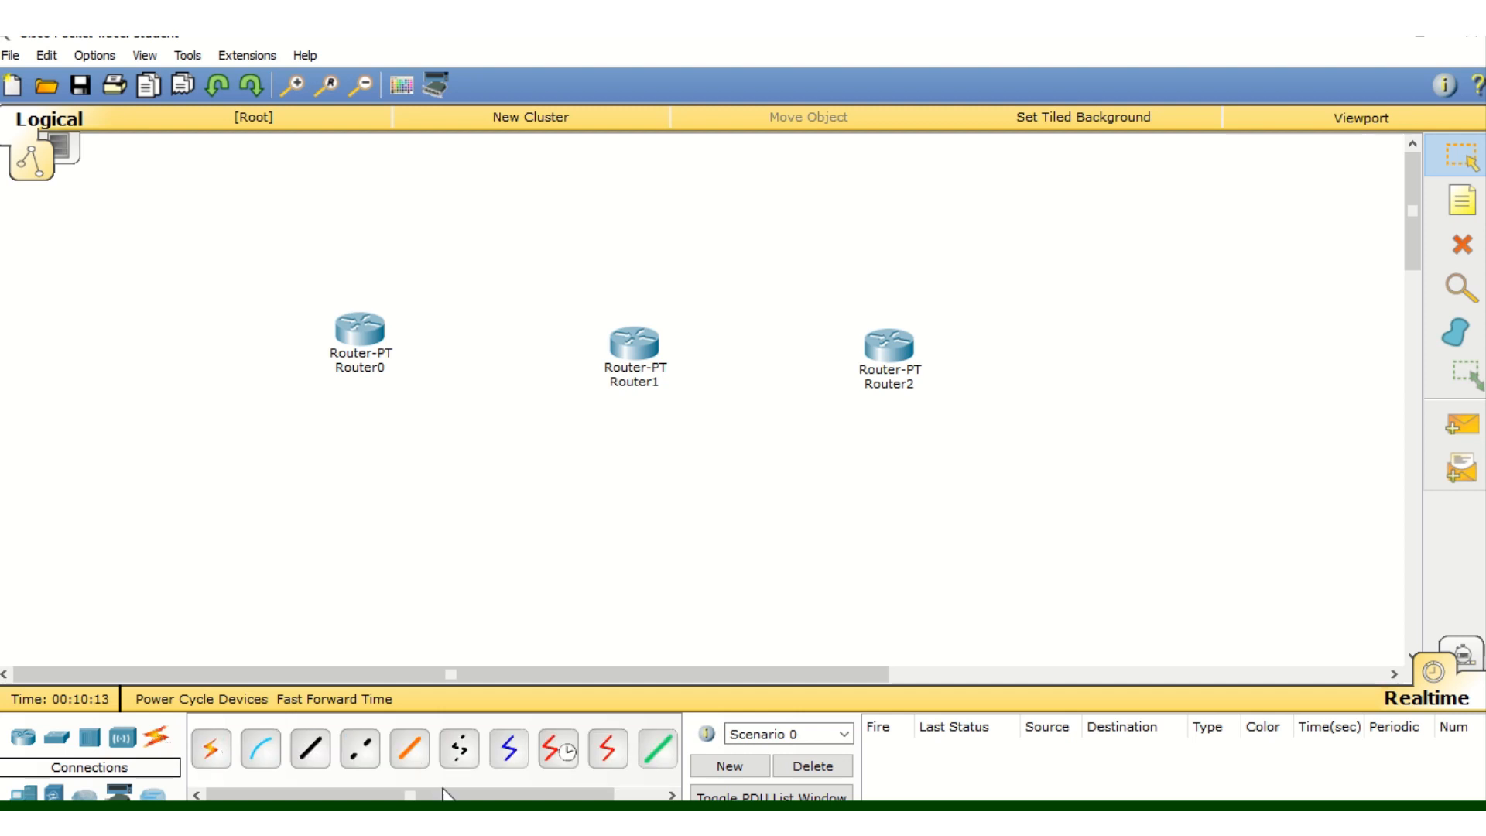
click(509, 748)
click(355, 330)
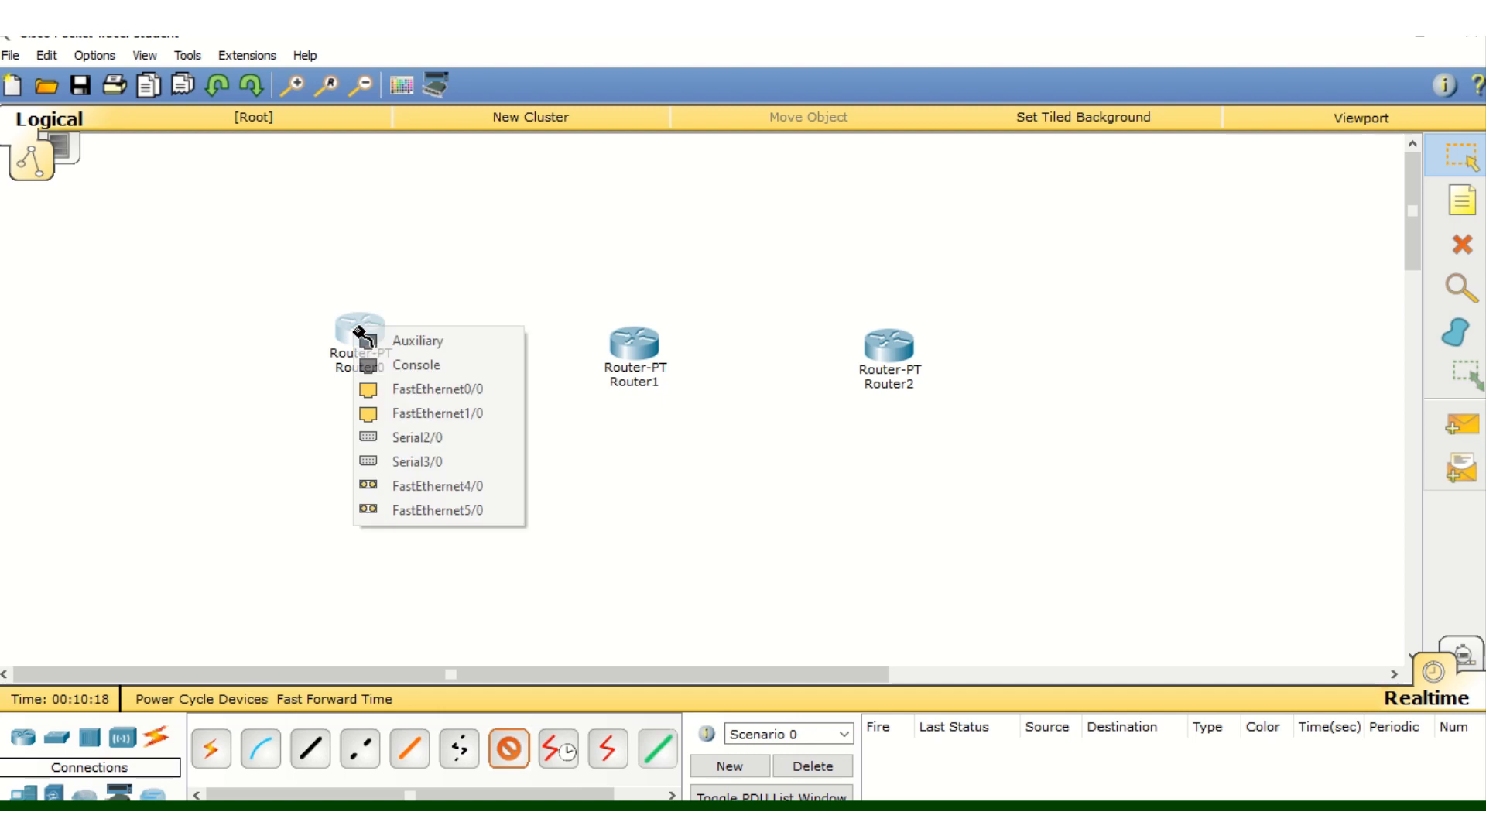
click(433, 436)
click(859, 459)
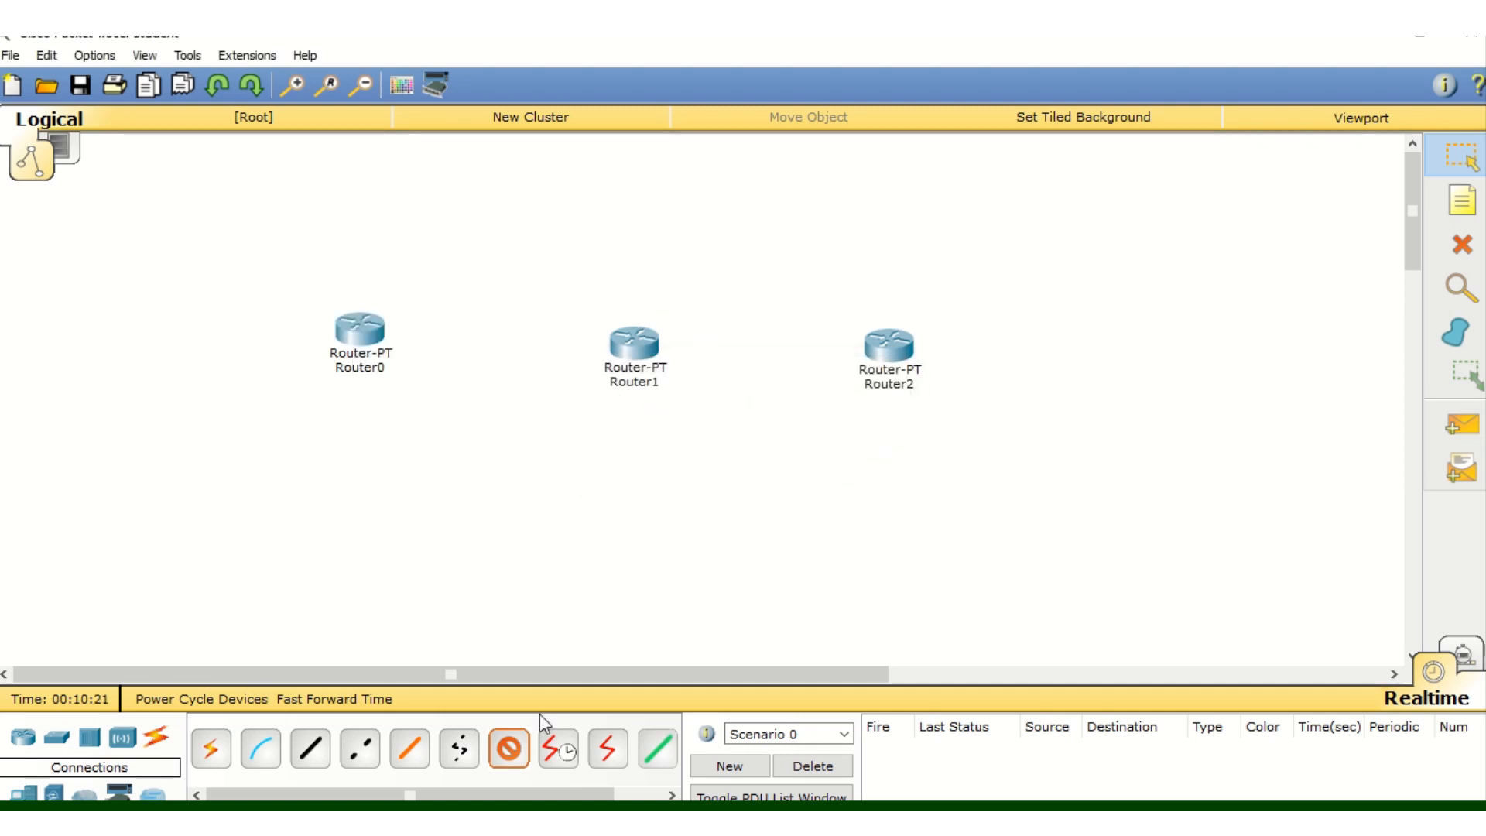
Connect Router0's Serial2/0 to Router1's Serial2/0 with a Serial DCE cable, keeping the clock end at Router0
click(558, 748)
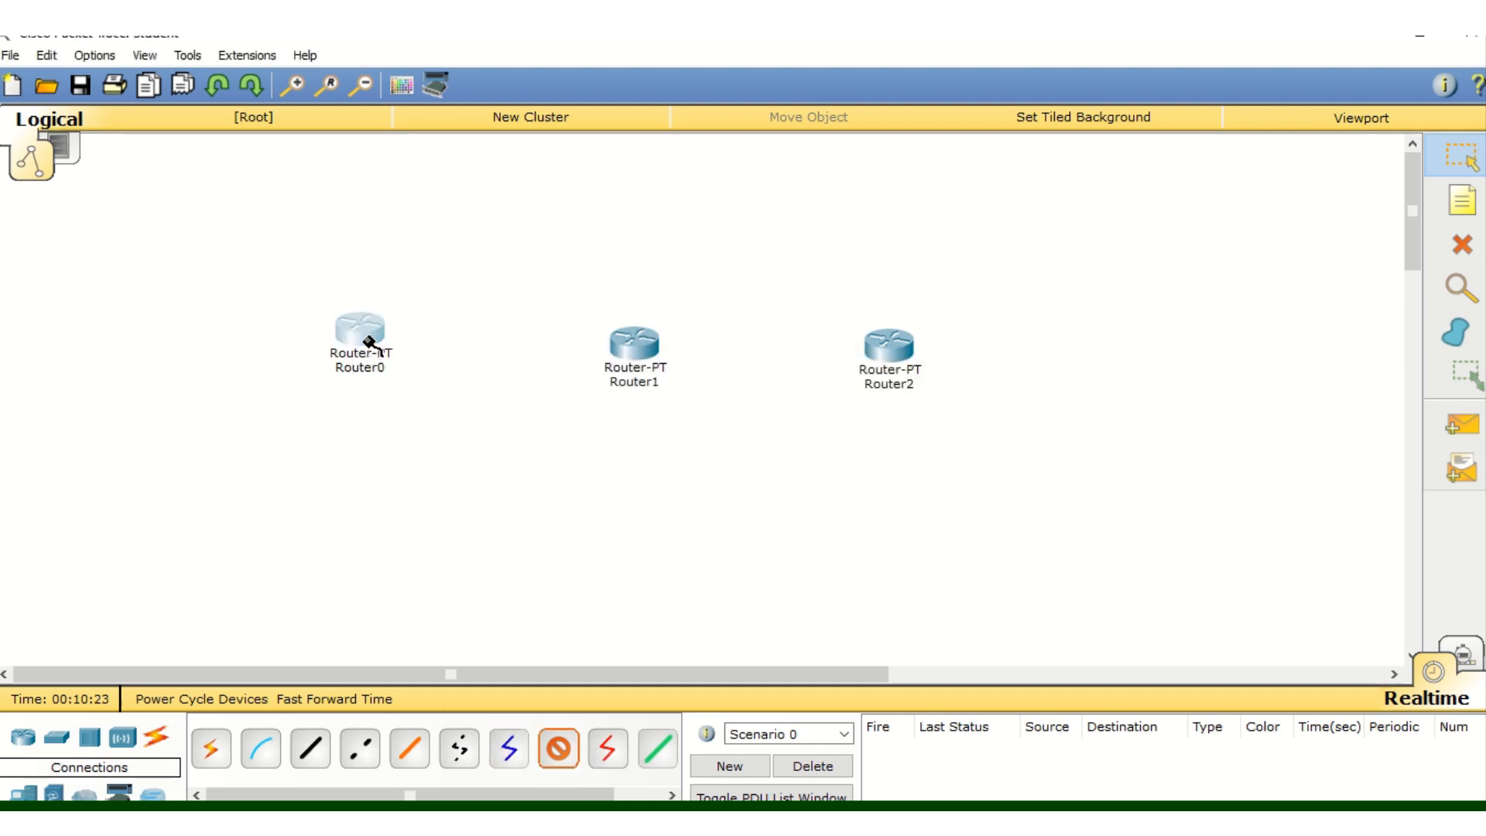
click(364, 334)
click(428, 448)
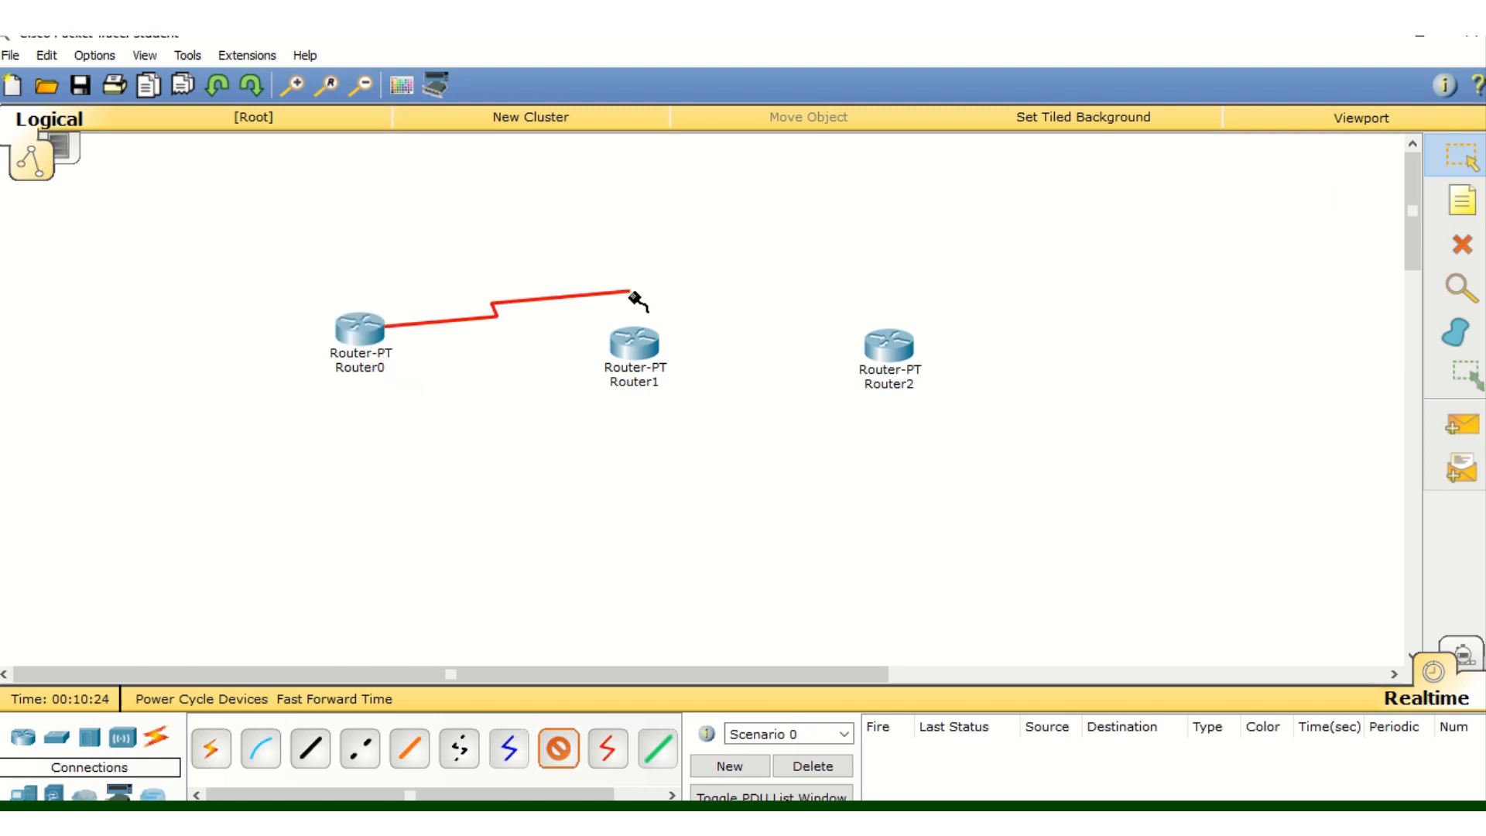
click(633, 343)
click(681, 461)
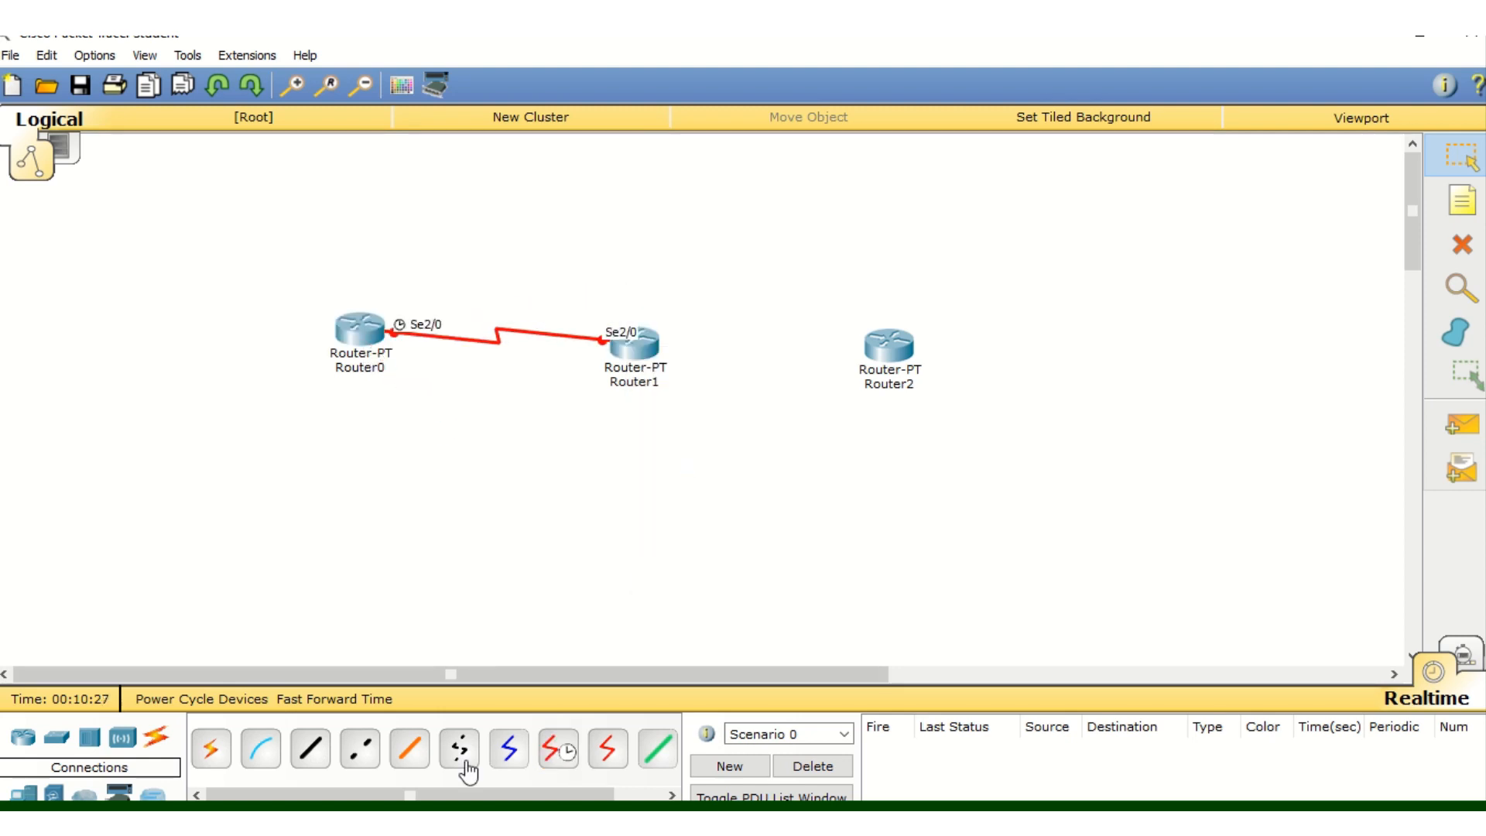
Connect Router1's Serial3/0 to Router2's Serial2/0 with a Serial DCE cable, keeping the clock end at Router1
click(560, 747)
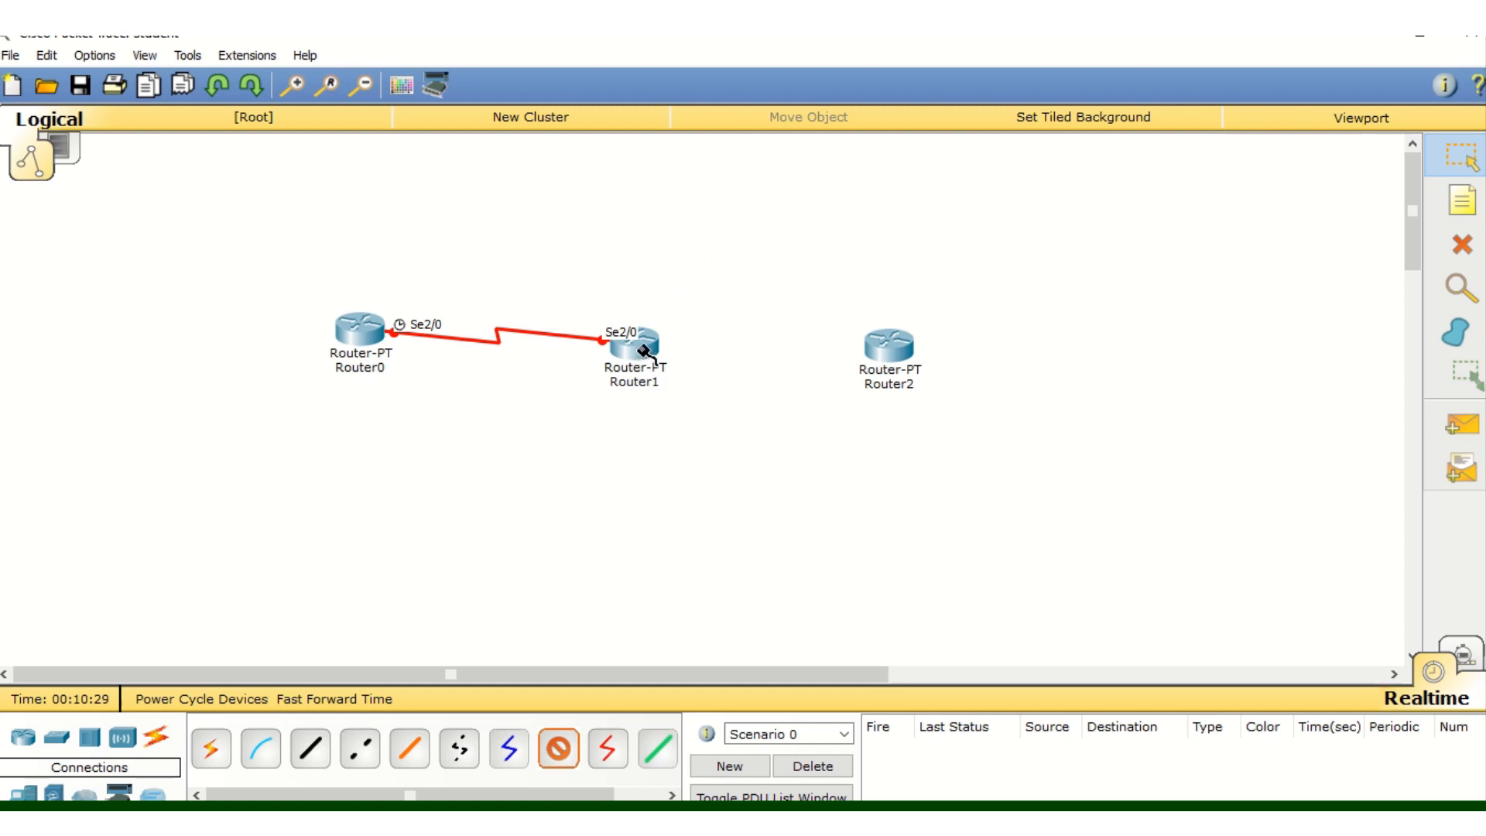
click(633, 361)
click(695, 456)
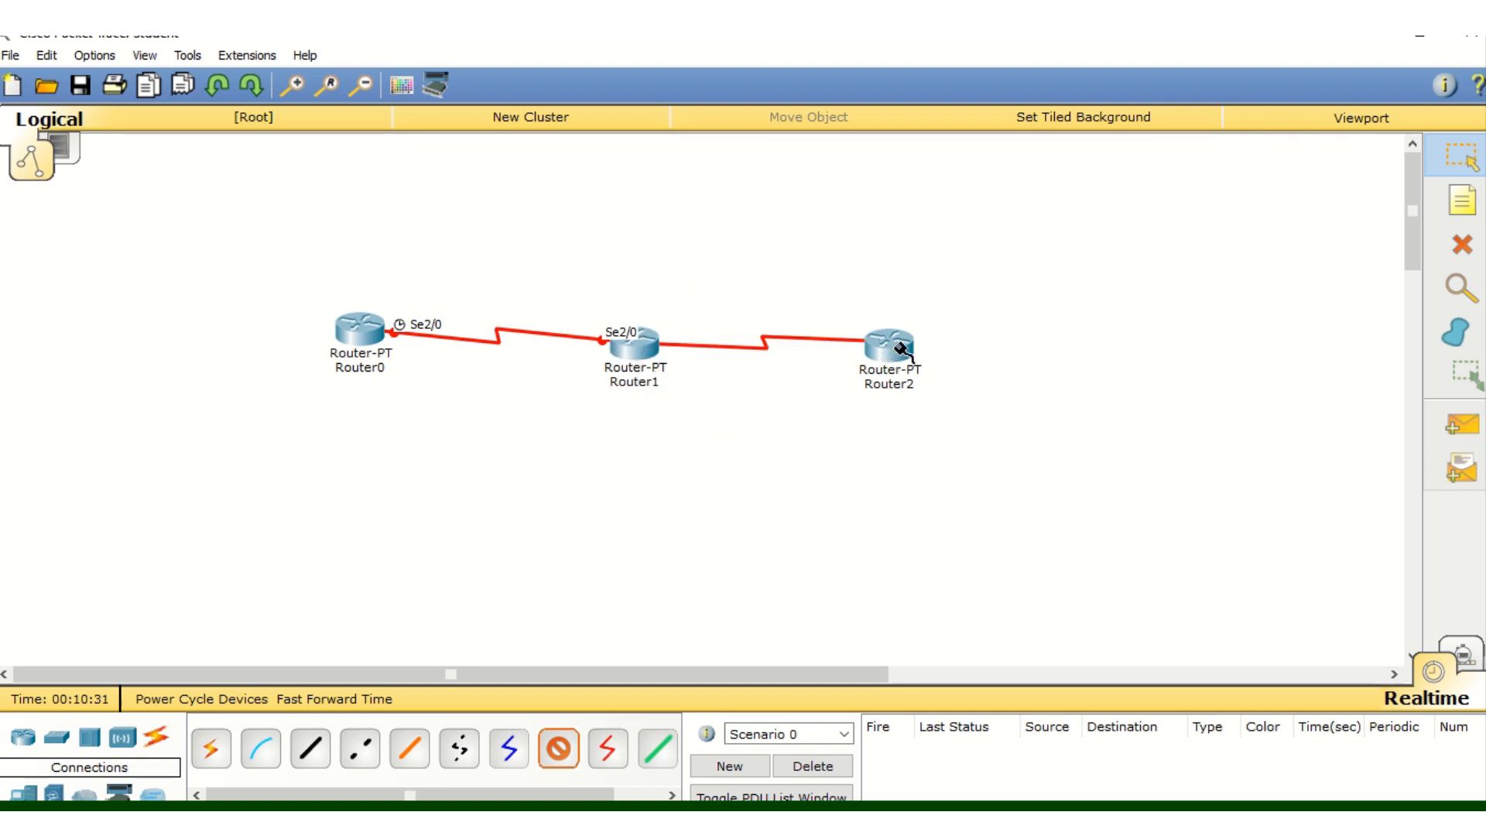
click(883, 348)
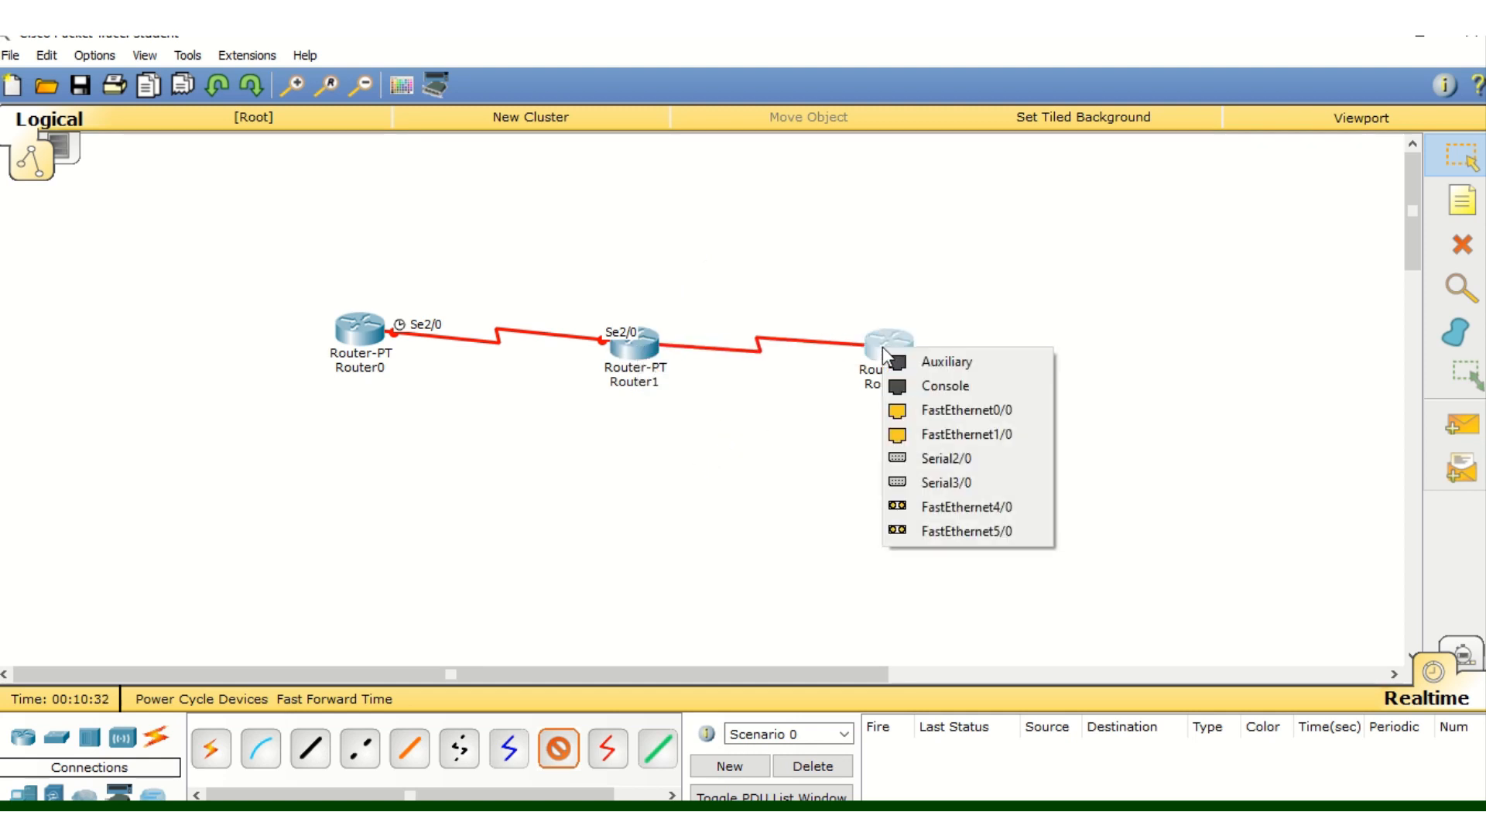
click(928, 458)
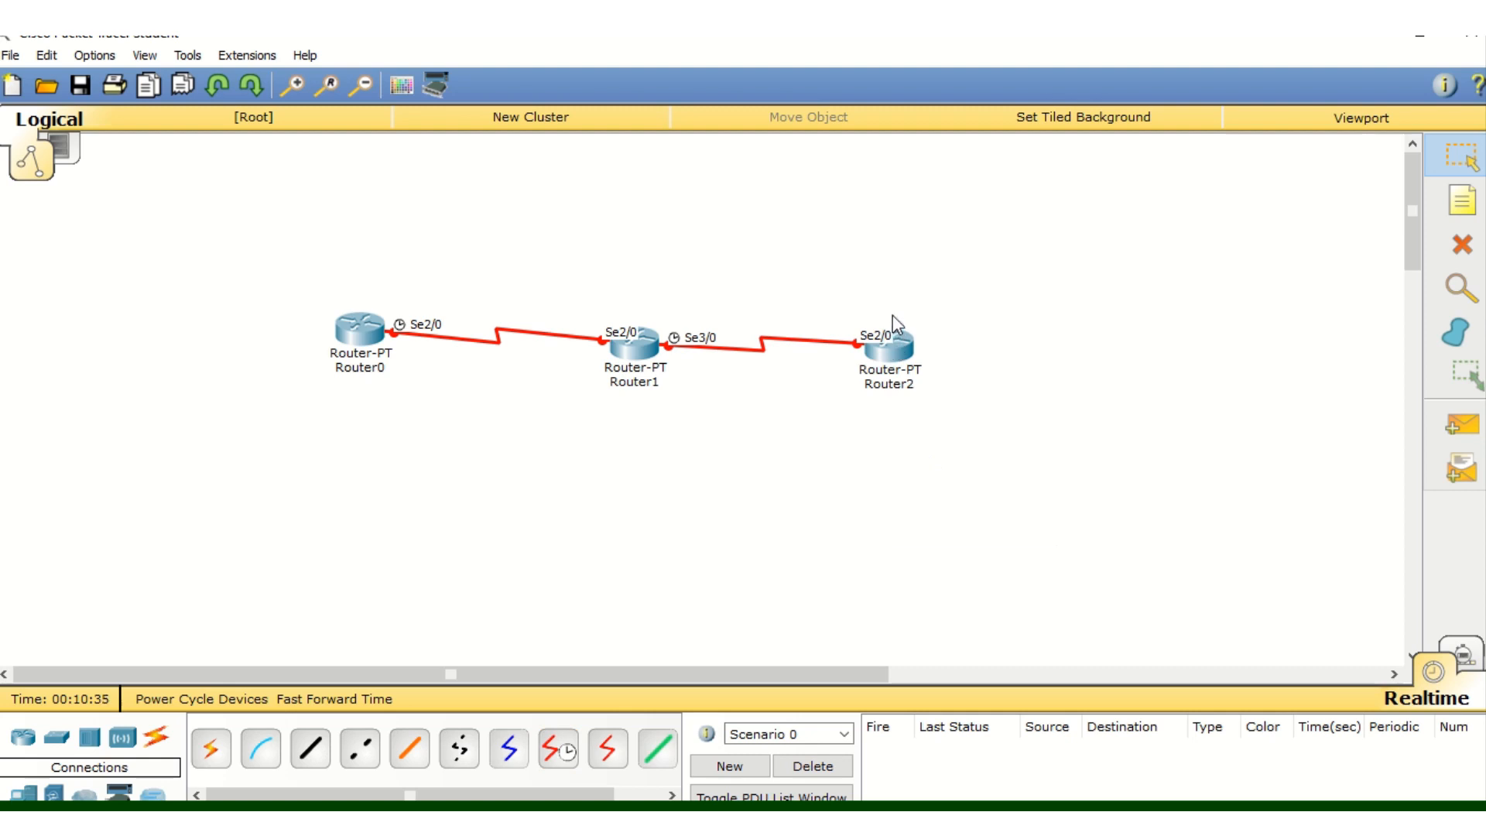
Nudge the three routers so they line up more evenly in a horizontal row
drag(898, 350, 898, 337)
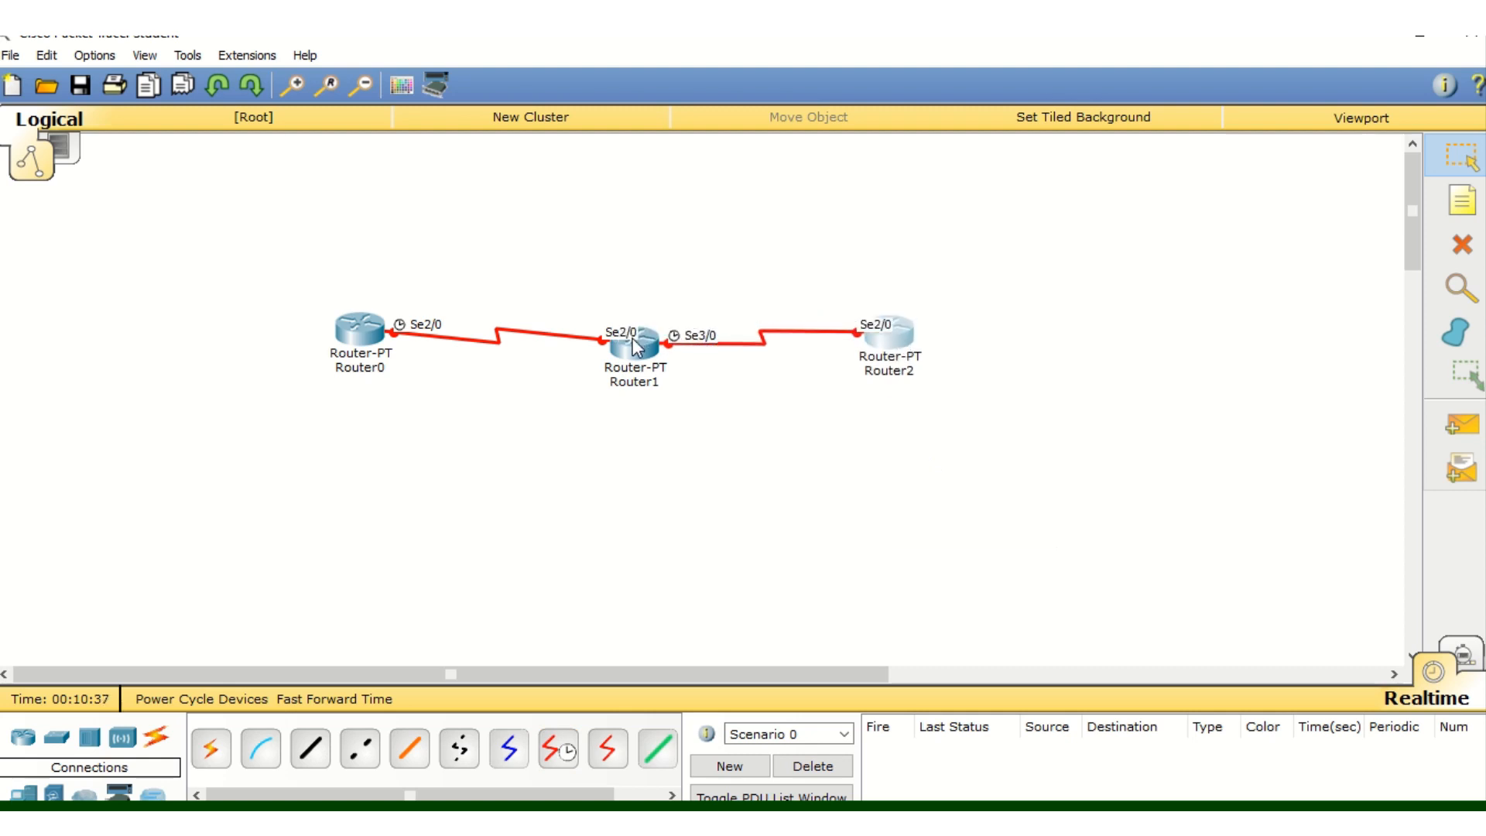
drag(630, 349, 636, 343)
drag(360, 329, 380, 331)
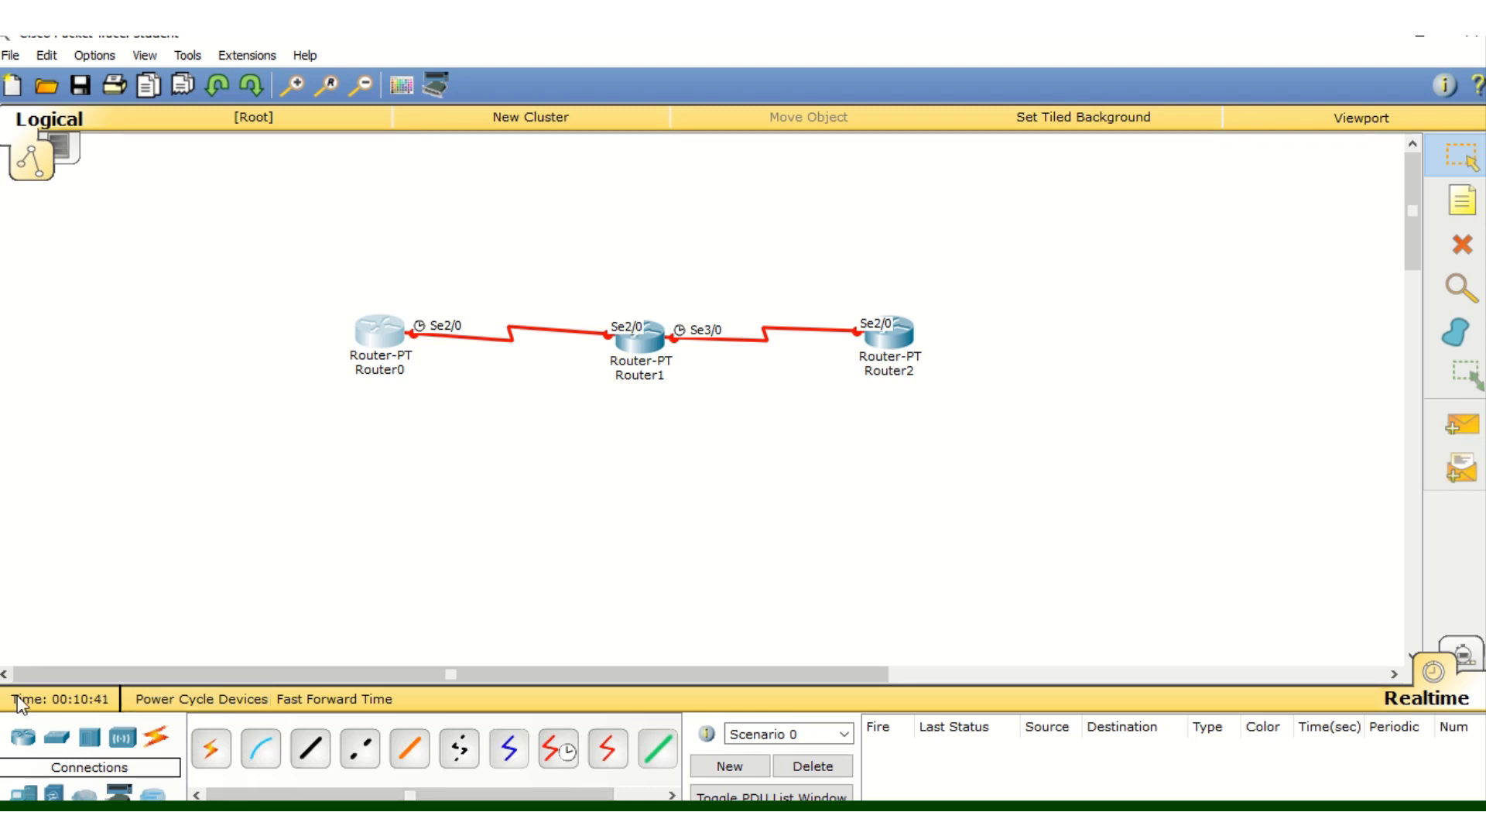
Place three 2950-24 switches: one left of Router0, one below Router1 and one right of Router2
click(57, 736)
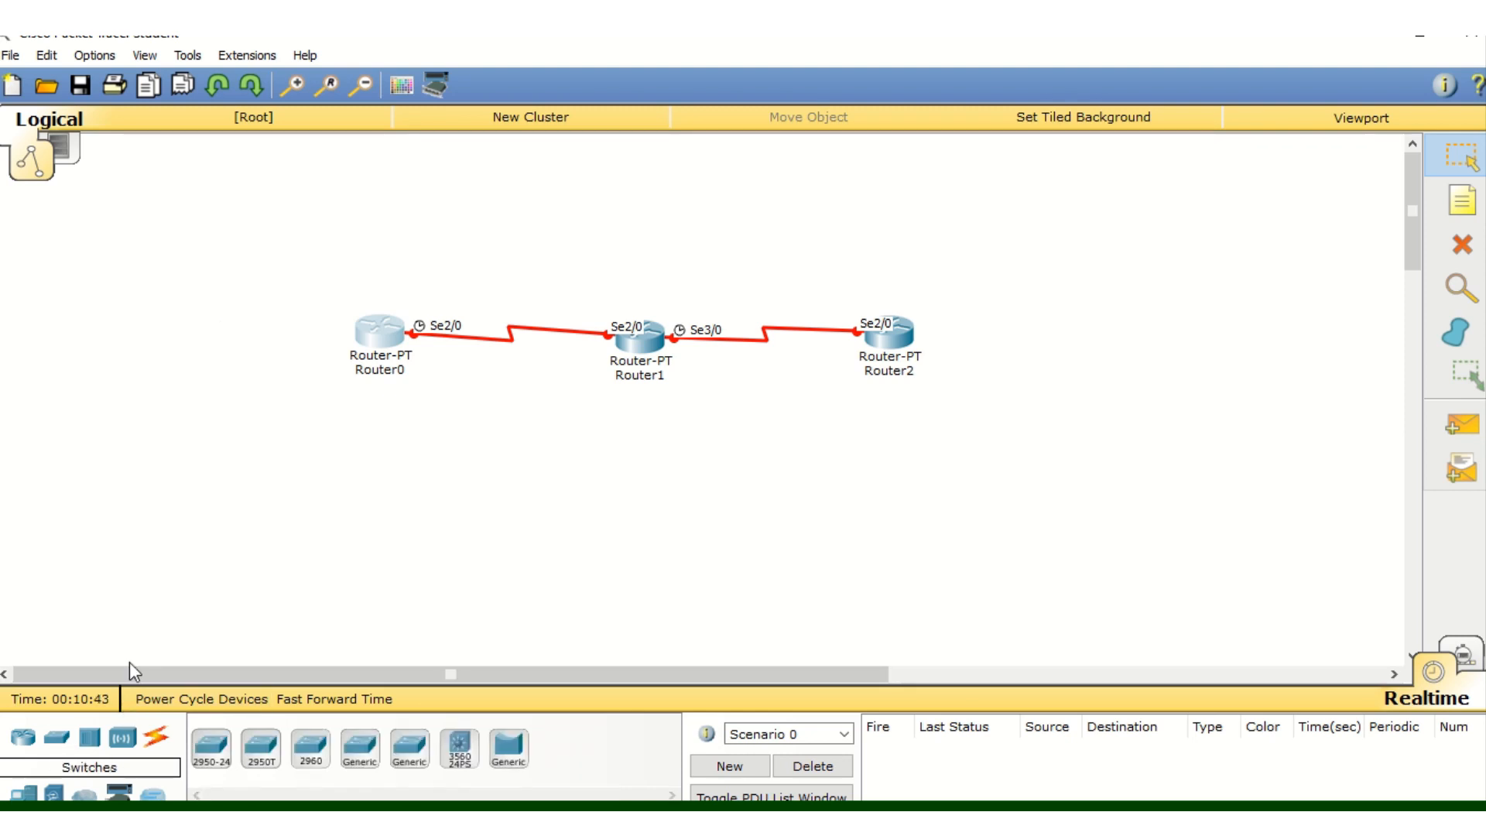
click(211, 747)
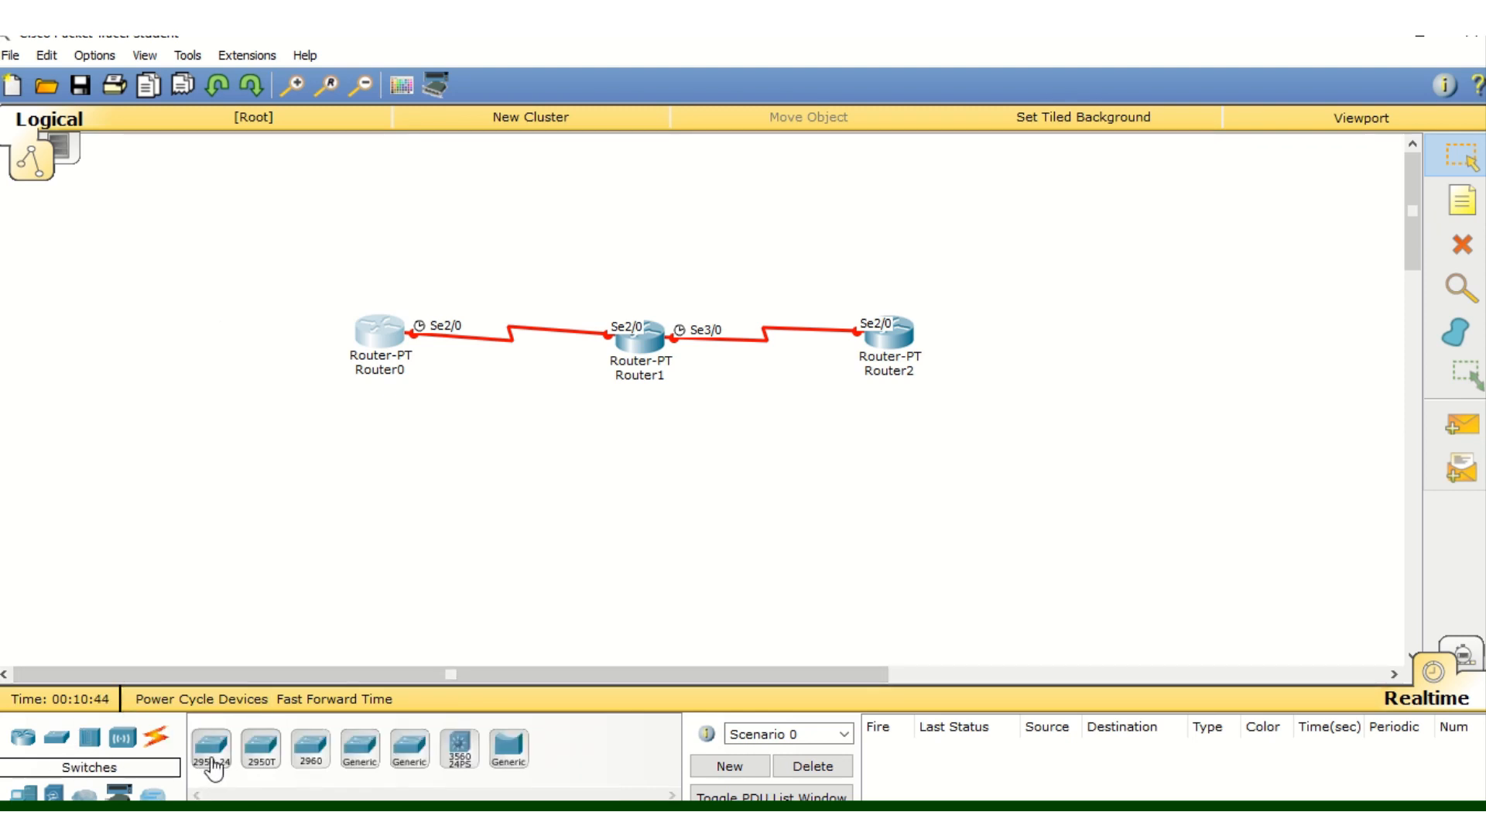
click(258, 336)
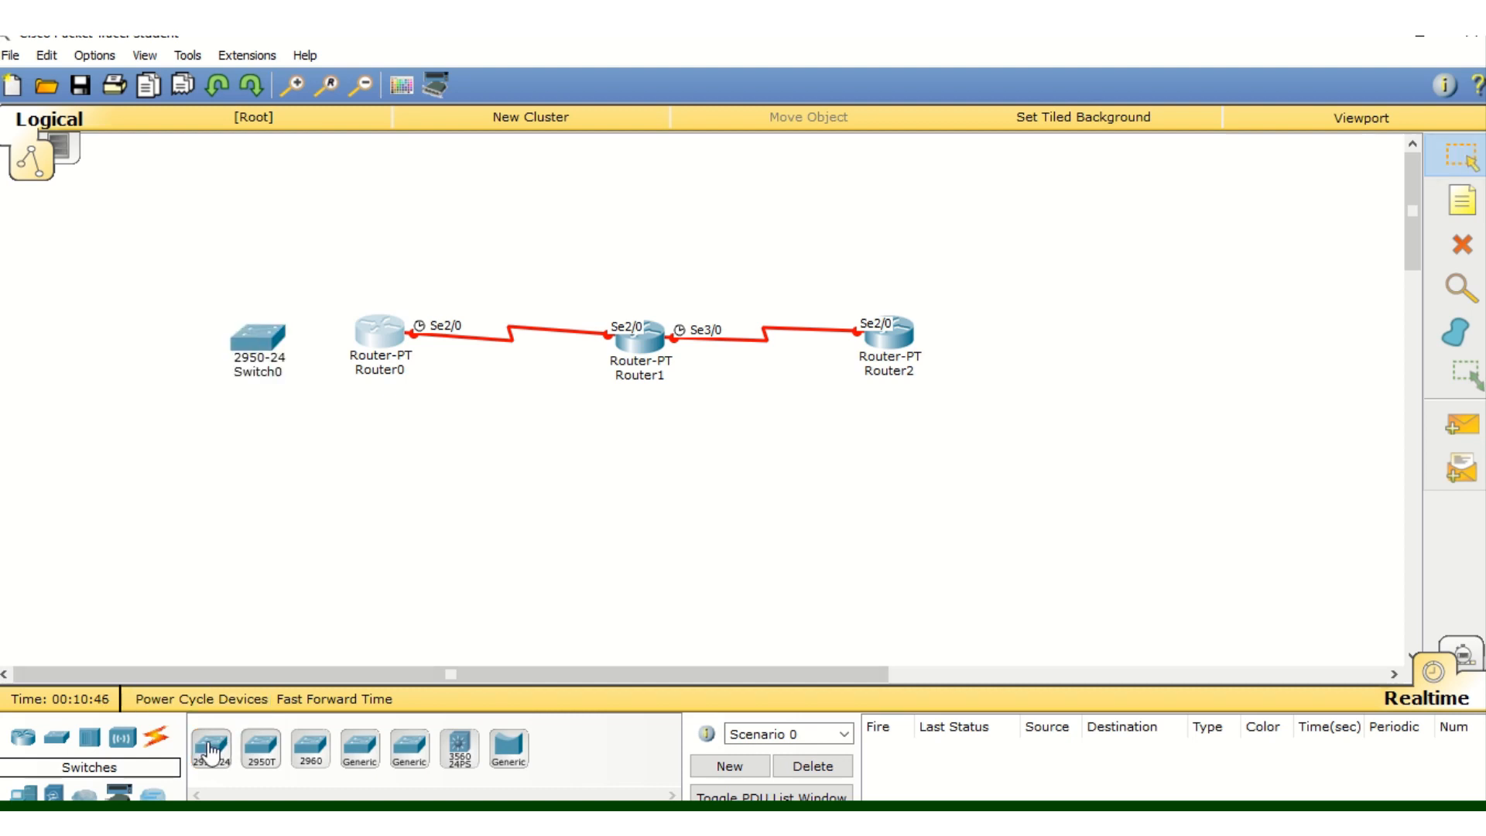
click(647, 472)
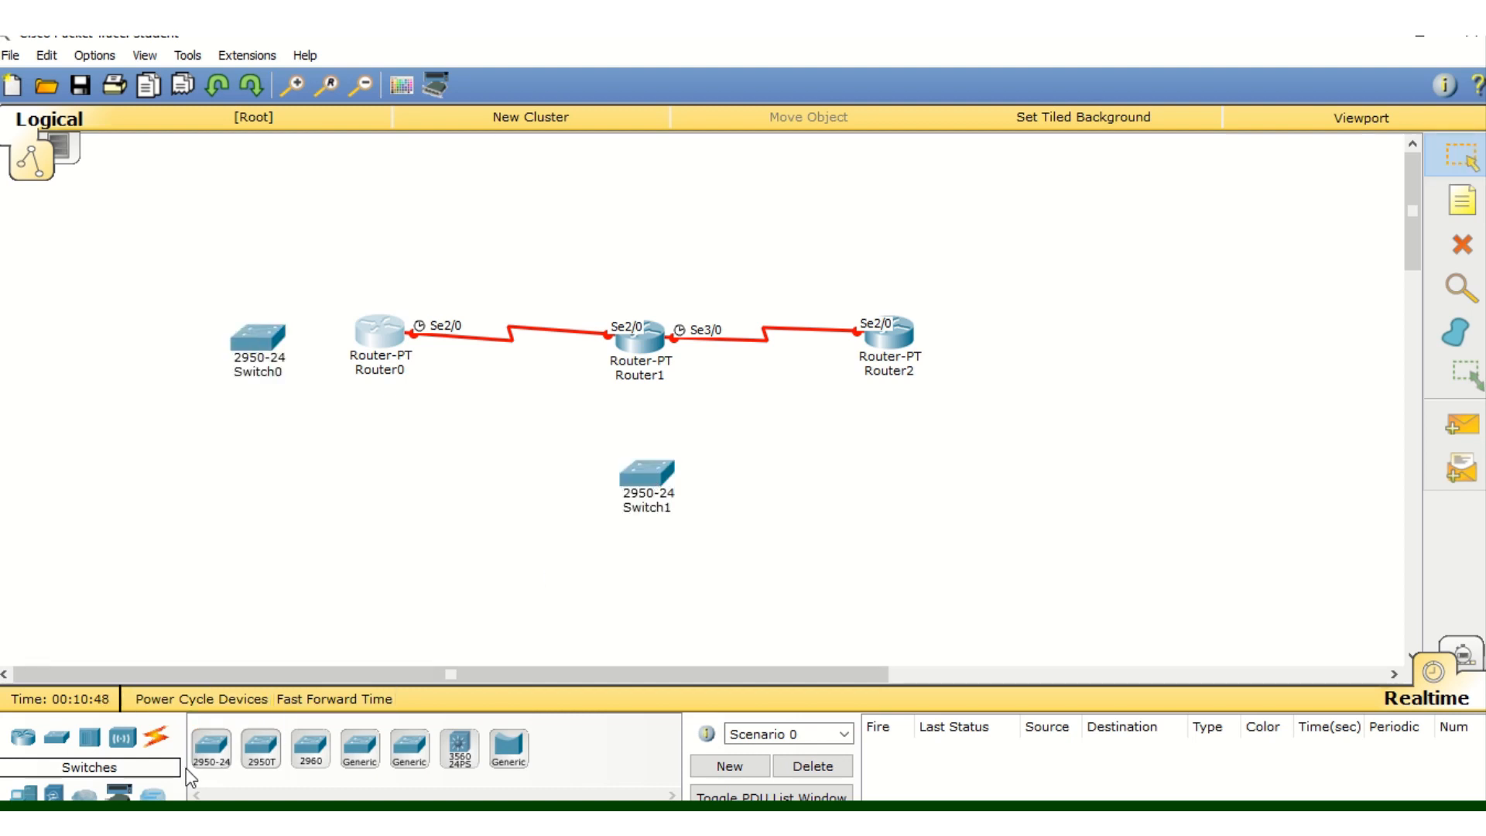
click(212, 747)
click(1085, 329)
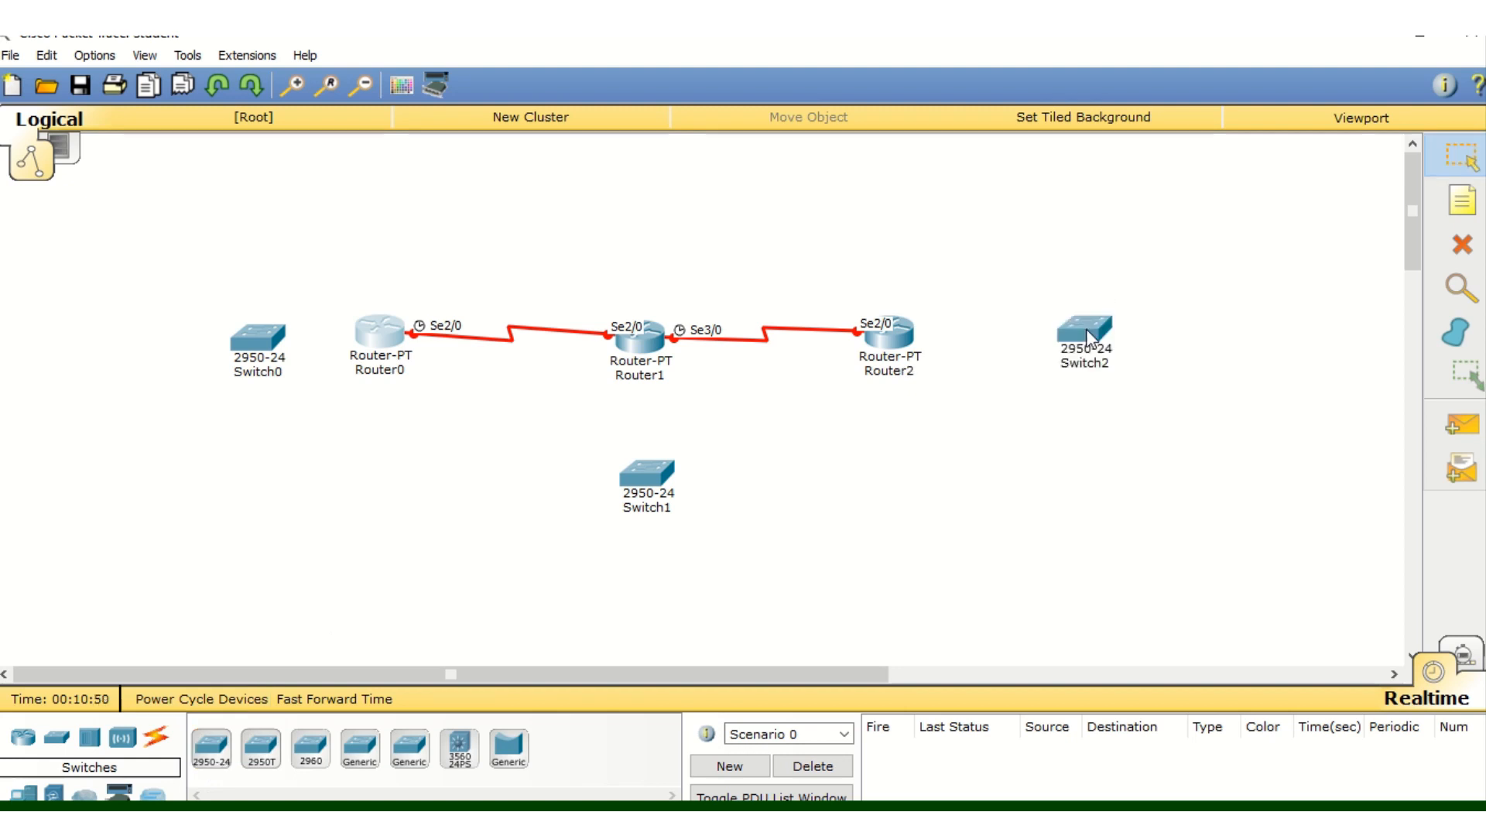
Connect Router0's FastEthernet0/0 to Switch0's FastEthernet0/12 with a copper straight-through cable
click(156, 736)
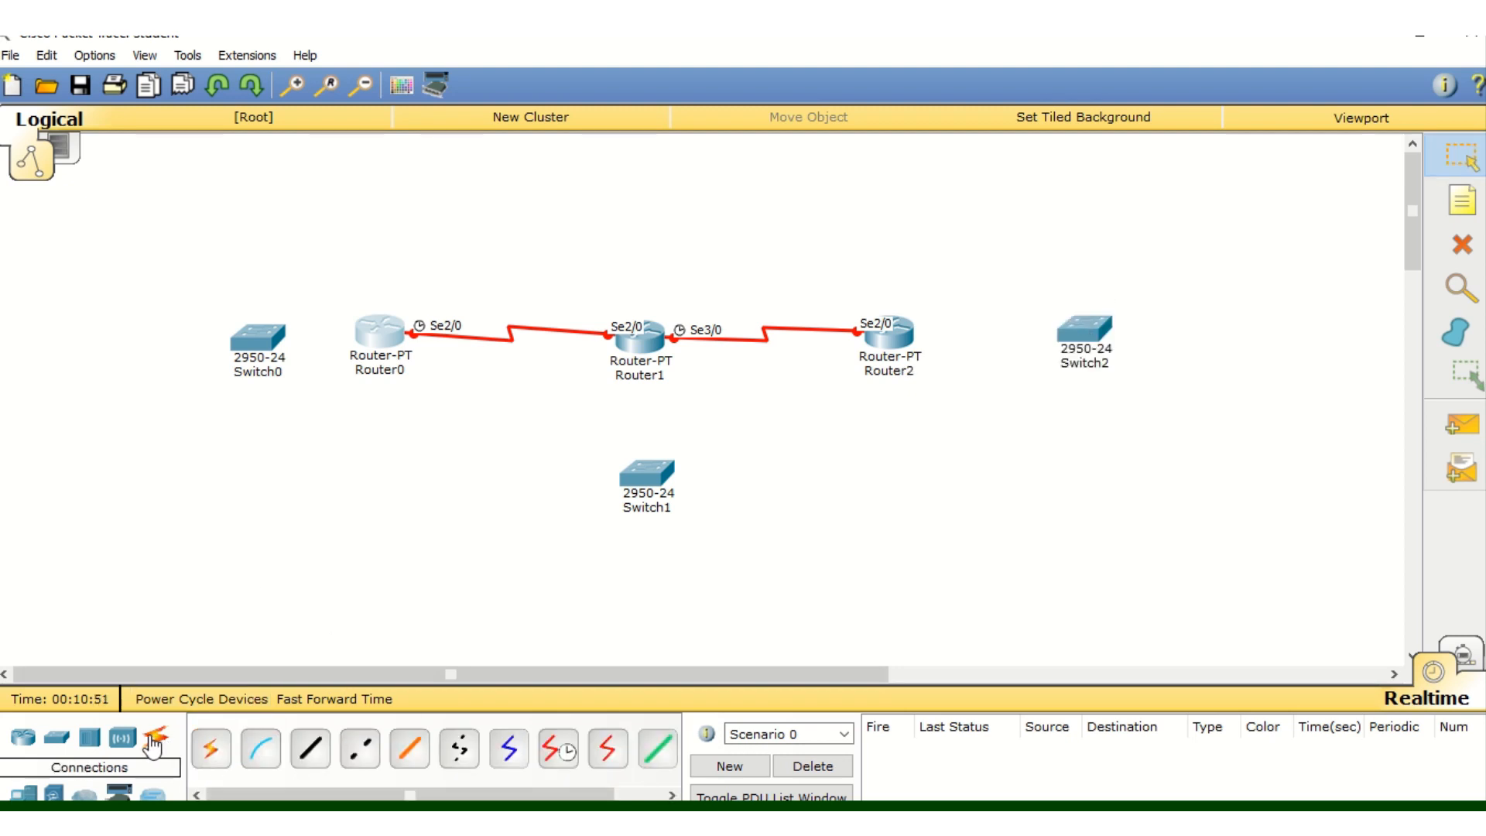
click(310, 747)
click(368, 341)
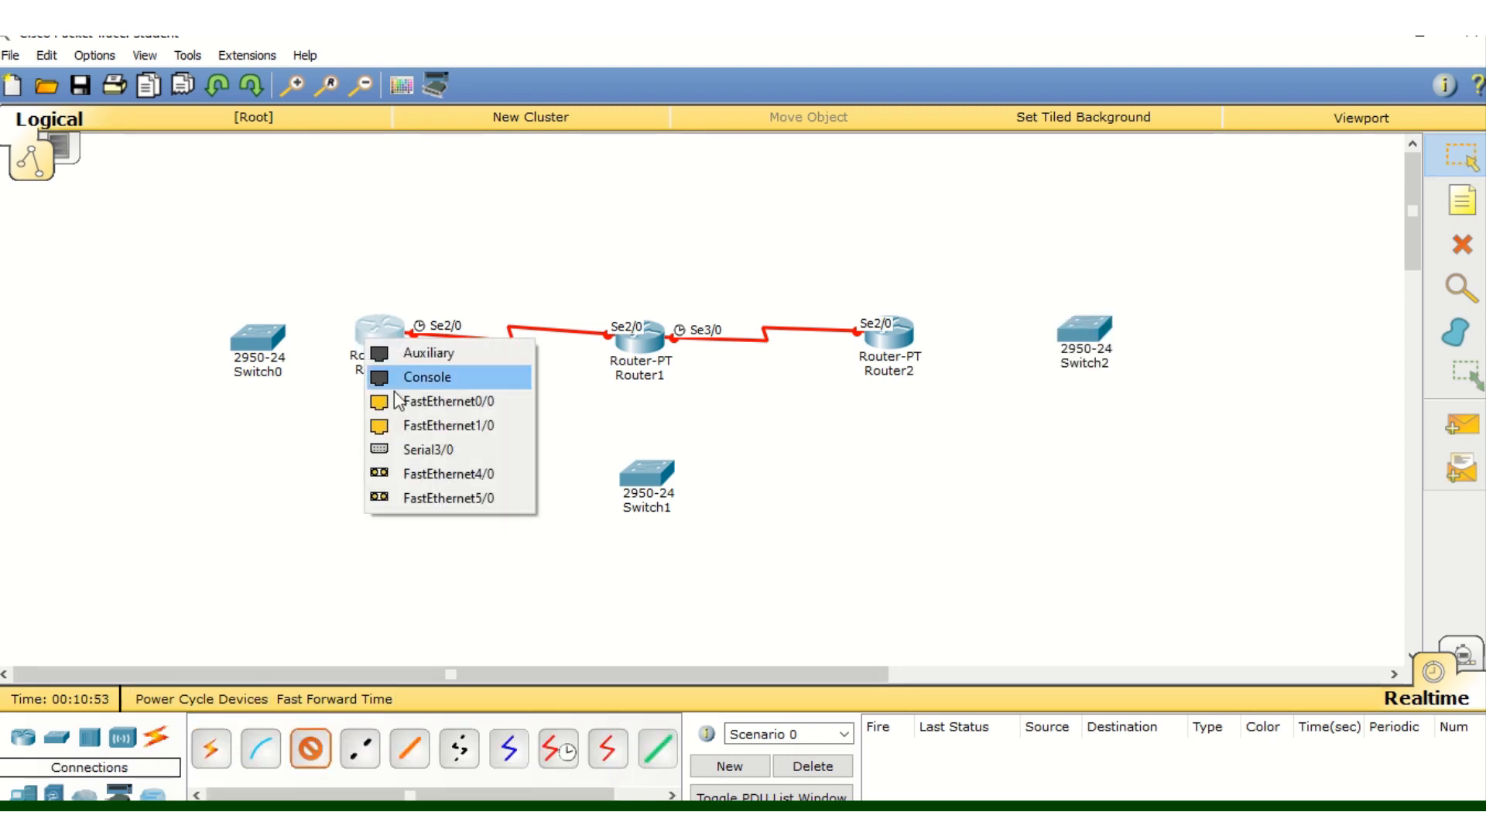
click(401, 401)
click(258, 341)
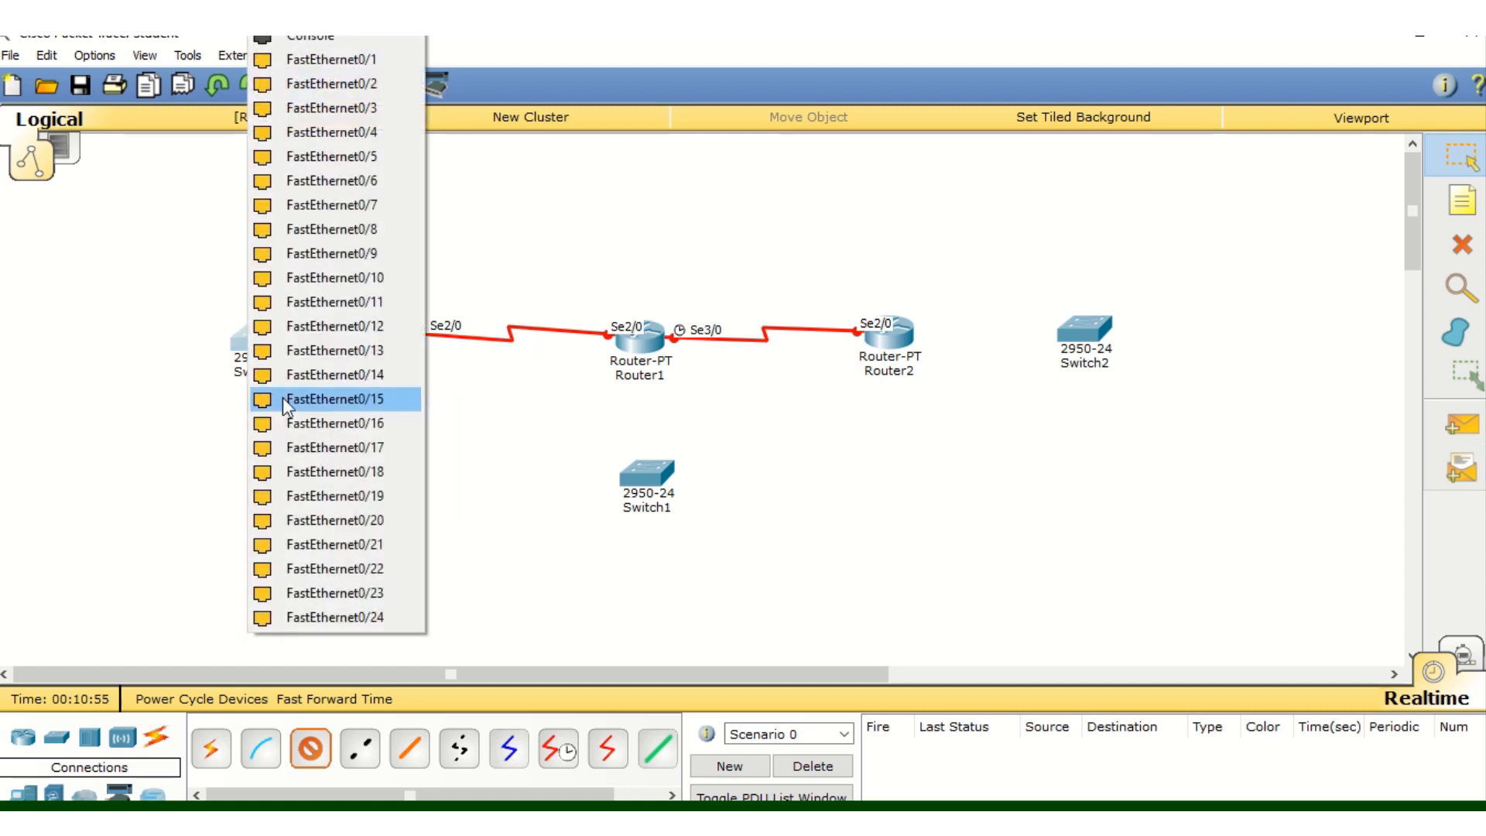
click(306, 336)
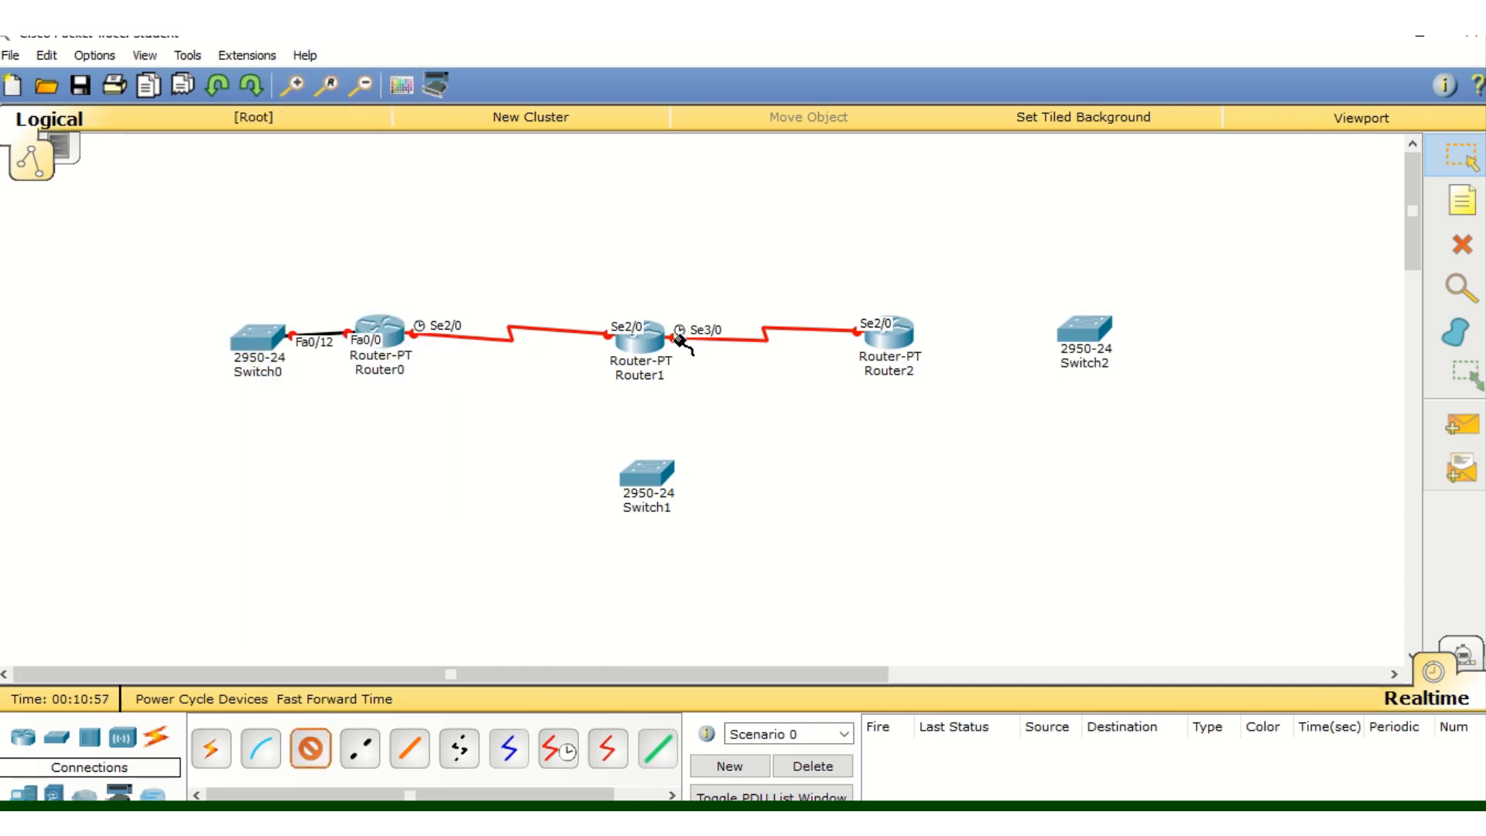
Connect Router1's FastEthernet0/0 to Switch1's FastEthernet0/20 with a copper straight-through cable
click(655, 340)
click(675, 397)
click(645, 474)
click(675, 523)
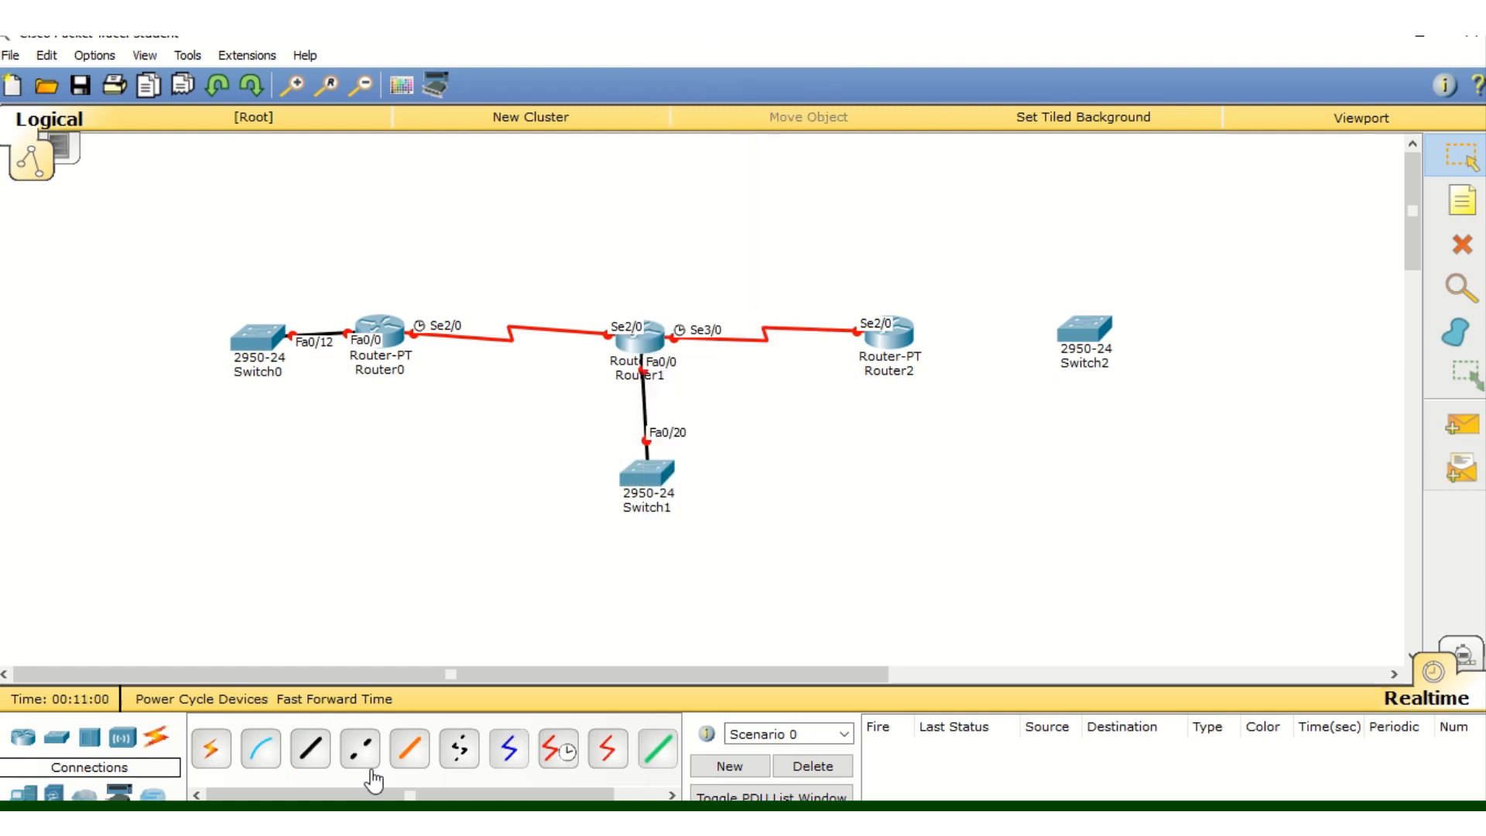
click(312, 749)
click(890, 335)
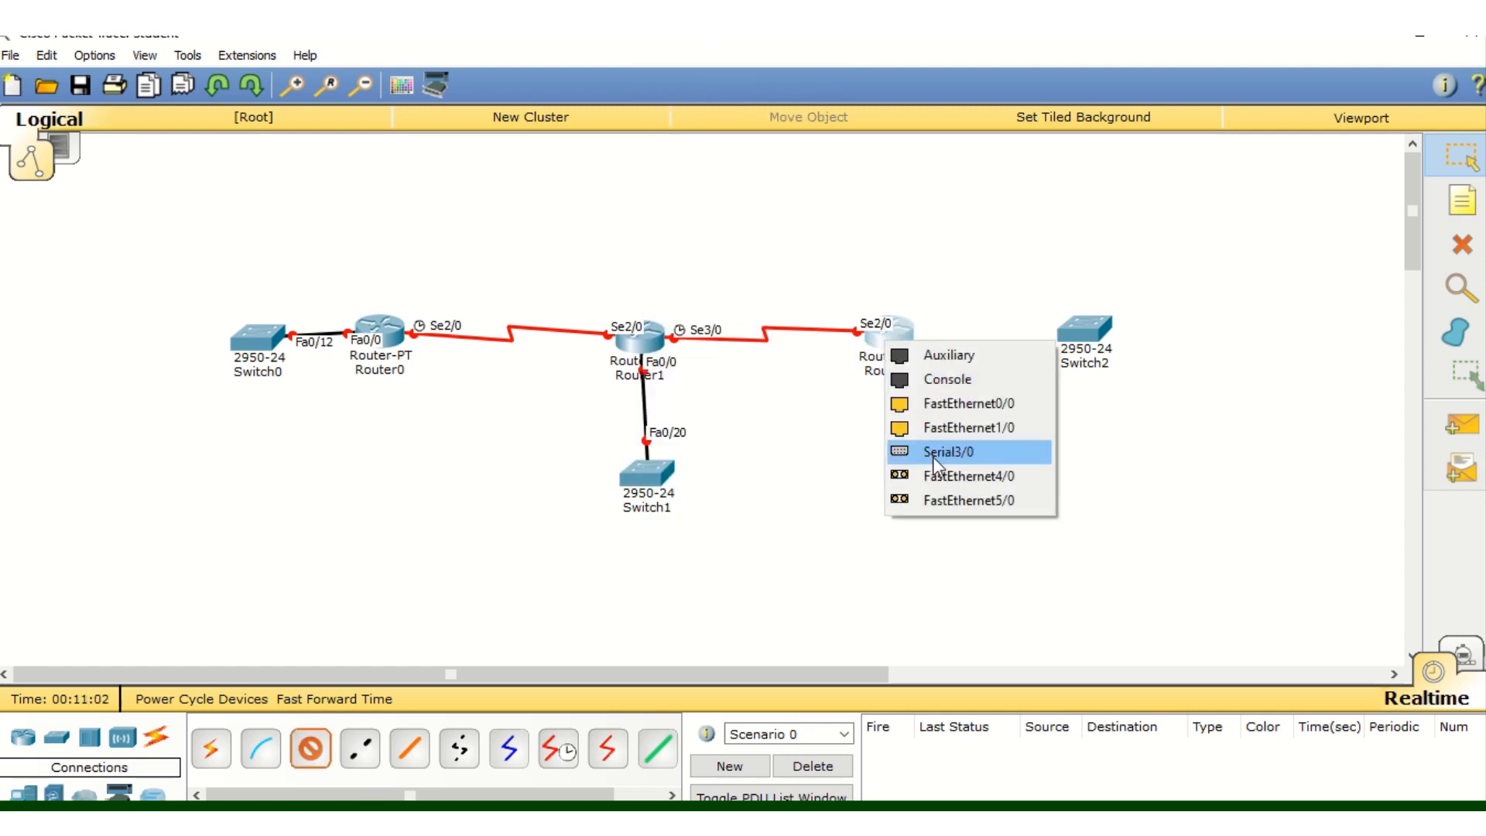
click(938, 475)
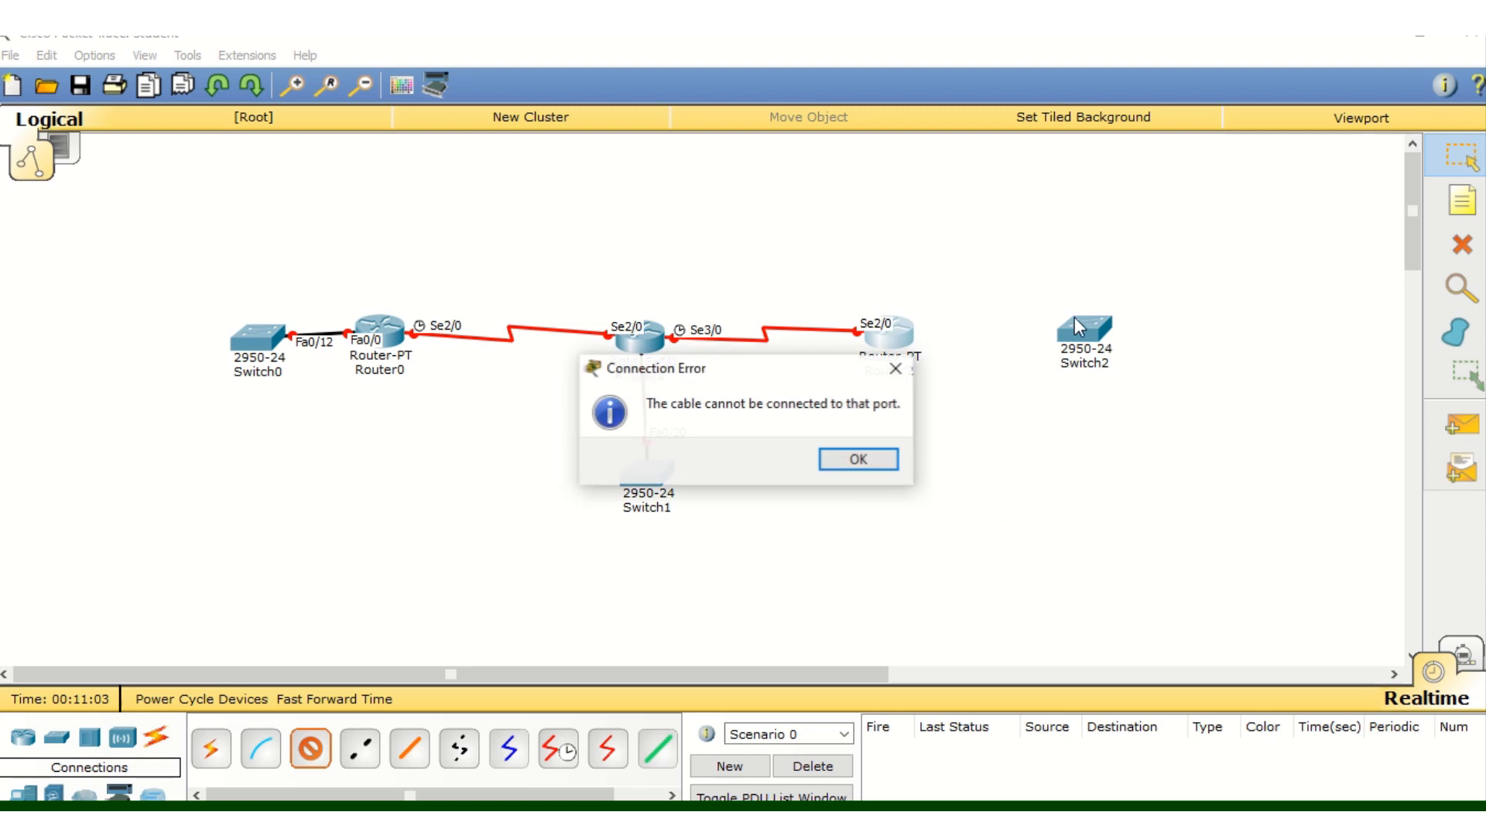
click(896, 372)
click(401, 763)
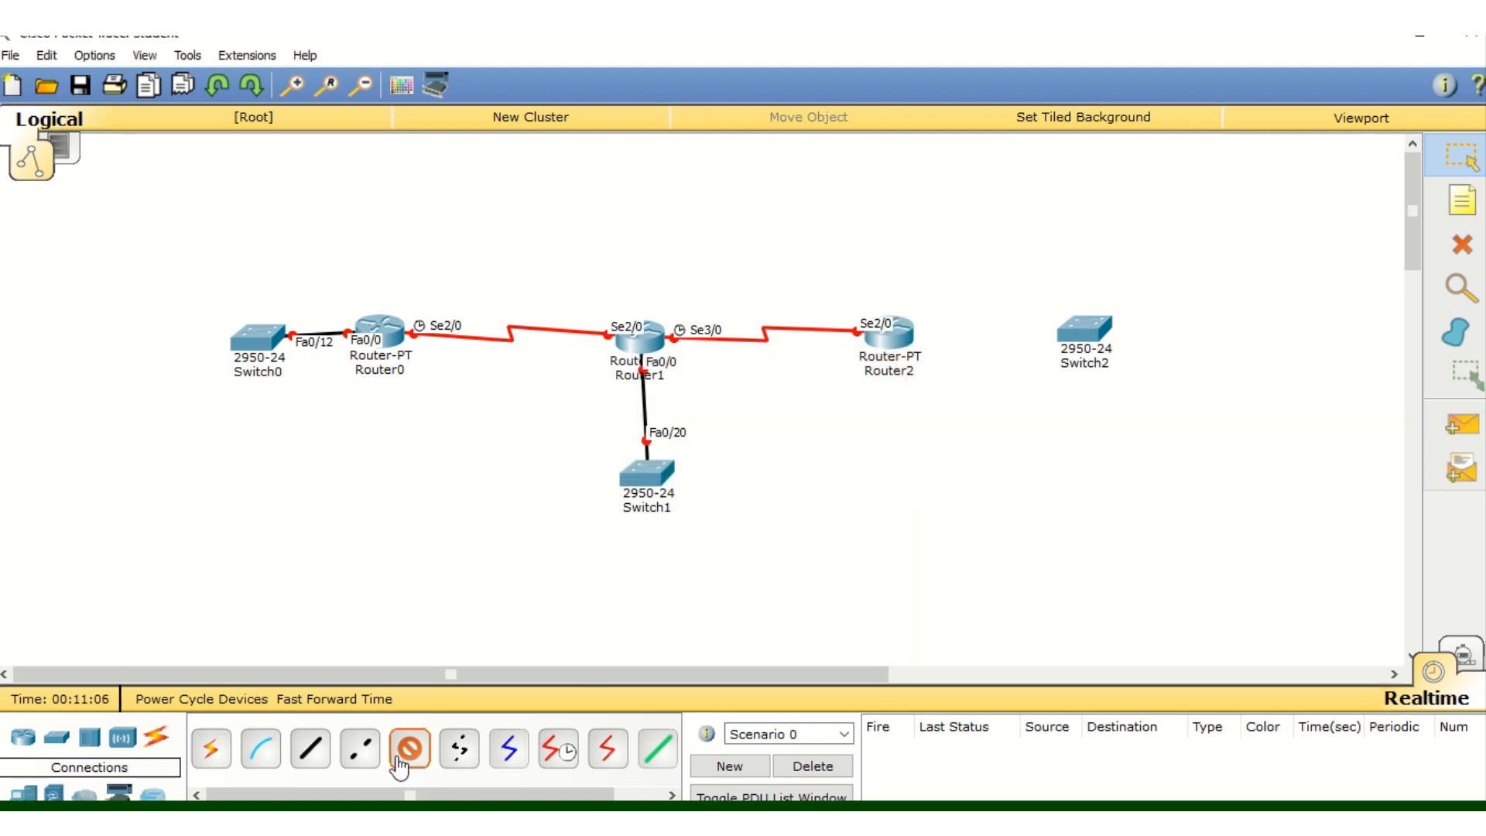
Connect Router2's FastEthernet0/0 to Switch2's FastEthernet0/15 with a copper straight-through cable
click(313, 764)
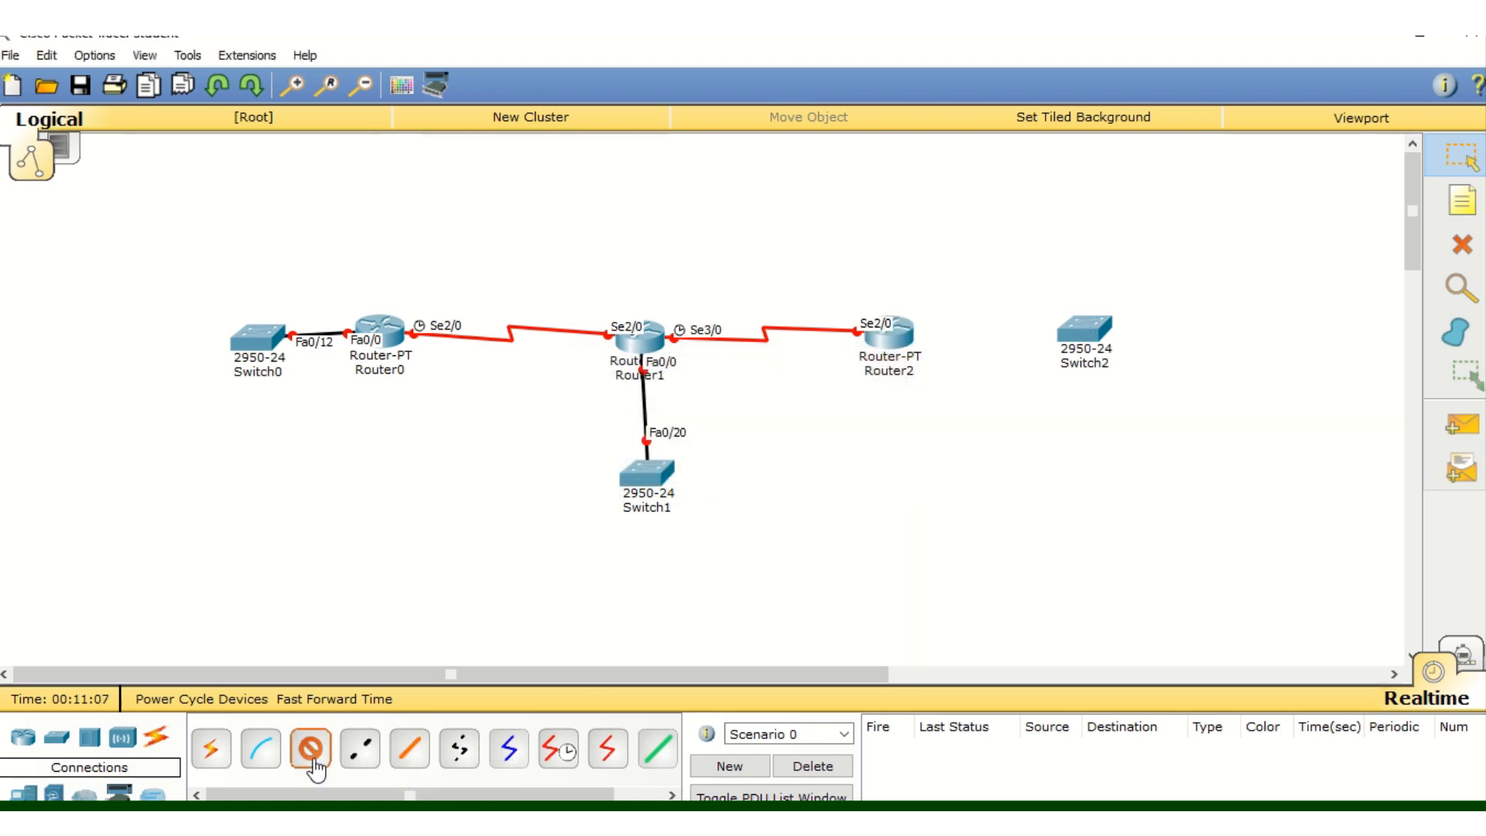
click(899, 341)
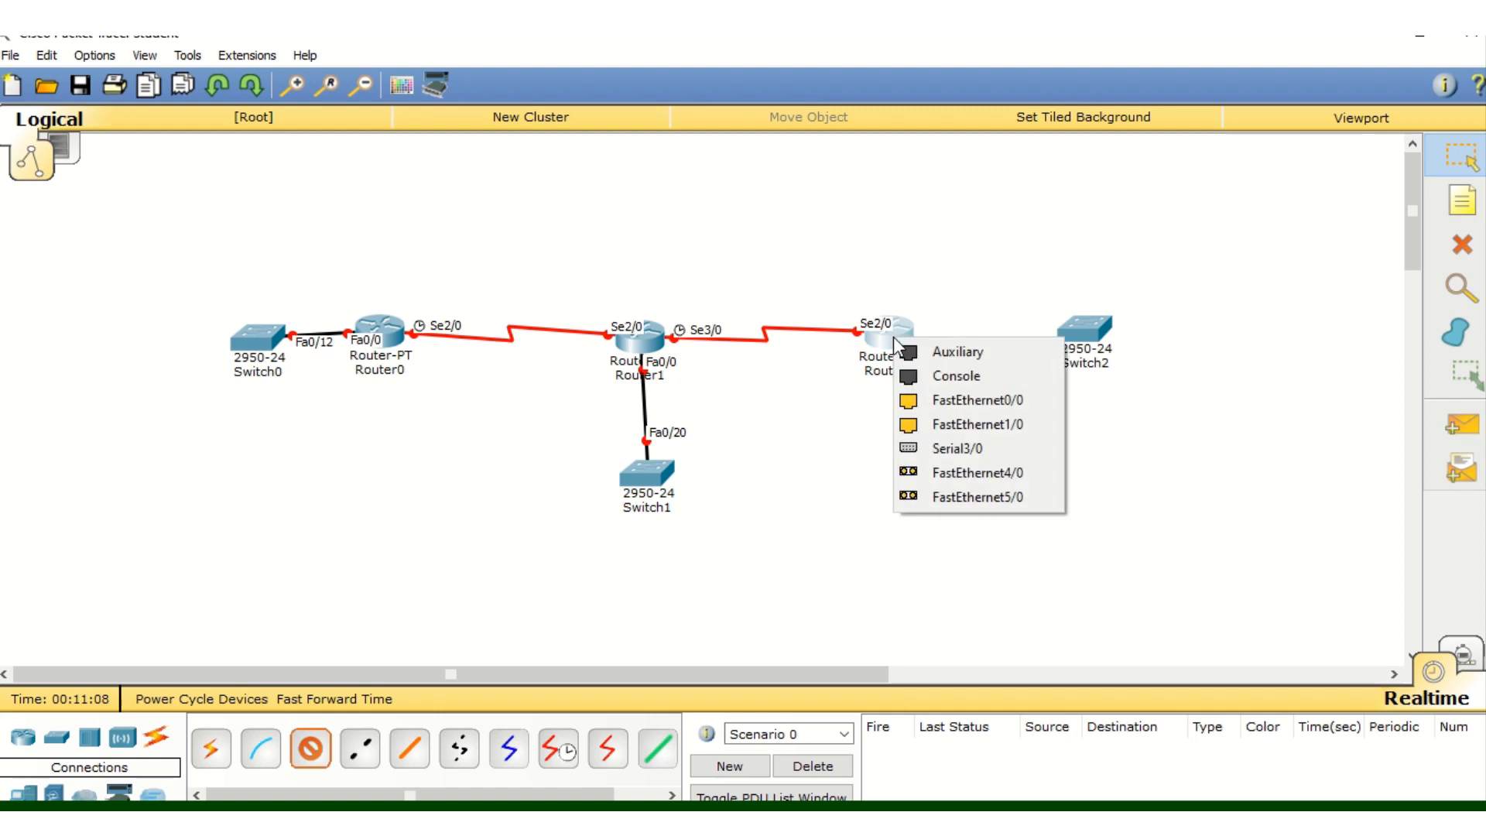
click(950, 401)
click(1080, 331)
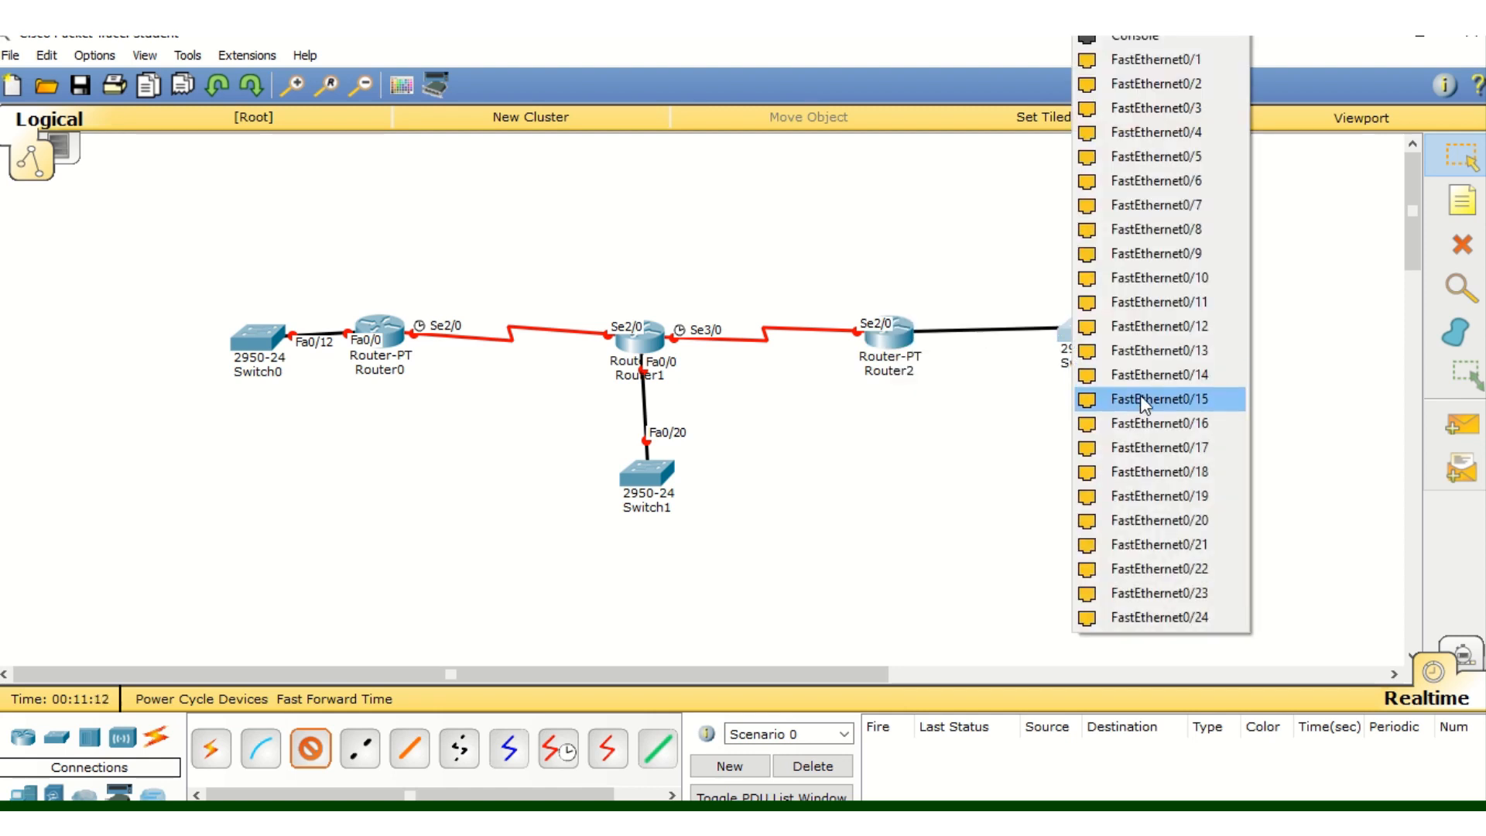
click(1144, 401)
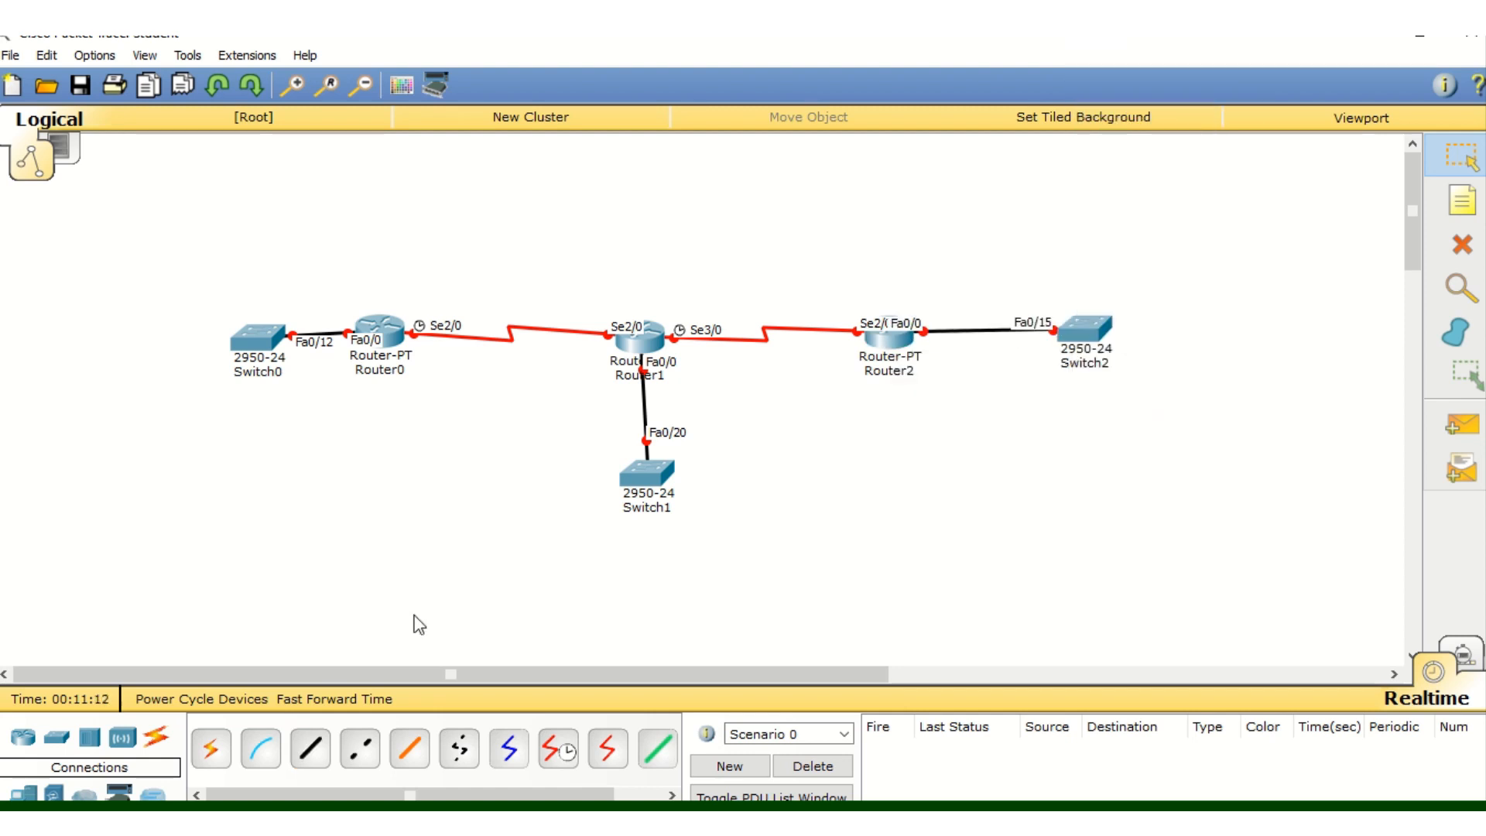
Place six generic PCs: two left of Switch0, two below Switch1 and two right of Switch2
click(26, 796)
click(218, 760)
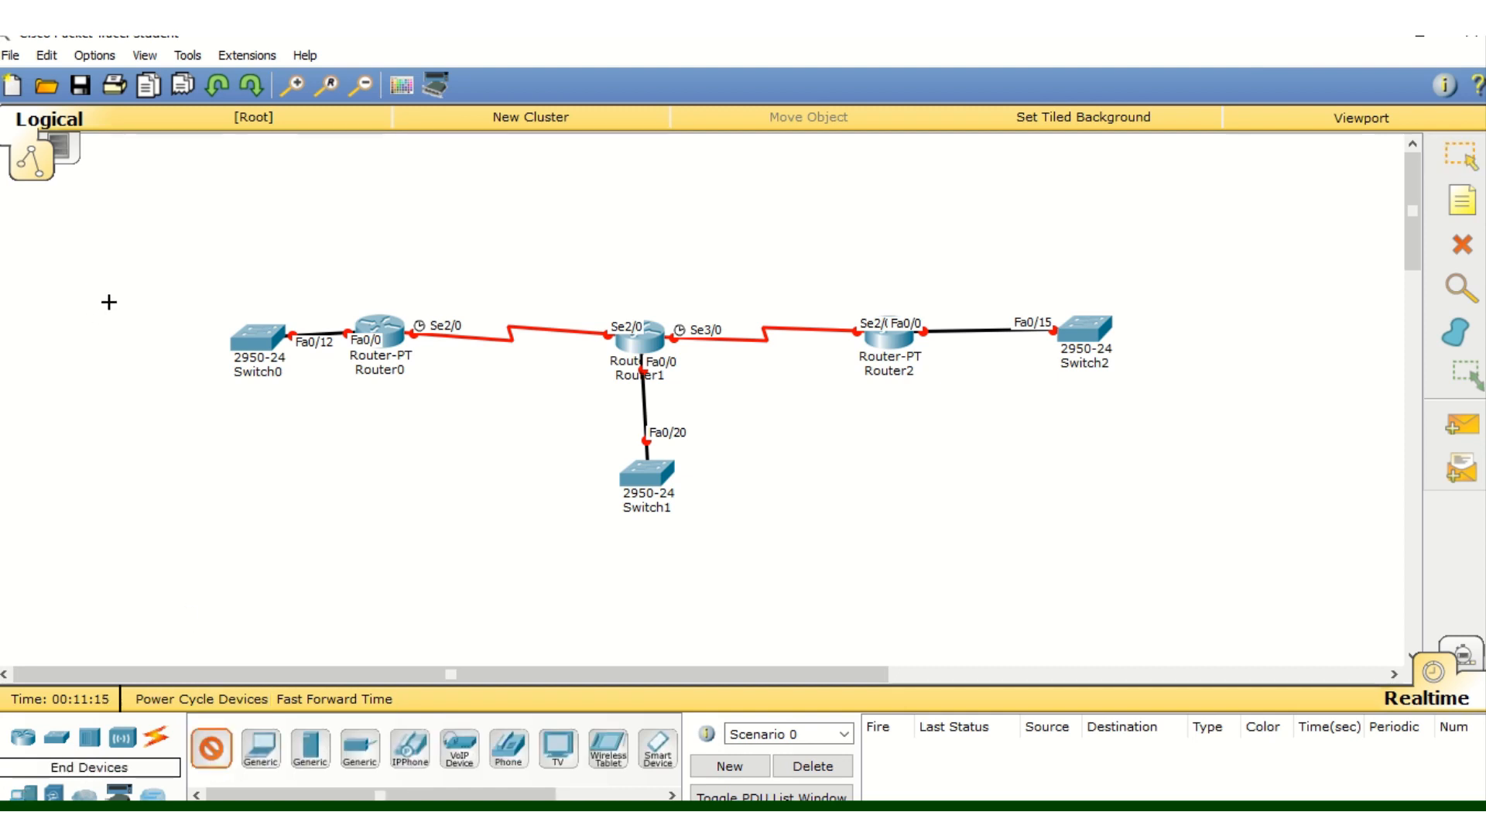
click(108, 302)
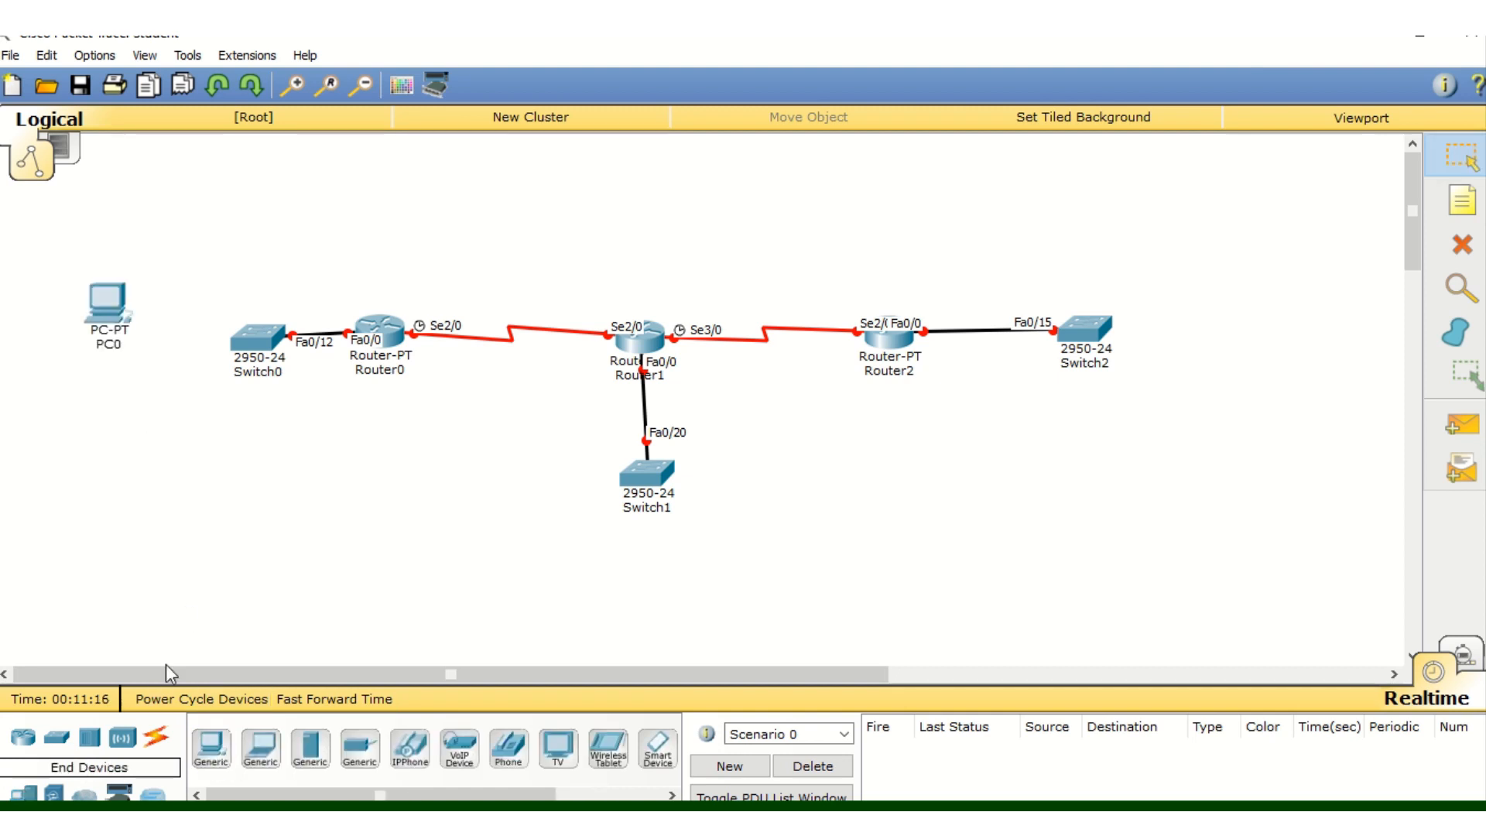
click(125, 420)
click(210, 748)
click(588, 579)
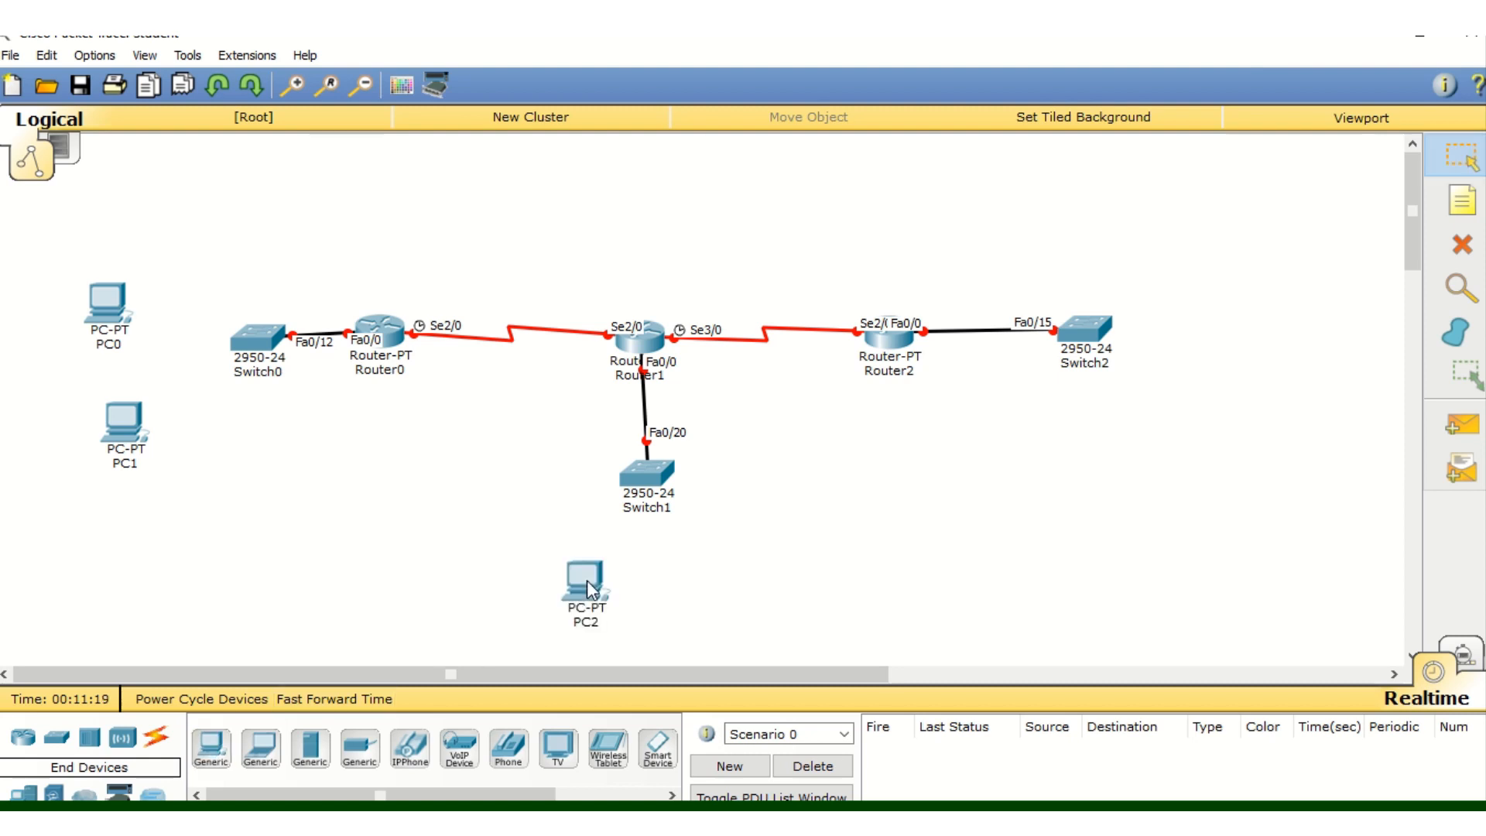
click(211, 747)
click(698, 605)
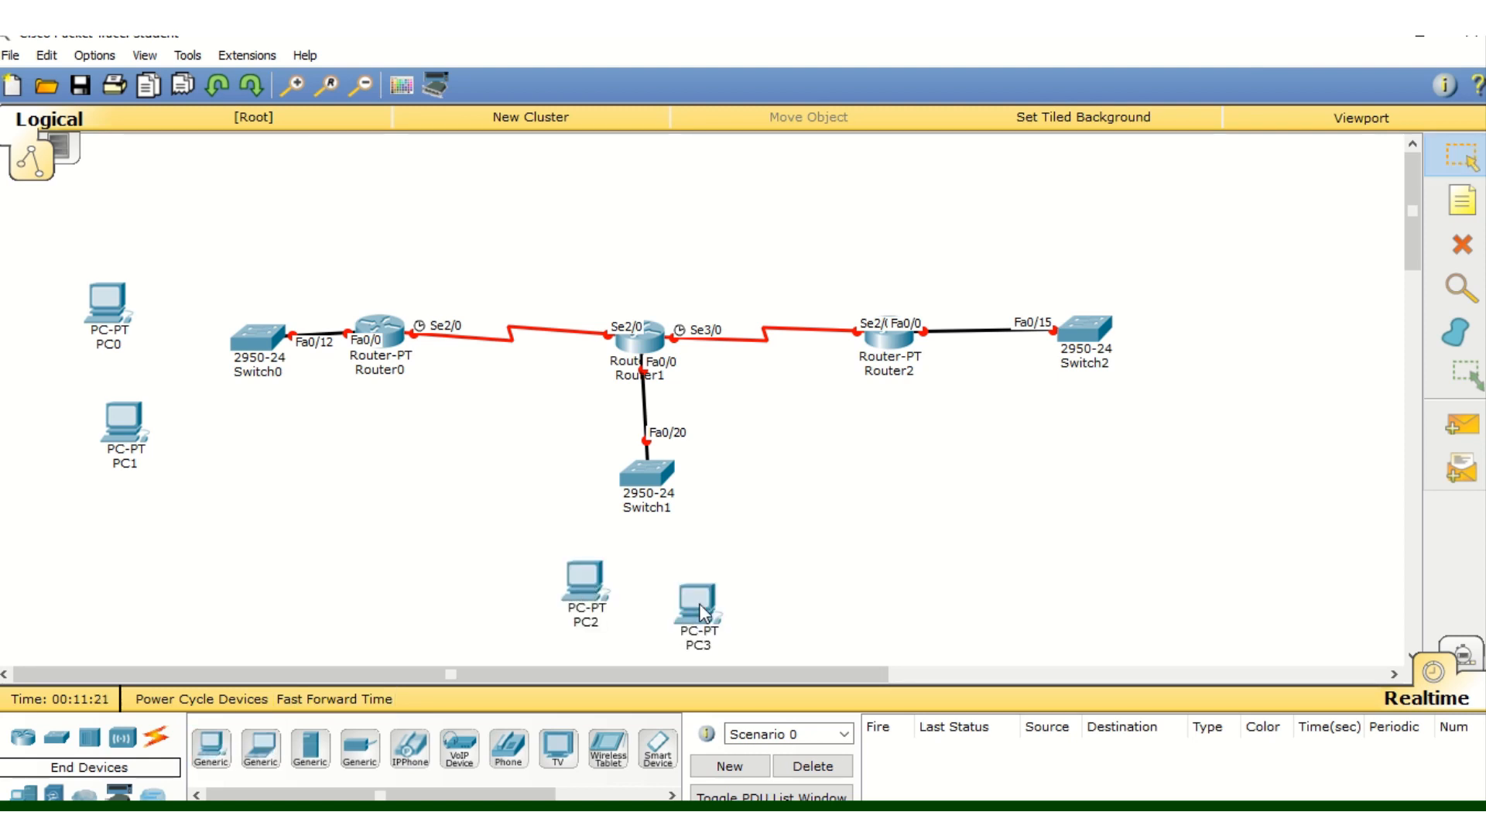
click(210, 748)
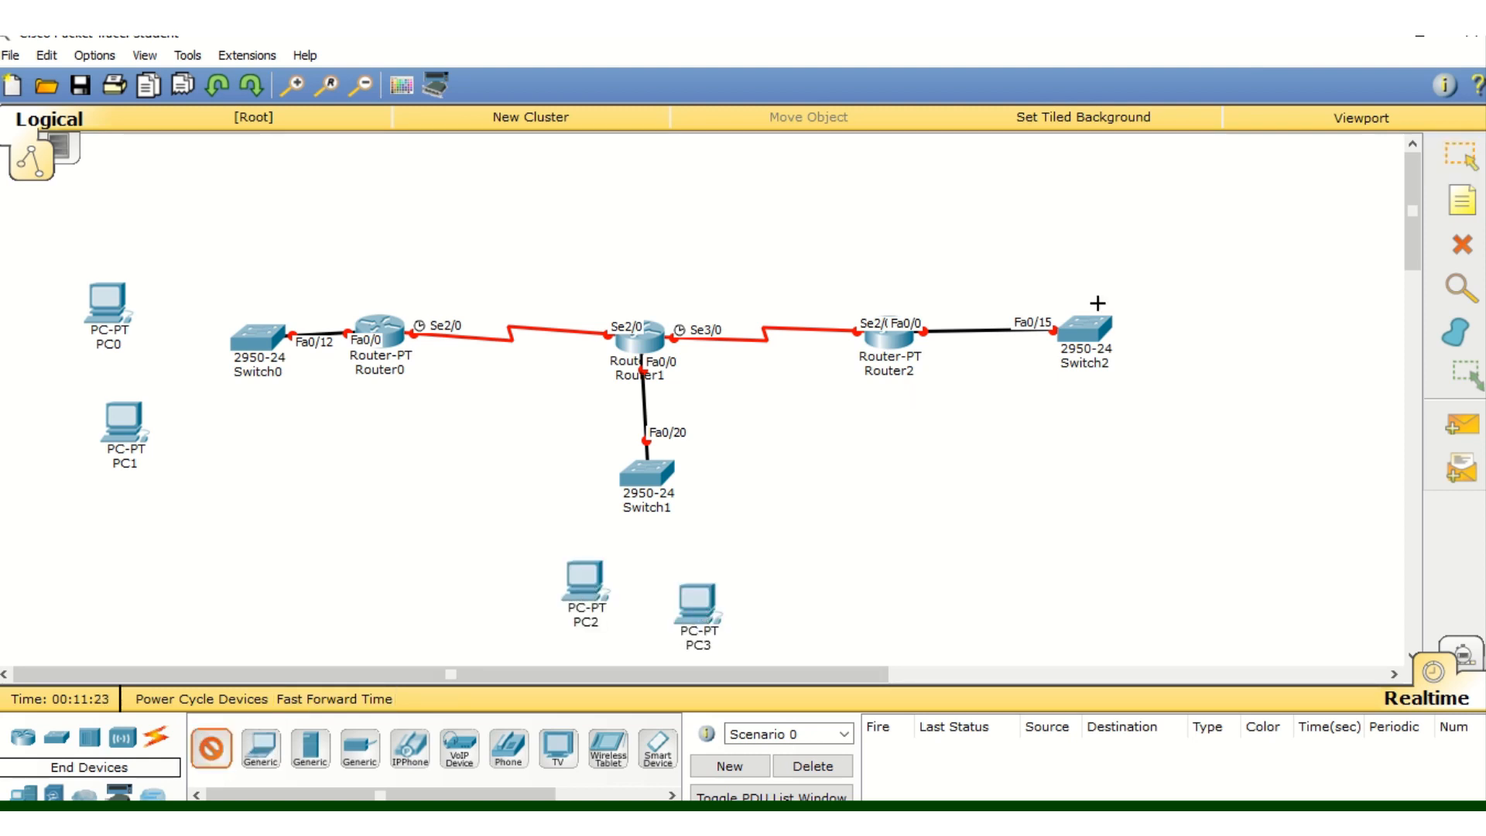
click(1186, 273)
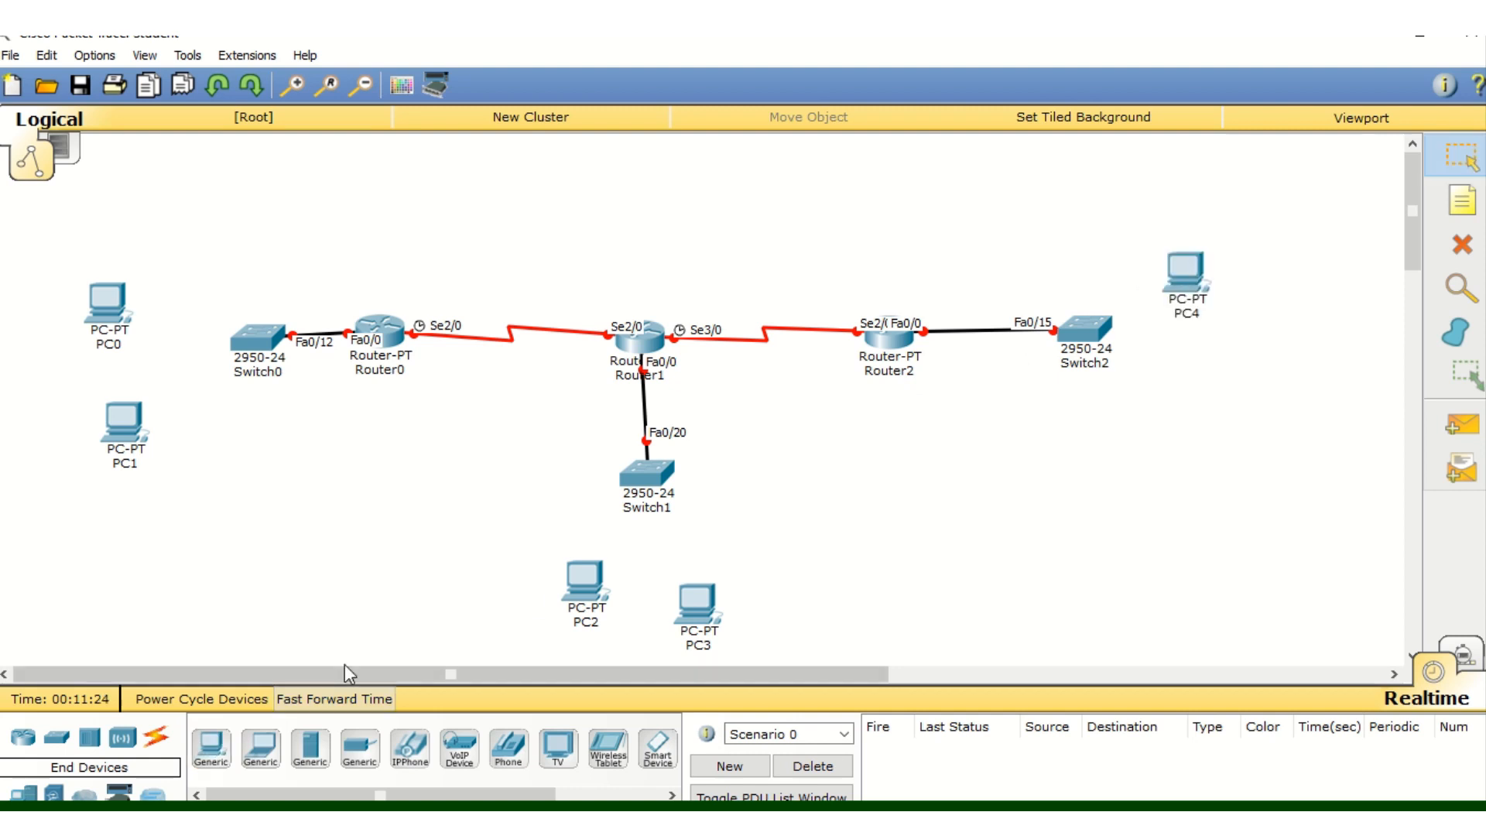
click(211, 748)
click(1187, 384)
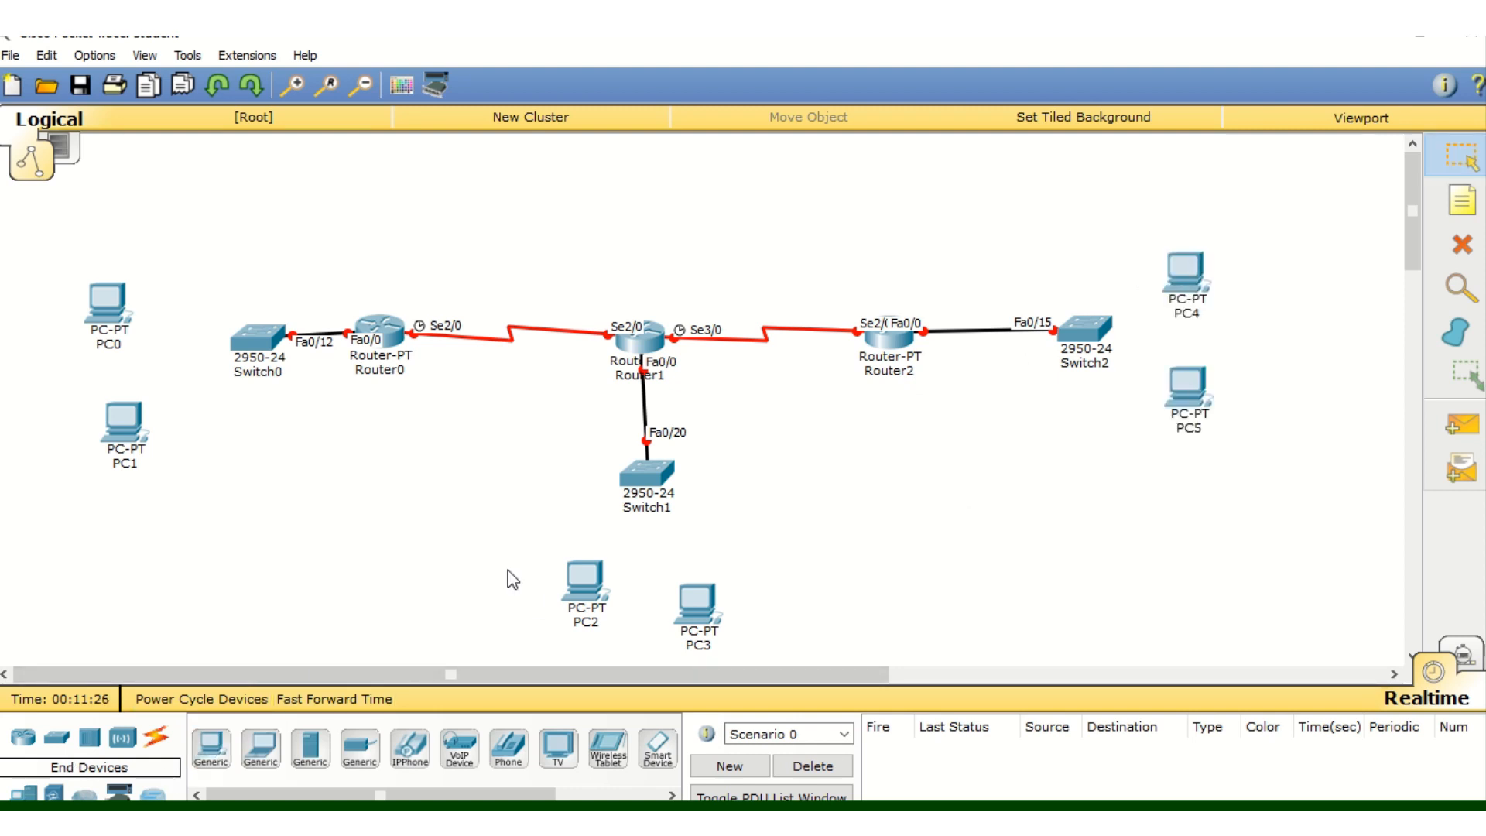
Connect Switch0's FastEthernet0/15 to PC0's FastEthernet0 with a copper straight-through cable
click(158, 742)
click(310, 747)
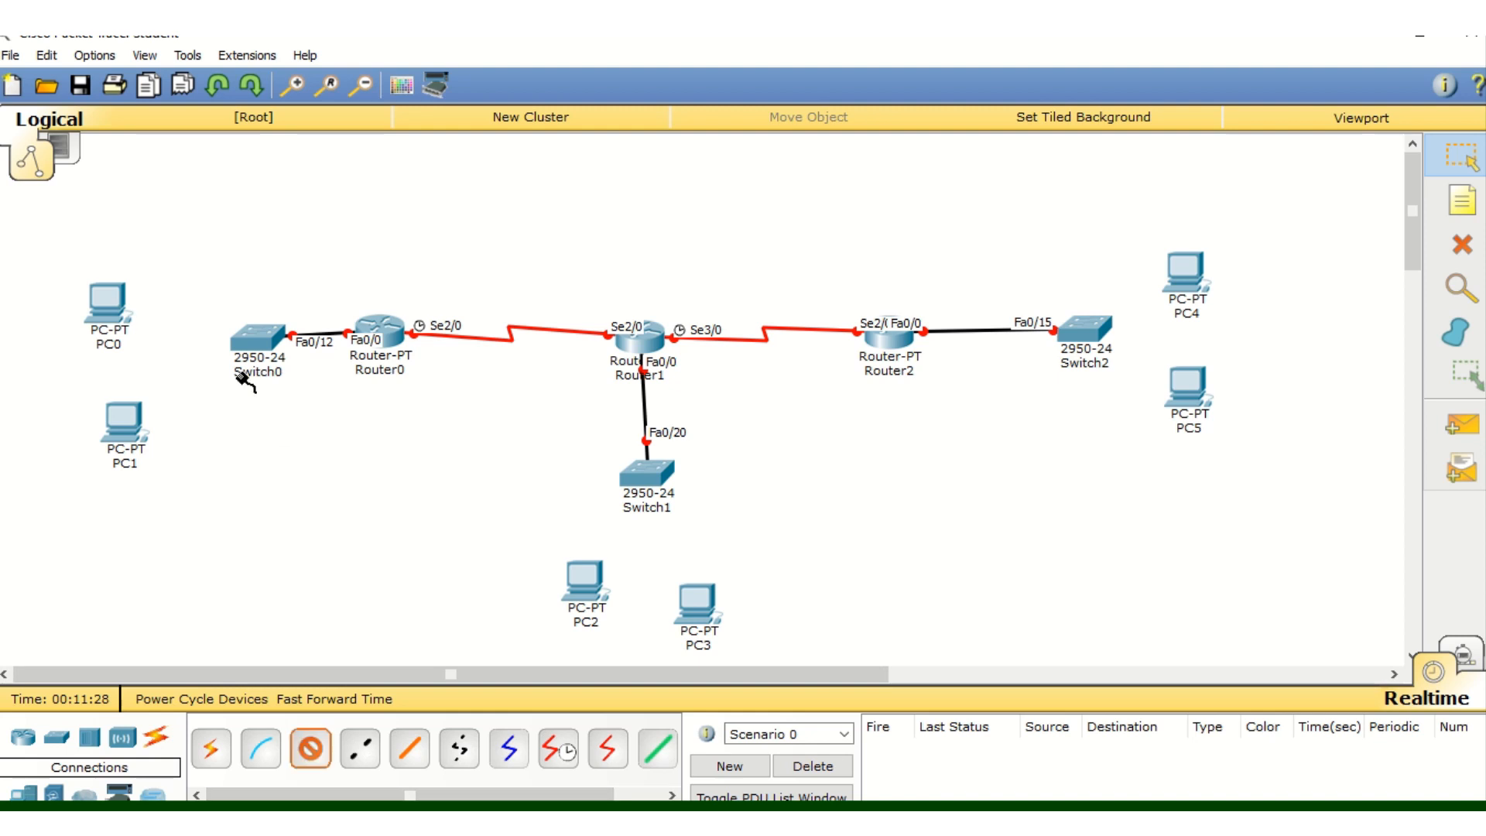
click(260, 337)
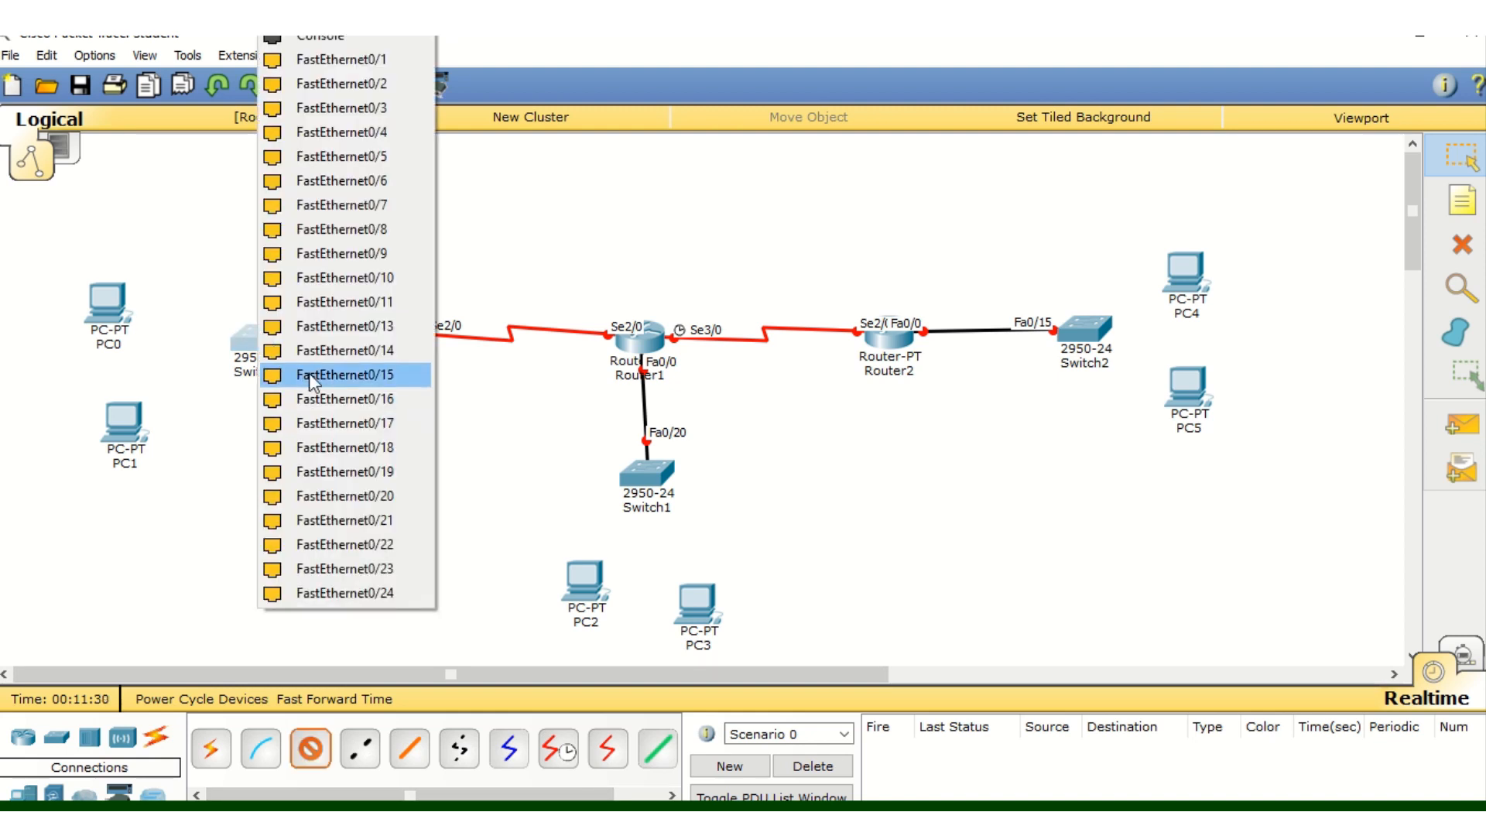
click(309, 374)
click(109, 304)
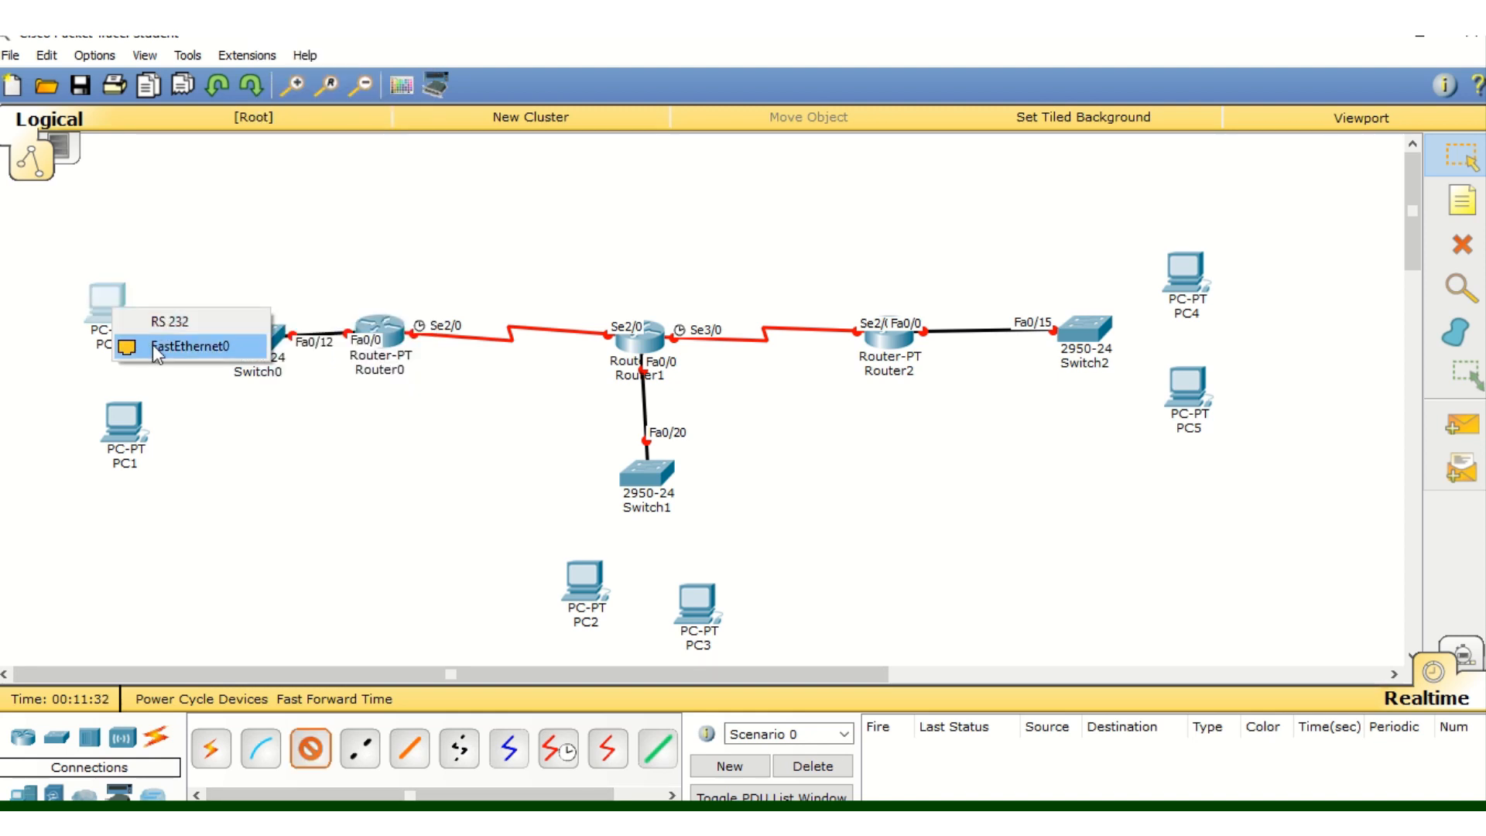
click(156, 355)
Connect Switch0's FastEthernet0/16 to PC1's FastEthernet0 with a copper straight-through cable
click(311, 748)
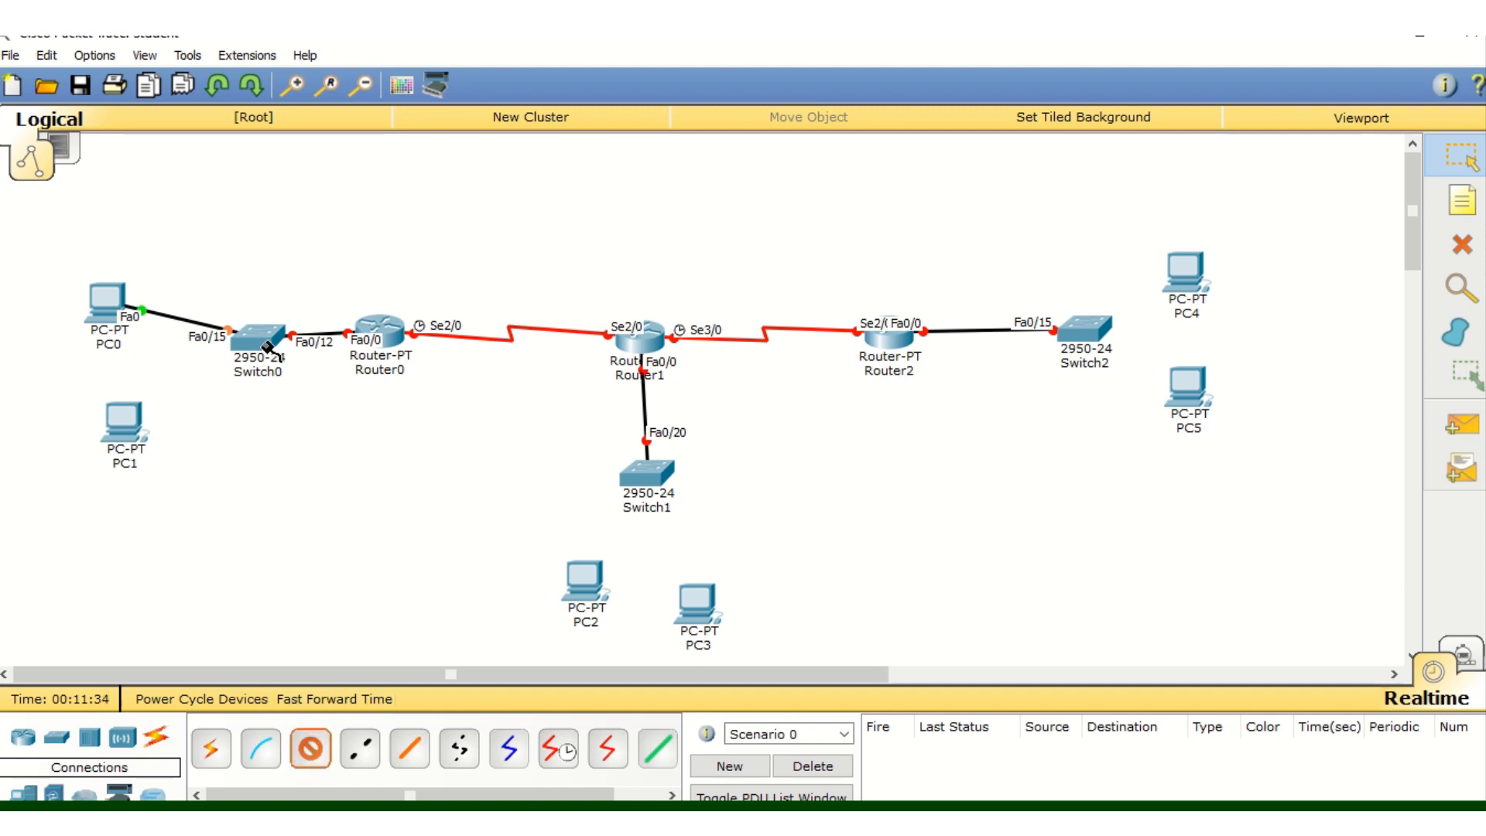
click(267, 346)
click(312, 379)
click(127, 437)
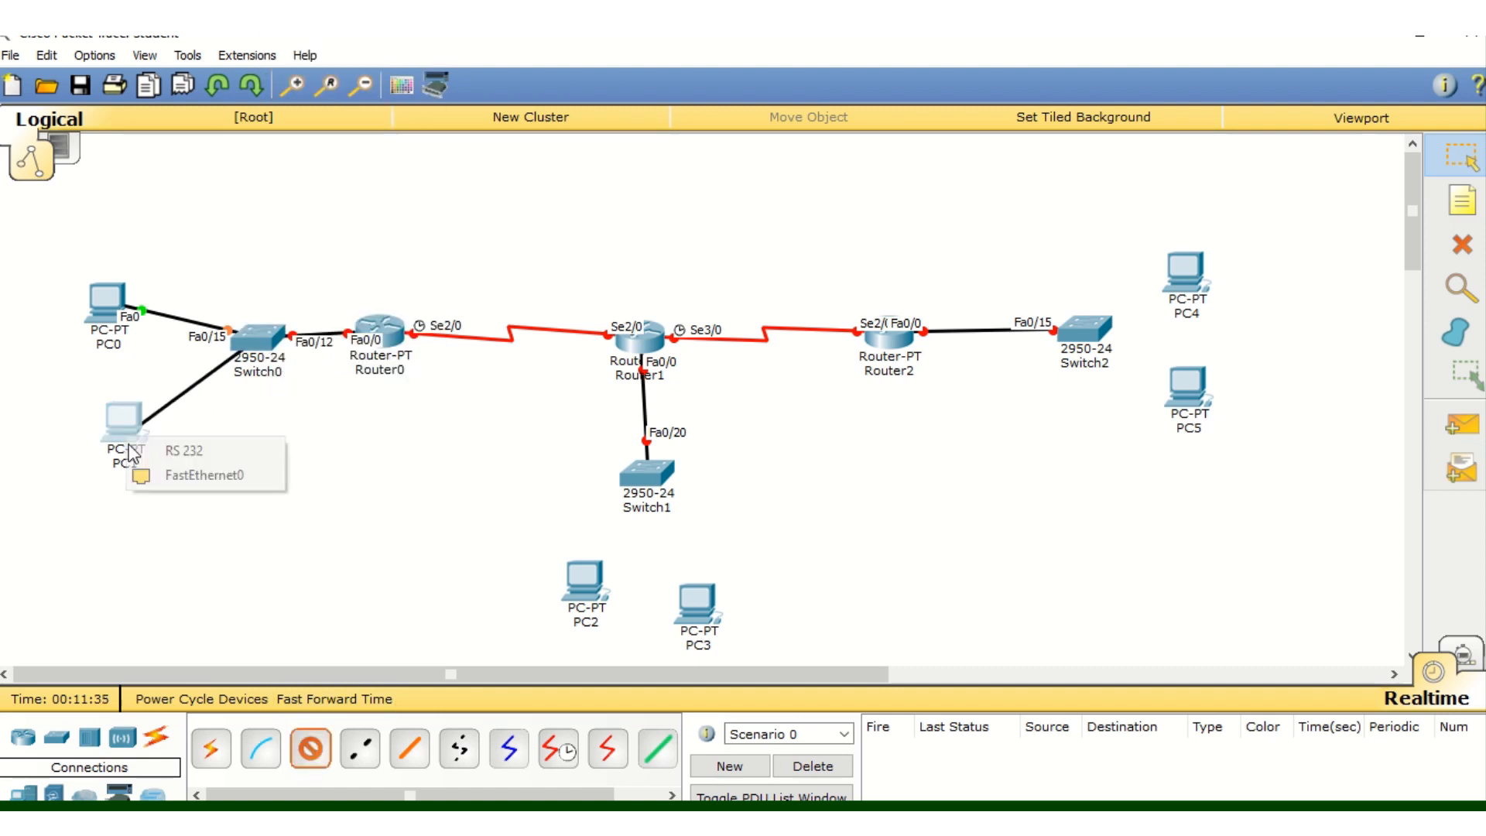
click(147, 475)
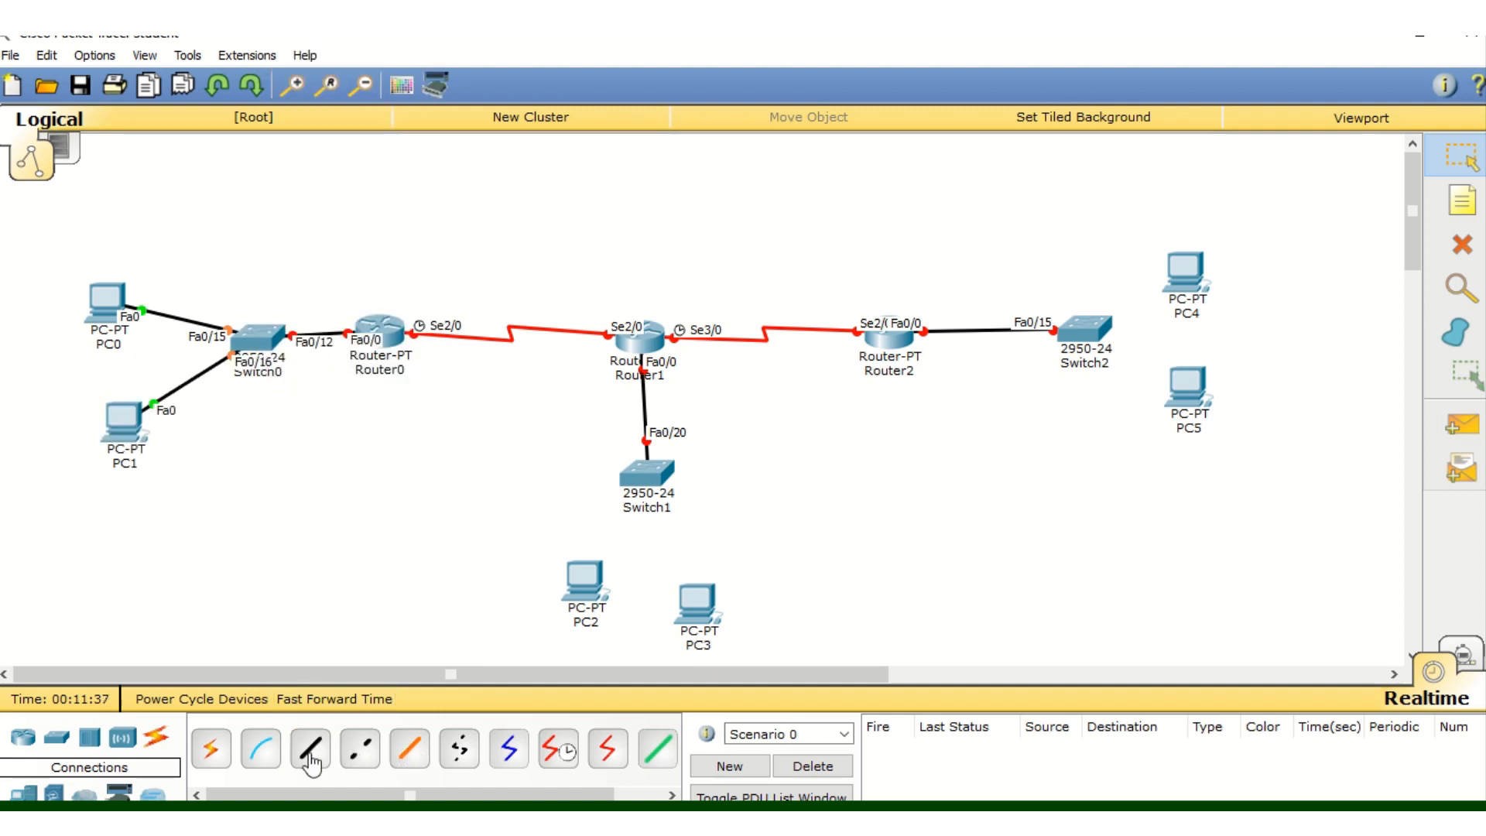
Connect Switch1's FastEthernet0/19 to PC3's FastEthernet0 with a copper straight-through cable
click(311, 747)
click(652, 480)
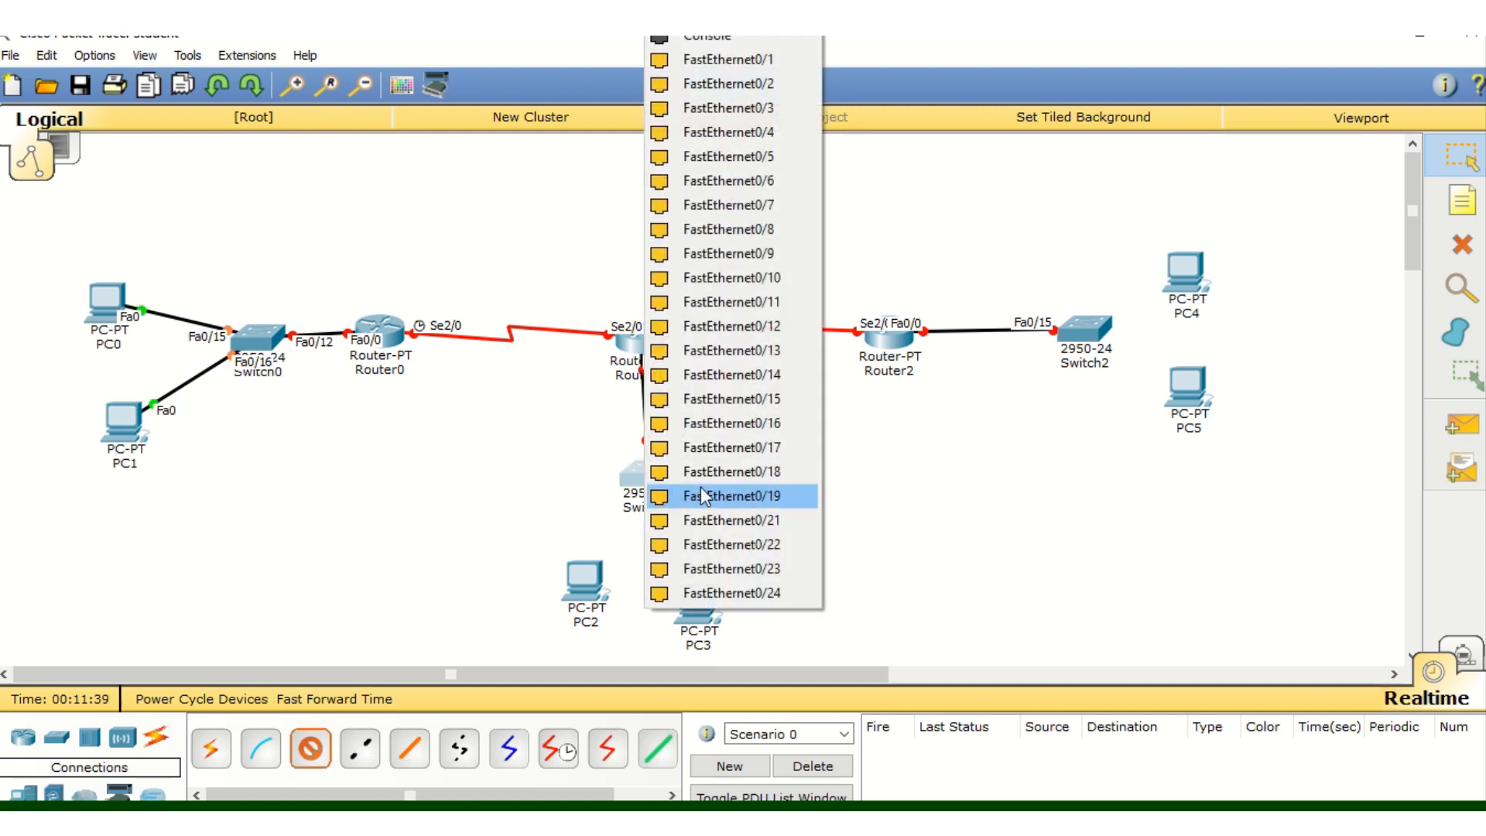
click(701, 493)
click(697, 603)
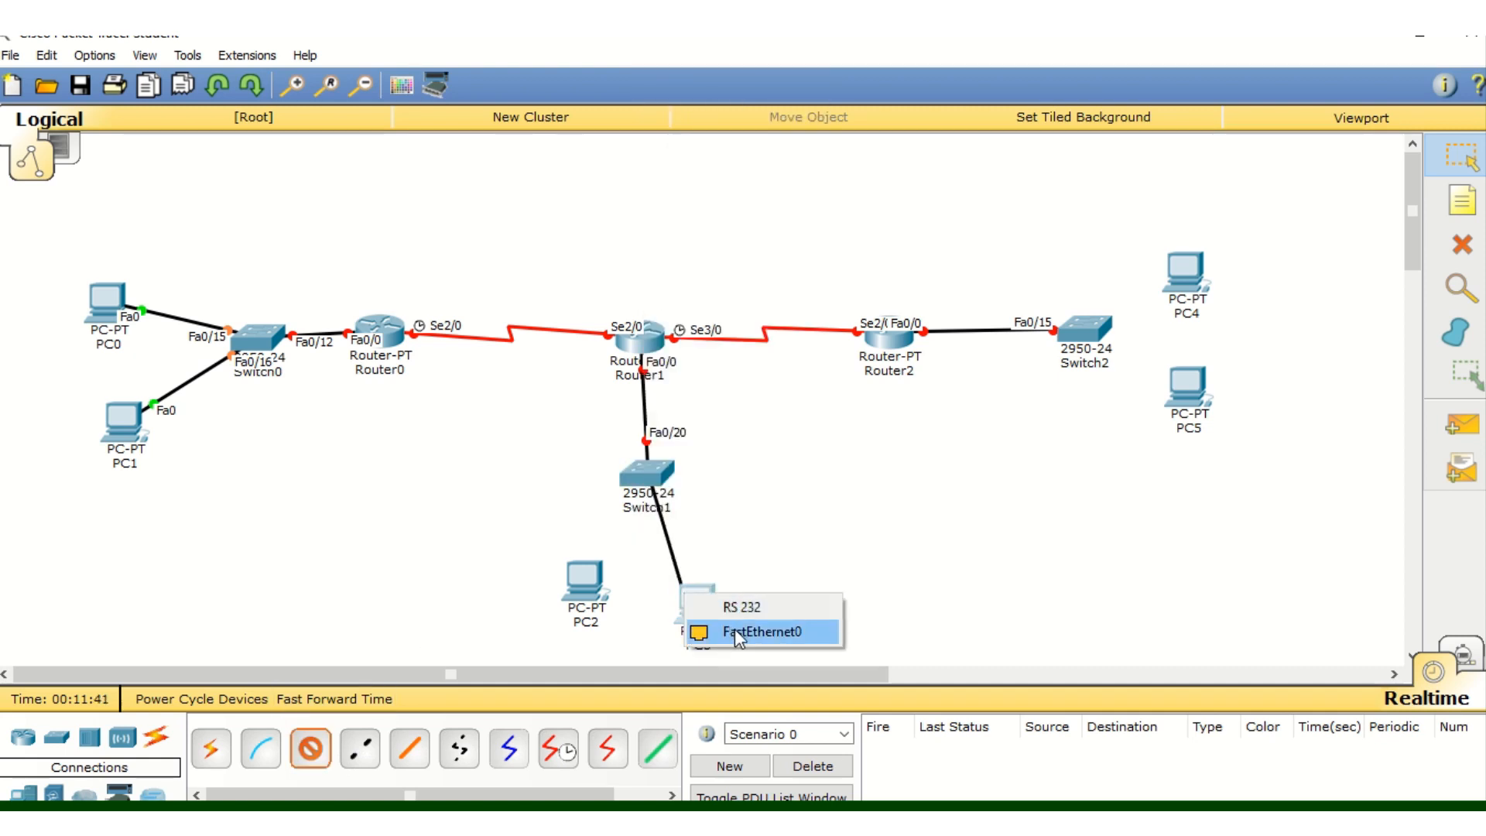
click(735, 630)
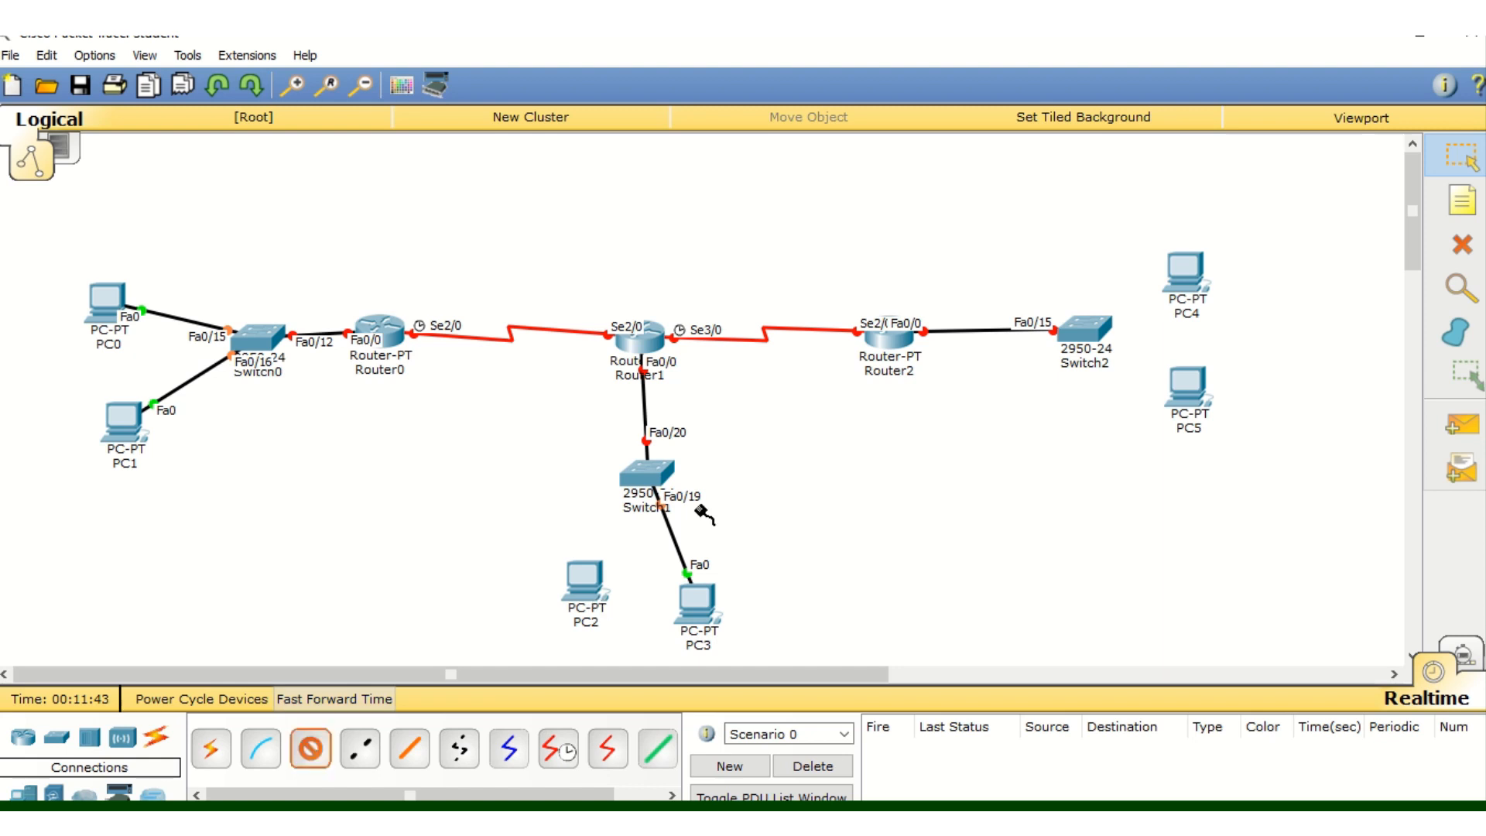
Connect Switch1's FastEthernet0/21 to PC2's FastEthernet0 with a copper straight-through cable
click(649, 475)
click(661, 499)
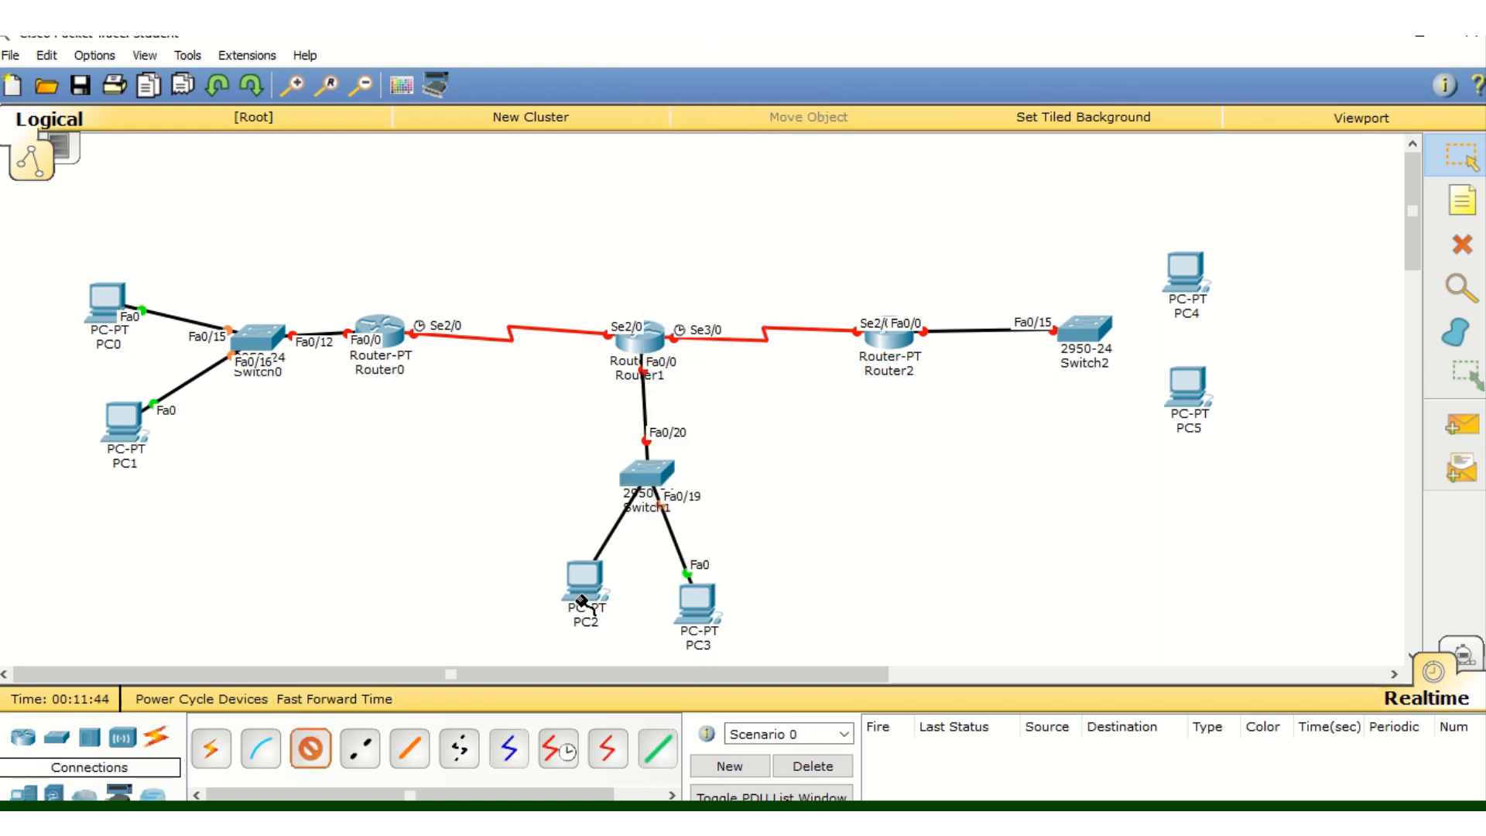
click(582, 600)
click(623, 633)
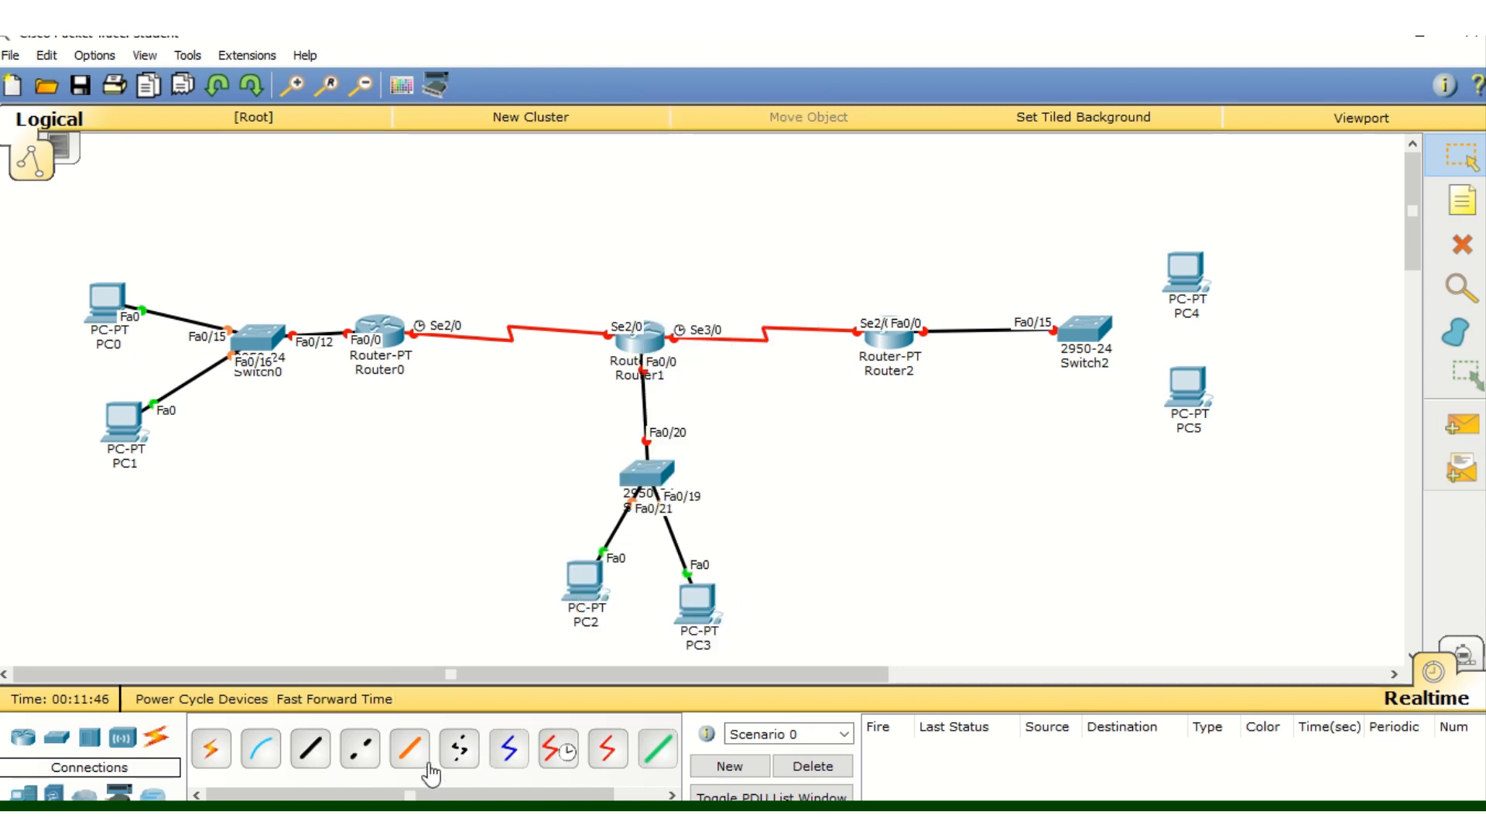
Connect Switch2's FastEthernet0/13 to PC4's FastEthernet0 with a copper straight-through cable
click(310, 748)
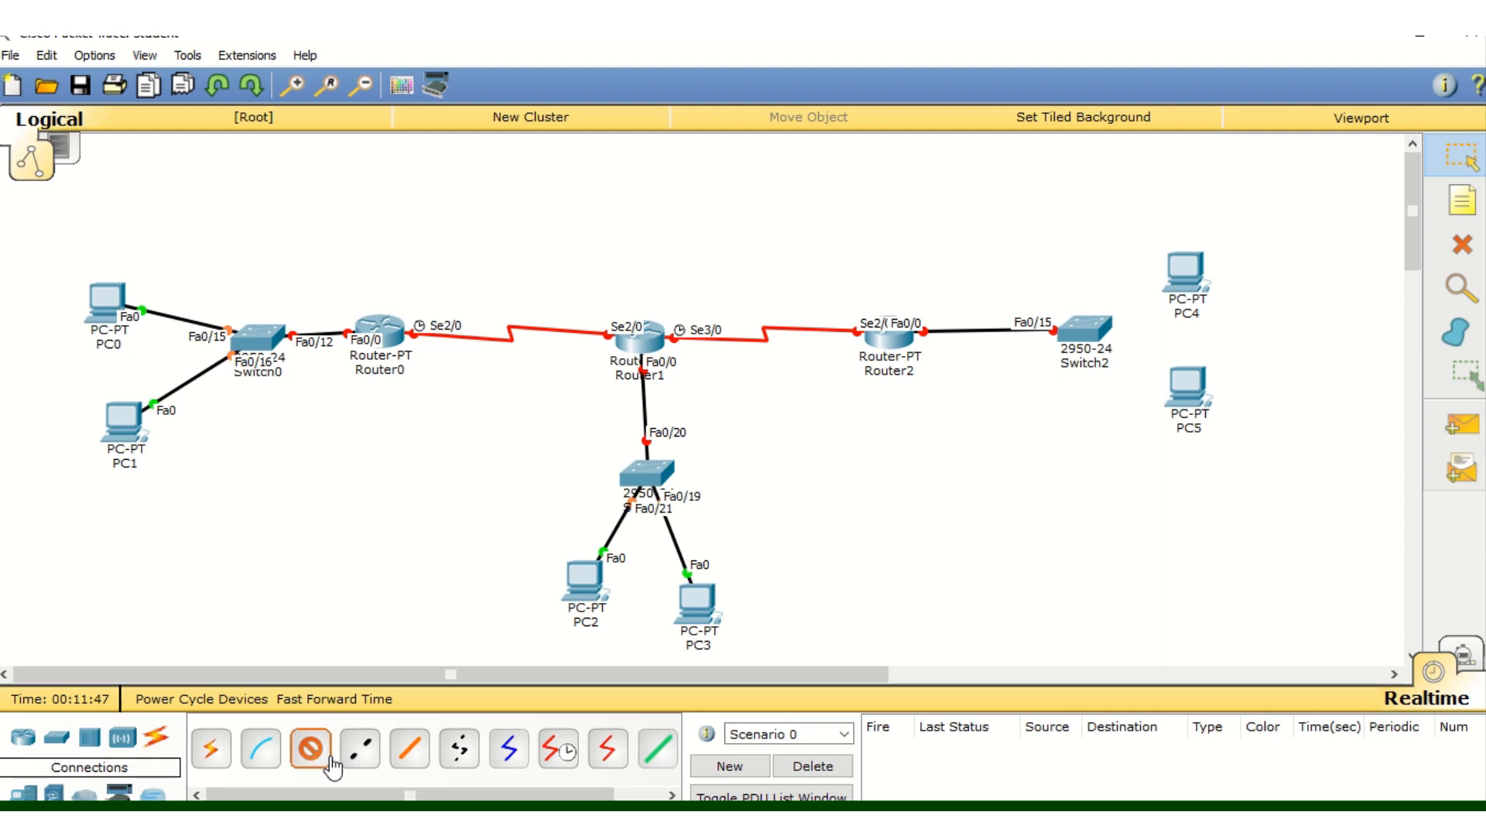
click(1108, 338)
click(1122, 345)
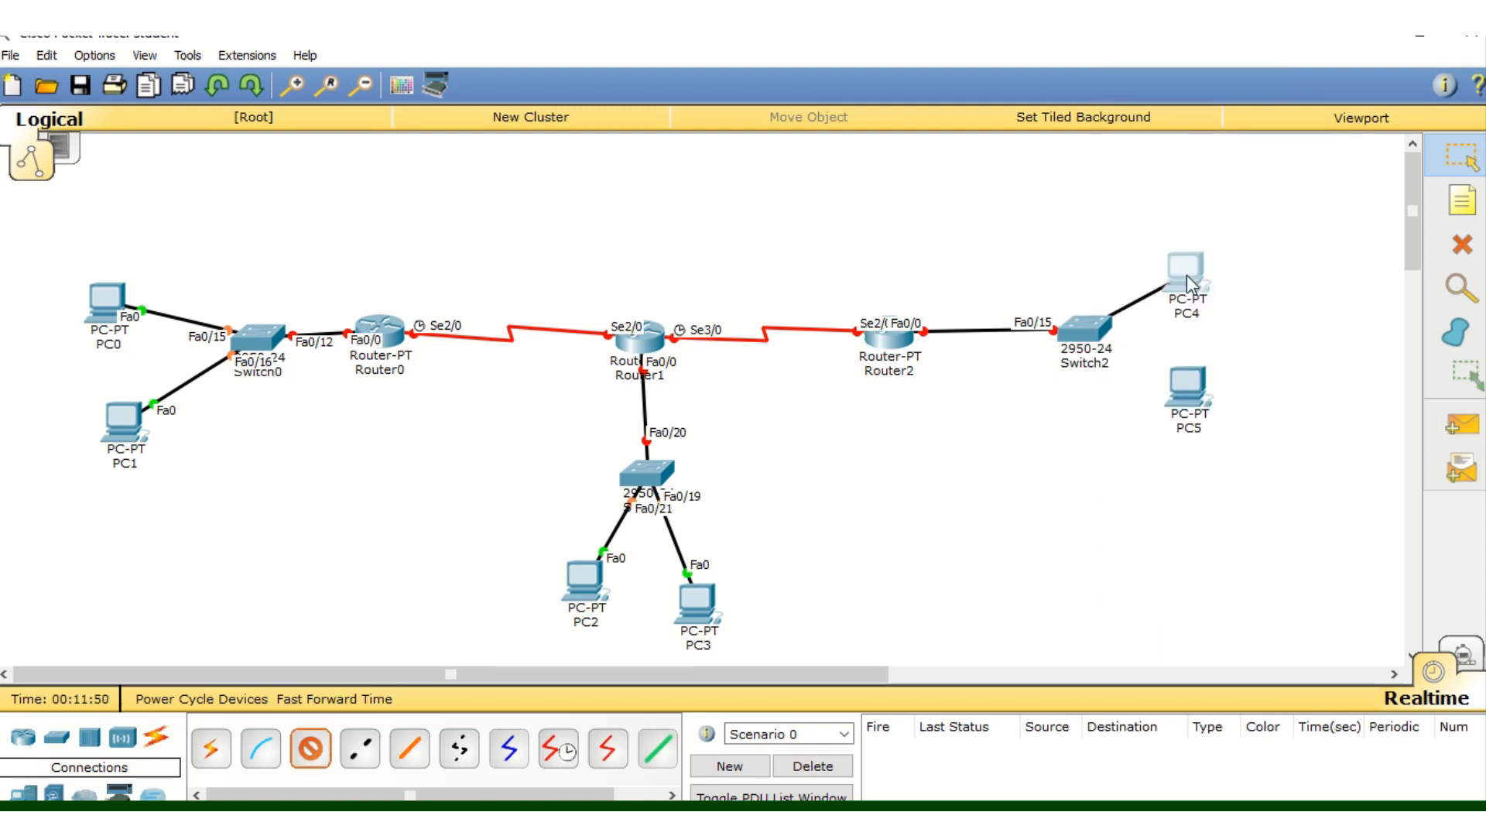
click(1189, 283)
click(1231, 316)
Connect Switch2's FastEthernet0/14 to PC5's FastEthernet0 with a copper straight-through cable
click(310, 748)
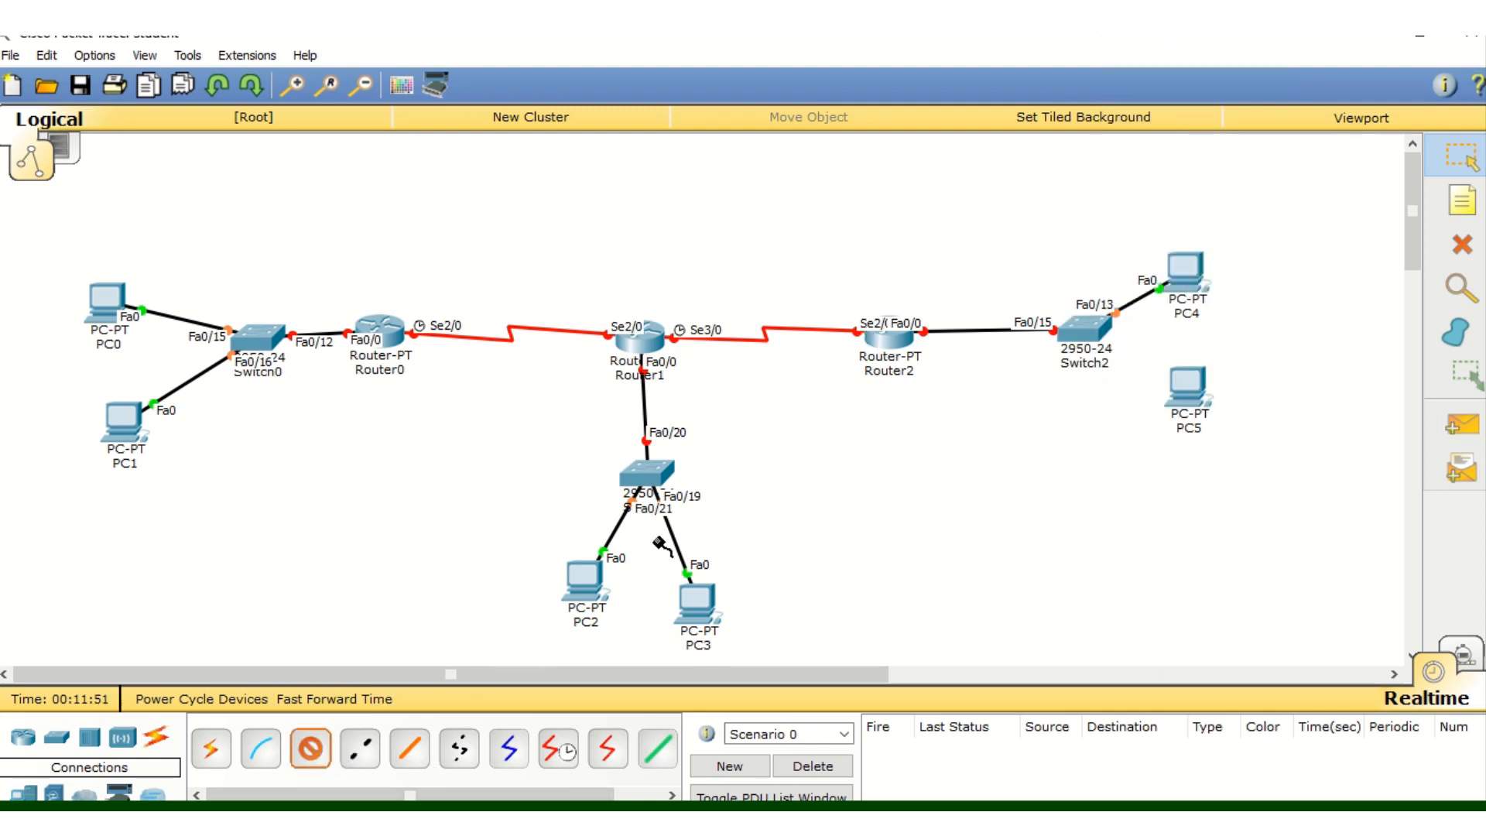
click(1083, 334)
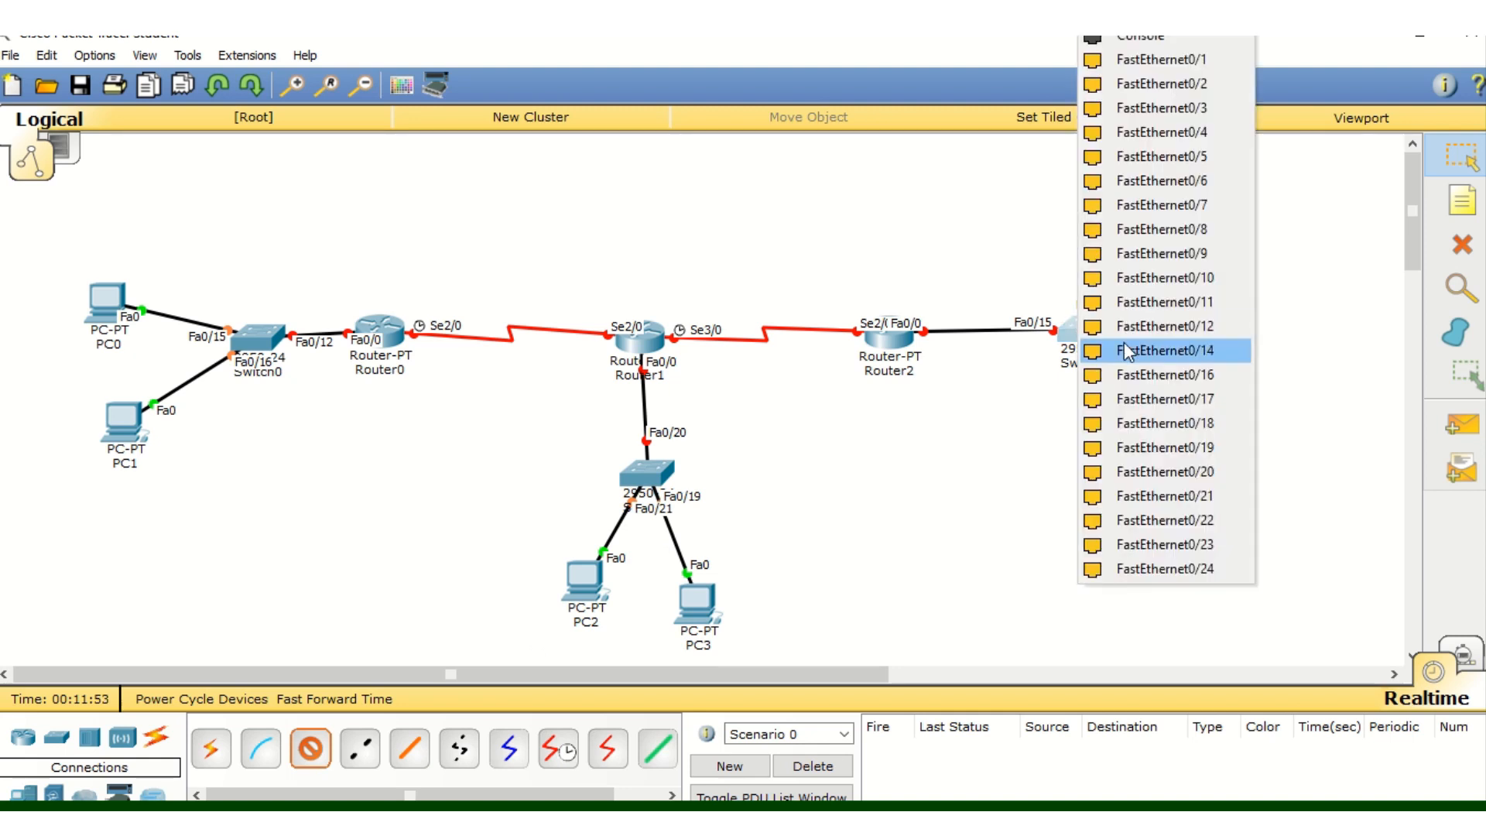
click(1126, 351)
click(1182, 383)
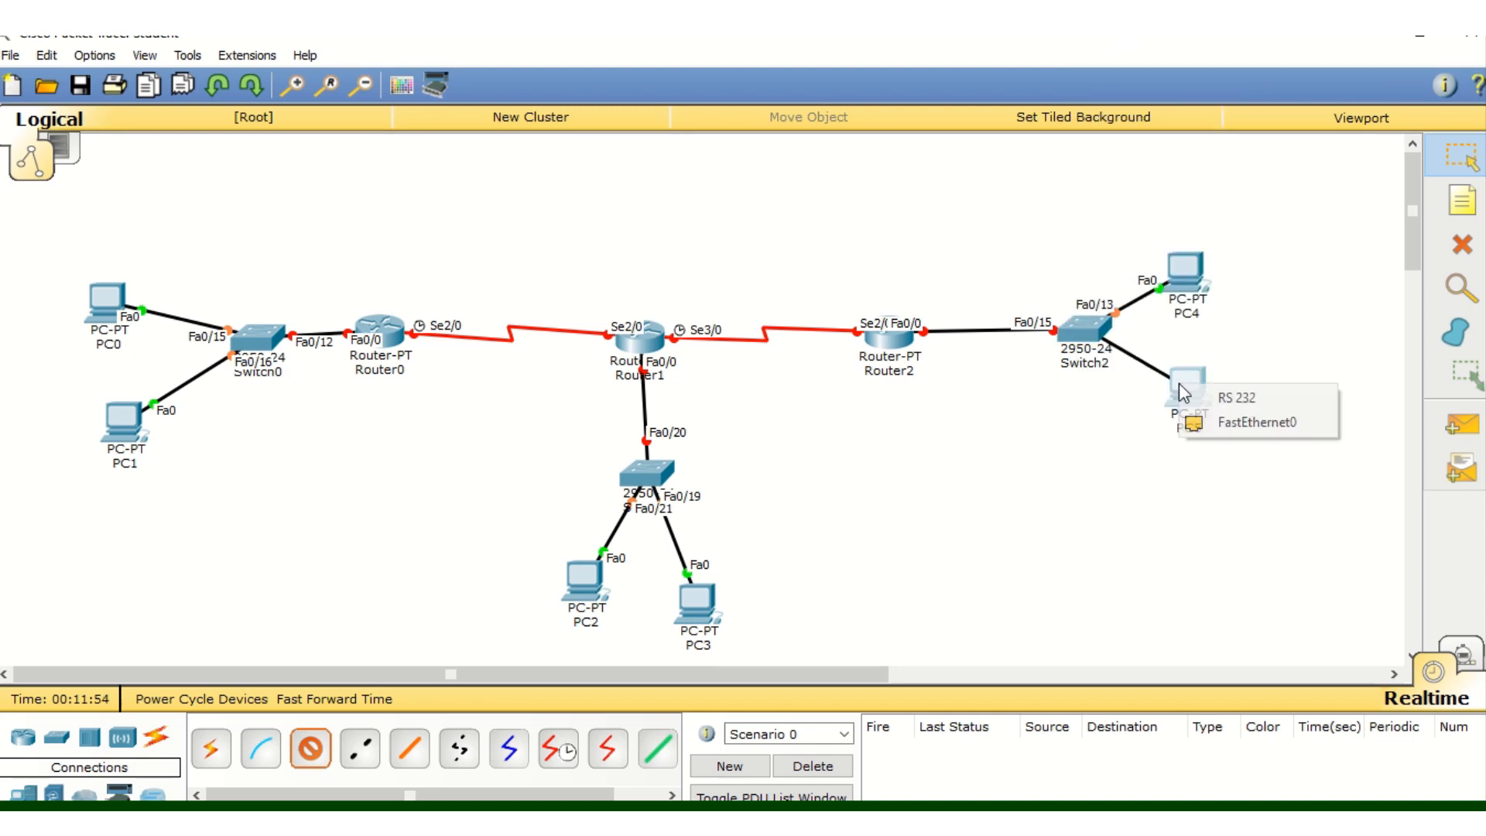
click(1220, 424)
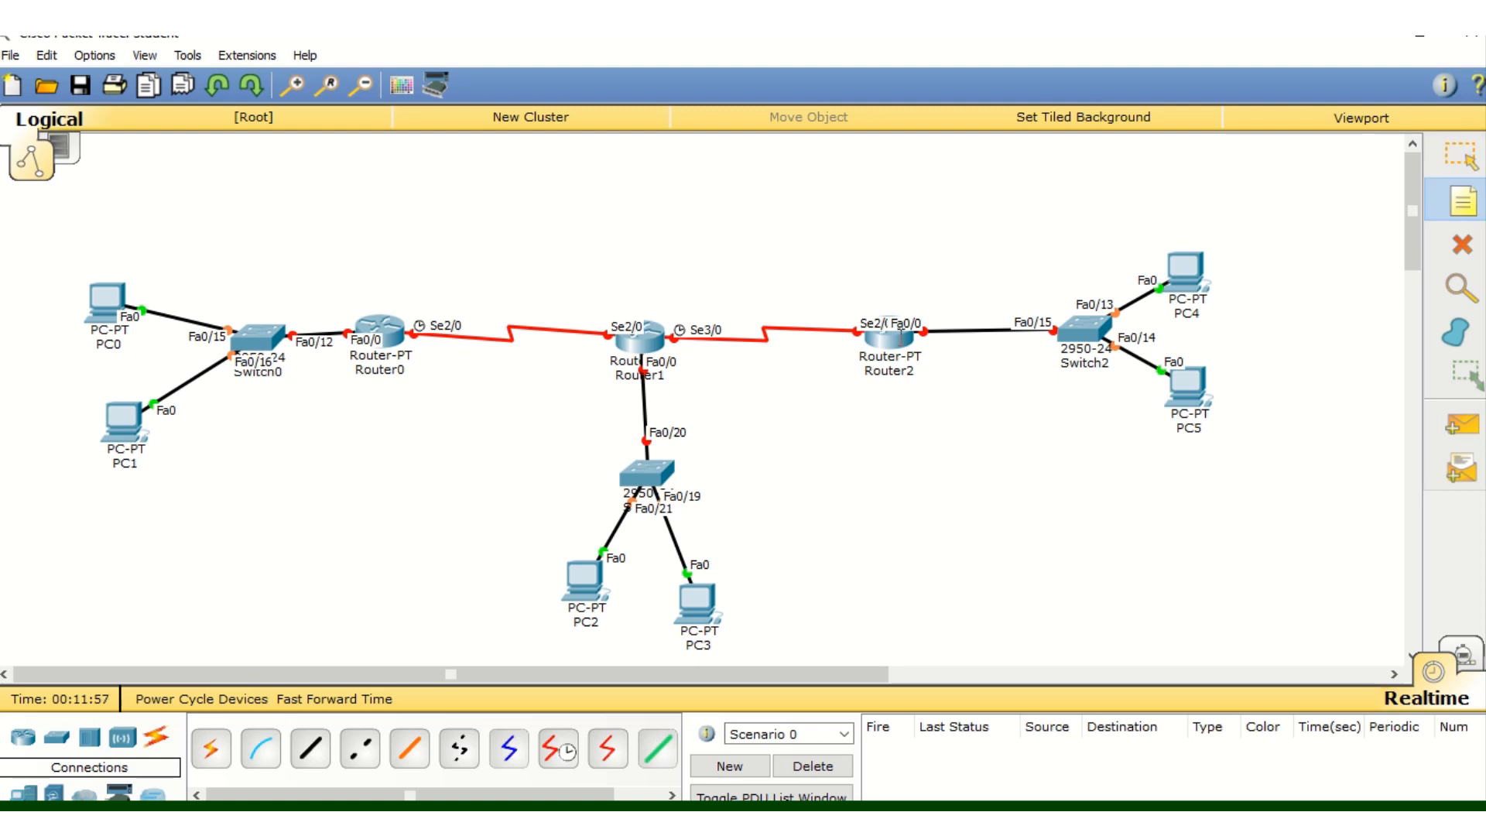
Add network address notes to the LANs: 192.168.10.0 below PC1, 192.168.20.0 beside PC3 and 192.168.30.0 below PC5
click(66, 502)
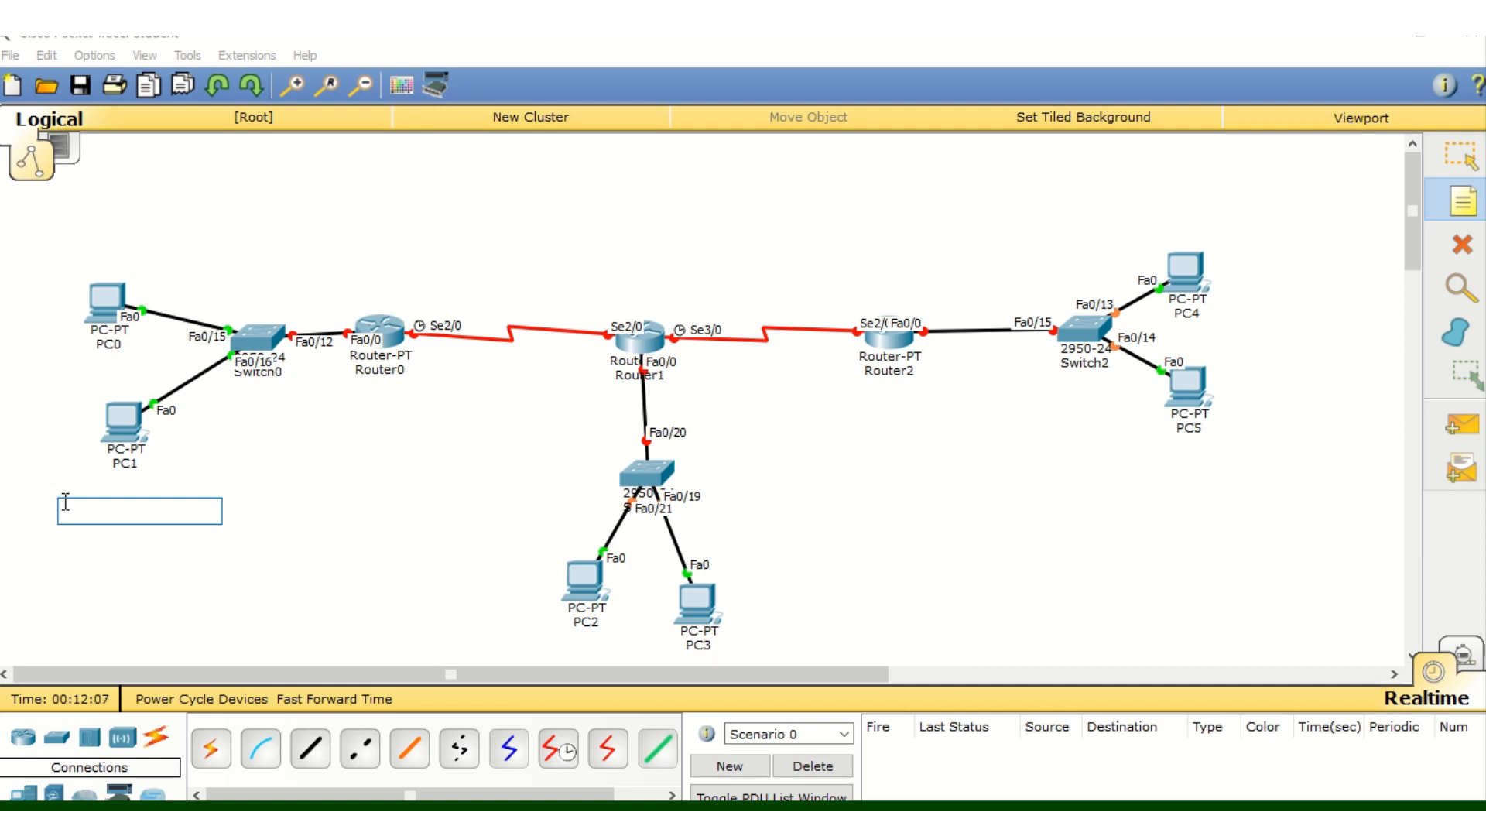
text(192.168.10.0)
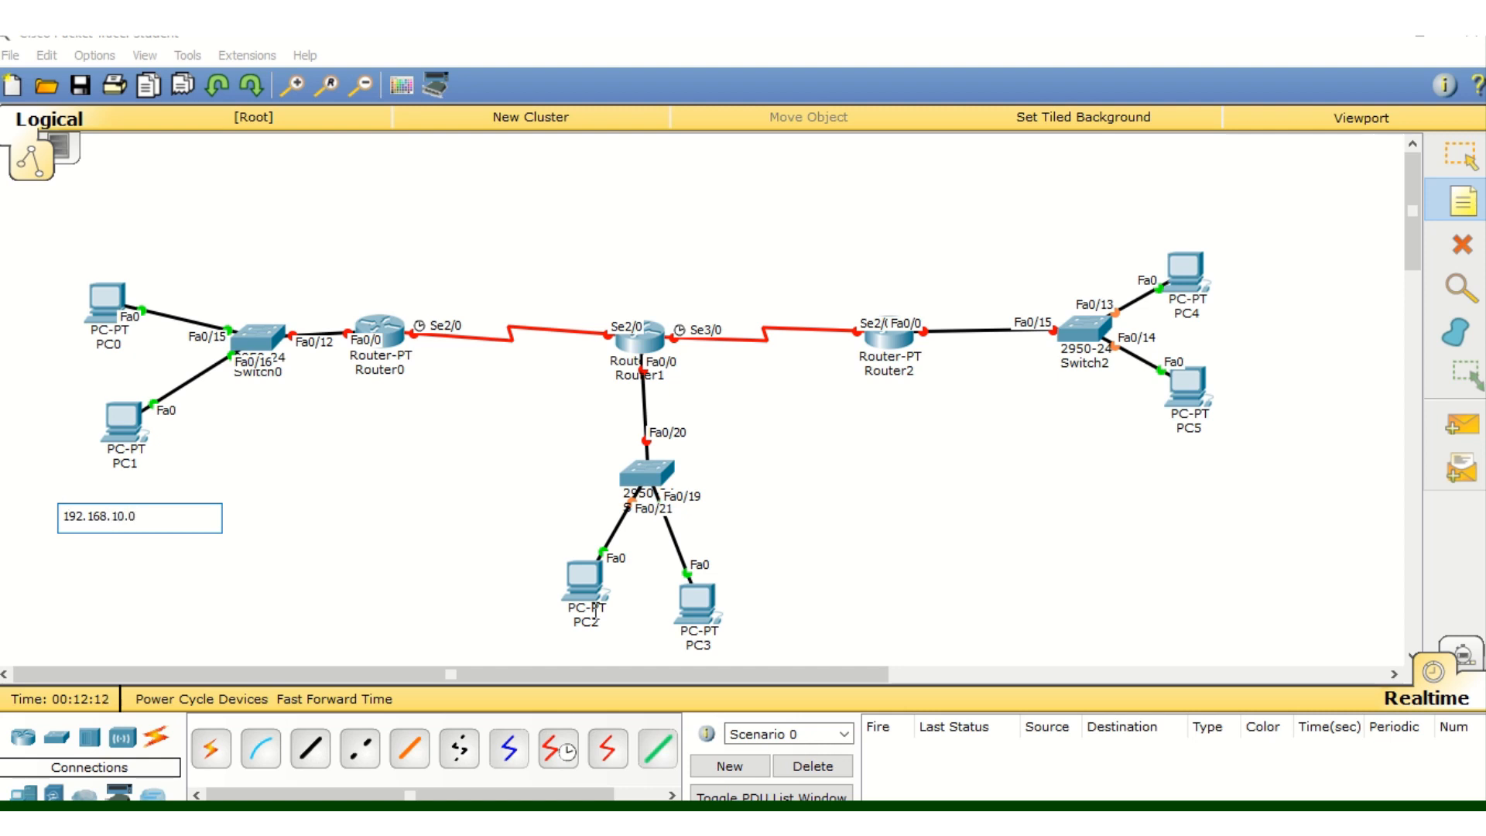
click(749, 611)
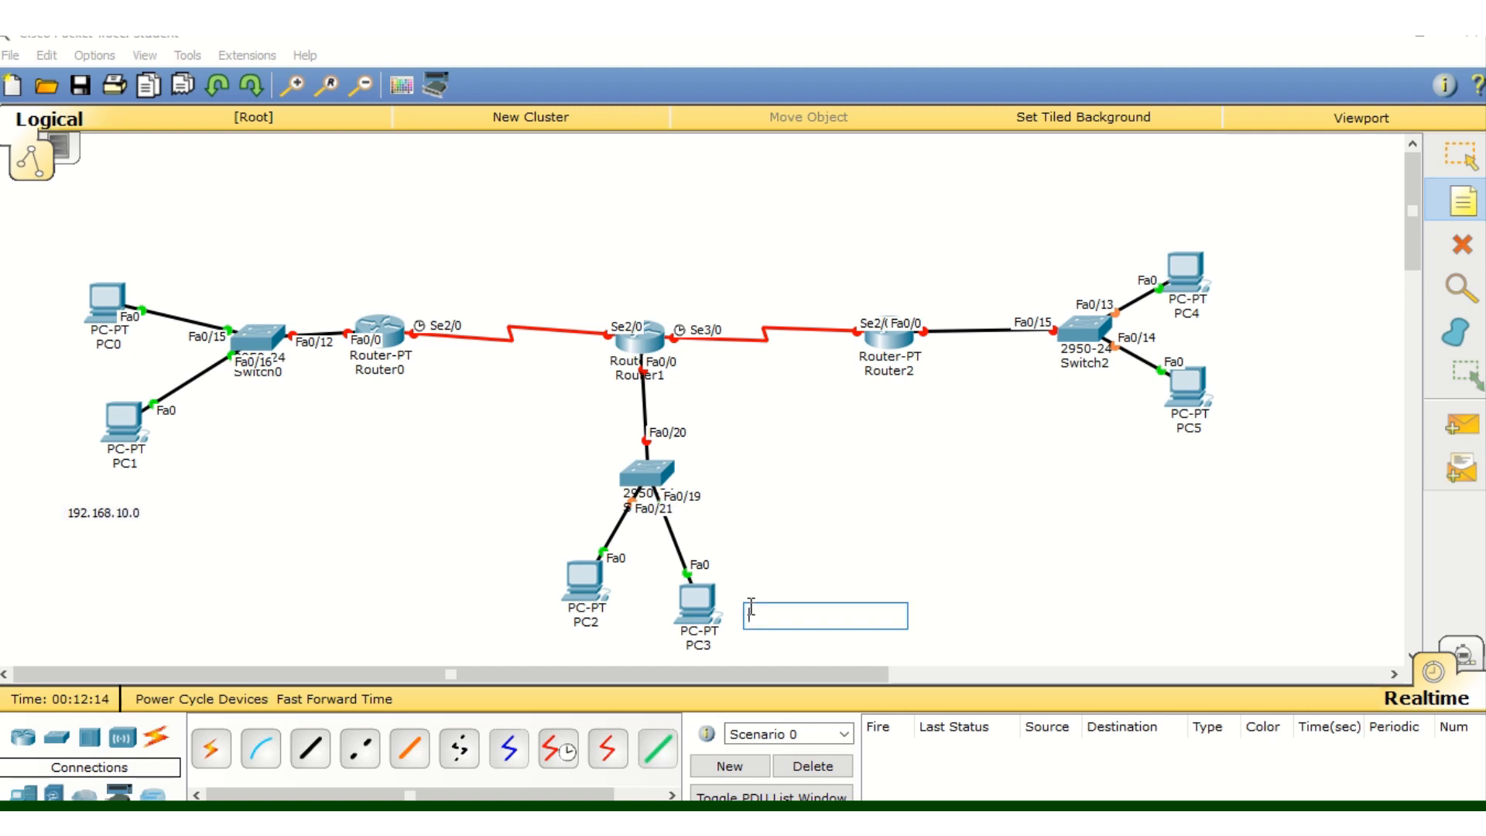
text(192.168.20.0)
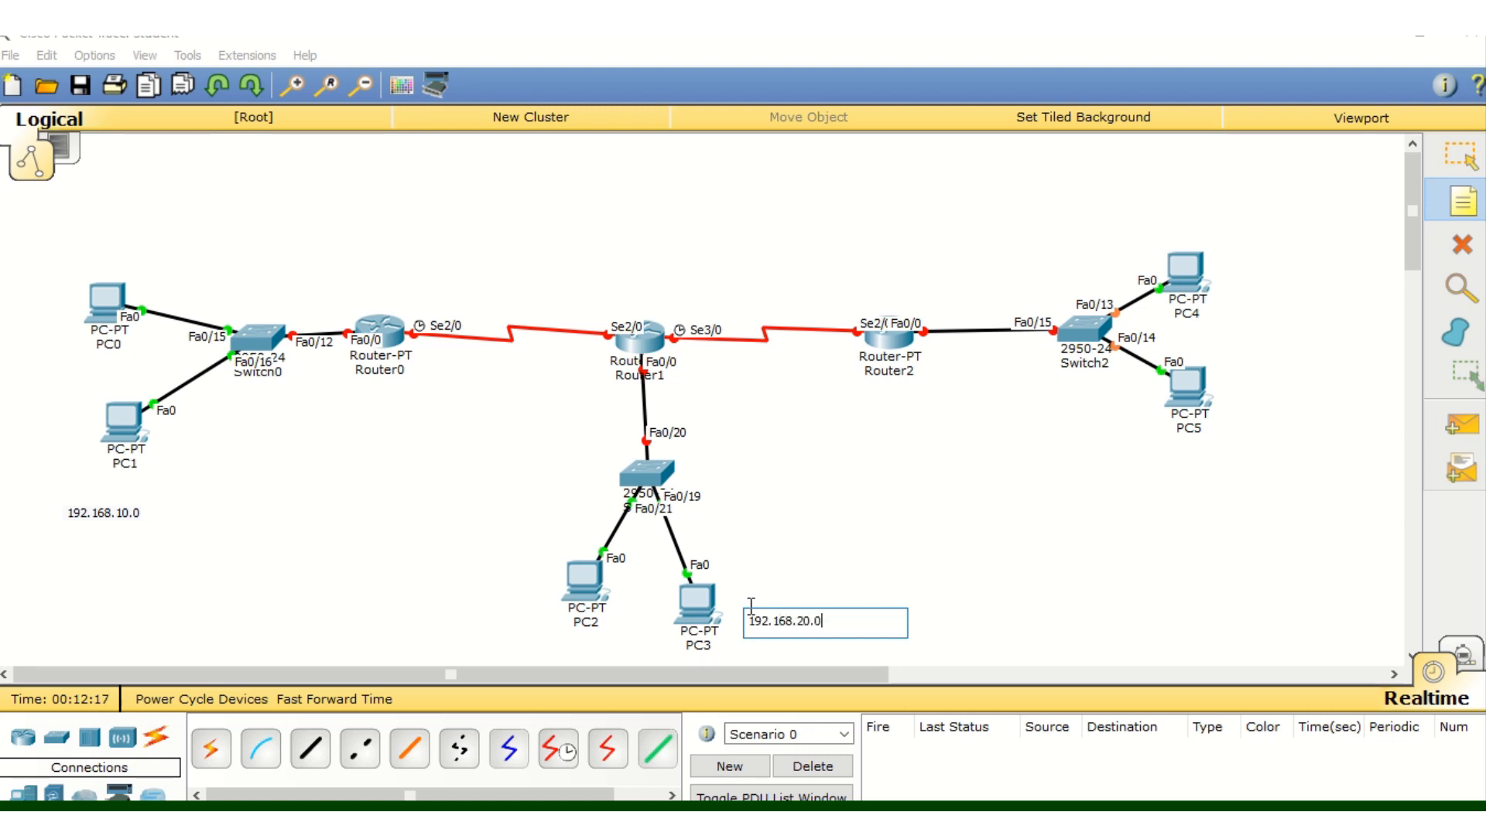
click(1094, 478)
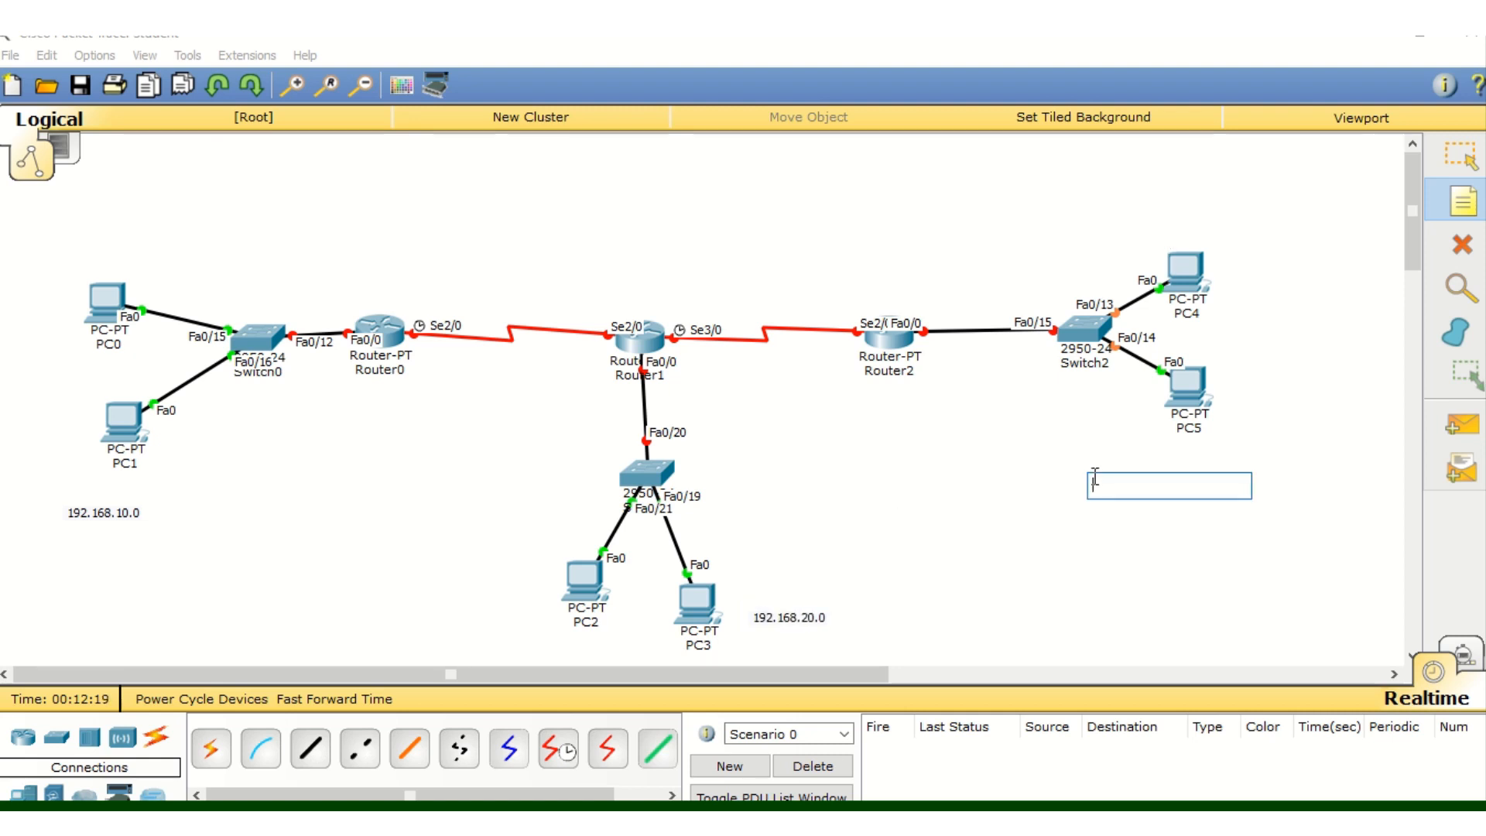
text(192.168.30.0)
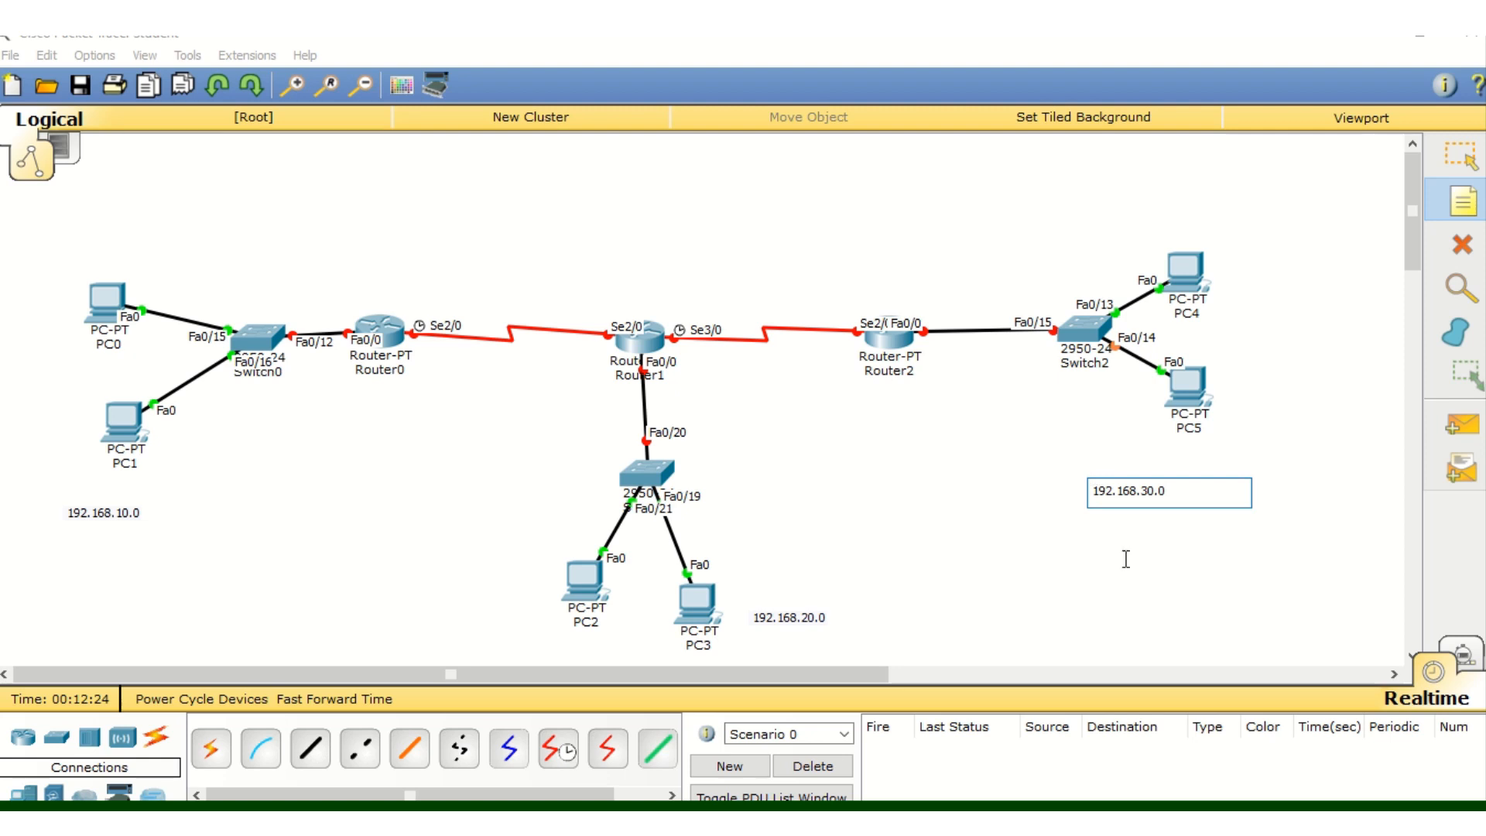
click(1150, 581)
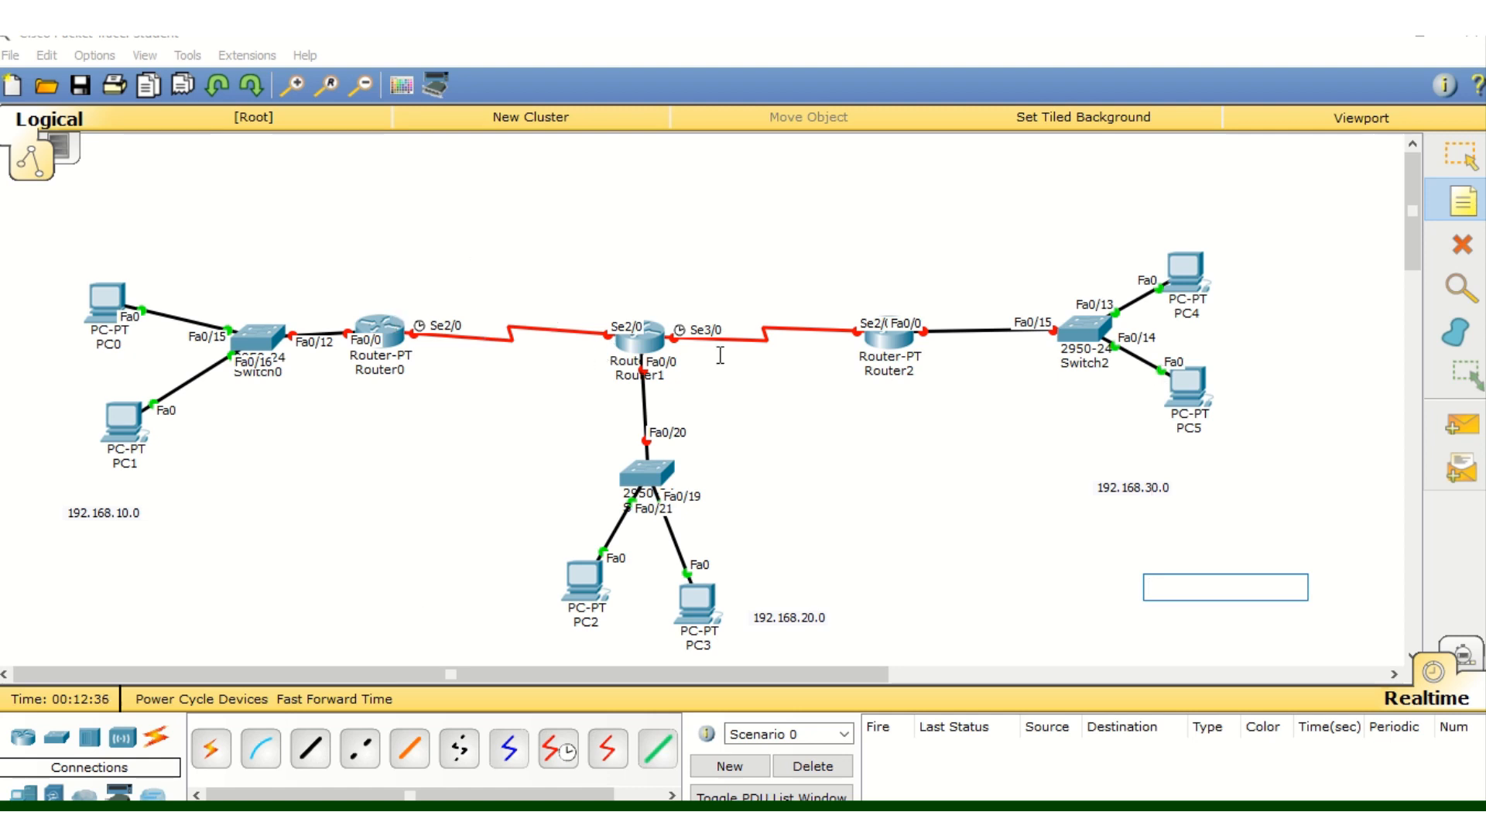
Add network address notes above the serial links: 10.0.0.0 between Router0 and Router1, 11.0.0.0 between Router1 and Router2
click(1463, 207)
click(450, 262)
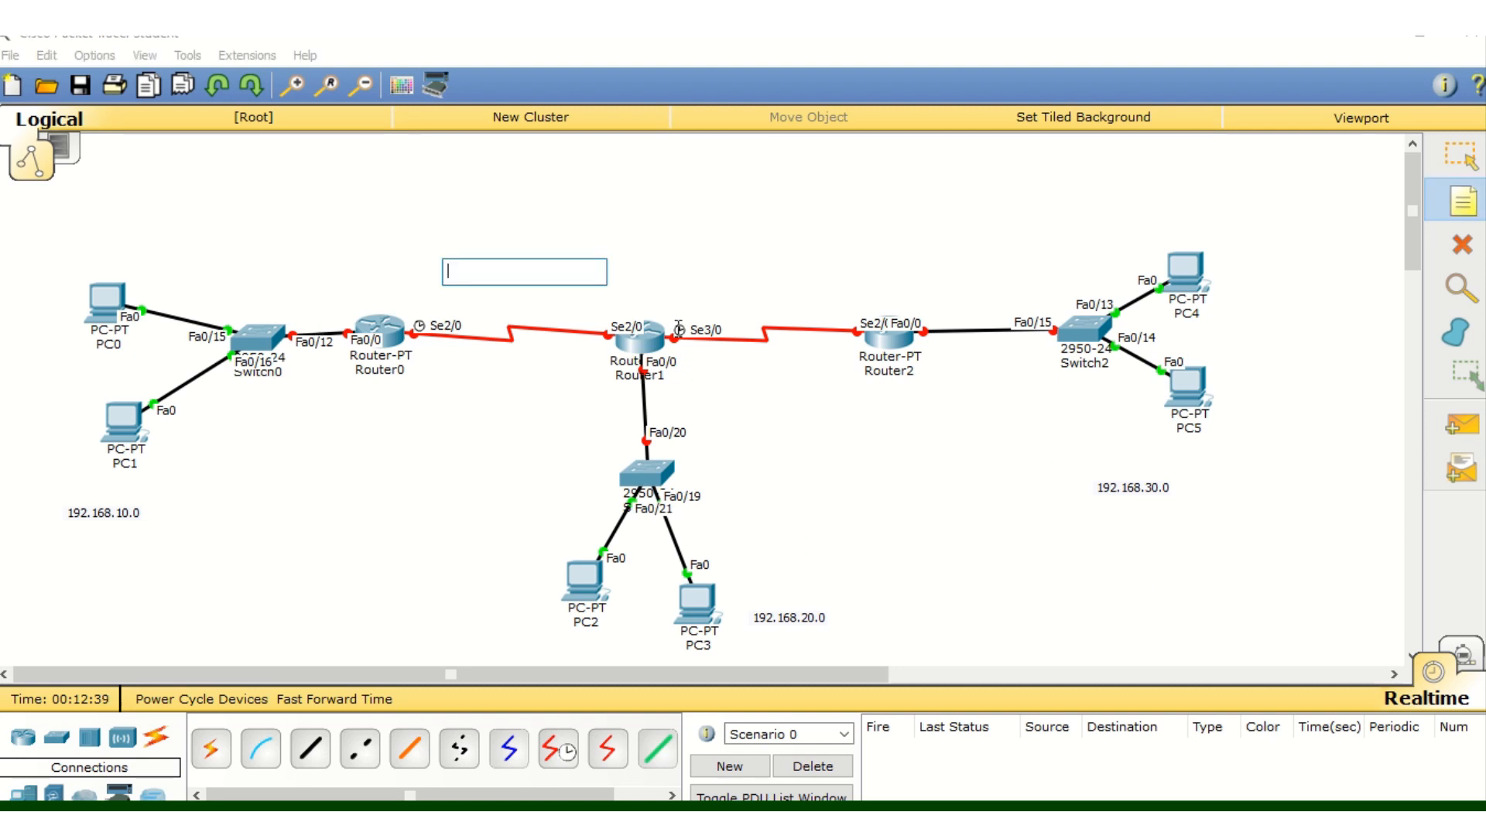
text(10.0.0.0)
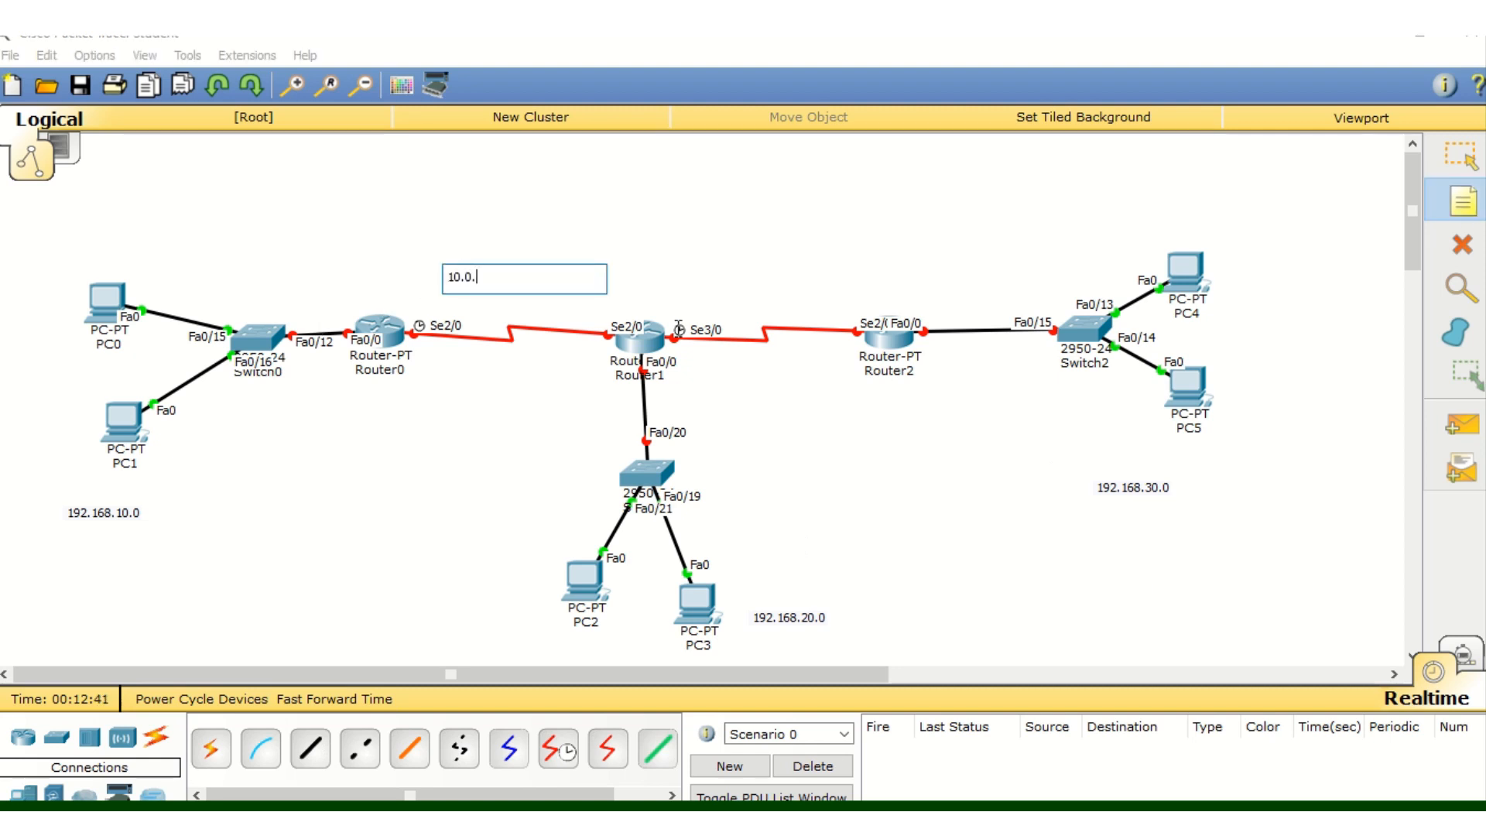
click(702, 280)
text(11.0.0.0)
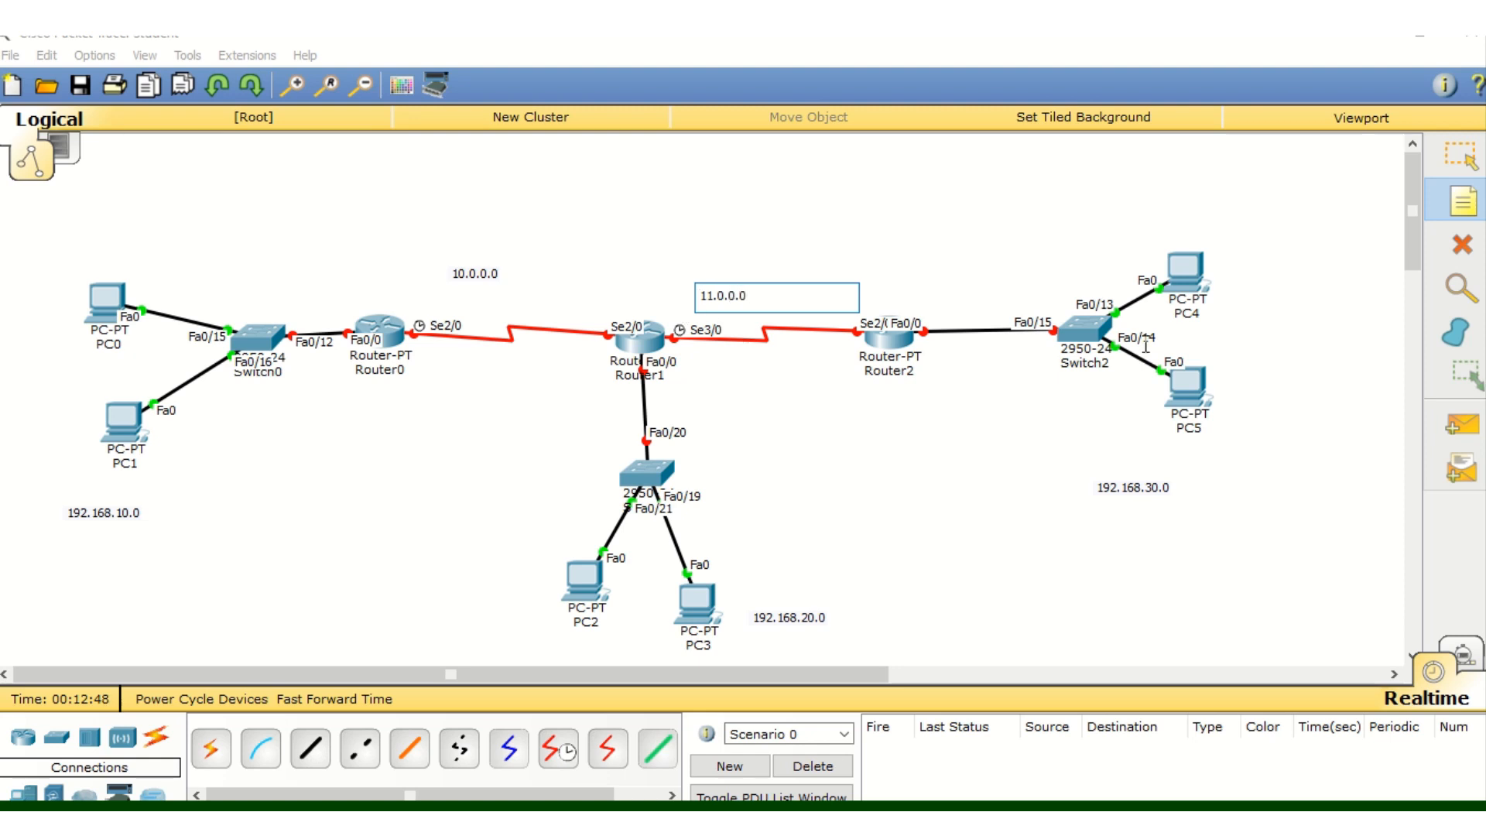
click(1460, 199)
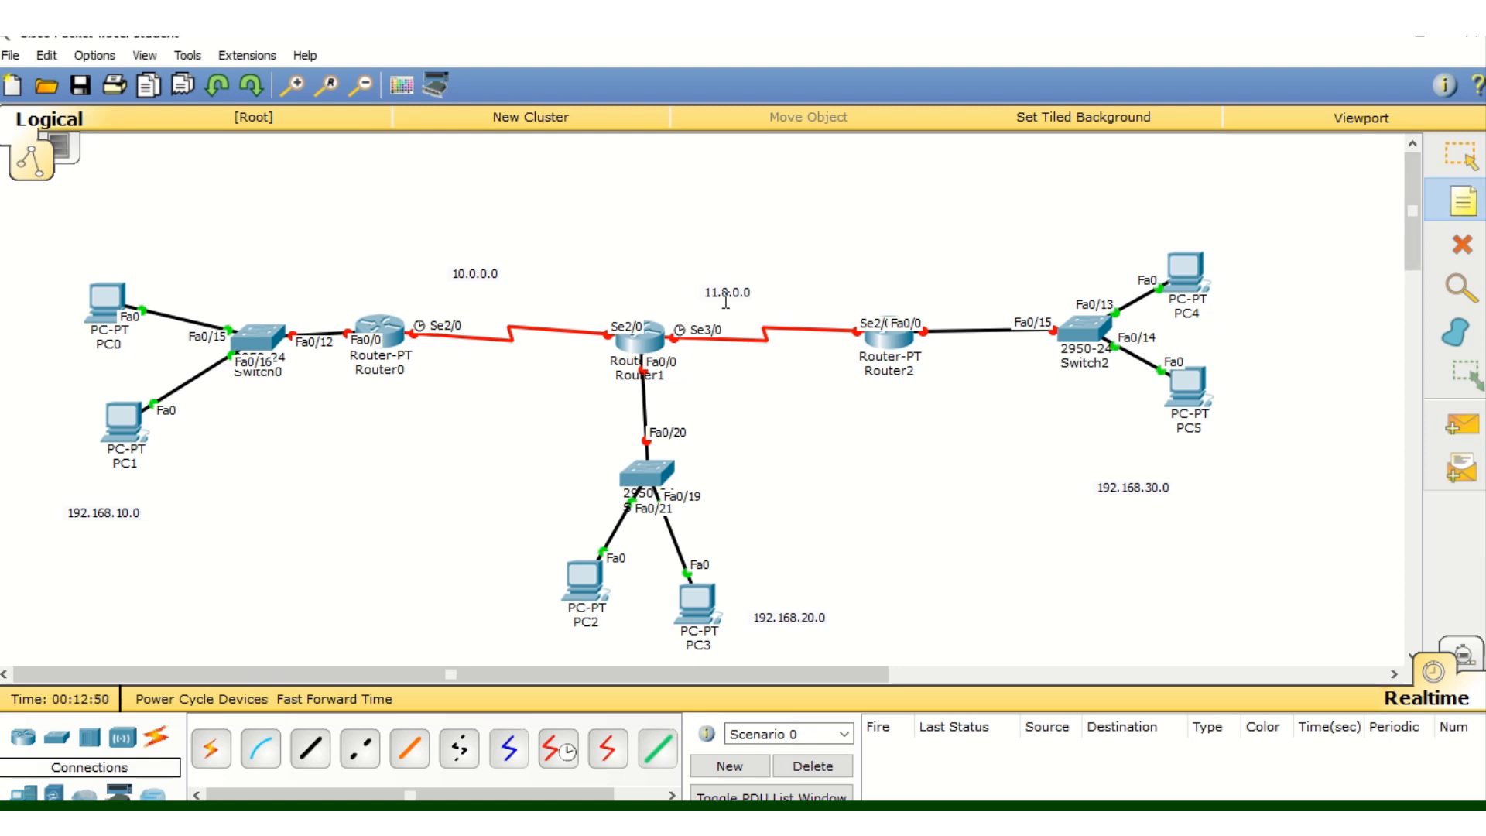
Move the 11.0.0.0 and 10.0.0.0 network notes higher and more centrally above their serial links
click(1459, 160)
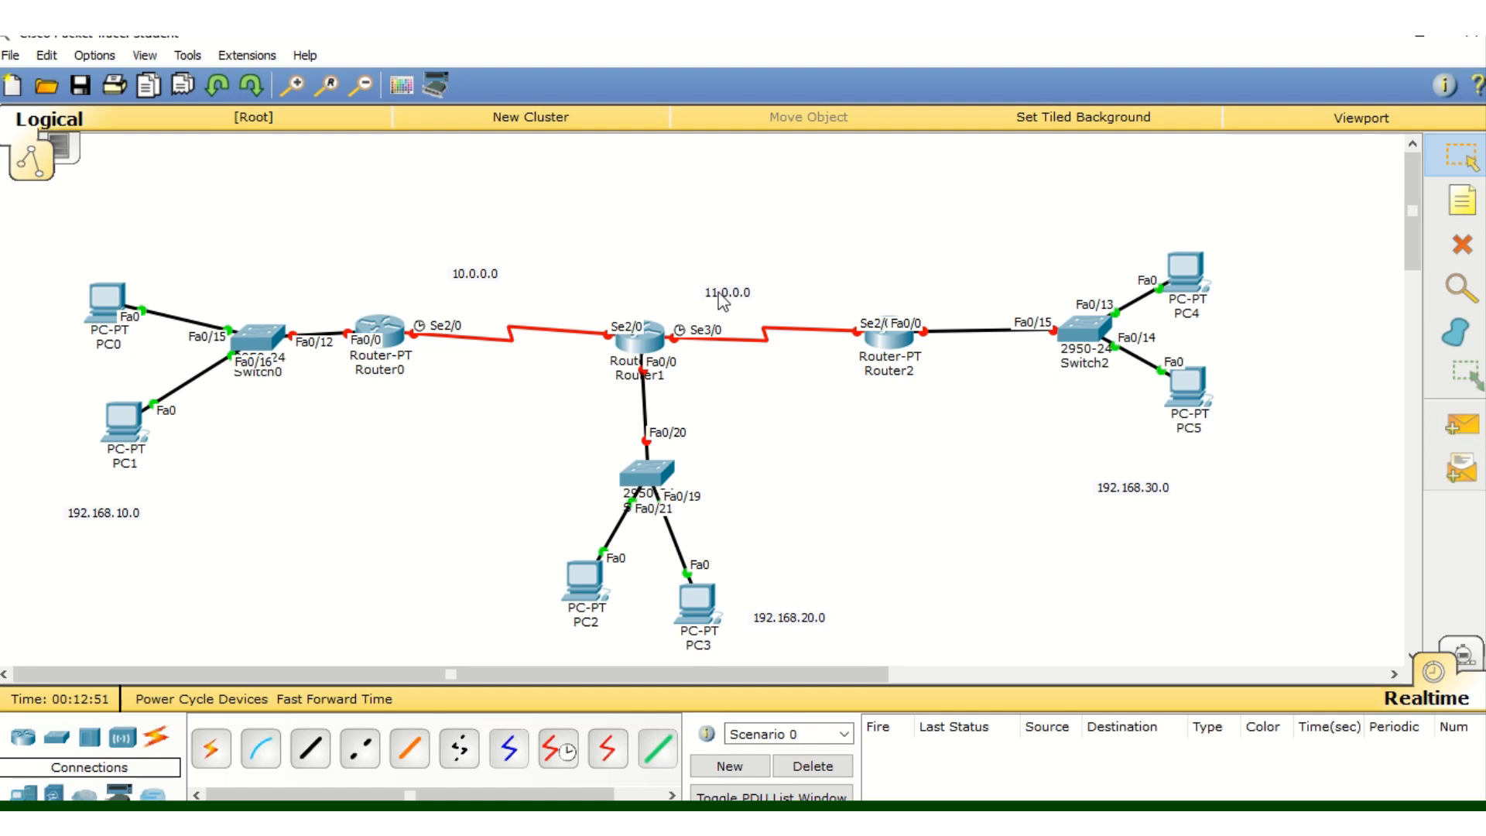
drag(718, 294, 749, 272)
drag(480, 275, 504, 261)
Label the Router0–Router1 serial link ends with notes: 10.0.0.1 at Router0's Se2/0 and 10.0.0.2 beside Router1's Se2/0
click(1455, 200)
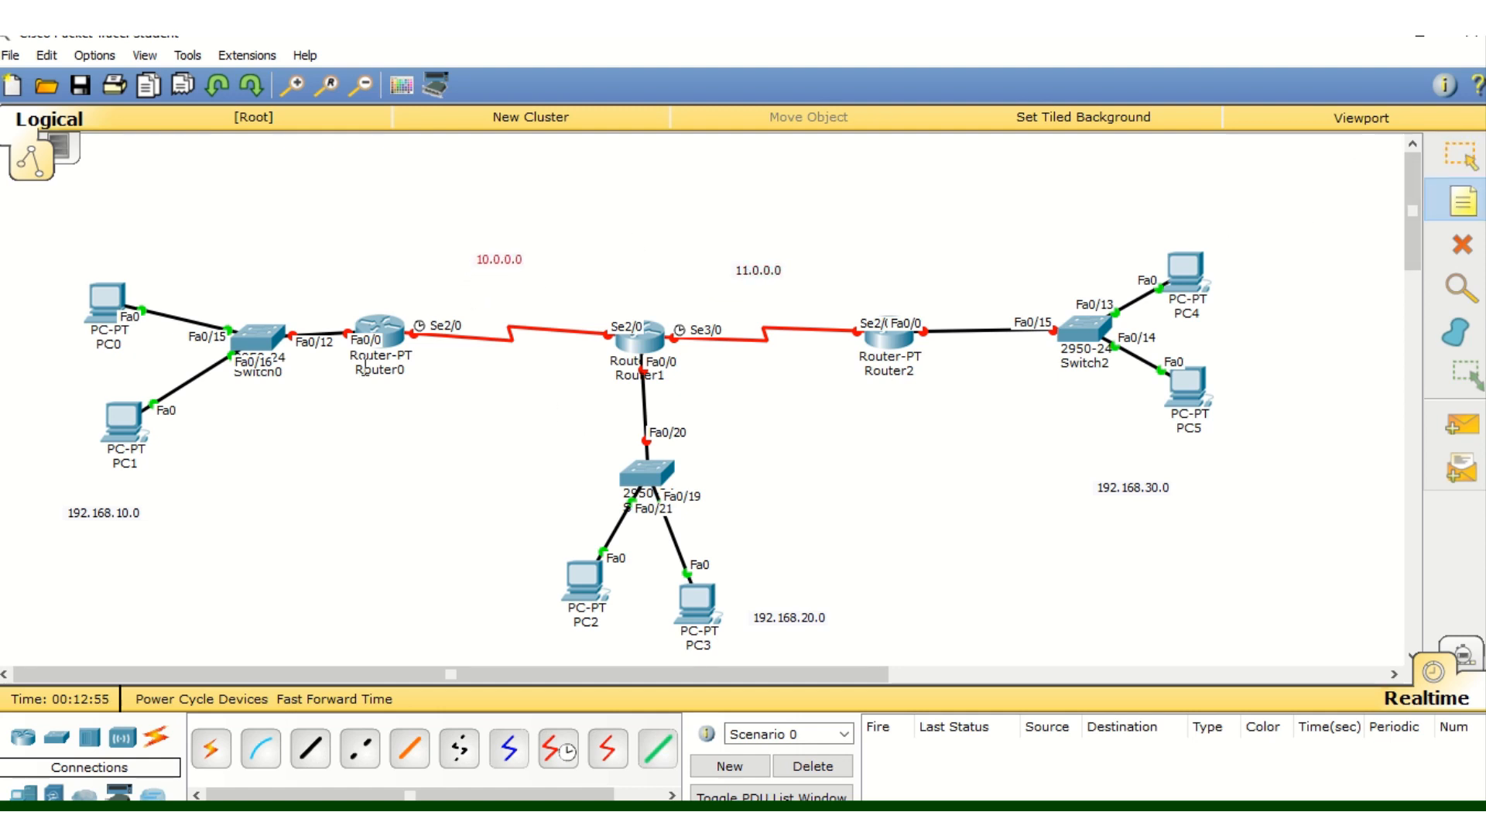
click(412, 298)
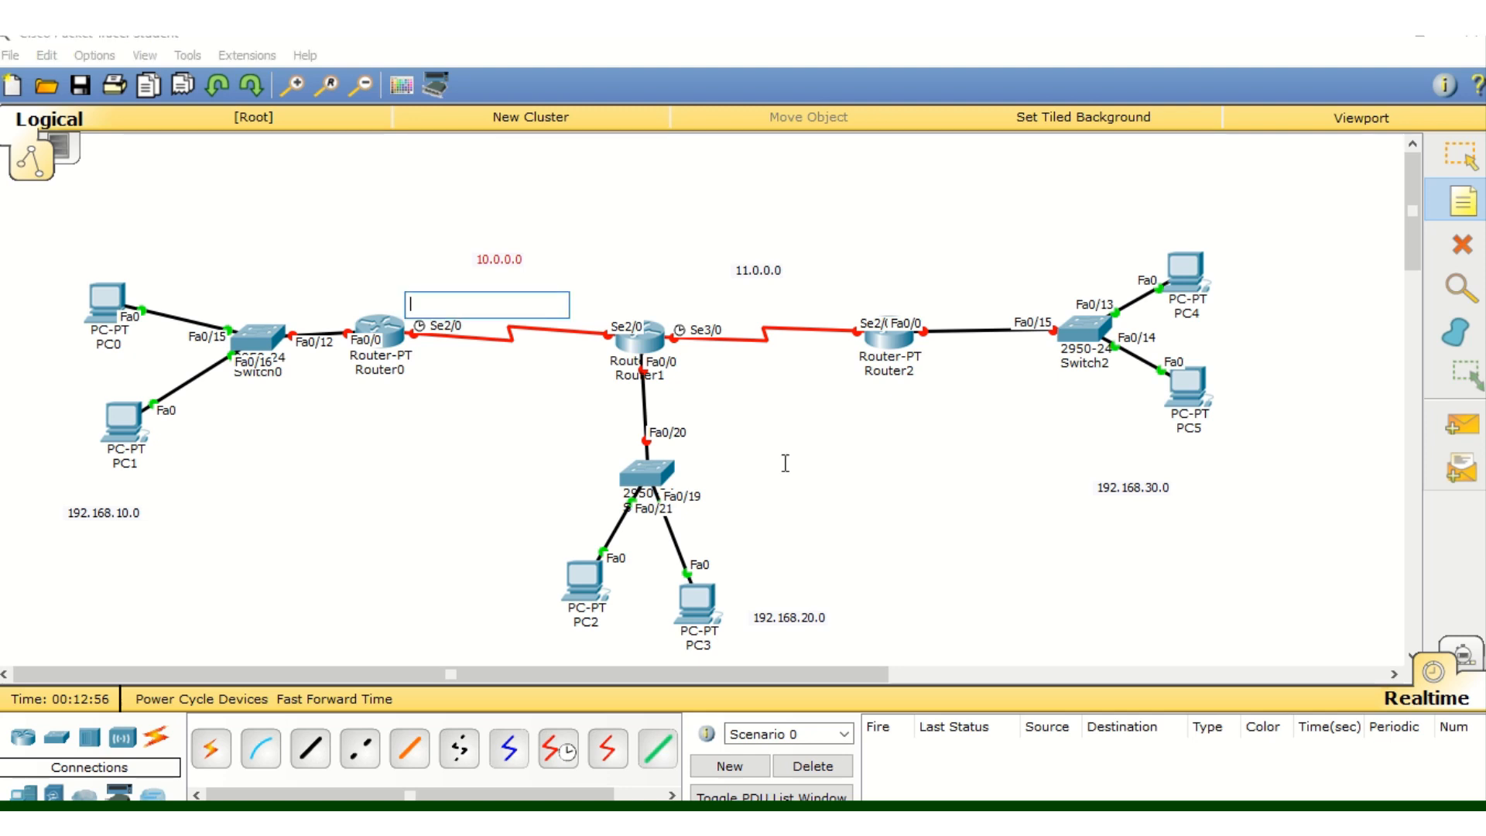
text(10.0.0.1)
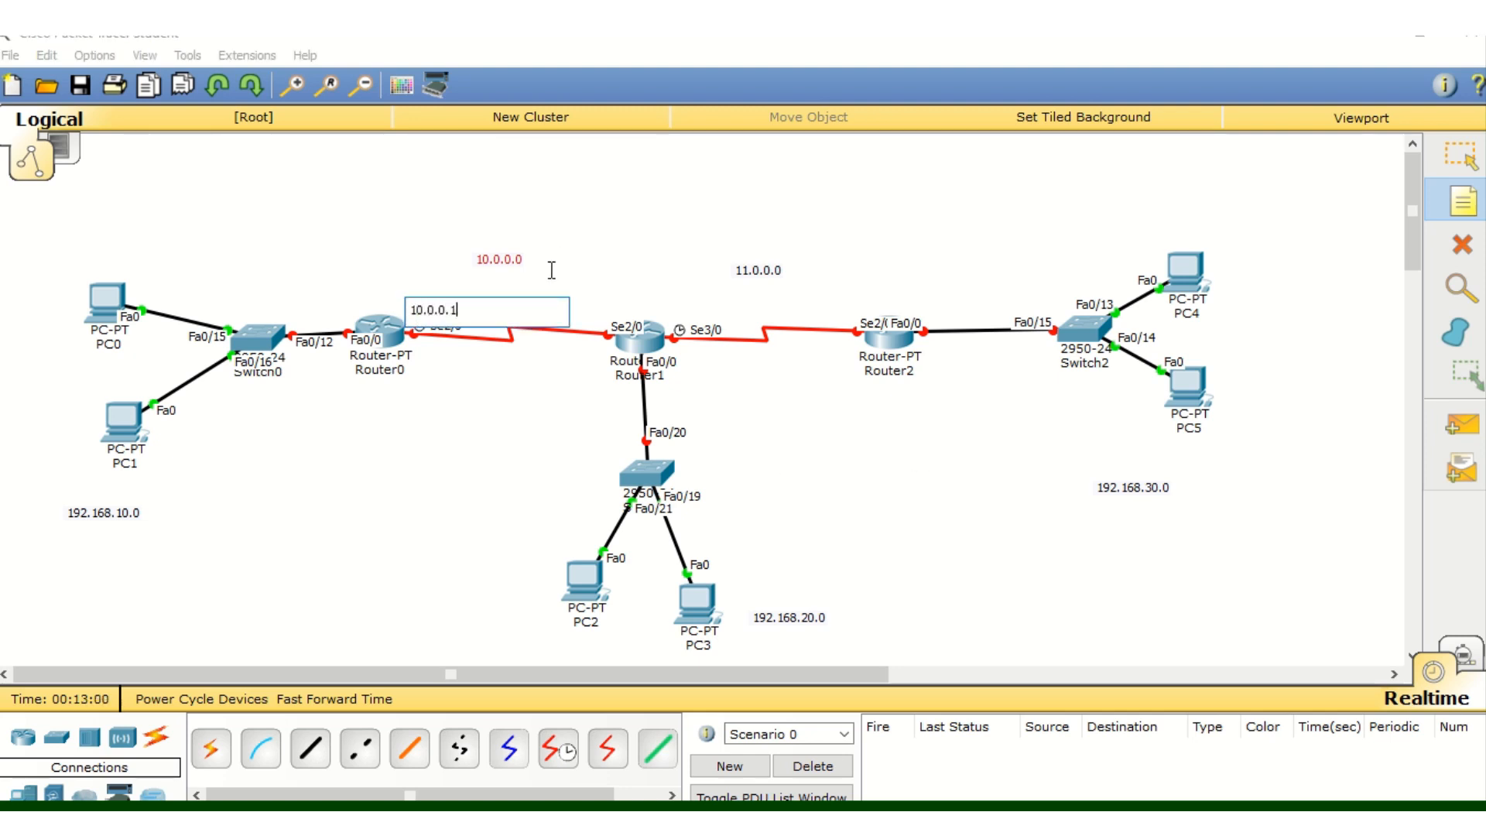
click(574, 296)
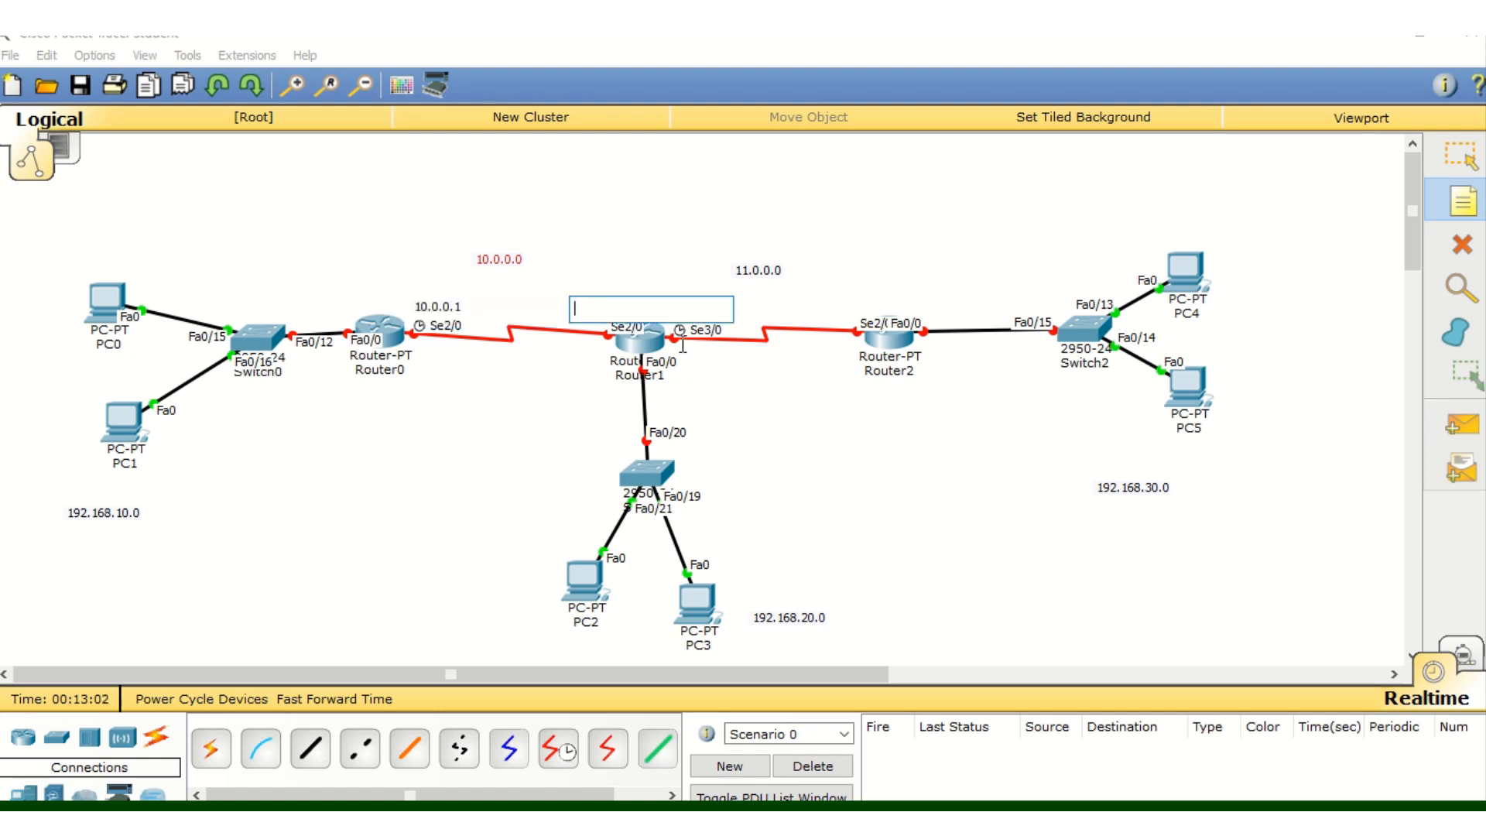
text(10.0.0.2)
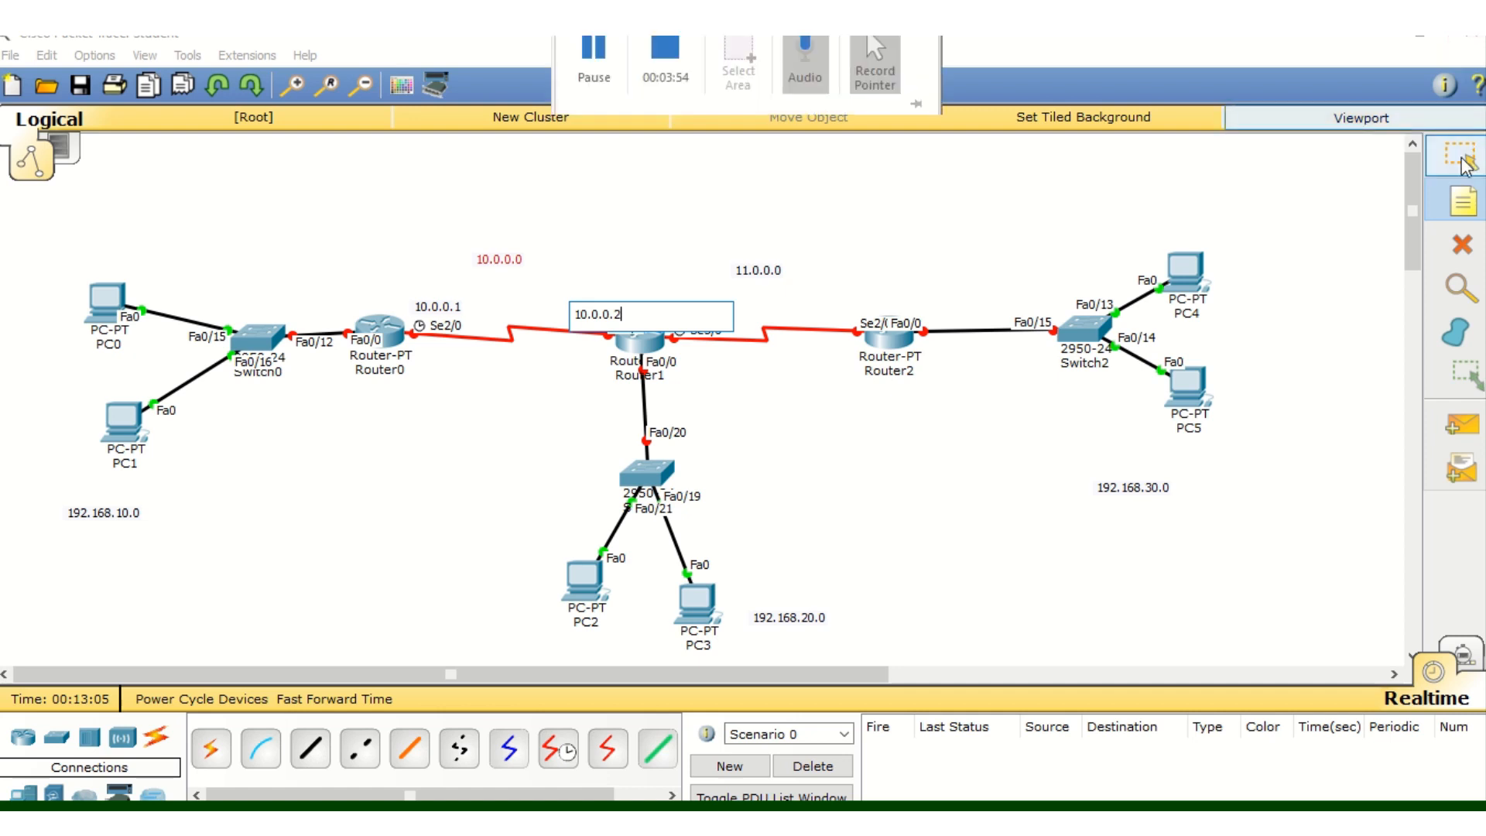
key(Escape)
drag(601, 315, 572, 312)
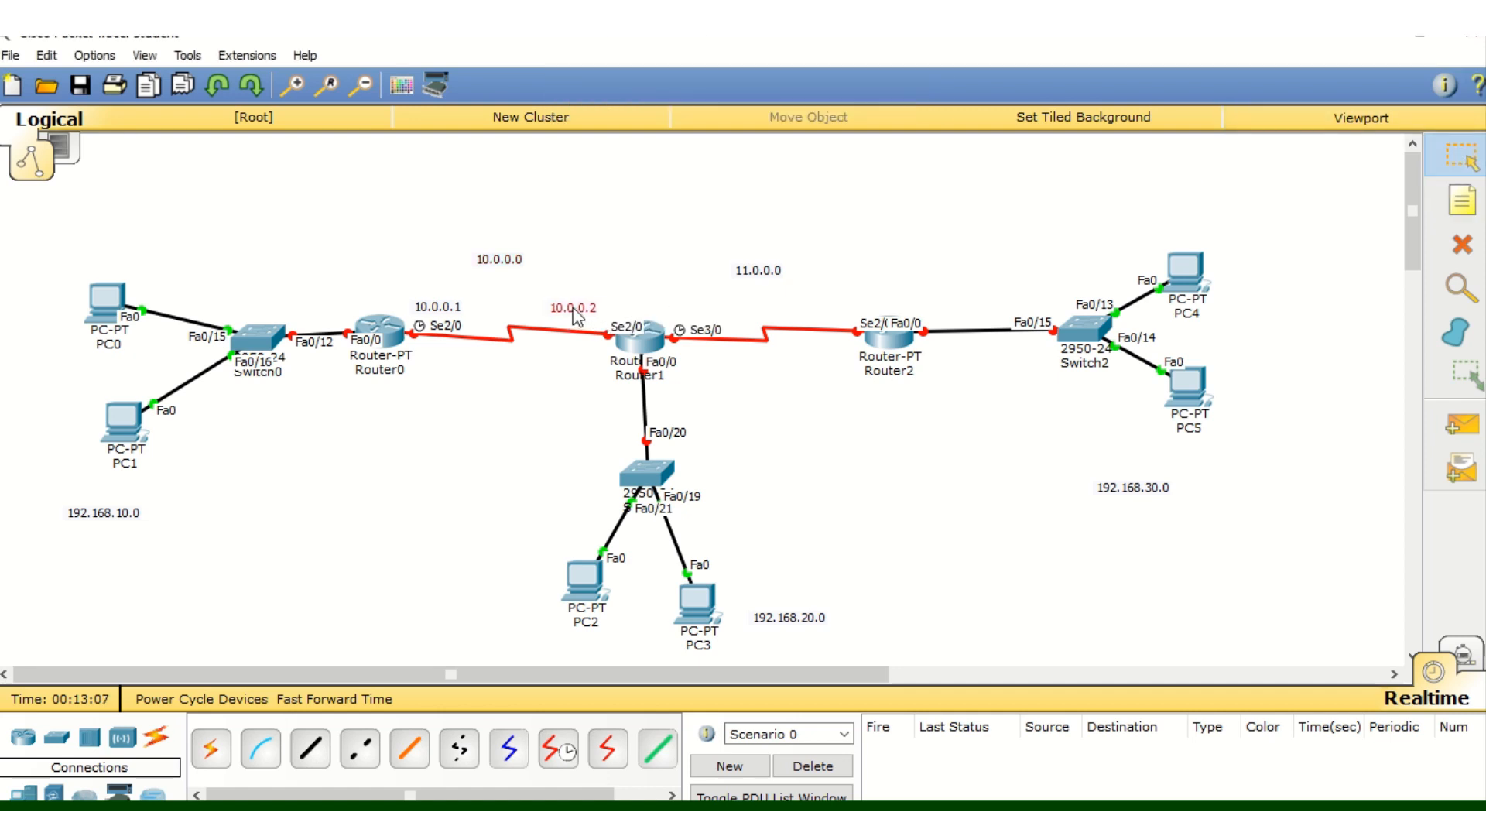
double_click(425, 308)
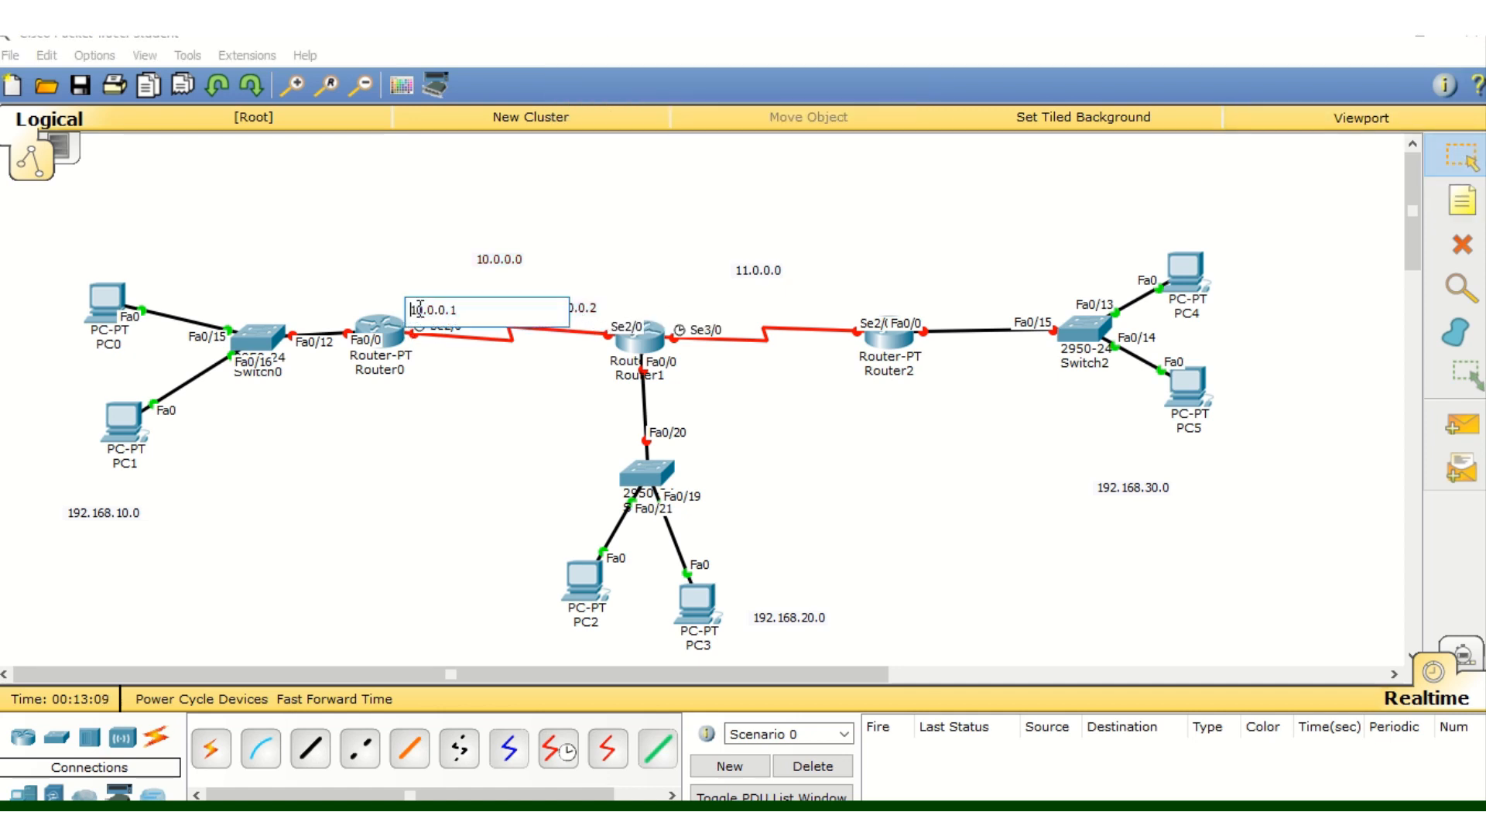
Label the Router1–Router2 serial link ends with notes: 11.0.0.1 at Router1's Se3/0 and 11.0.0.2 beside Router2's Se2/0
click(1456, 207)
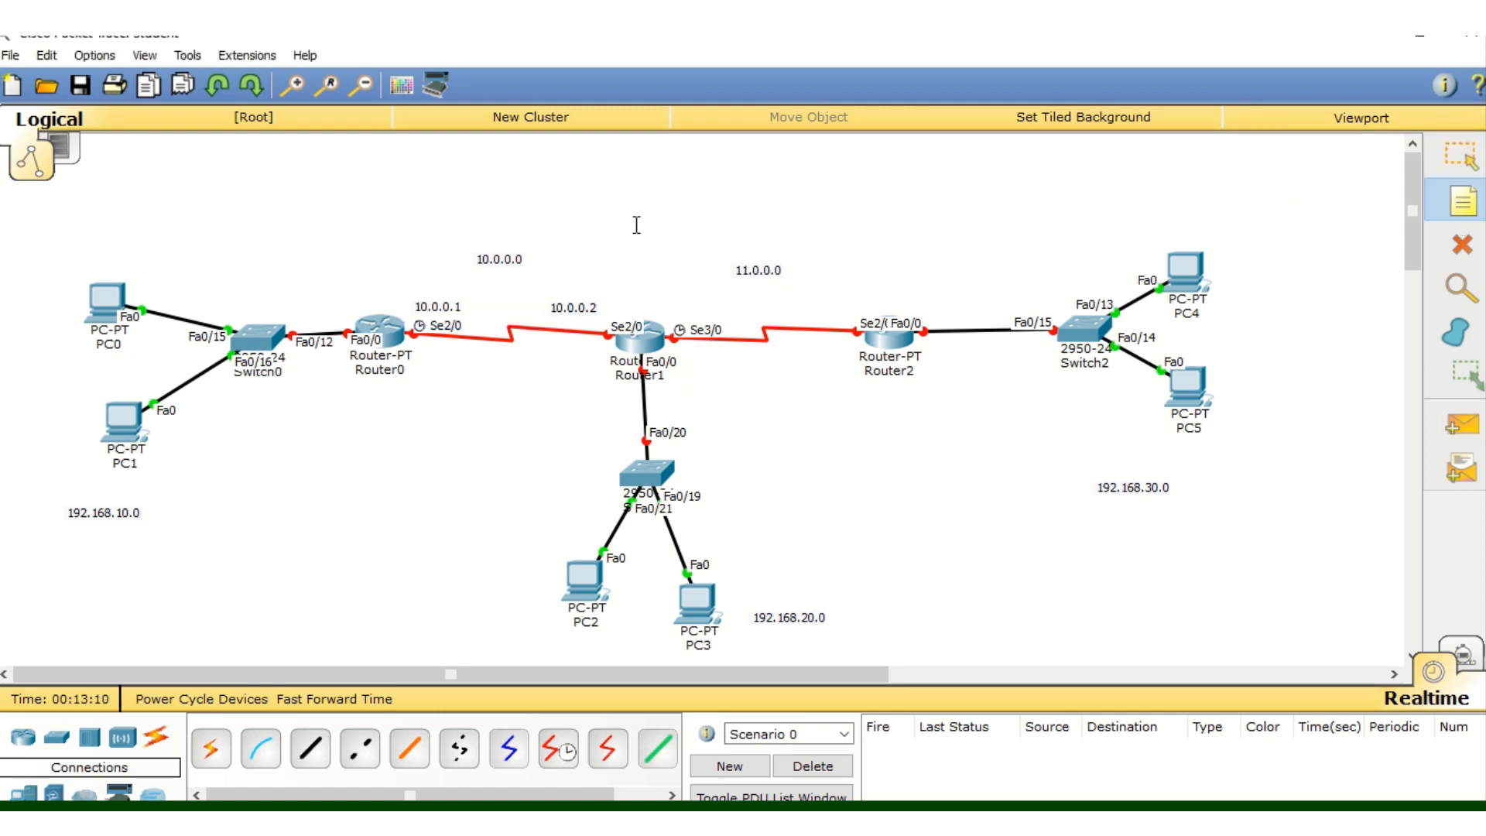
click(673, 309)
text(11.0.0.1)
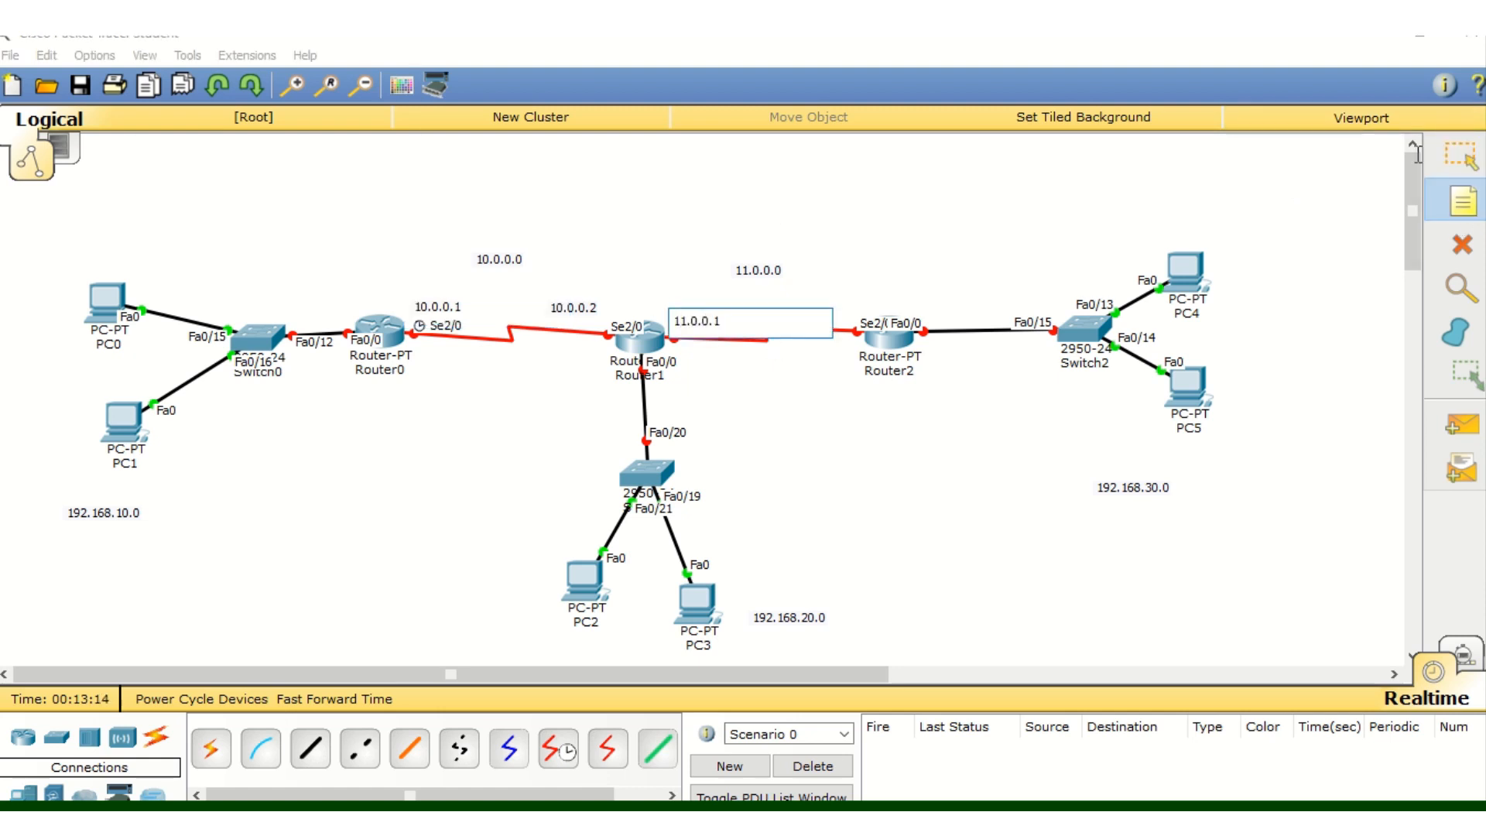
click(1461, 207)
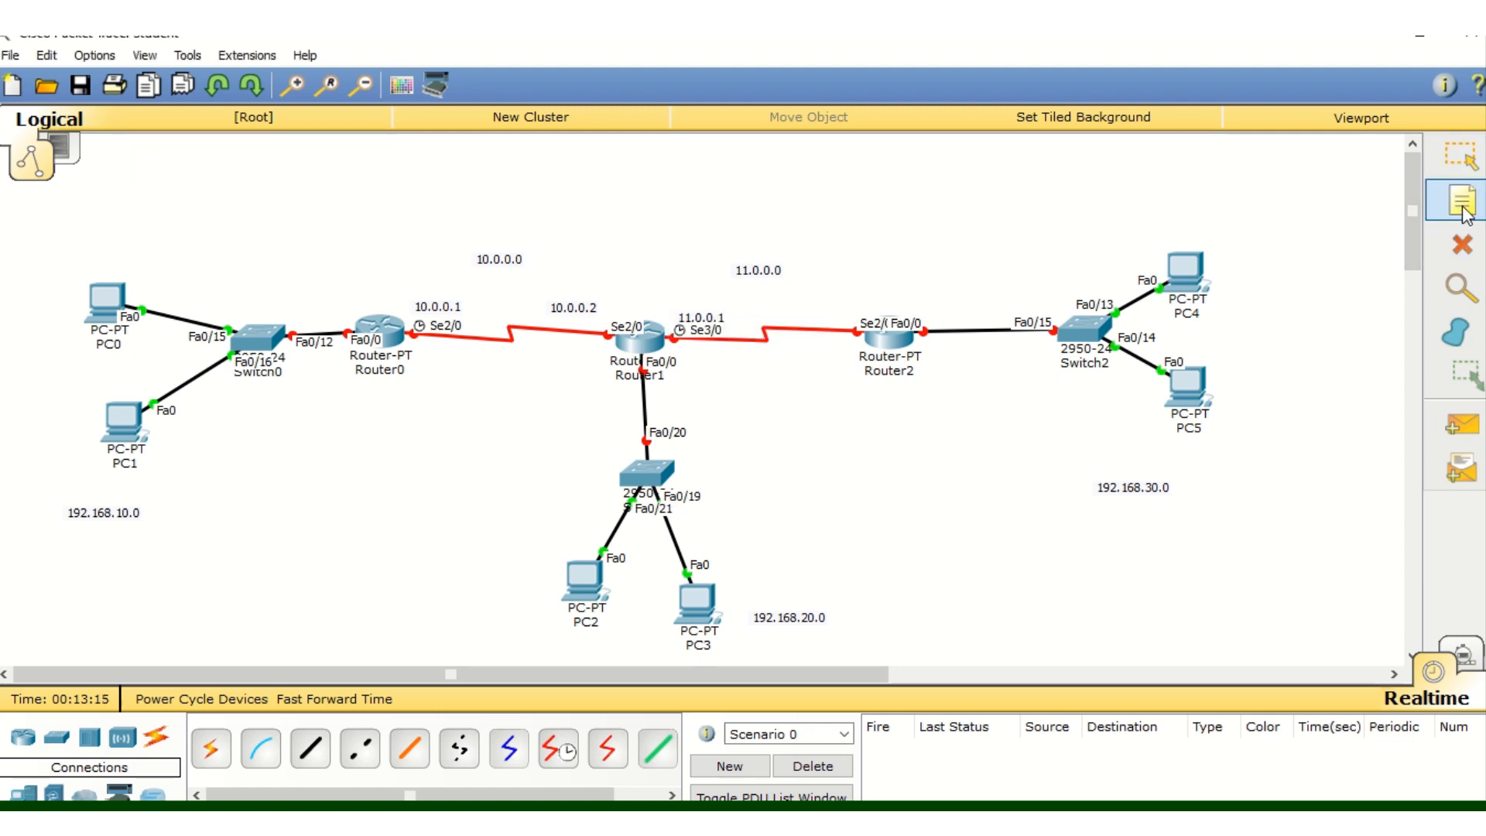
click(805, 307)
text(11.0.)
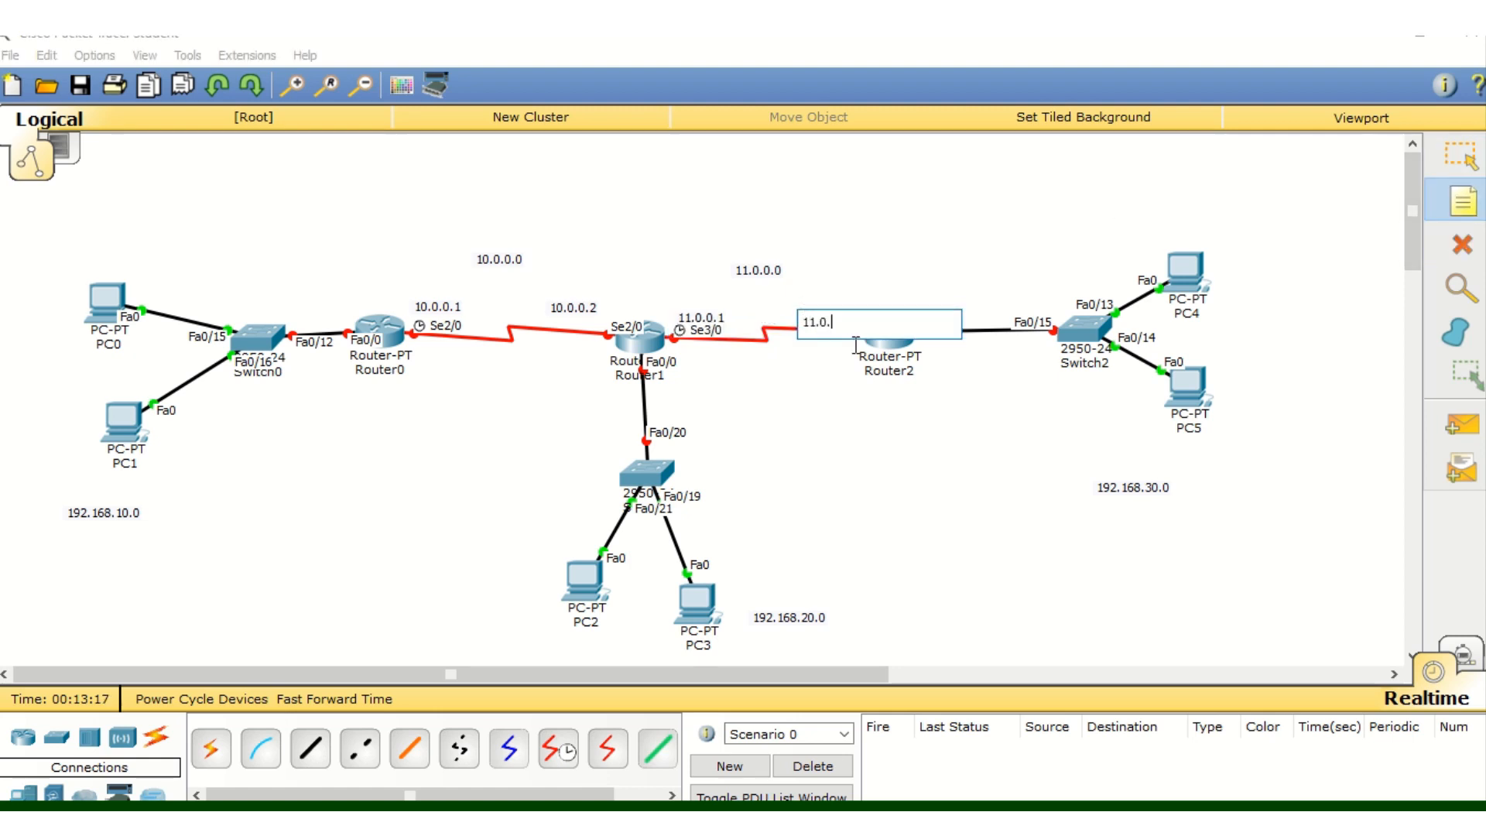
text(0.2)
click(1462, 203)
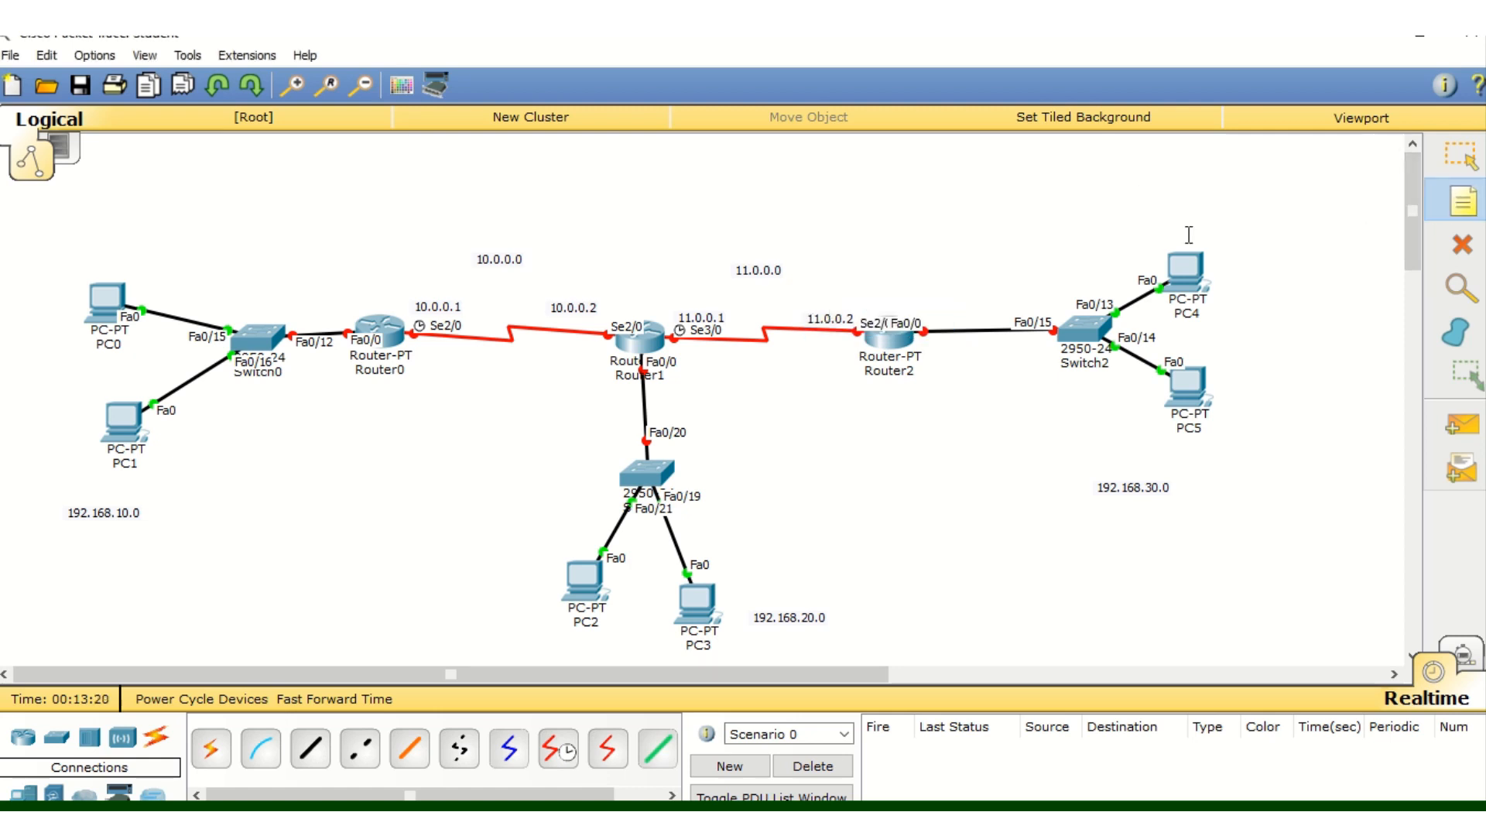
Nudge the 11.0.0.2 and 11.0.0.1 notes slightly up and left, away from the link and interface labels
click(1459, 159)
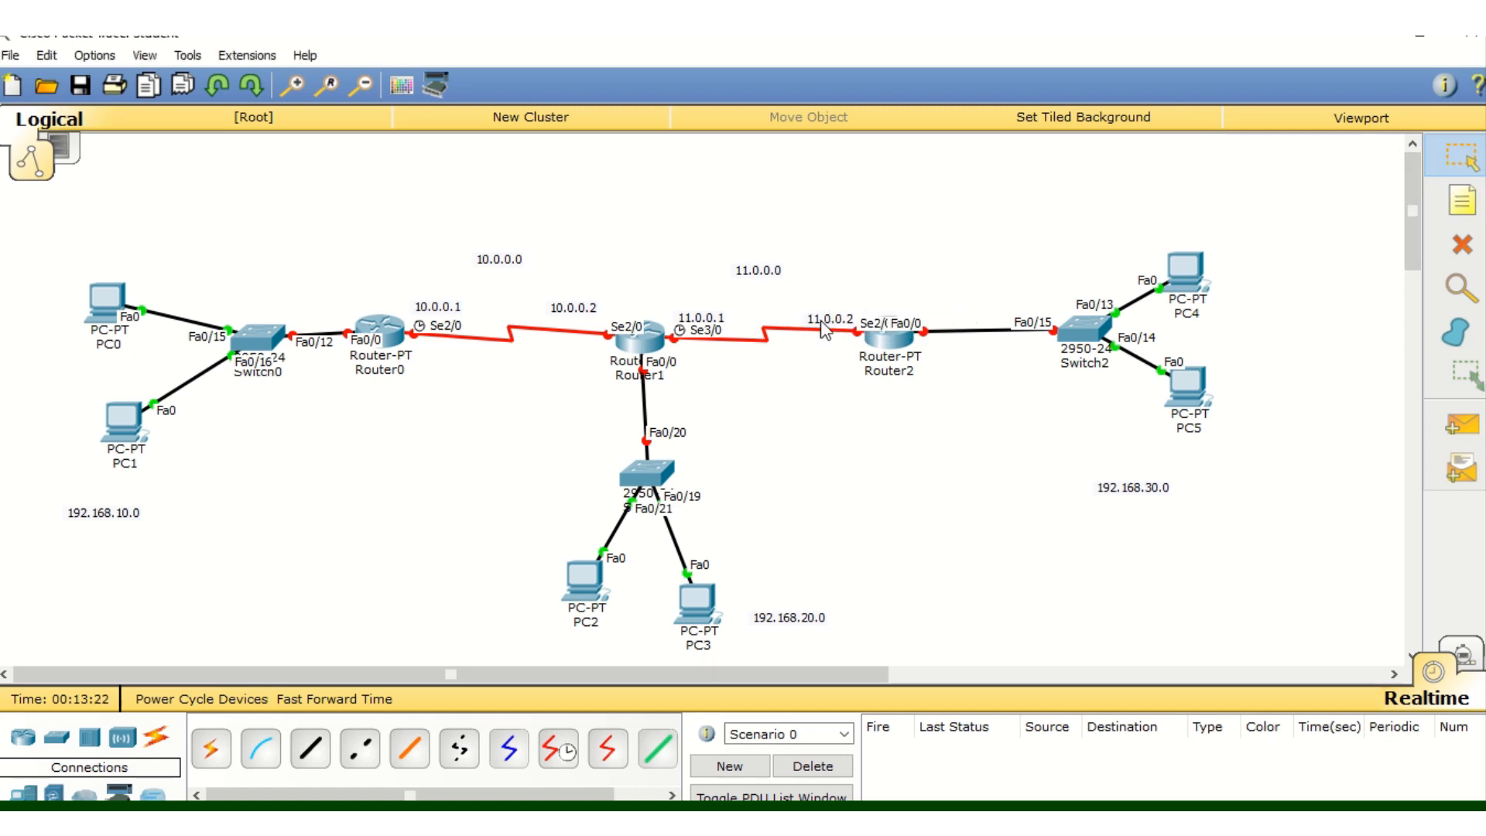
drag(822, 317, 818, 310)
drag(686, 323, 682, 318)
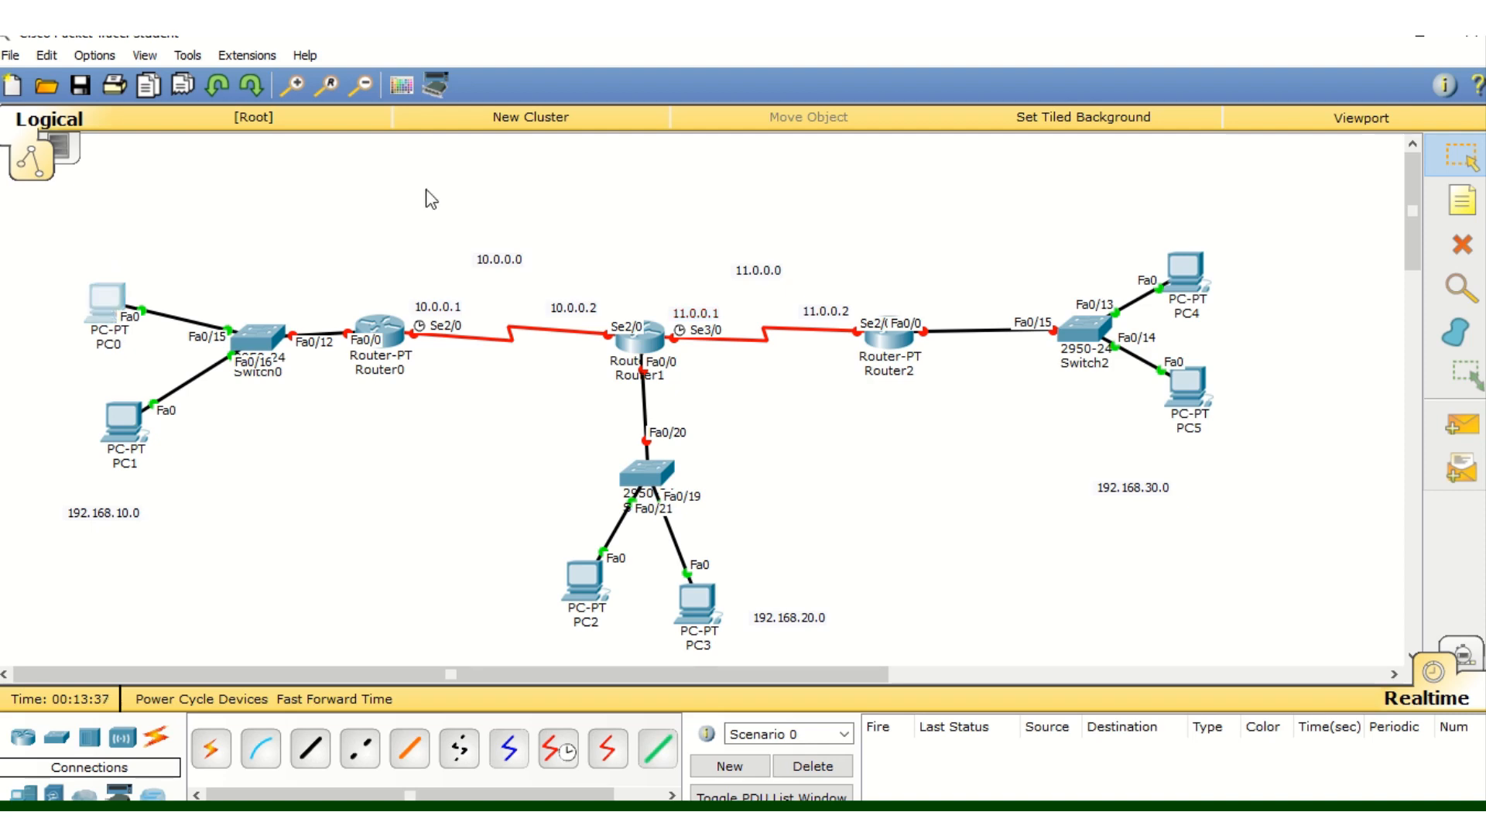
Set PC0's default gateway to 192.168.10.1 in its static IP configuration
click(109, 298)
drag(731, 170, 902, 95)
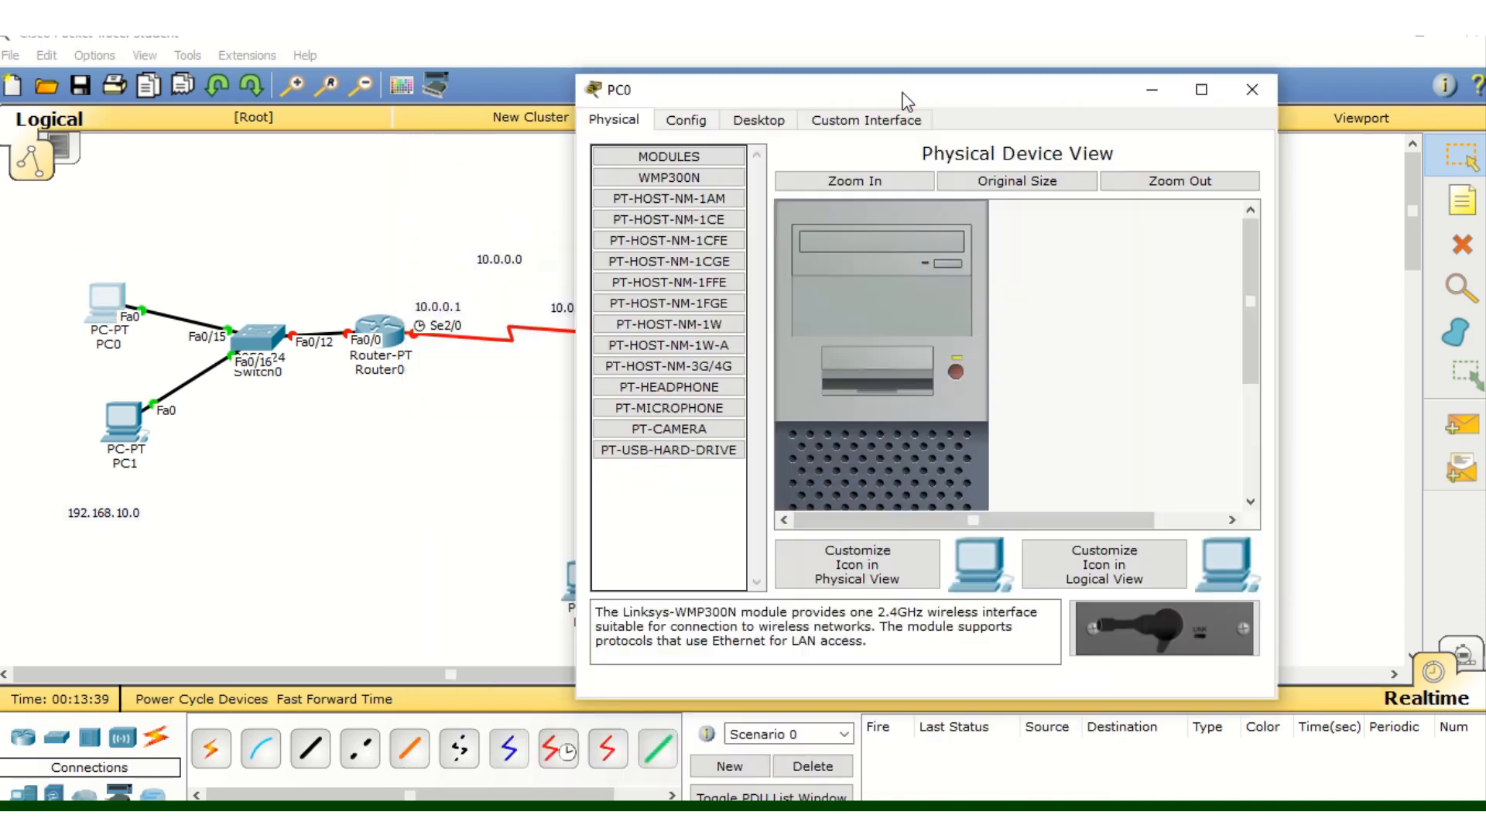
click(761, 120)
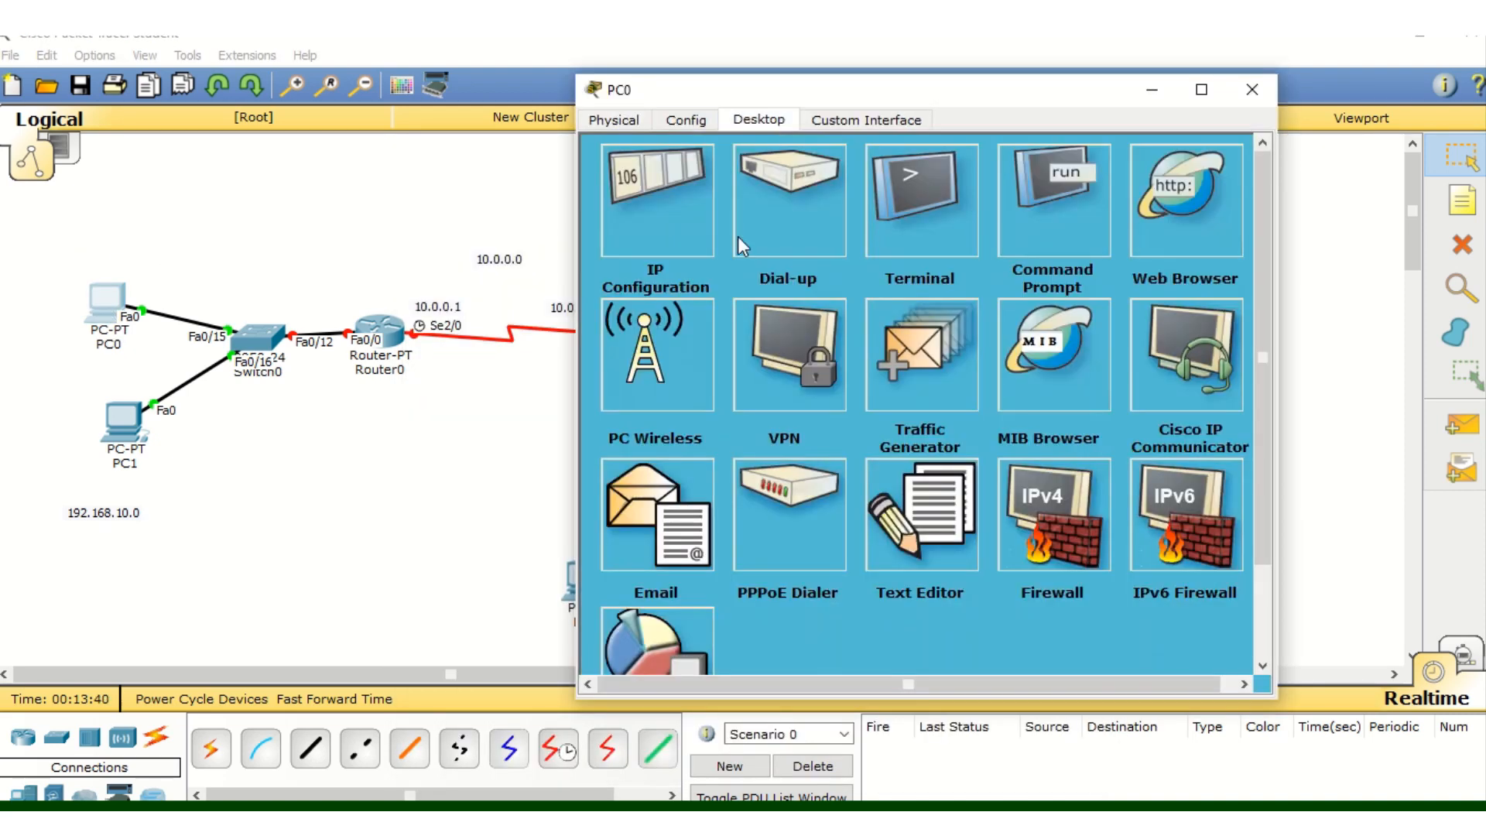
click(687, 240)
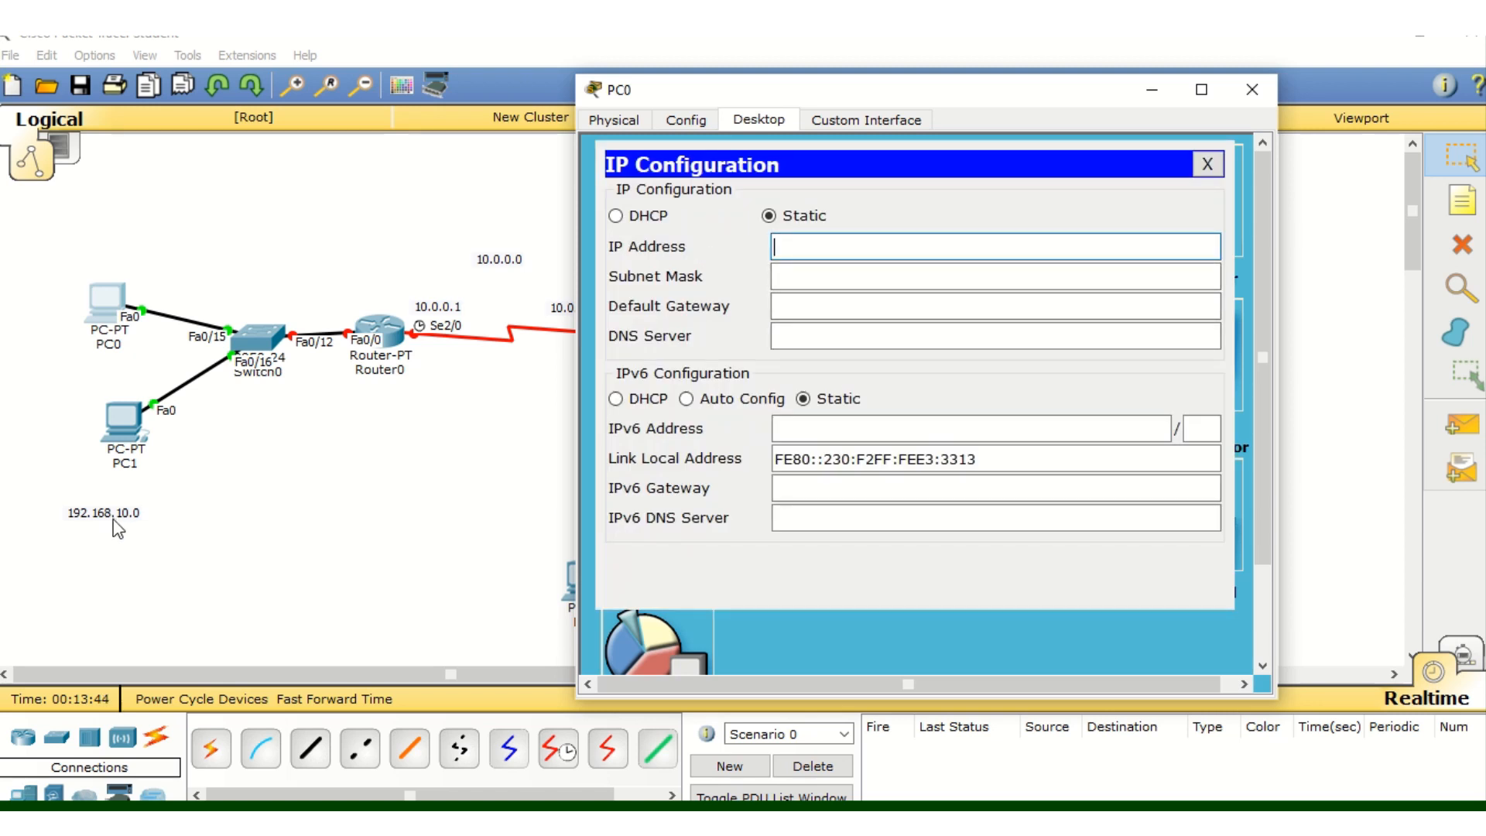
click(795, 306)
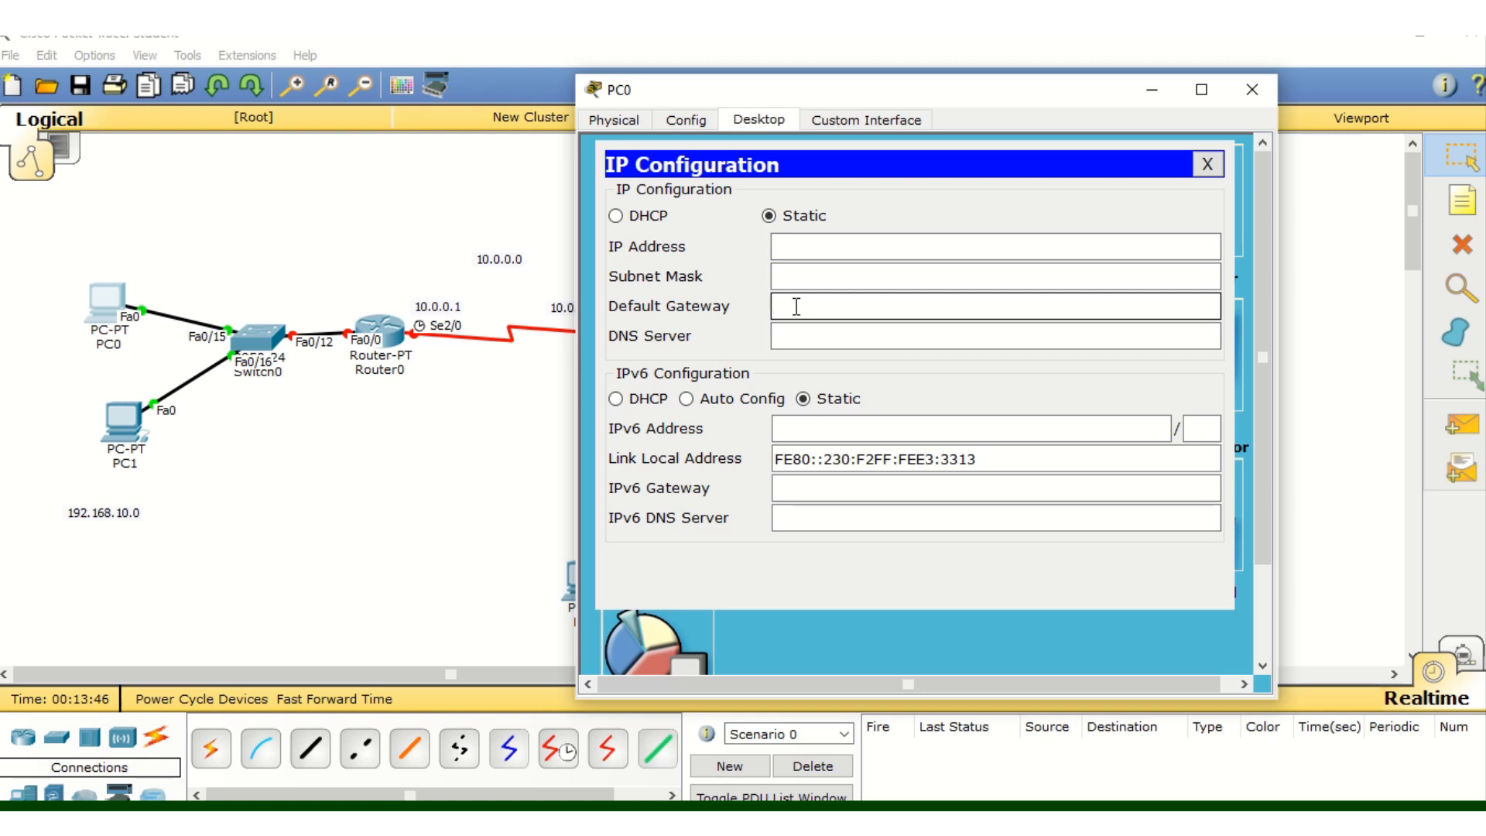
text(192.168.10)
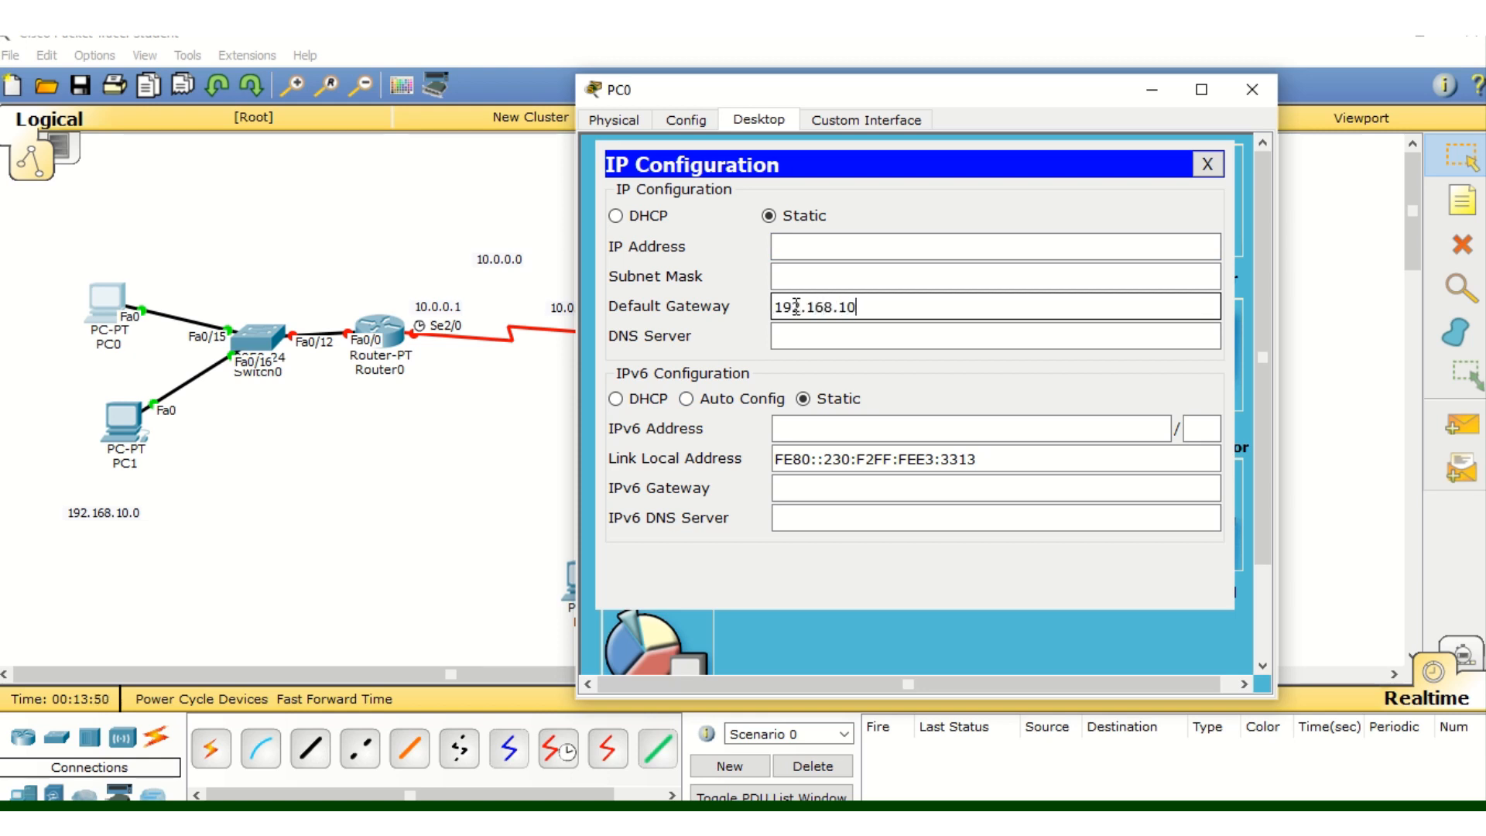
text(.1)
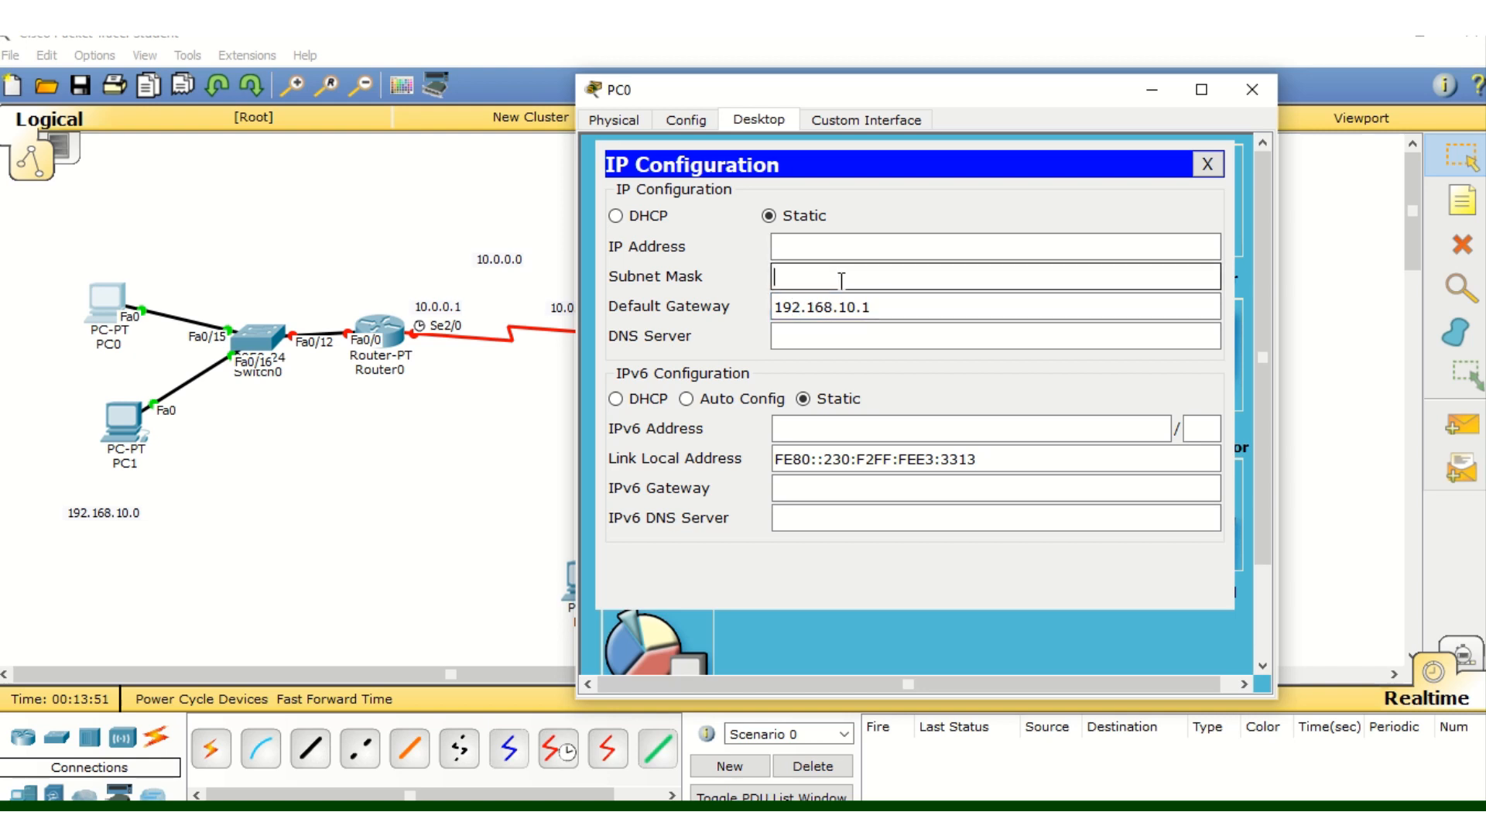
Give PC0 the IP address 192.168.10.2 with subnet mask 255.255.255.0, reusing the gateway address text, and close its window
drag(876, 303, 756, 305)
key(ctrl+c)
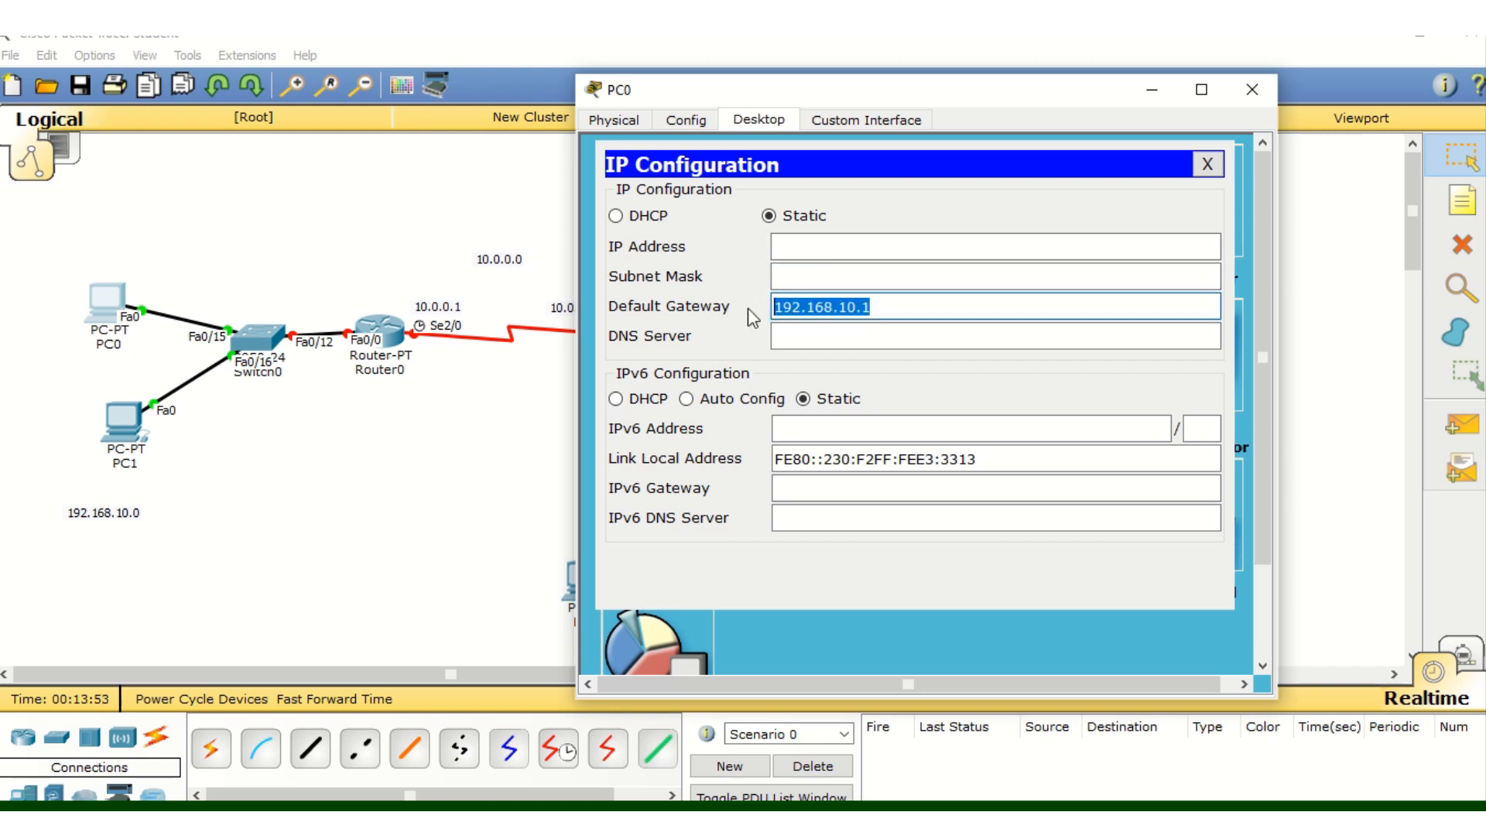
click(800, 248)
key(ctrl+v)
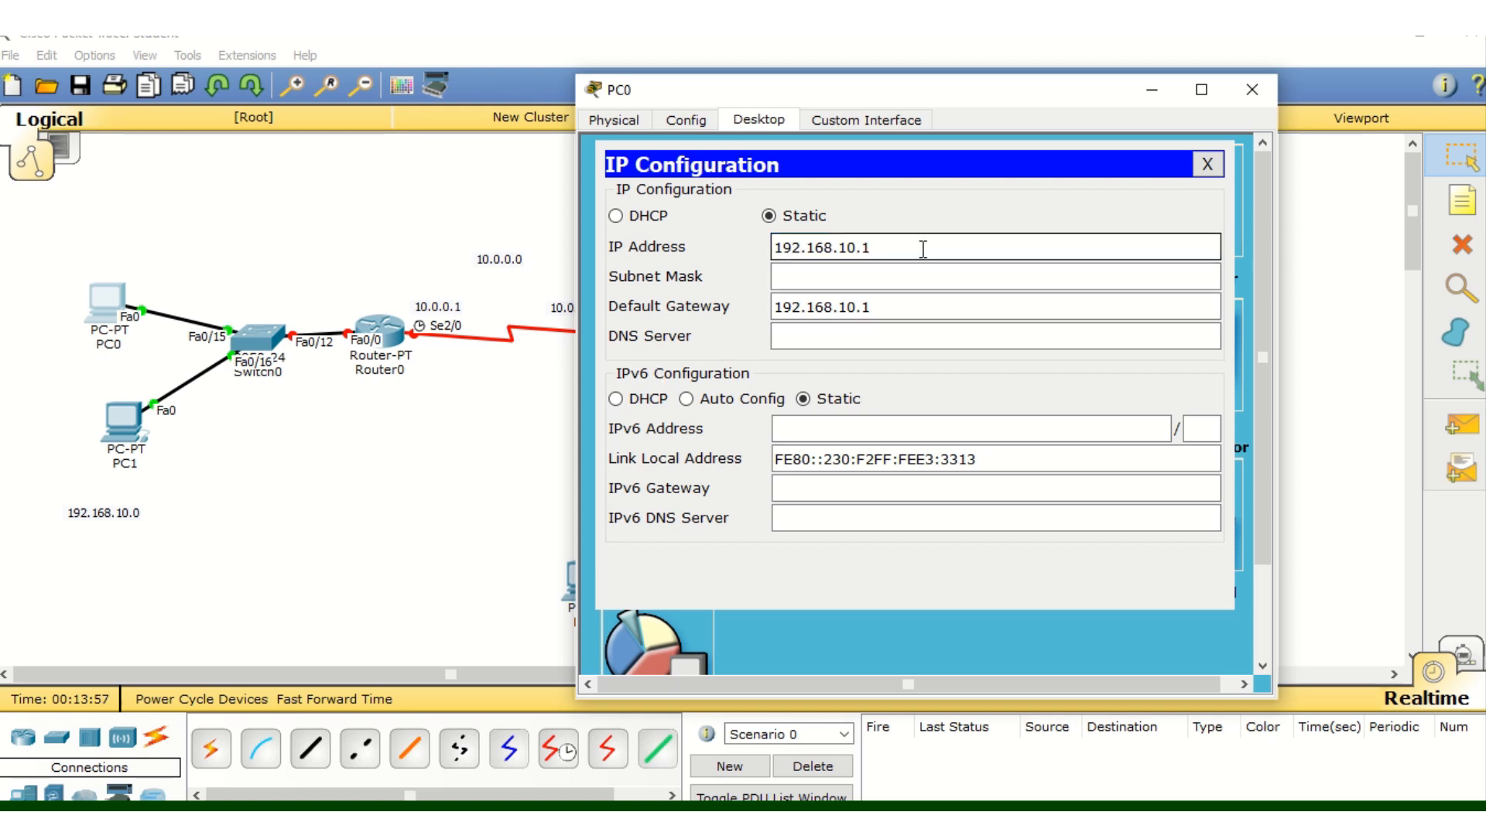
text(2)
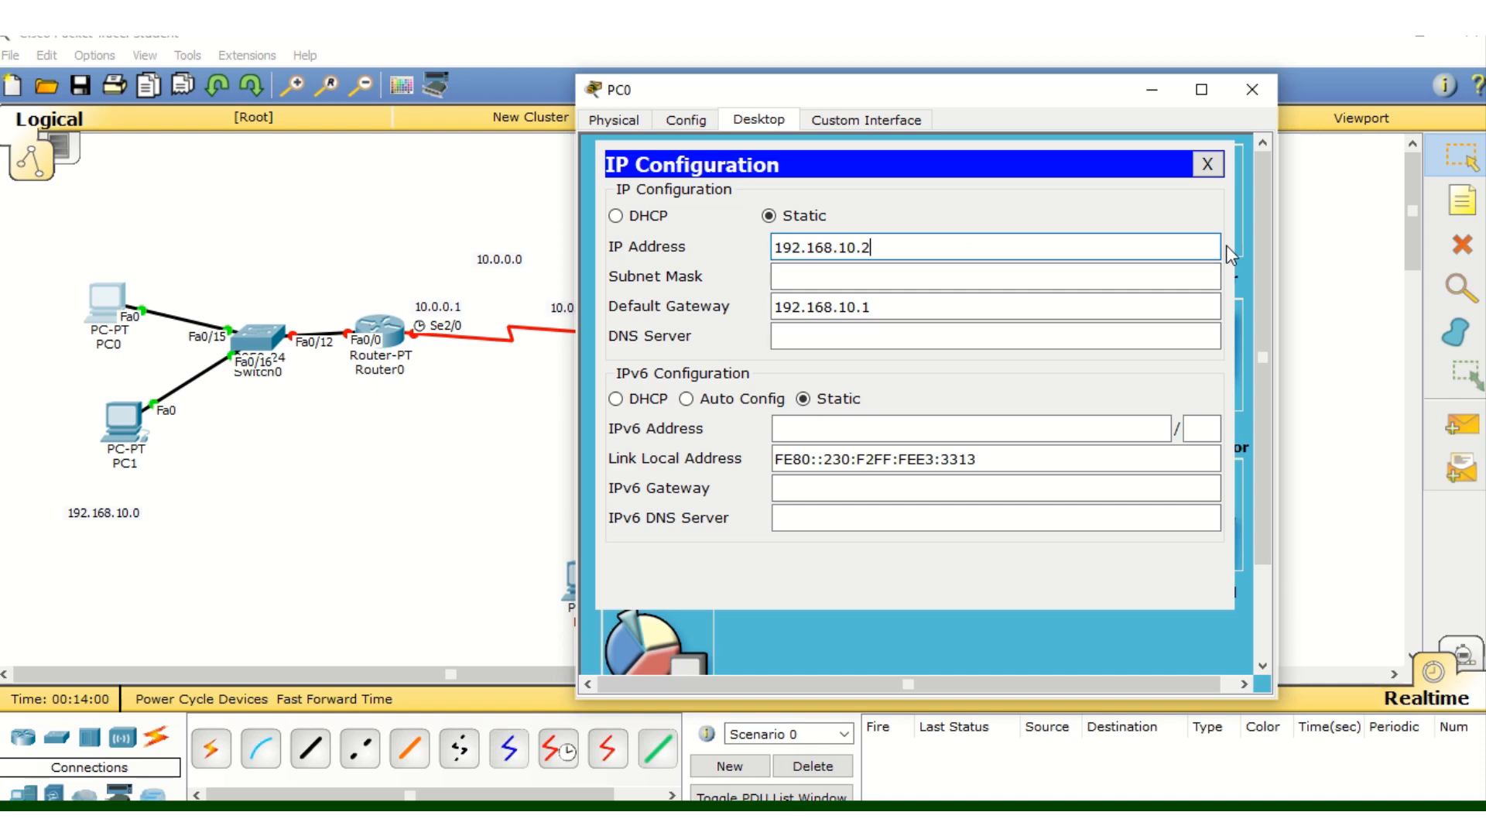
double_click(814, 276)
click(1061, 334)
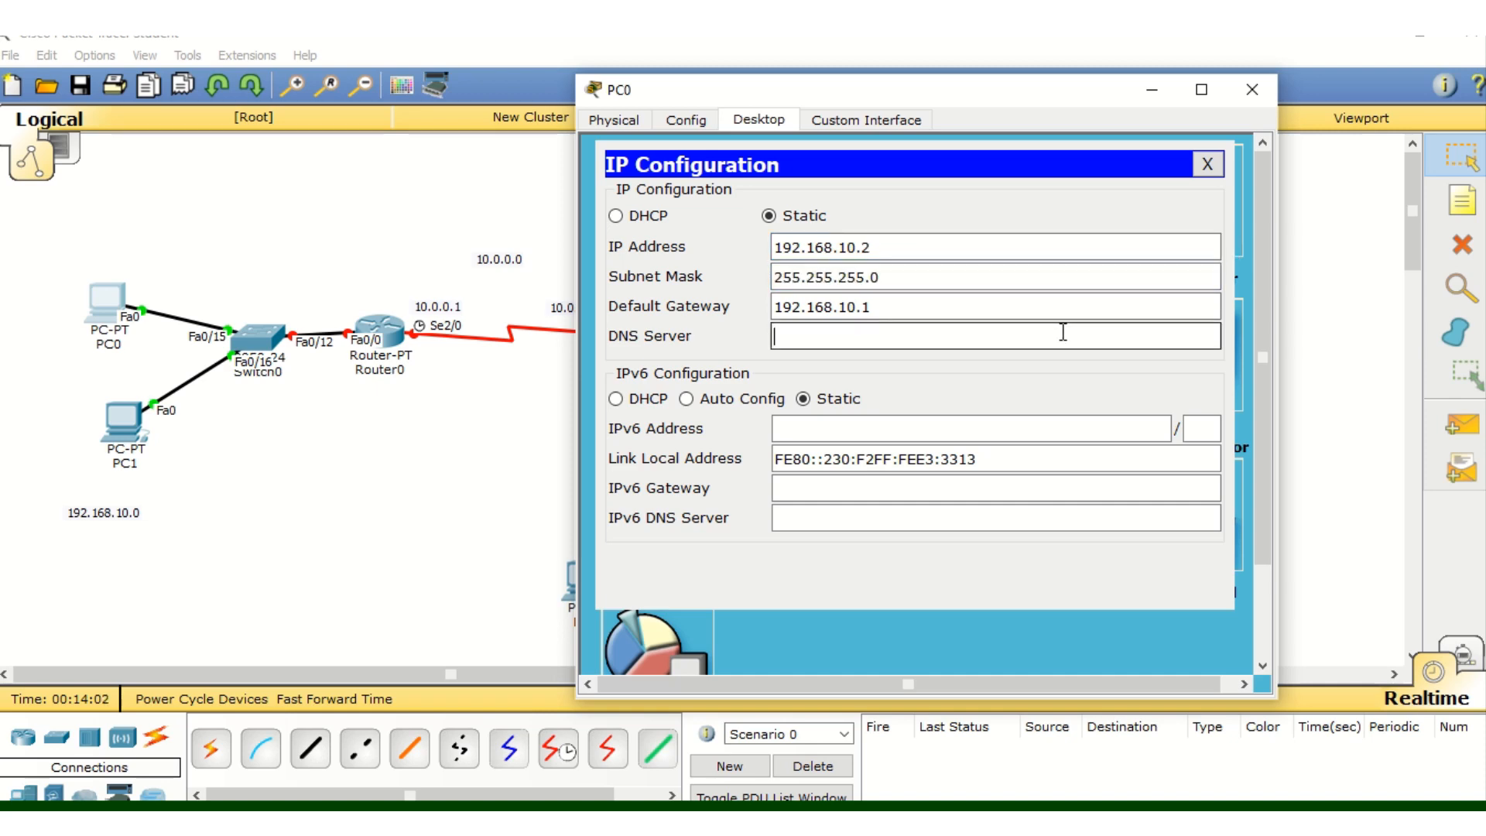
click(1252, 89)
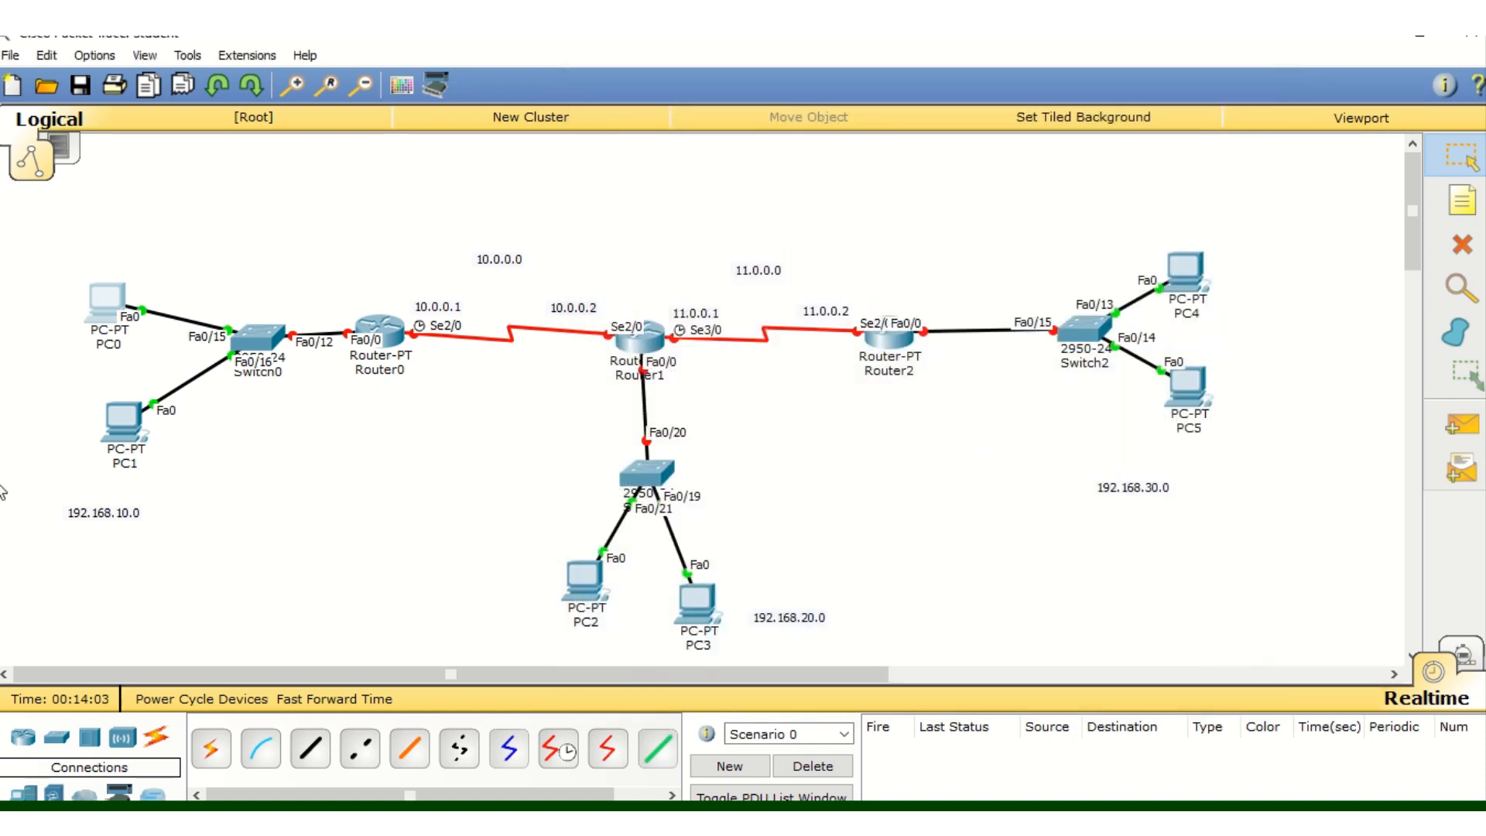
Configure PC1 with IP address 192.168.10.3, subnet mask 255.255.255.0 and default gateway 192.168.10.1
click(121, 422)
click(592, 199)
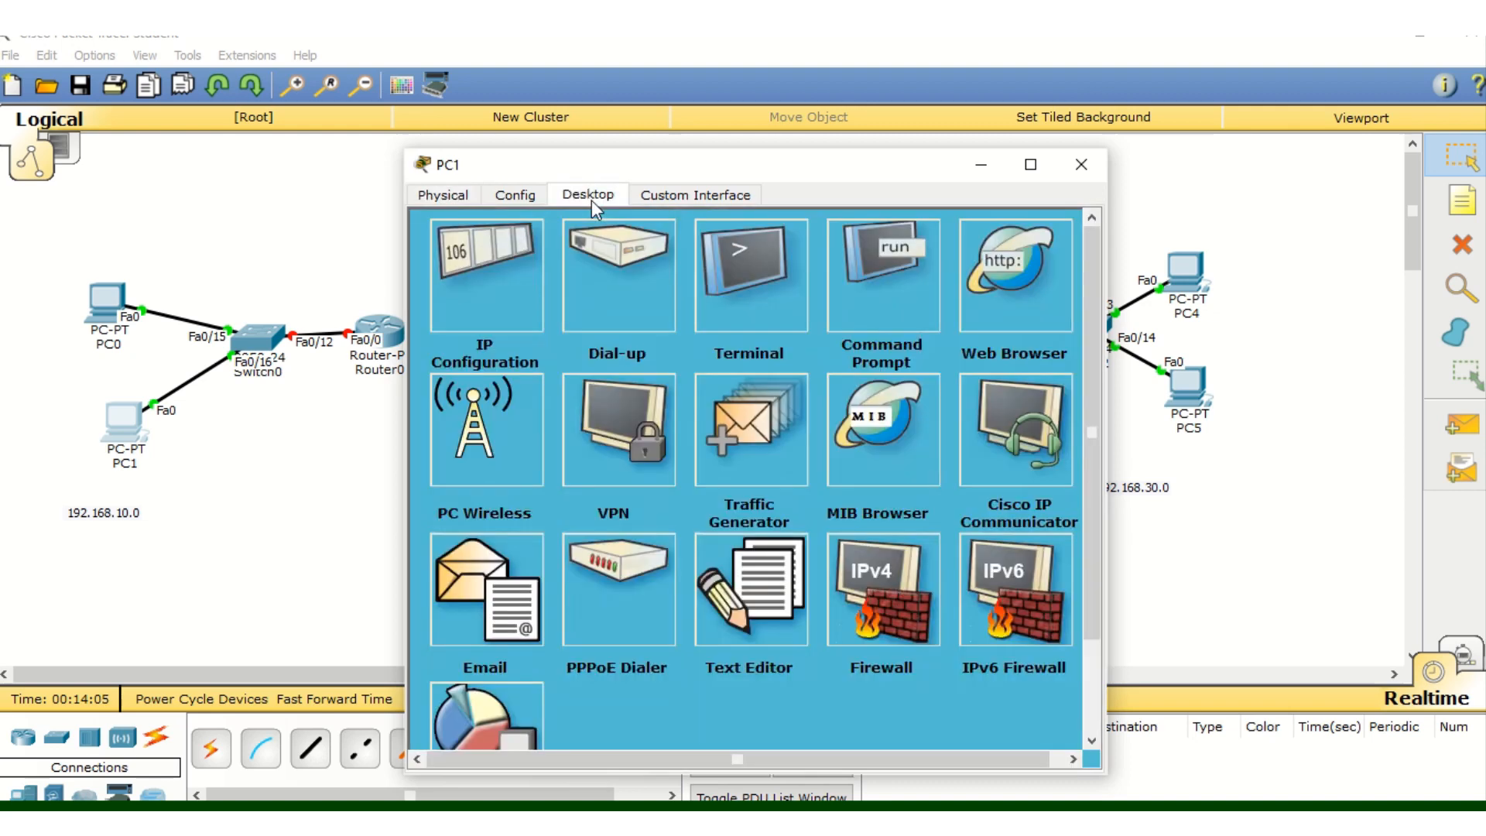
click(490, 294)
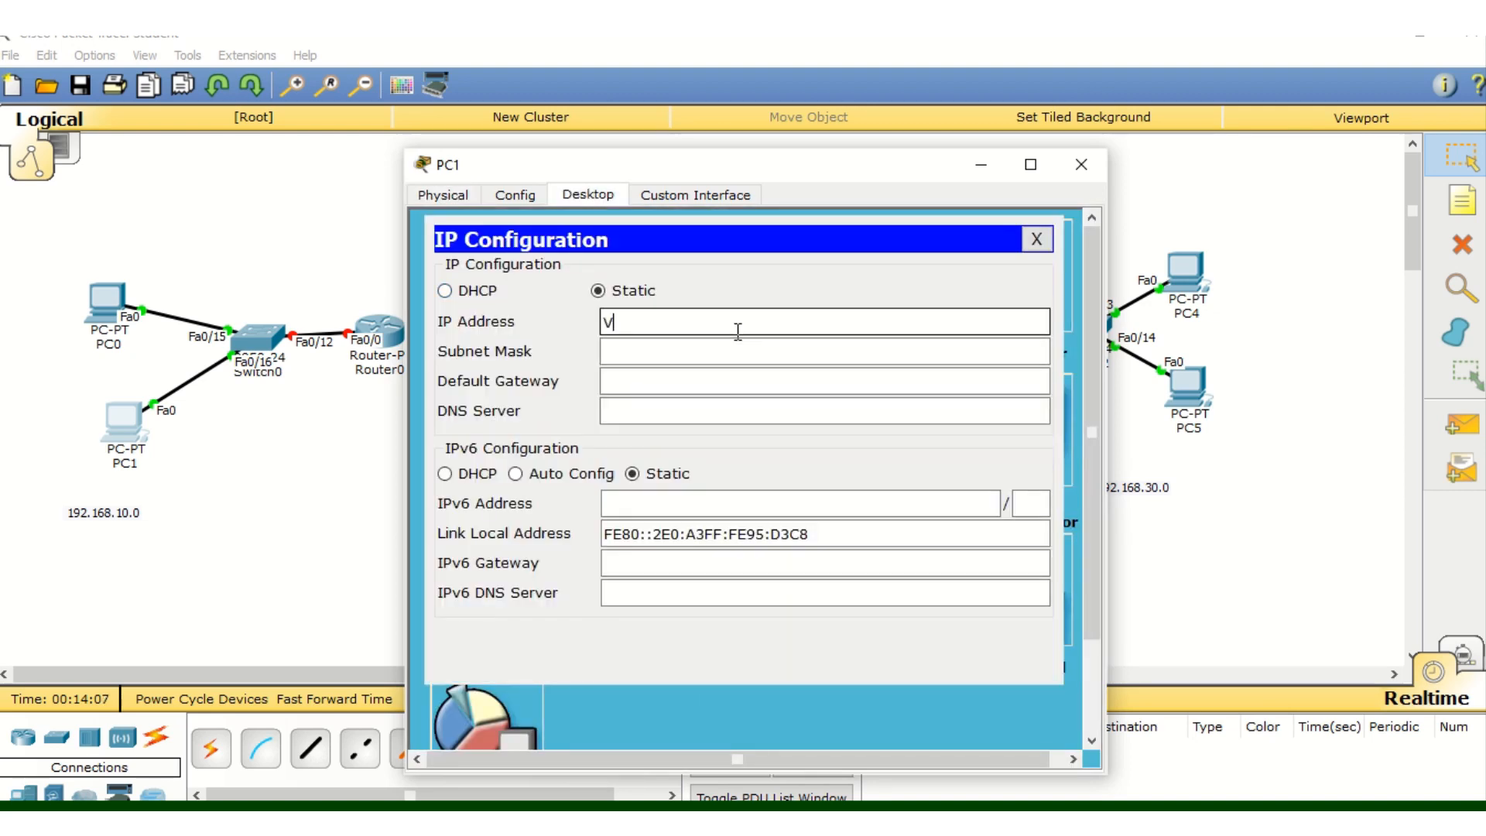
text(192.168.10.13)
click(736, 350)
click(713, 380)
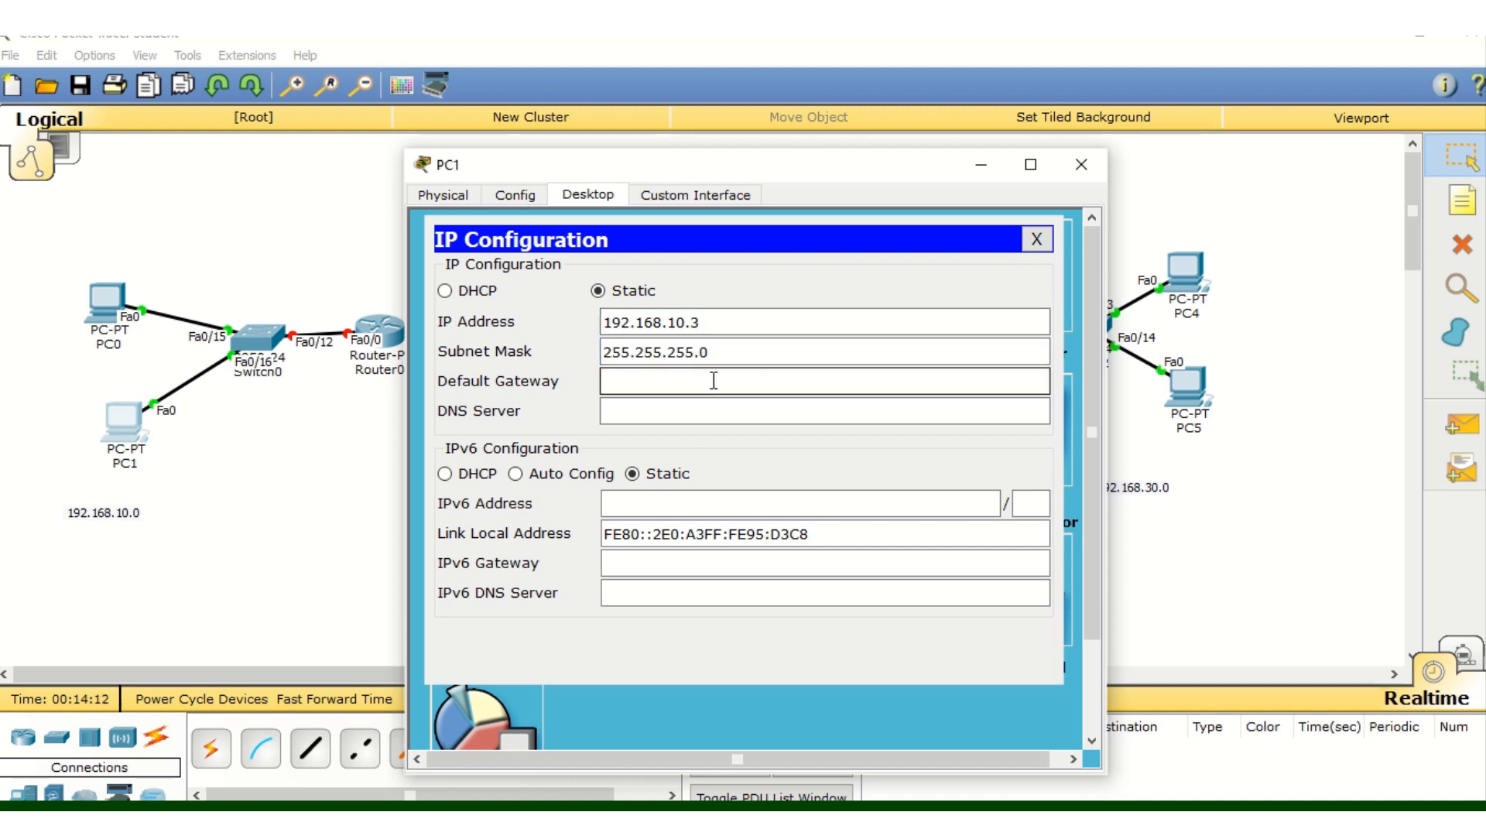
text(192.168.10.1)
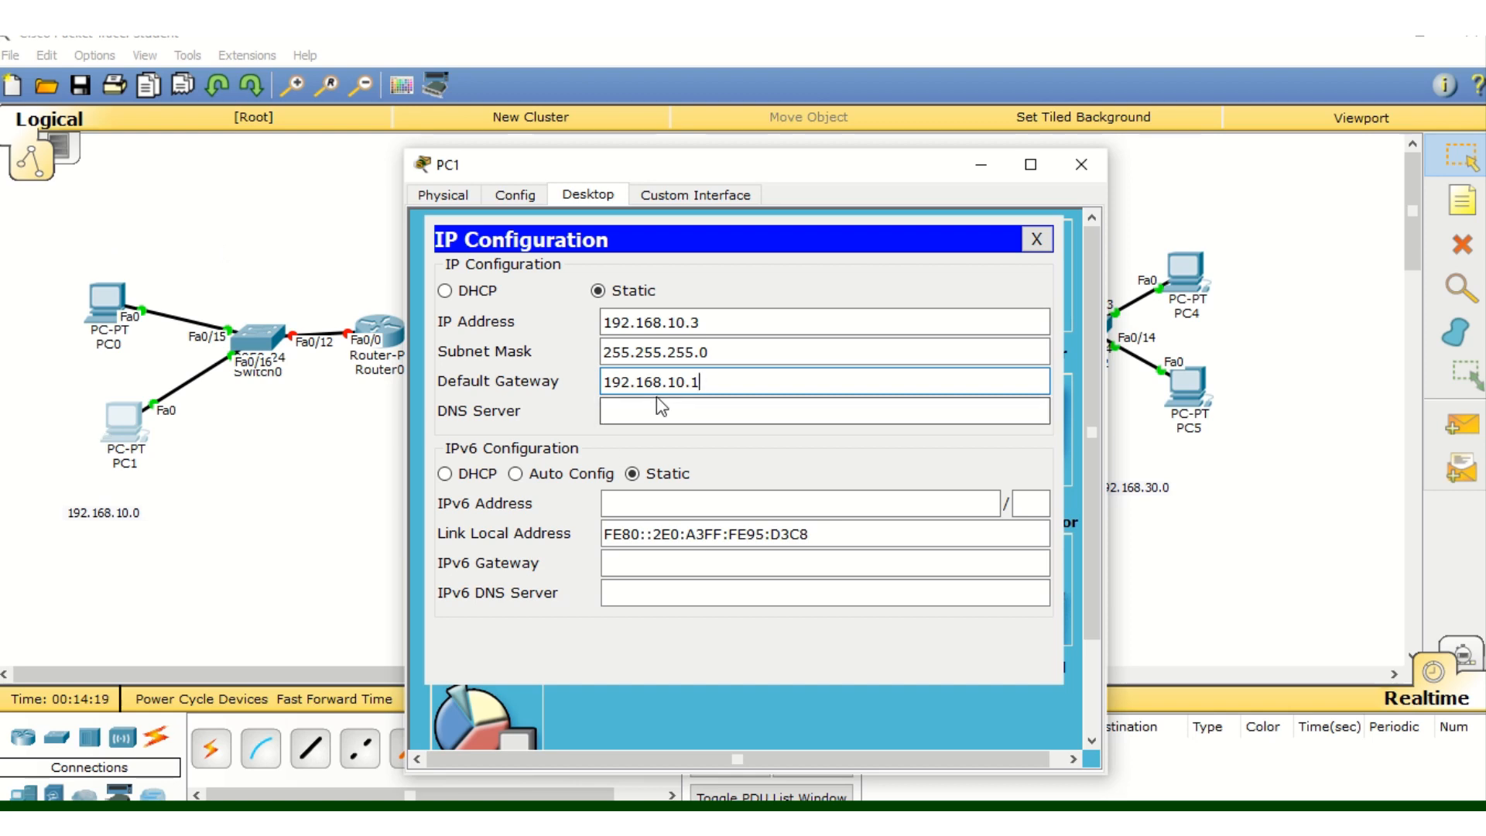
click(1082, 165)
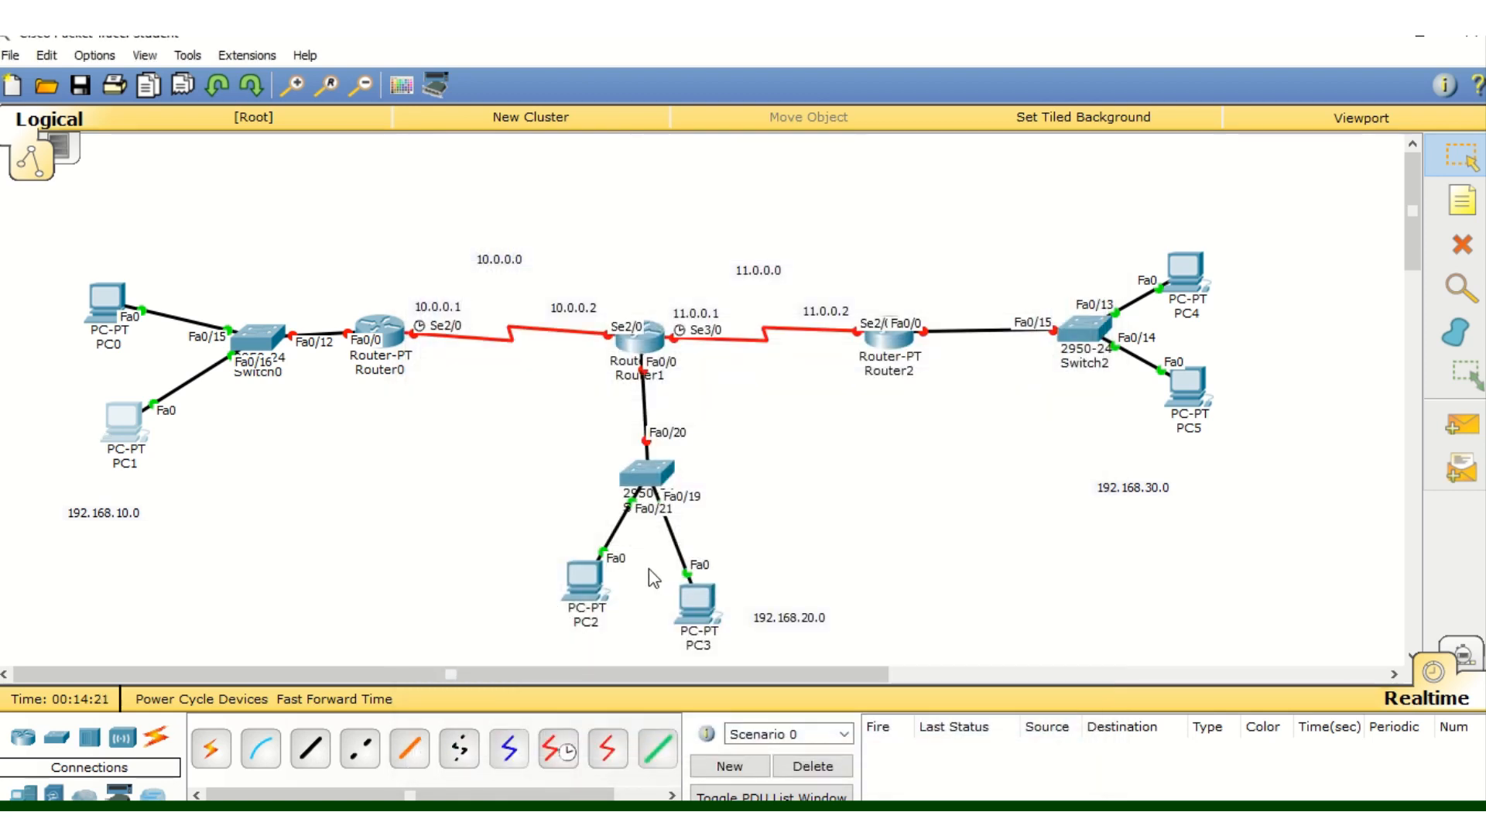
Give PC2 the static IP address 192.168.20.2 with subnet mask 255.255.255.0
click(565, 587)
click(588, 194)
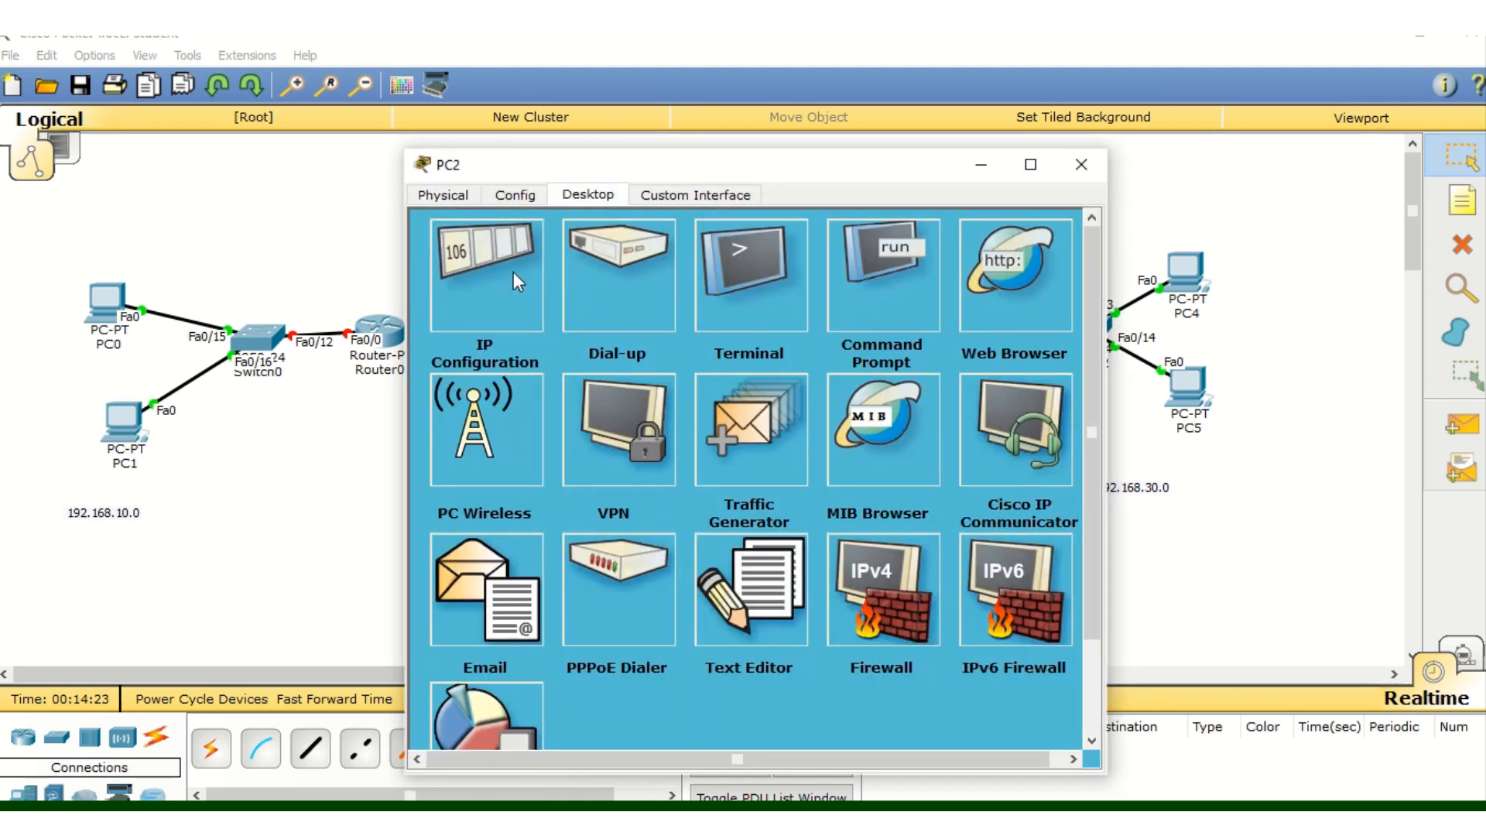
click(511, 267)
text(192.168)
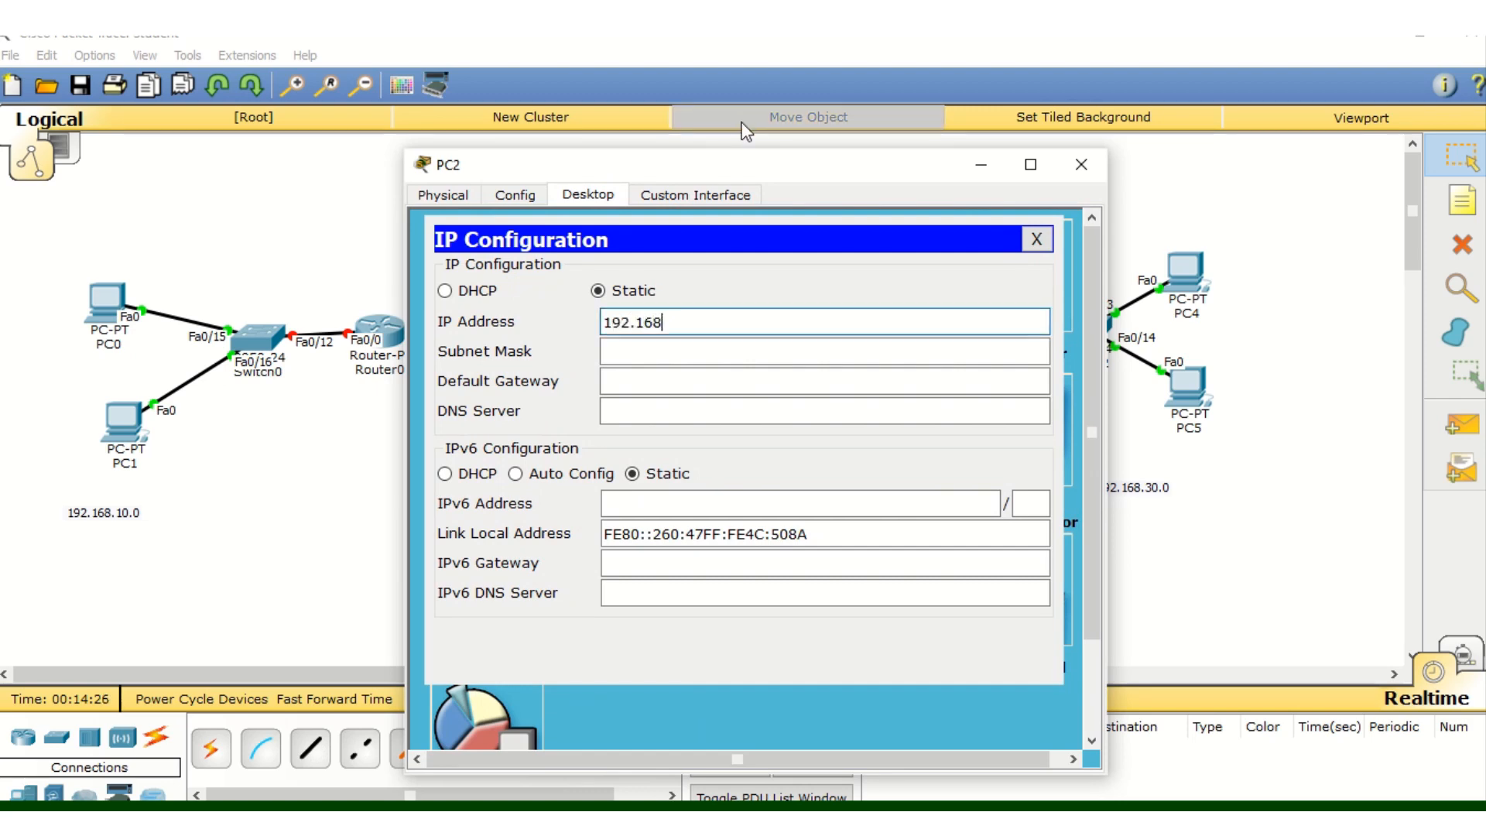
drag(740, 168, 684, 103)
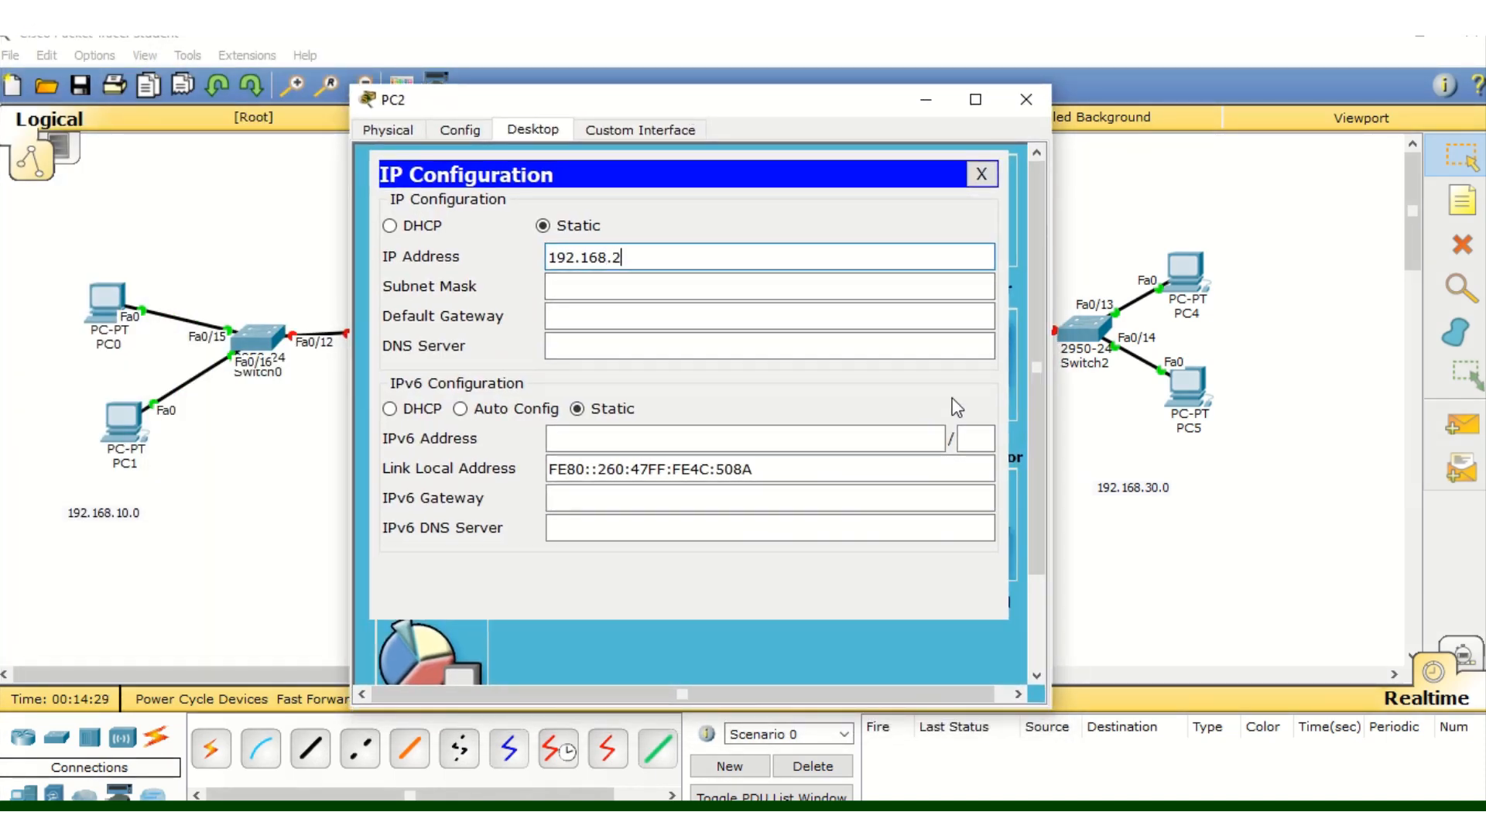
text(0.2)
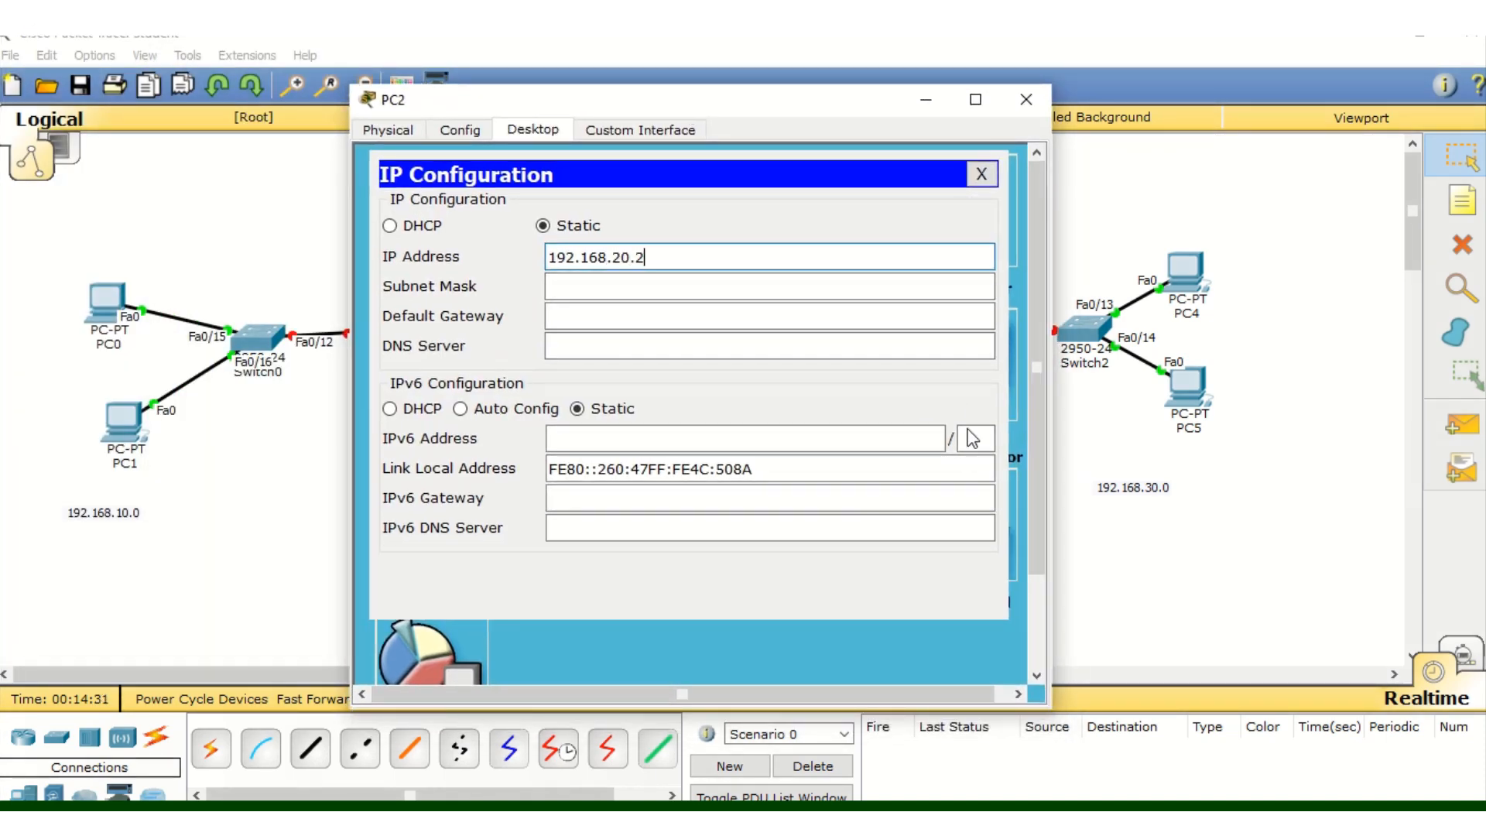
click(680, 285)
Set PC2's default gateway to 192.168.20.1 by reusing its IP address text, copy the gateway address, and close its window
click(657, 315)
drag(664, 259, 467, 256)
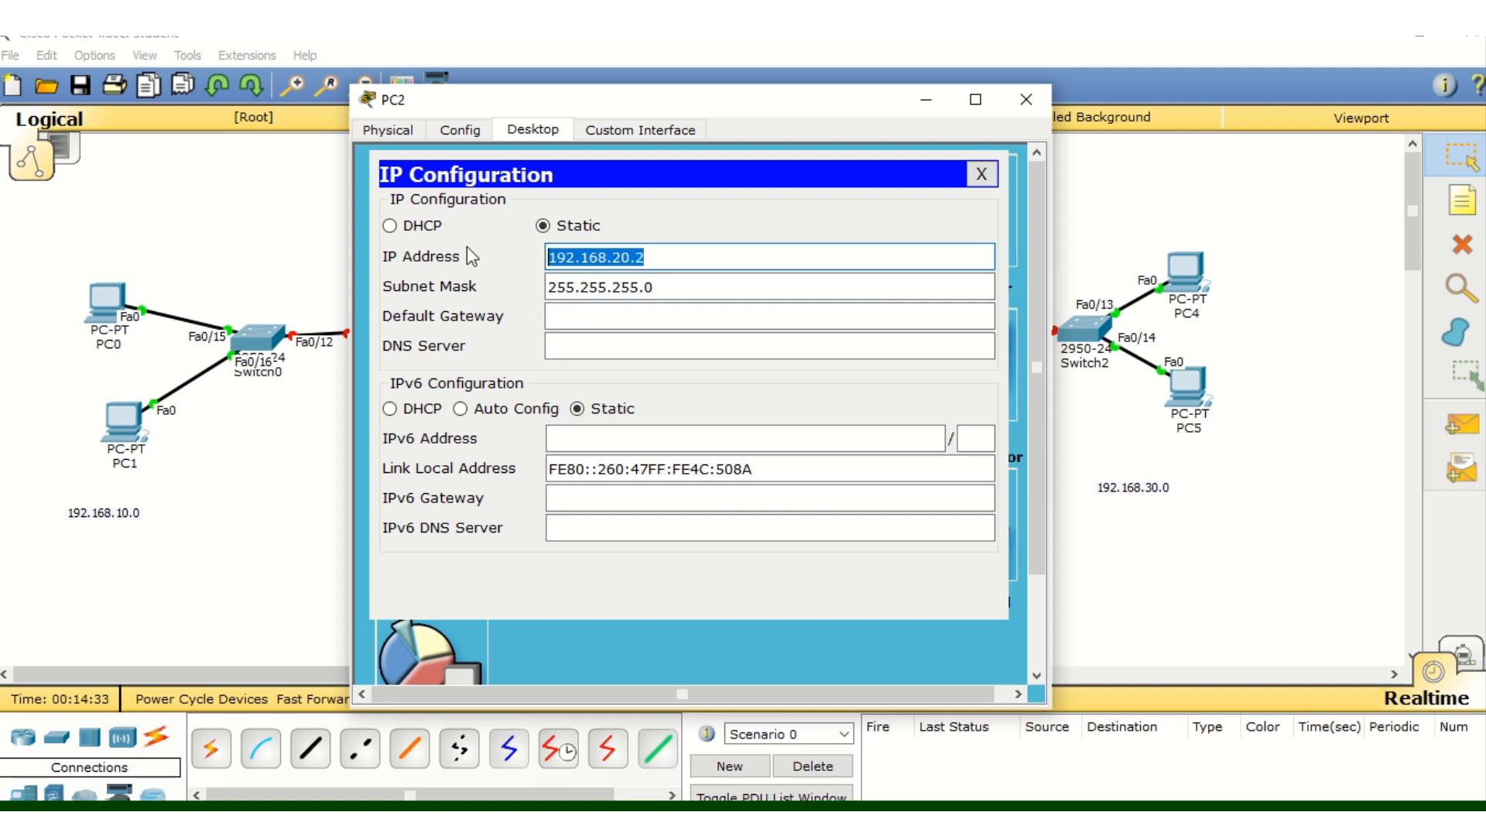
key(ctrl+c)
click(595, 318)
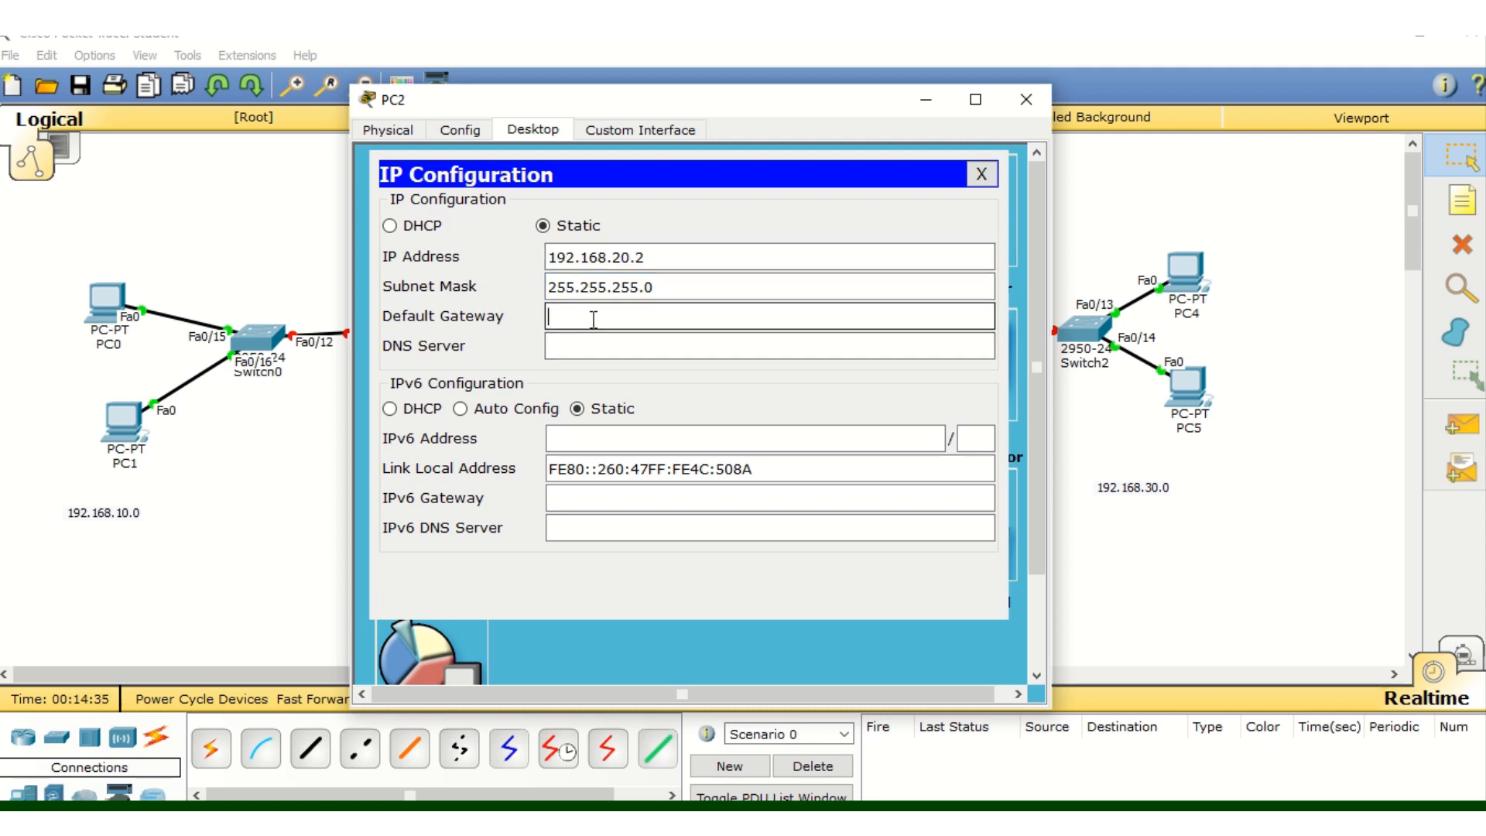
key(ctrl+v)
click(833, 341)
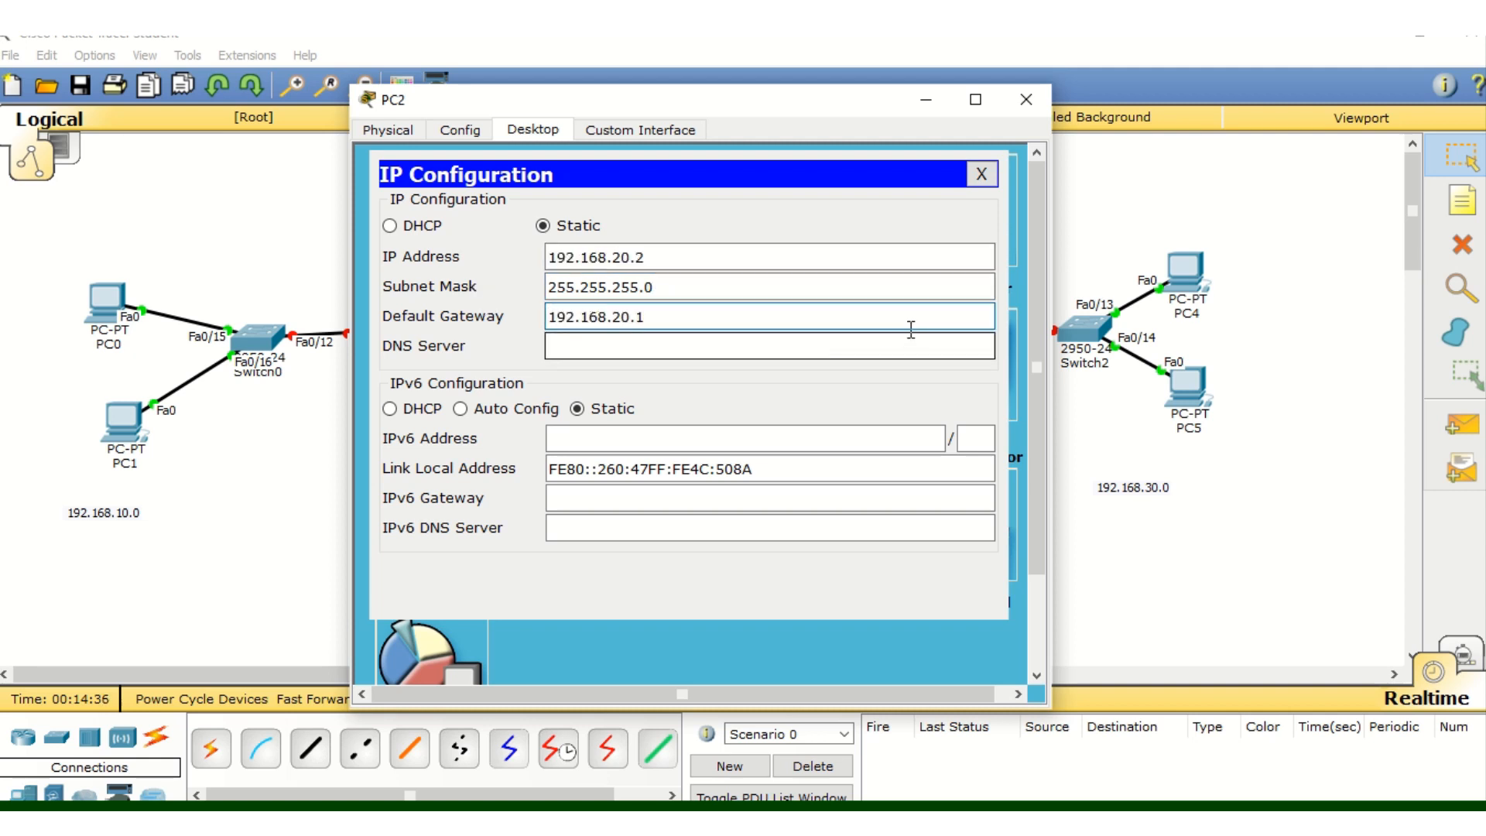
drag(906, 319, 338, 342)
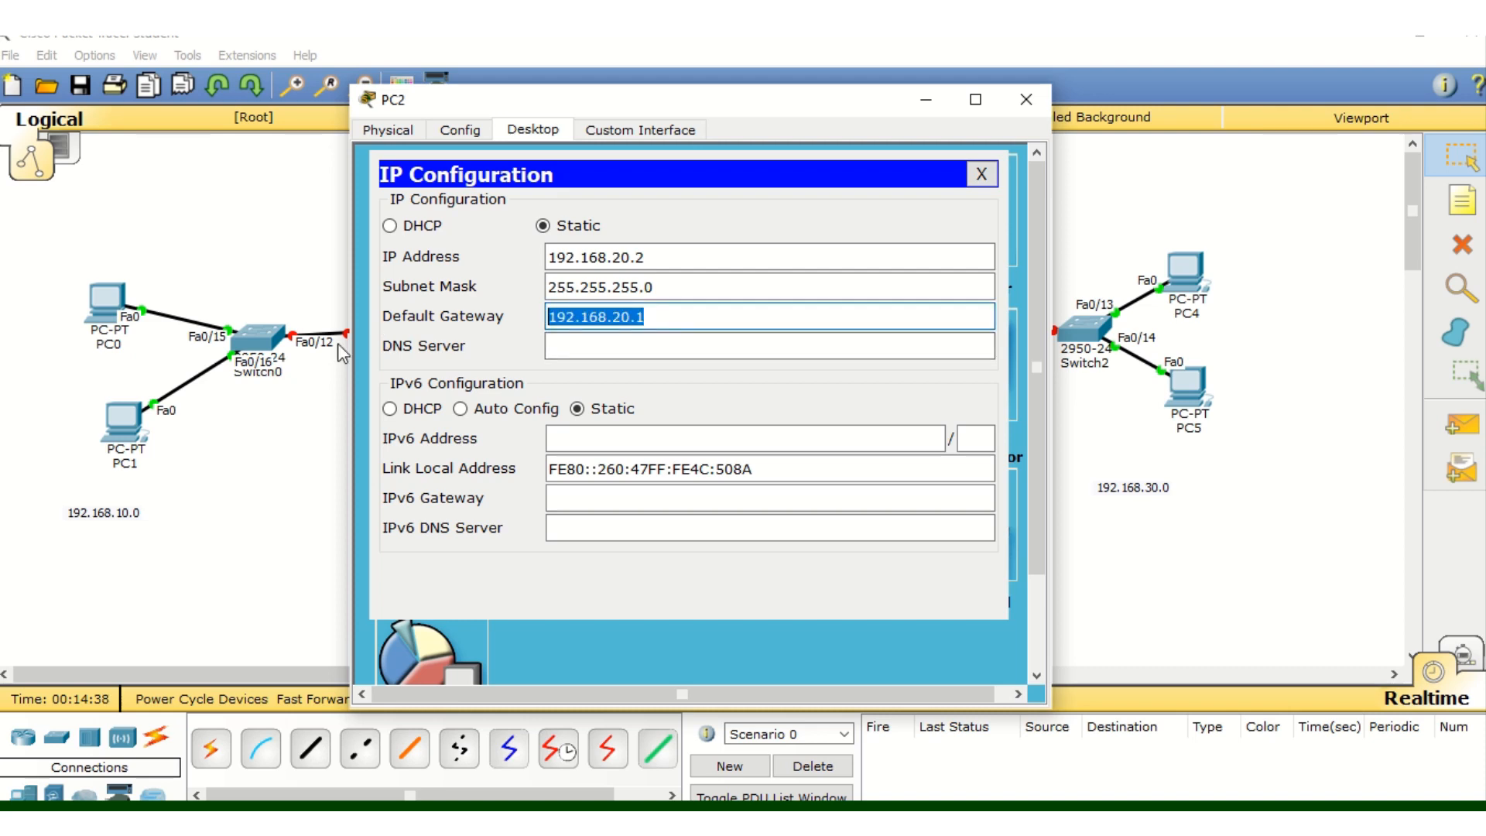
click(1025, 99)
Configure PC3 with IP address 192.168.20.3, subnet mask 255.255.255.0 and default gateway 192.168.20.1, reusing the copied address
click(695, 605)
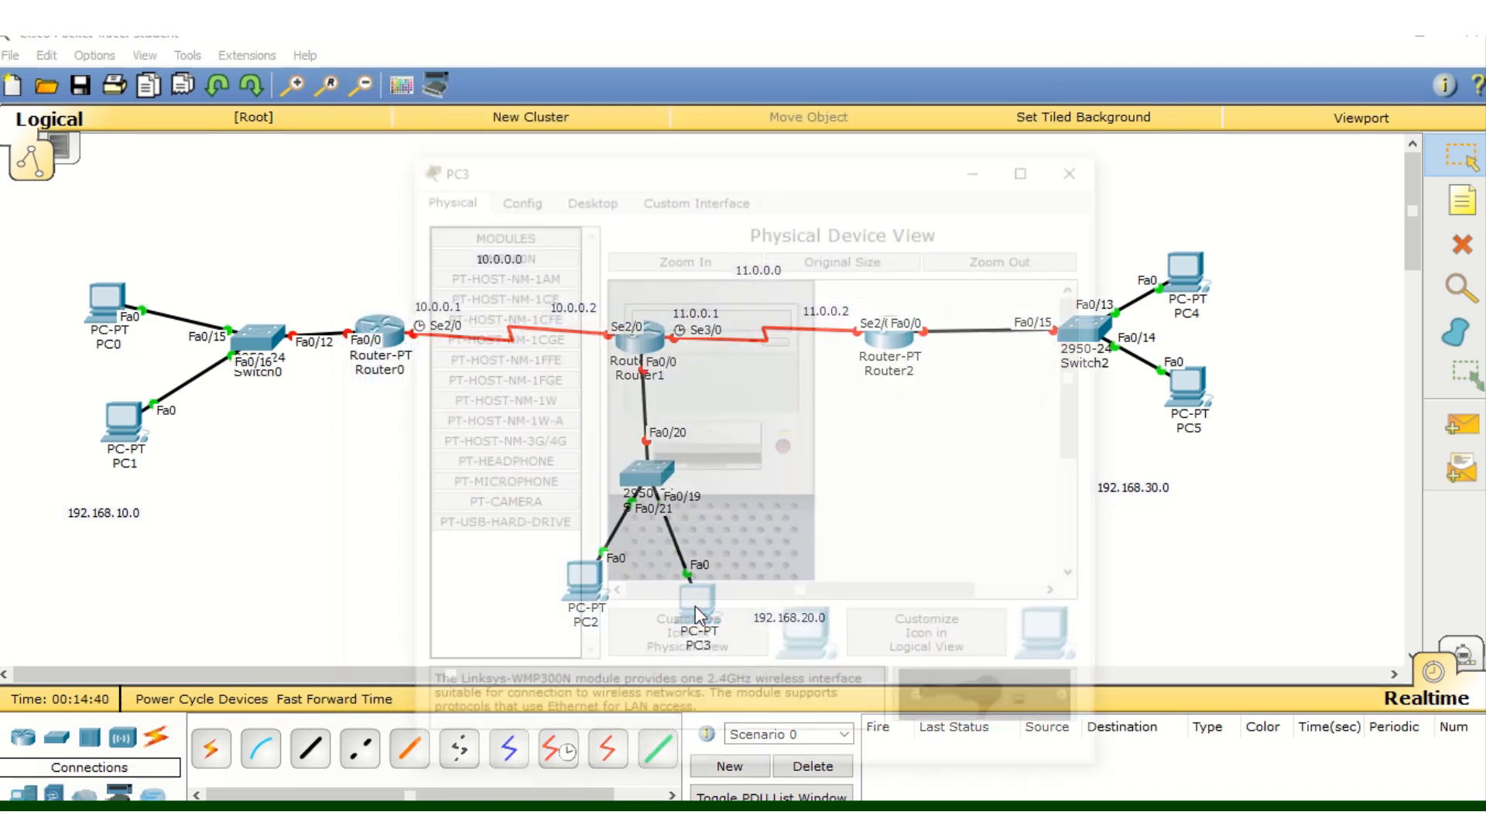
click(589, 195)
click(483, 285)
click(665, 325)
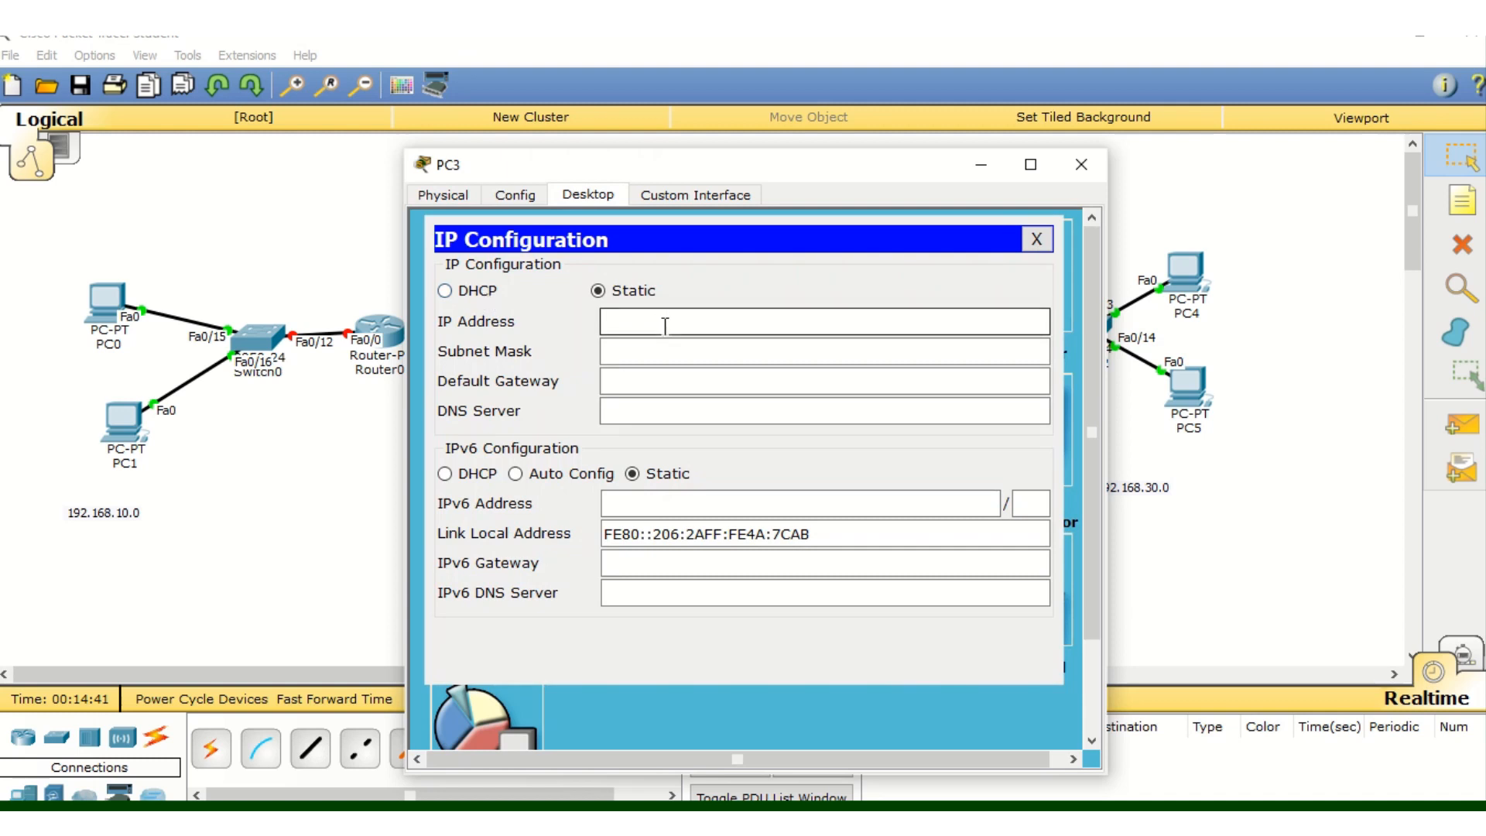
key(ctrl+v)
click(661, 352)
click(657, 377)
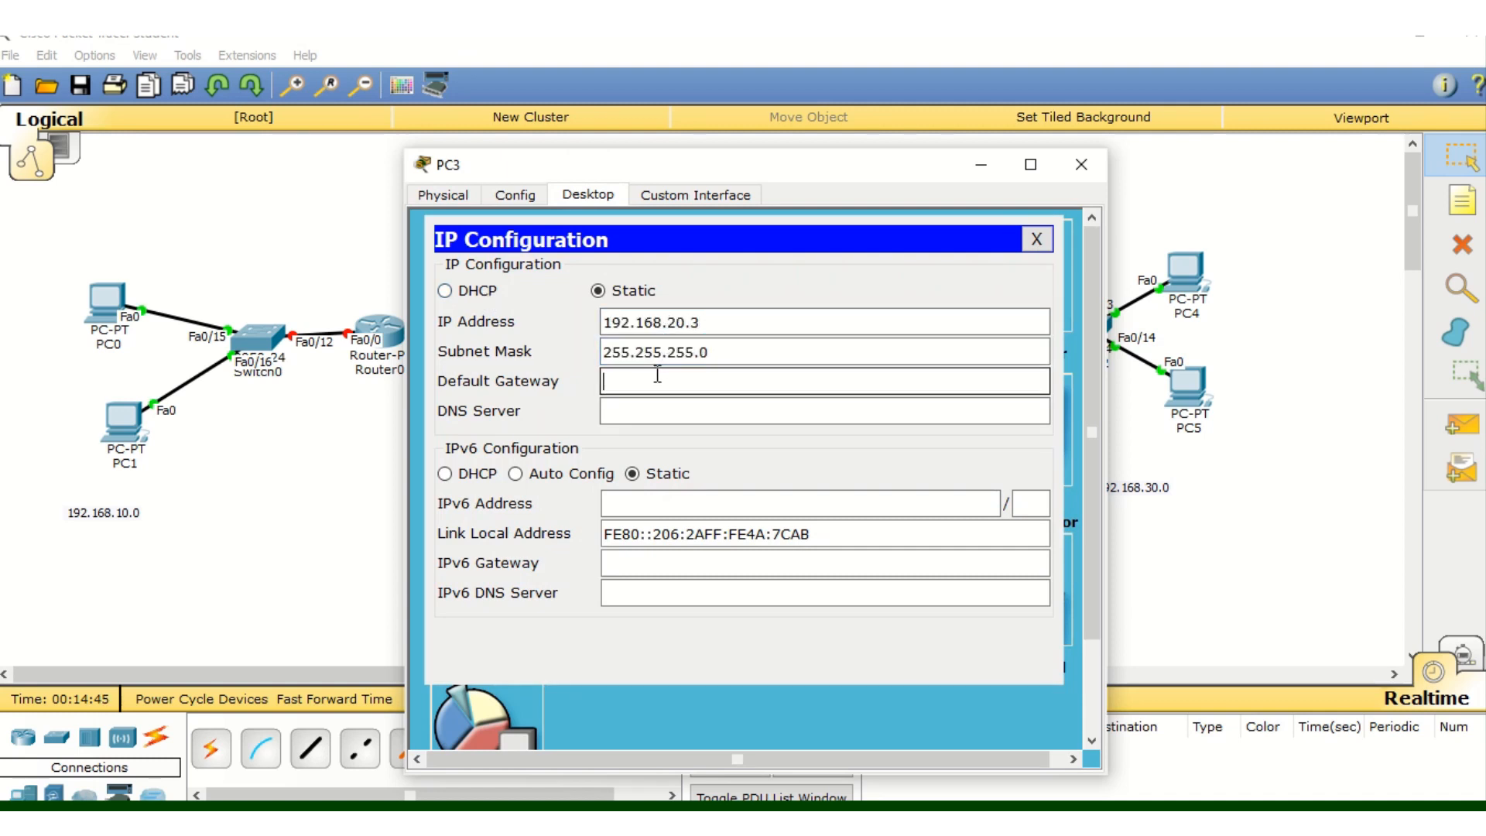
key(ctrl+v)
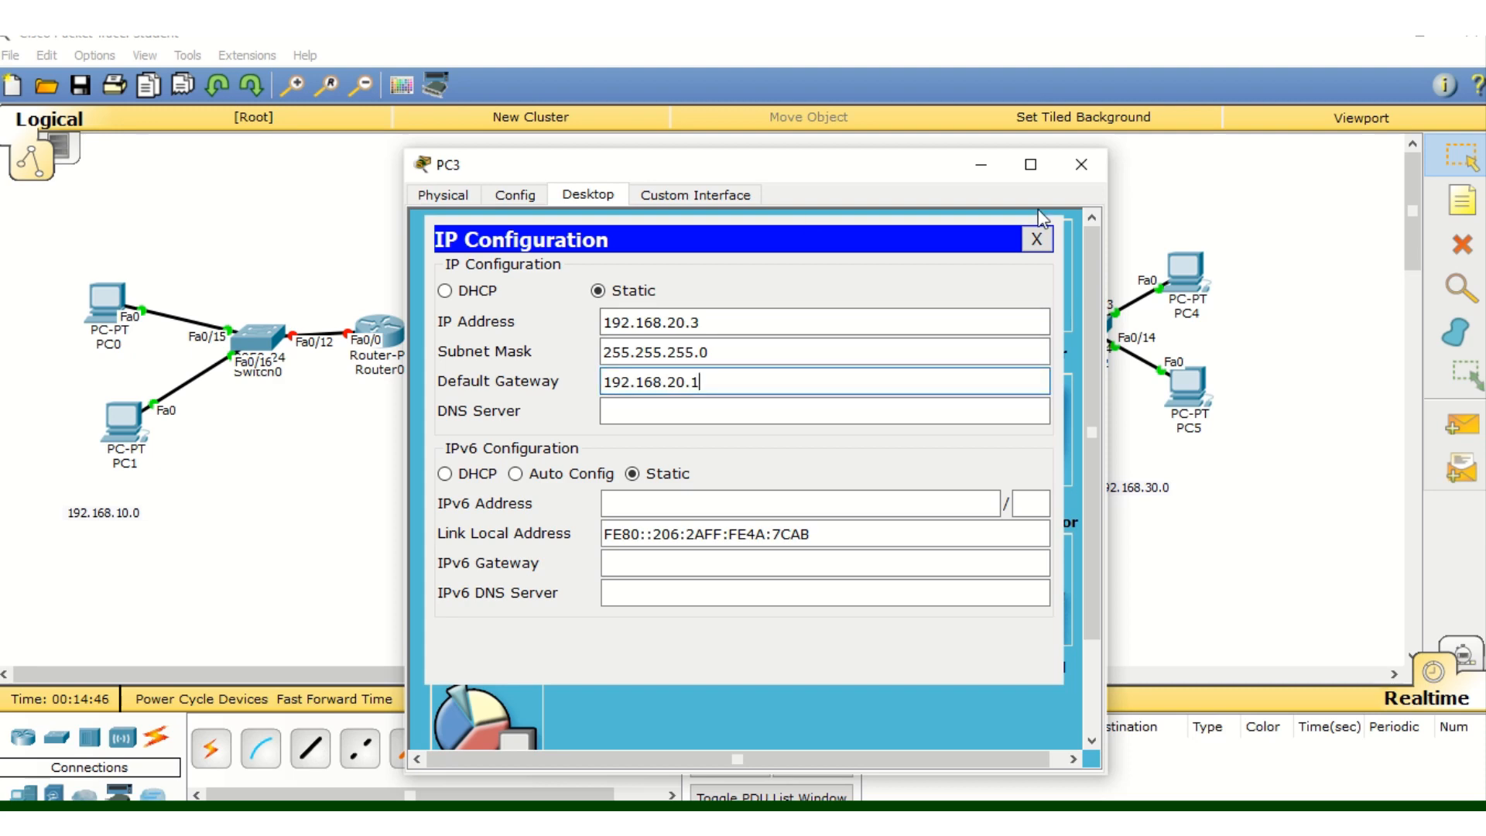
click(1081, 165)
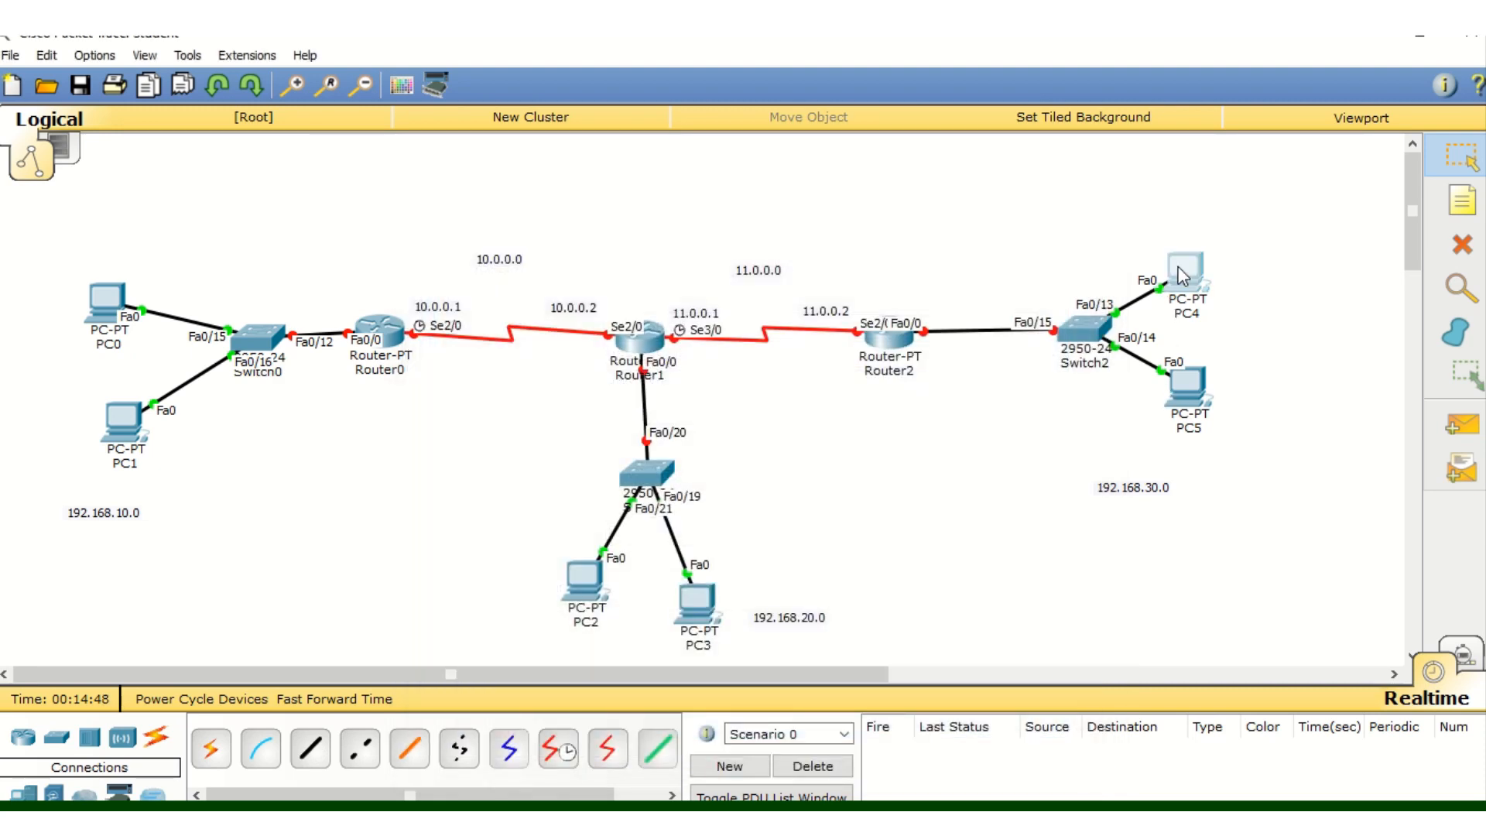
Give PC4 the static IP address 192.168.30.2 with subnet mask 255.255.255.0
click(1182, 272)
click(588, 194)
click(514, 244)
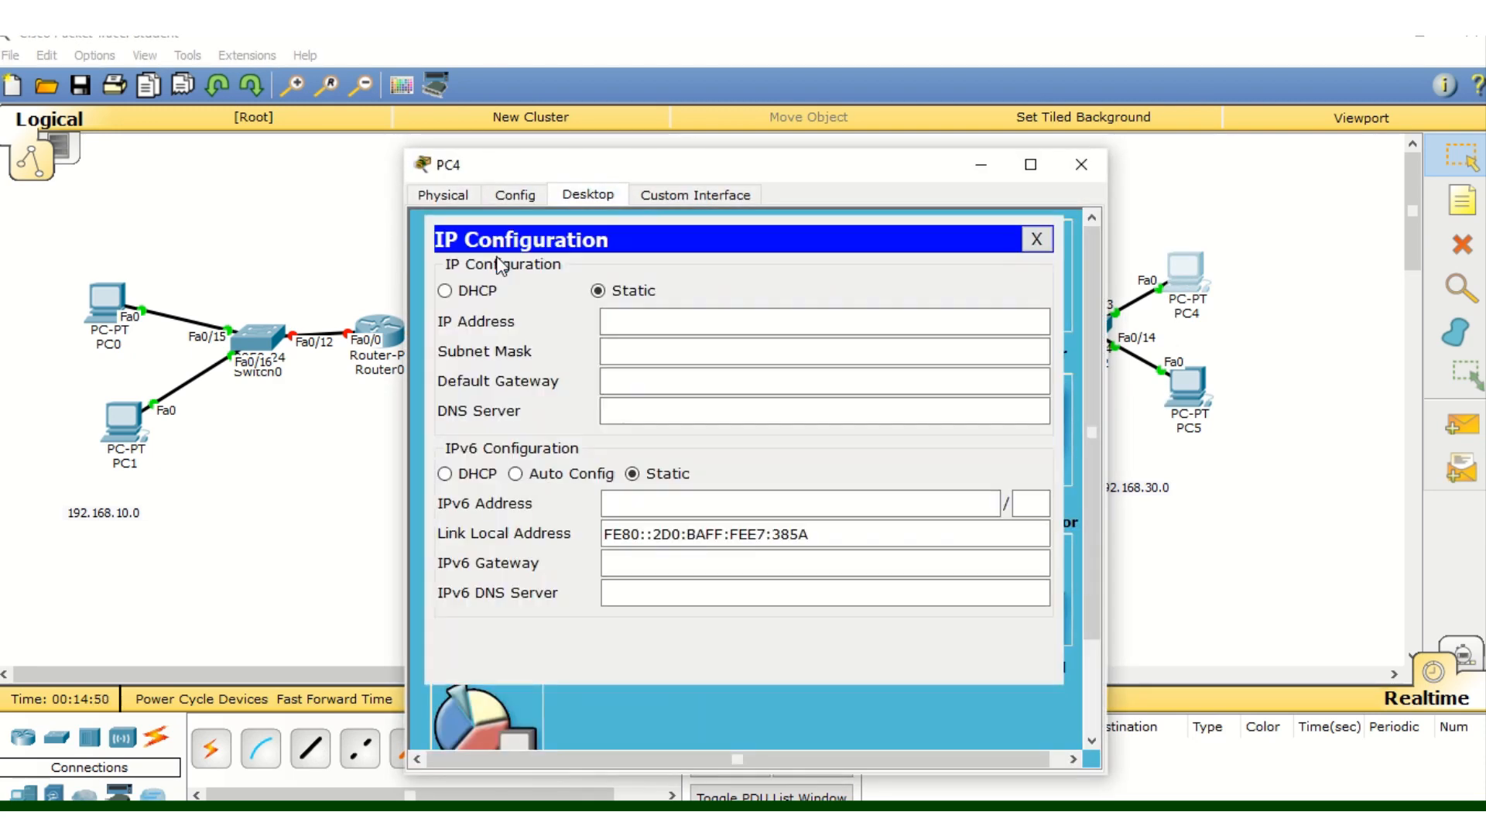
click(624, 318)
text(192.1)
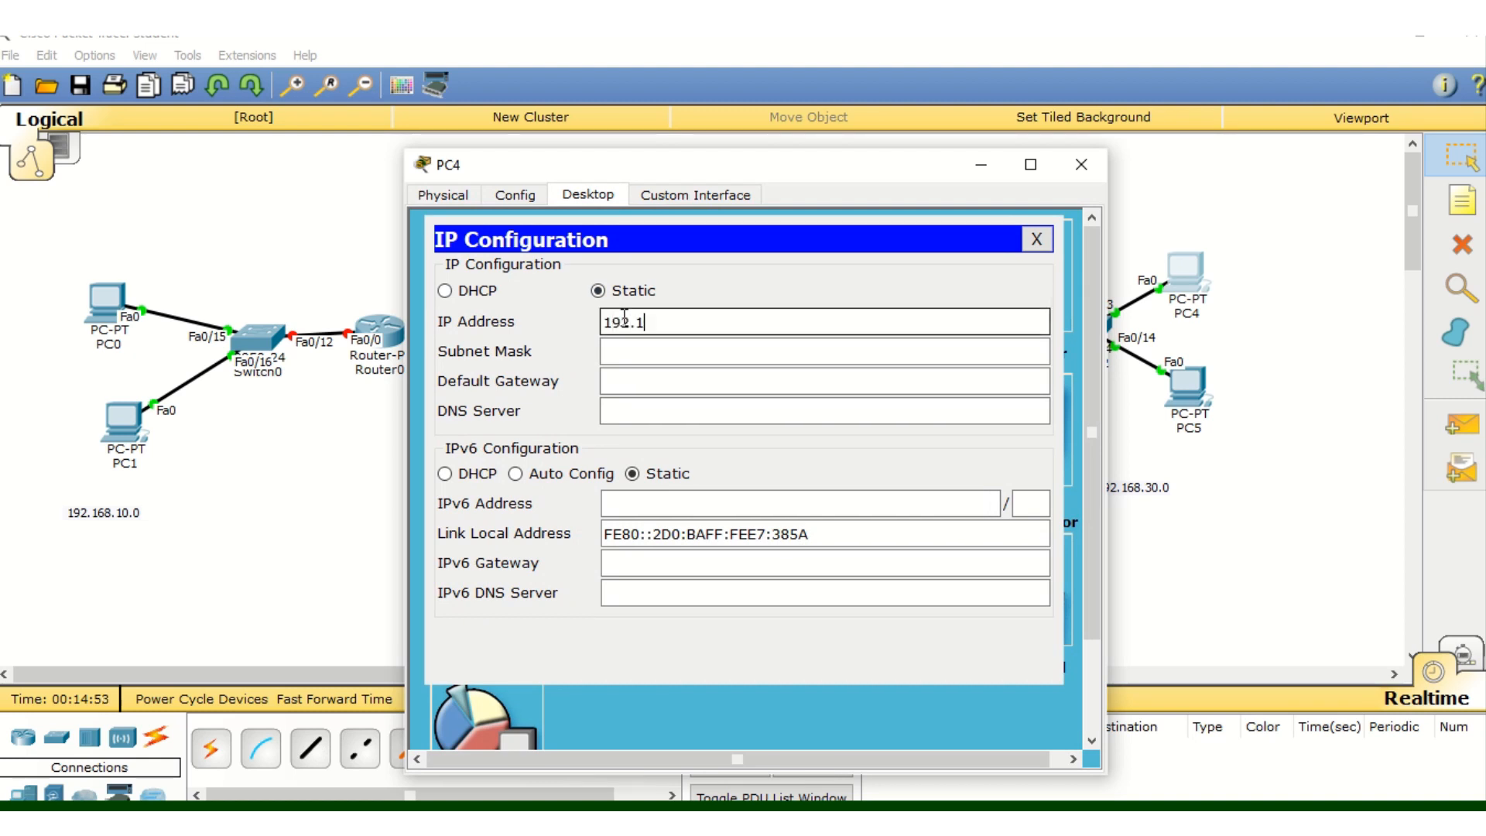
text(68.30.2)
click(640, 352)
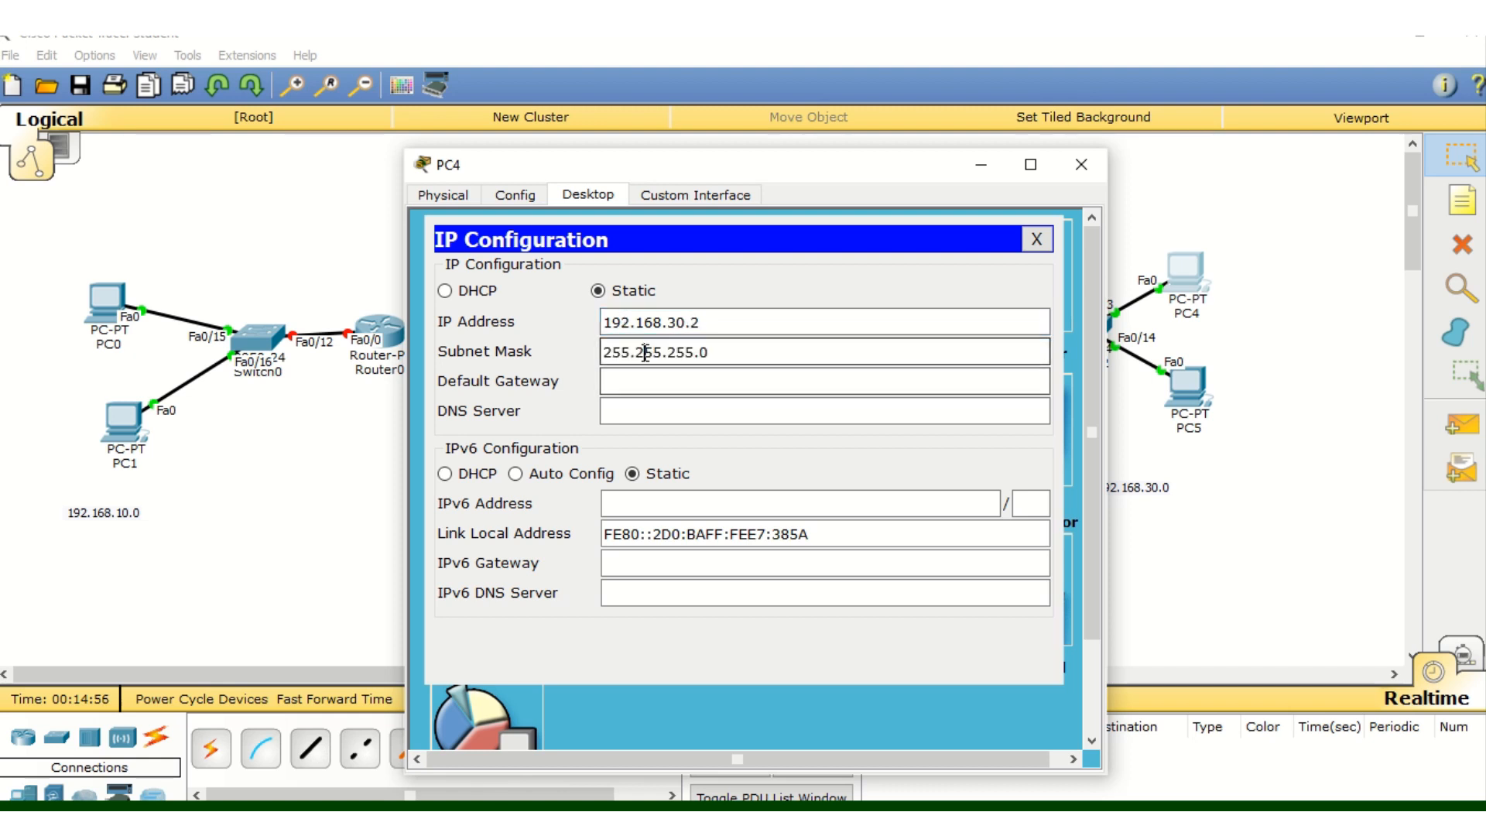
Set PC4's default gateway to 192.168.30.1 by reusing its IP address text, and close its window
click(663, 385)
drag(717, 322, 356, 288)
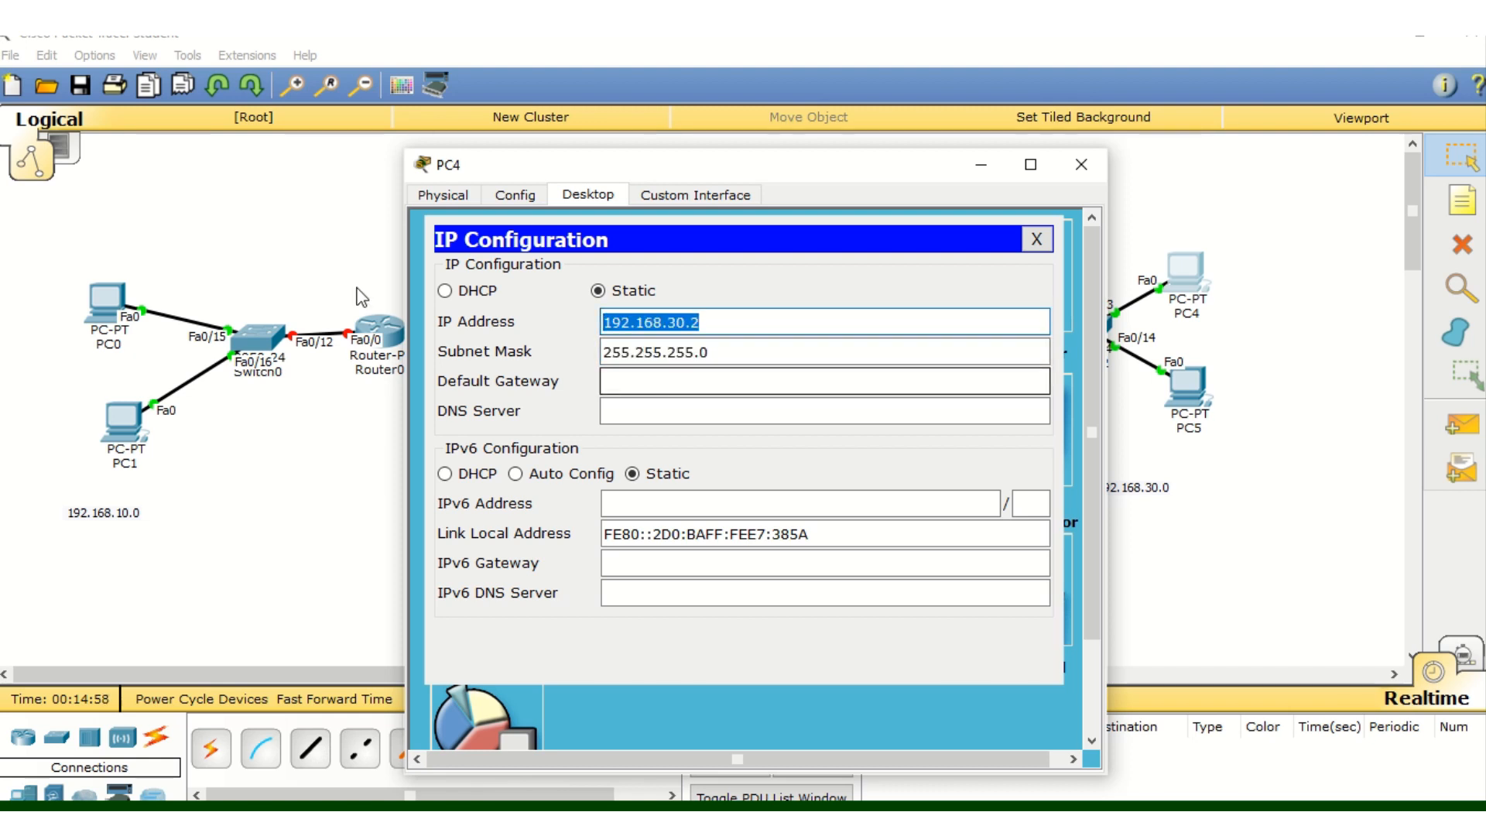
click(622, 379)
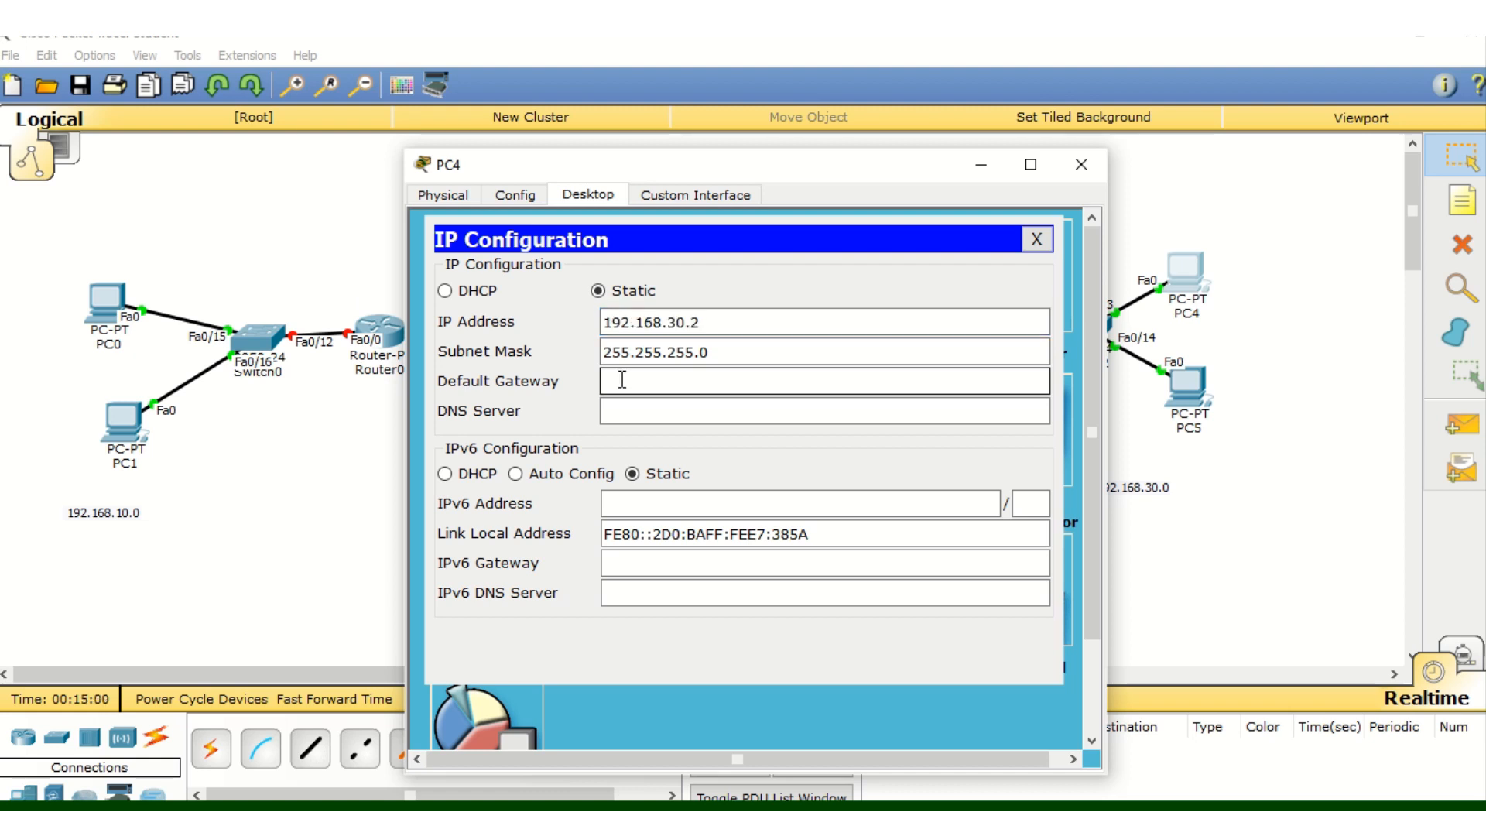
key(ctrl+v)
drag(699, 381, 543, 386)
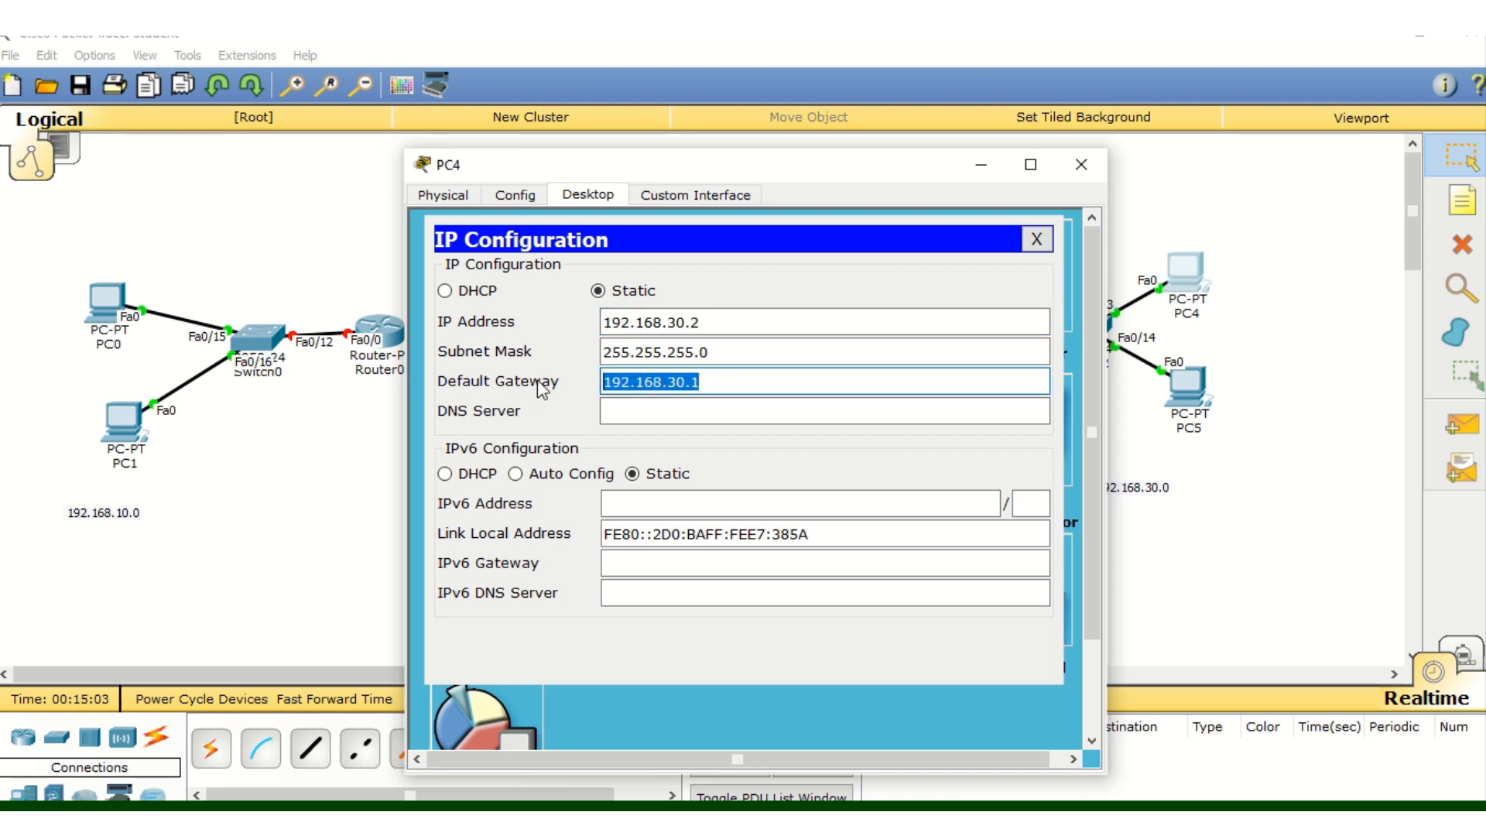
click(1081, 165)
Configure PC5 with IP address 192.168.30.3, subnet mask 255.255.255.0 and default gateway 192.168.30.1
click(1184, 384)
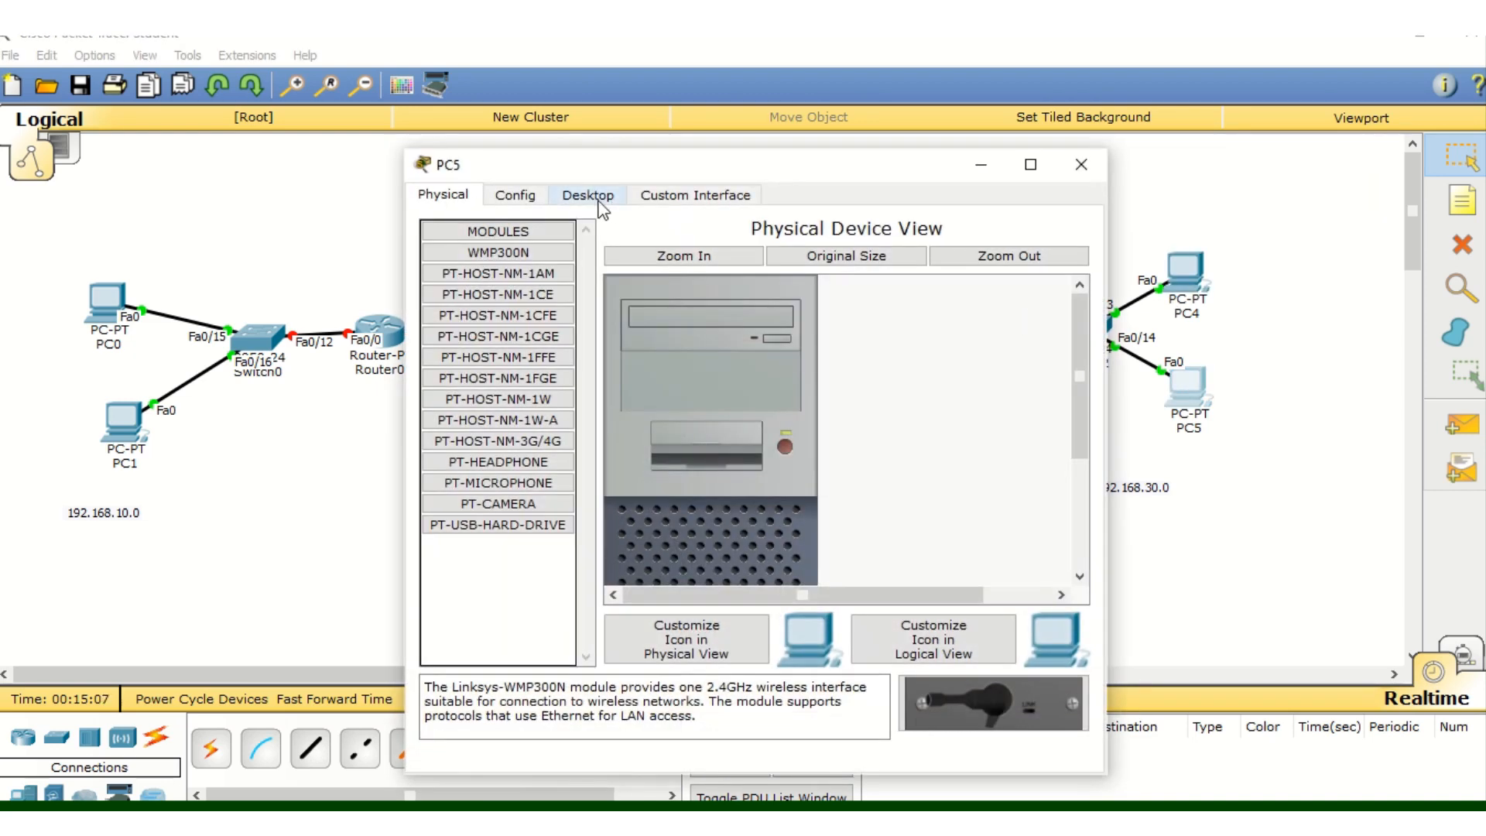
click(588, 194)
click(467, 290)
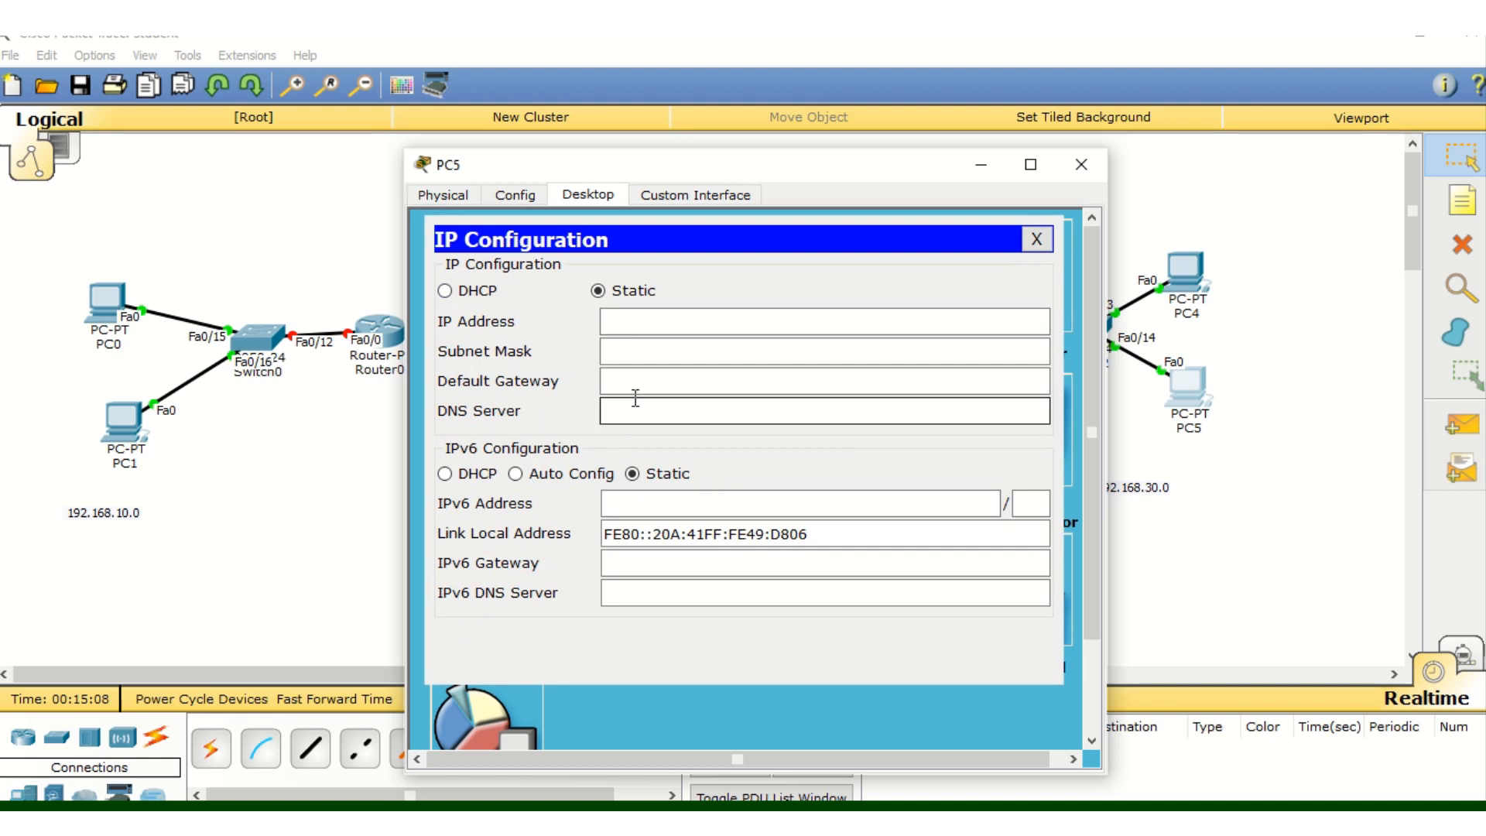
click(651, 314)
text(192.168.30.1)
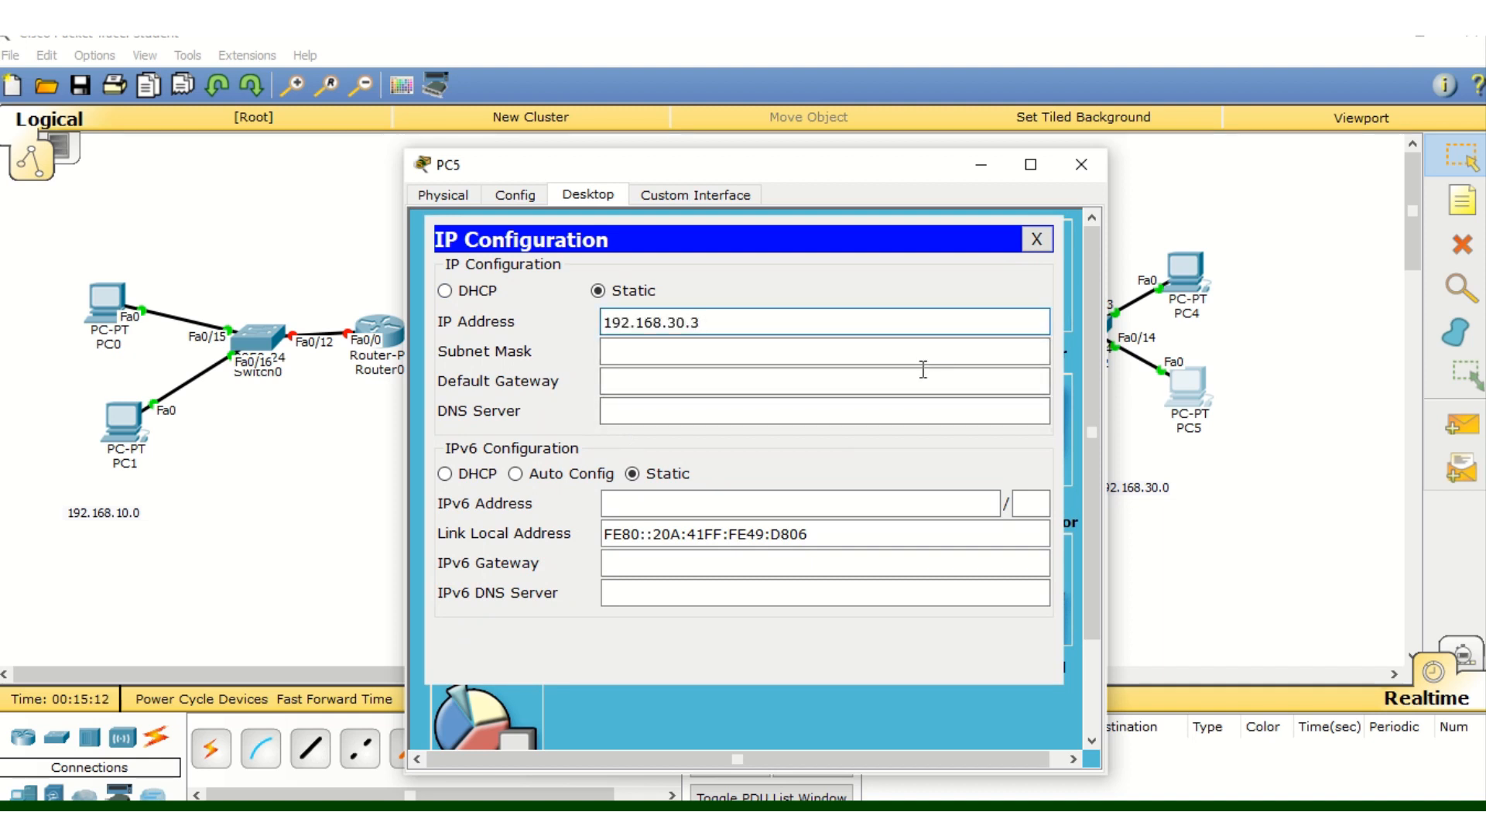
click(882, 354)
click(704, 385)
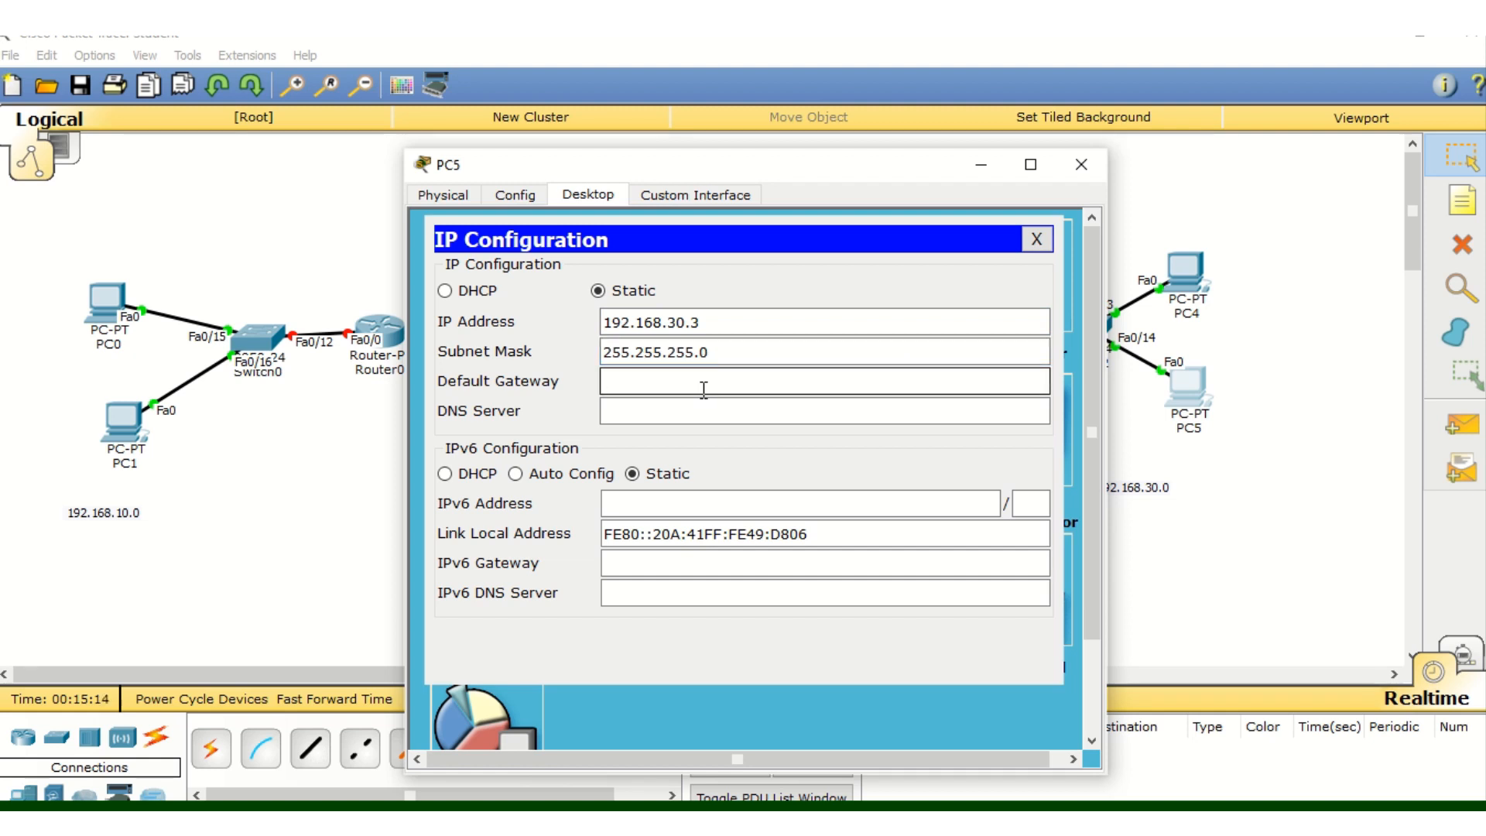
text(192.168.30.1)
click(1082, 165)
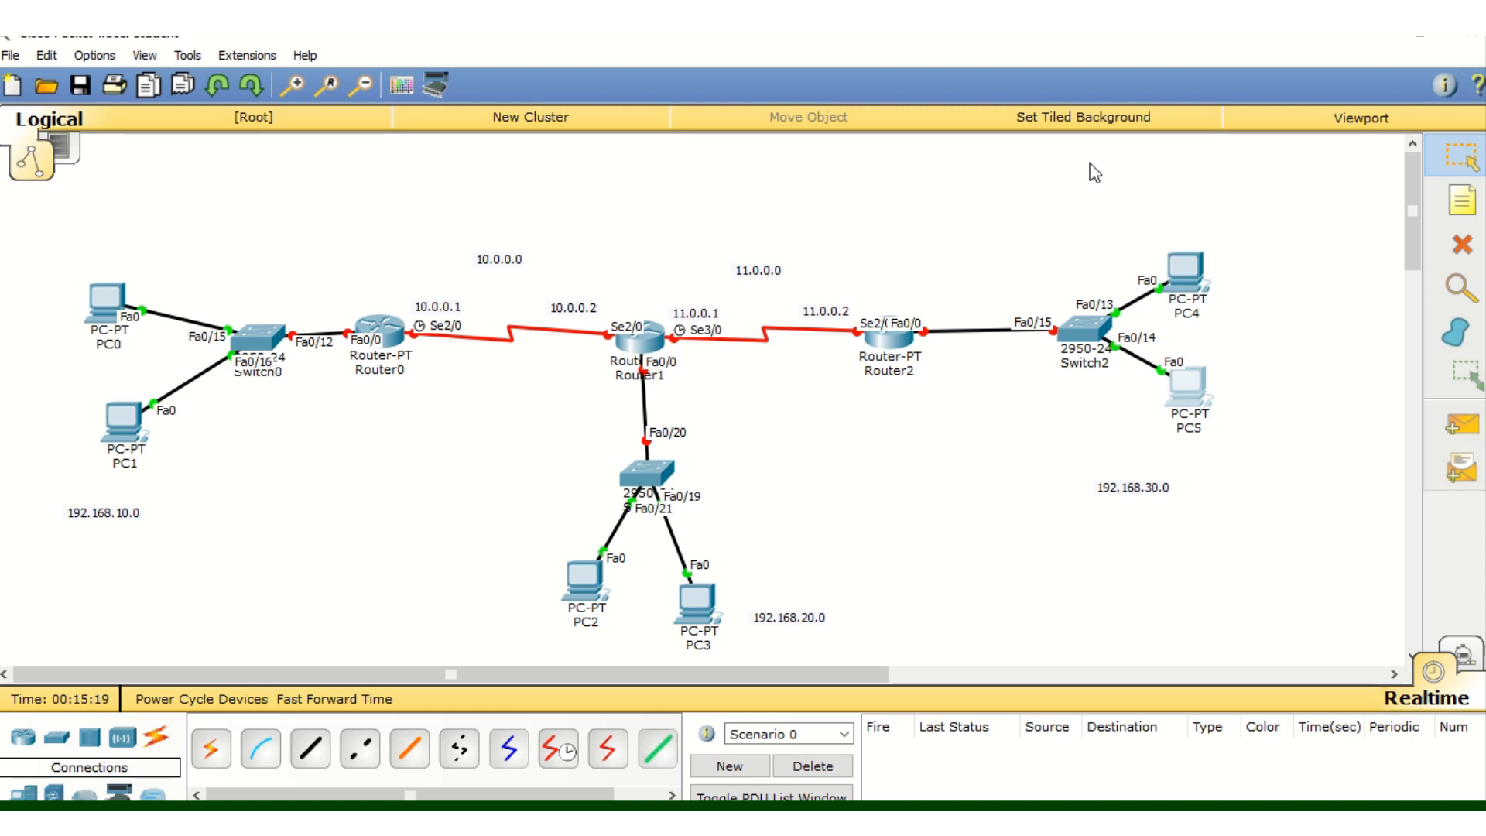
Nudge Router0 slightly away from Switch0 and open its IOS command line, keeping the left part of the topology in view
drag(383, 334, 406, 338)
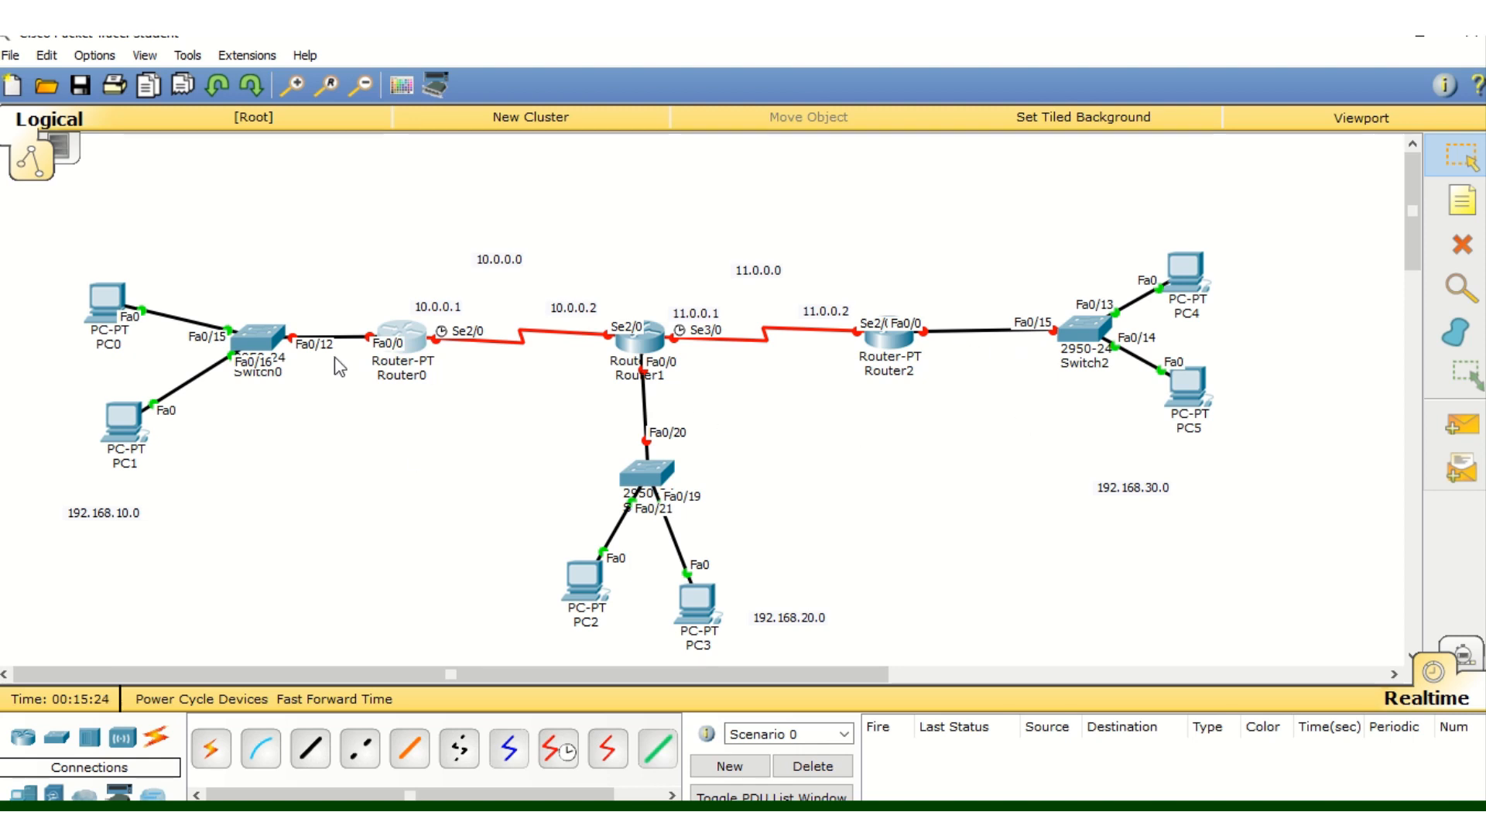
click(418, 348)
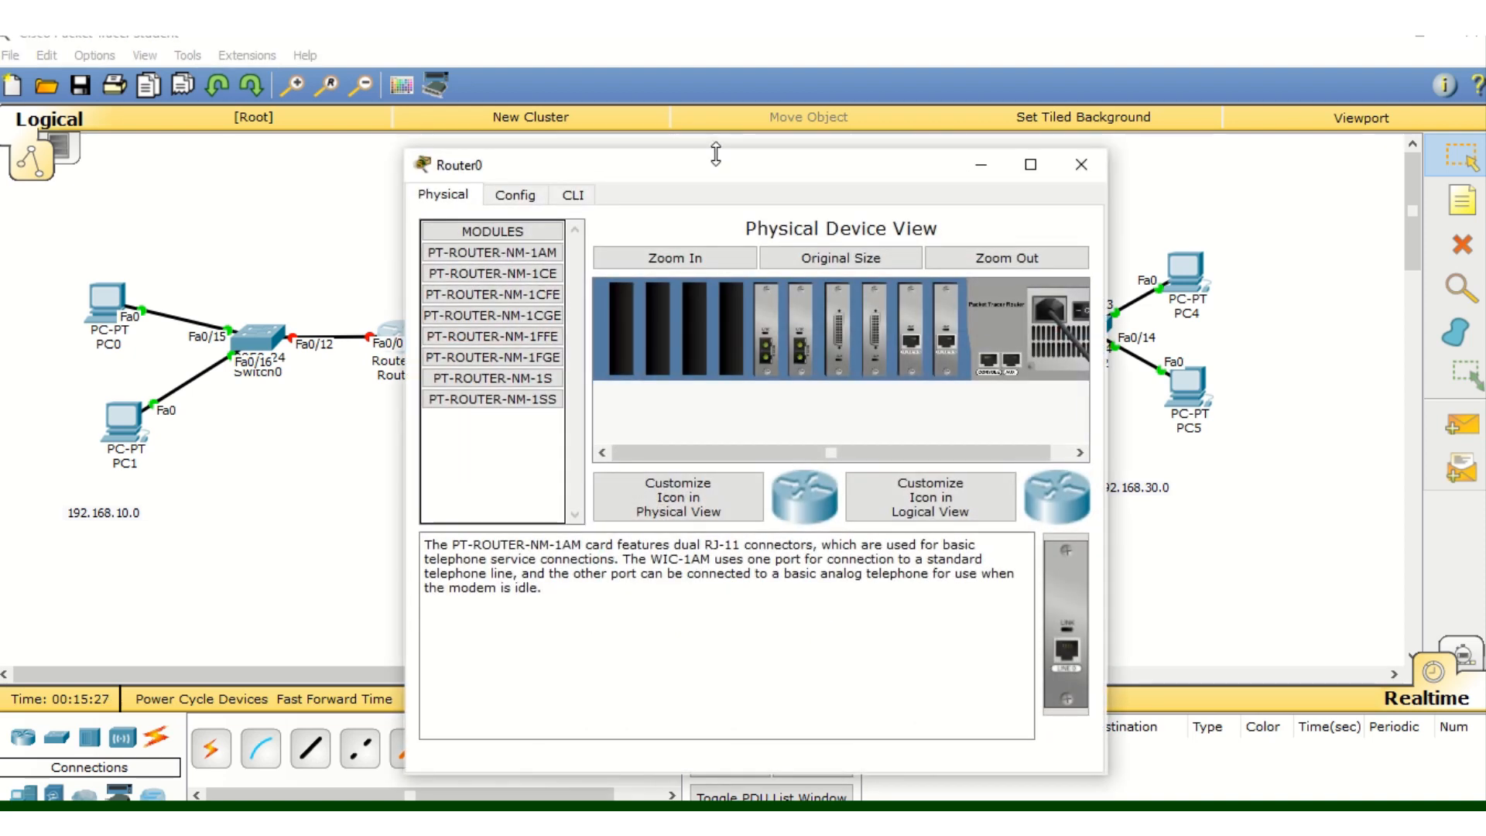
drag(720, 172, 1013, 112)
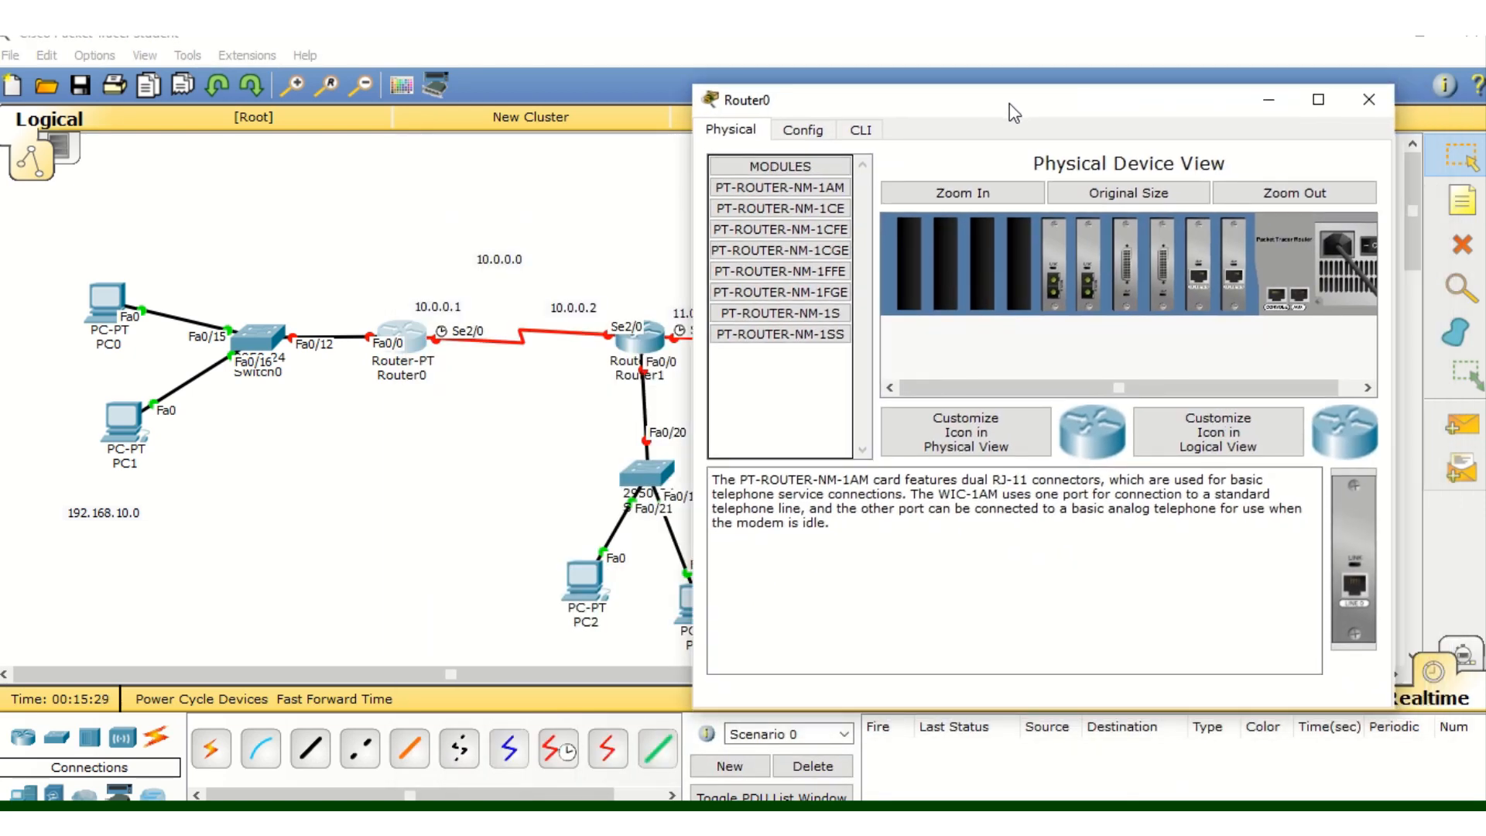
click(859, 132)
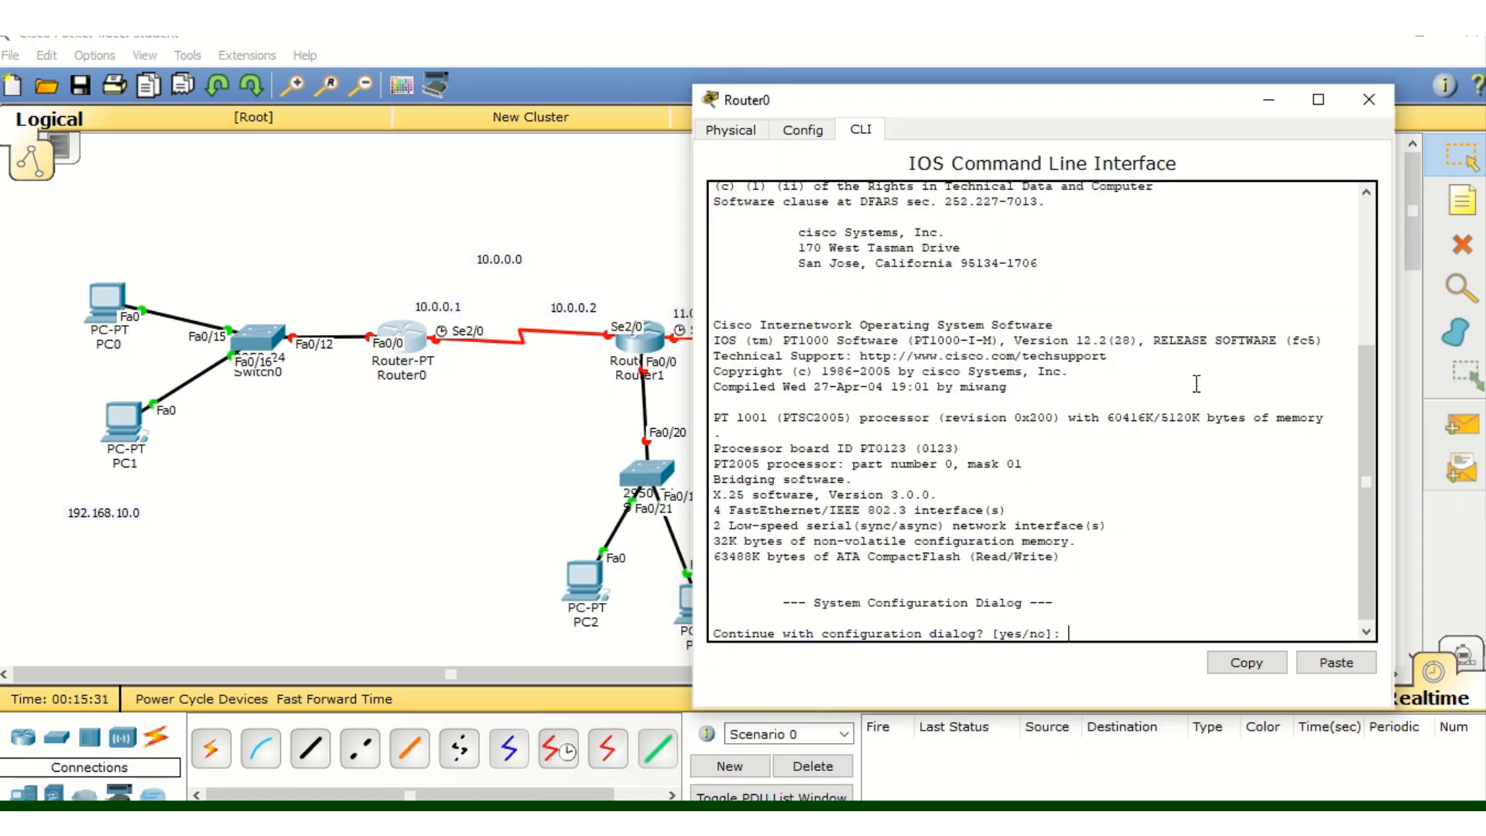
Decline Router0's initial configuration dialog and enter global configuration mode with en and config t
text(n)
key(Return)
key(Return)
key(Return)
key(Return)
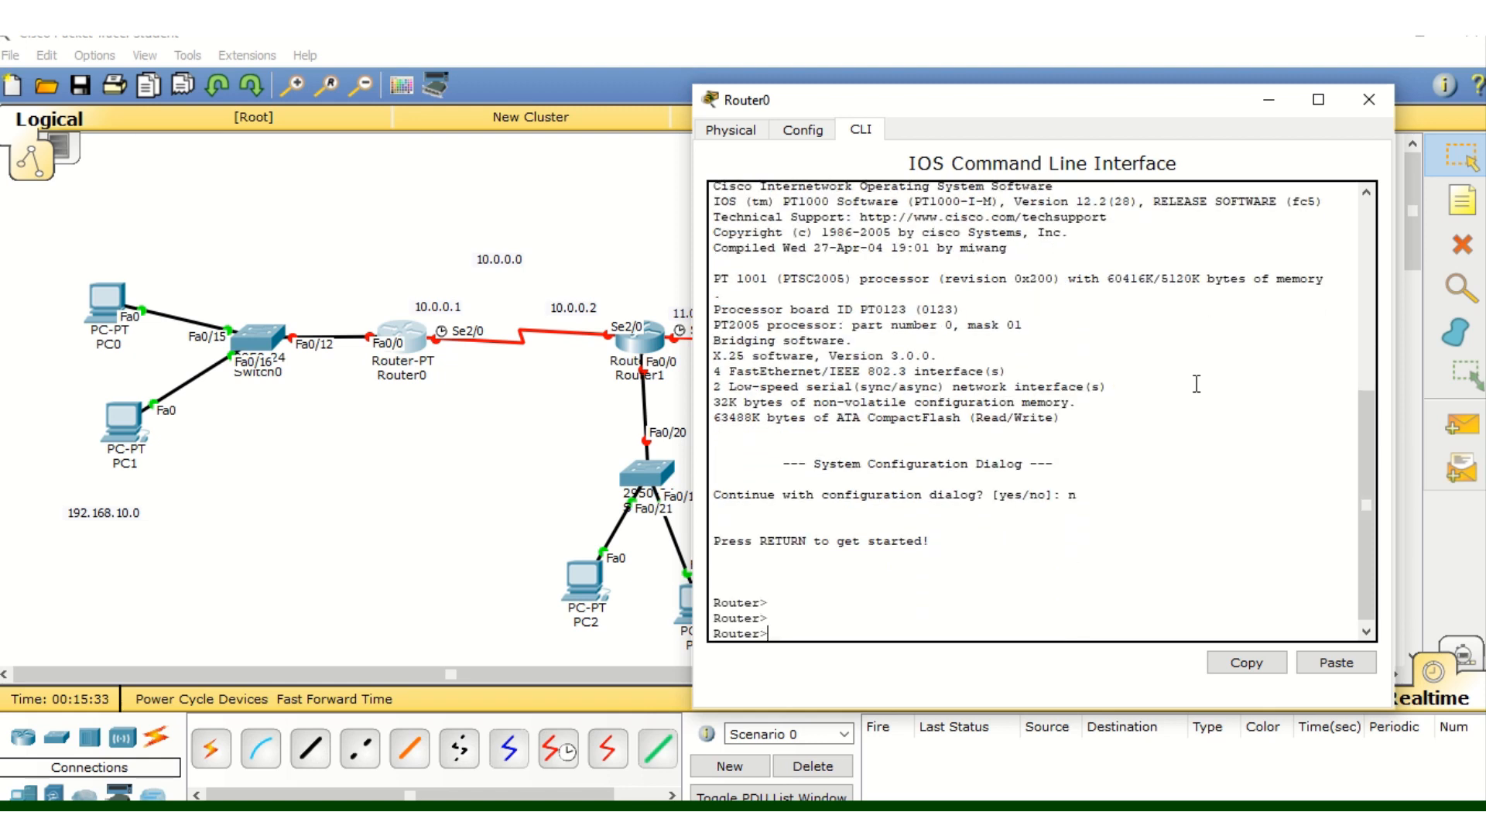
text(en)
key(Return)
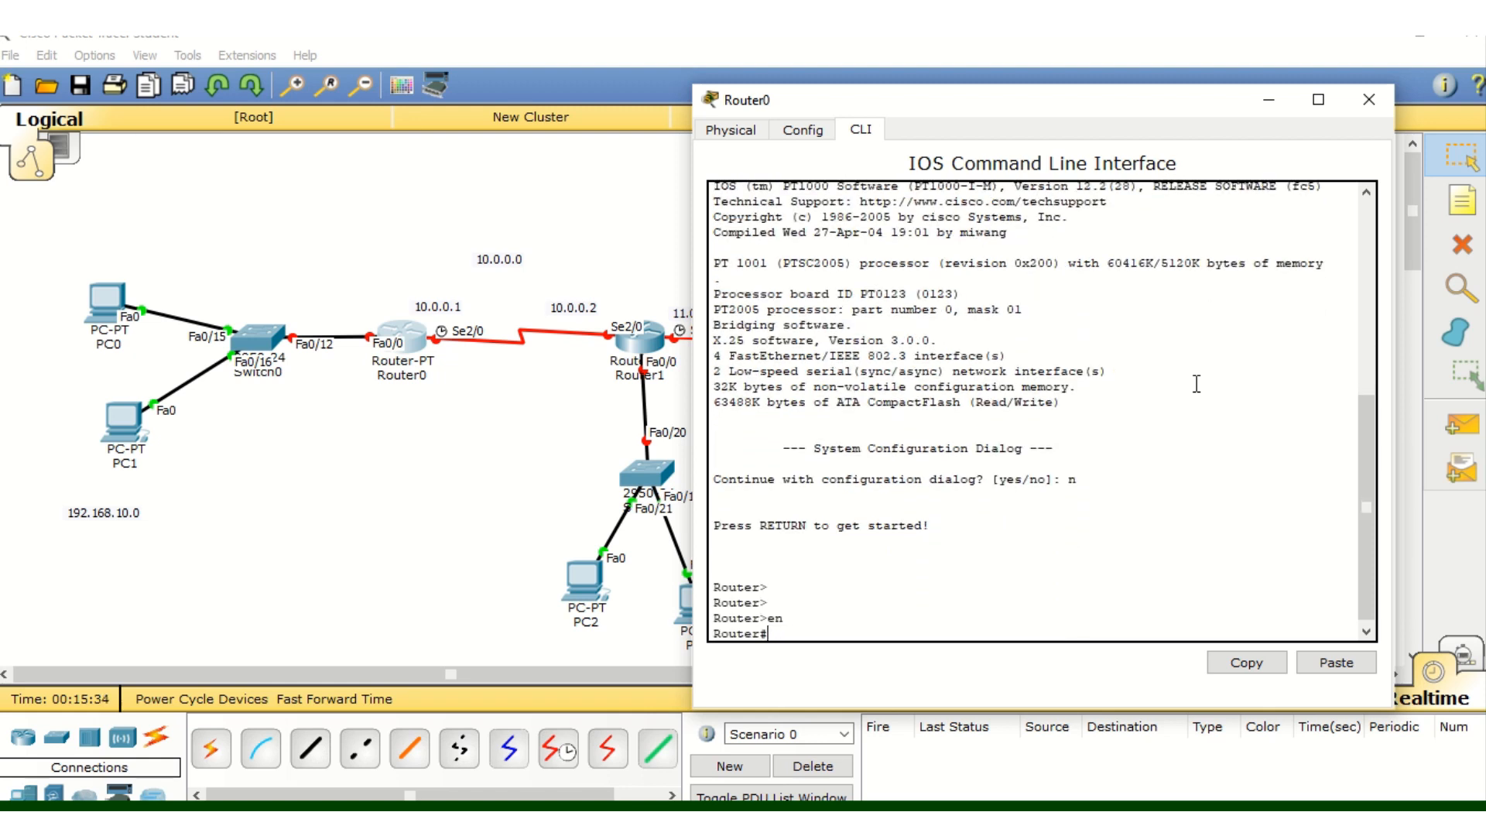
text(confi)
text(g t)
key(Return)
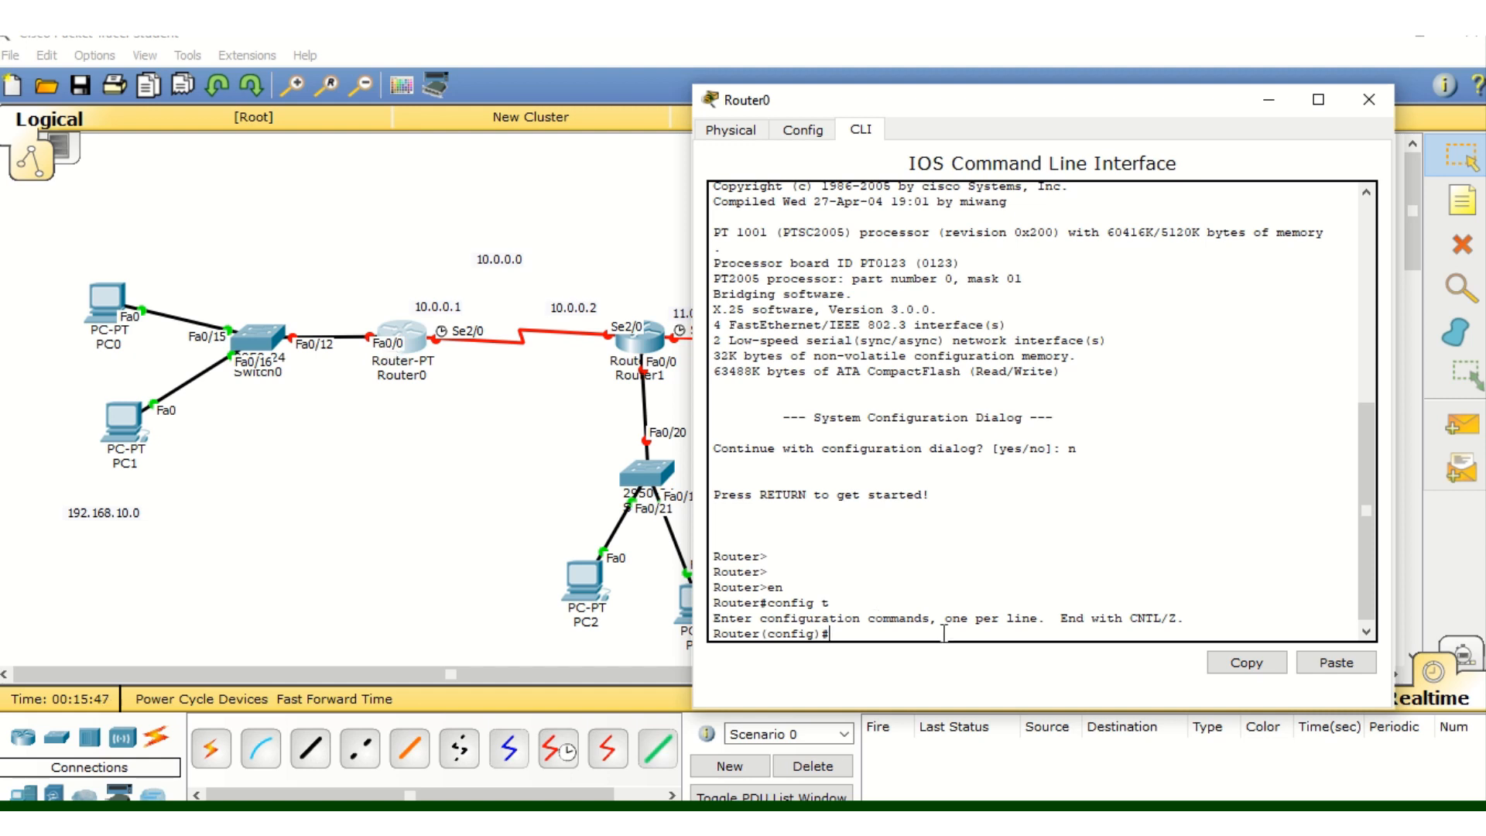
Assign 192.168.10.1 with mask 255.255.255.0 to Router0's interface fa0/0 and enable it with no shut
text(int fa0/0)
key(Return)
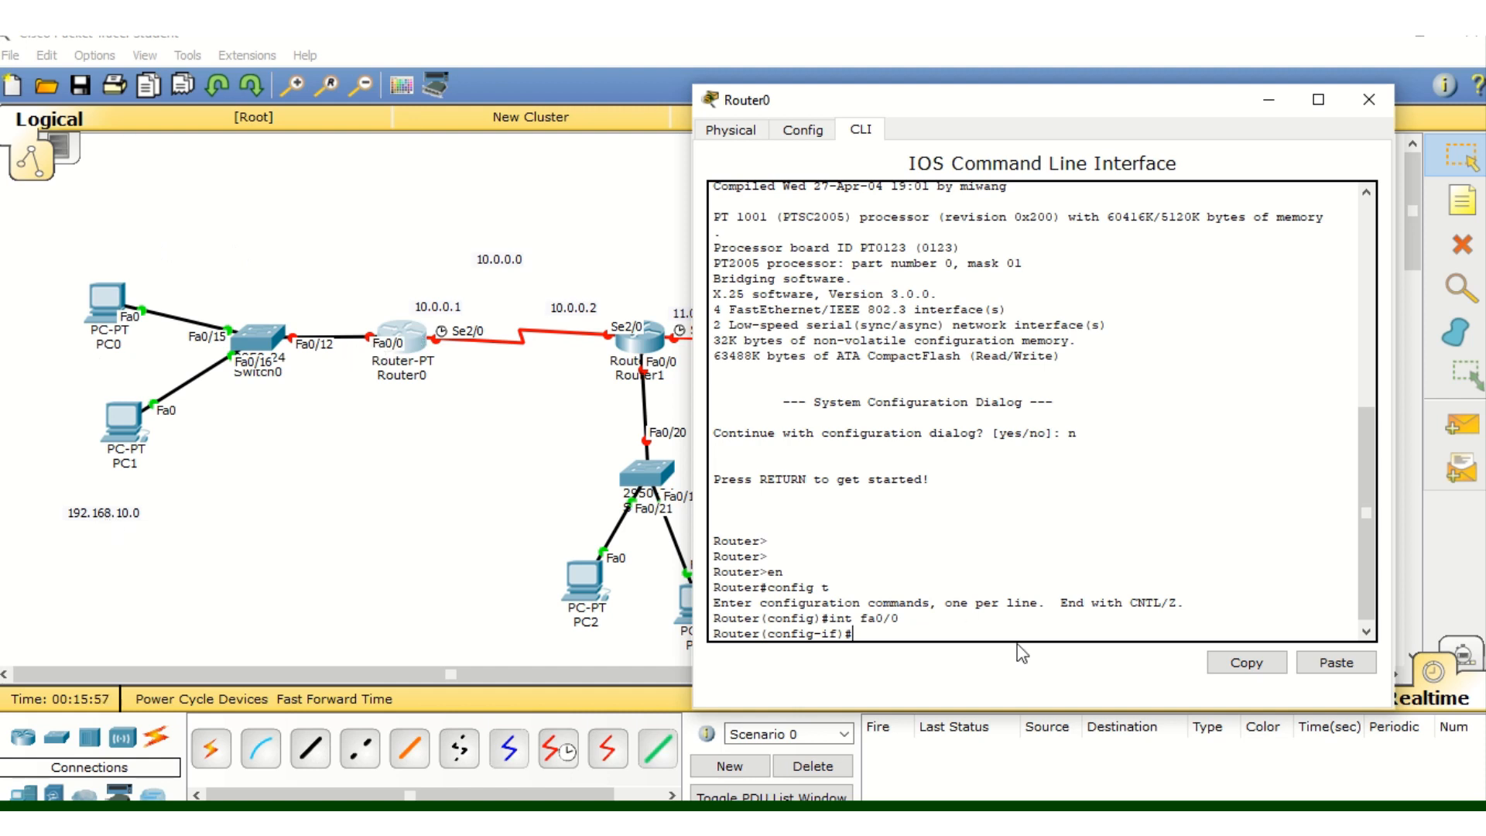
text(ip address)
text(192.168.10)
text(.1 255.255)
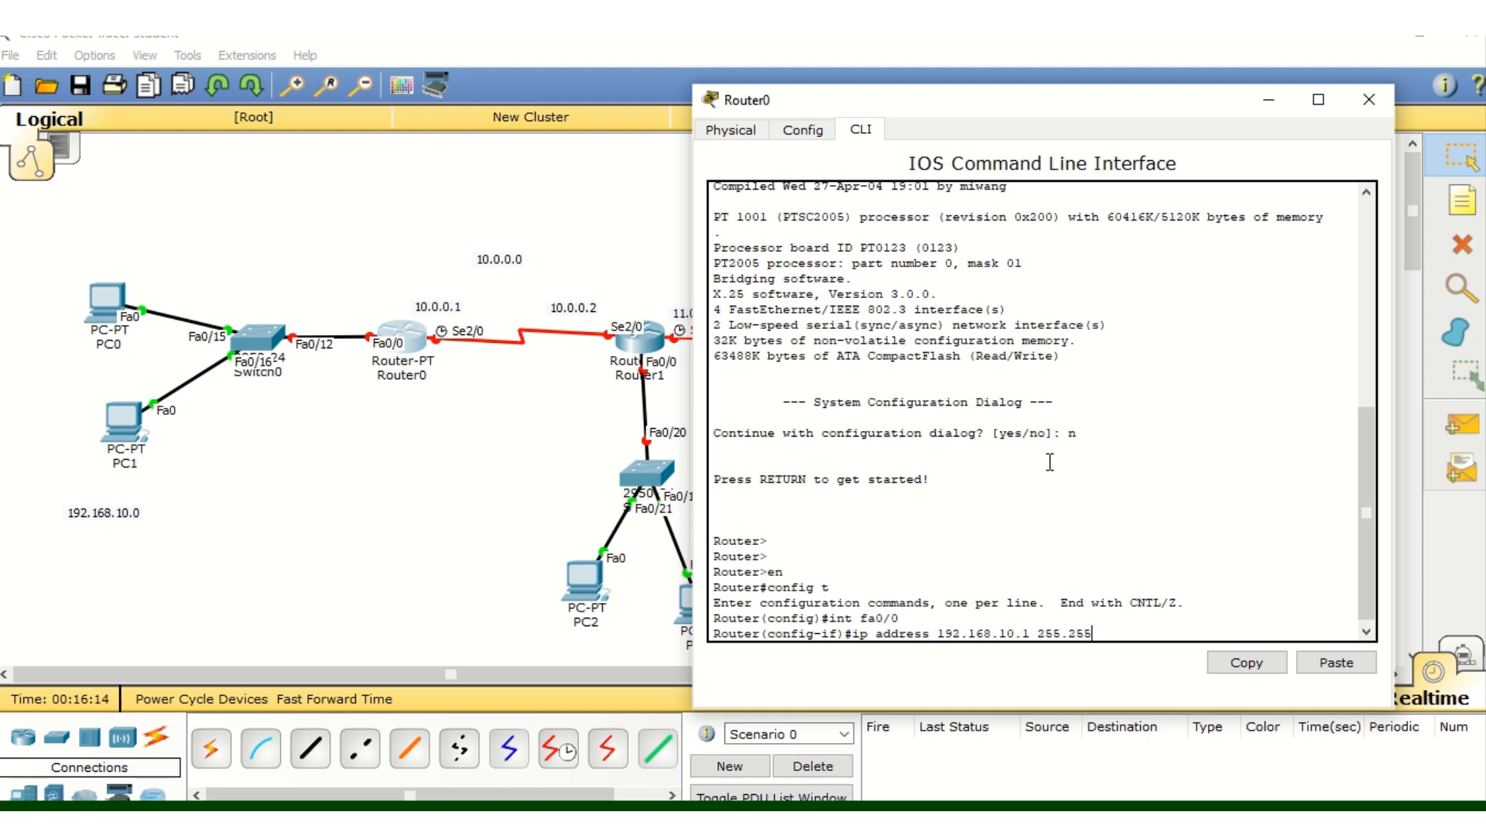
text(.255.)
key(BackSpace)
key(Return)
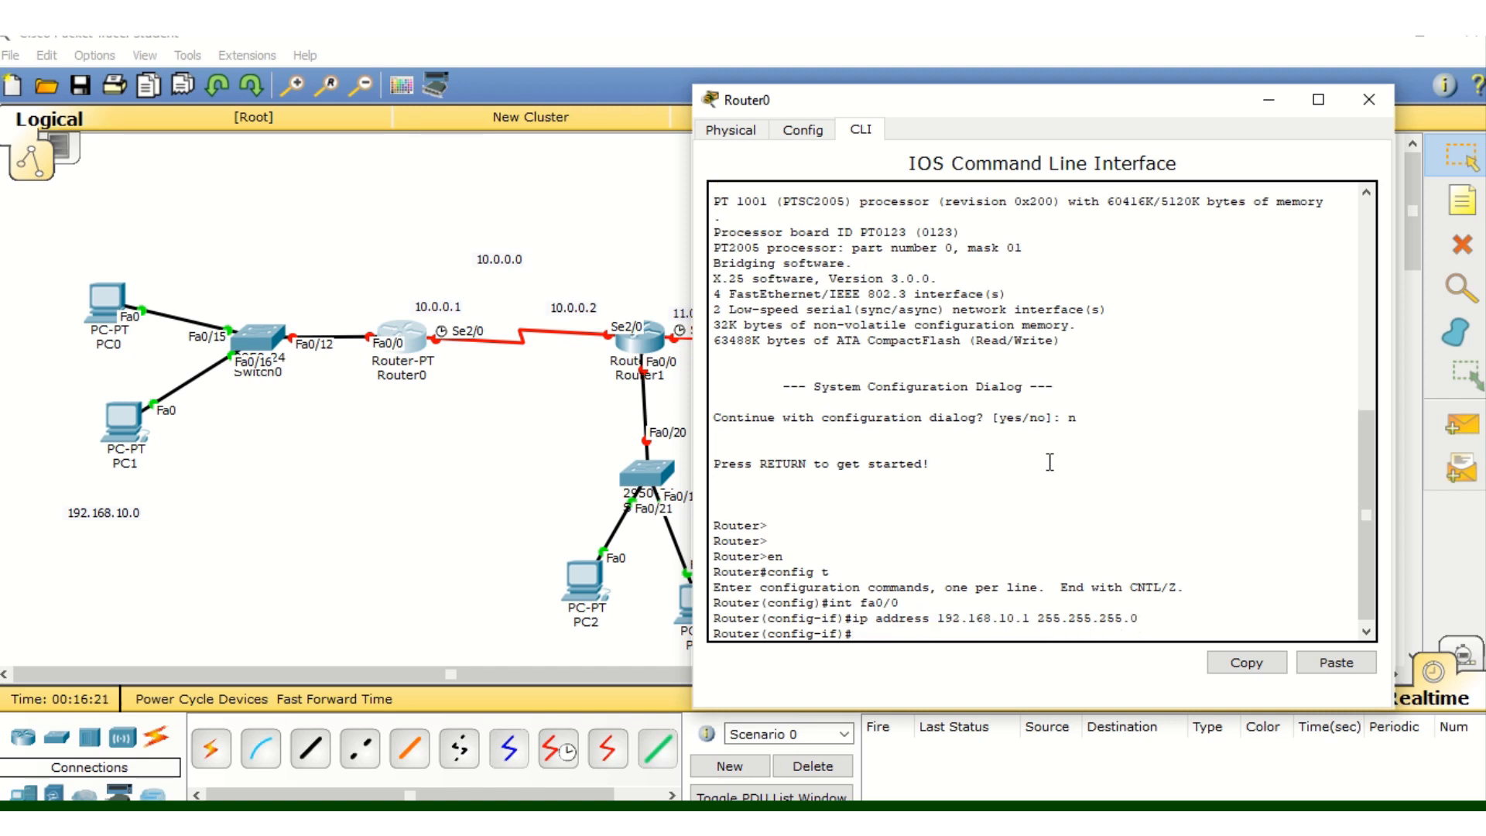
text(no shut)
key(Return)
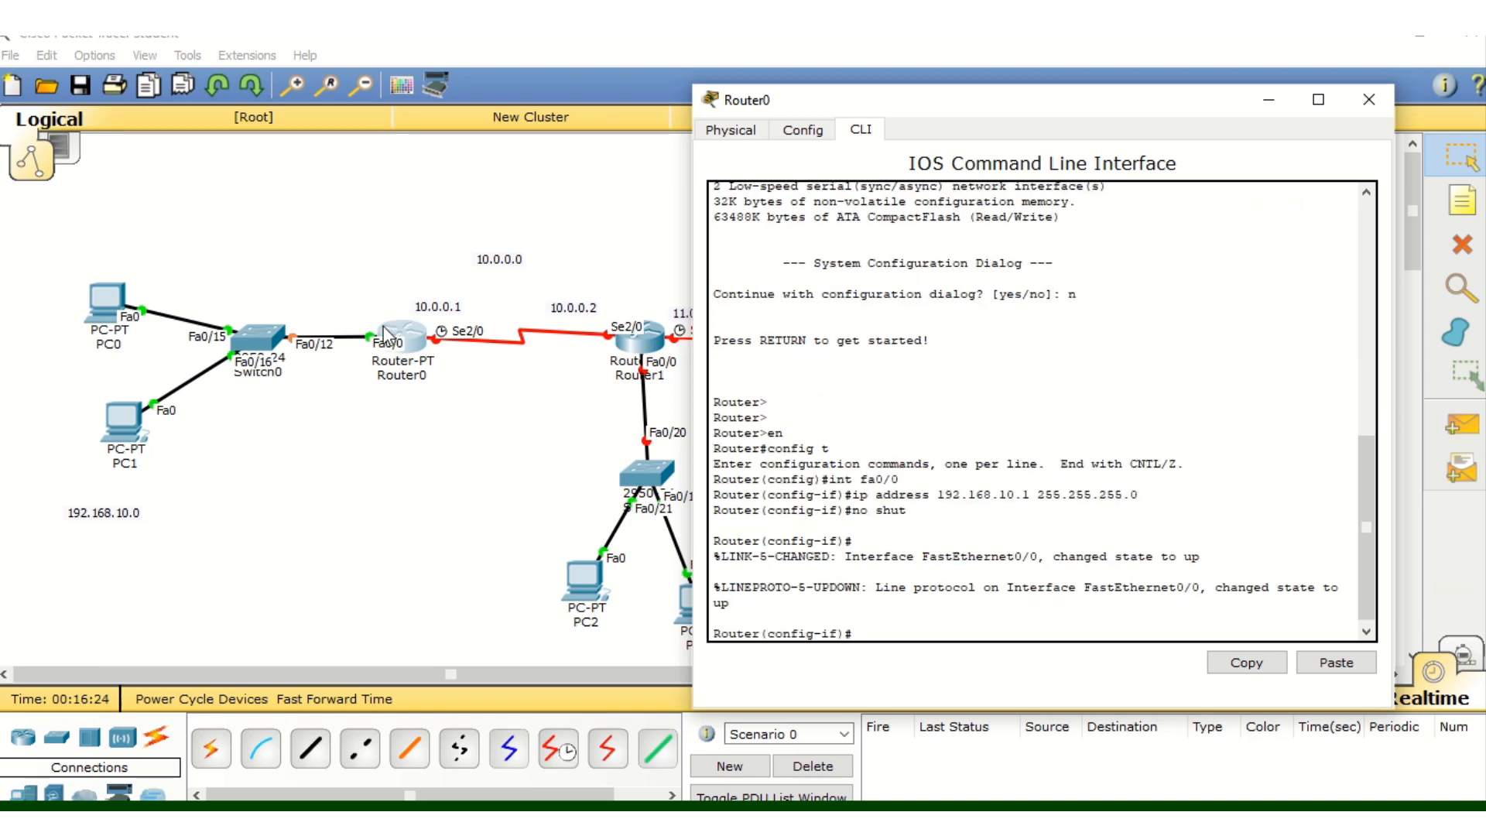
Close Router0's window and open Router1's IOS command line, keeping the left part of the topology in view
click(1369, 99)
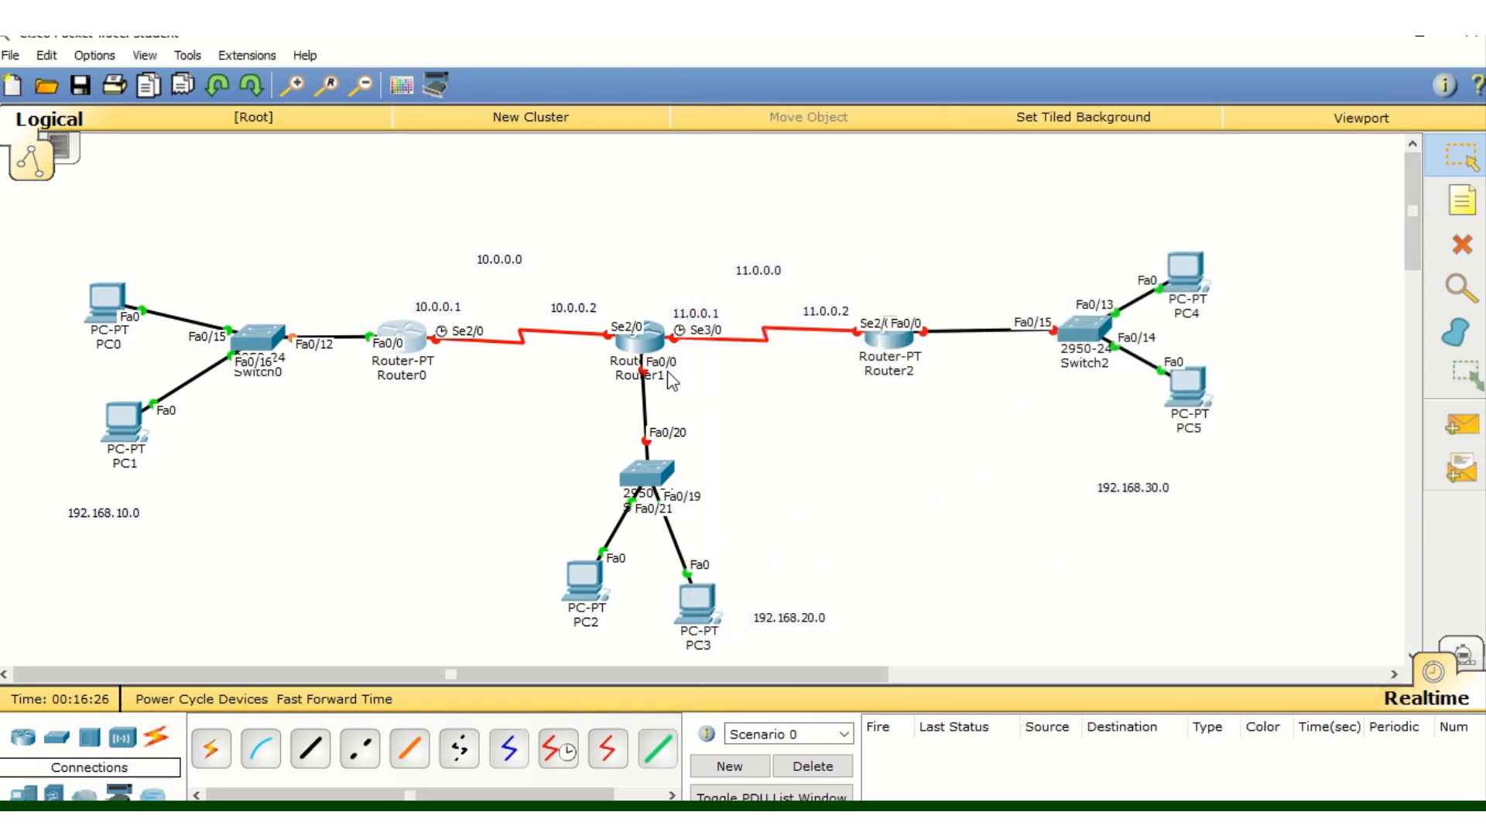
click(639, 337)
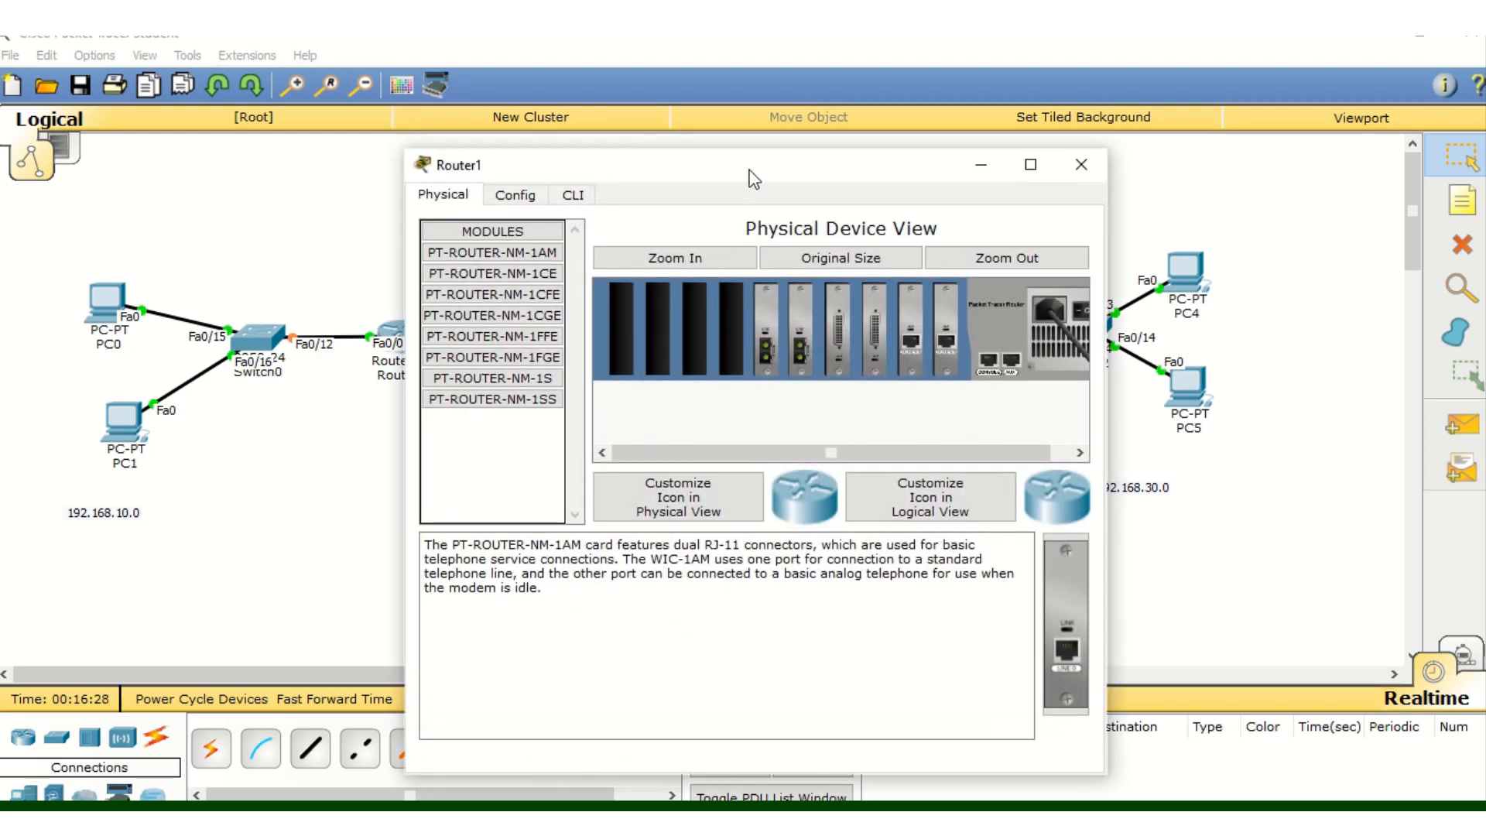
drag(749, 170, 1100, 107)
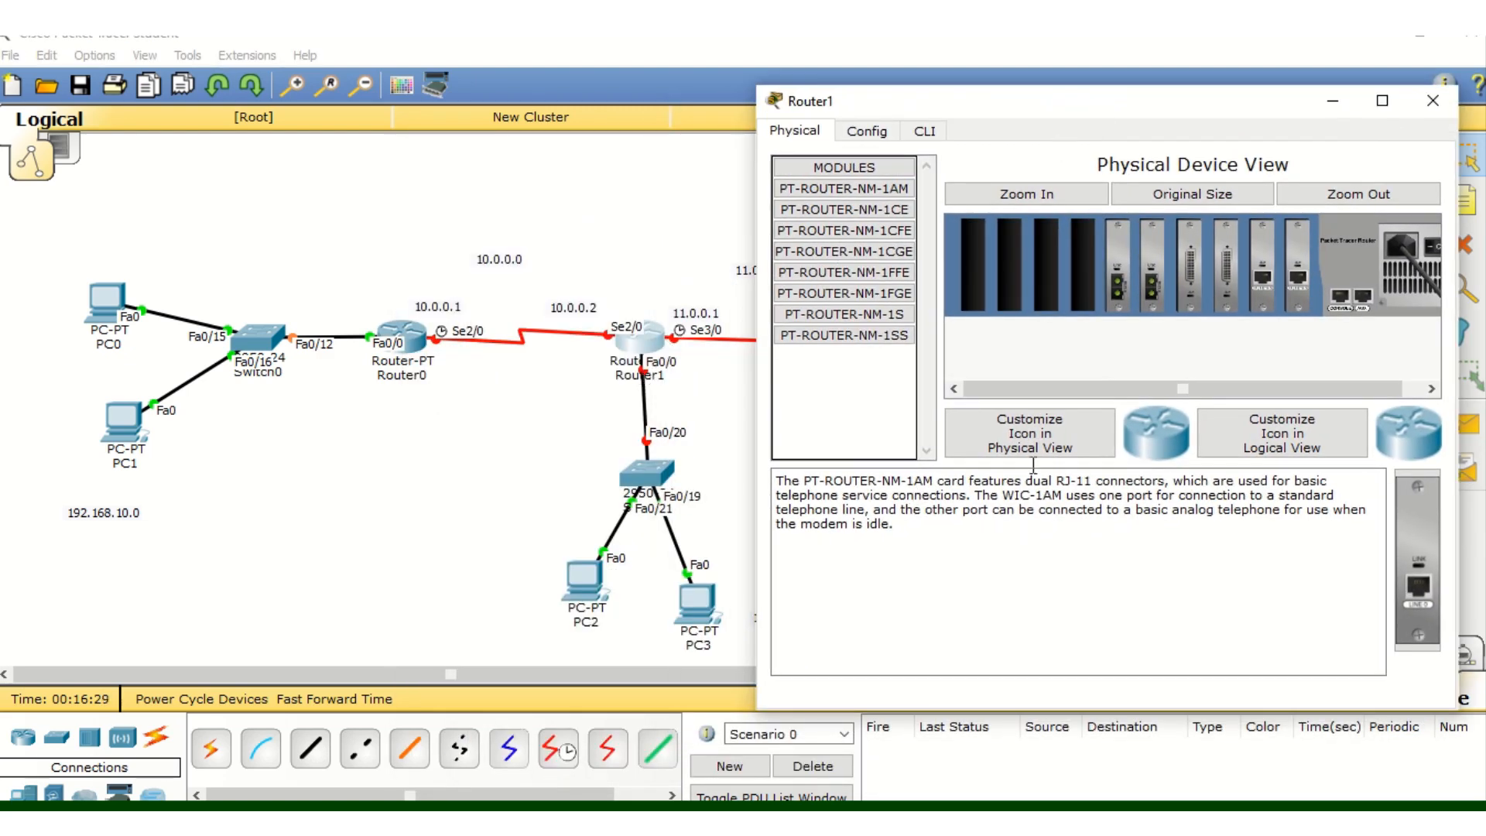
click(928, 136)
Decline Router1's initial configuration dialog and enter global configuration mode with en and config t
text(n)
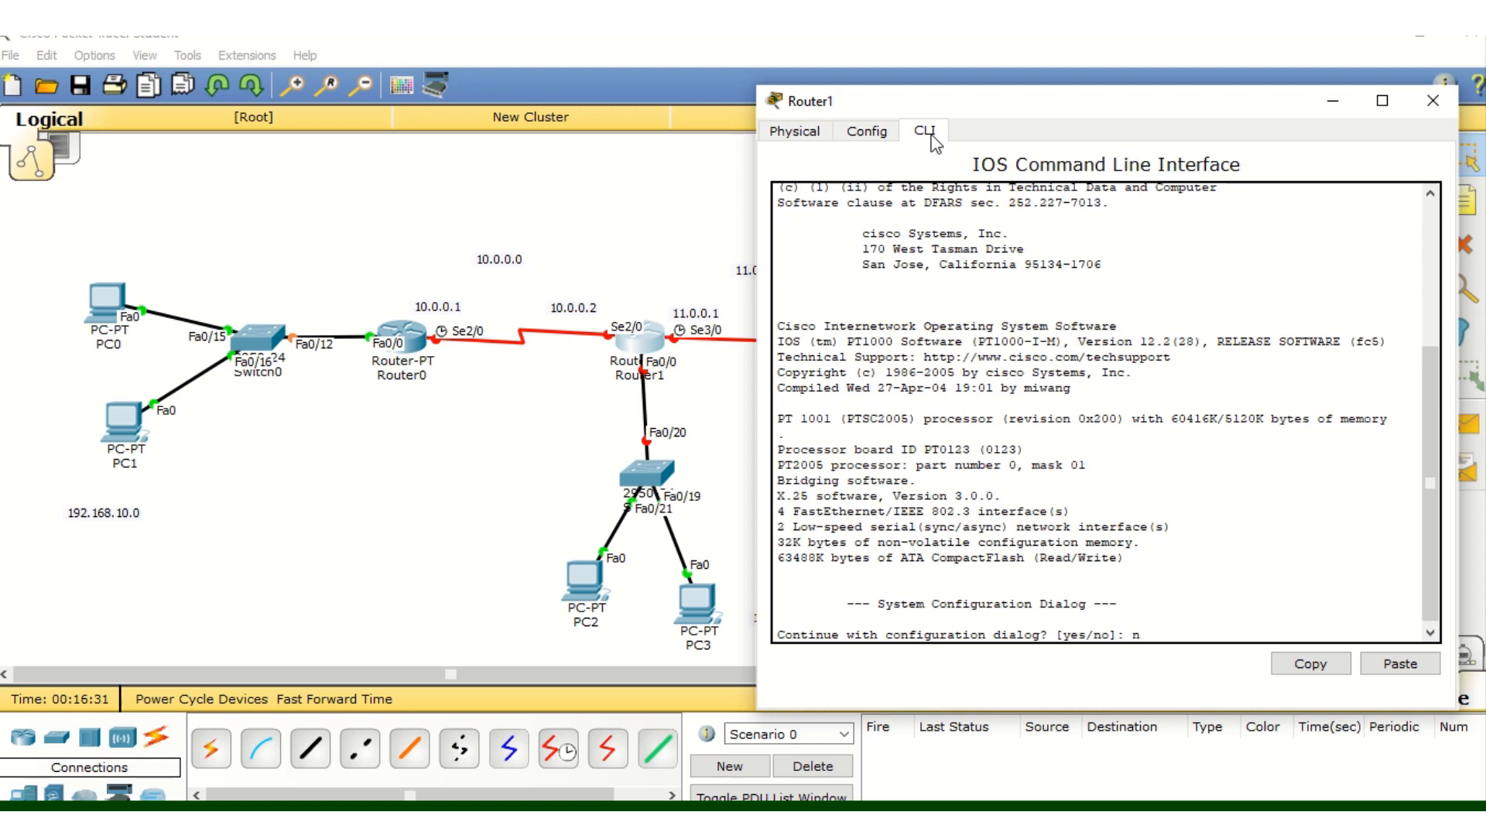
key(Return)
key(Return)
key(Return)
text(en)
key(Return)
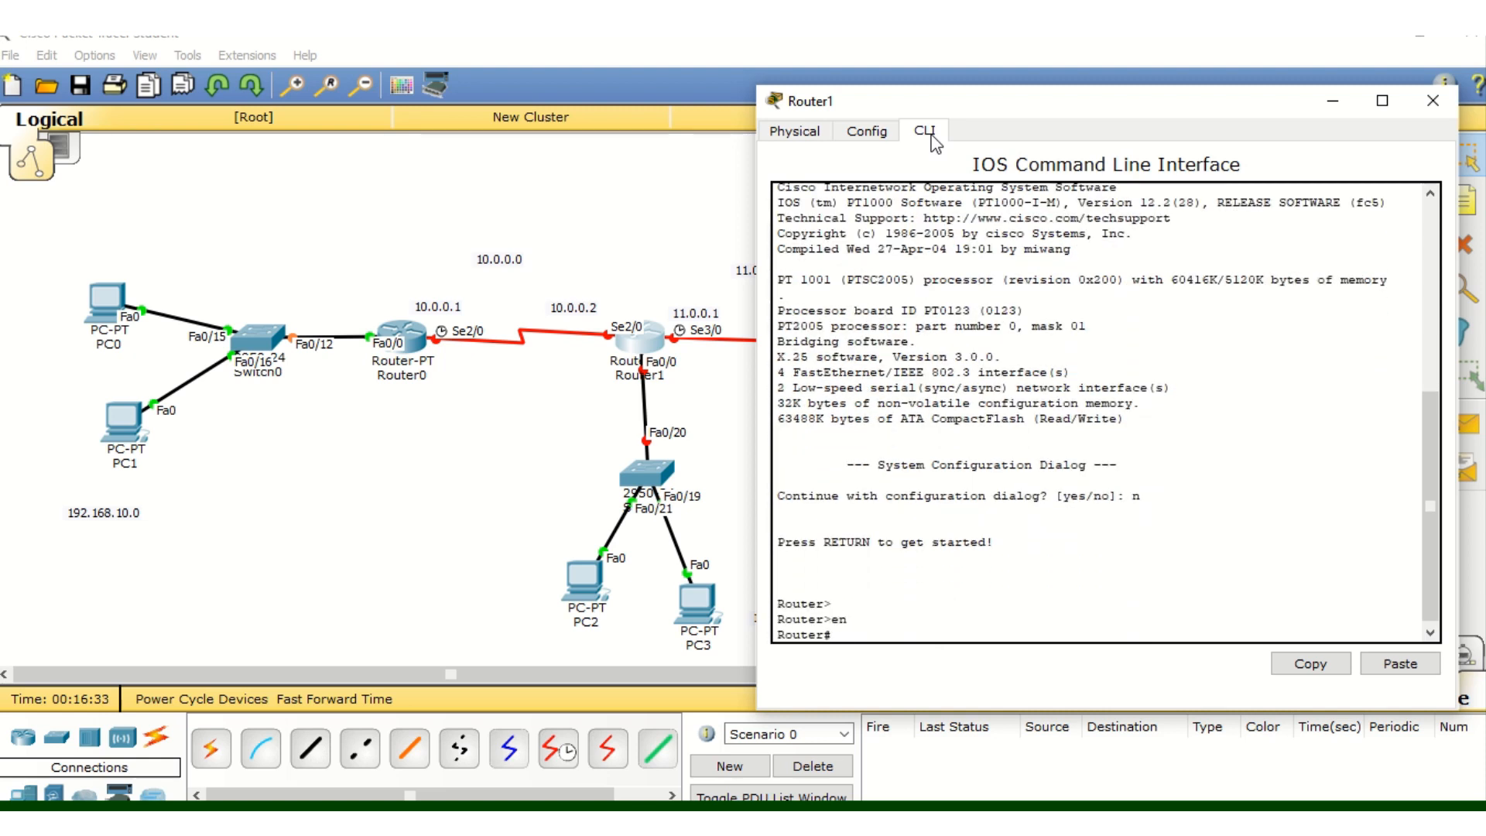
text(config t)
key(Return)
Assign IP address 192.168.20.1 with mask 255.255.255.0 to Router1's interface fa 0/0
text(int )
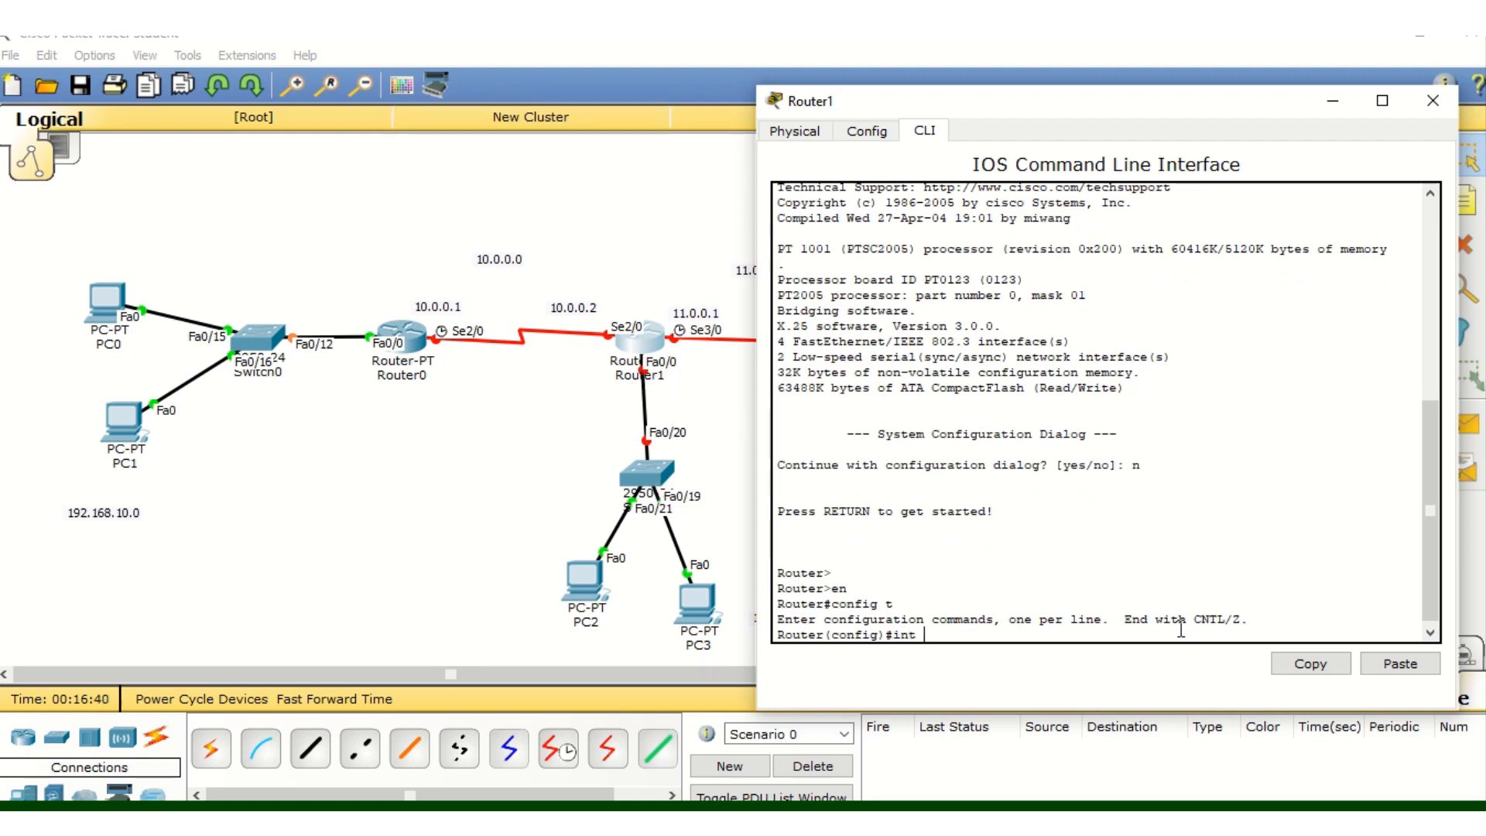
text(fa 0/0)
key(Return)
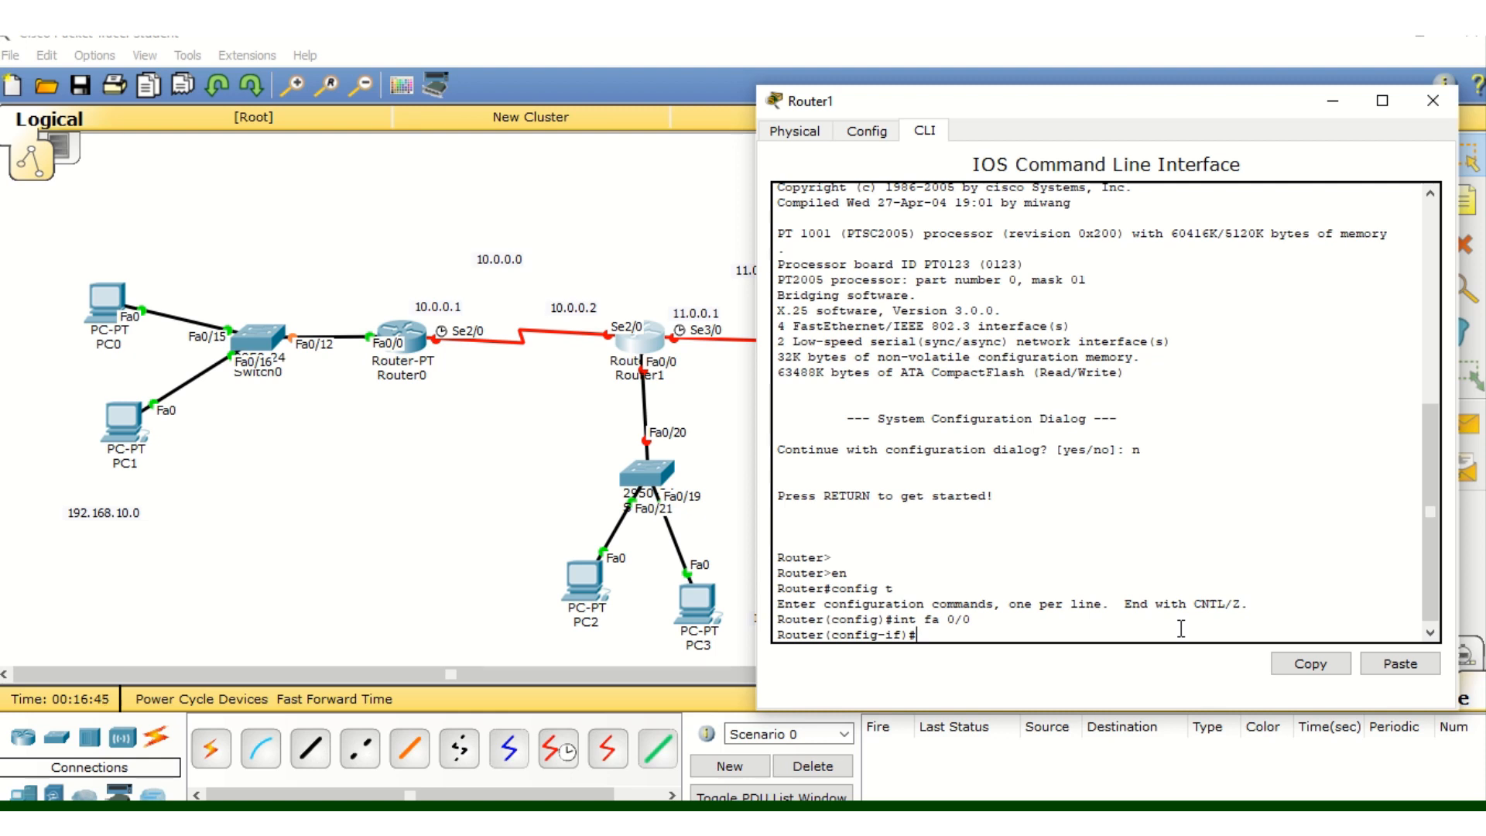
text(ip address)
key(Right)
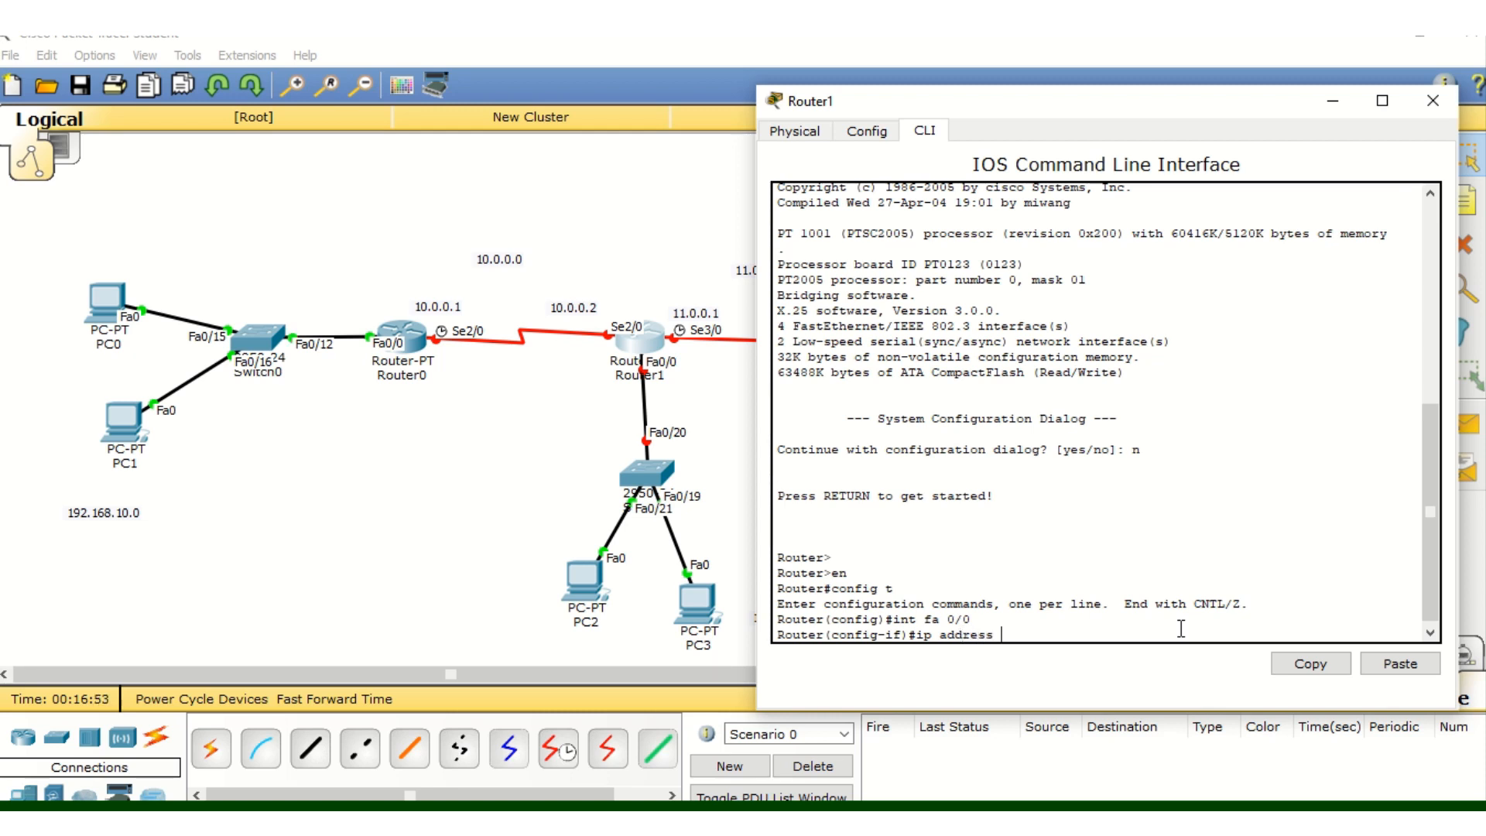
text(192.168.20.1 255.255.255.0)
key(Return)
Enable Router1's interface fa 0/0 with no shut and exit to global configuration mode
text(no hut)
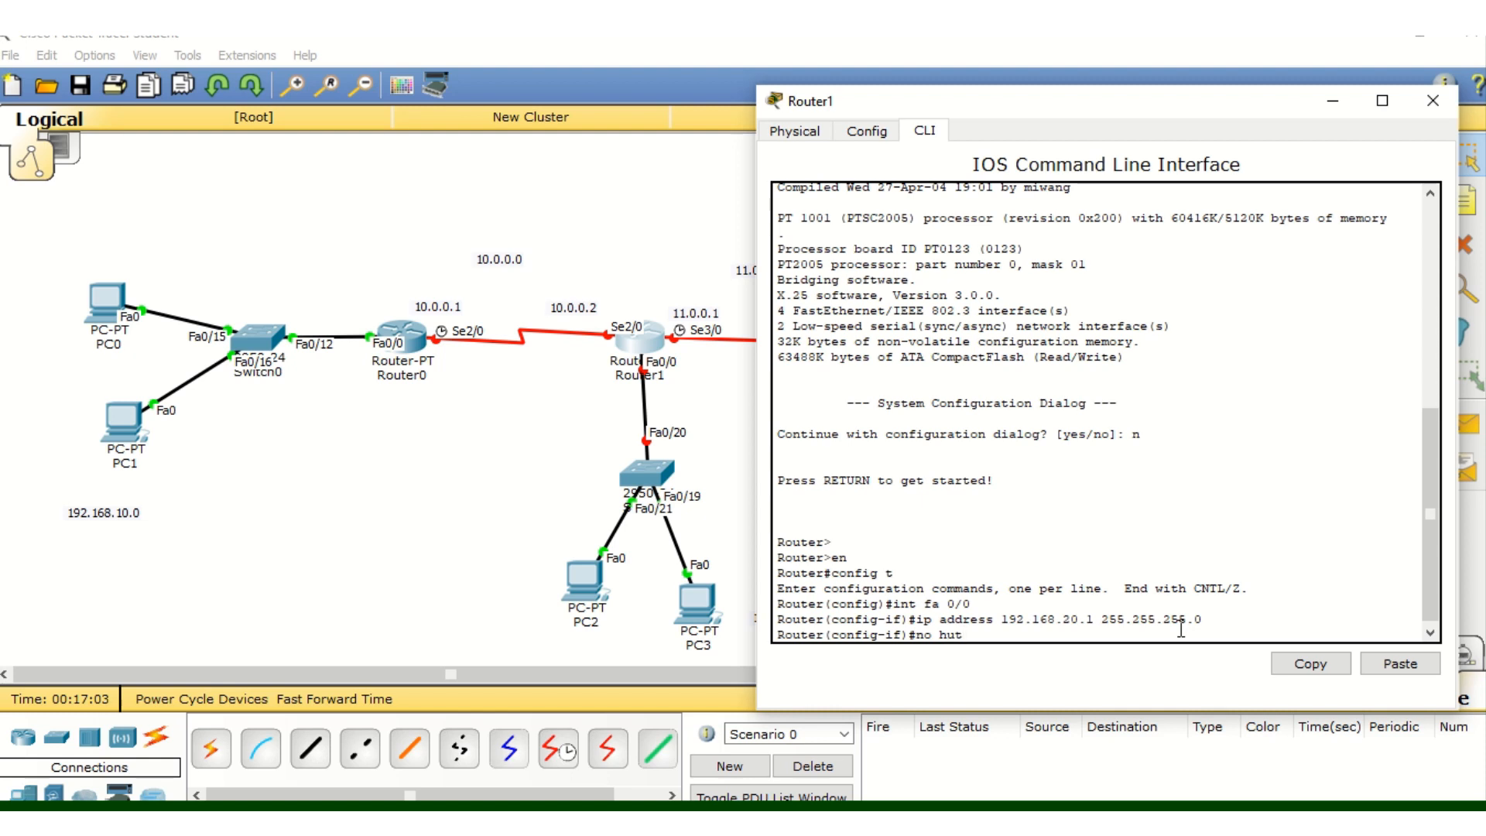
key(BackSpace)
key(BackSpace)
text(shut)
key(Return)
key(Return)
key(Return)
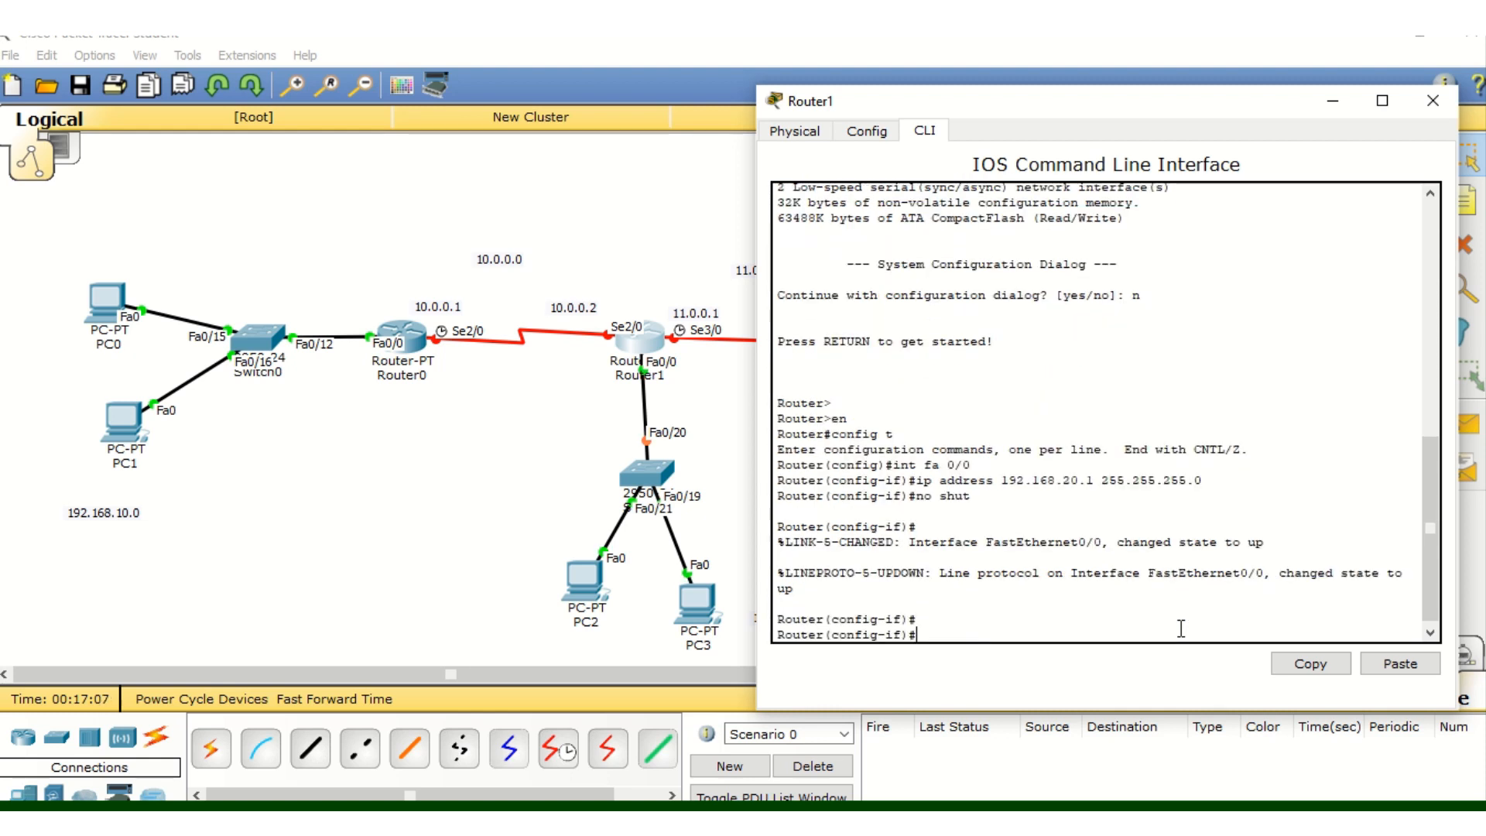
text(exit)
key(Return)
key(Return)
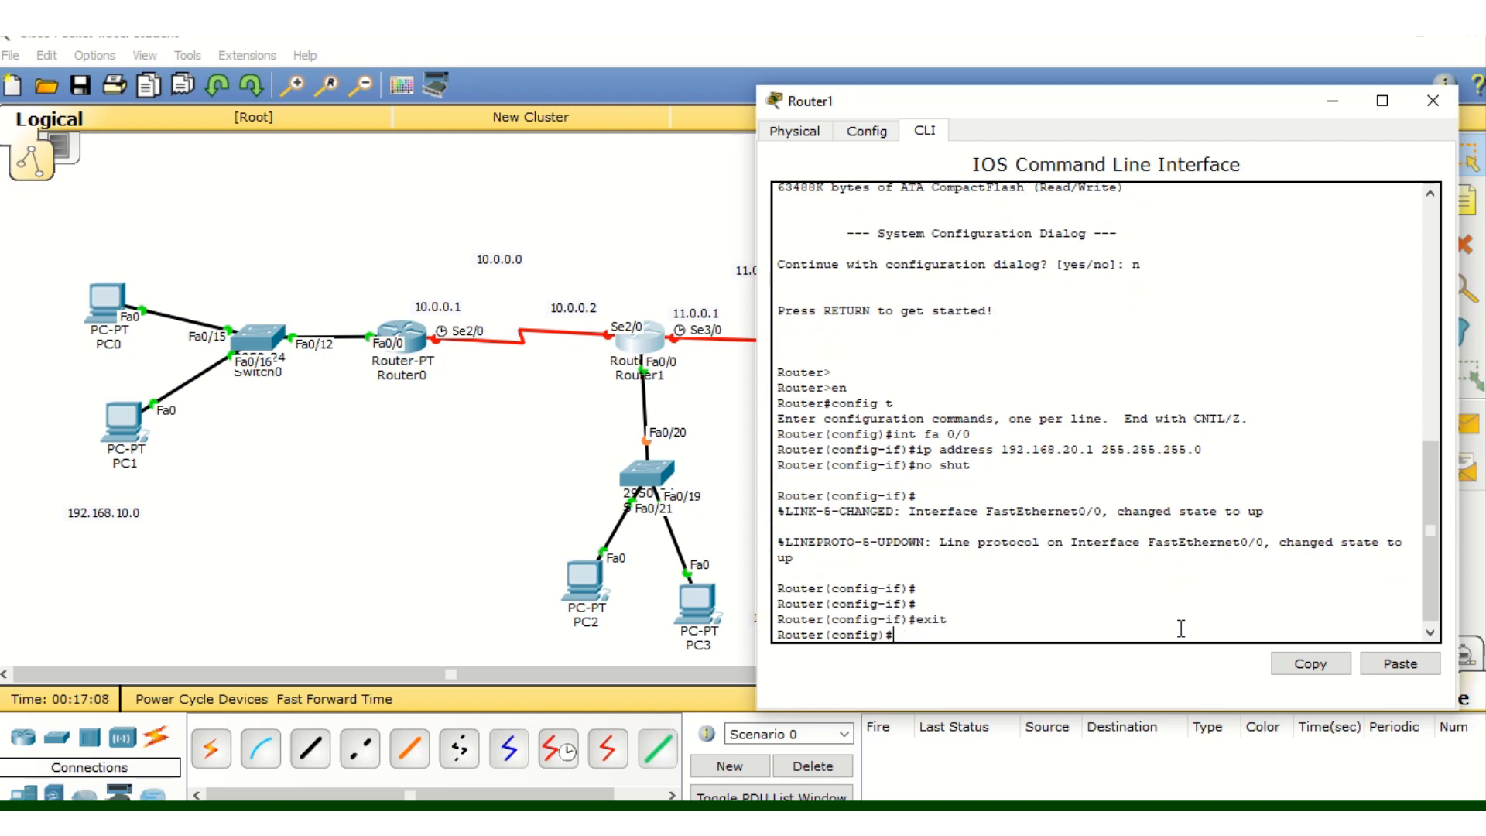
Close Router1's window and open Router2's IOS command line, keeping Router2 and its LAN in view
click(1431, 103)
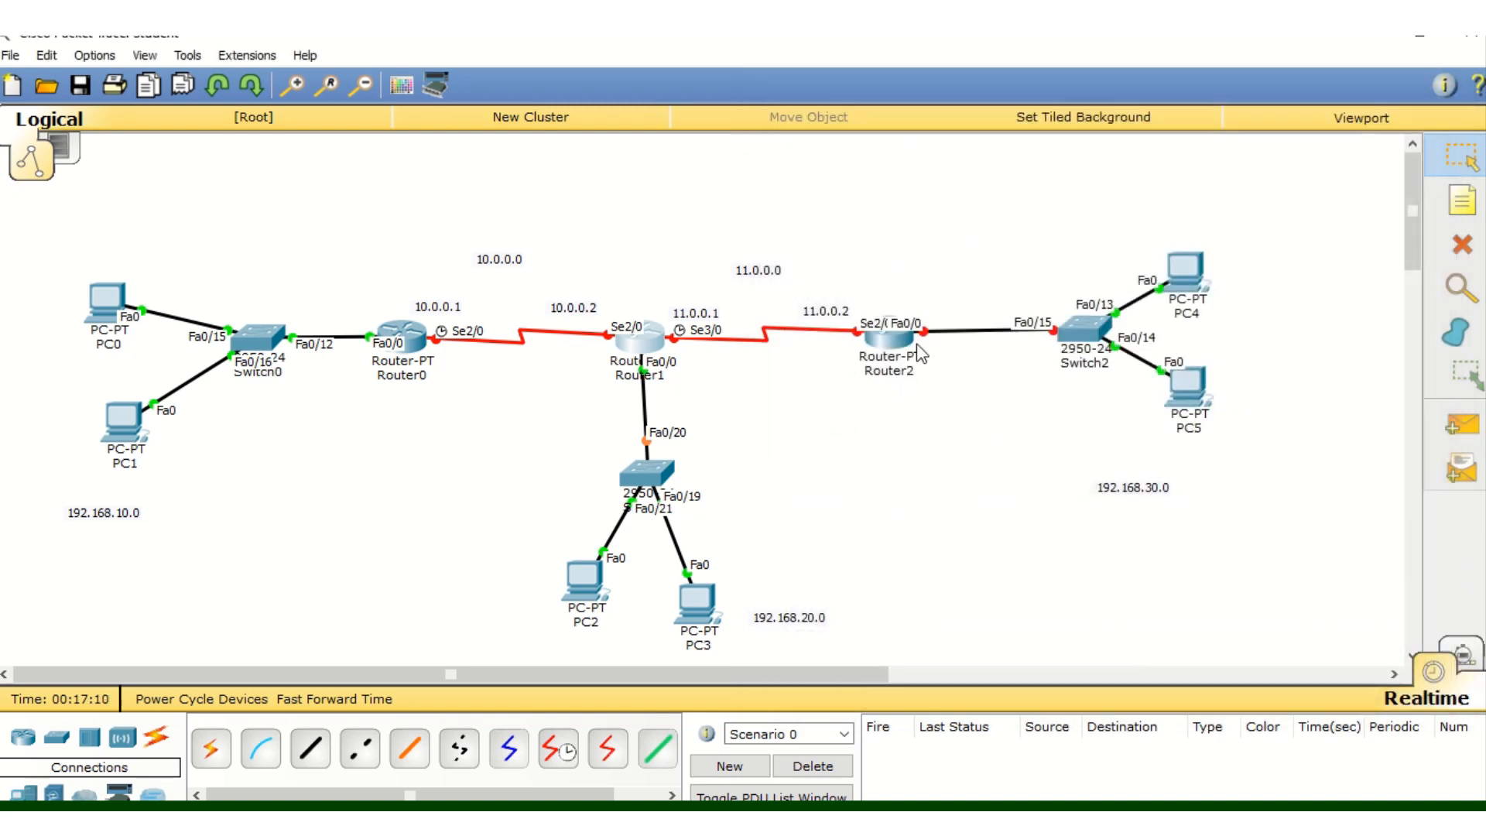
click(901, 348)
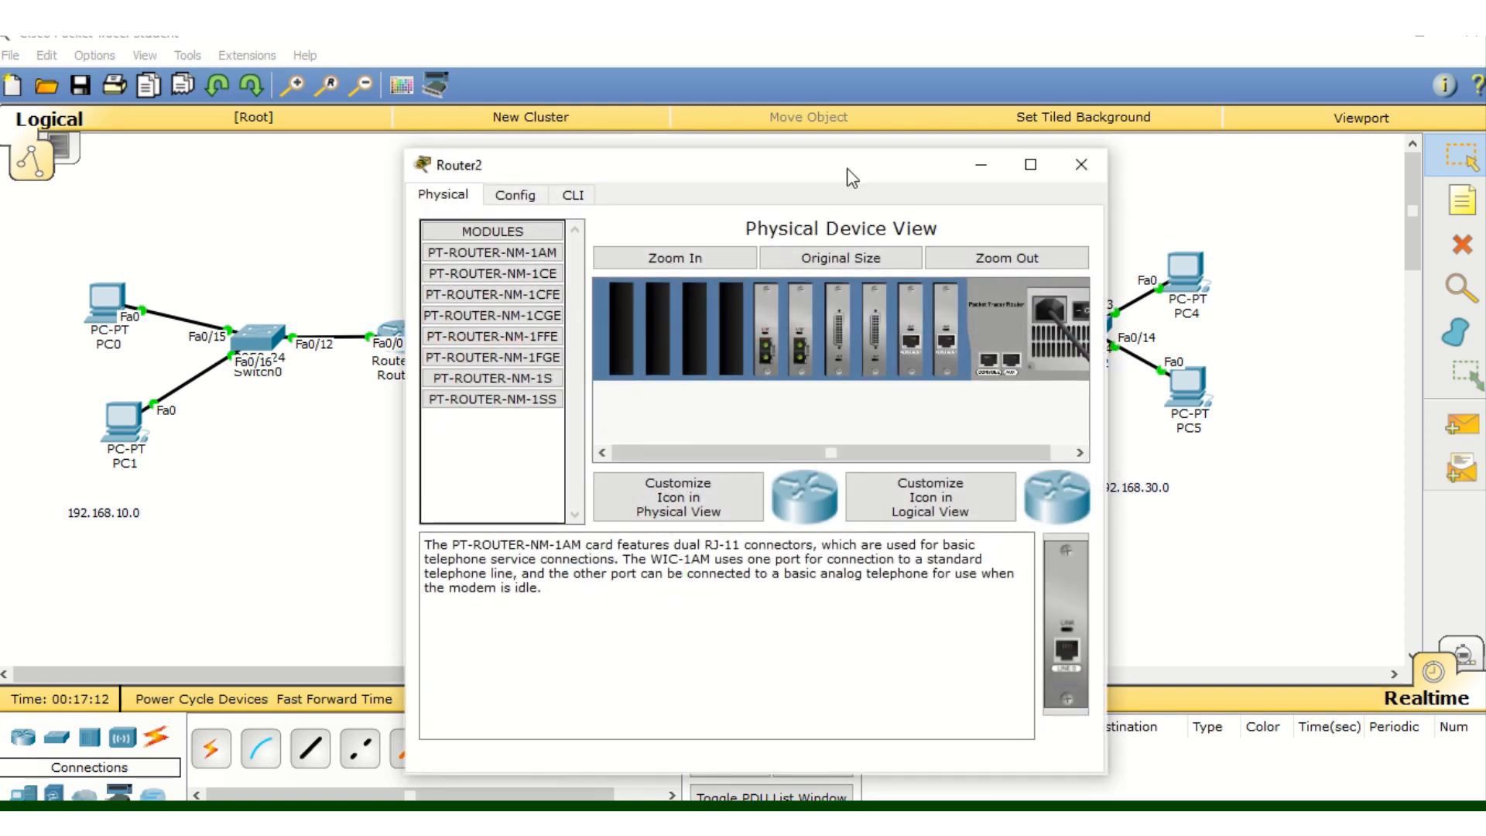
drag(838, 175, 513, 123)
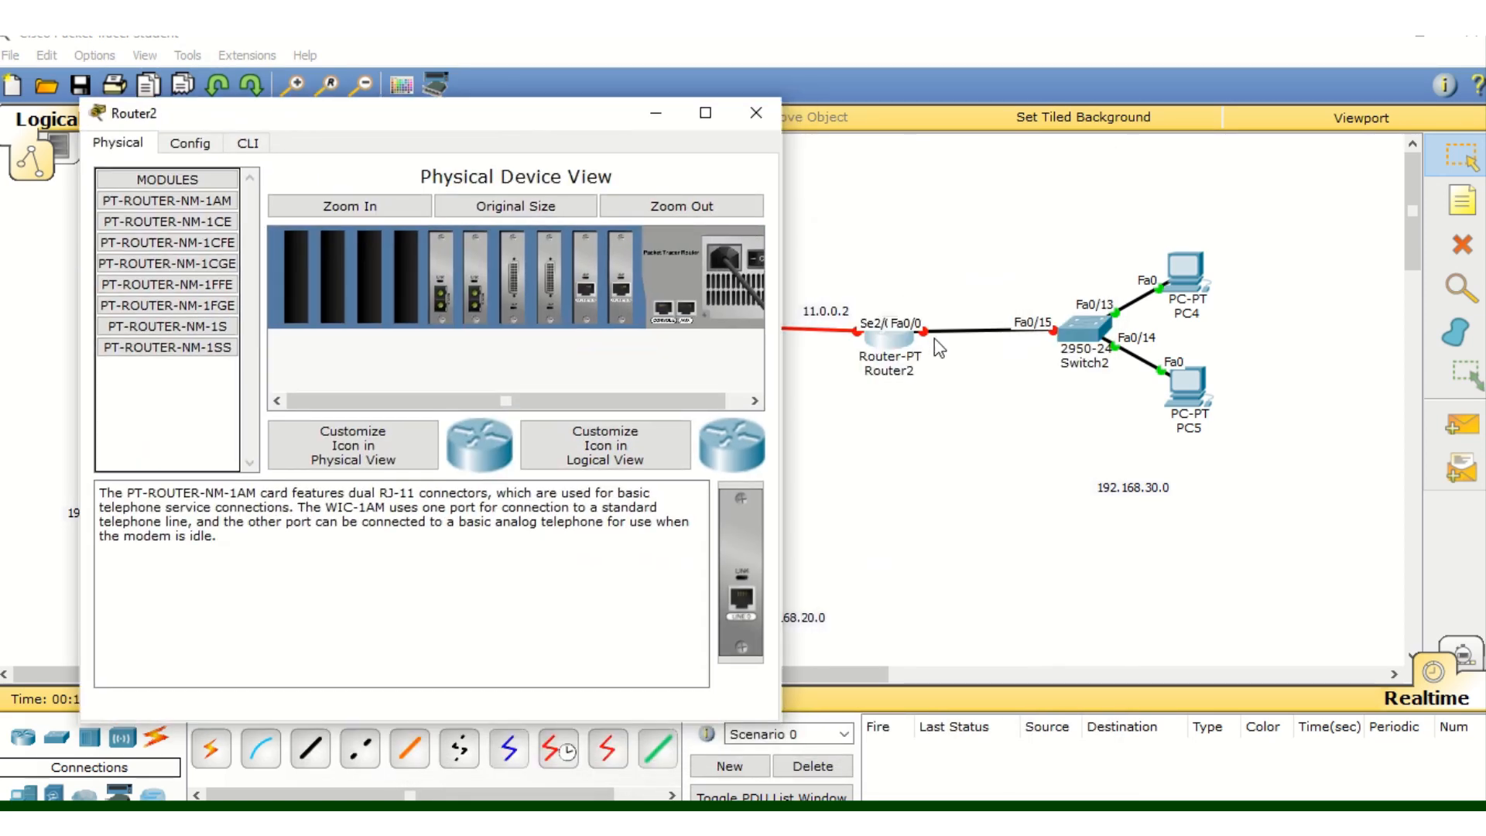
click(248, 143)
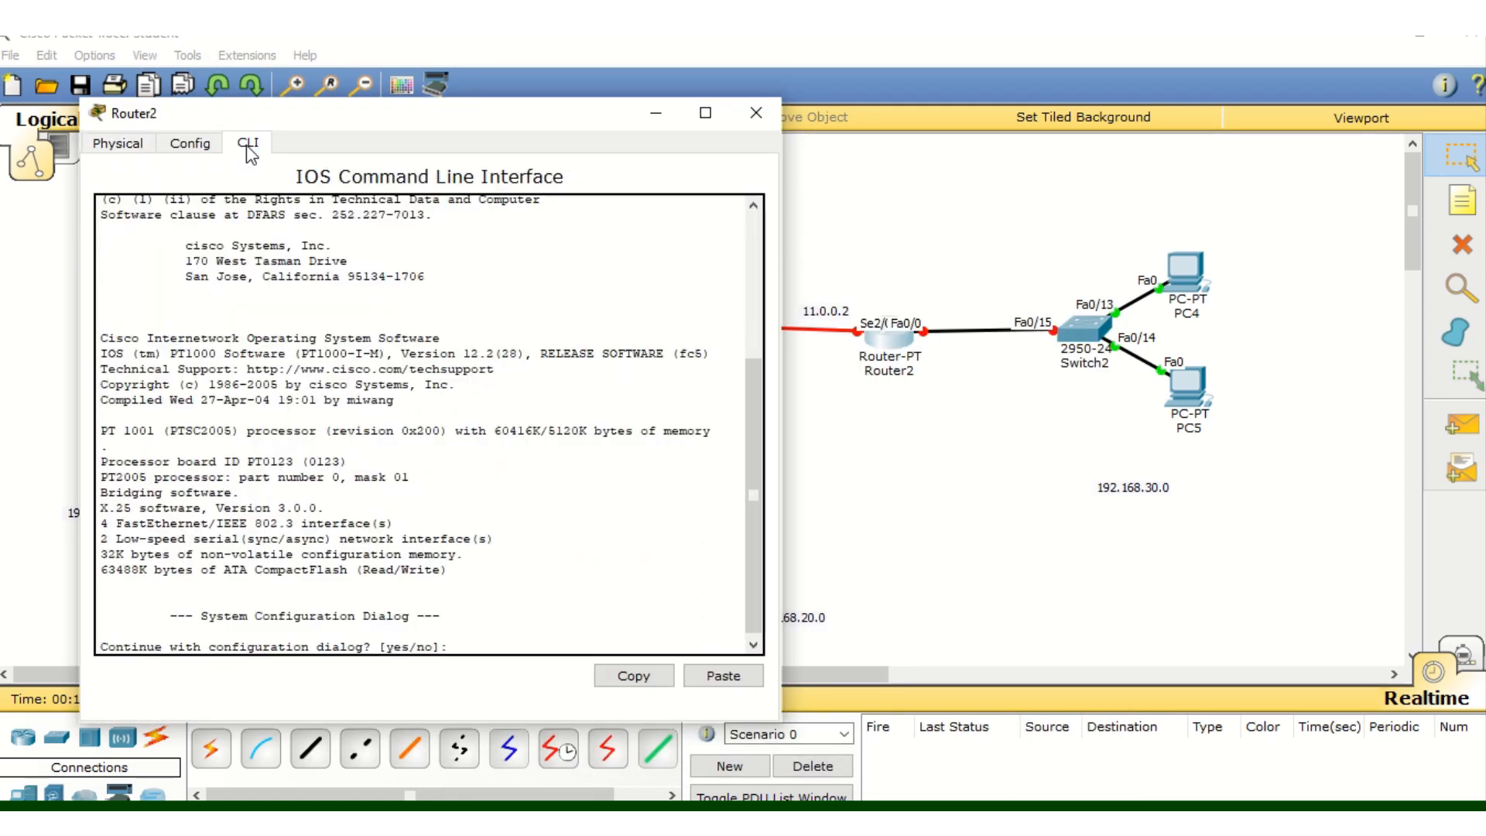
Decline Router2's initial configuration dialog with n and bring up the router's user prompt
key(Return)
key(Return)
key(Return)
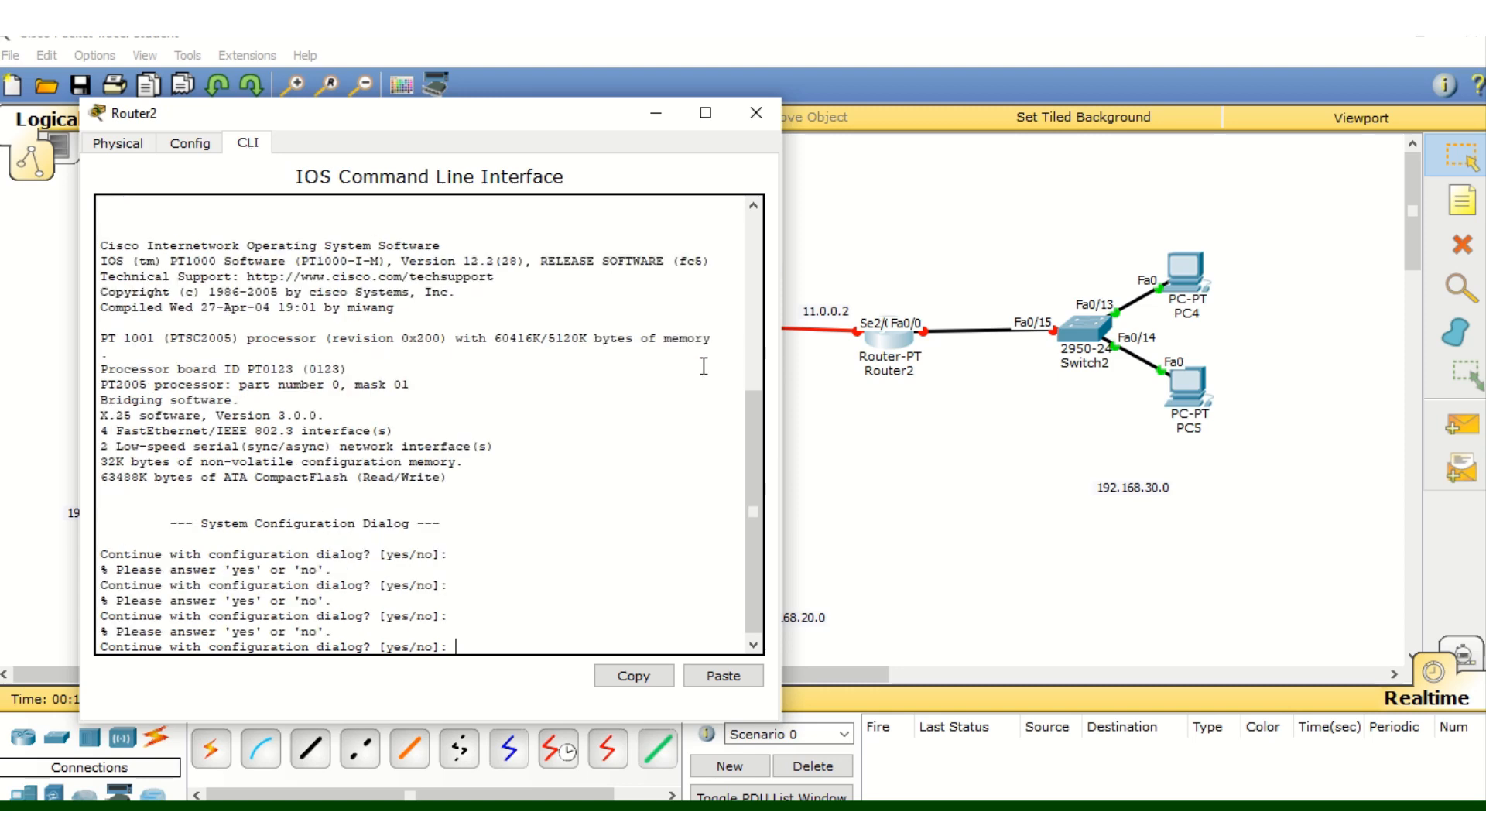
key(Return)
text(n)
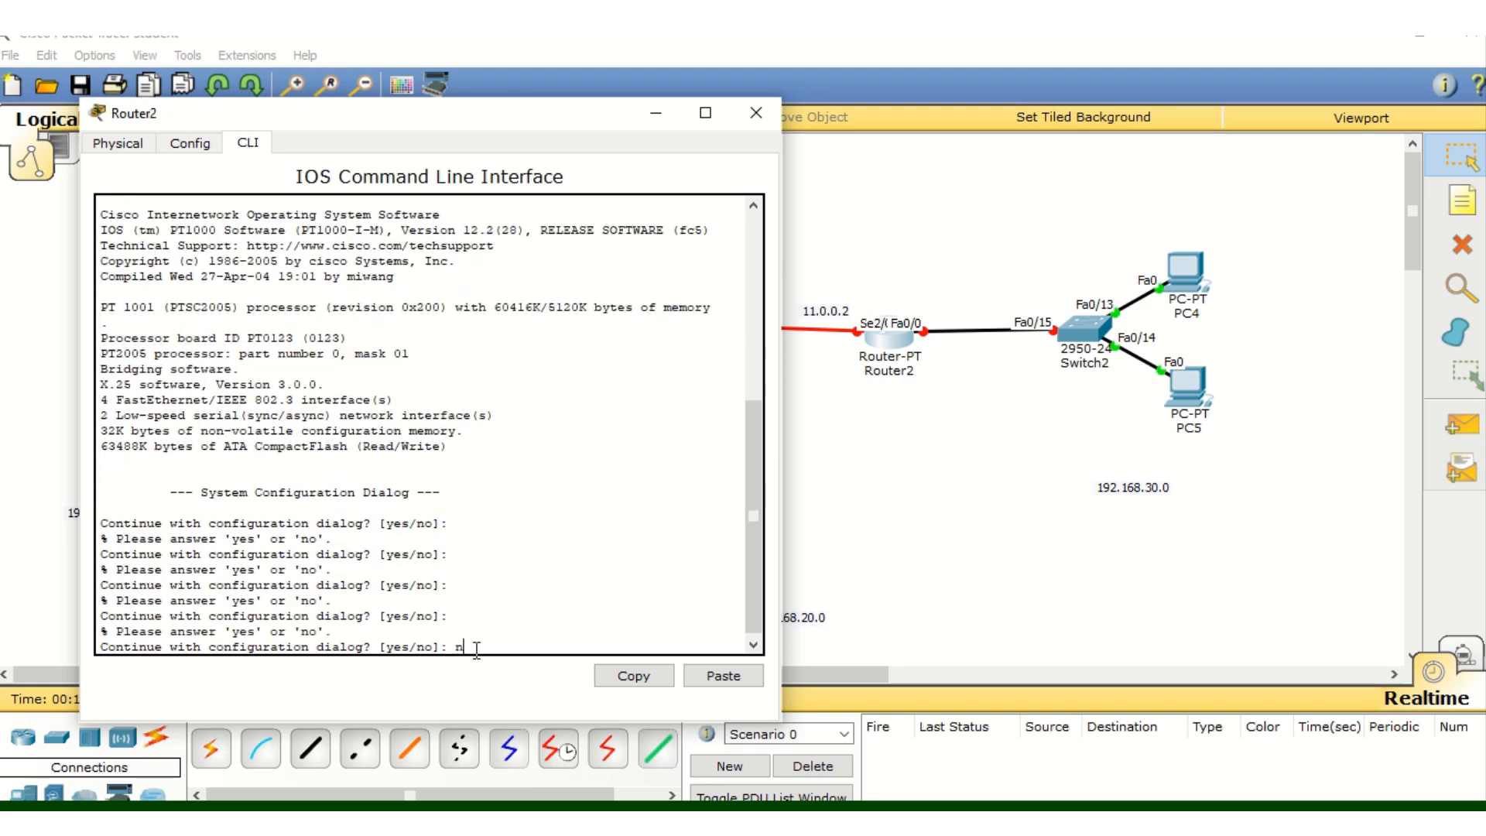
key(Return)
key(Return)
key(Return)
Enter global configuration mode on Router2 with en and config t
text(en)
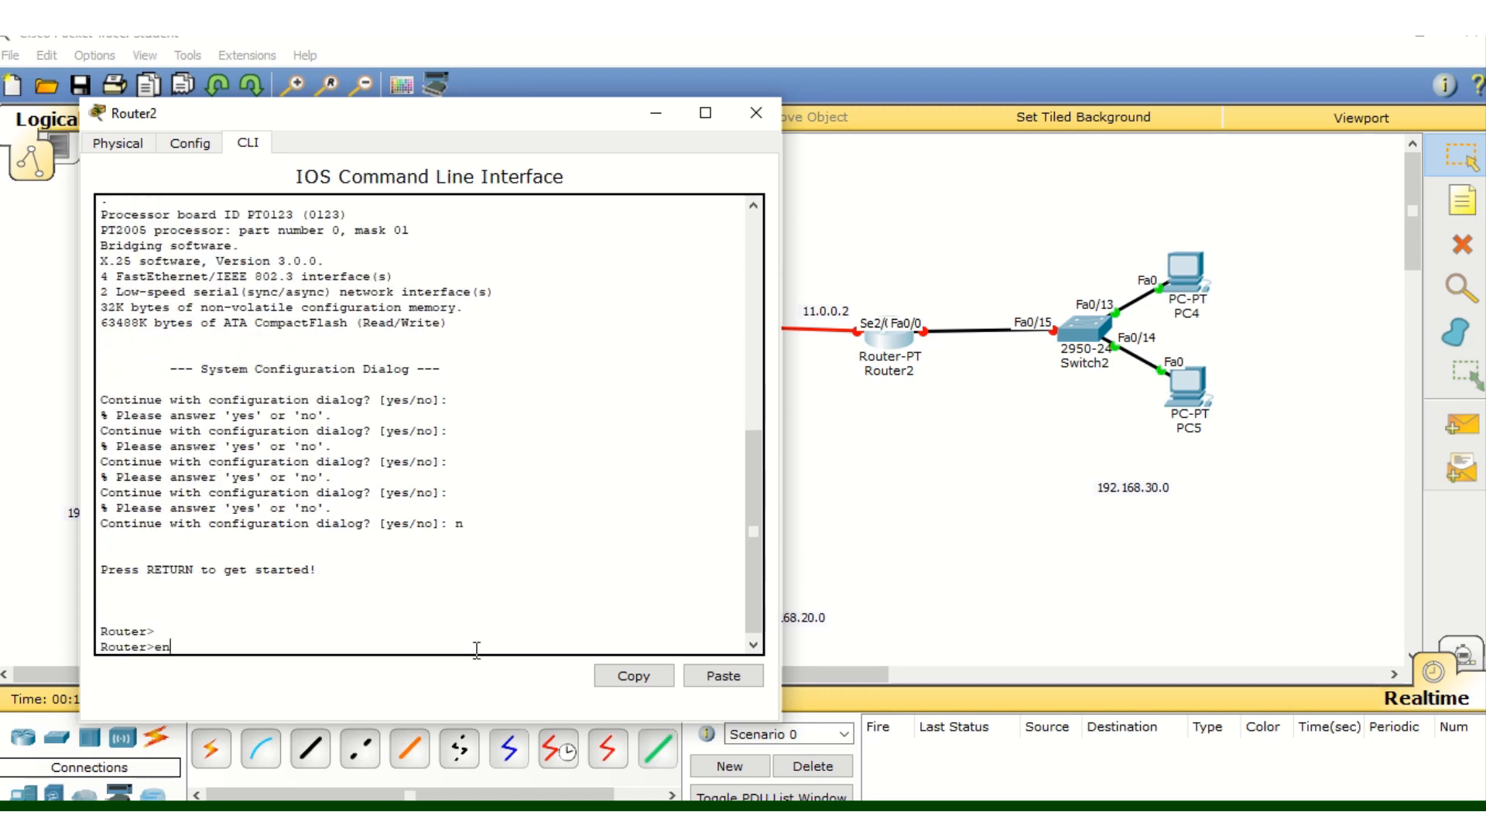
key(Return)
key(Return)
key(Return)
text(c)
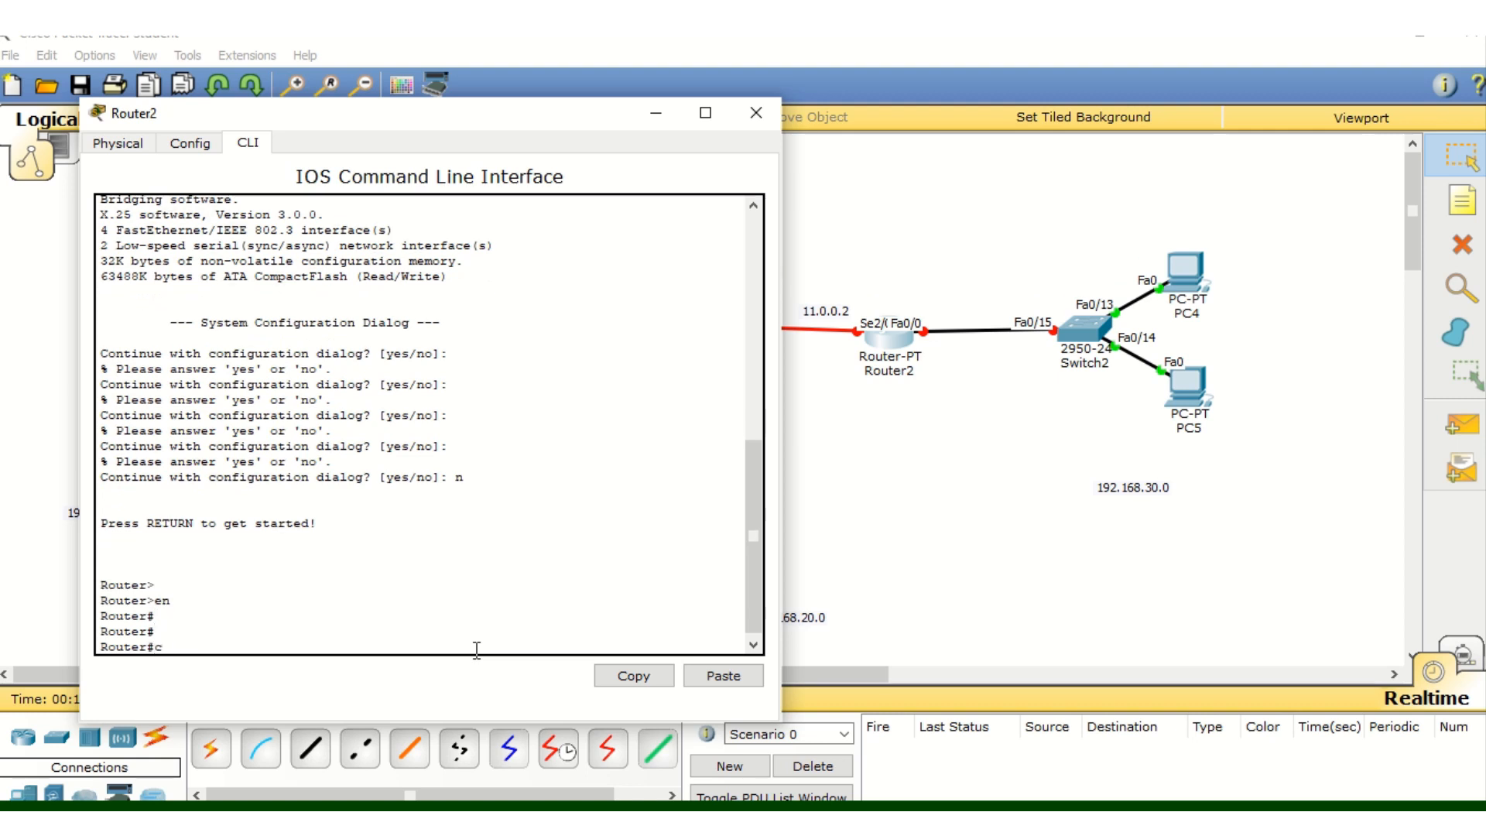
text(onfig t)
key(Return)
Assign IP address 192.168.30.1 with mask 255.255.255.0 to Router2's interface fa 0/0
text(int)
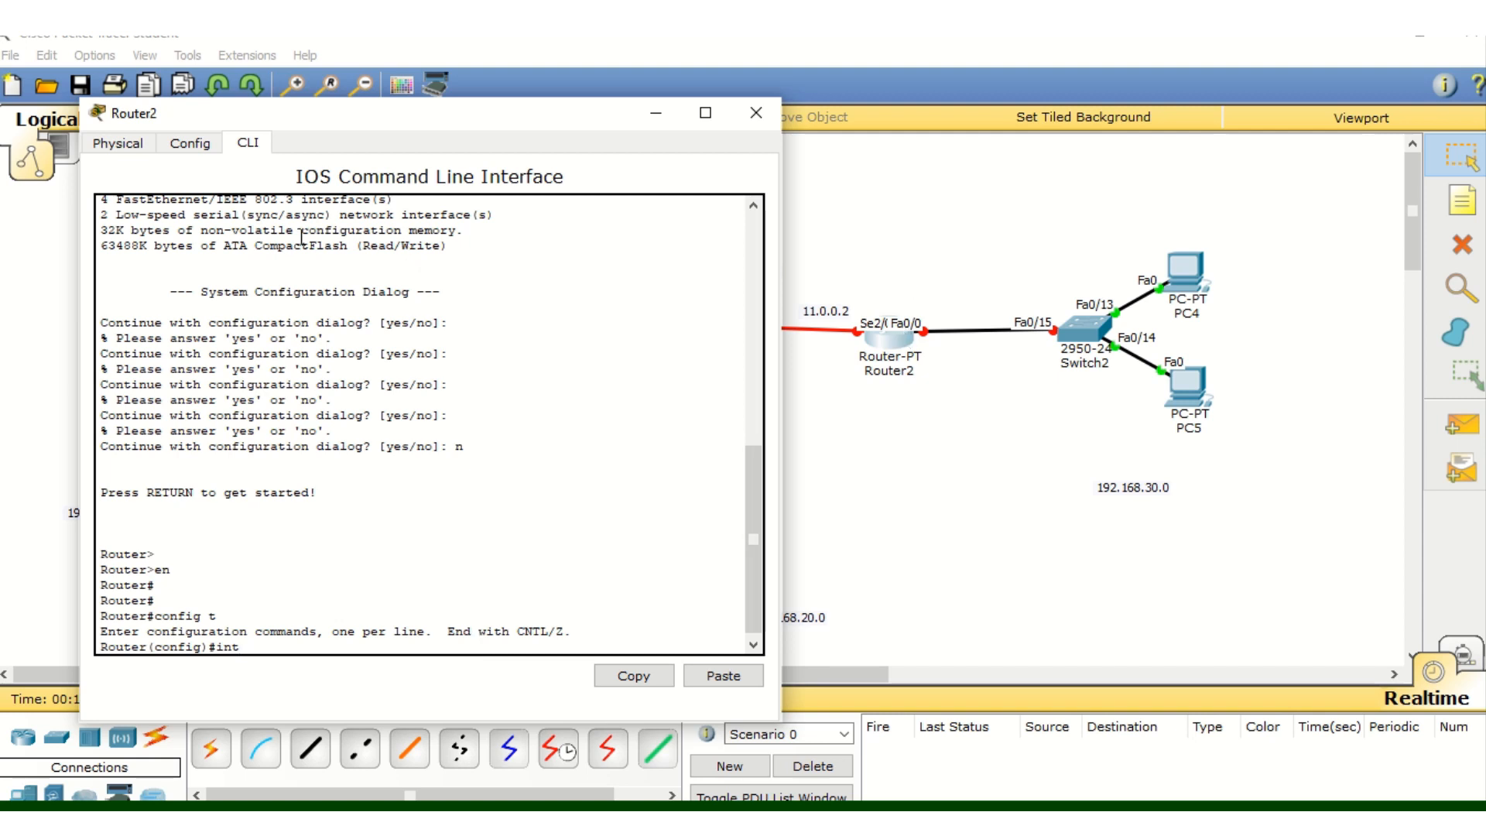
text( fa 0/0)
key(Return)
text(ip address)
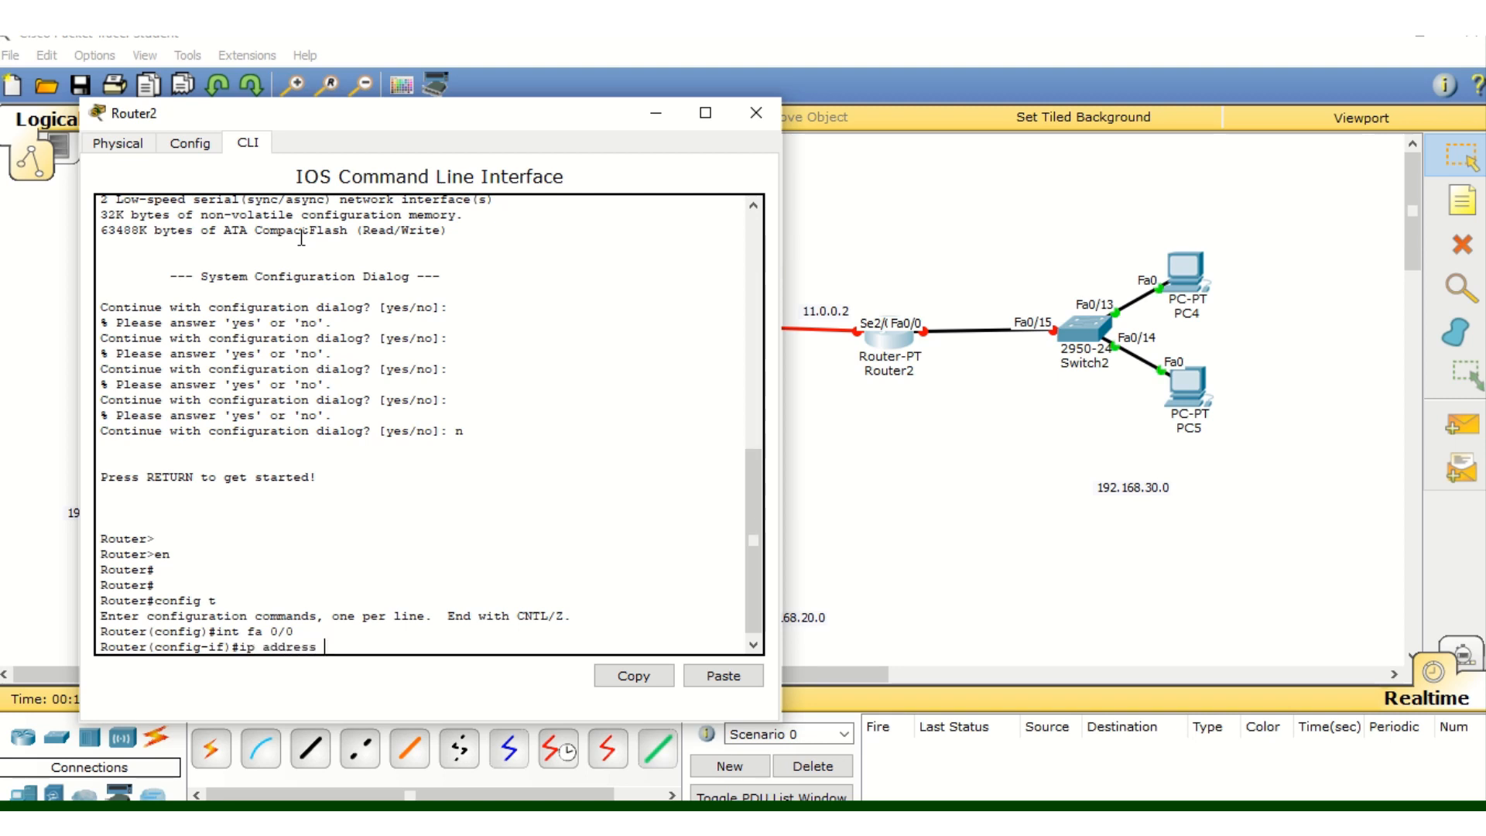
text( 192.168.30.)
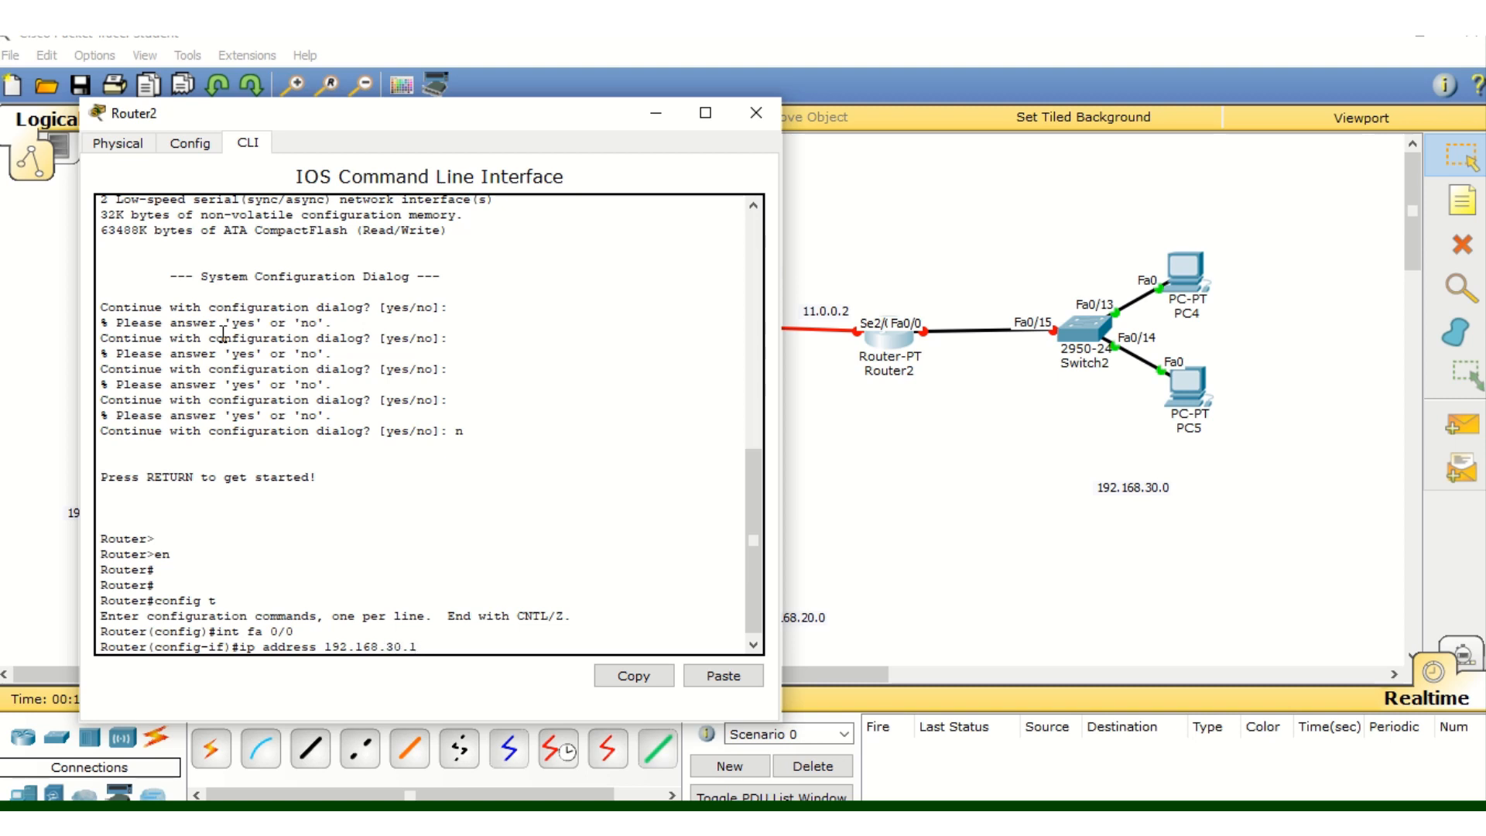
text(1 255.255.255.0)
key(Return)
Enable Router2's interface fa 0/0 with no shut and exit interface configuration
text(no hsu)
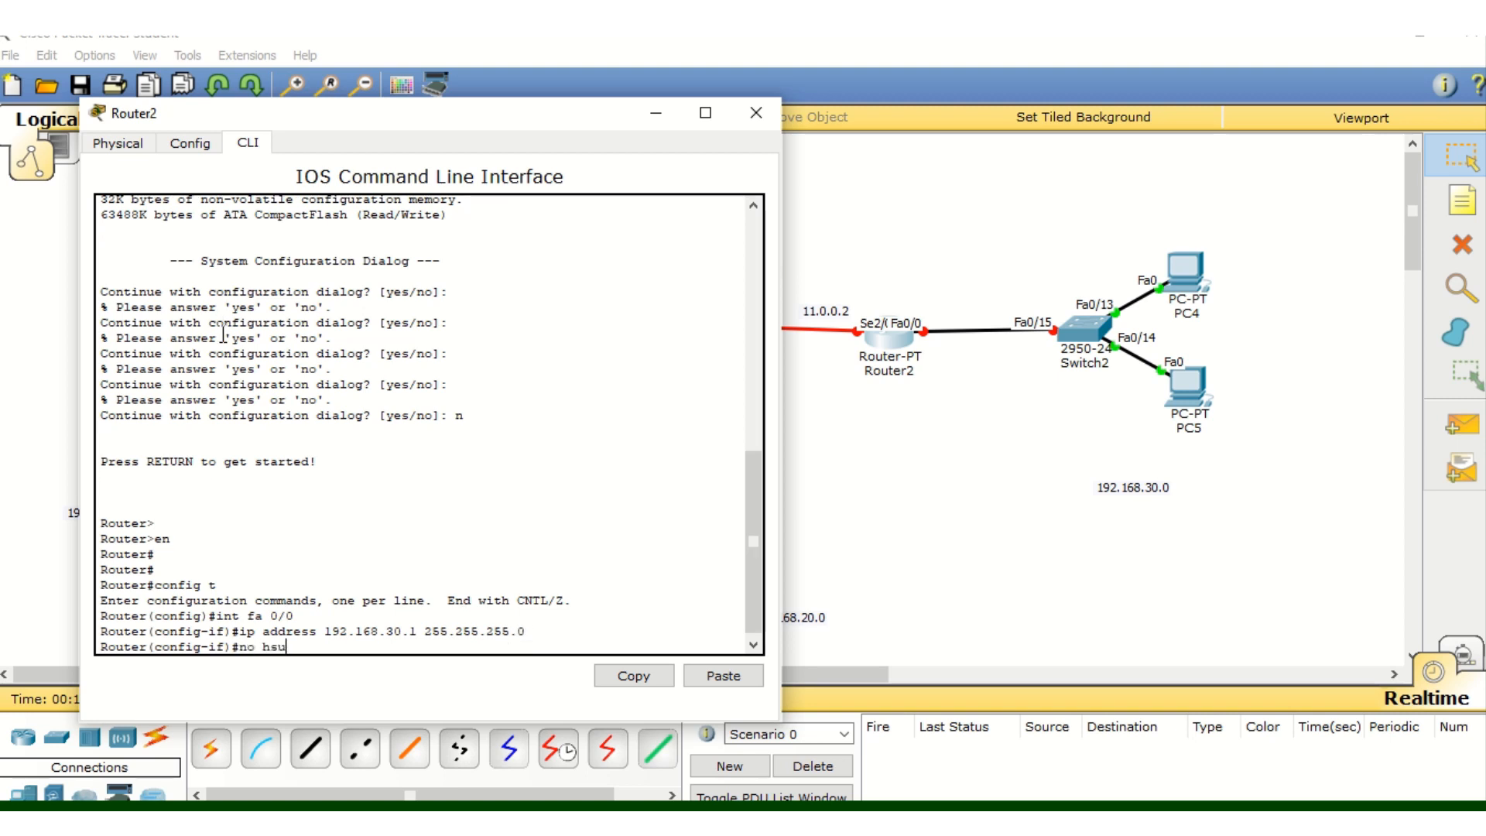
key(BackSpace)
key(BackSpace)
text(shut)
key(Return)
key(Return)
text(exit)
key(Return)
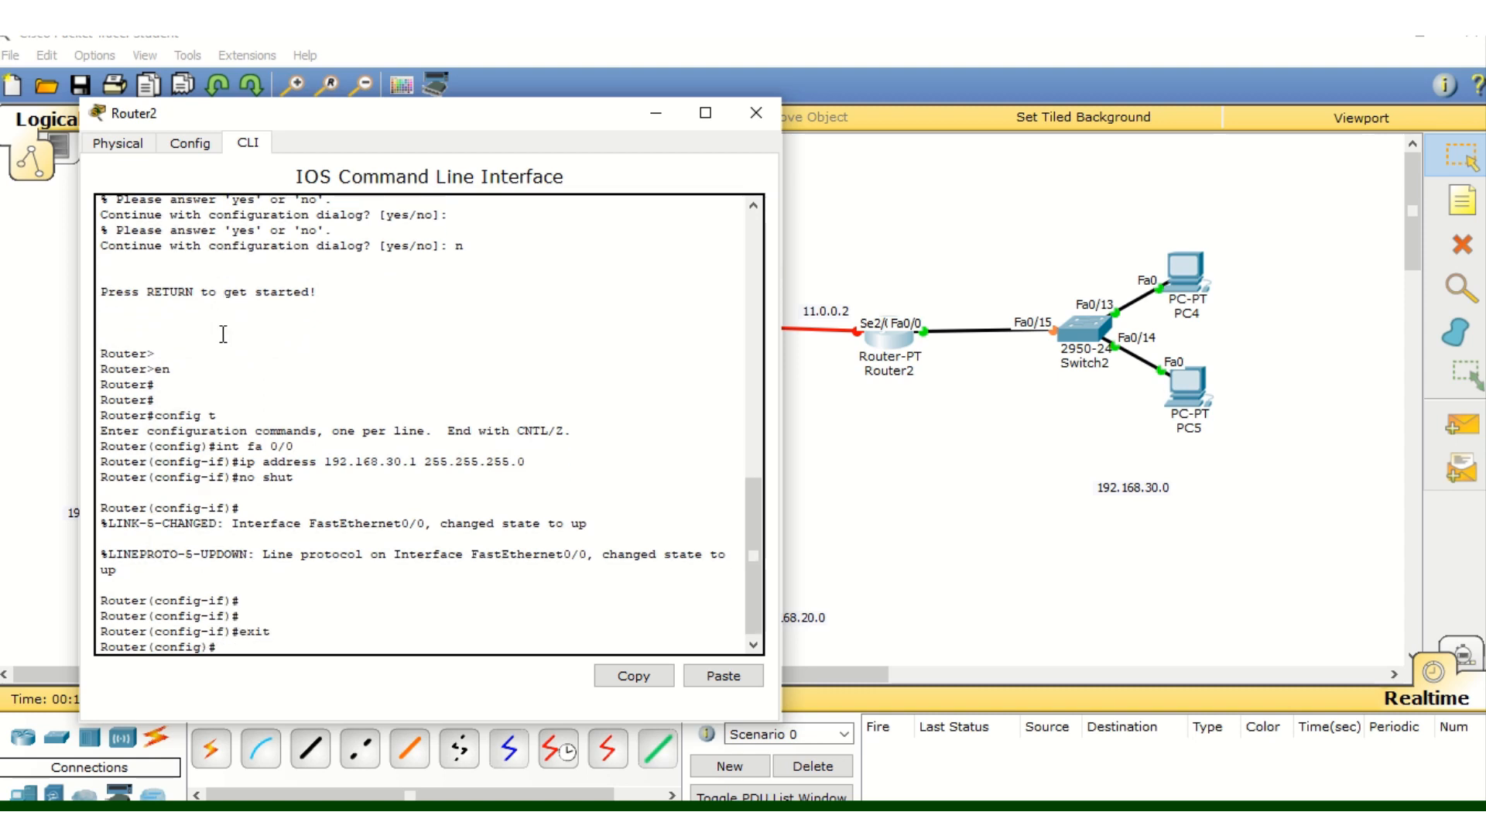
Leave Router2's global configuration mode and close its window
text(exi)
key(Return)
text(exitt)
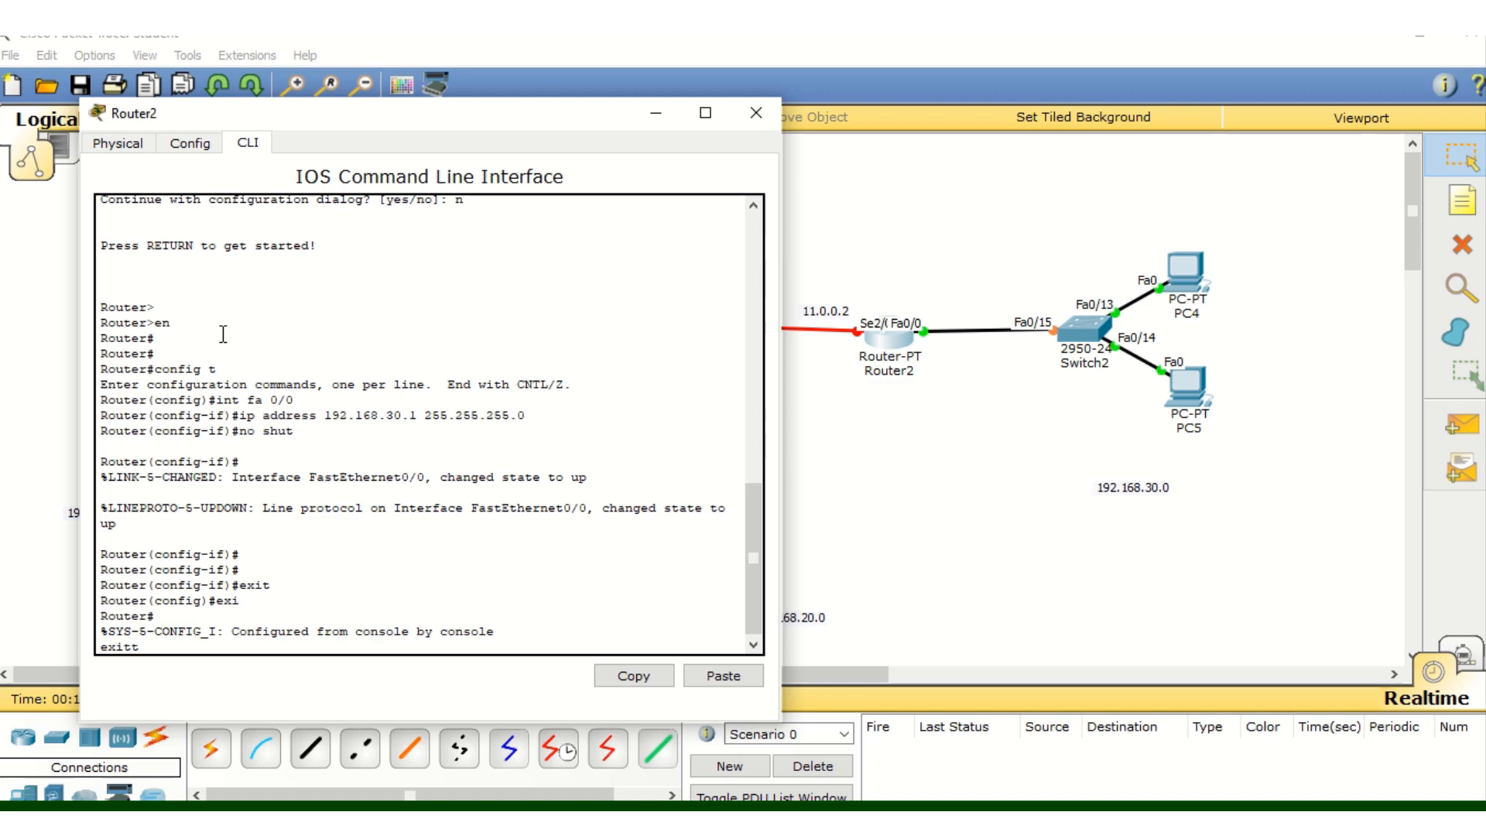
key(Return)
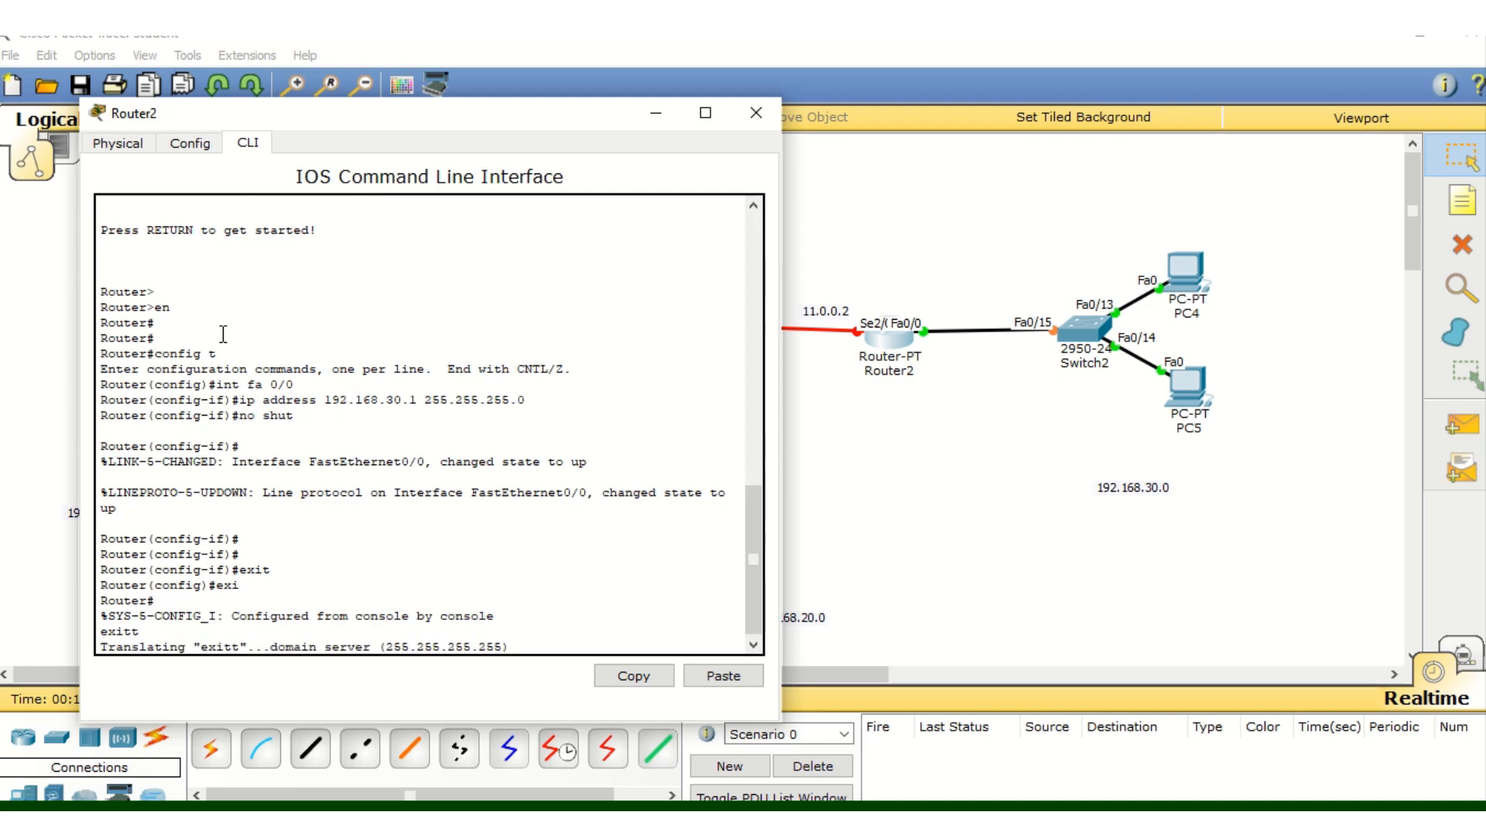
click(749, 111)
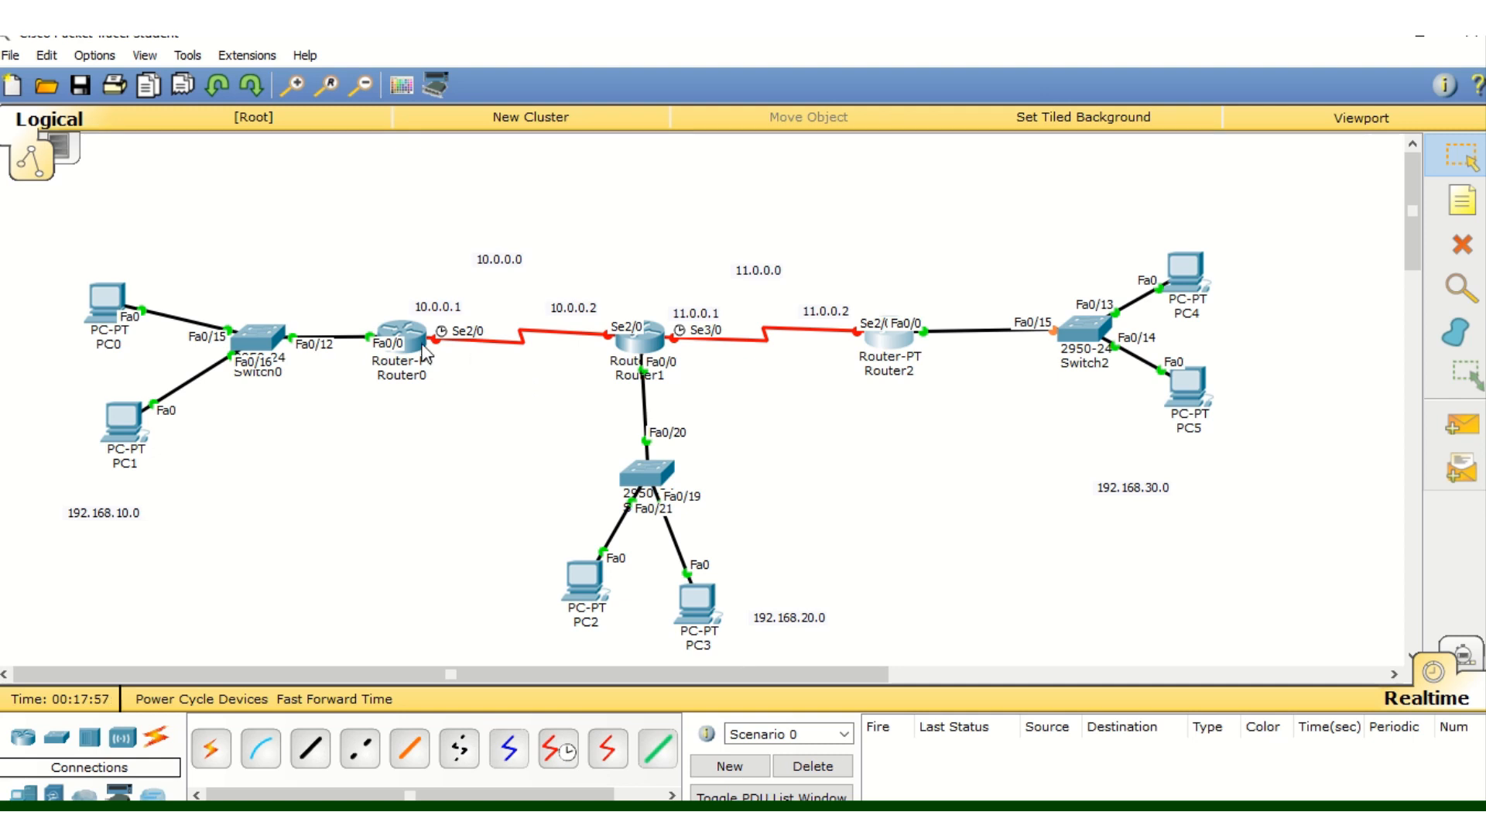
Reopen Router0's command line beside the topology and exit from interface configuration back to privileged mode
mouse_move(422, 350)
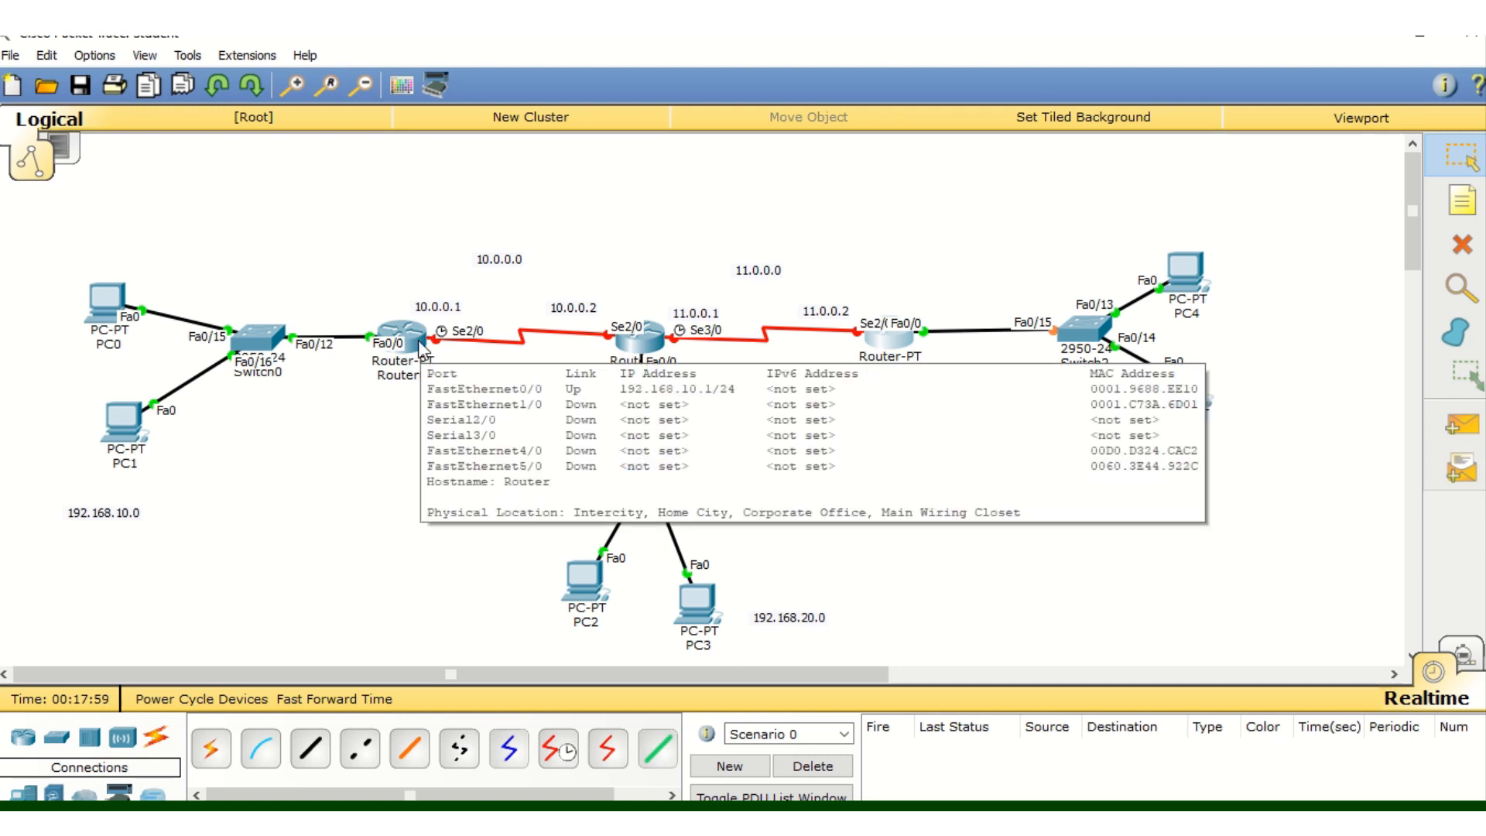
click(422, 350)
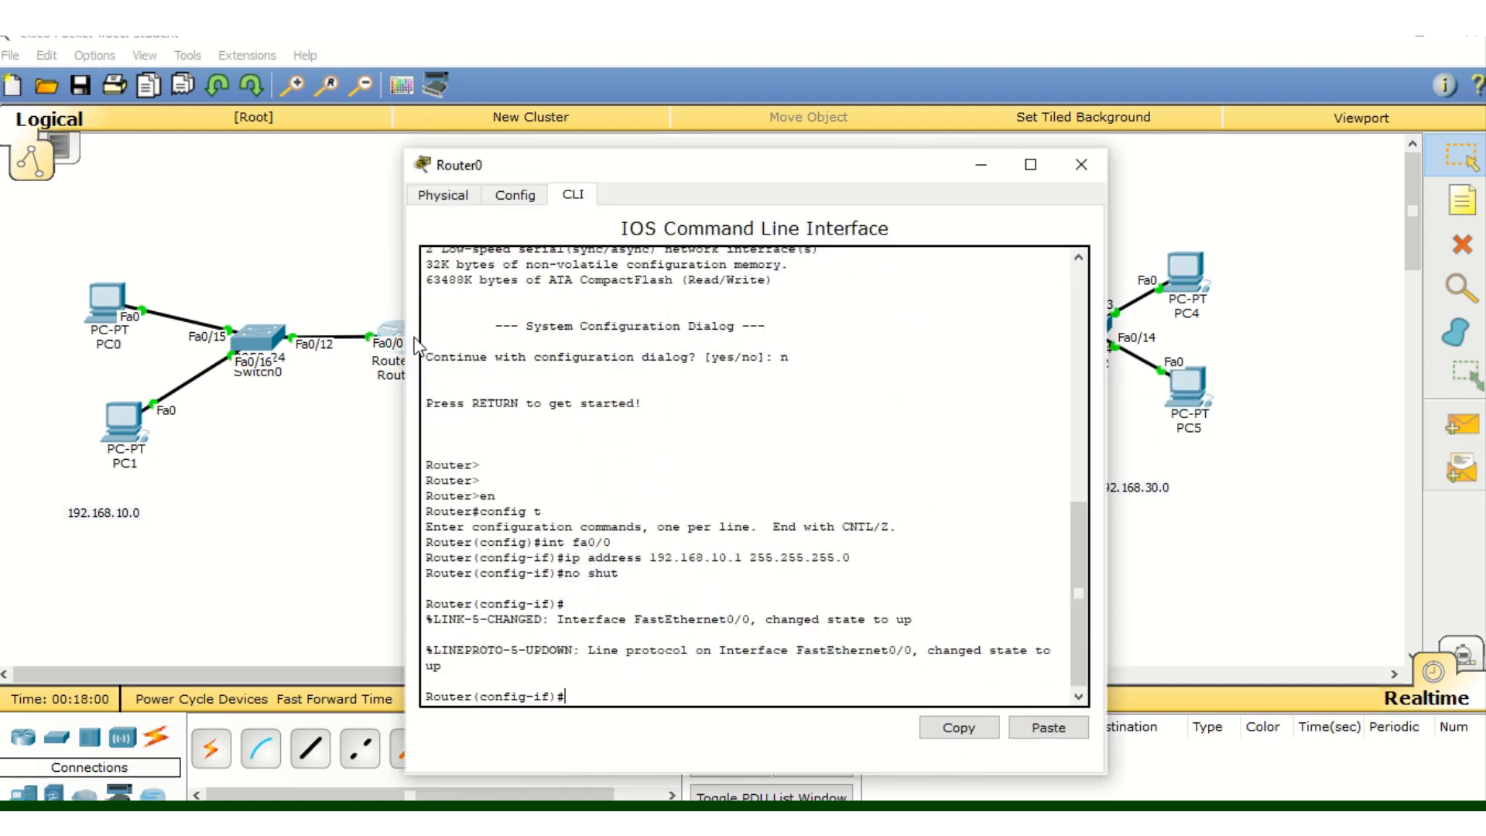
drag(682, 176, 1034, 104)
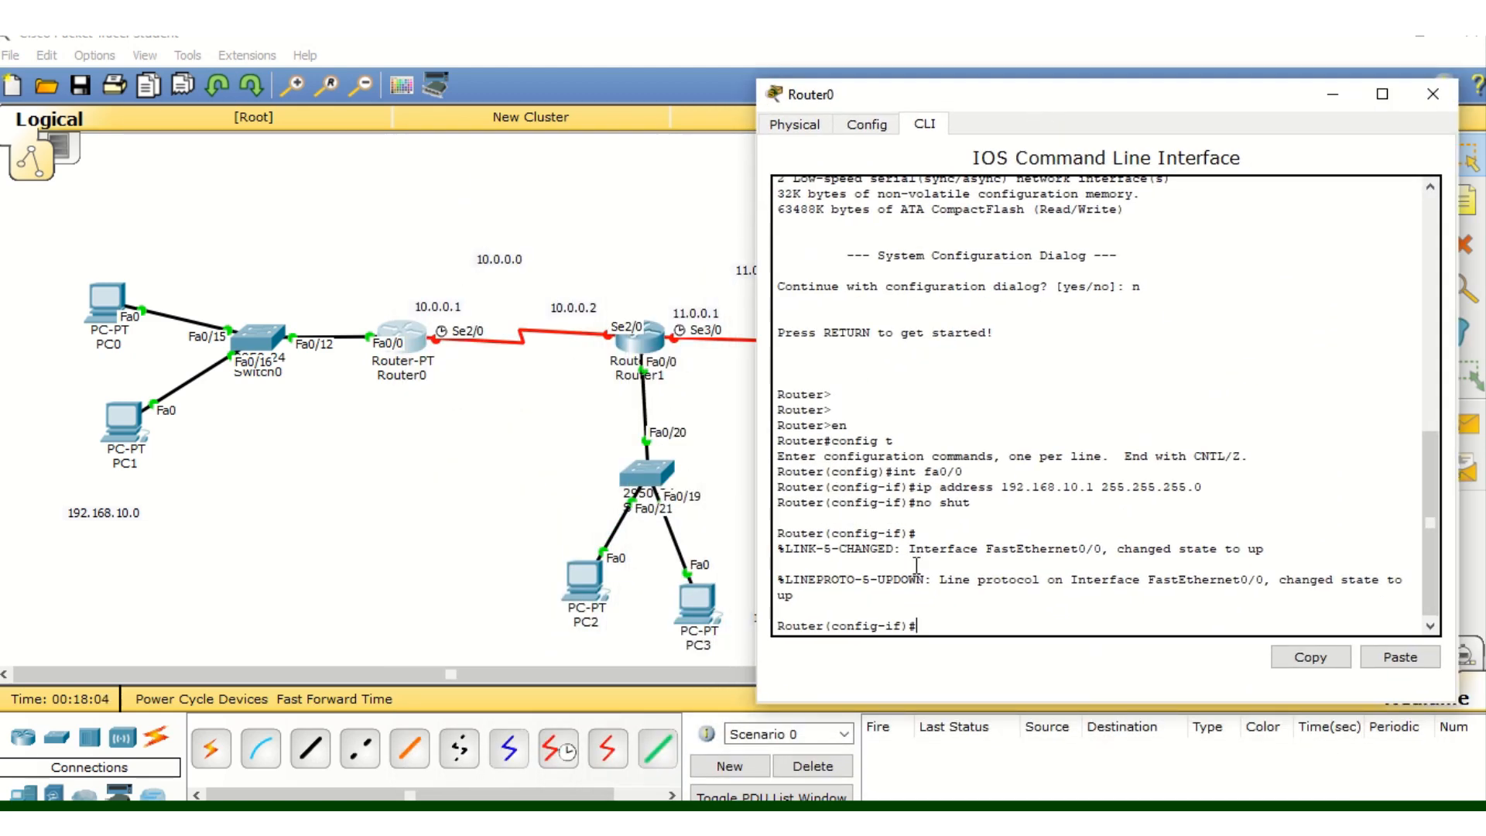
text(exit)
key(Return)
key(Return)
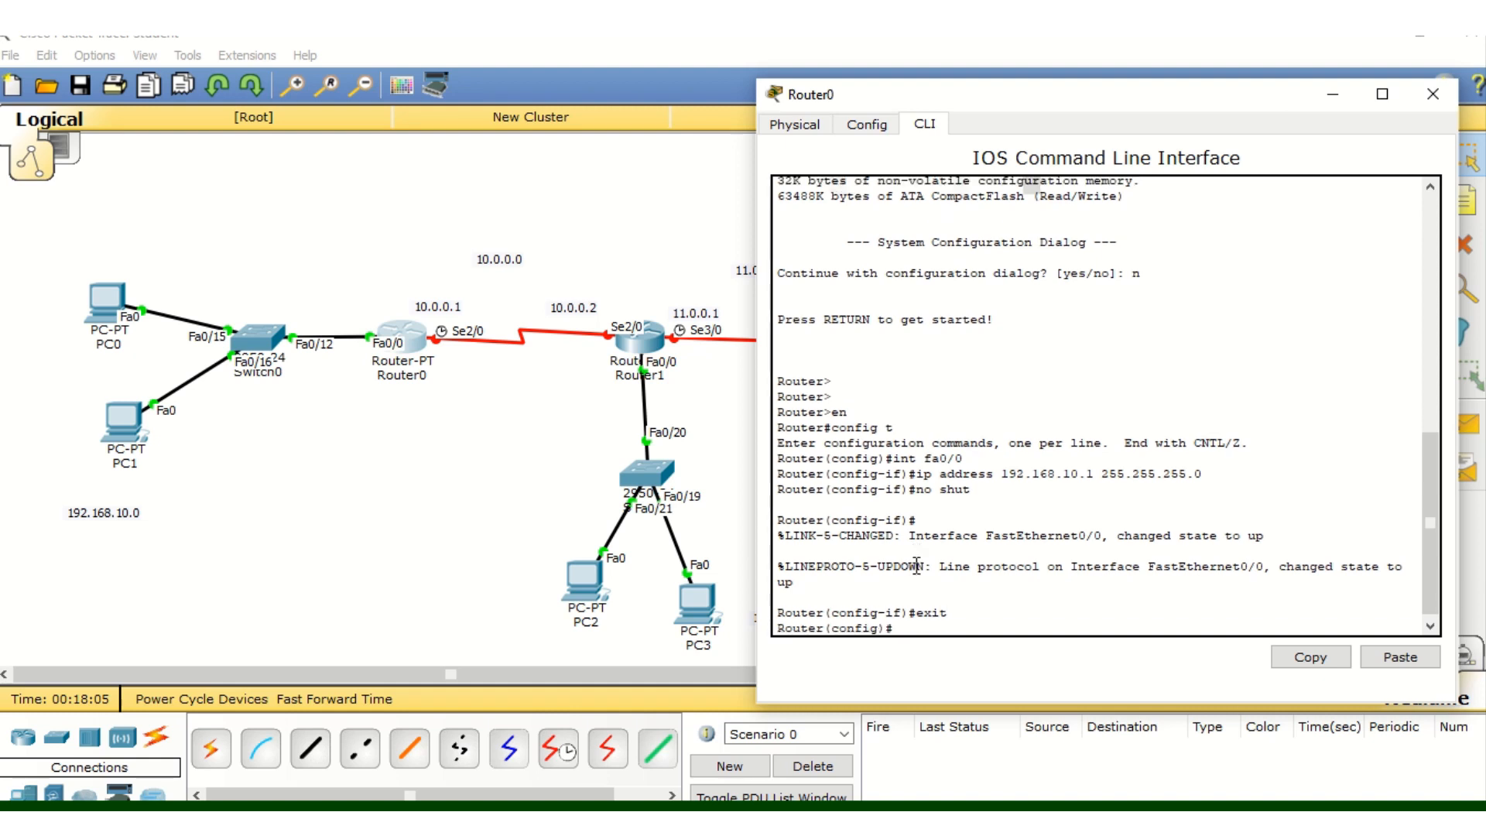
text(exit)
key(Return)
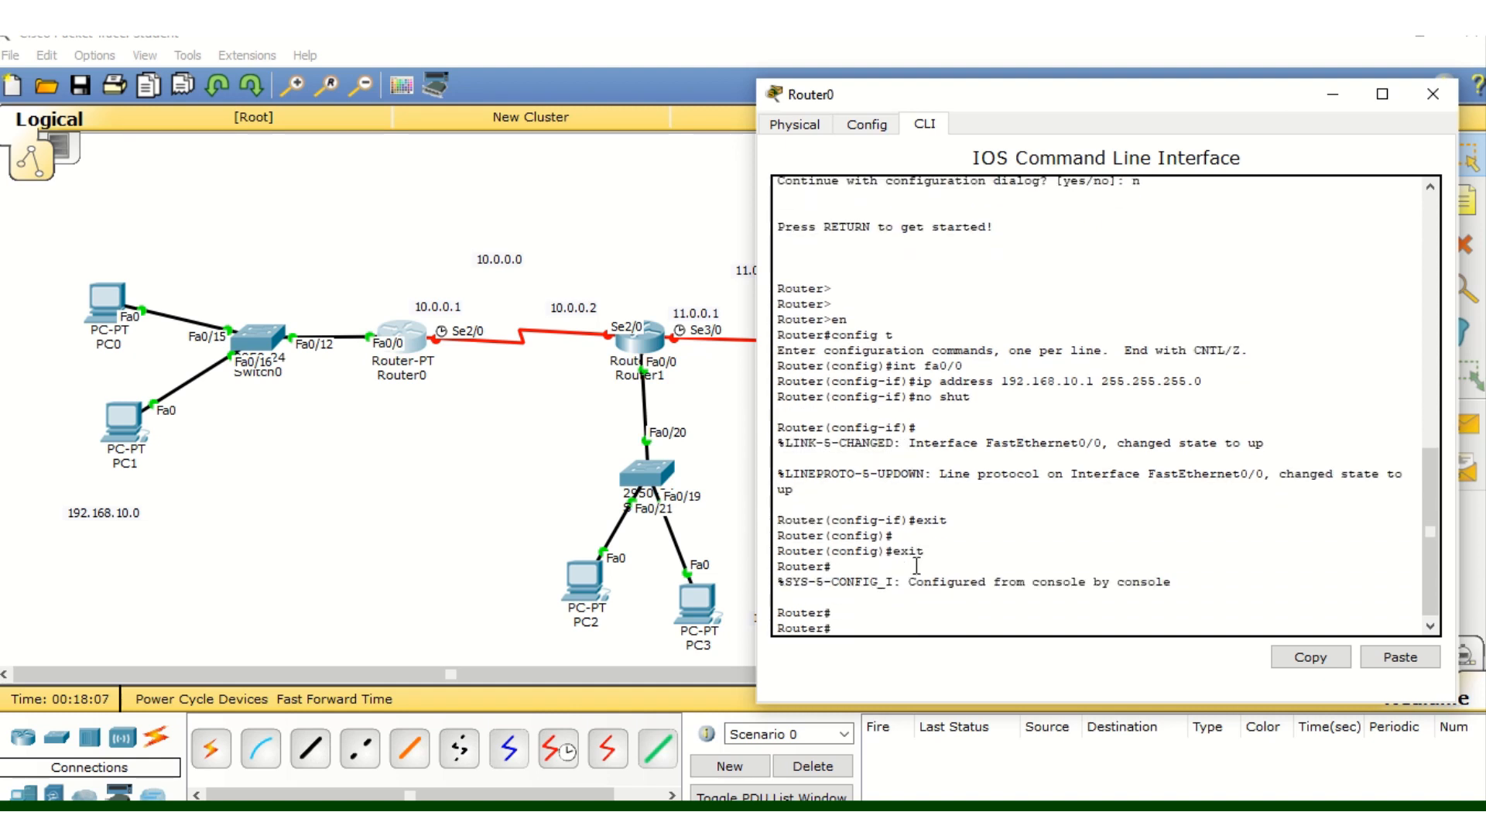
key(Return)
key(Return)
Enter configuration of Router0's interface se2/0 from privileged mode and set its clock rate to 64000
text(config t)
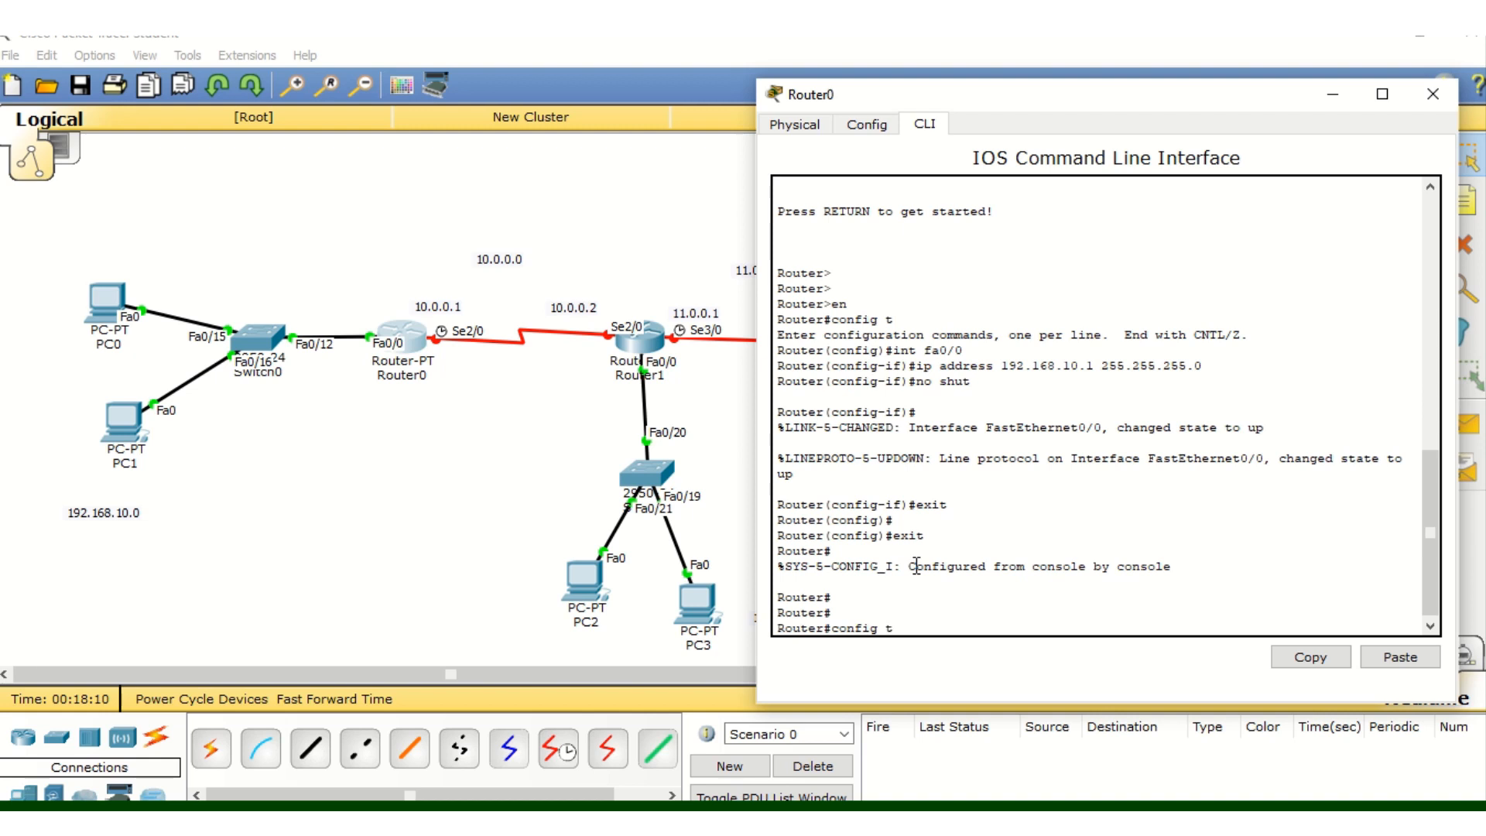
key(Return)
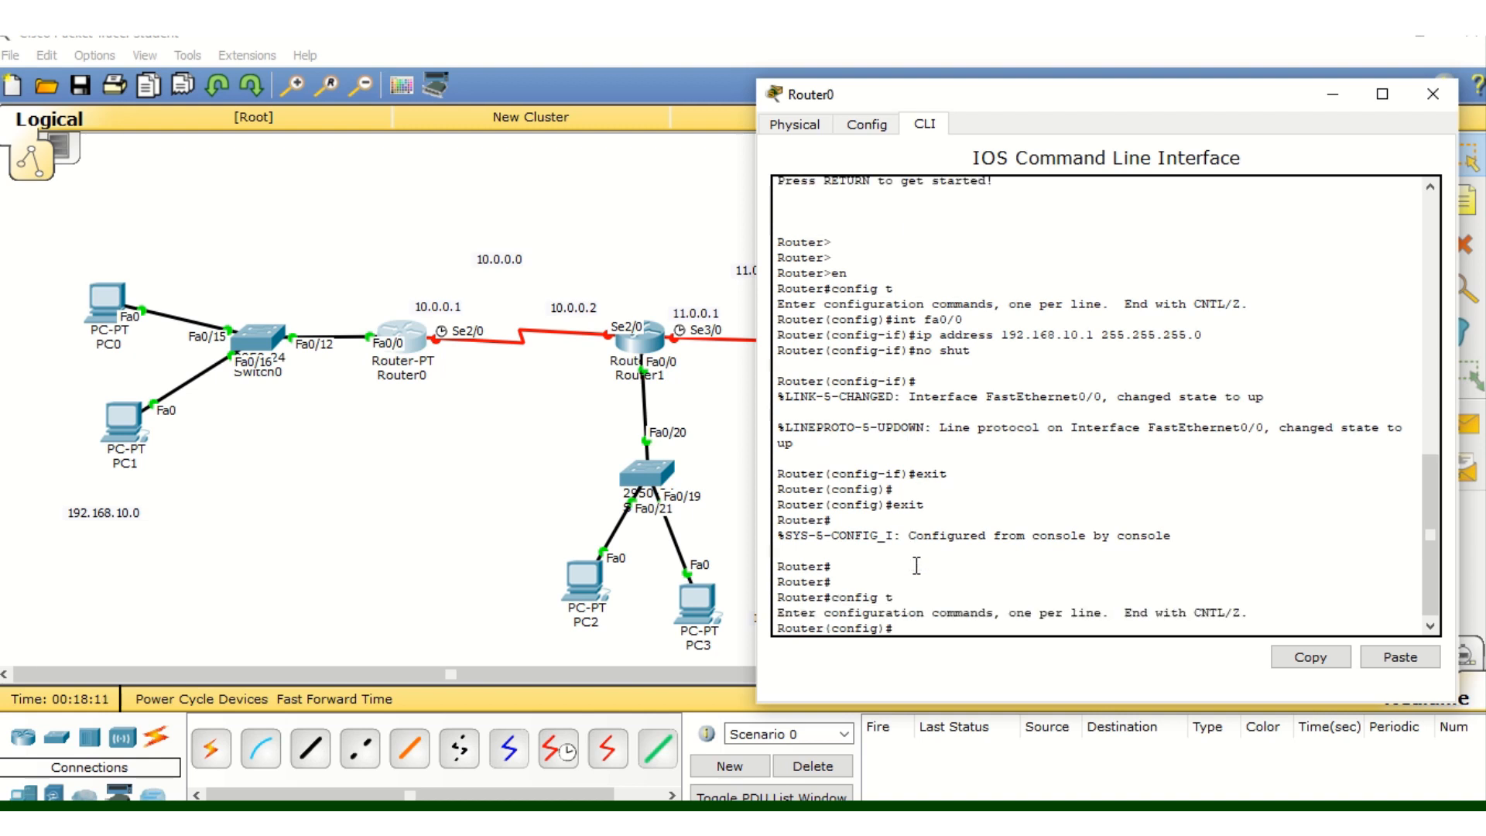
text(int se2/0)
key(Return)
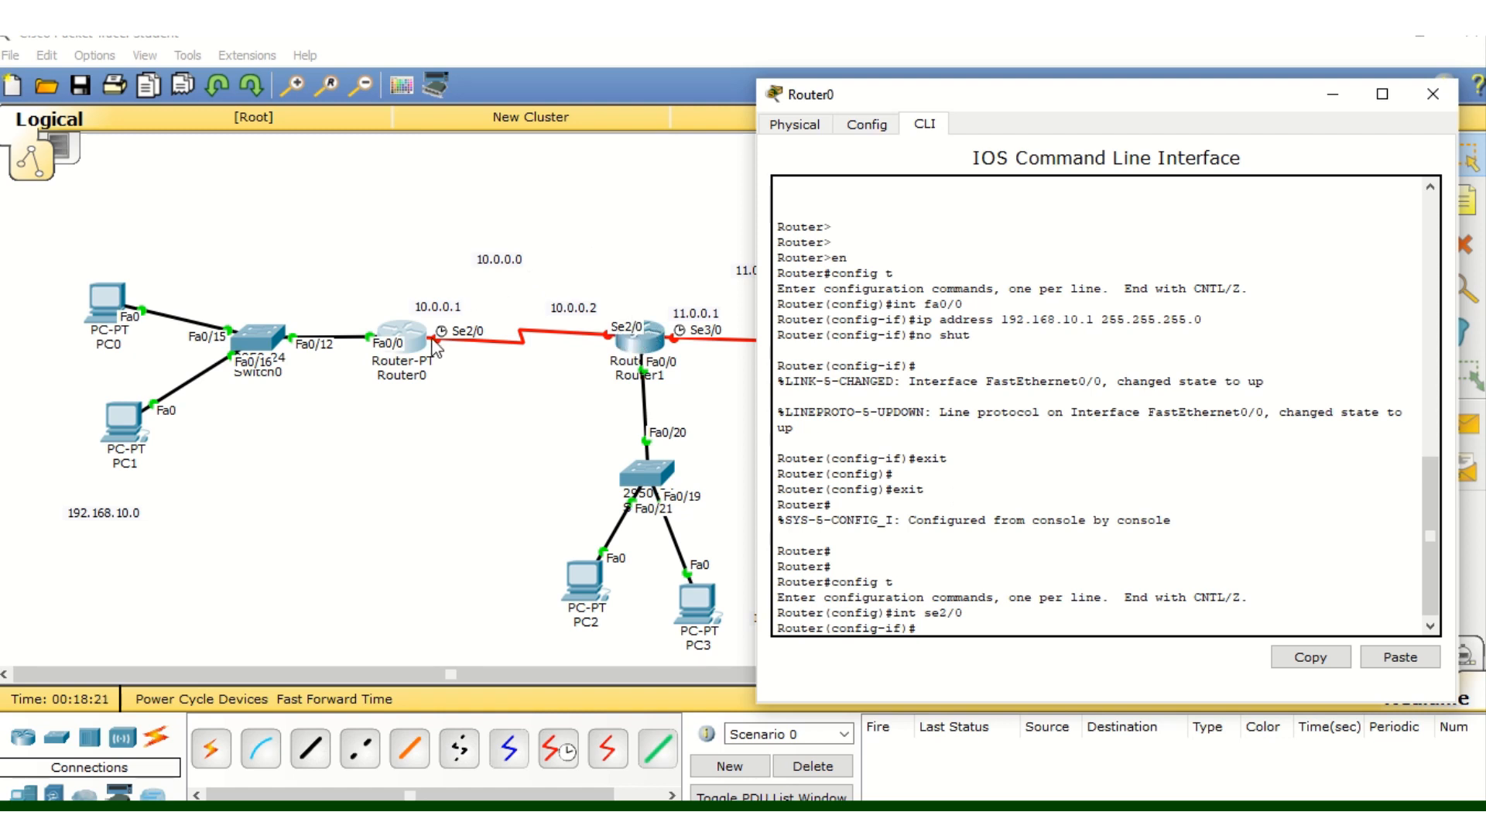
text(clock rate)
text(64000)
key(Return)
Assign IP address 10.0.0.1 with mask 255.0.0.0 to Router0's interface se2/0
text(i)
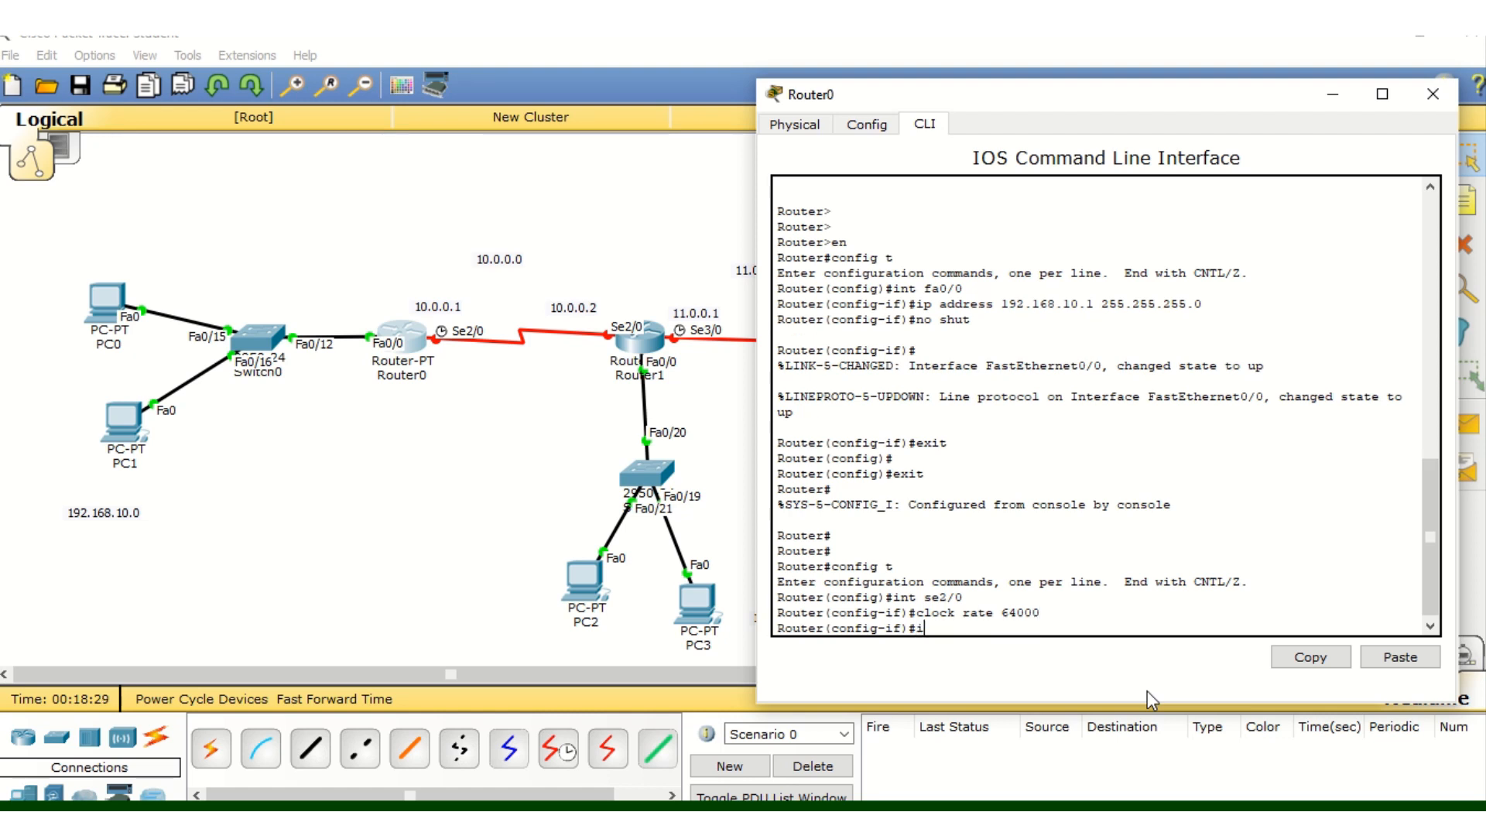
text(p address)
text(10.0.0.1)
drag(1012, 629, 1300, 742)
click(1117, 633)
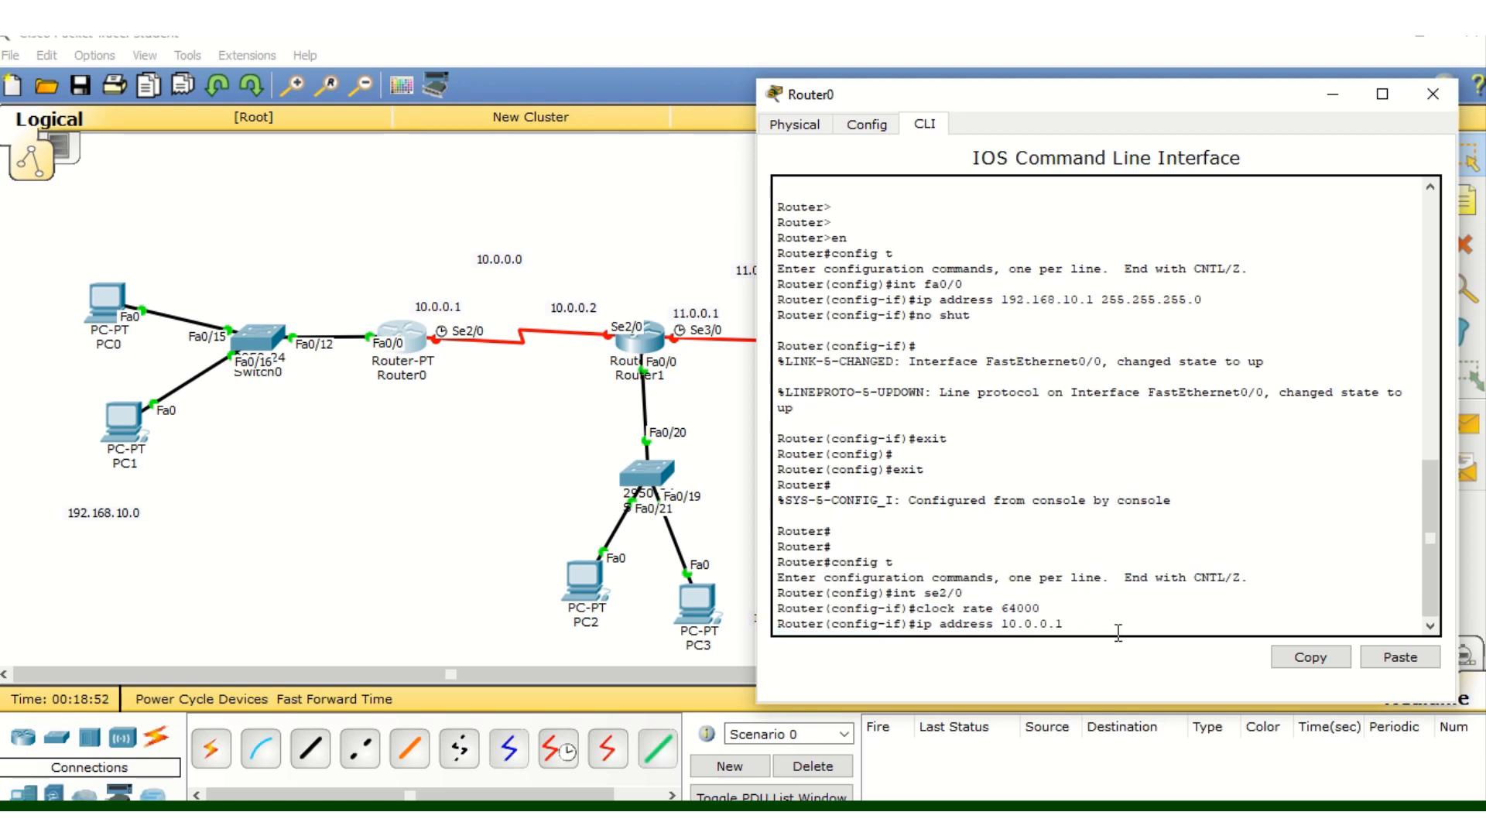
text(255.0.0.0)
key(Return)
Enable Router0's interface se2/0 with no shut and close the router's window
text(no shut)
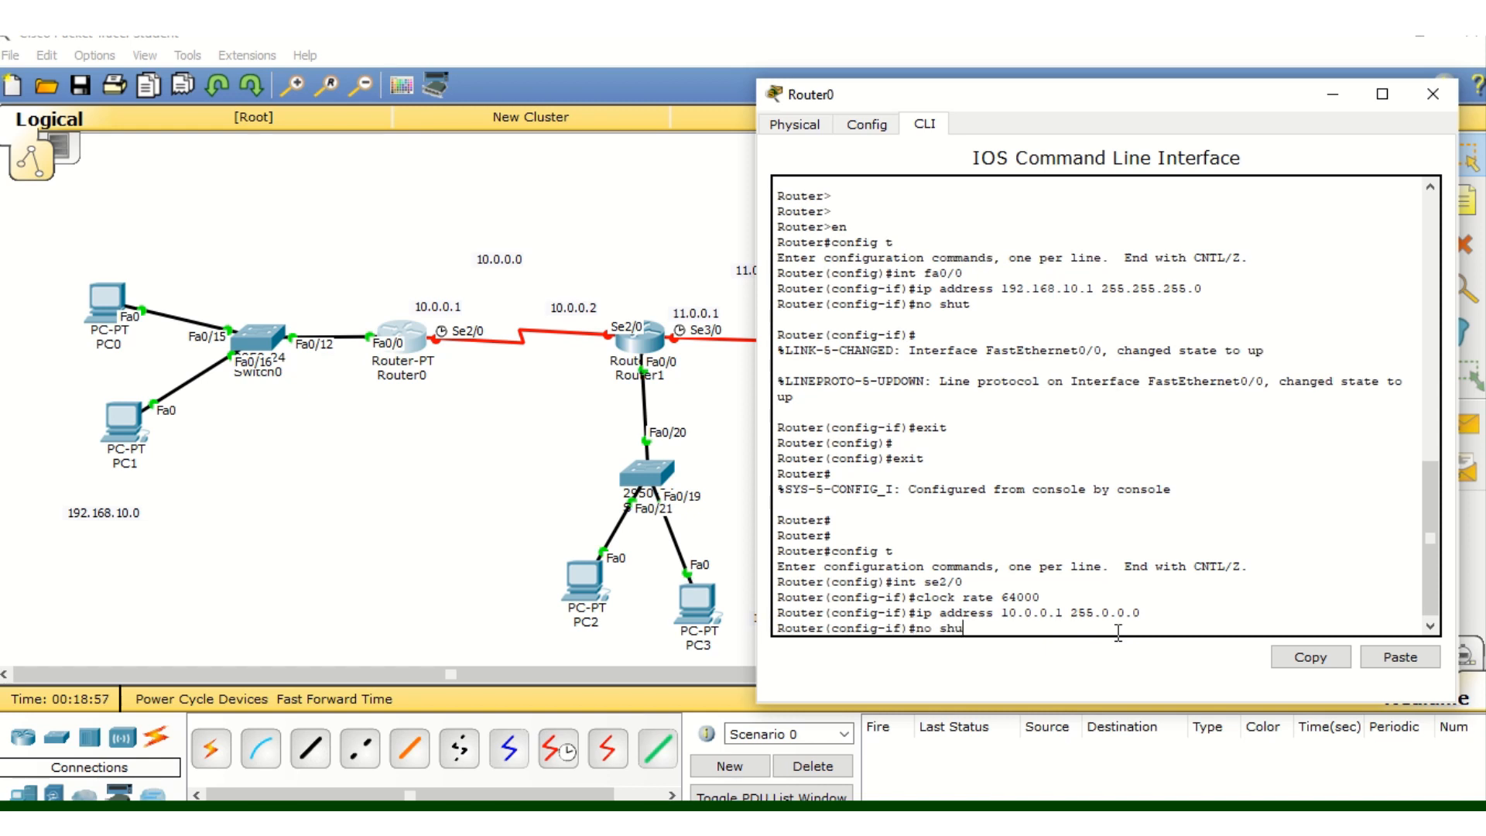
key(Return)
key(Return)
key(Return)
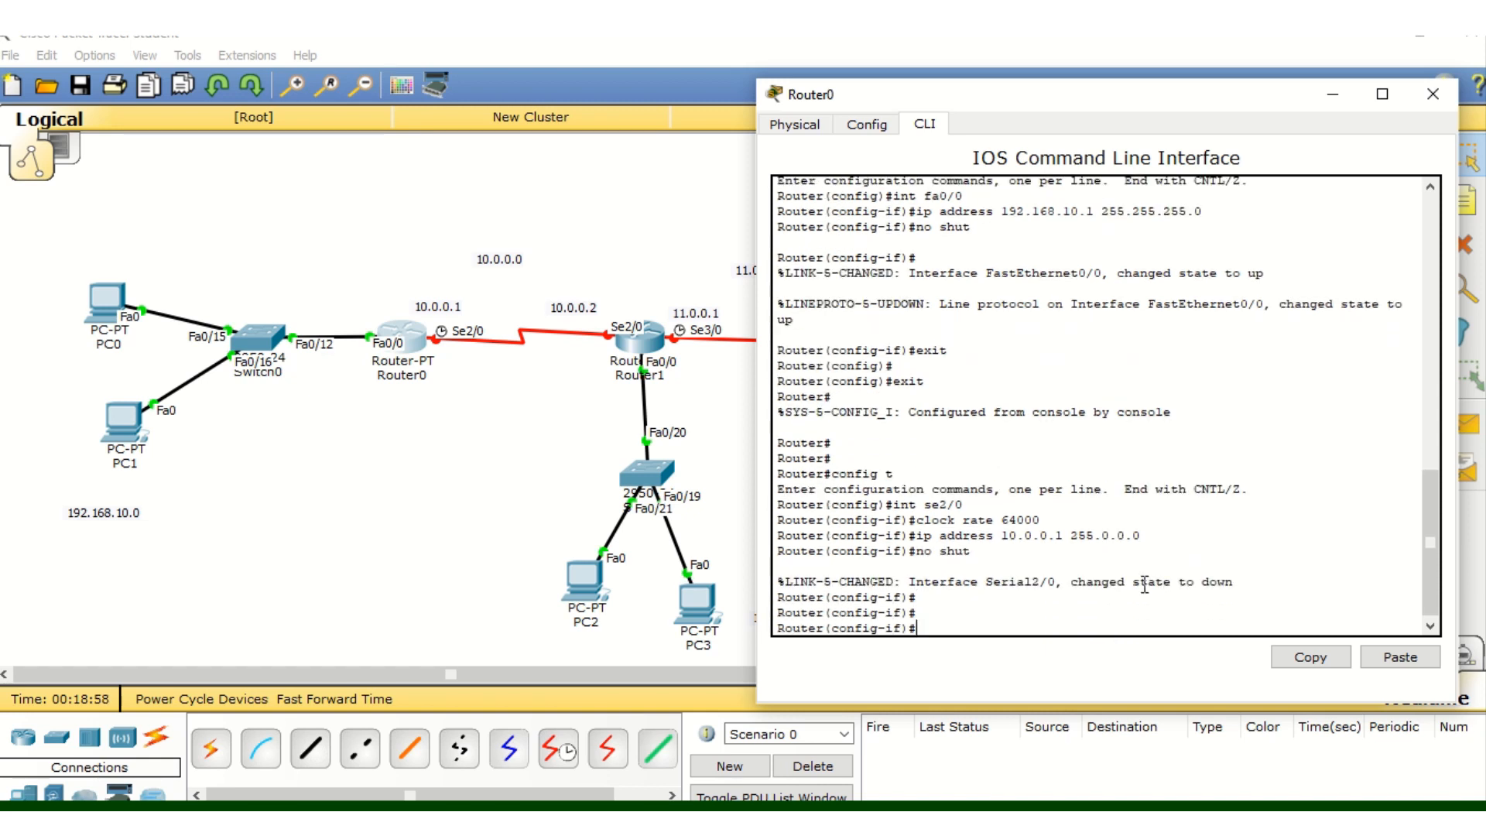
drag(1139, 582, 1235, 582)
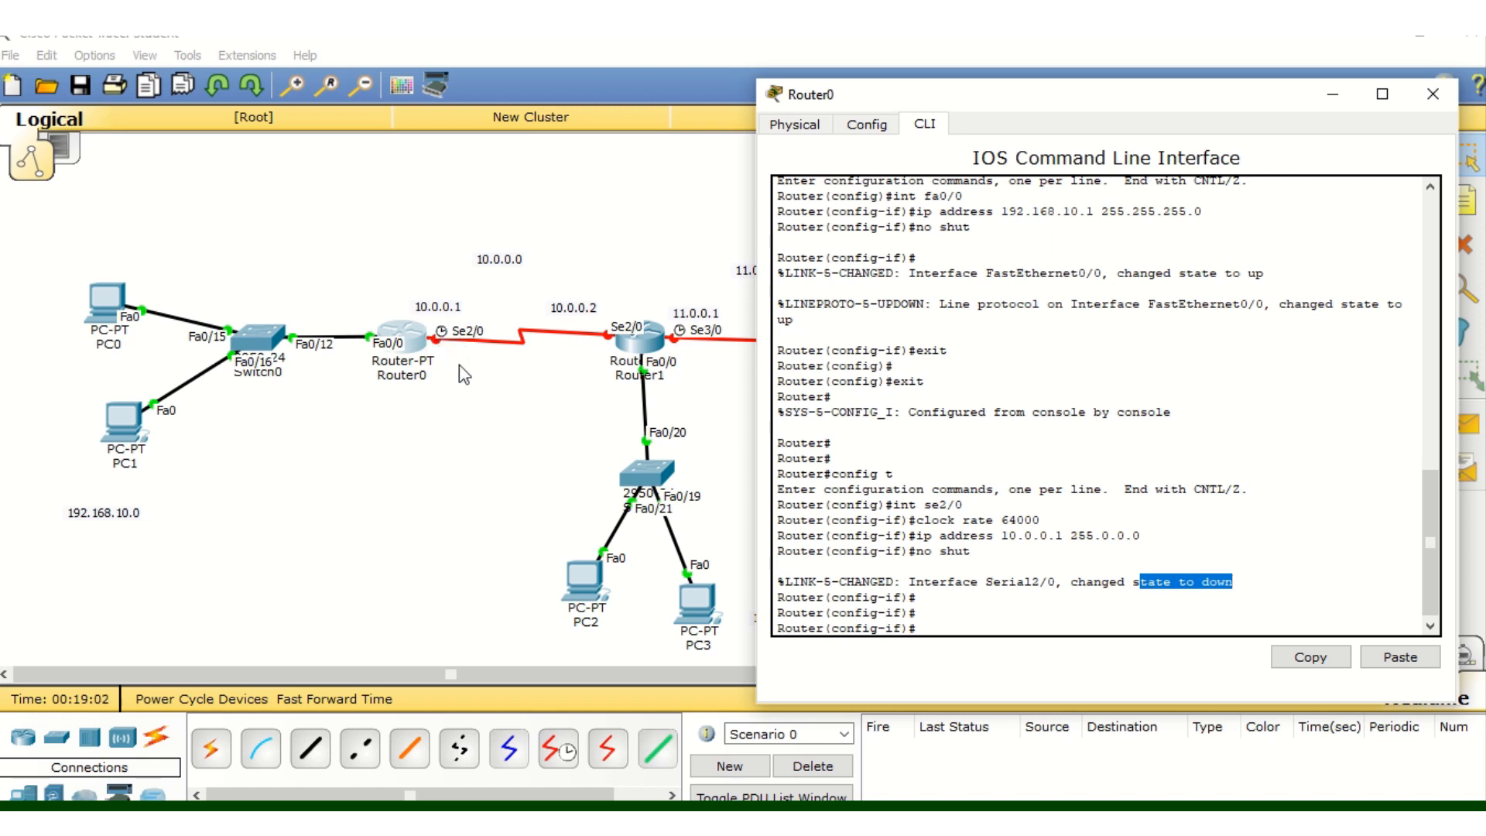
click(1433, 93)
Open Router1's command line beside the topology, exit the console session and restart it at the user prompt
click(647, 358)
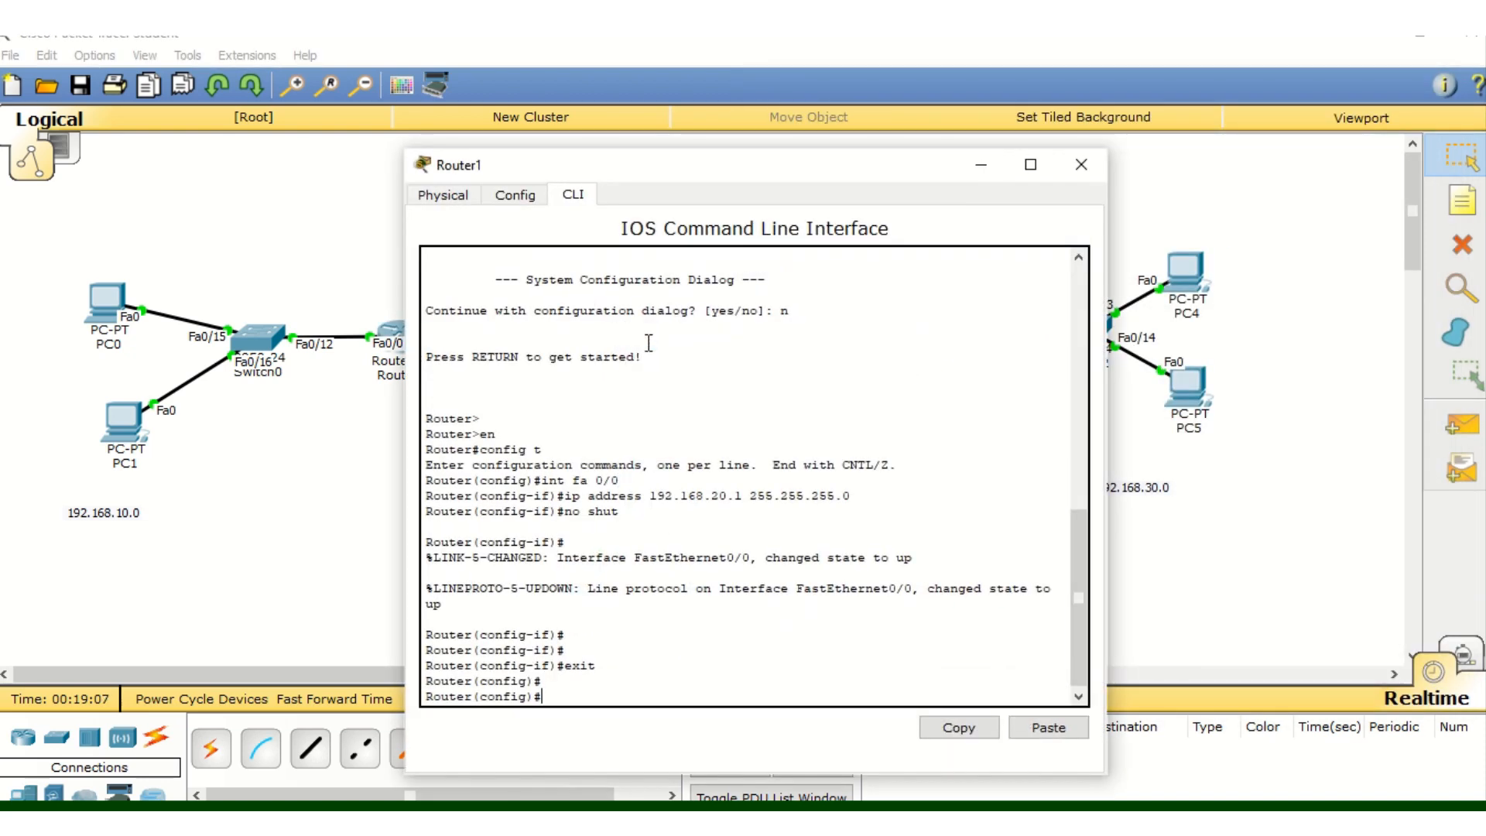
drag(823, 175, 1201, 157)
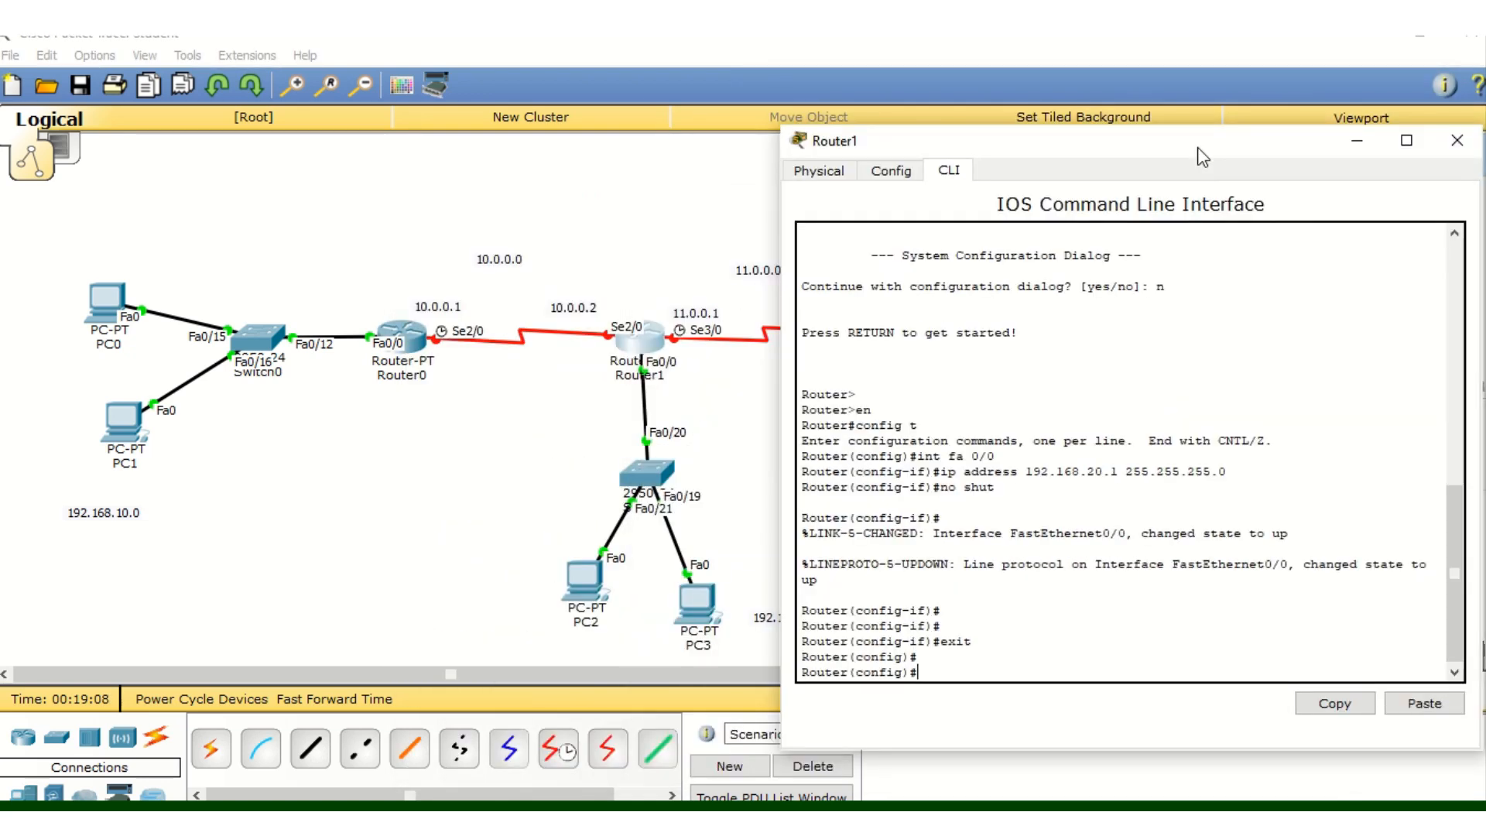
text(exit)
key(Return)
text(er#e)
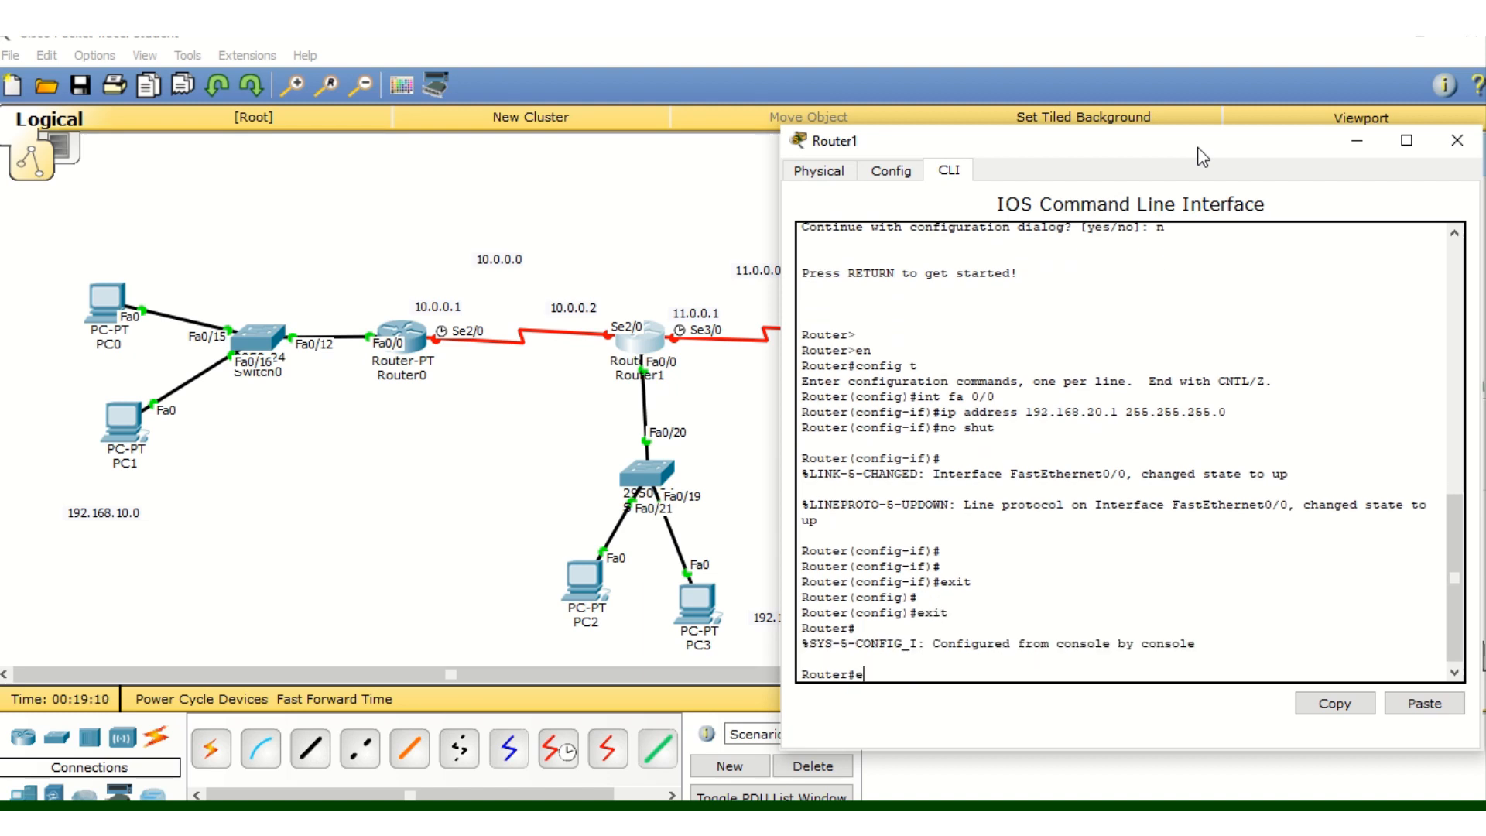
text(xit)
key(Return)
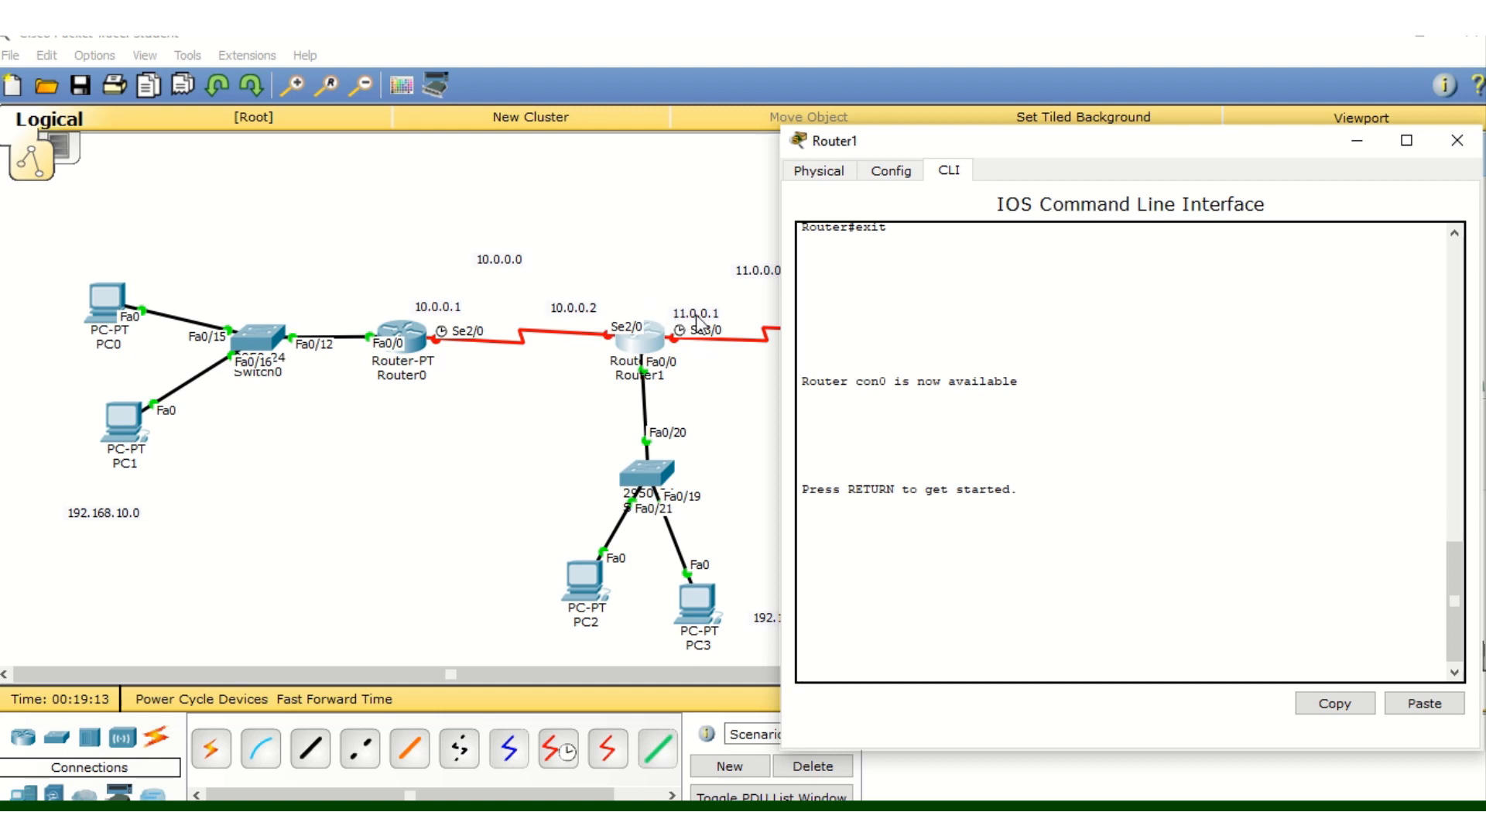
key(Return)
key(Return)
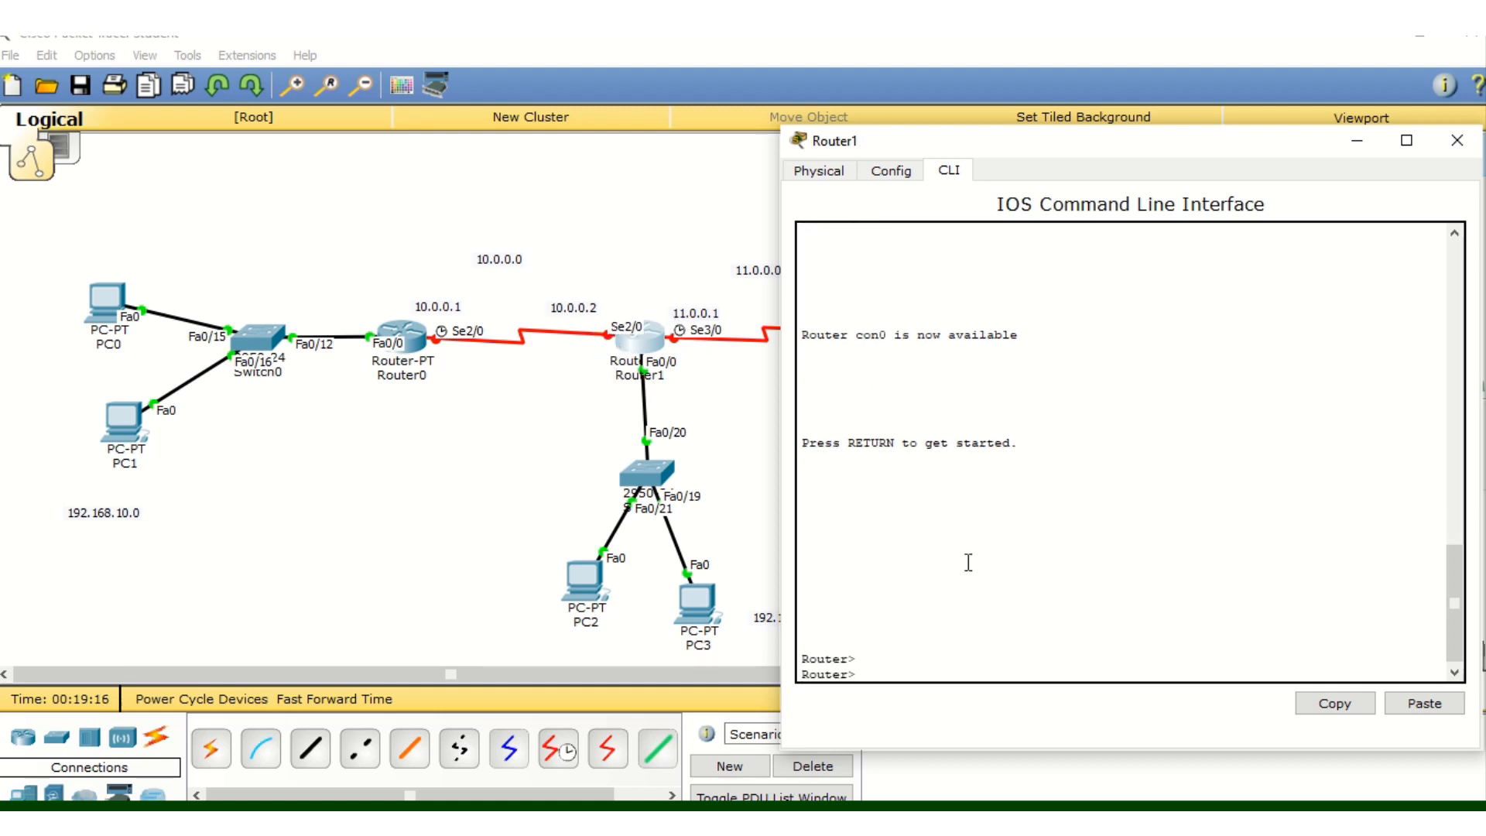
Enter Router1's privileged and global configuration modes and select interface se2/0
text(en)
key(Return)
text(config t)
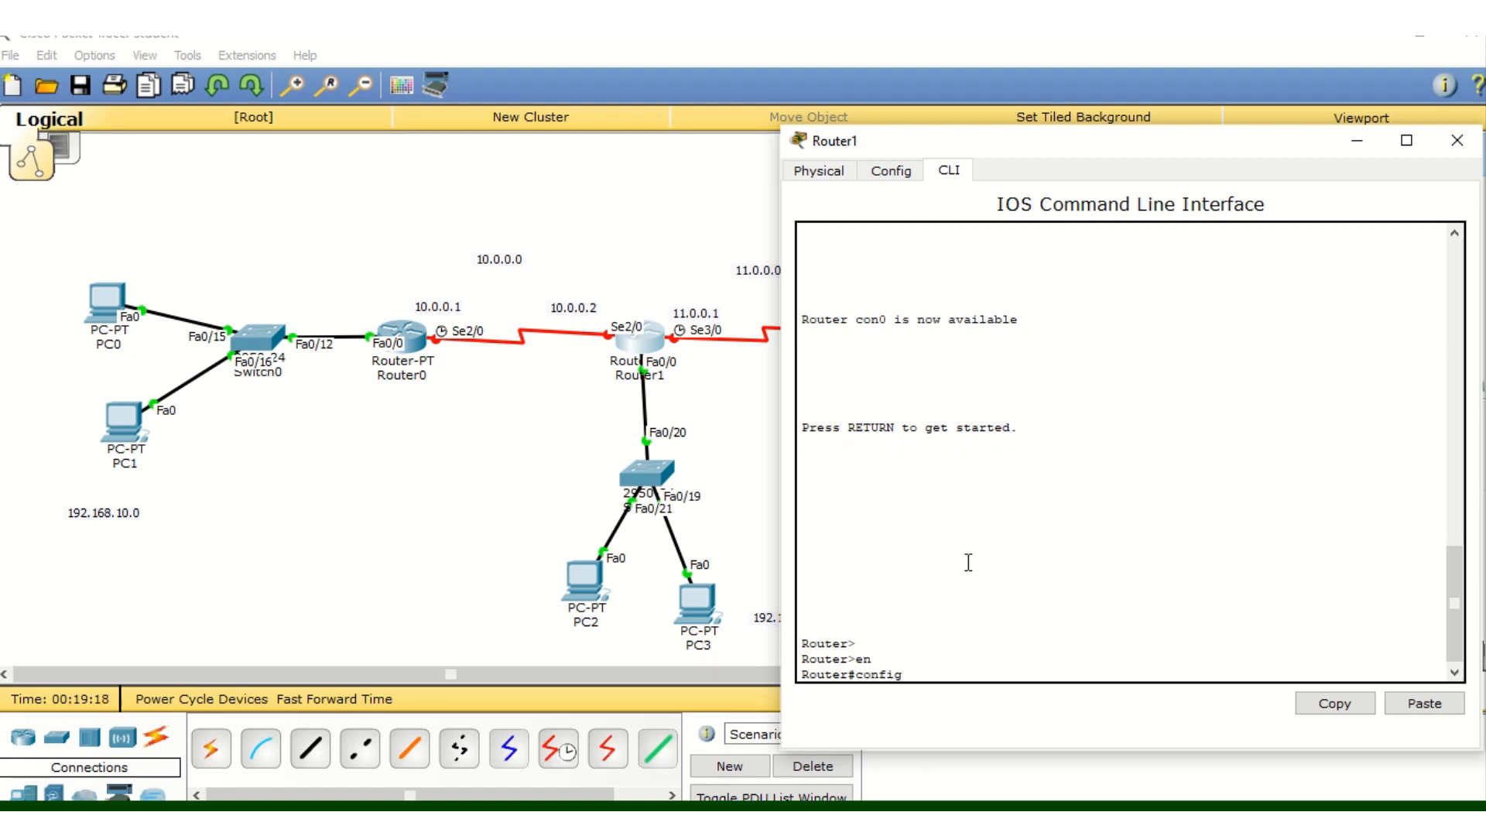
key(Return)
text(it )
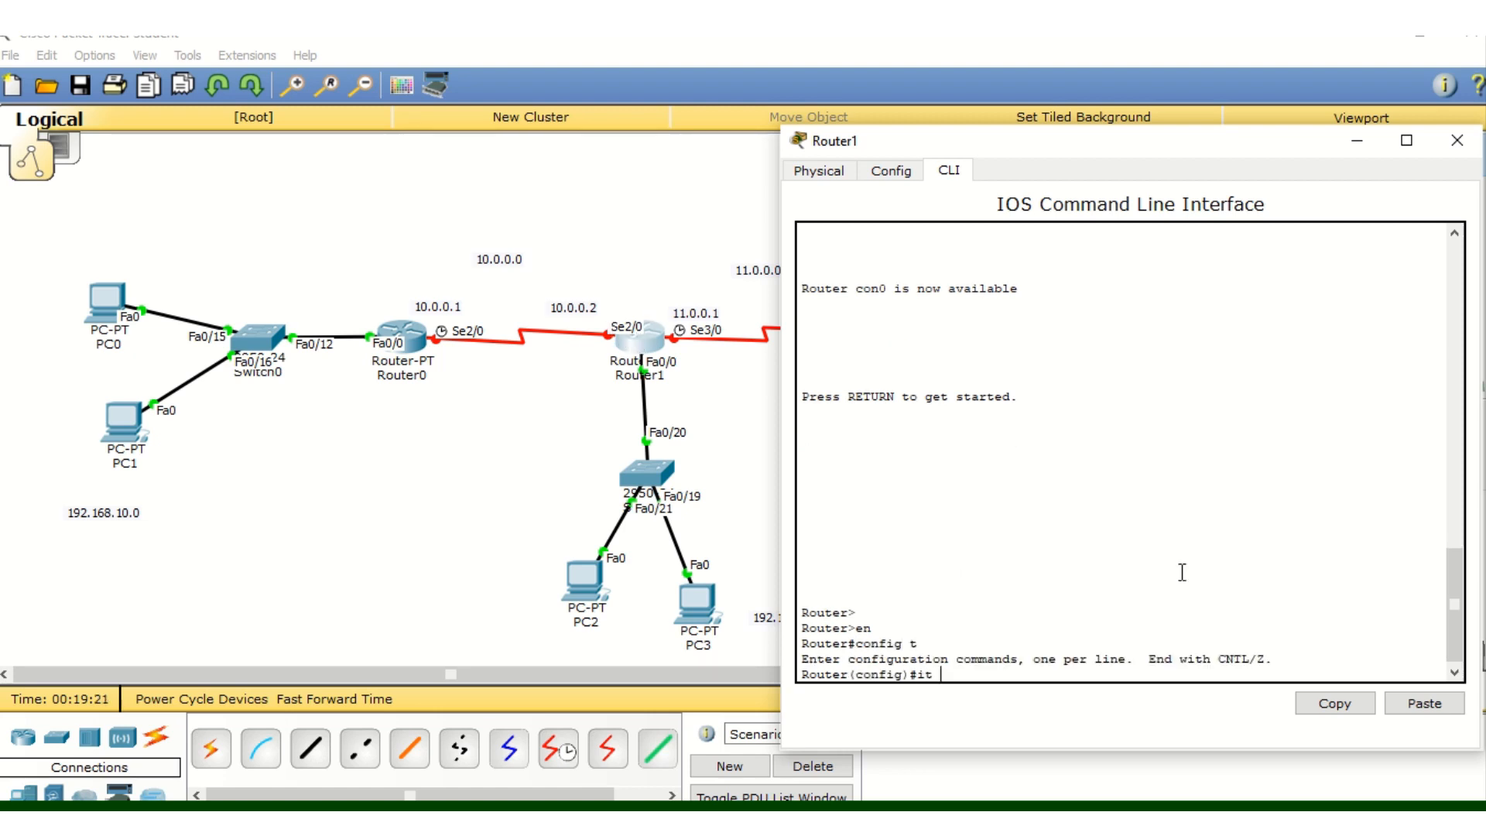
key(BackSpace)
key(BackSpace)
text(nt se2/0)
key(Return)
Assign IP address 10.0.0.2 with mask 255.0.0.0 to Router1's interface se2/0
text(ip)
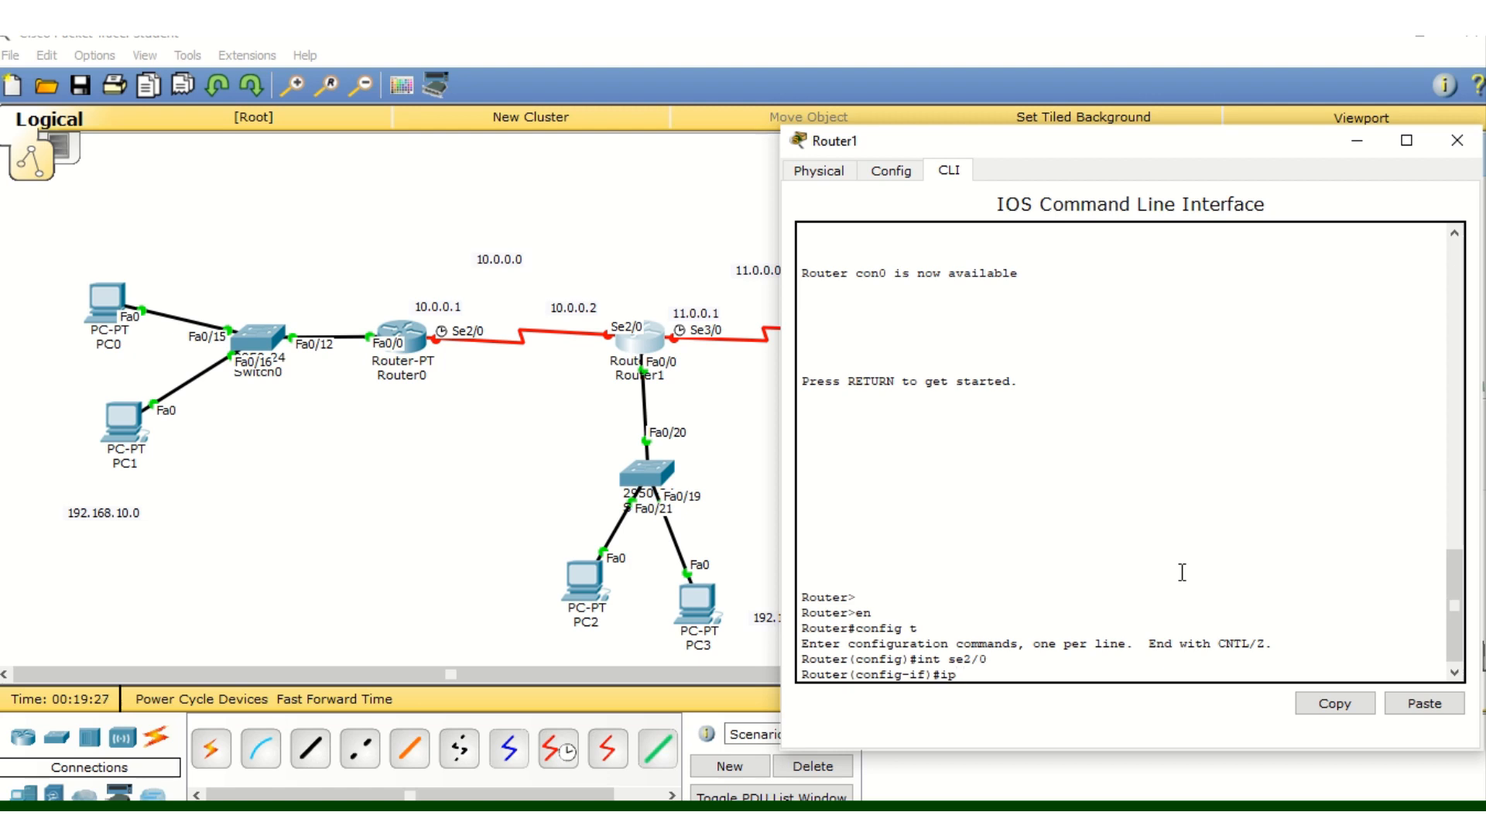
text( addres)
text(s 10.0.0.2 255.0.)
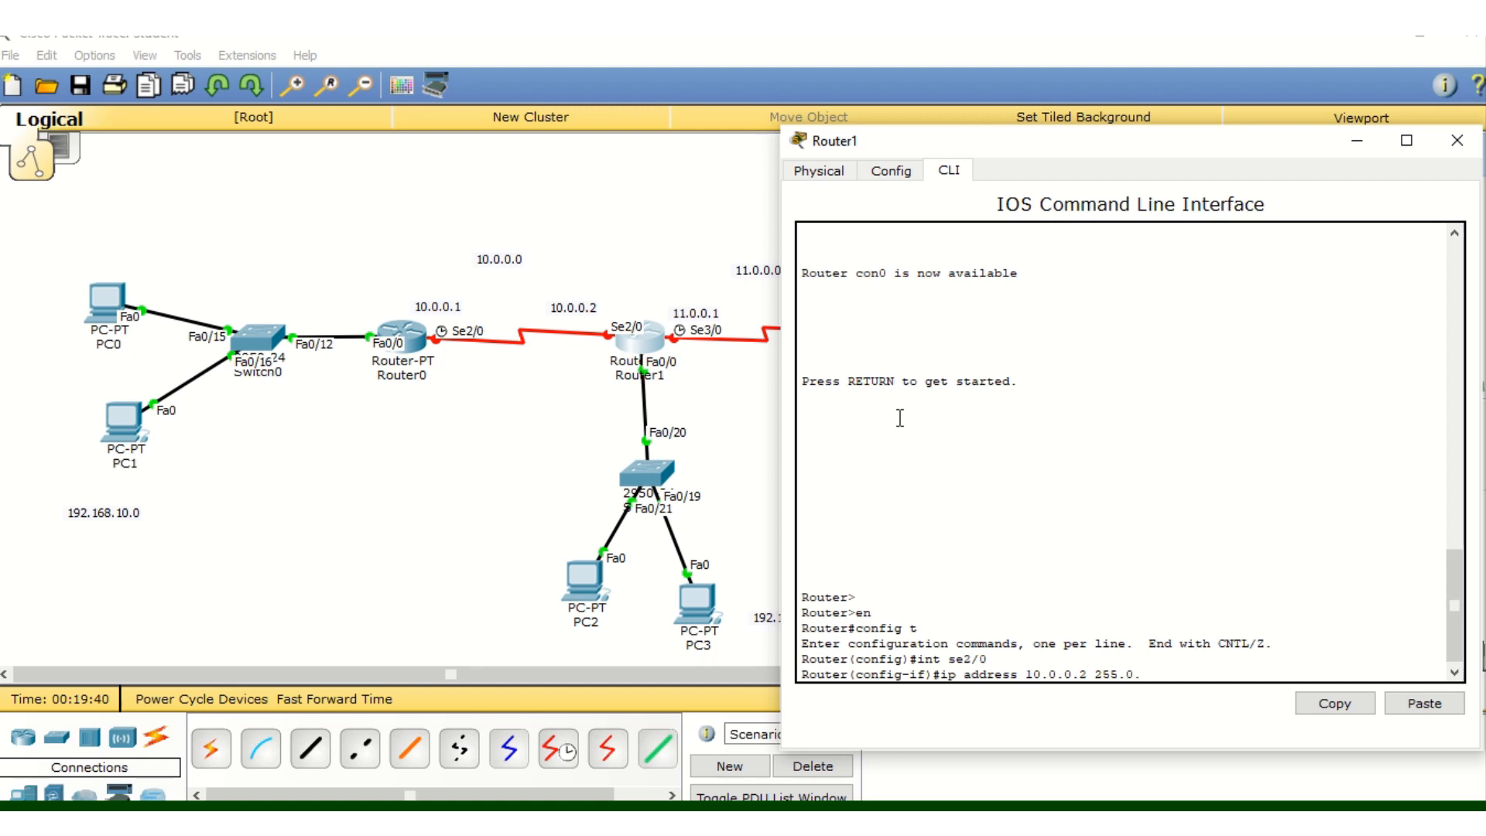
text(0.0)
key(Return)
Enable Router1's interface se2/0 with no shut and close the router's window
text(no shut)
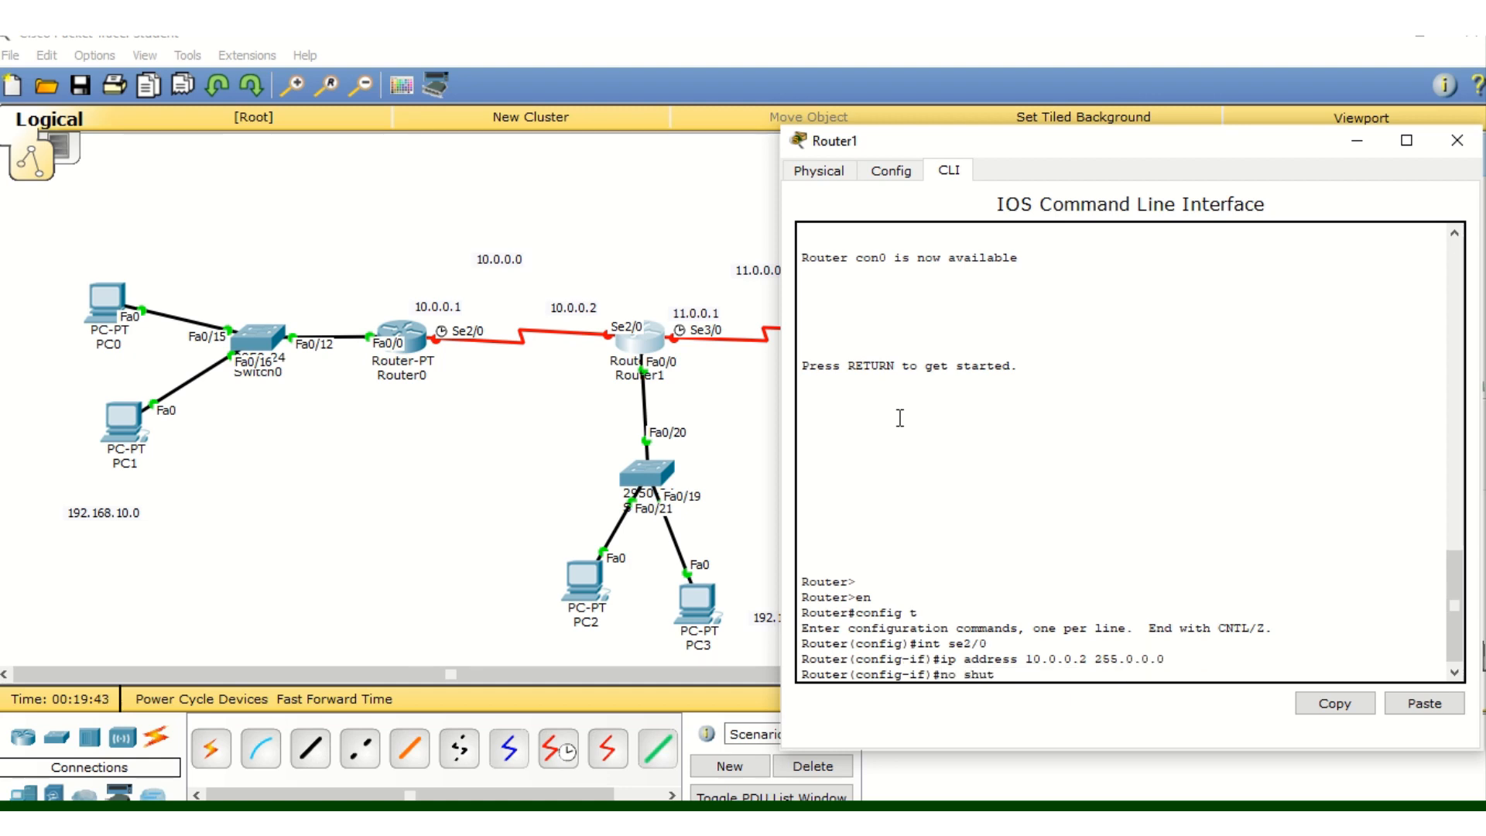
key(Return)
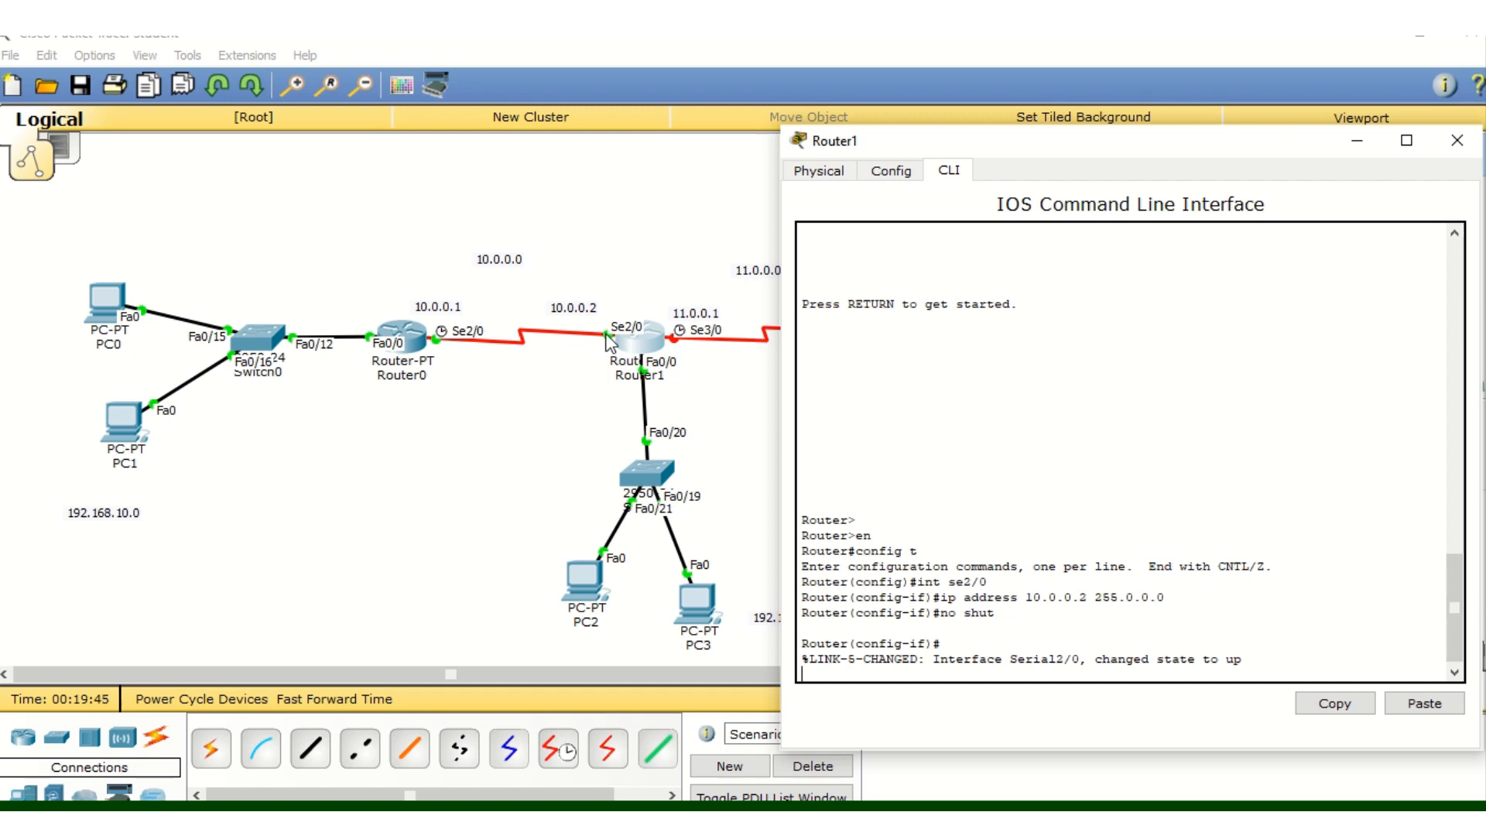
click(1456, 140)
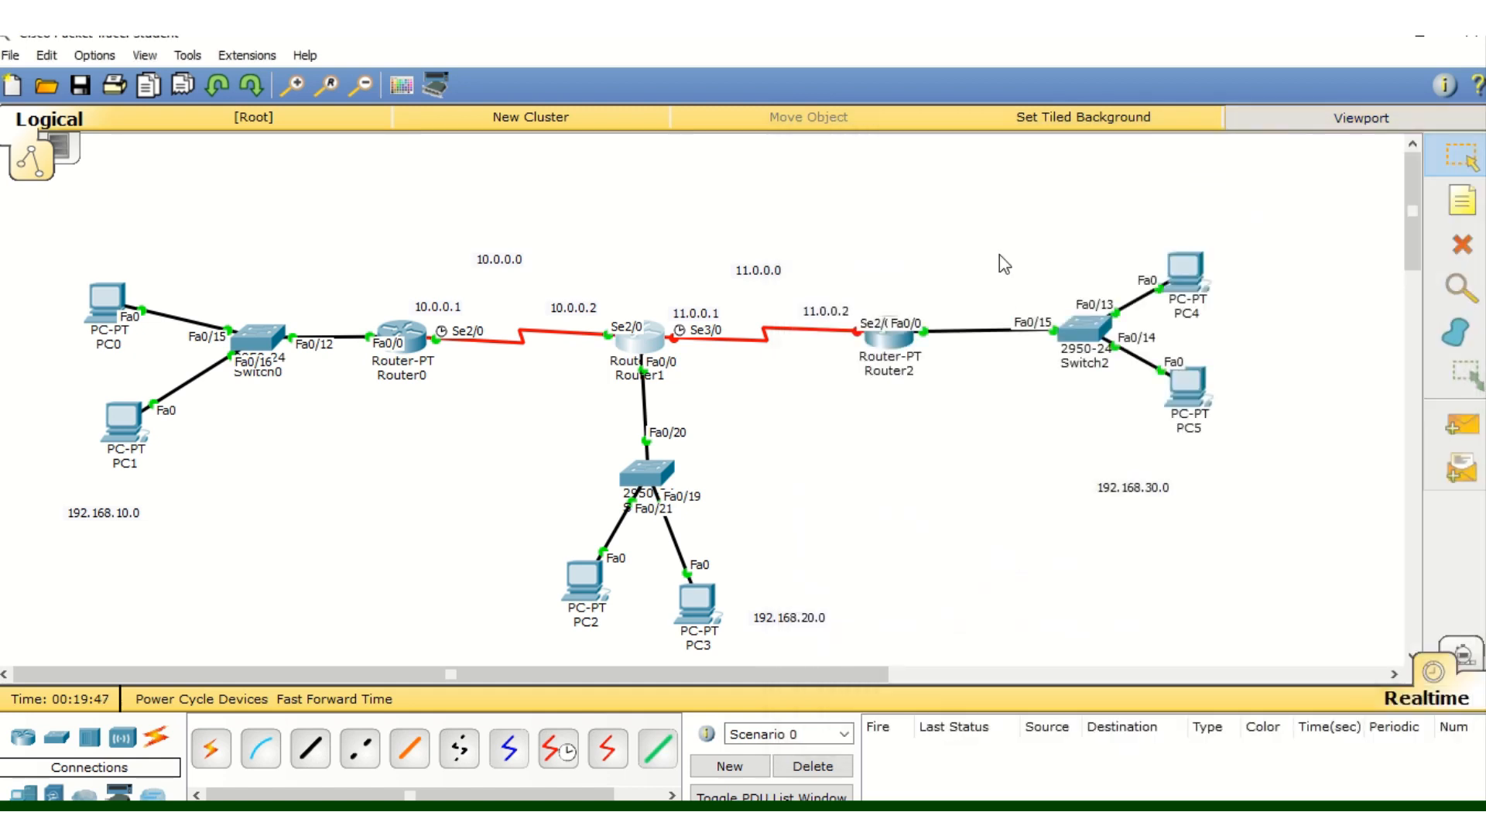
Reopen Router1's command line beside the topology and bring up a fresh prompt
click(655, 345)
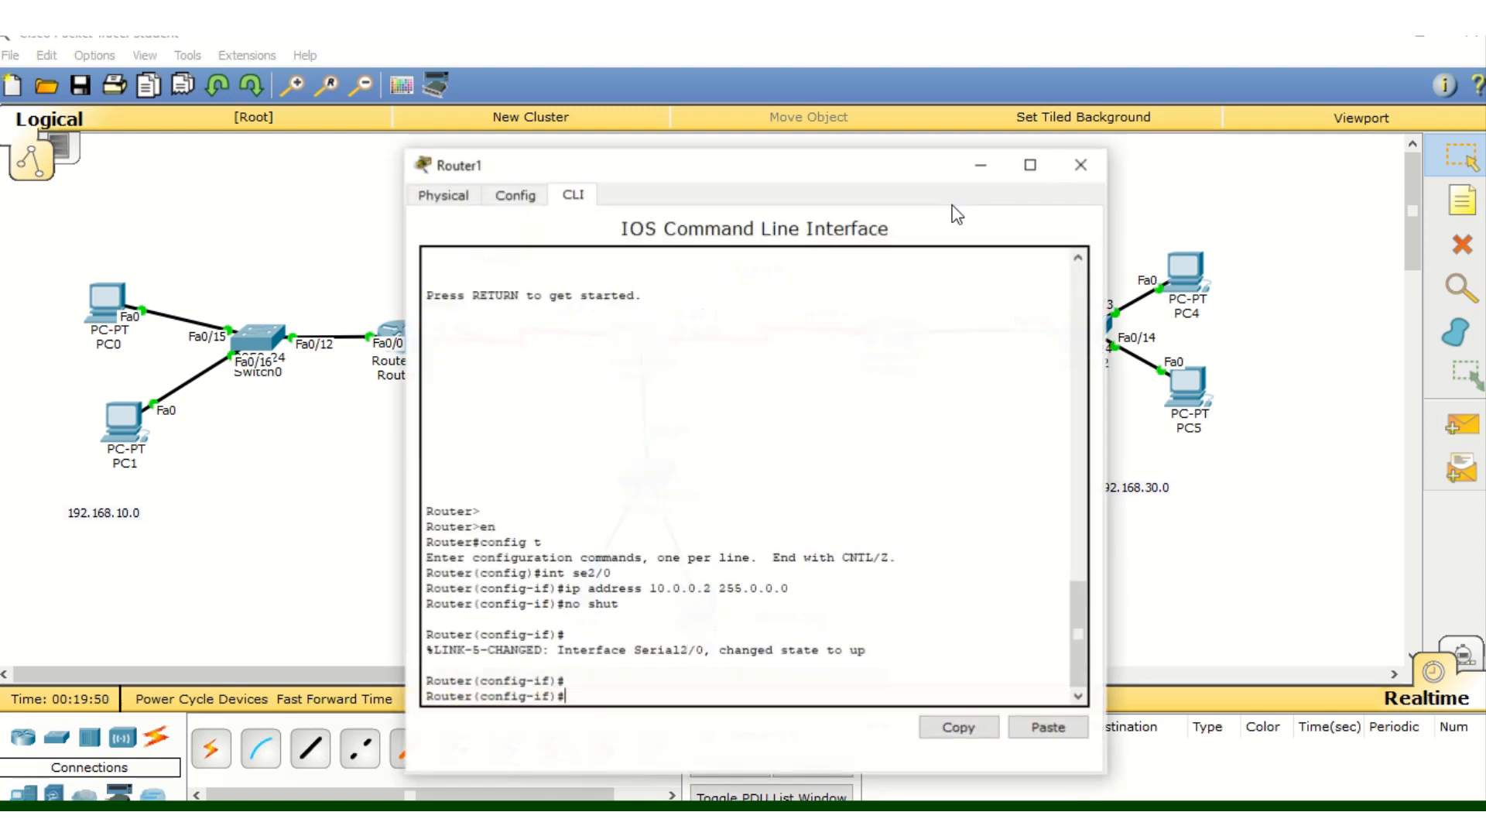
drag(886, 181, 1137, 157)
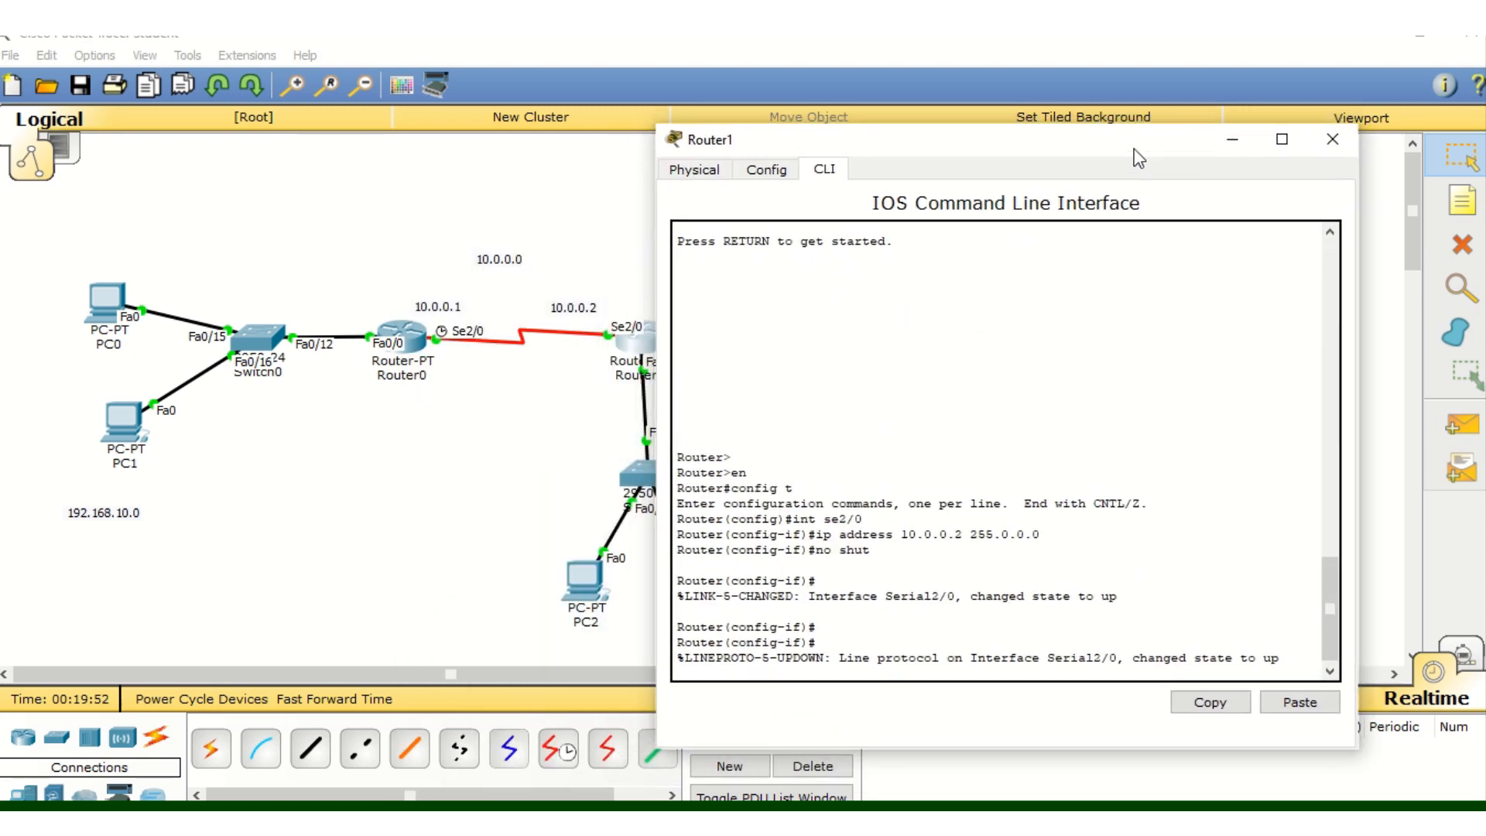
click(1303, 671)
key(Return)
key(Return)
key(Return)
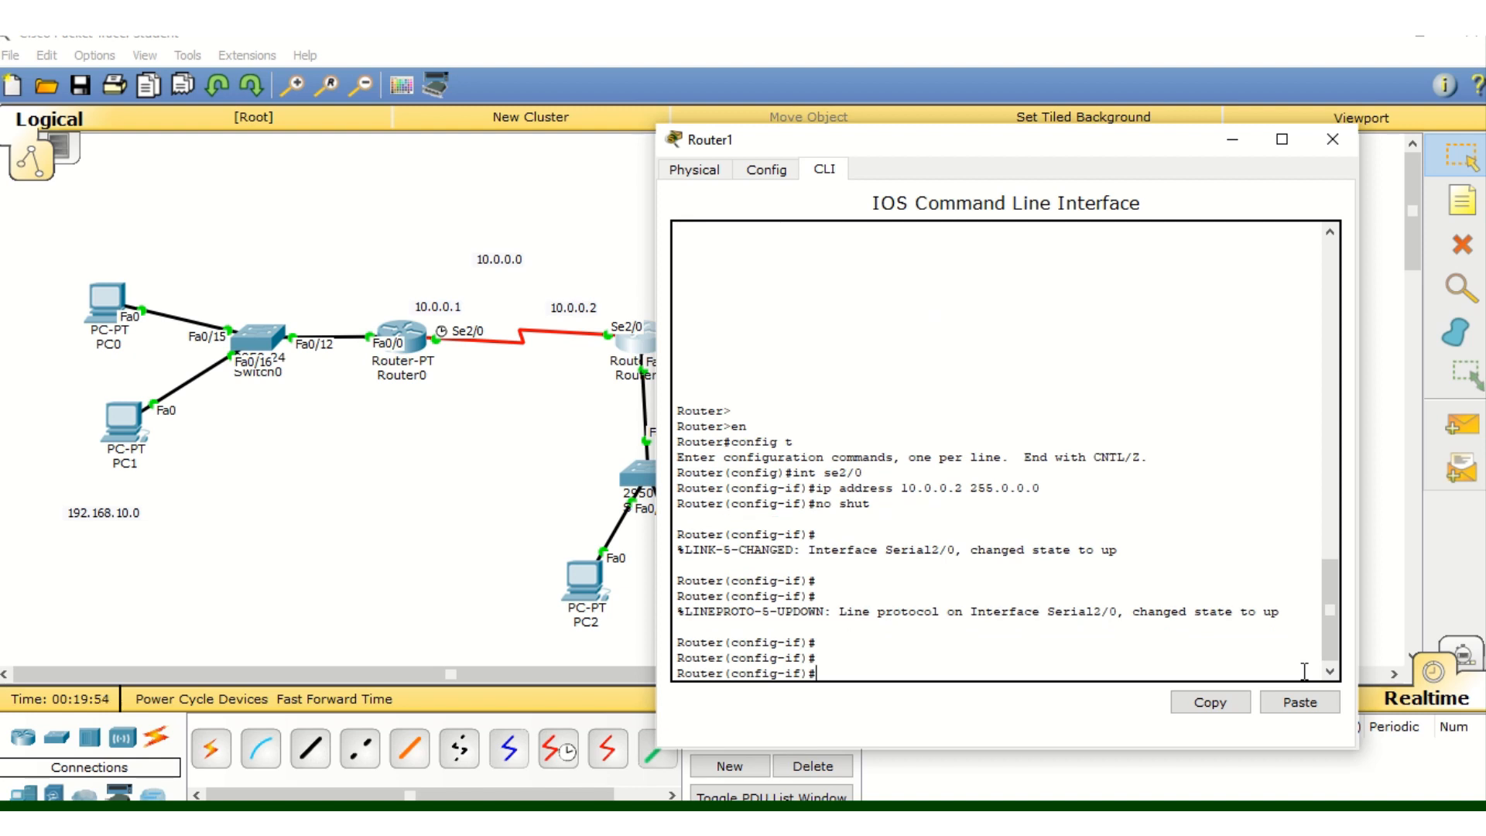
Exit Router1's interface and global configuration modes back to privileged mode
text(exit)
key(Return)
key(Return)
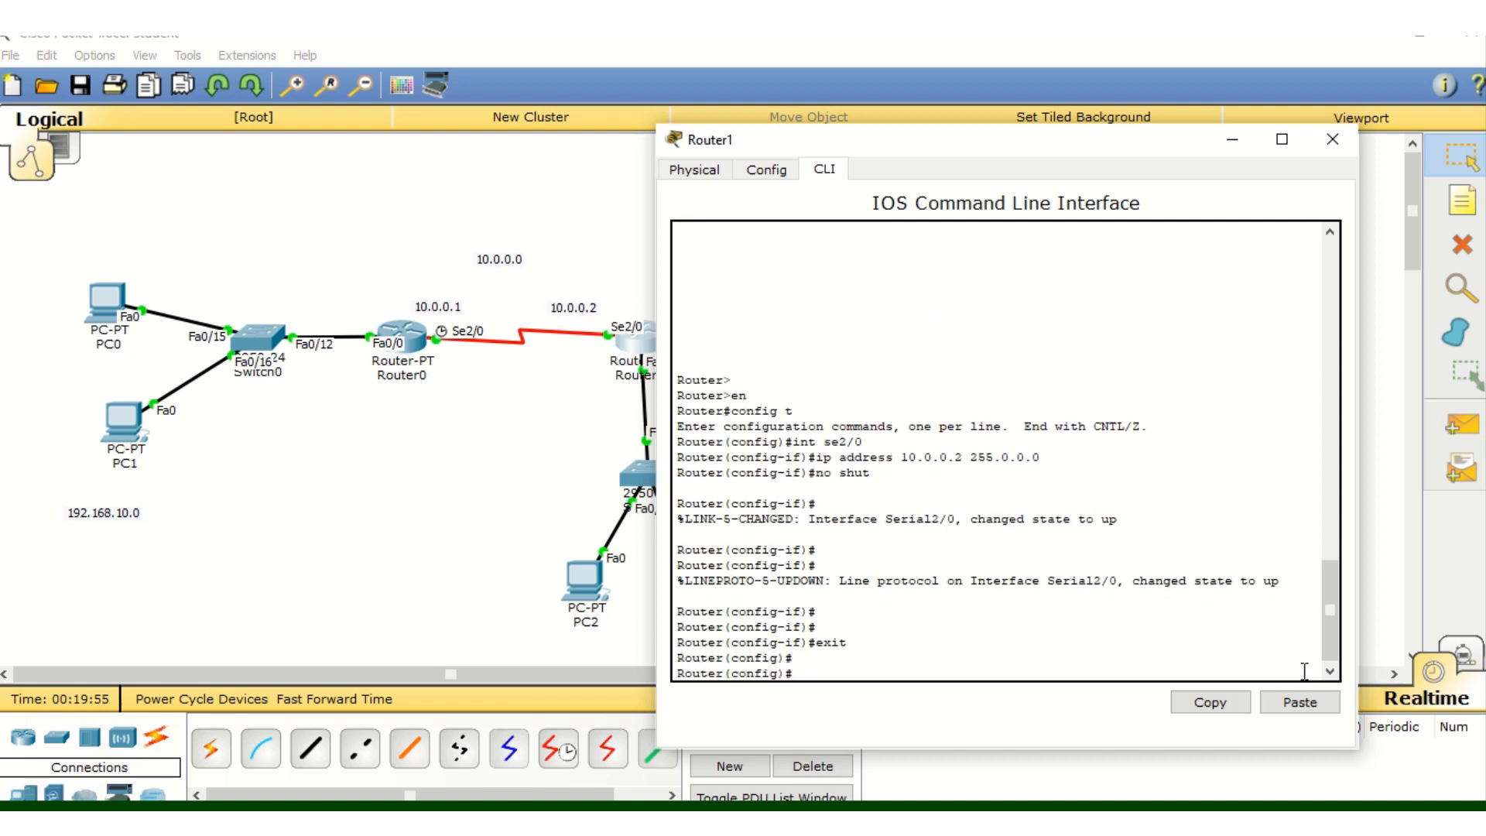
text(ex)
text(i)
key(BackSpace)
text(xit)
key(Return)
Enter configuration of Router1's interface se3/0 and set its clock rate to 64000
text(config t)
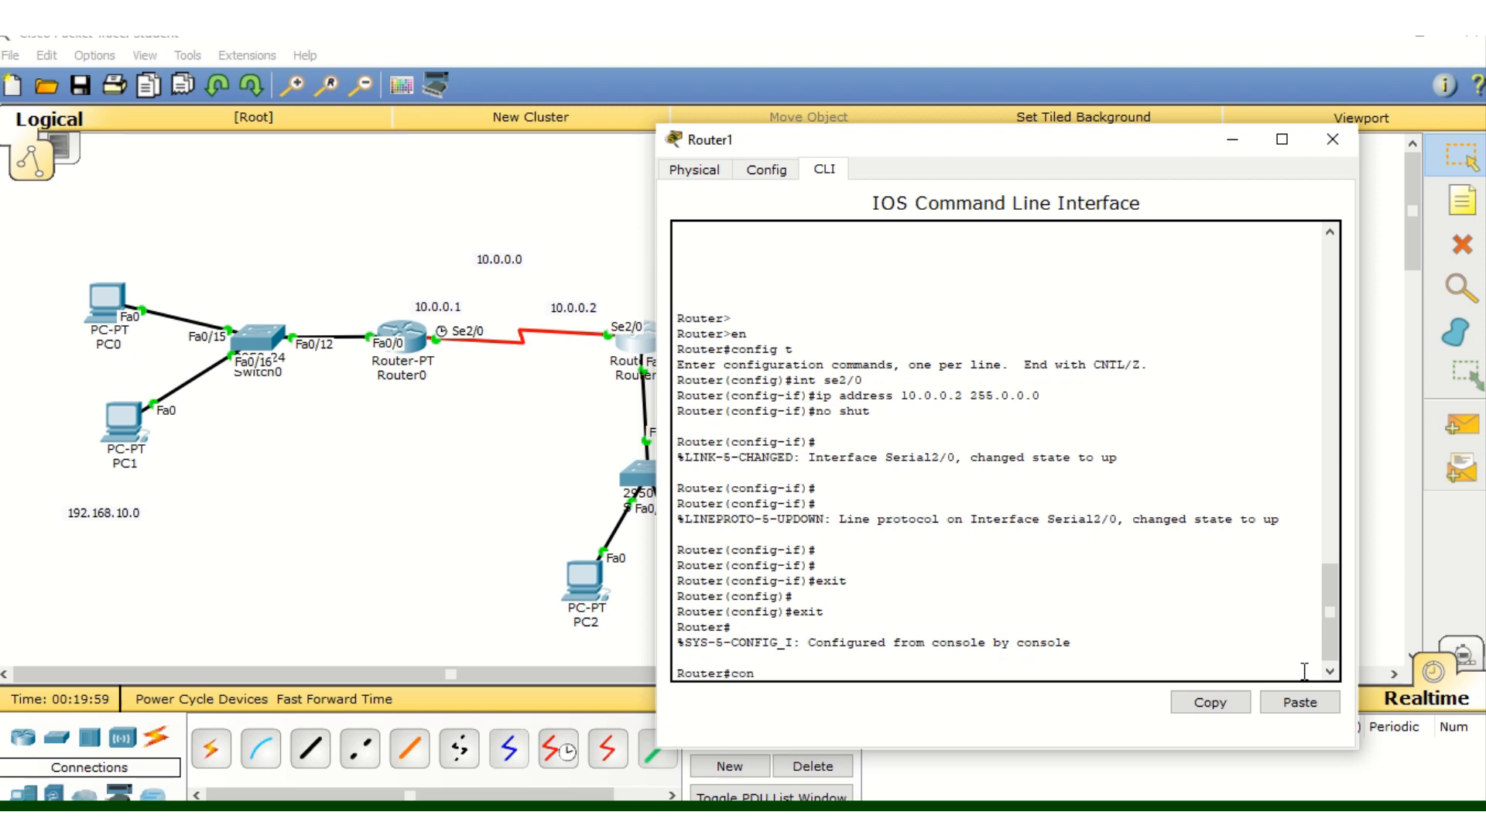
key(Return)
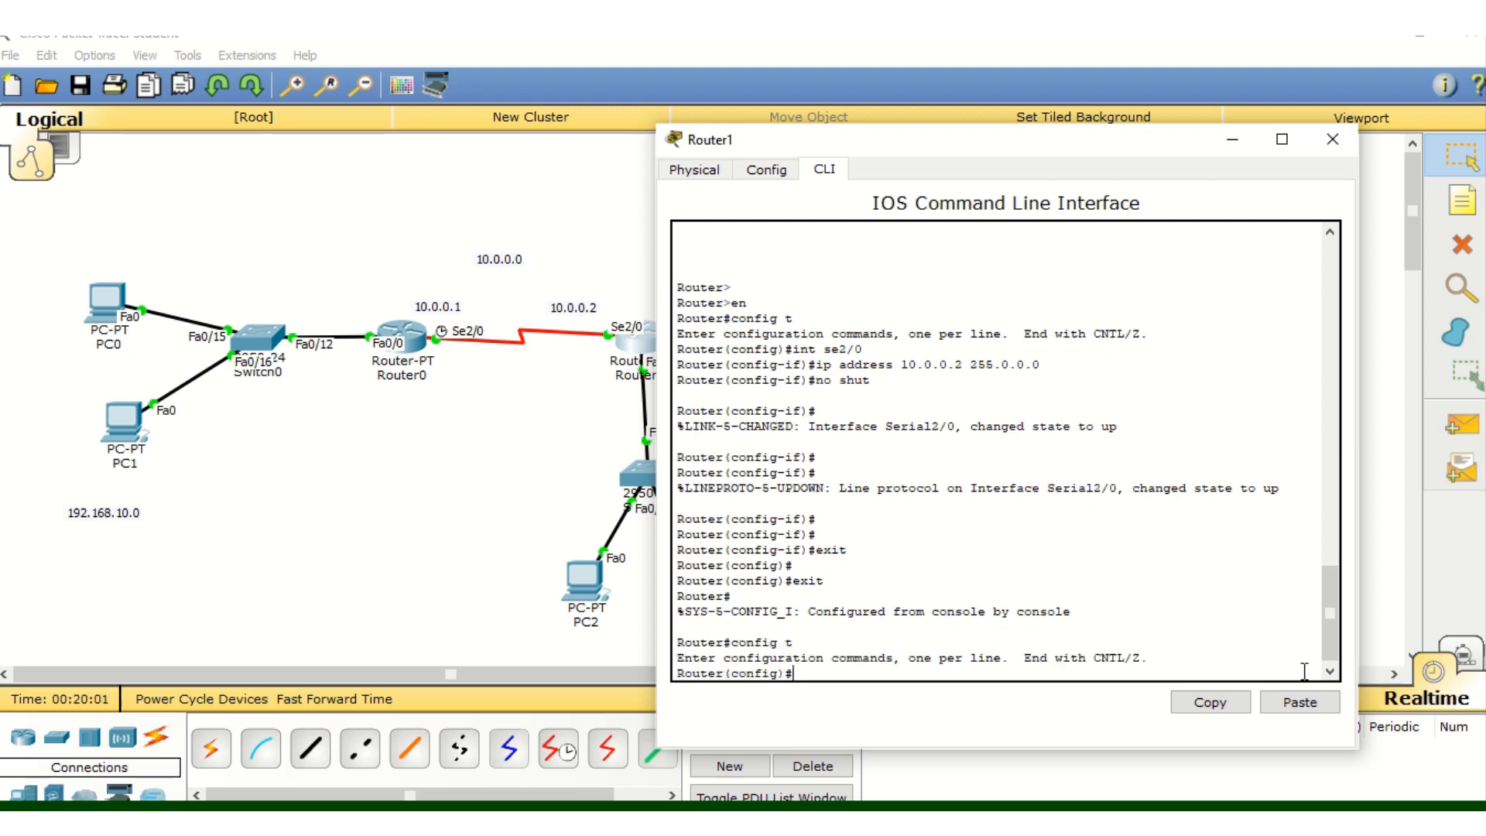
text(int)
drag(1084, 150, 1163, 119)
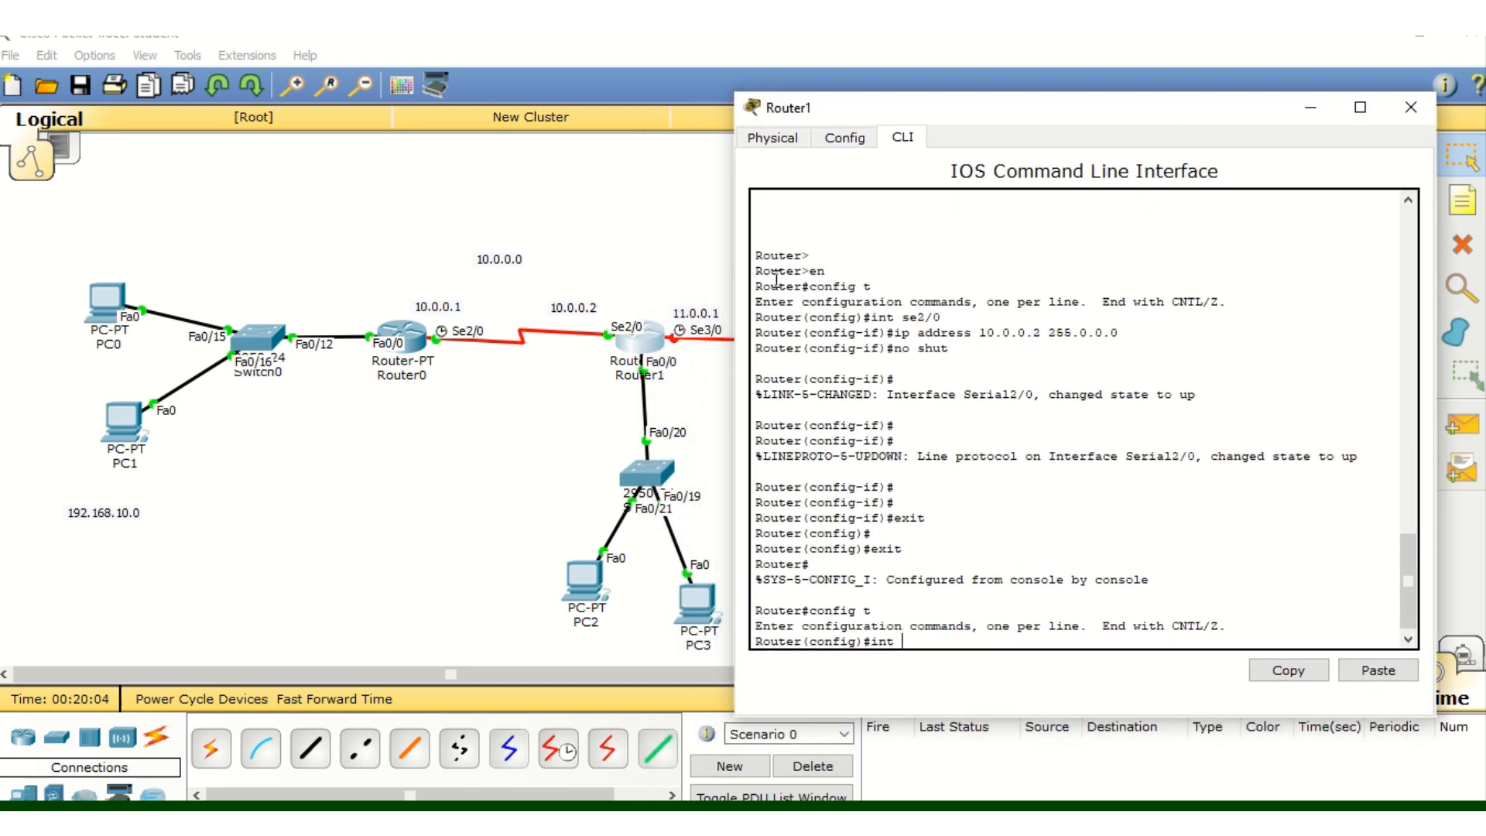
text(se3/0)
key(Return)
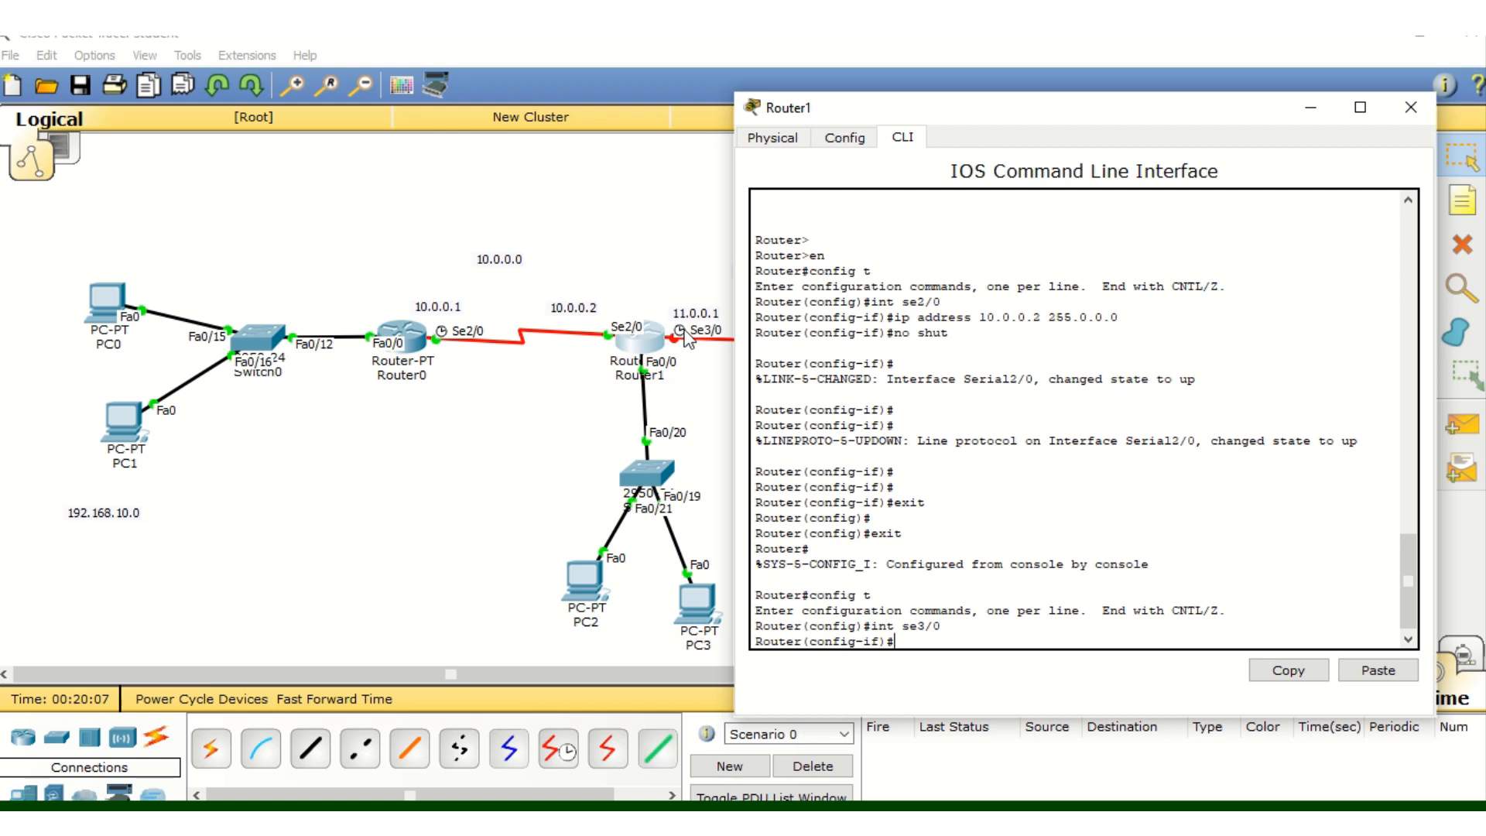
text(clock rate 64000)
key(Return)
Assign IP address 11.0.0.1 with mask 255.0.0.0 to Router1's interface se3/0
text(ip address )
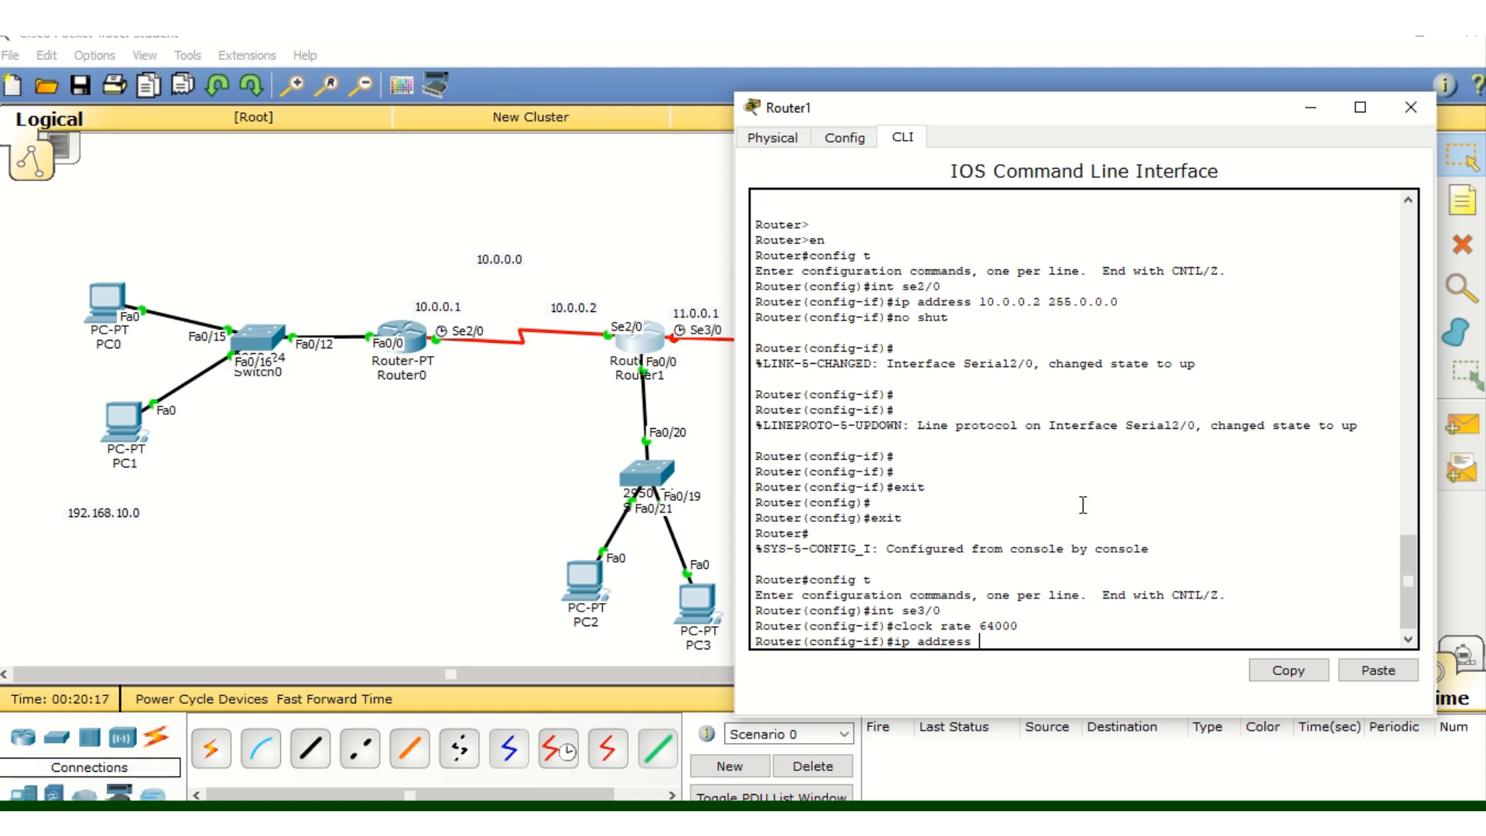
text(11.0.0.1 255.0.0.0)
key(Return)
Enable Router1's interface se3/0 with no shut
text(no)
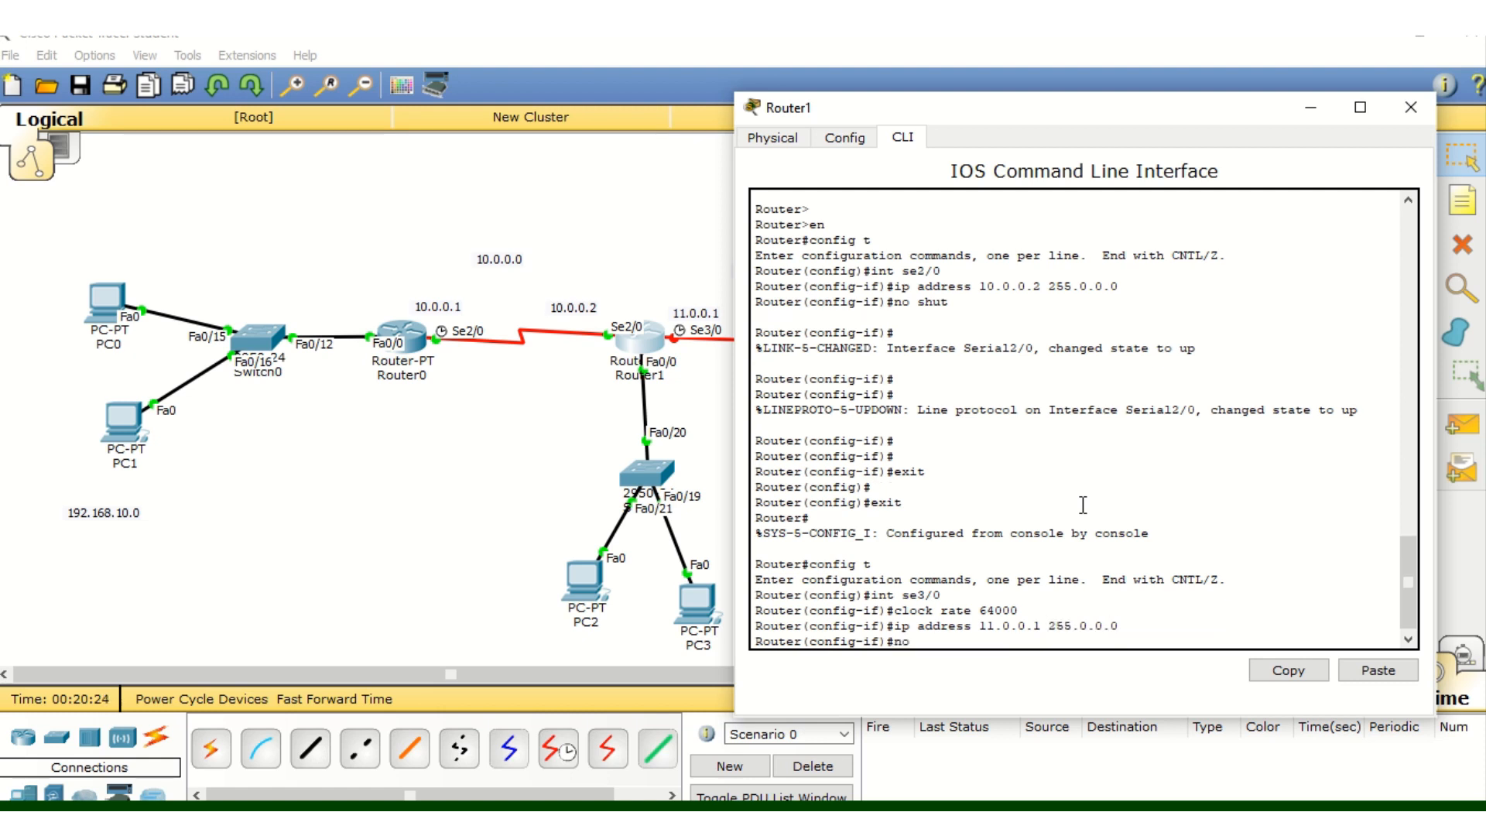
text( shut)
key(Return)
key(Return)
Exit from Router1's se3/0 interface configuration to privileged mode and highlight the Serial3/0 link message
text(ex)
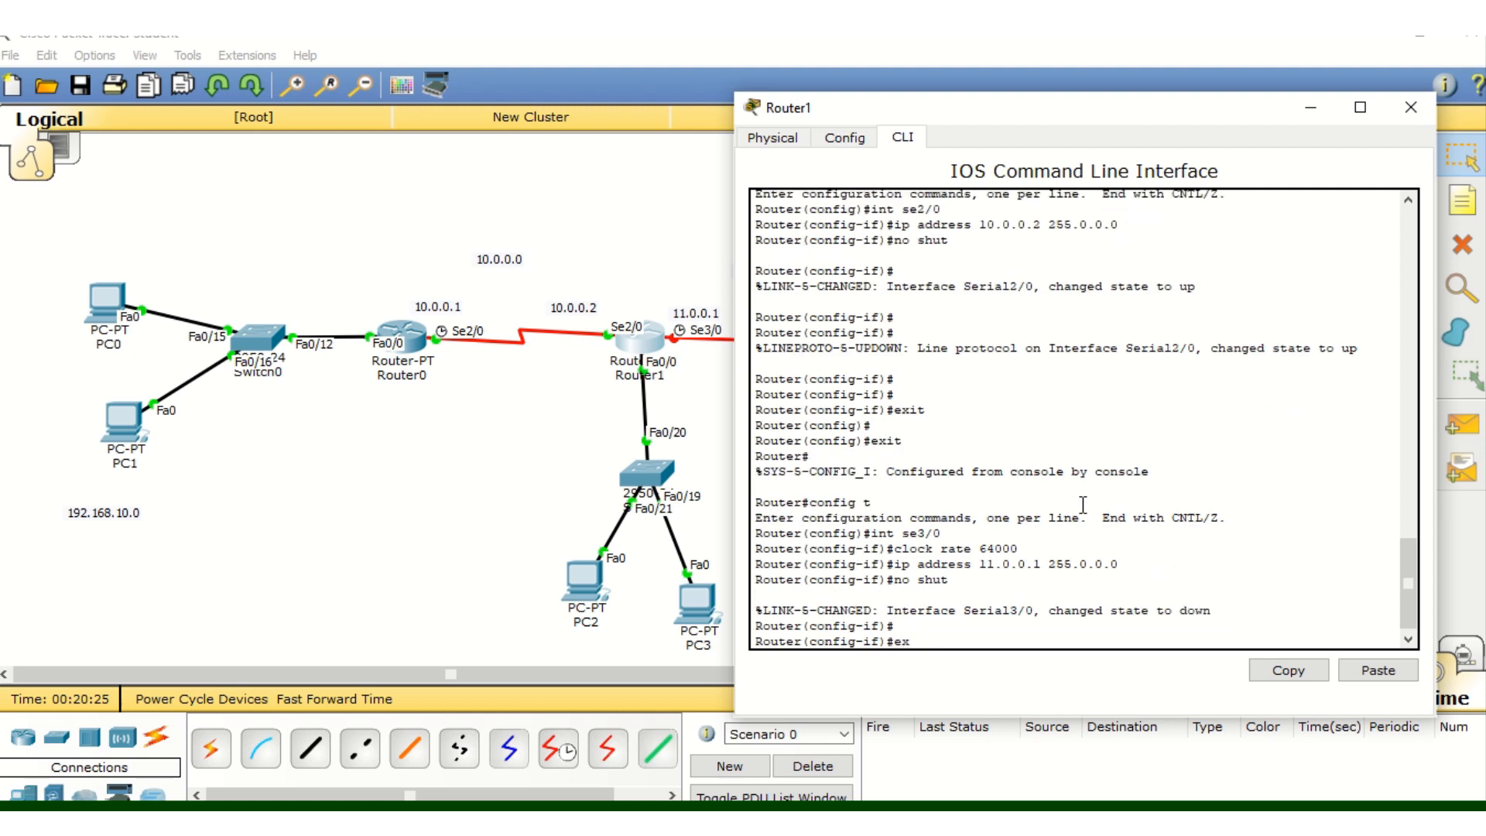
text(it)
key(Return)
text(exit)
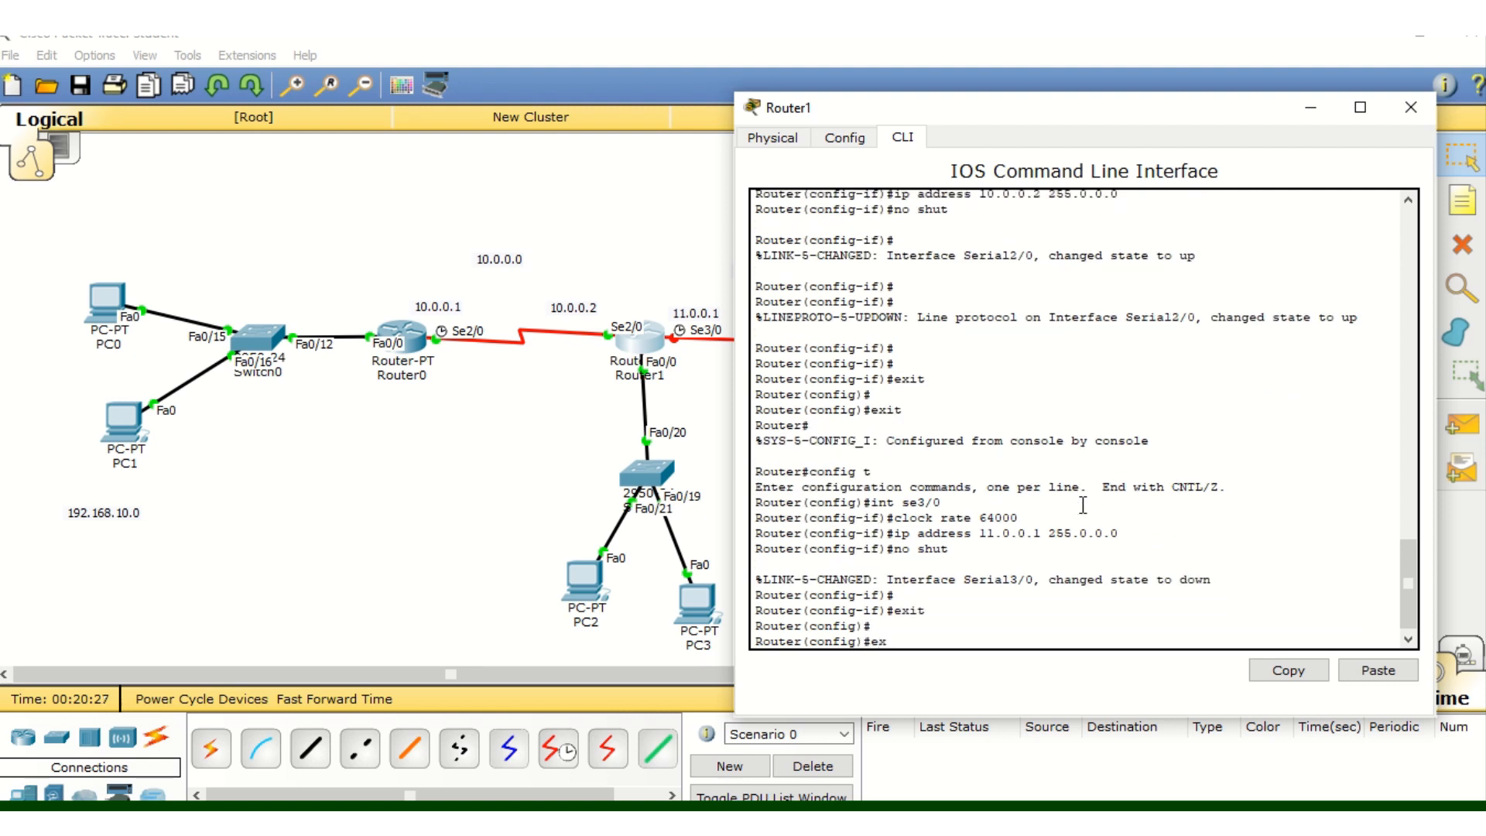
key(Return)
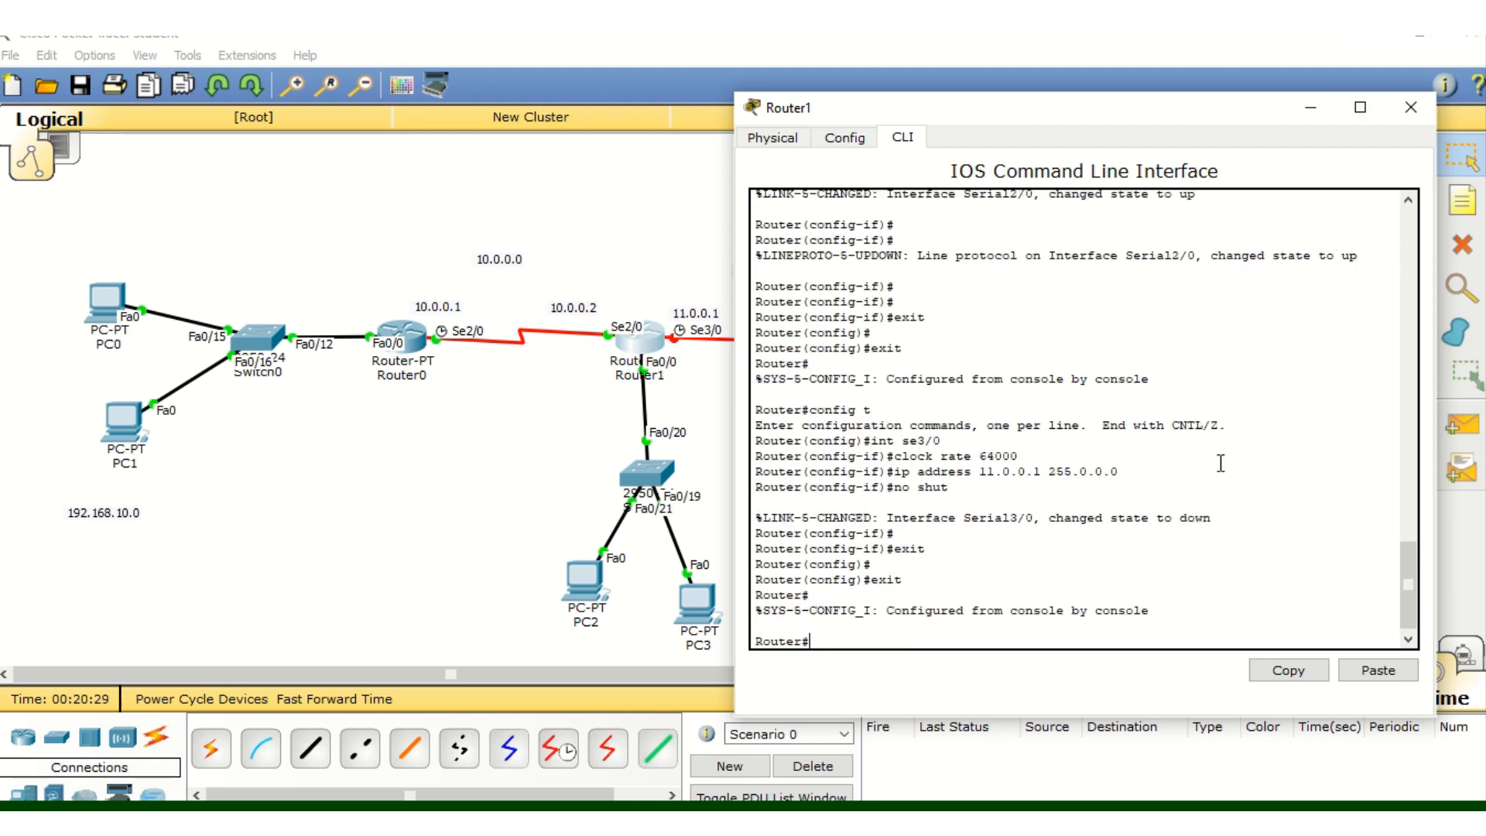
drag(1080, 517, 1234, 522)
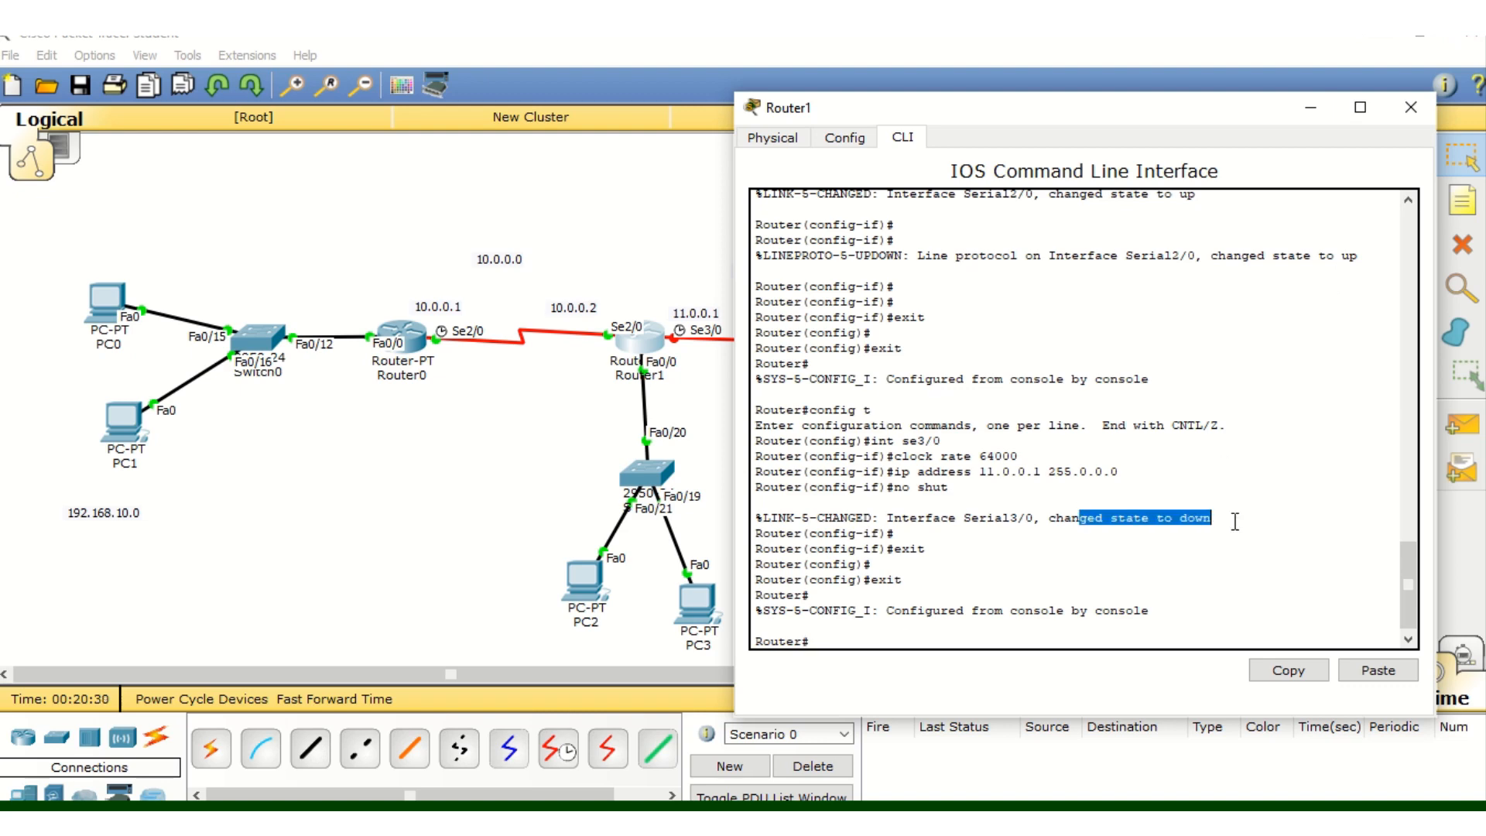
Close Router1's window, open Router2's command line and enter global configuration mode
click(1411, 107)
click(890, 342)
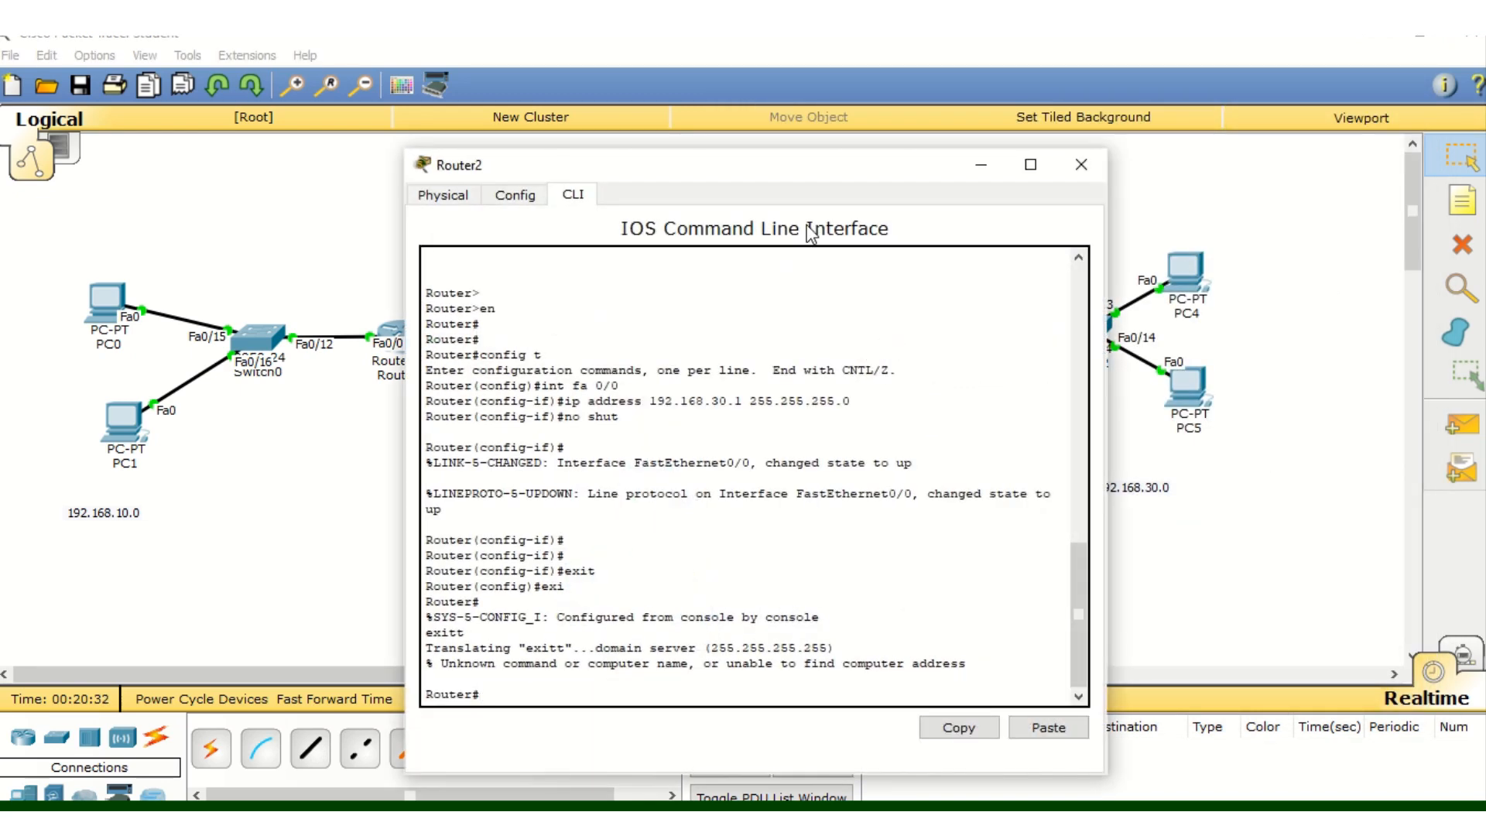
drag(1006, 189, 1333, 58)
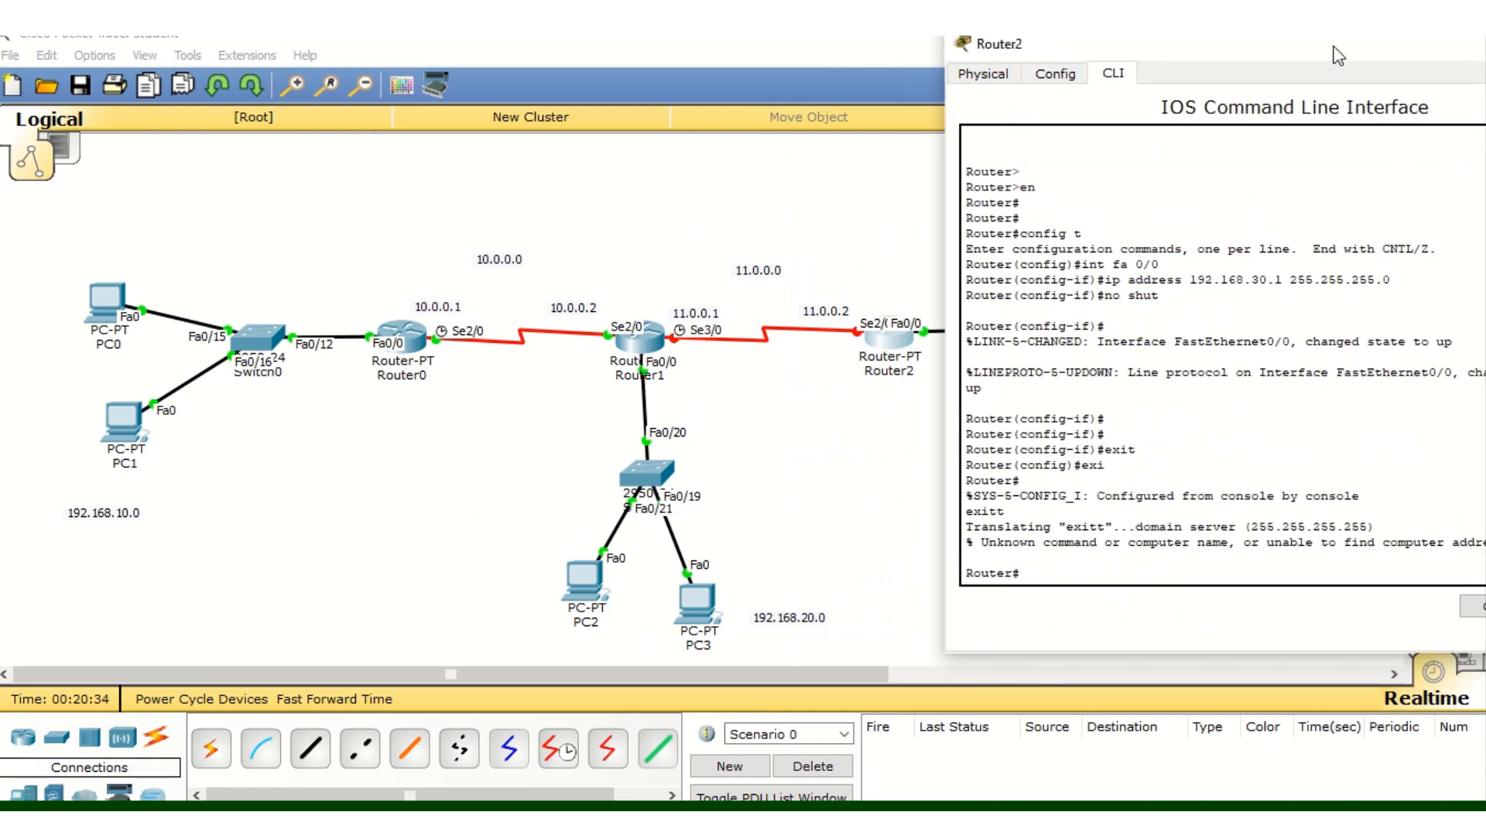
text(config t)
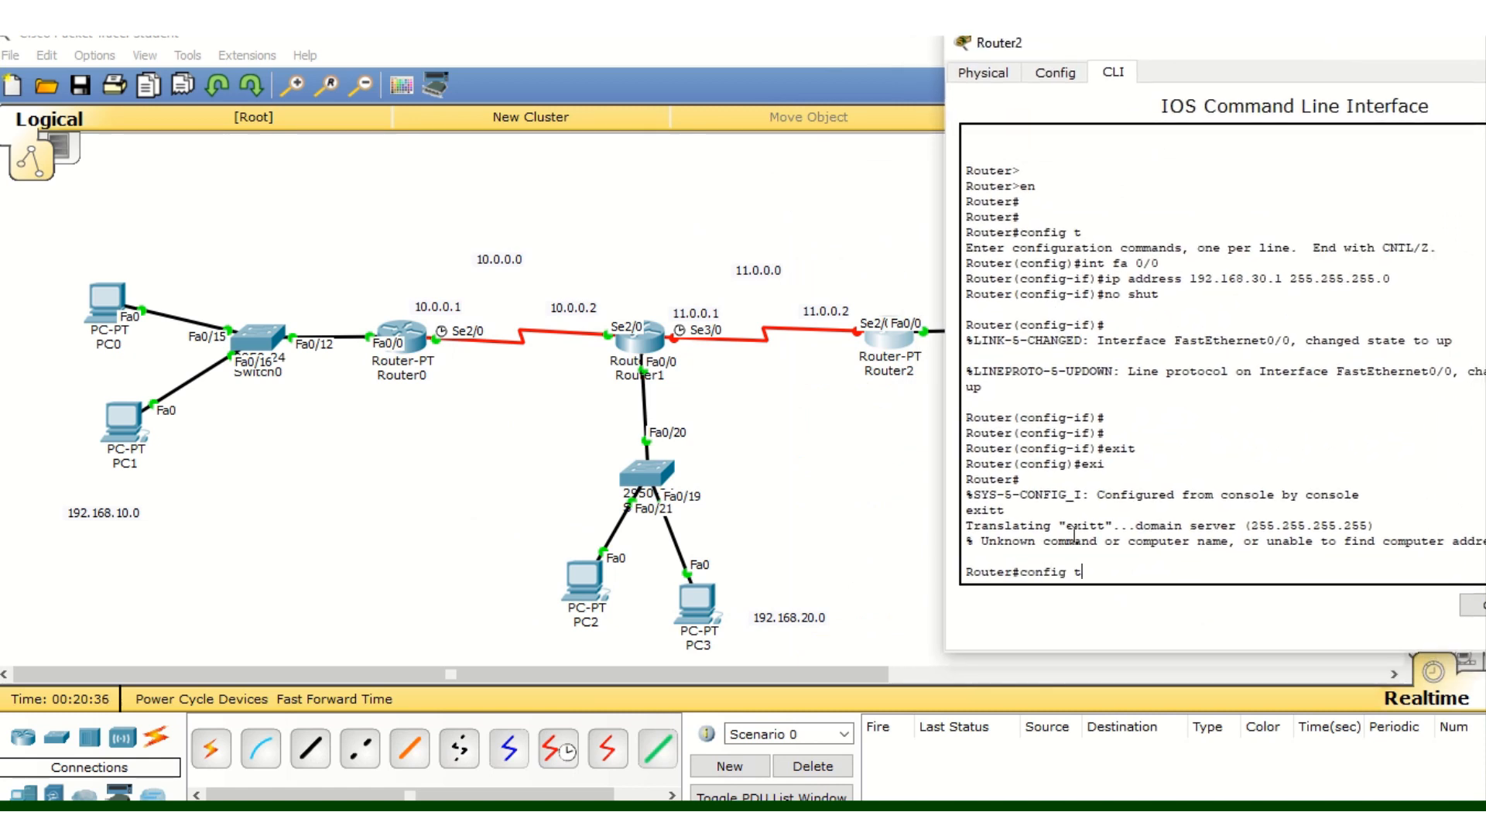
key(Return)
text(int)
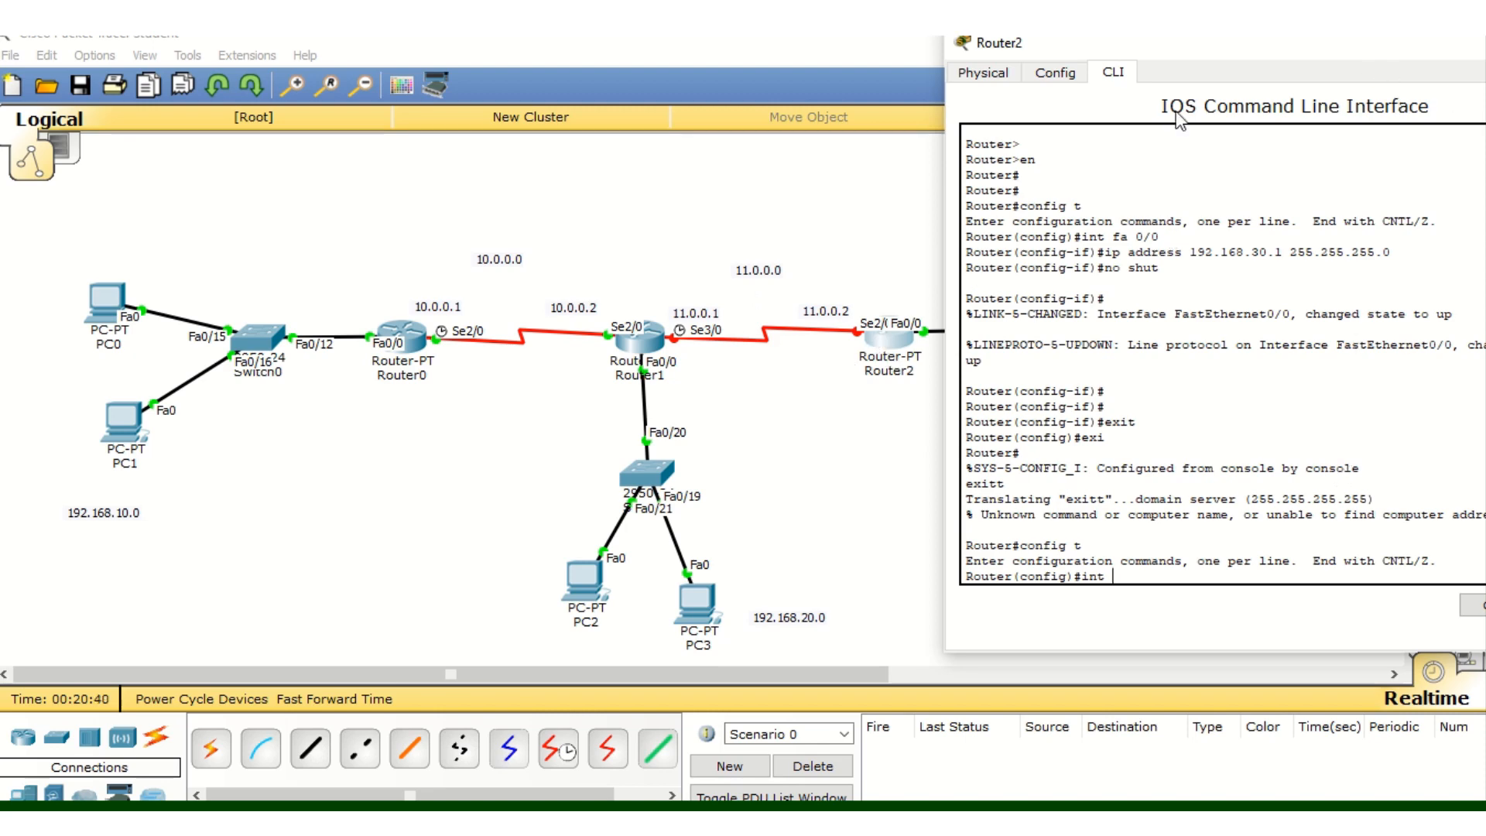
Minimize Router2's window, move Router2 higher on the workspace to expose its serial port label, and reopen its command line
drag(1224, 58, 932, 99)
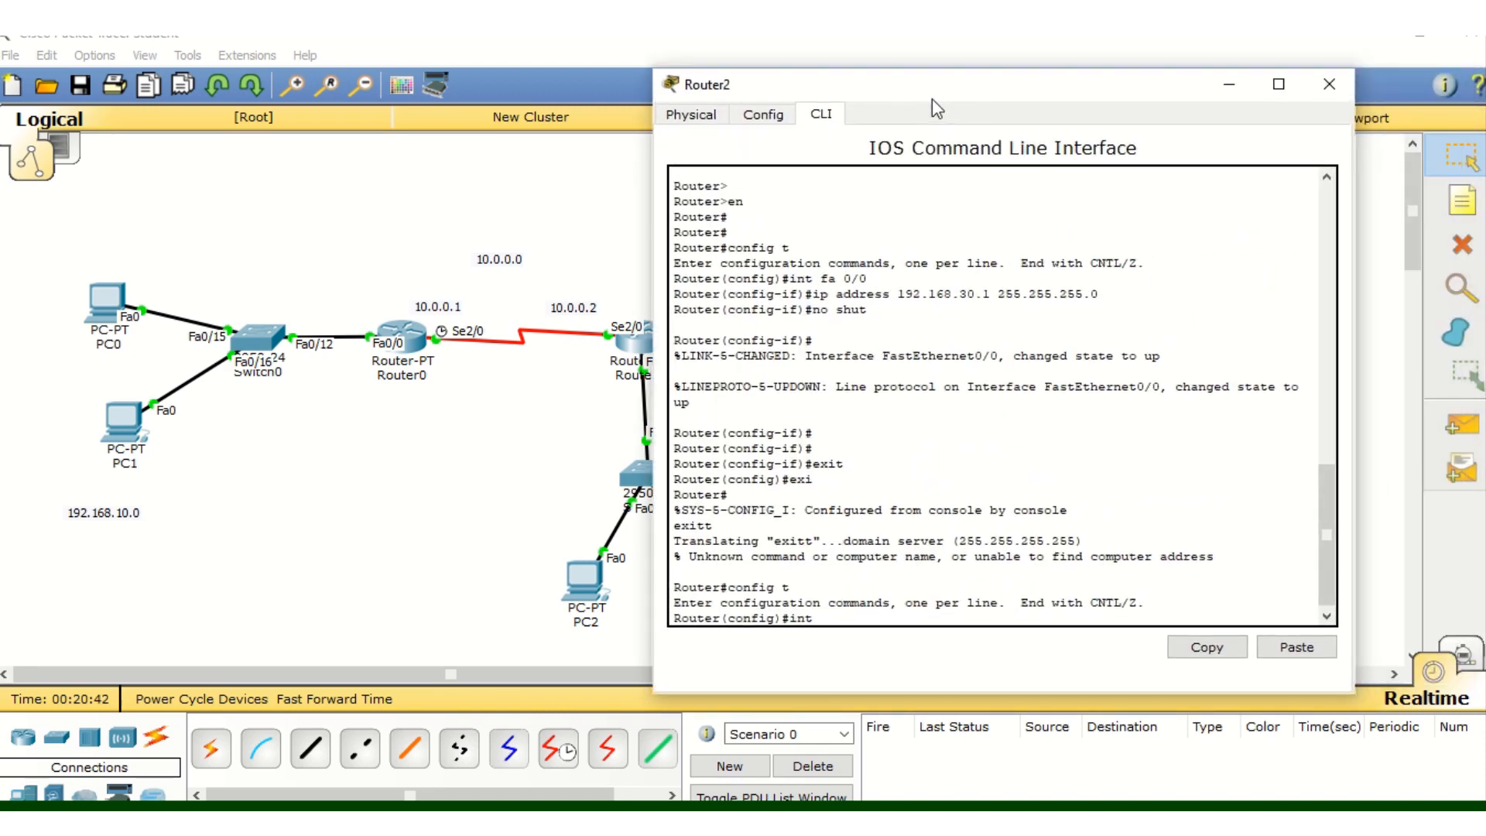
click(1229, 86)
drag(878, 328, 903, 282)
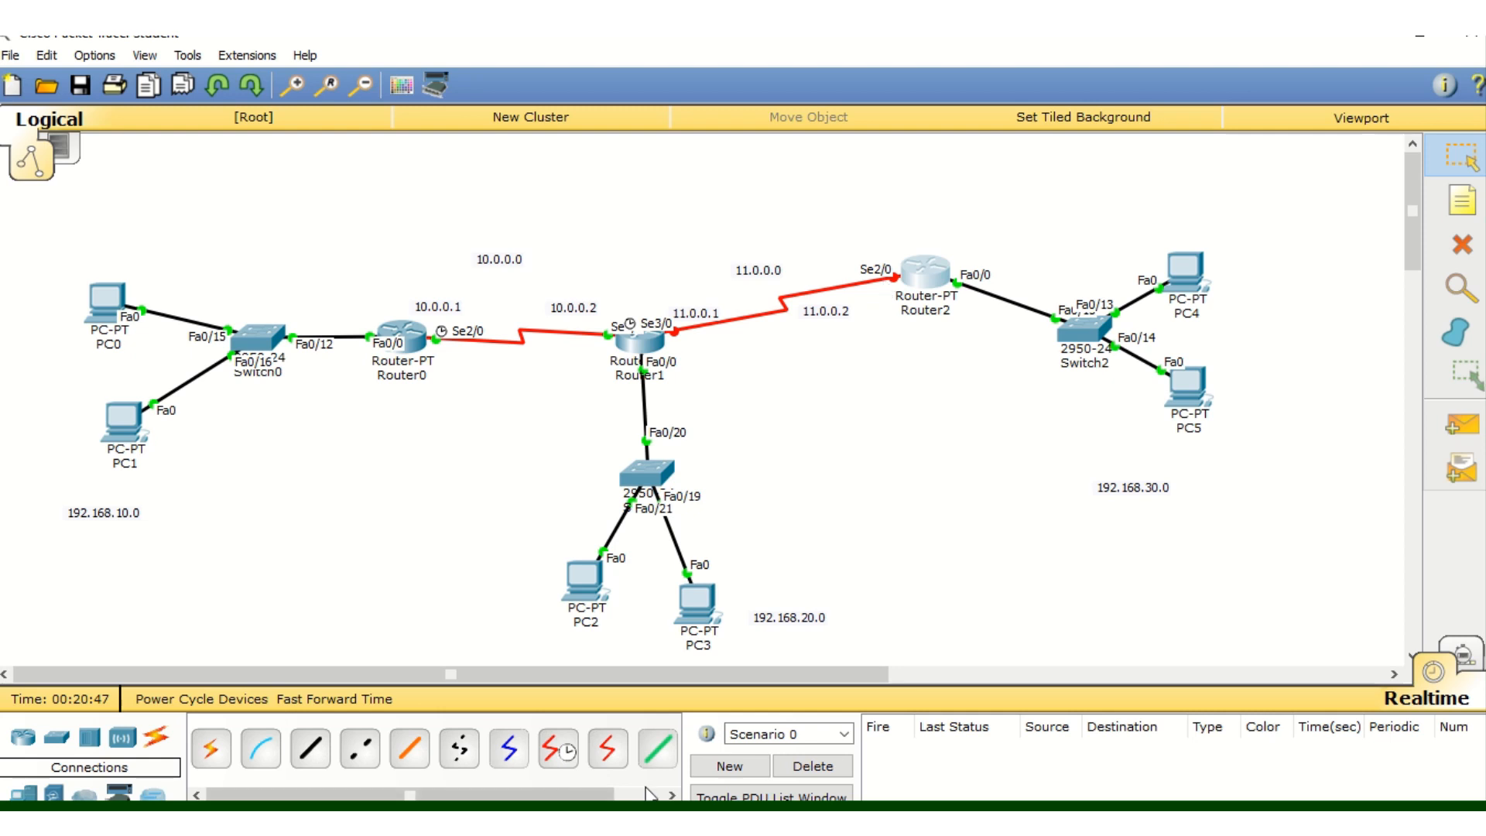
click(929, 269)
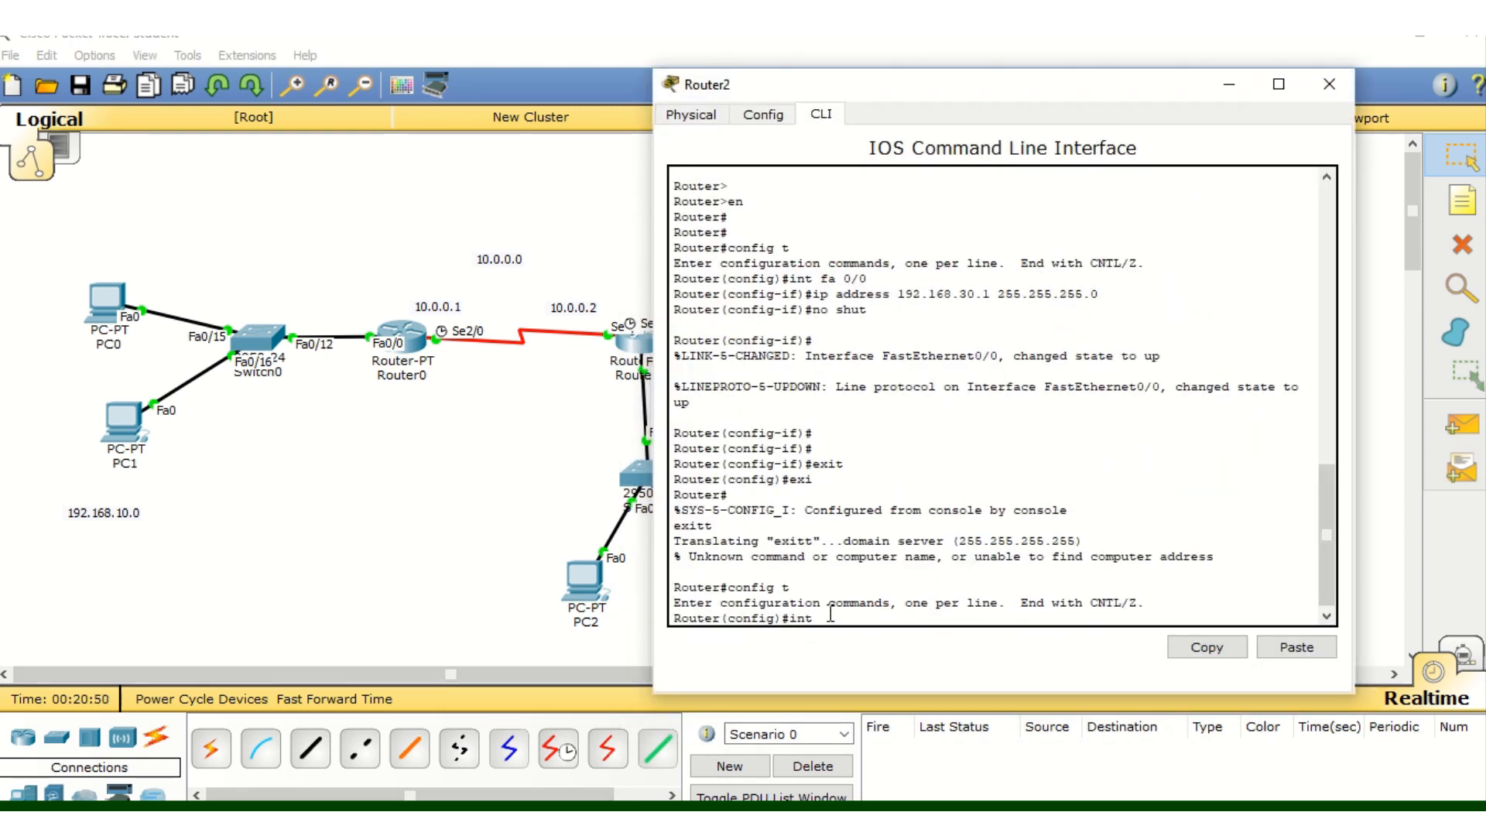
Enter configuration of Router2's interface se2/0 and assign IP address 11.0.0.2 with mask 255.0.0.0
text(se2/0)
key(Return)
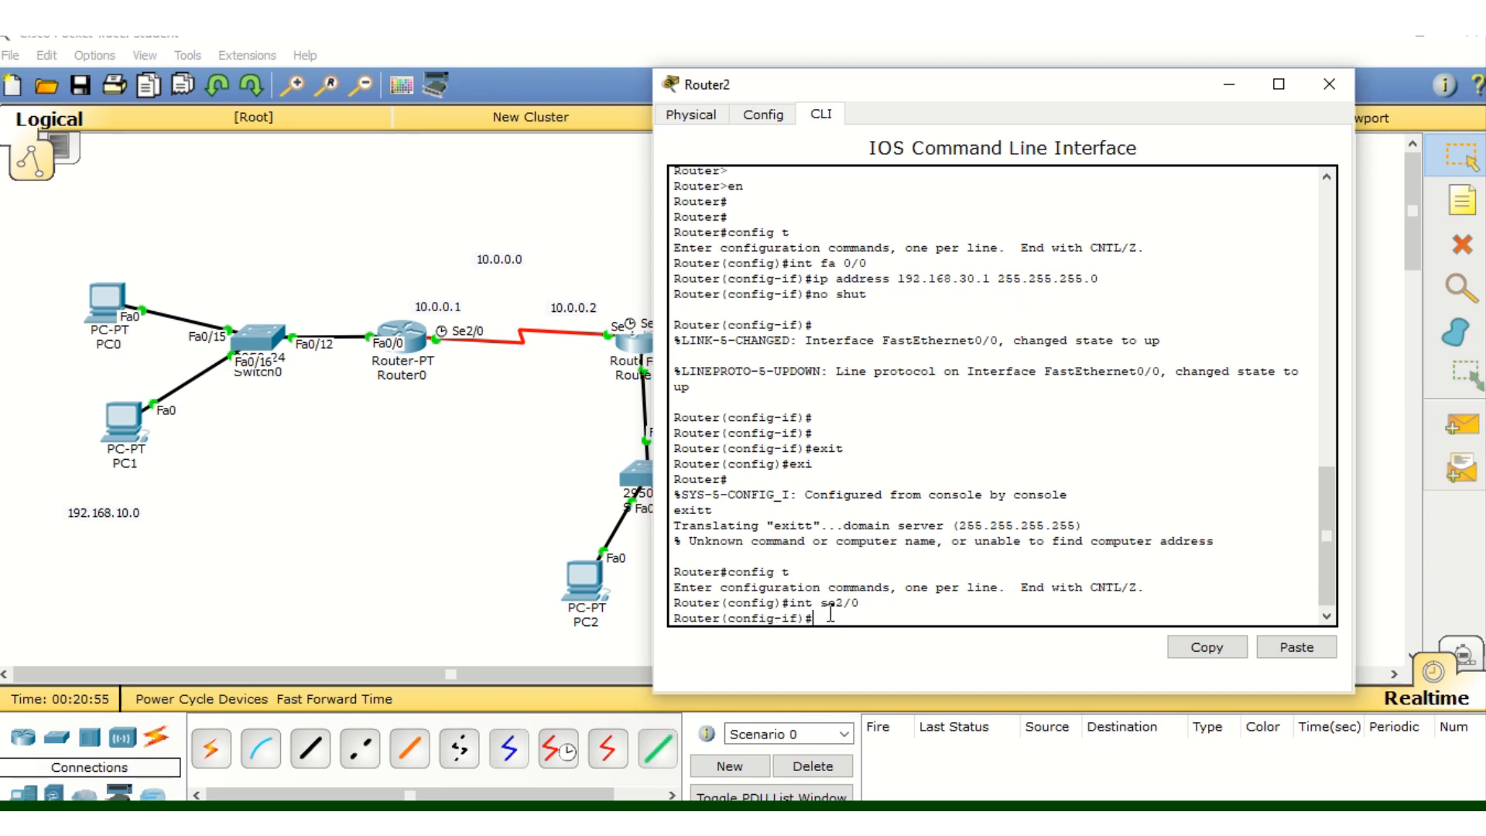
text(ip address 11.0.0.2 255.0.0.0)
key(Return)
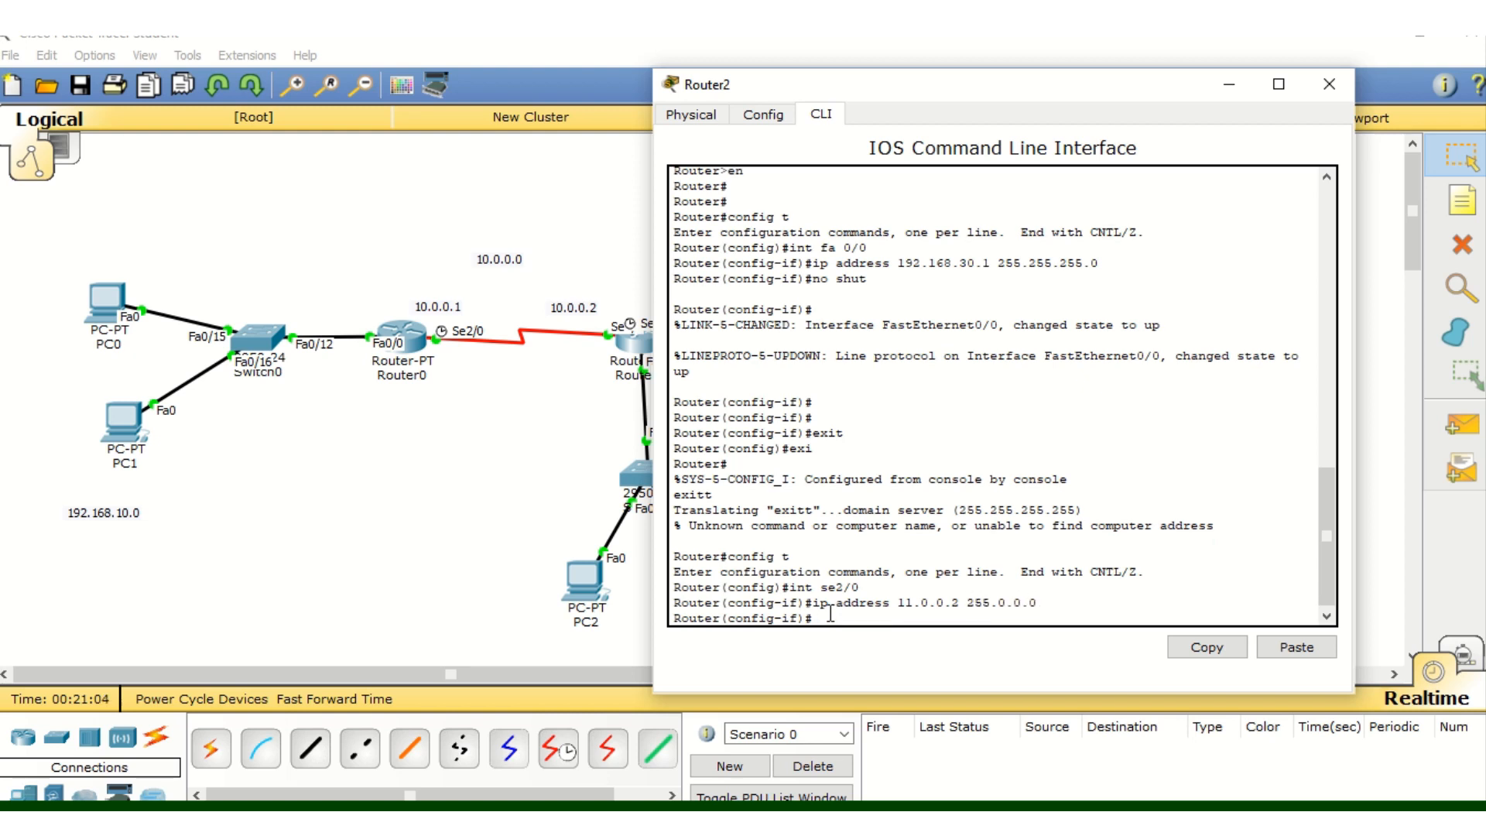
Enable Router2's interface se2/0 with no shut, exit to privileged mode and close the router window
text(no shut)
key(Return)
text(exit)
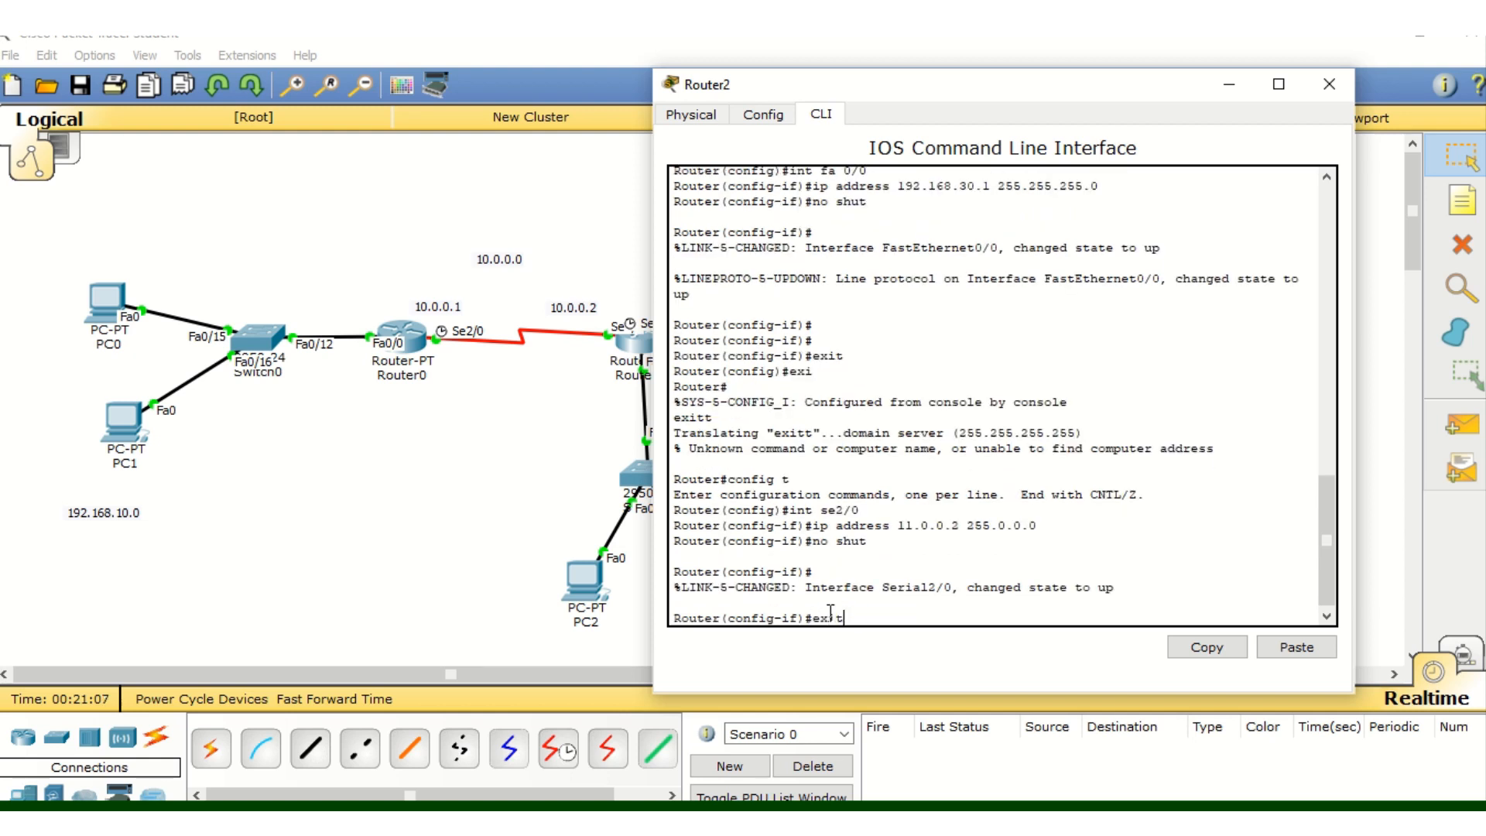
key(Return)
key(Return)
text(exit)
key(Return)
key(Return)
key(Return)
key(Return)
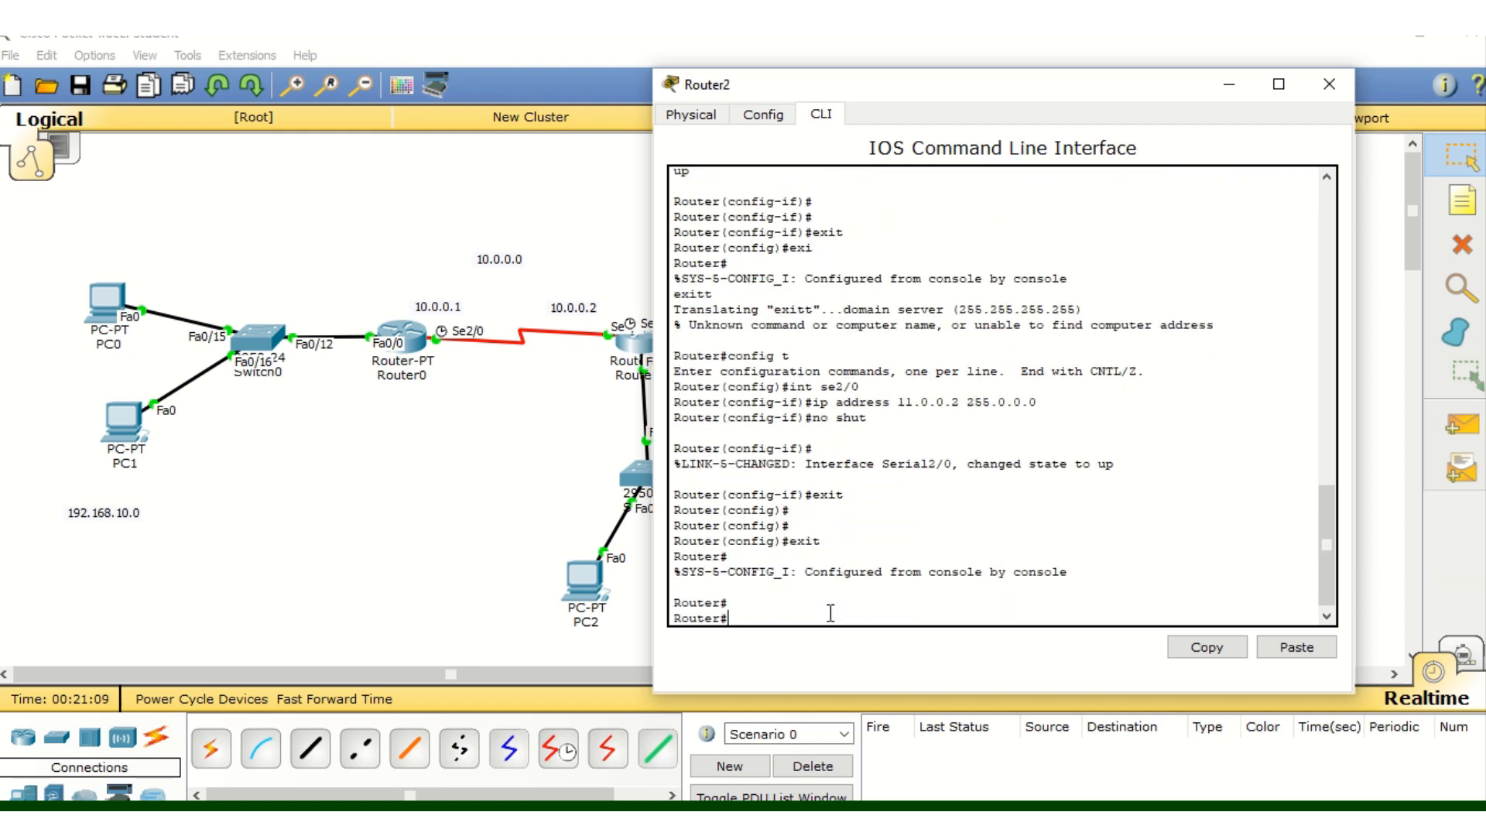
click(1326, 82)
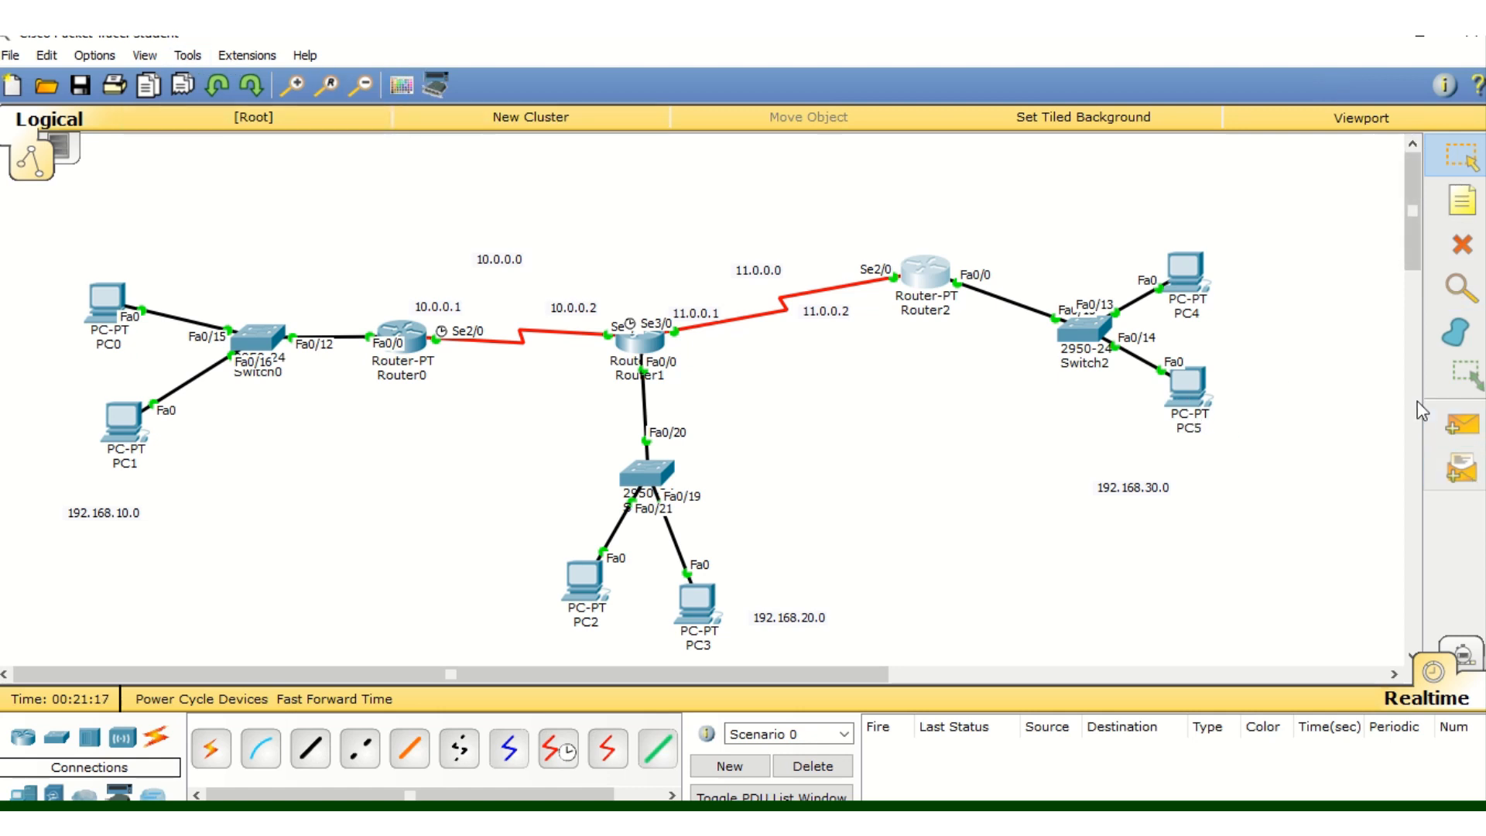
Send a simple PDU from PC5 to PC3 and another from PC4 to PC0
click(1453, 431)
click(1188, 387)
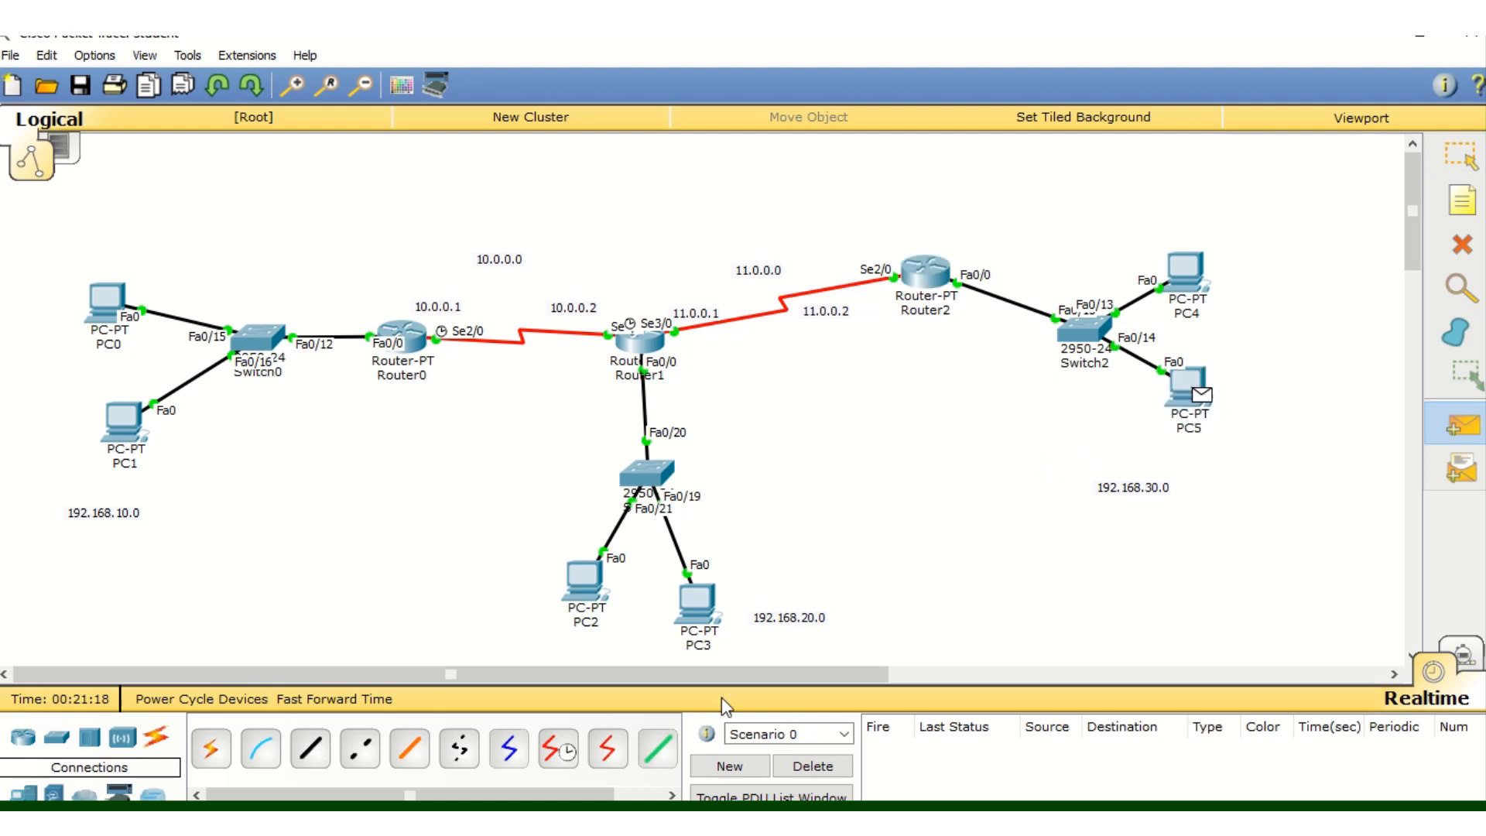
click(698, 607)
click(1461, 424)
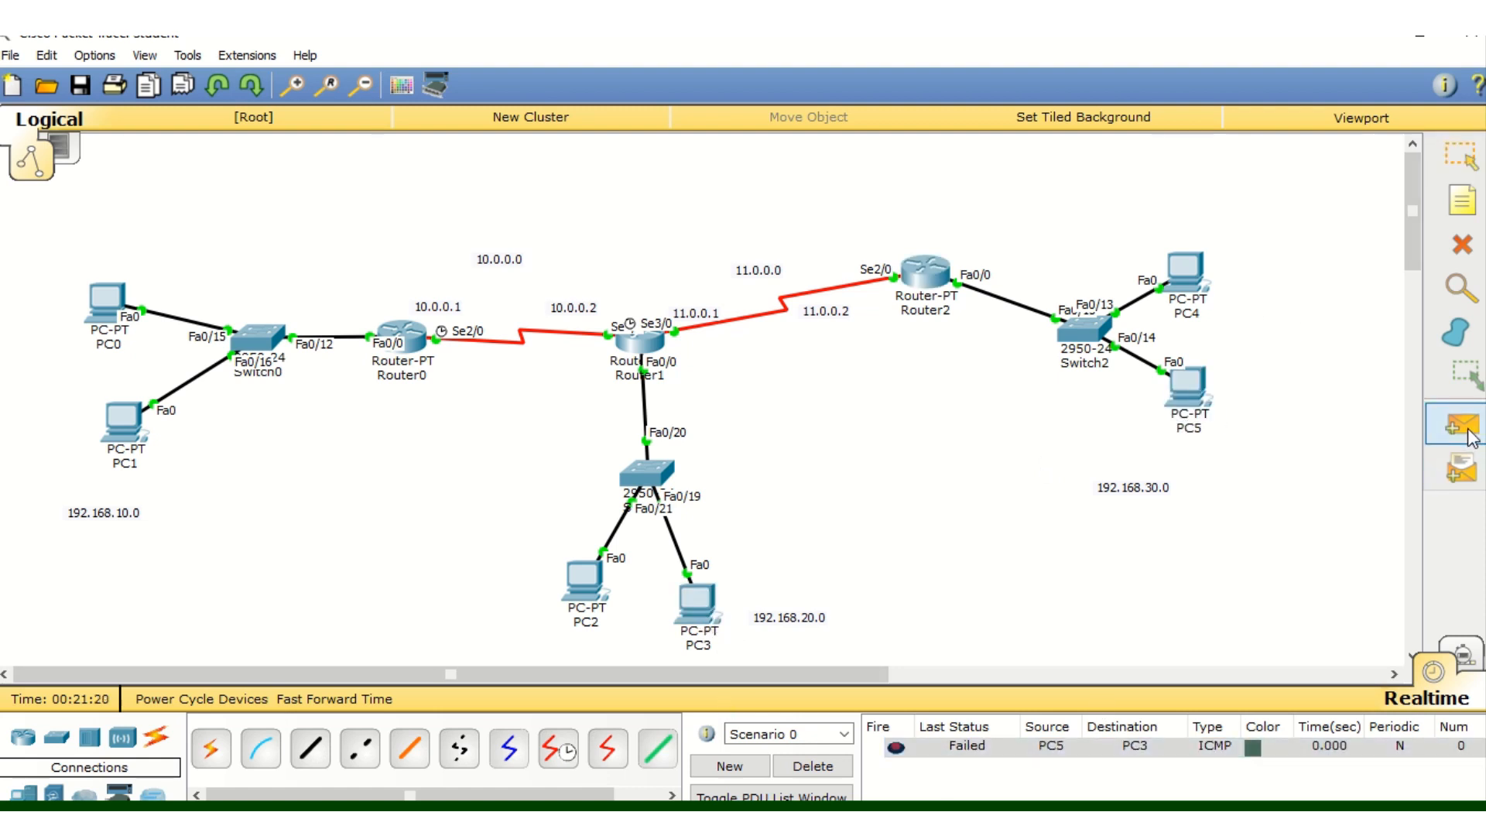
click(1191, 277)
click(108, 303)
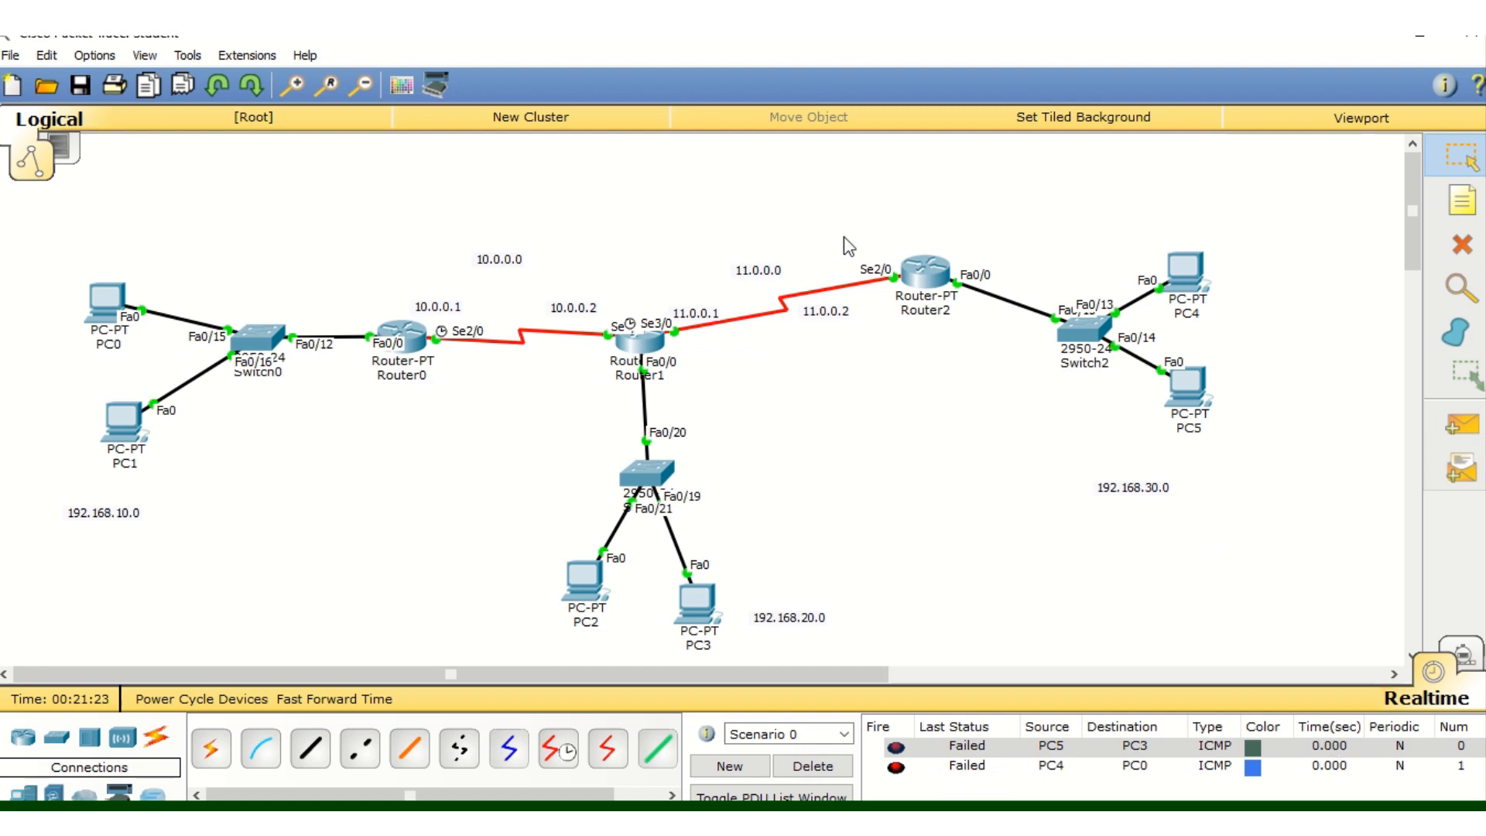
Display Router2's routing table with show ip route, highlight the 192.168.30.0/24 entry and close the window
click(961, 307)
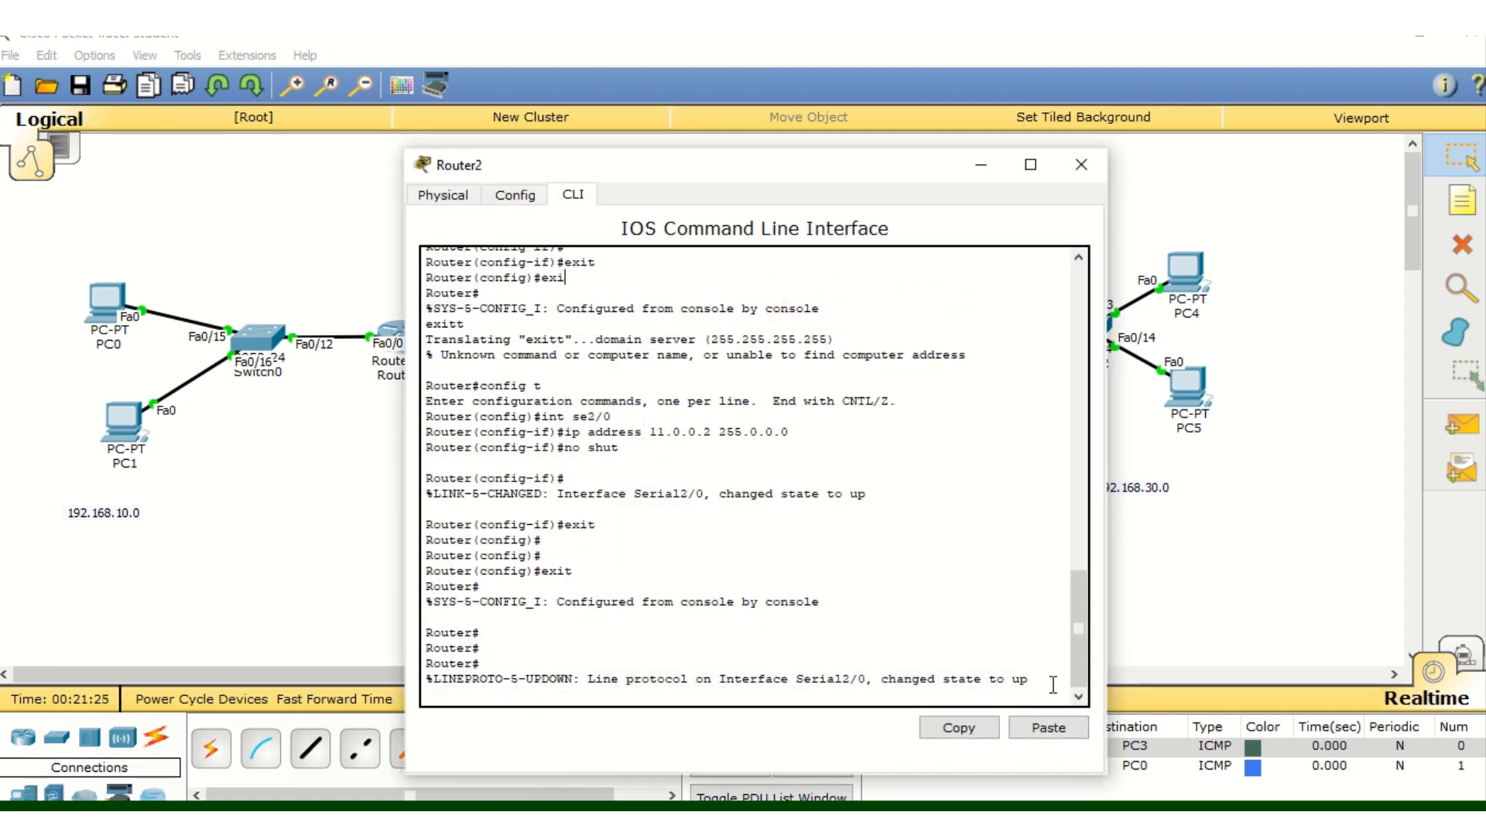
key(Return)
key(Return)
key(Return)
text(s)
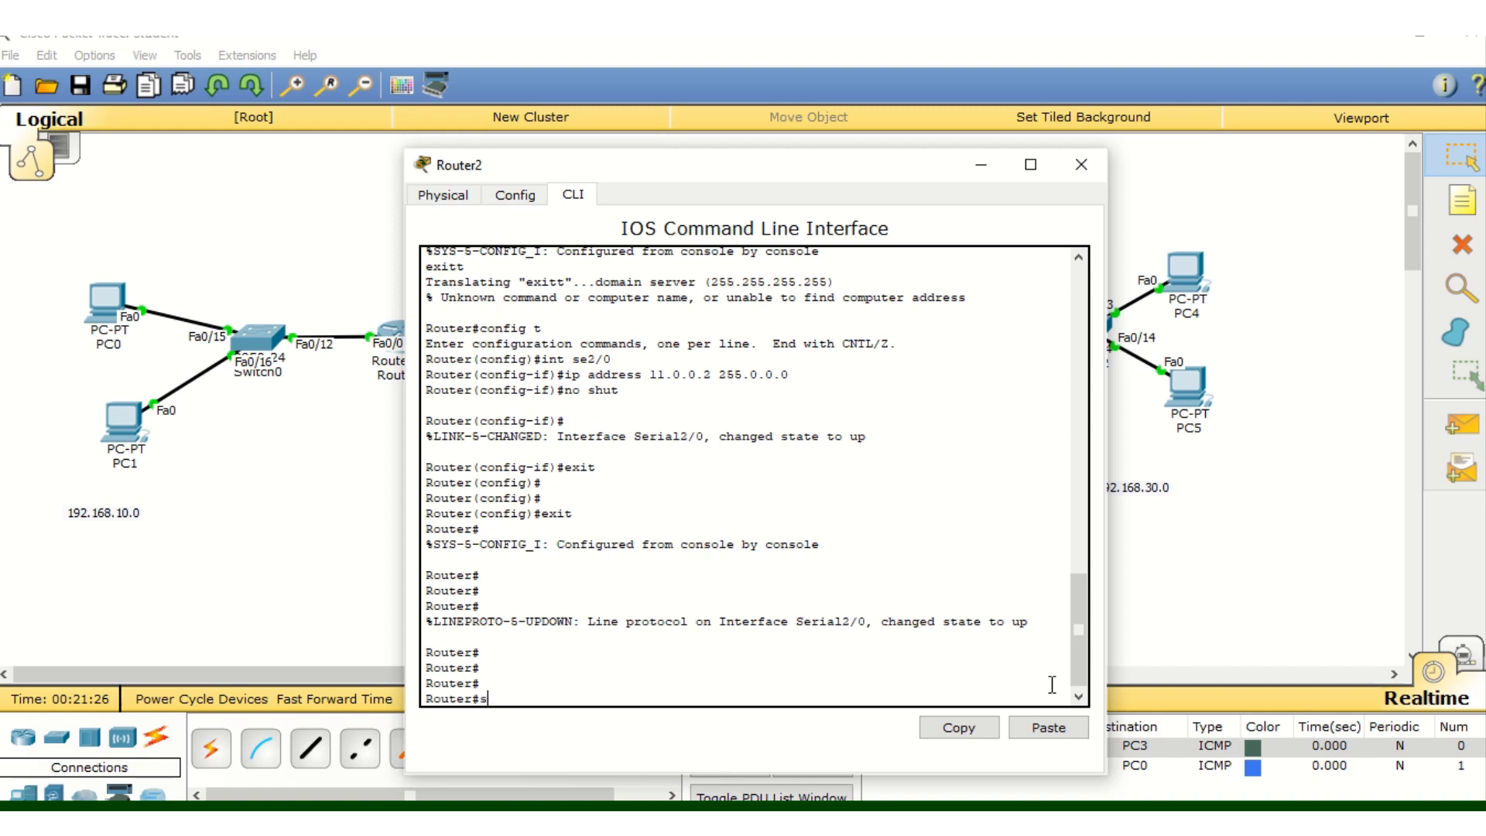
text(how ip route)
key(Return)
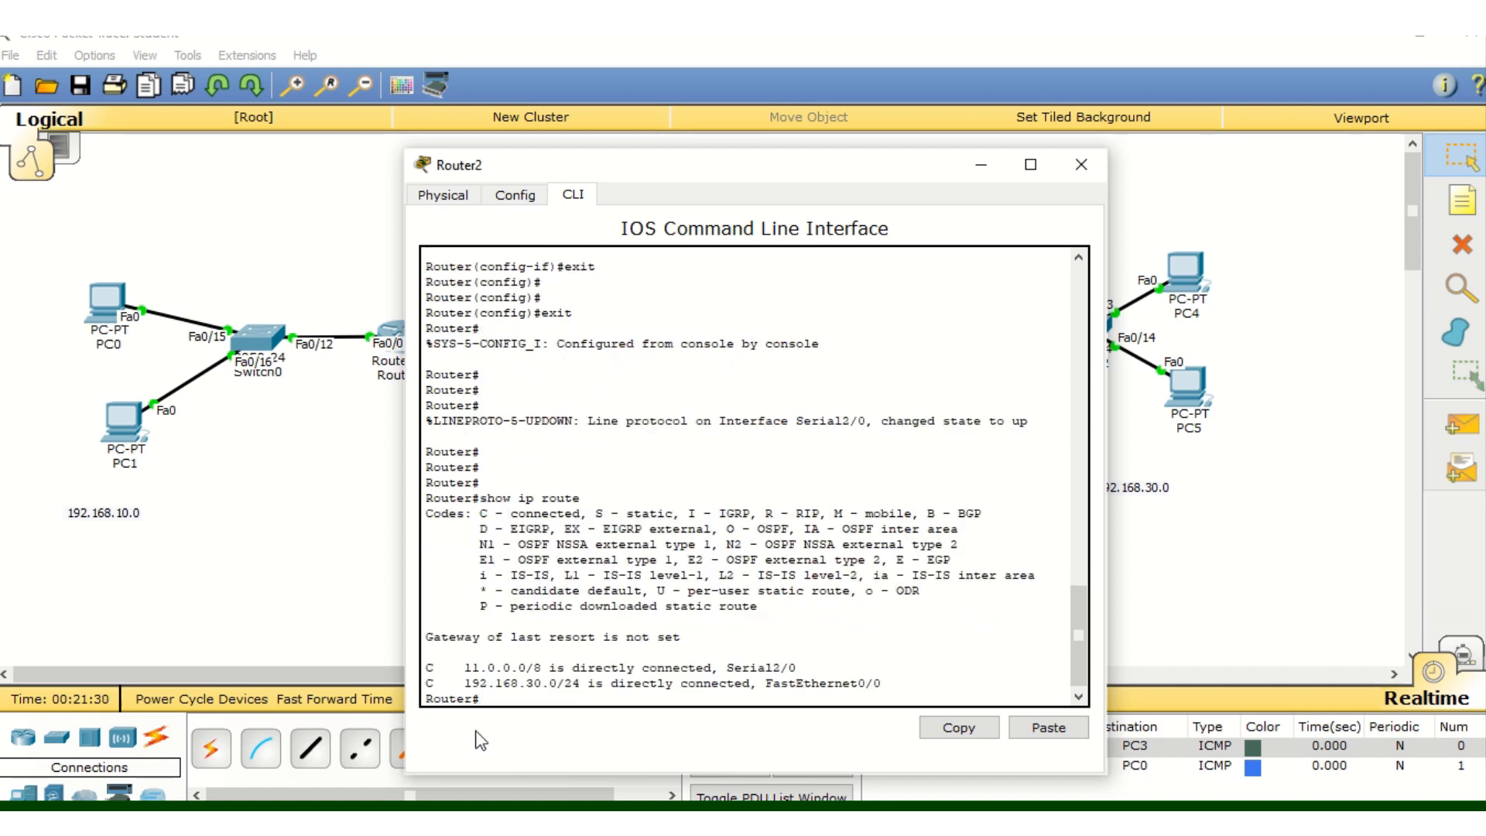
drag(472, 682, 586, 684)
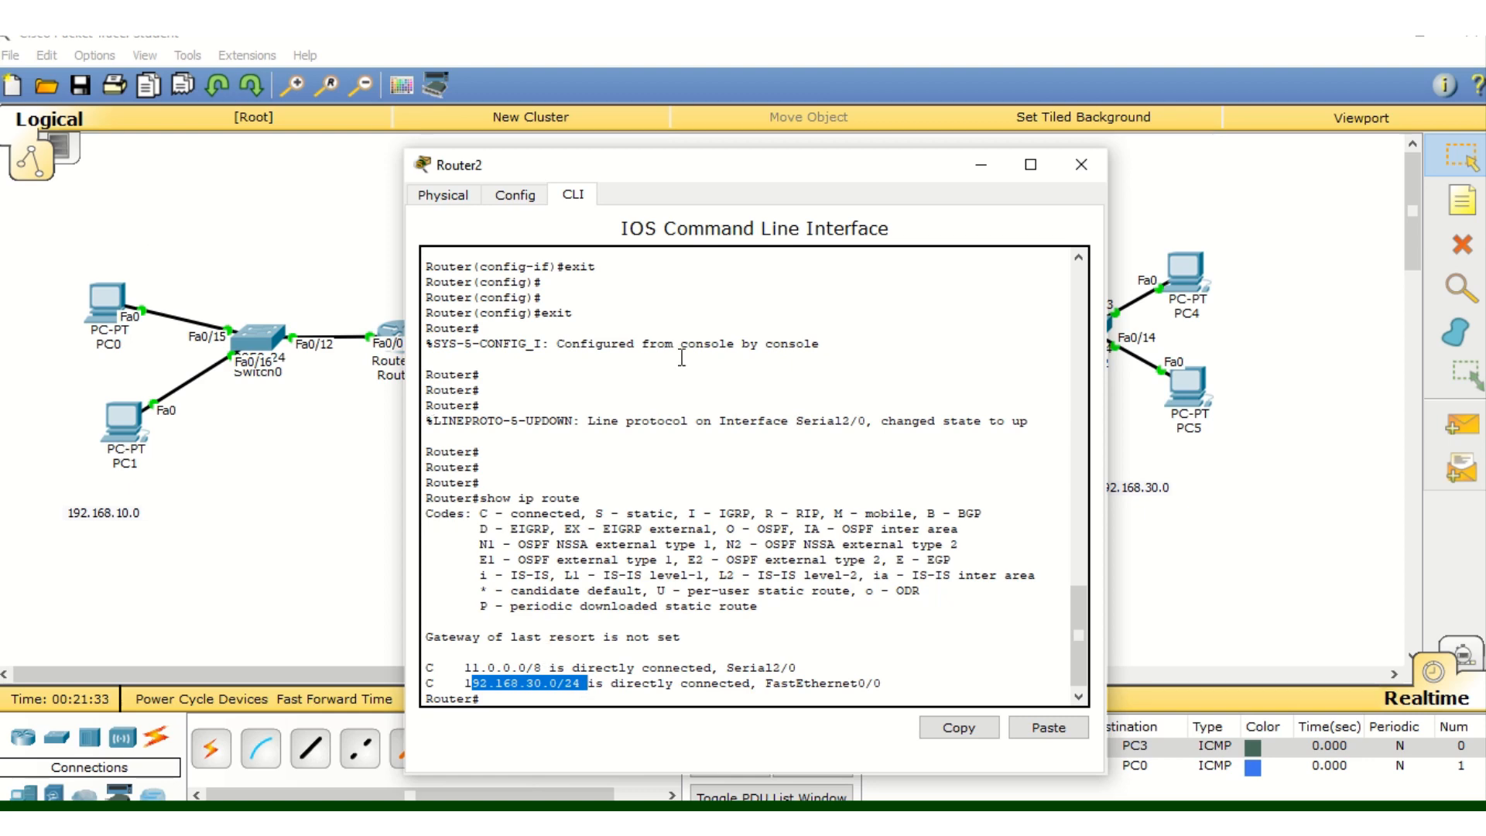
click(1076, 164)
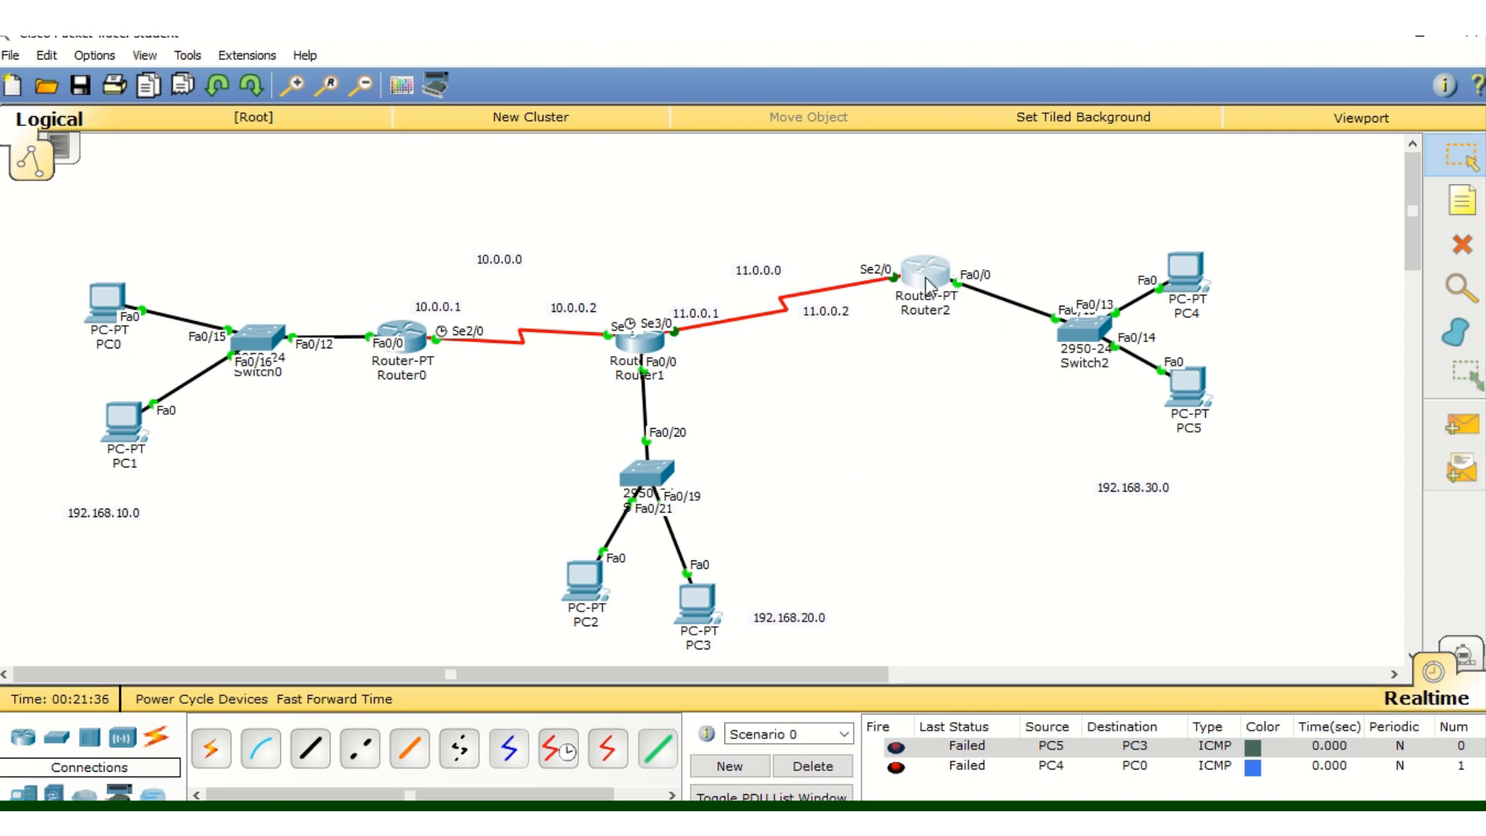
mouse_move(928, 284)
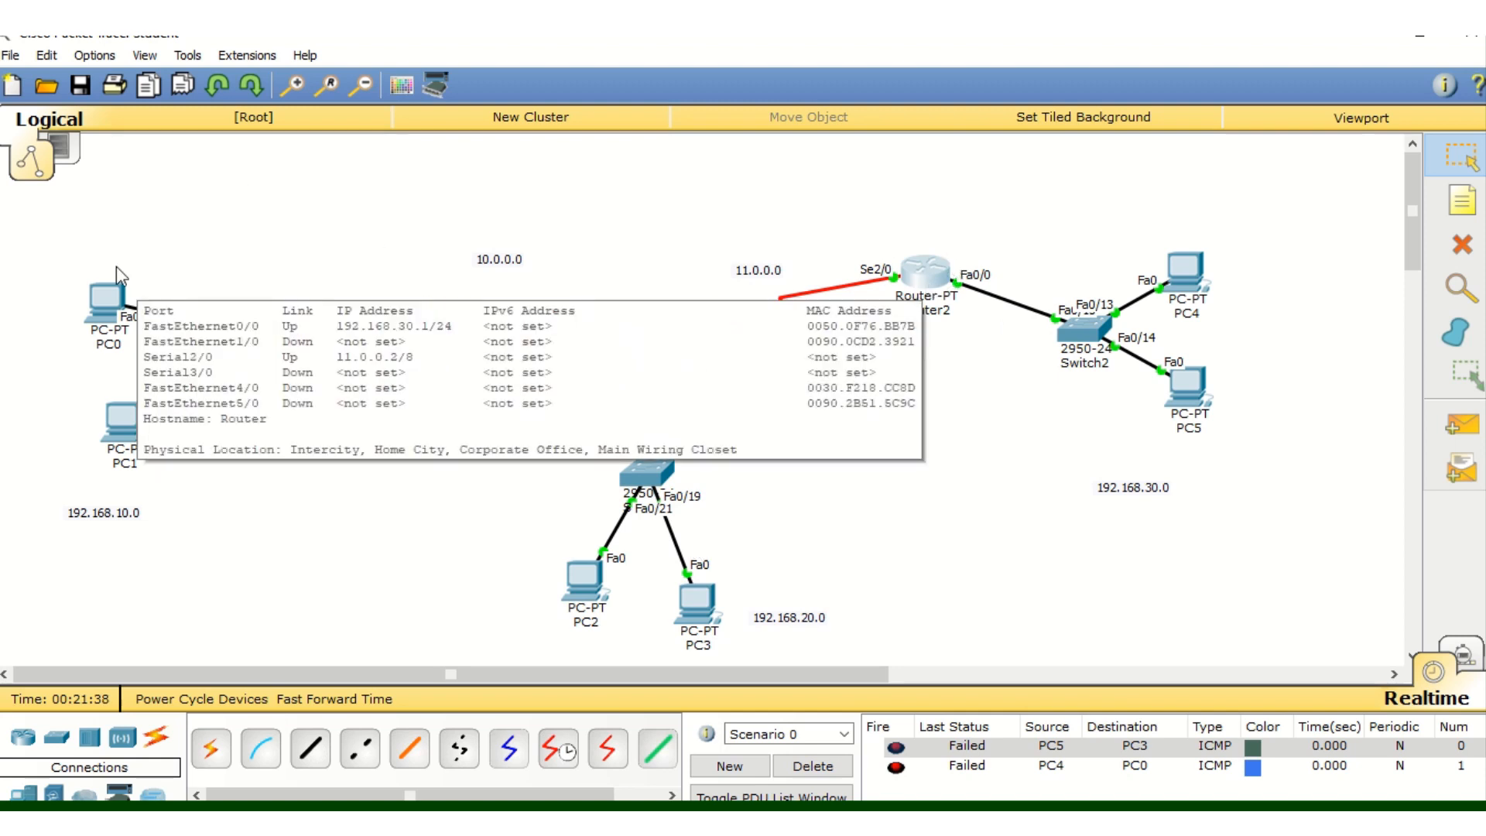
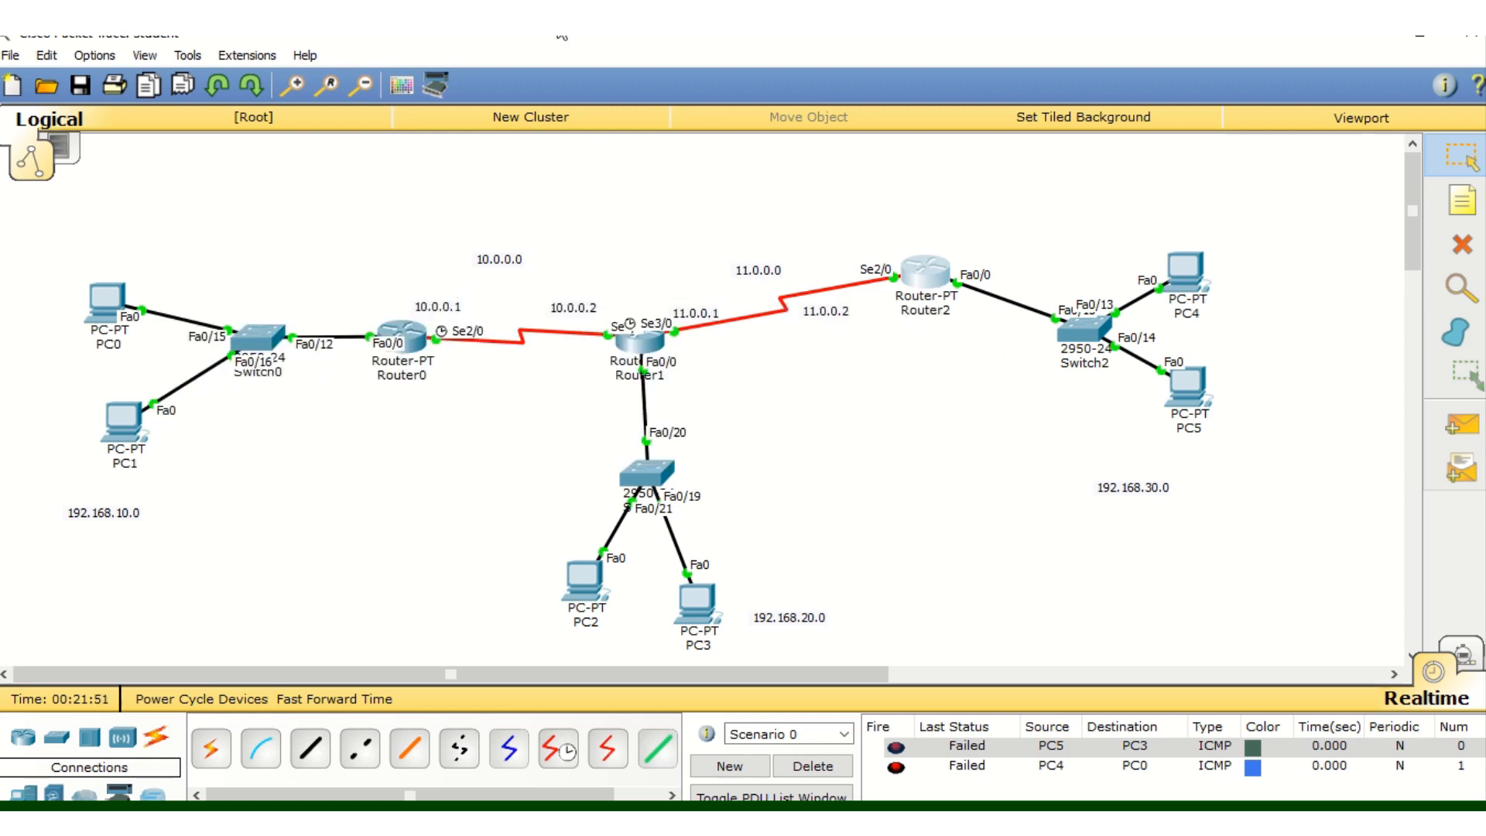
mouse_move(866, 43)
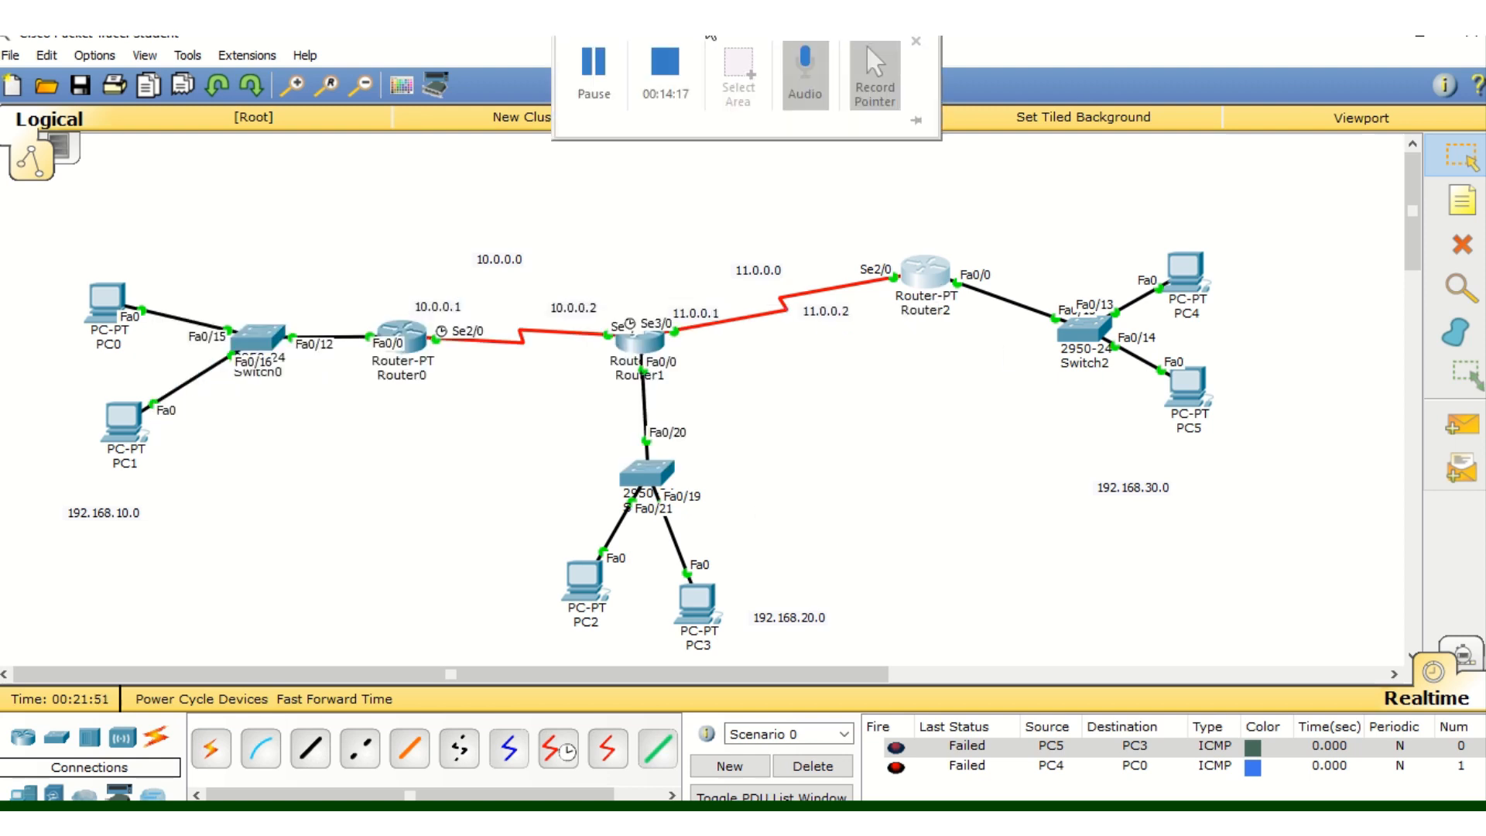
click(593, 66)
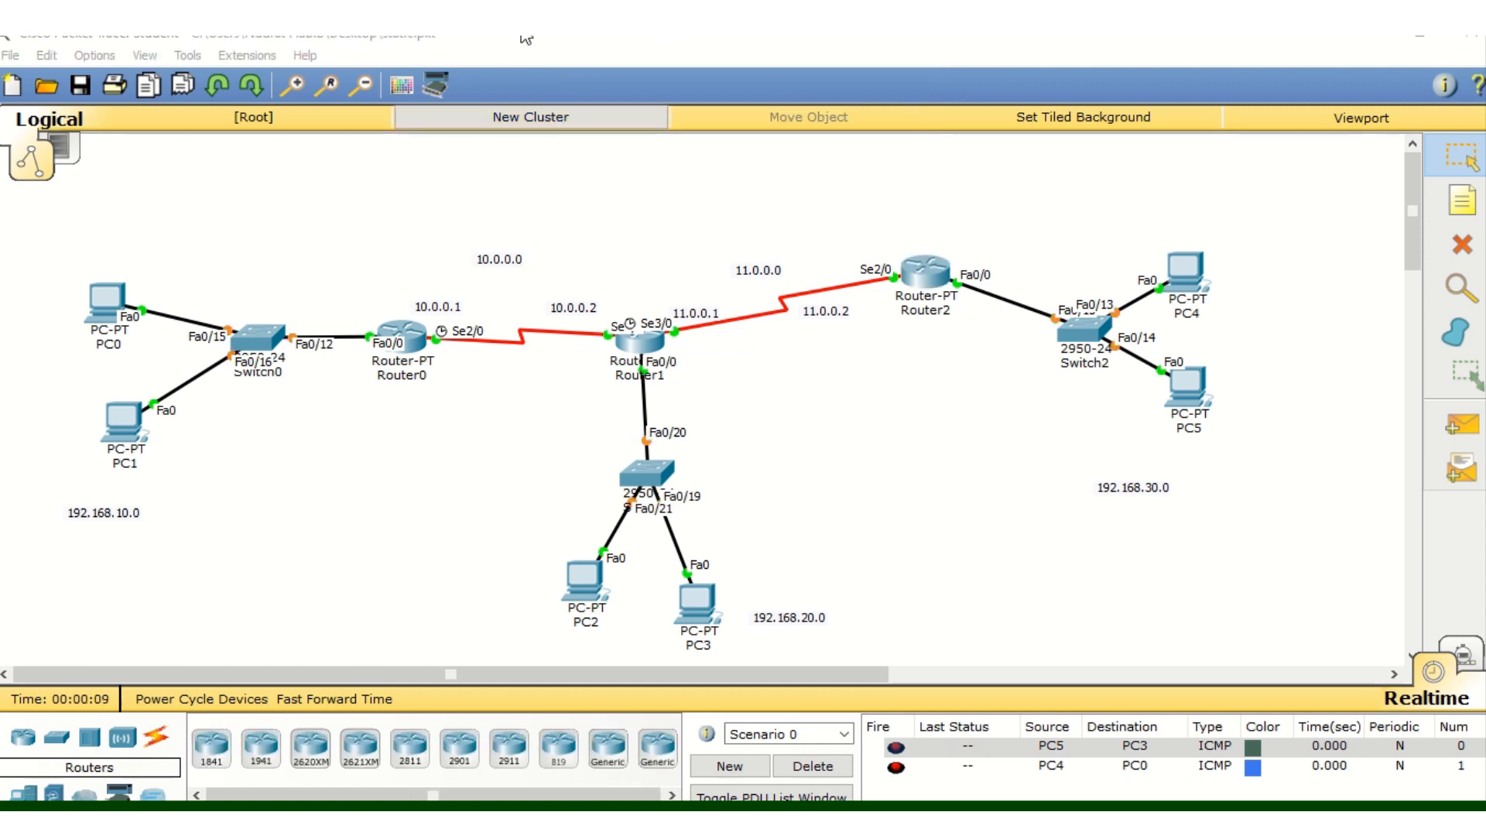
mouse_move(663, 37)
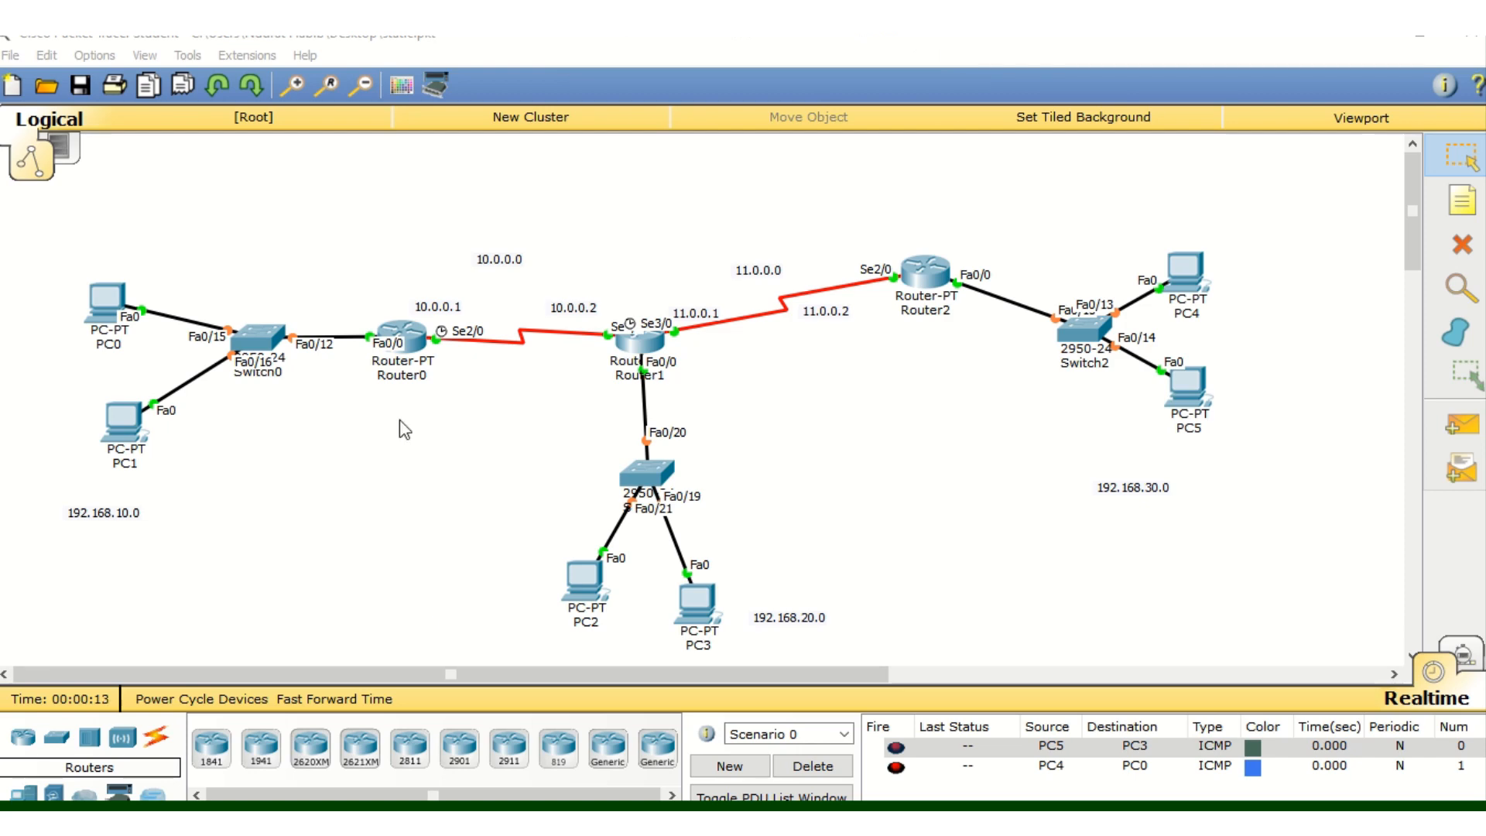
Open Router0's command line and enter privileged mode with en
click(422, 358)
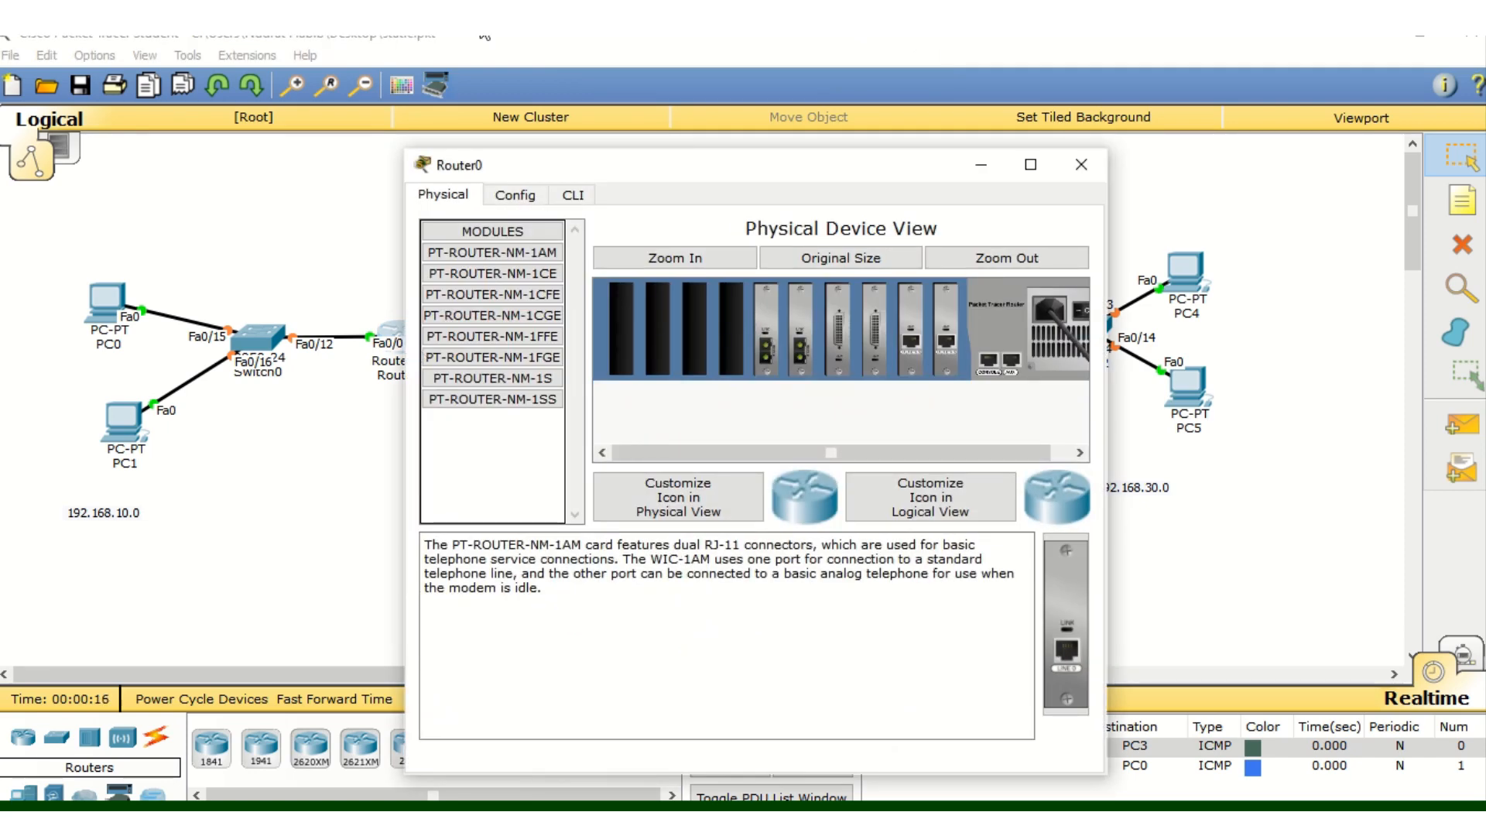
click(506, 198)
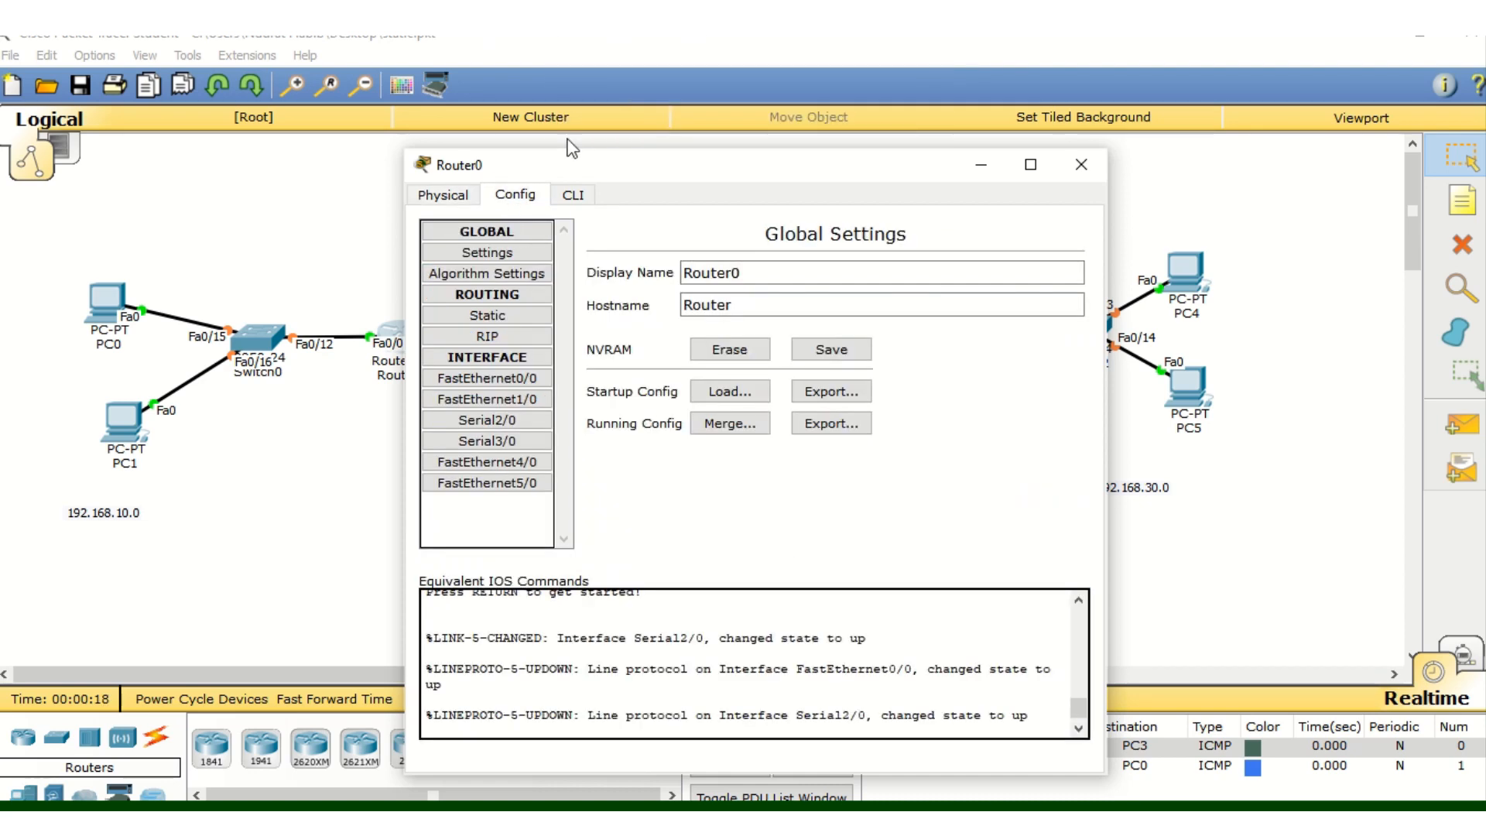
click(576, 195)
key(Return)
key(Return)
key(Return)
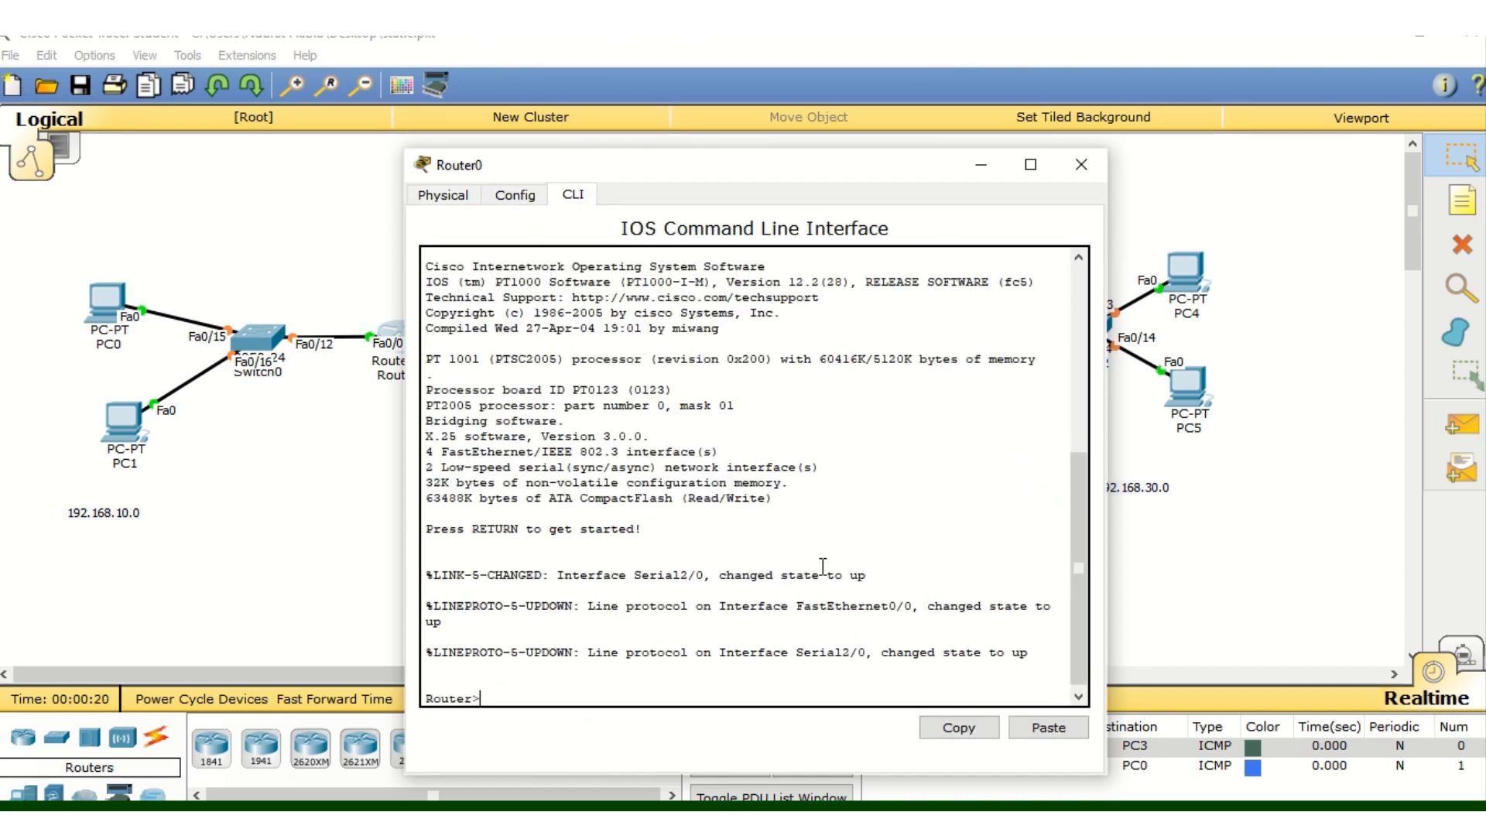
text(en)
key(Return)
Display Router0's routing table with show ip route, highlight part of the 192.168.10.0/24 entry and close the window
text(s)
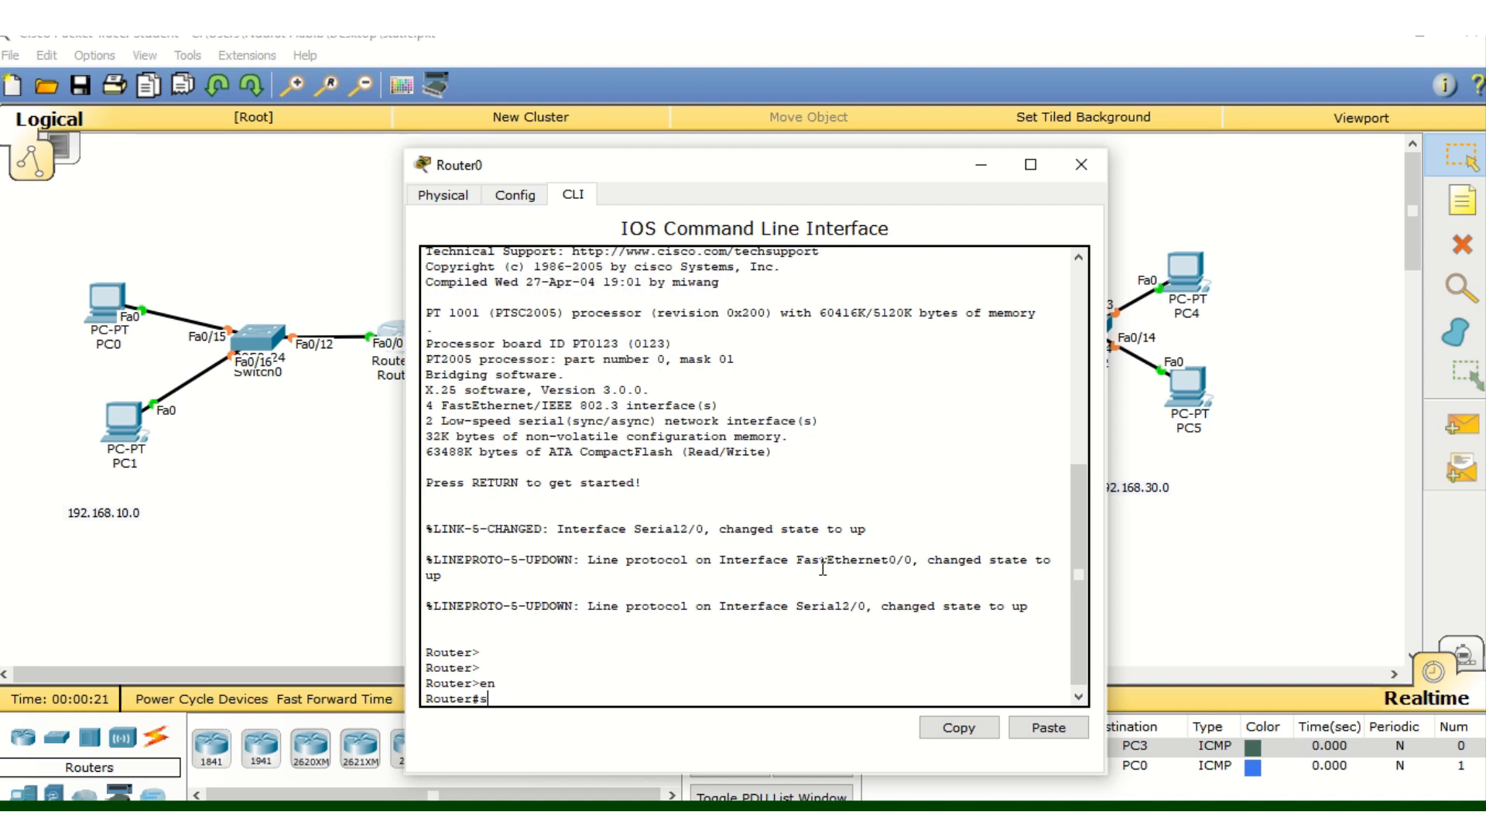
text(how ip route)
key(Return)
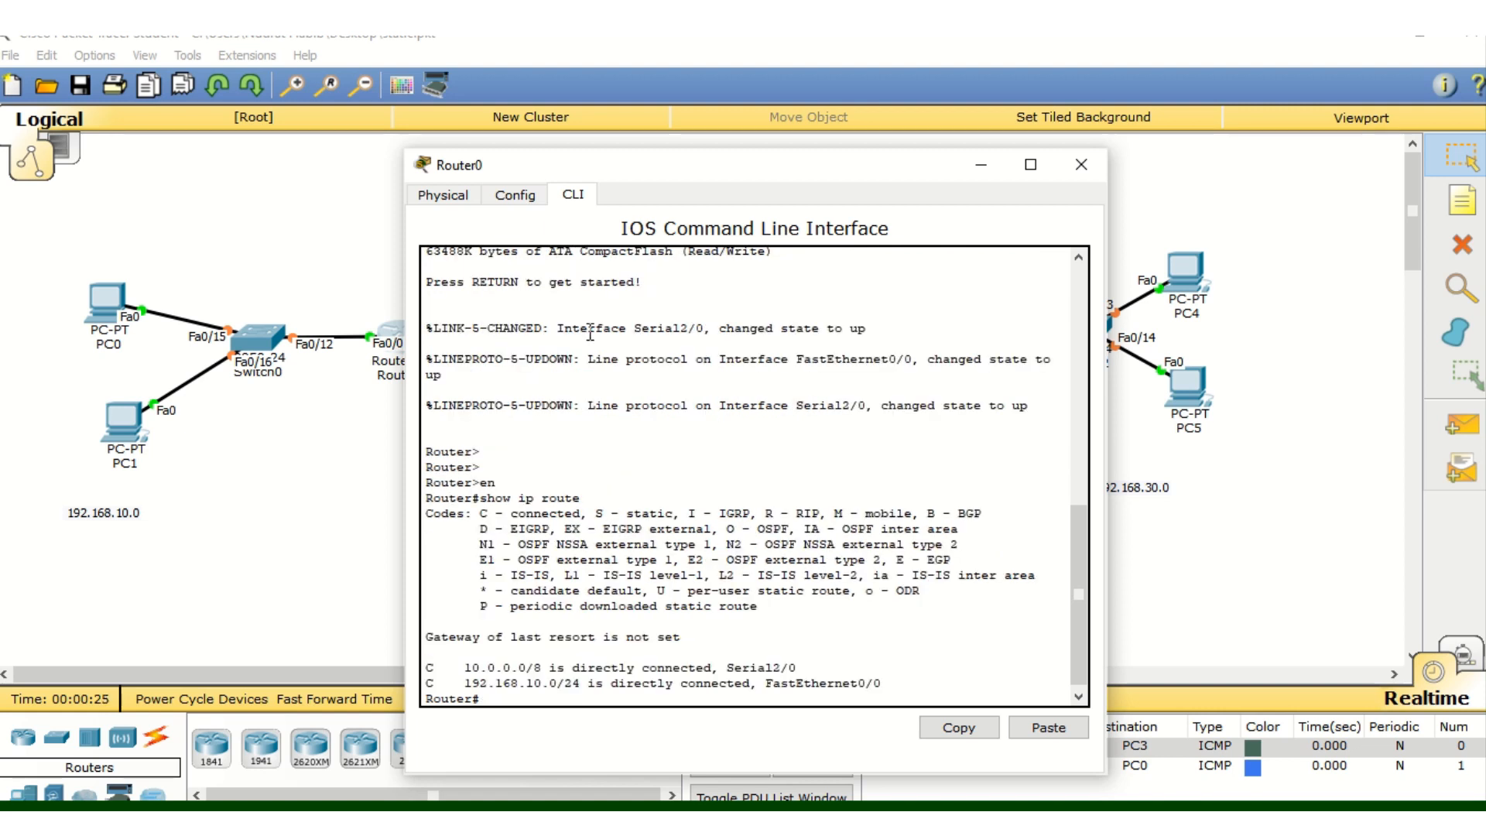
click(346, 559)
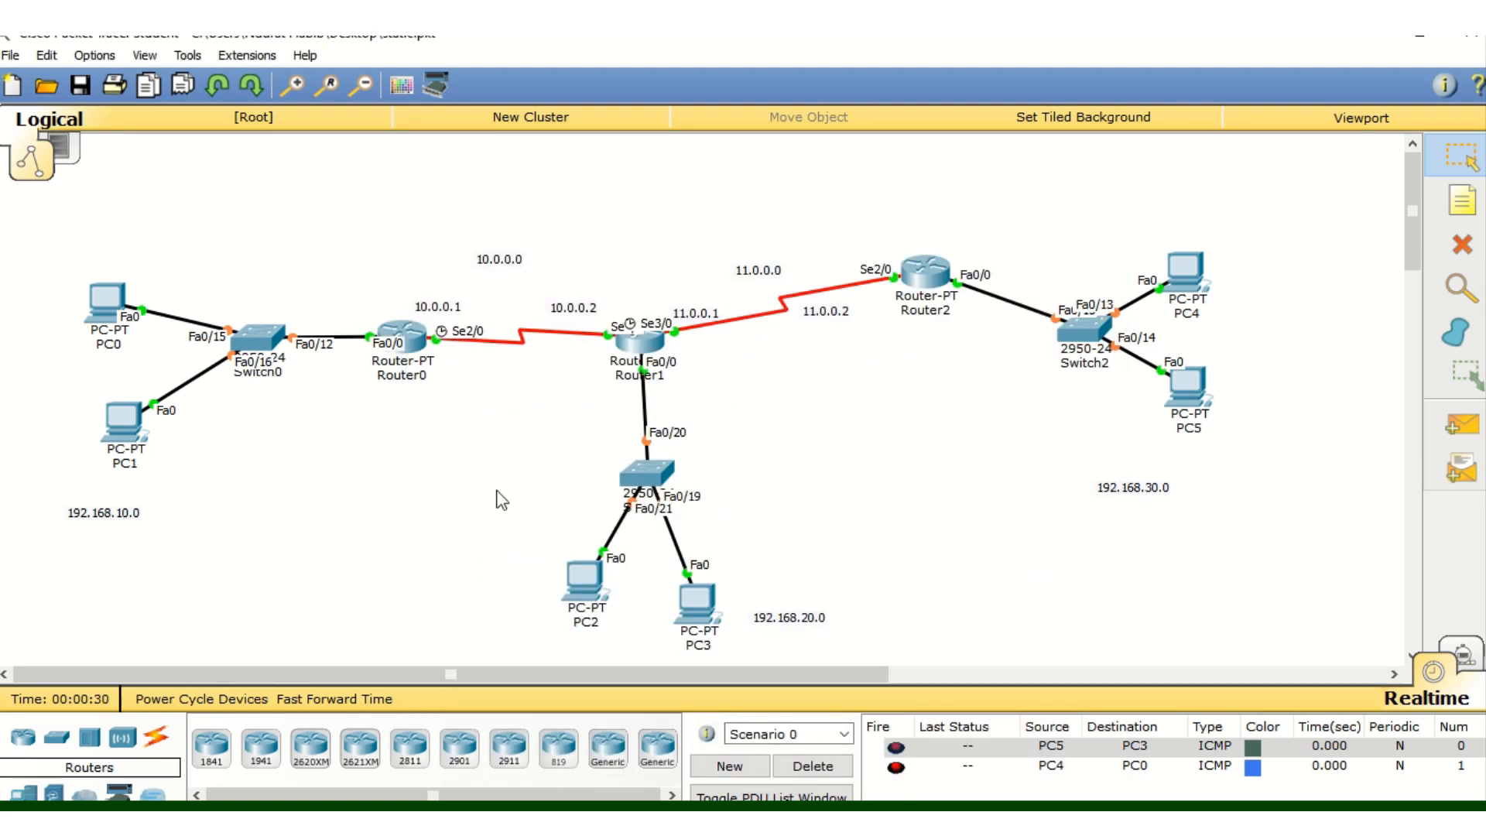
click(403, 334)
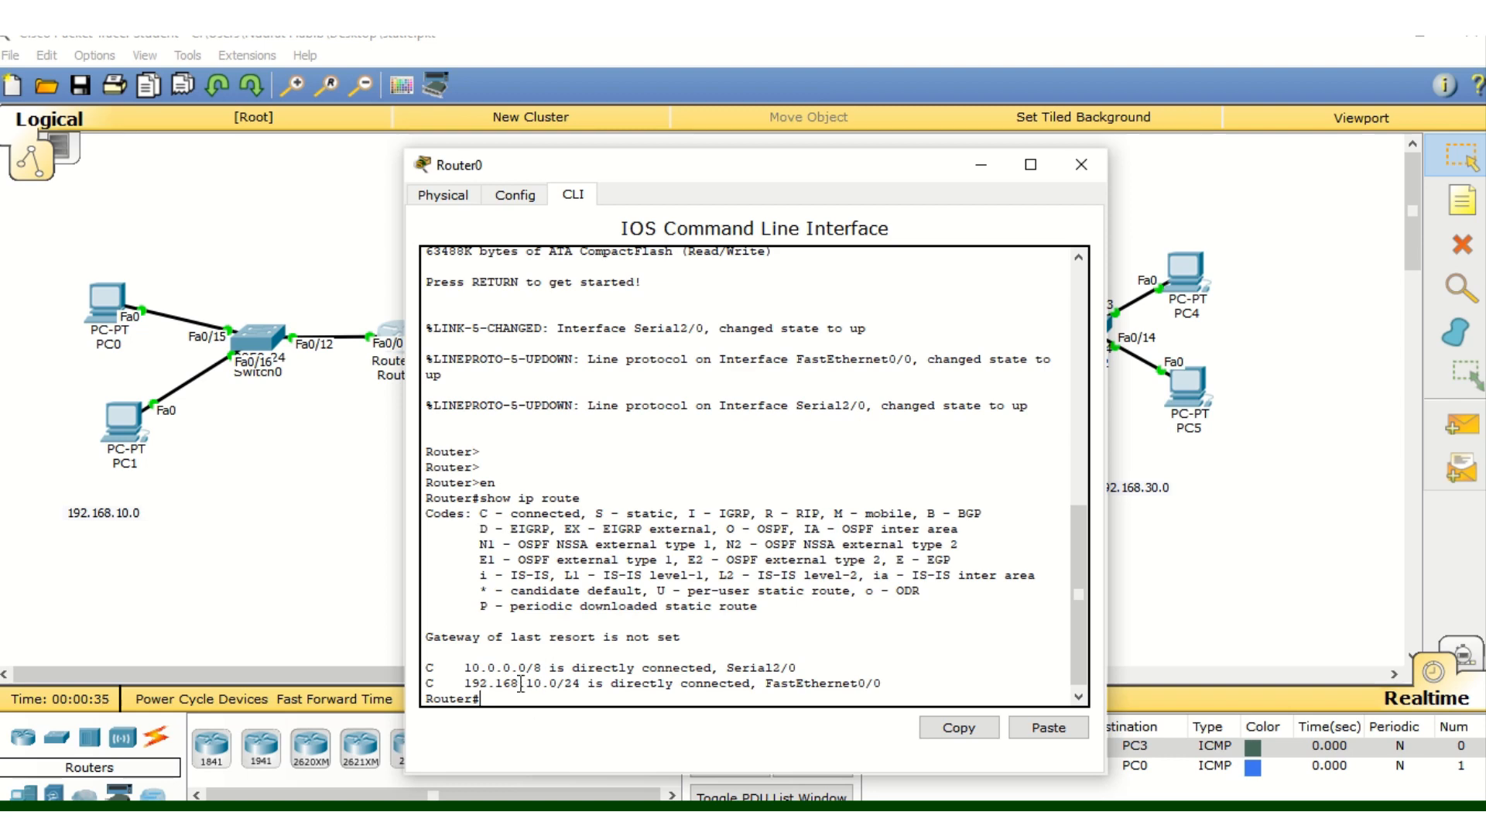
drag(522, 684, 550, 684)
click(1081, 165)
Open Router2's command line and enter privileged mode with en
click(929, 272)
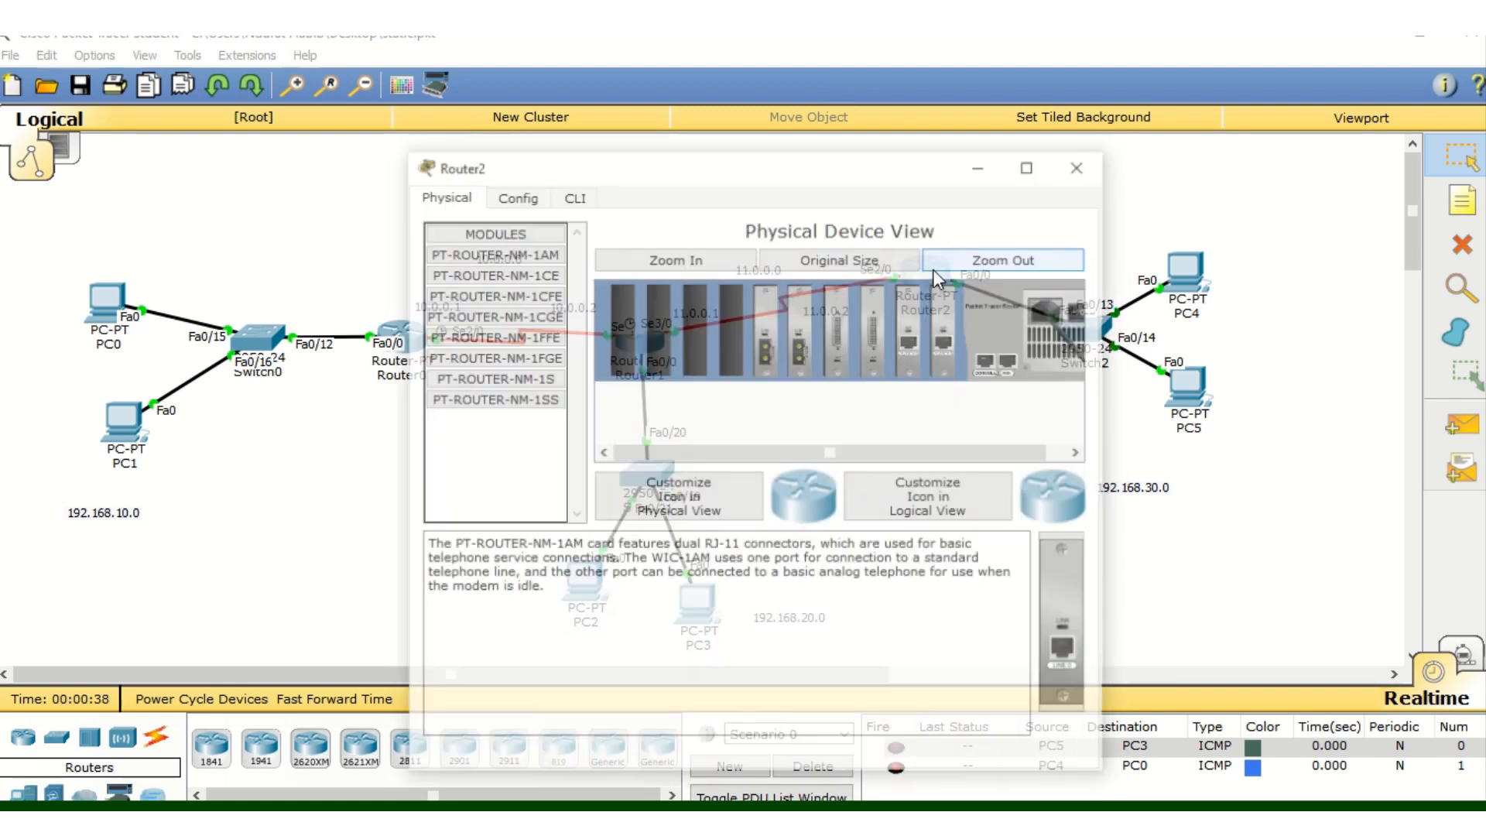
click(572, 195)
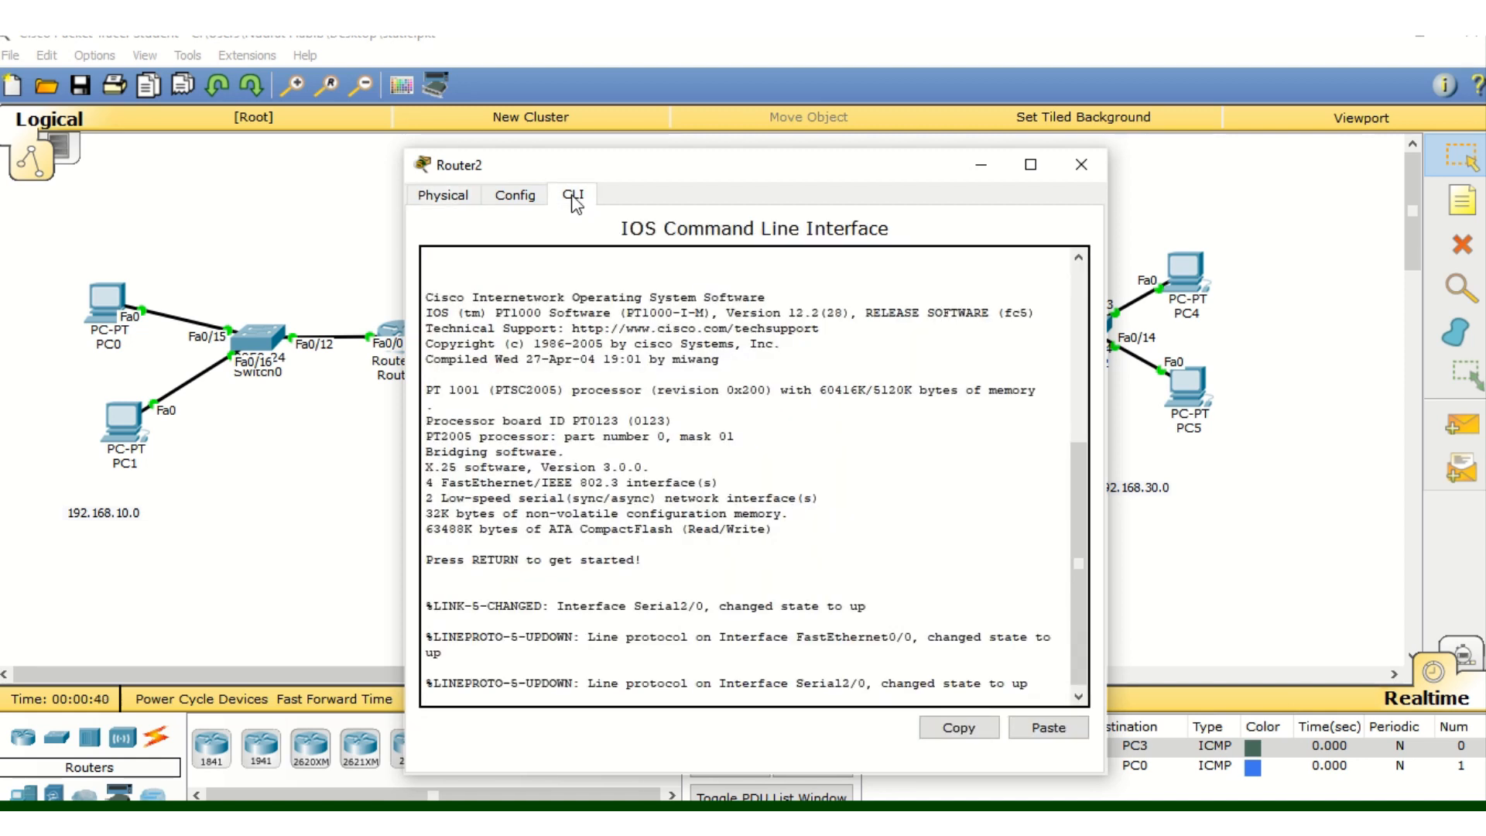
key(Return)
key(Return)
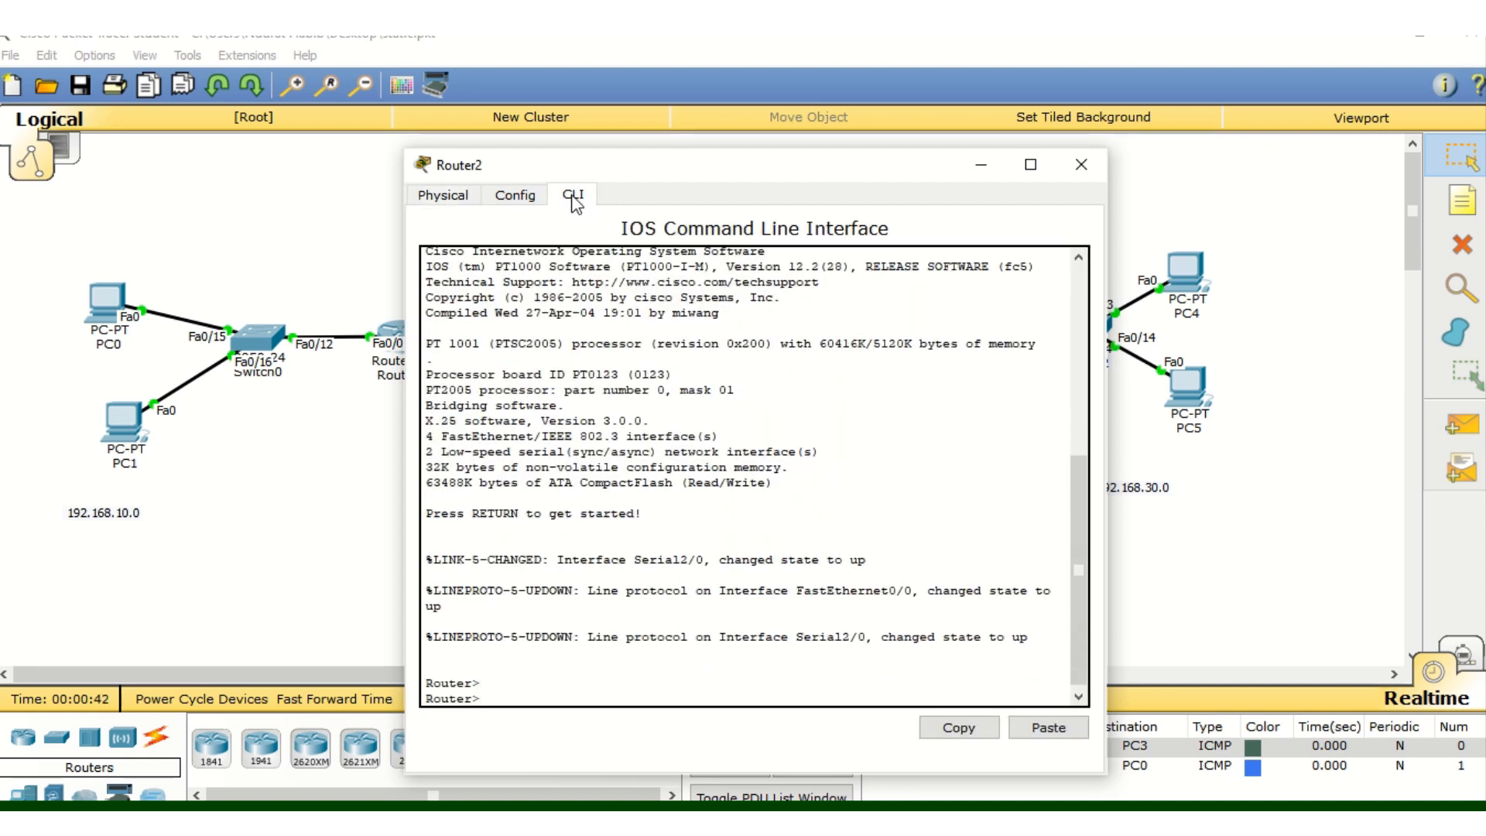
key(Return)
text(e)
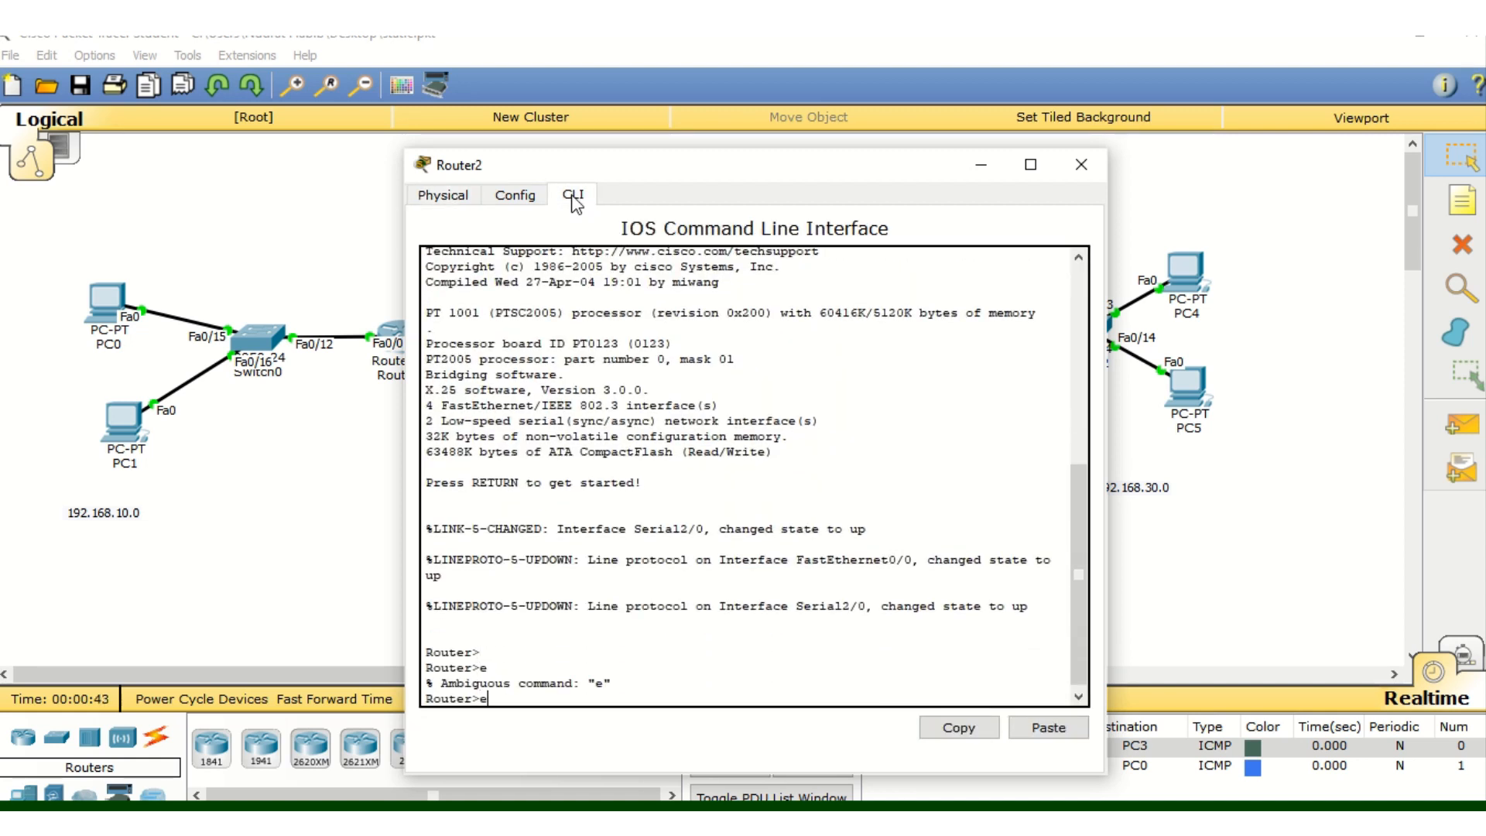
key(Return)
text(en)
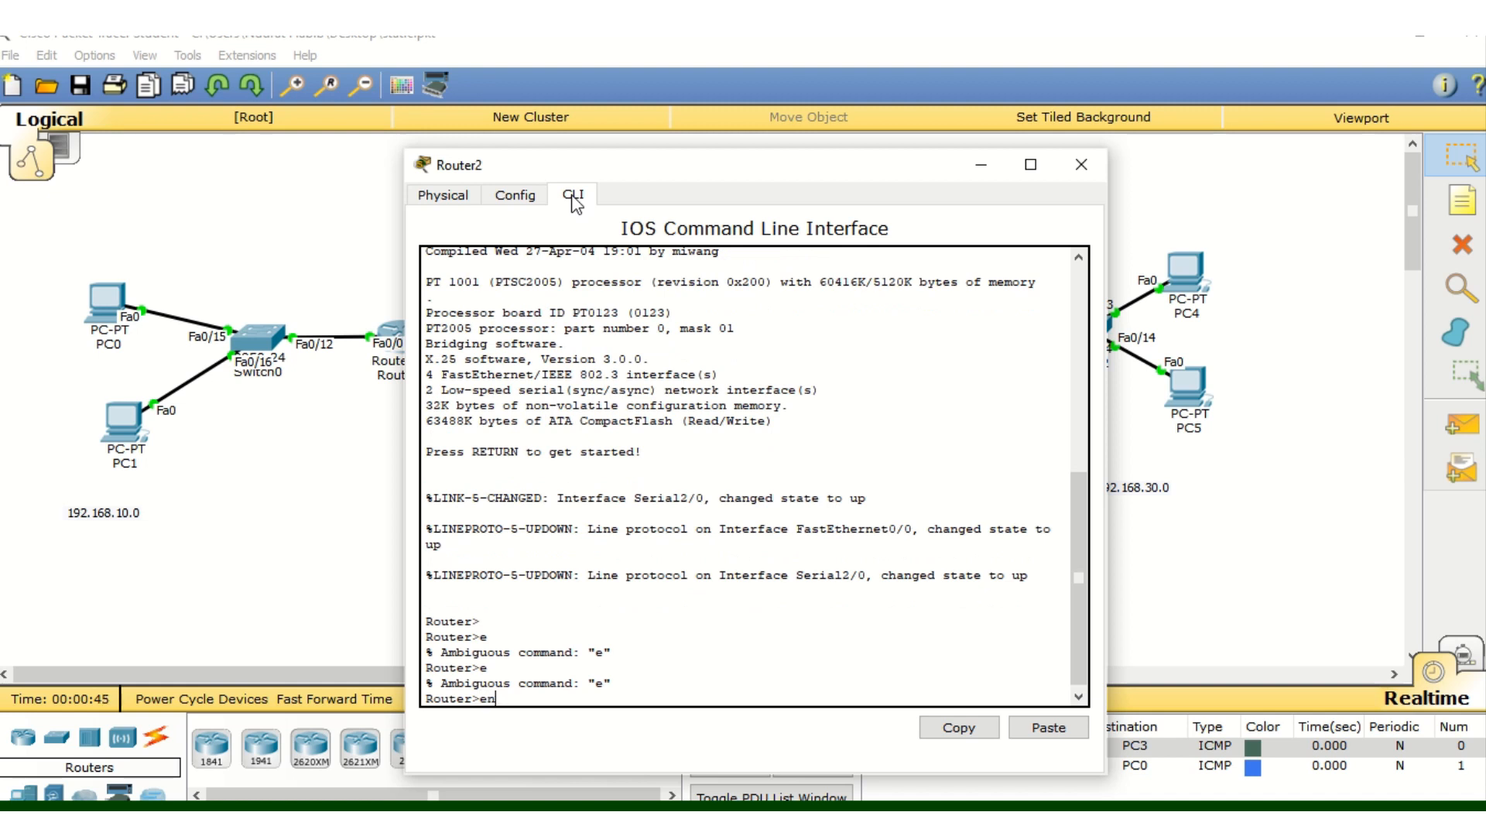
key(Return)
Display Router2's routing table with show ip route
text(show )
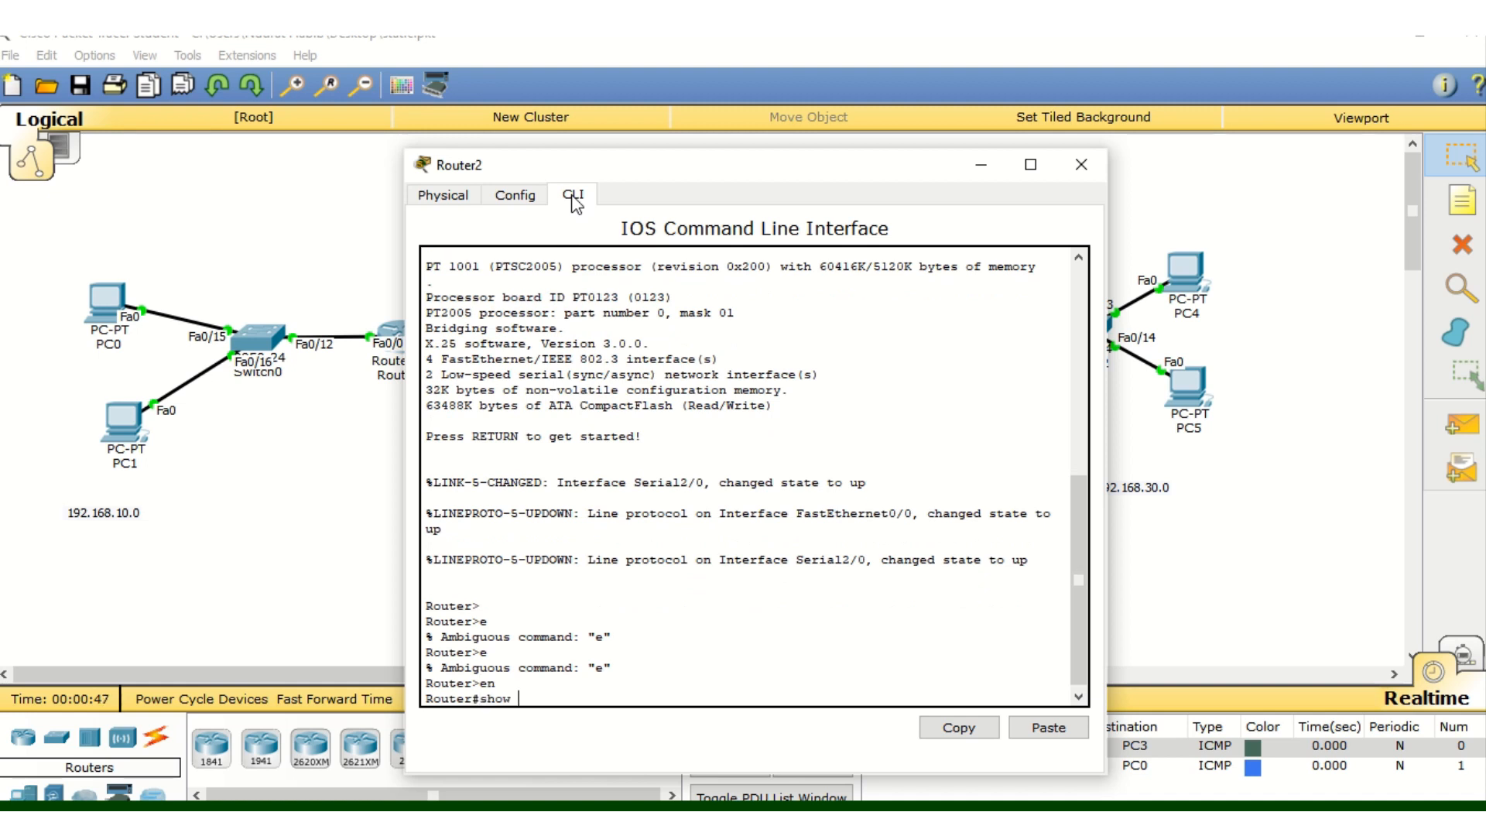
text(p route)
key(Return)
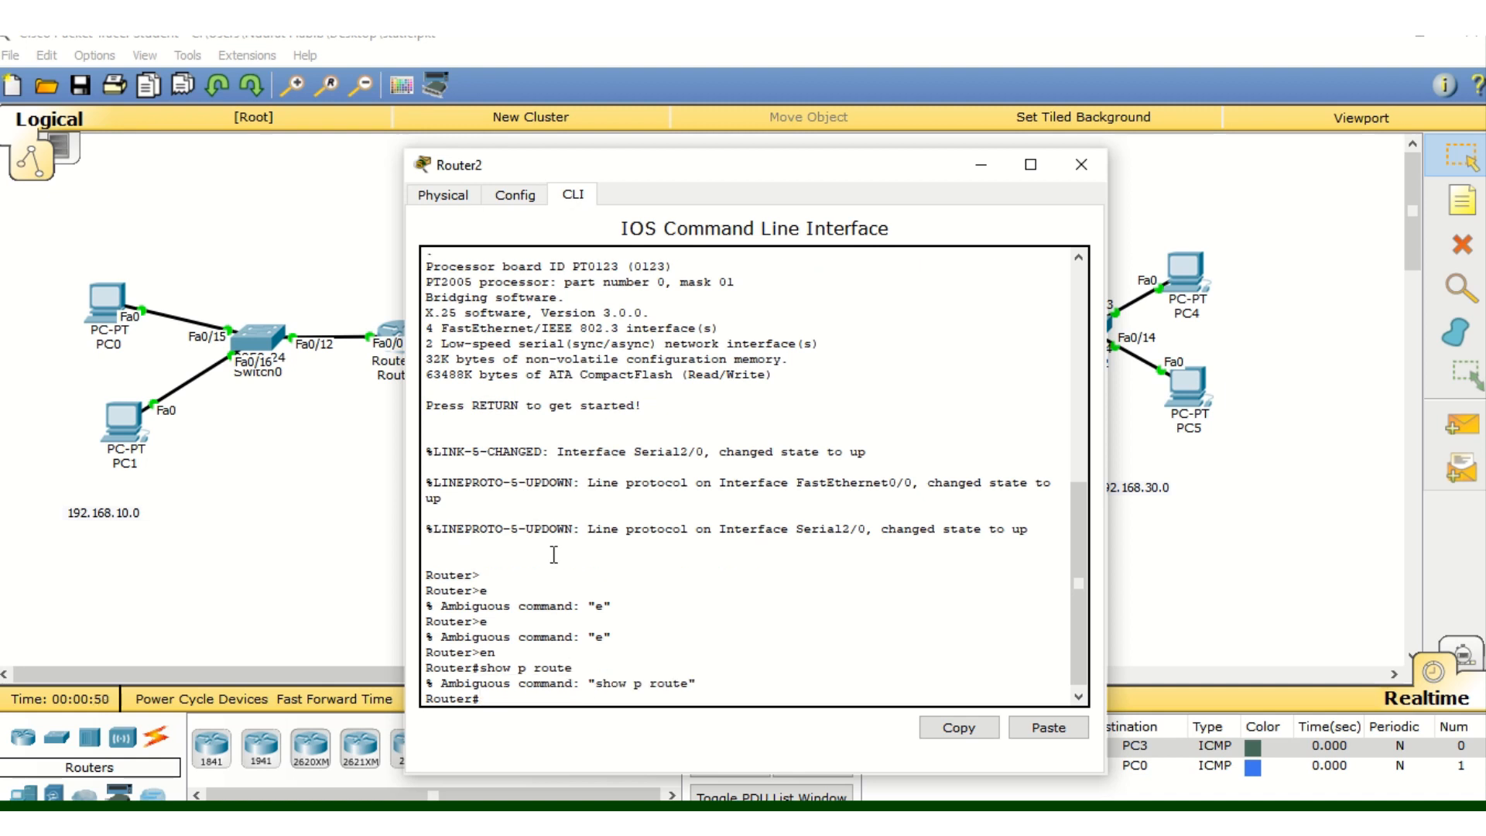
key(Up)
key(Left)
key(Left)
key(Left)
key(Left)
key(Left)
key(Left)
key(Left)
text(i)
key(Return)
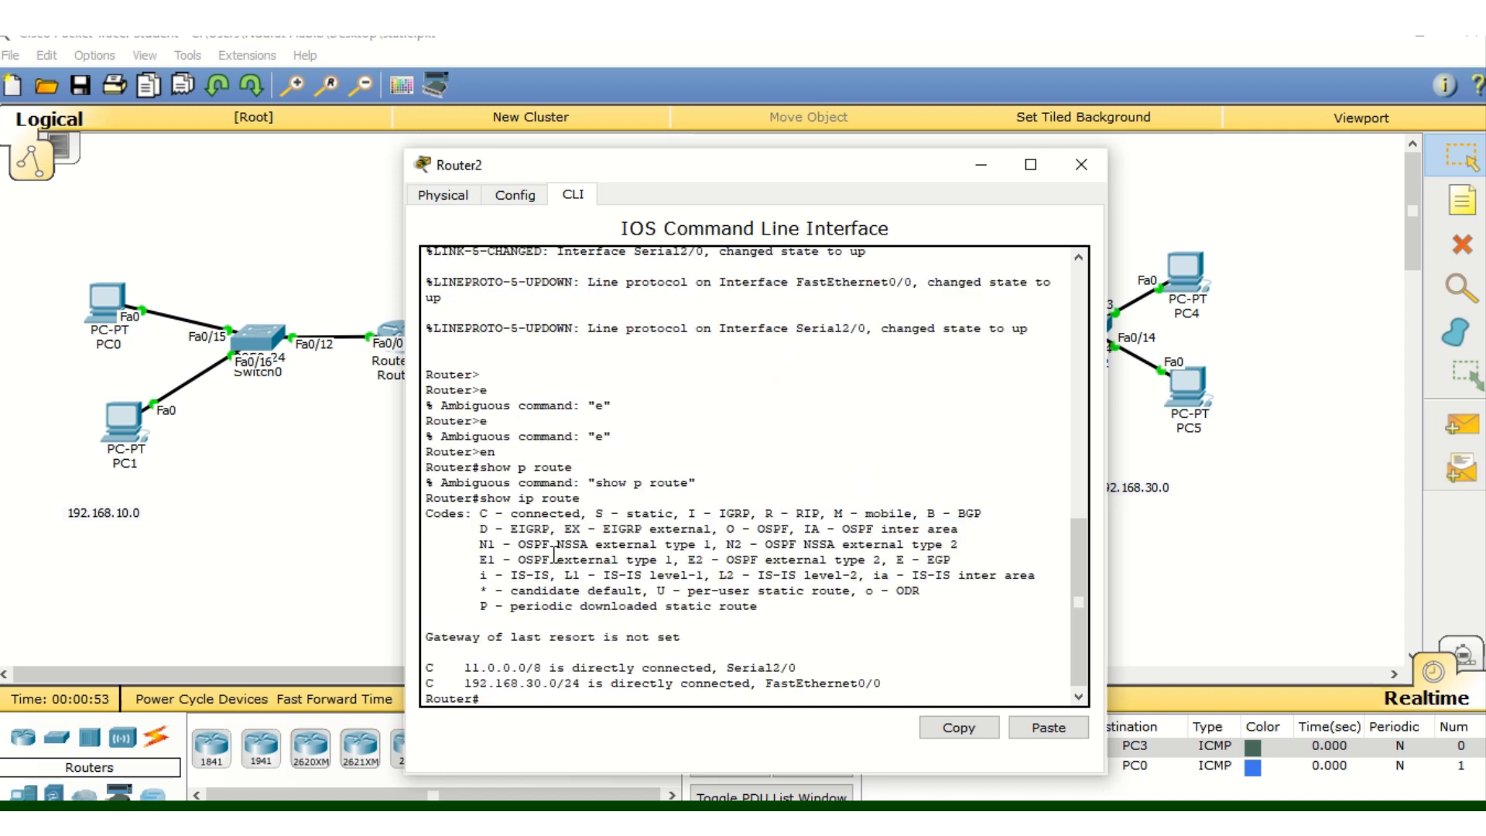
Highlight part of the 192.168.30.0/24 entry in Router2's routing table, move the window off the topology and close it
drag(526, 684, 553, 687)
drag(843, 166, 1024, 630)
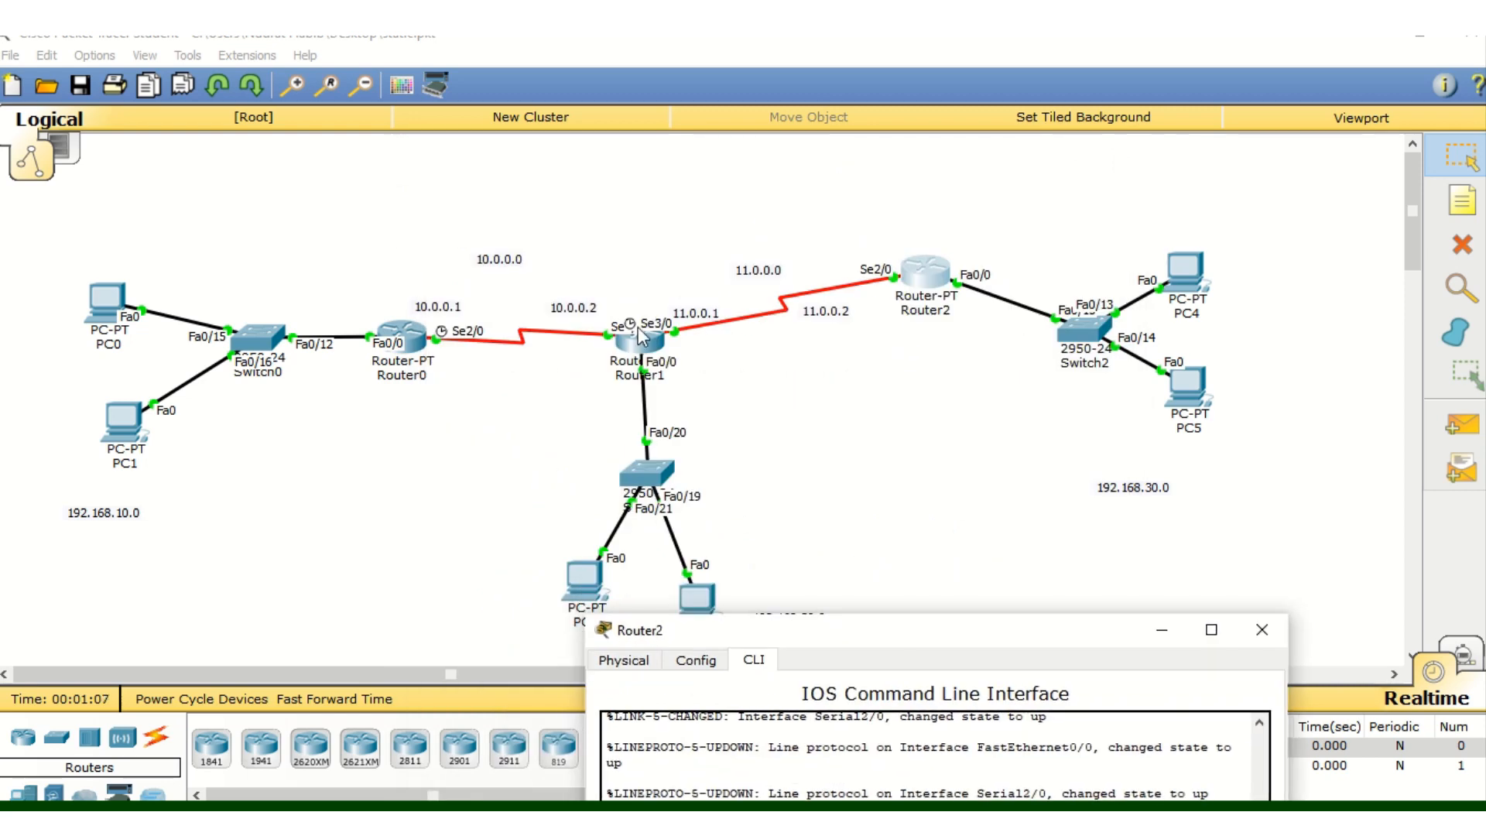
click(1259, 642)
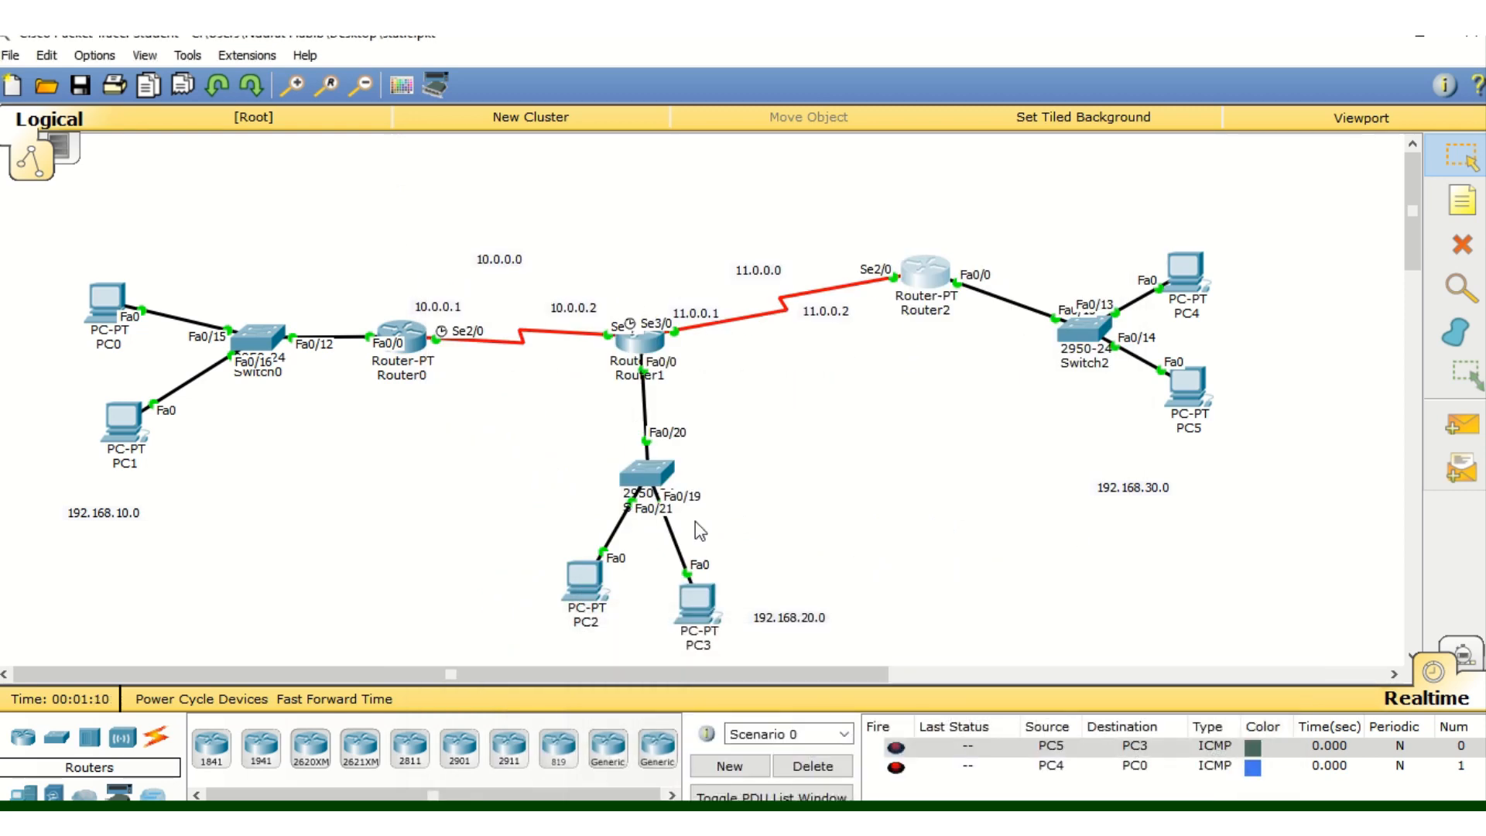
Reopen Router0's command line, highlight part of the 192.168.10.0/24 entry in its routing table and move the window clear of Router1
click(420, 339)
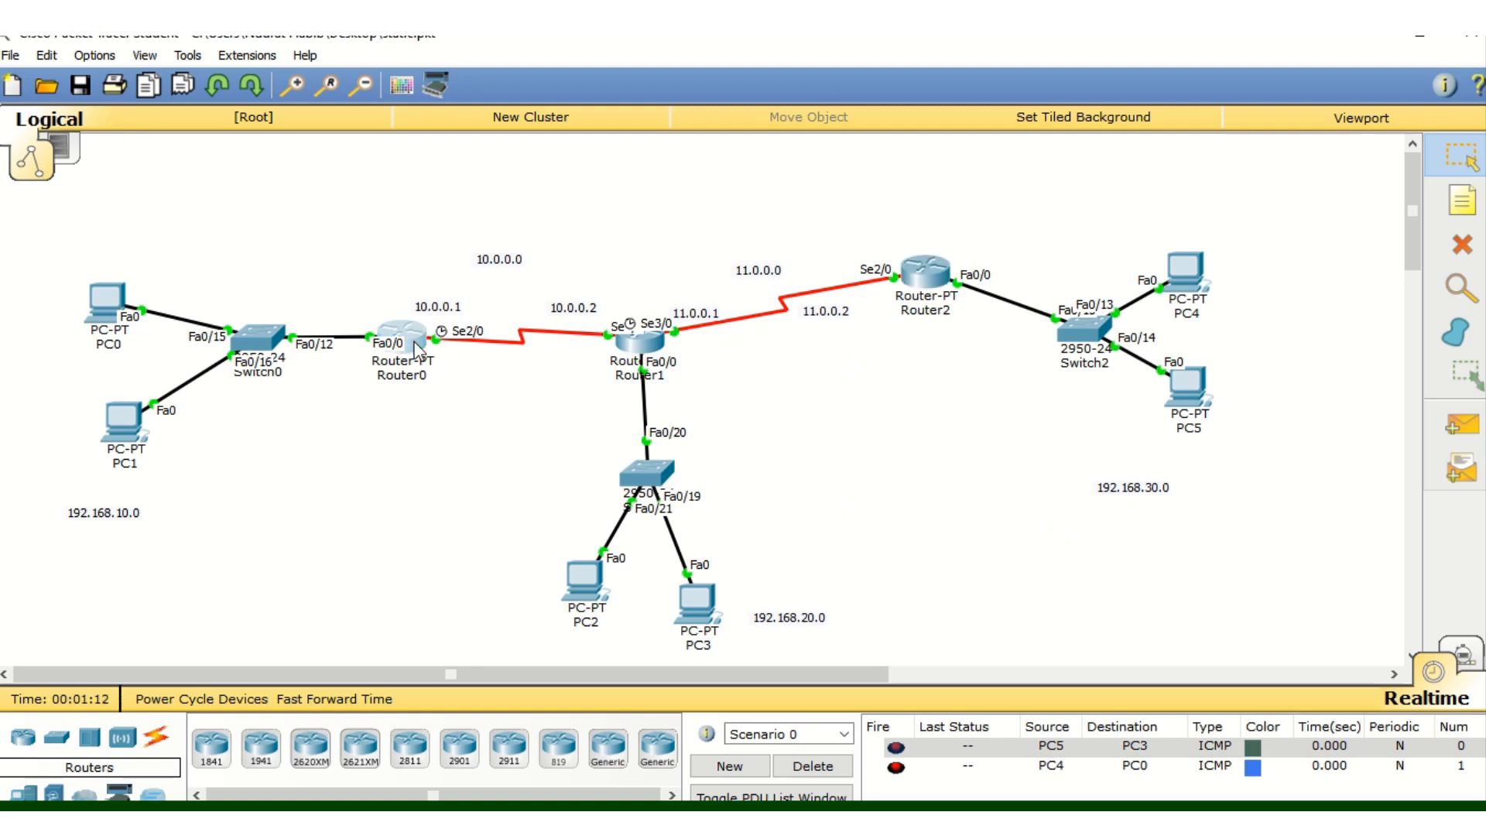
drag(757, 177, 979, 159)
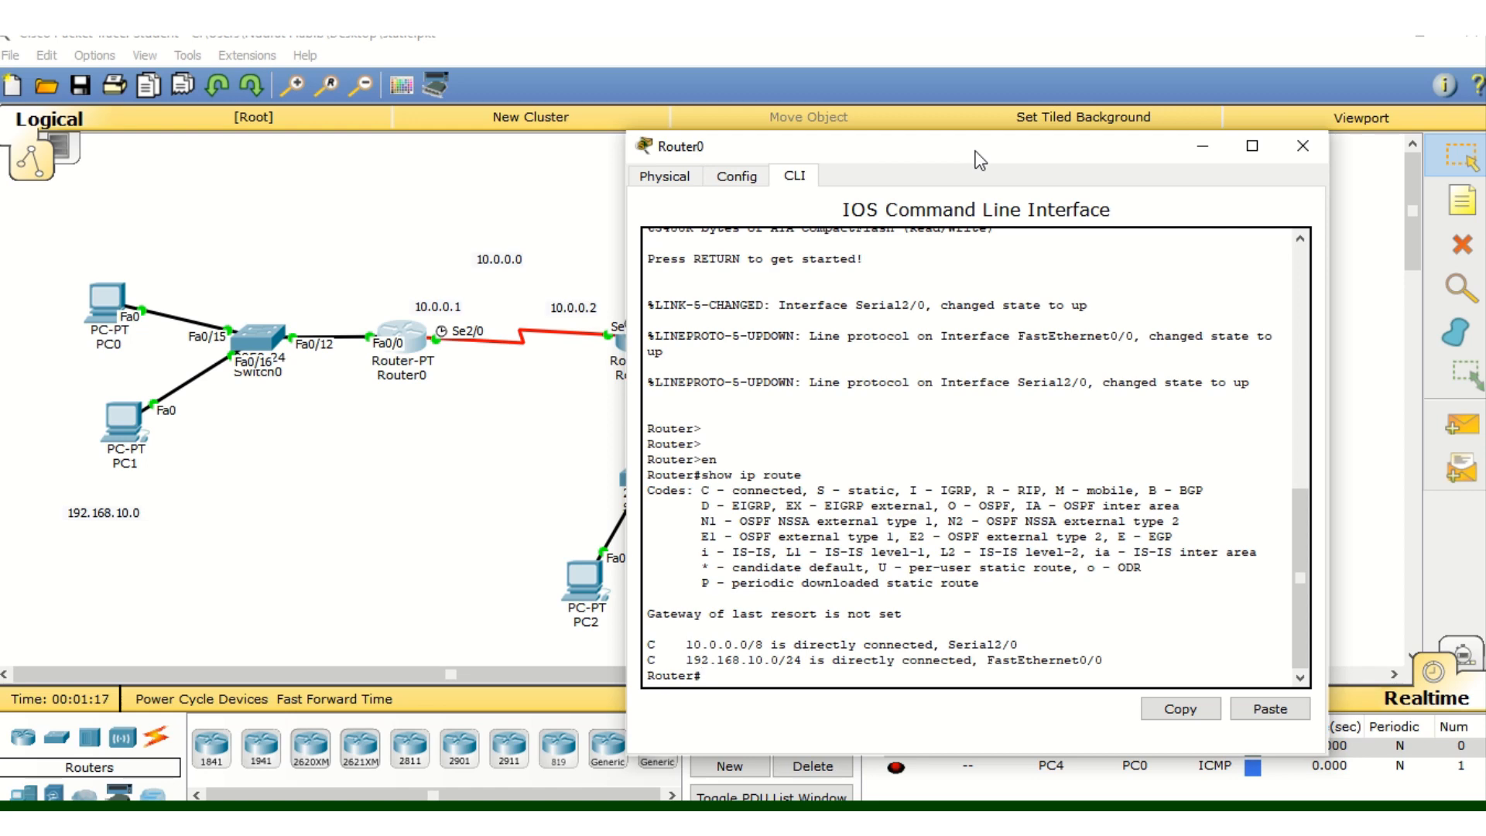
click(1218, 145)
mouse_move(418, 340)
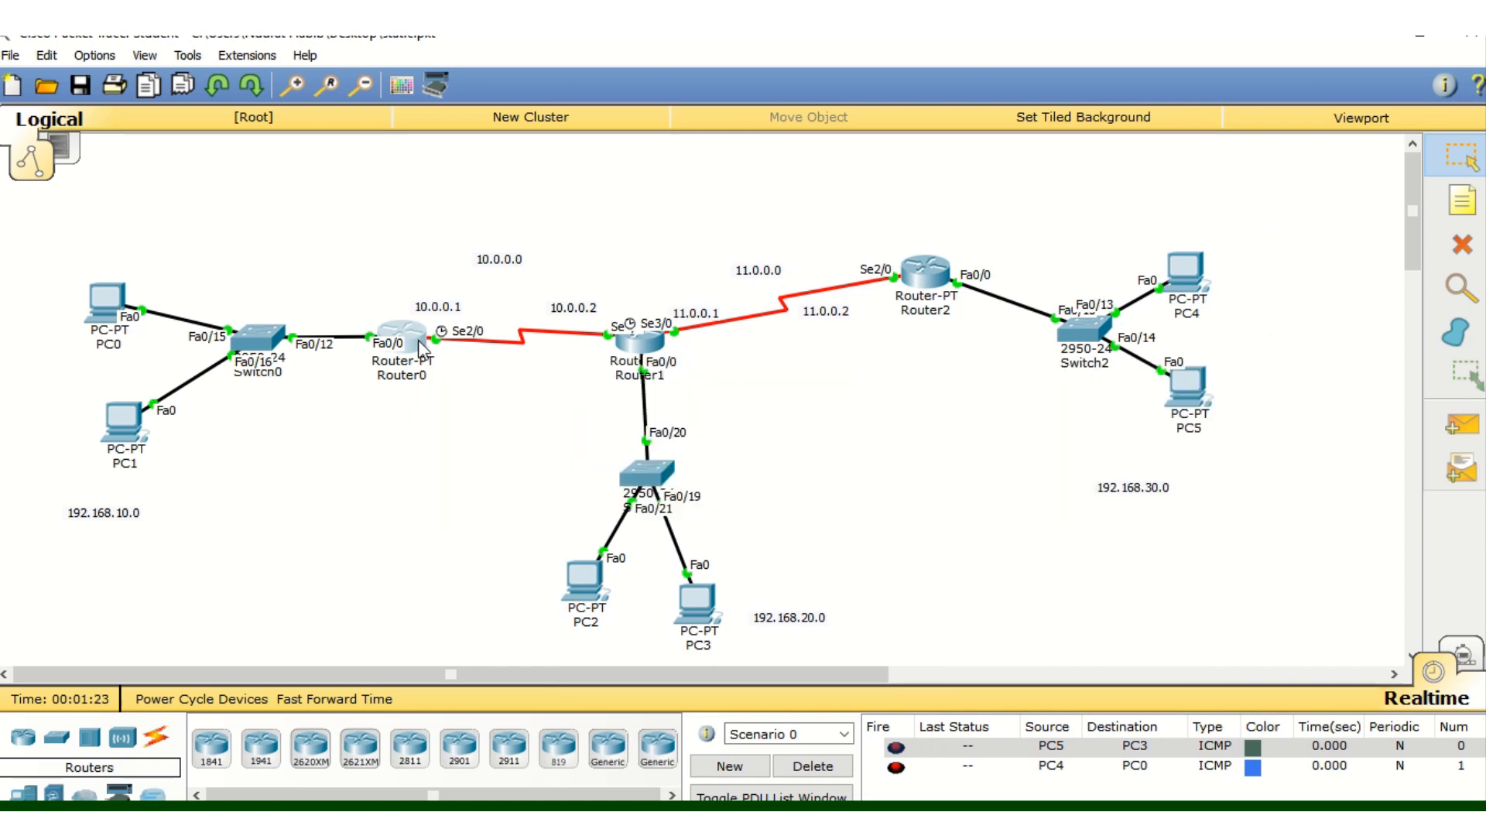
click(418, 341)
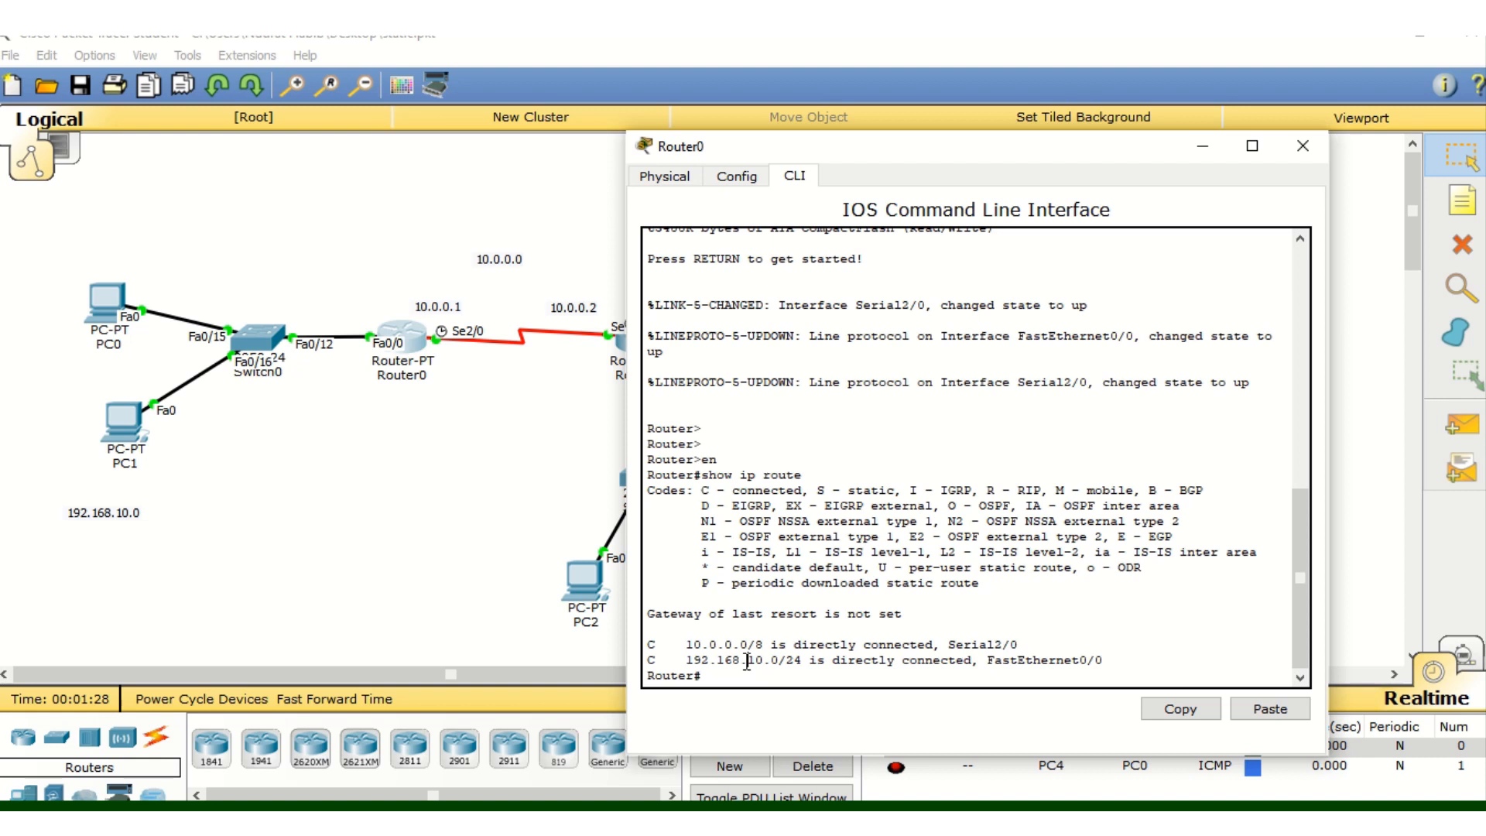
drag(747, 662, 763, 663)
click(753, 679)
drag(1010, 156, 1110, 145)
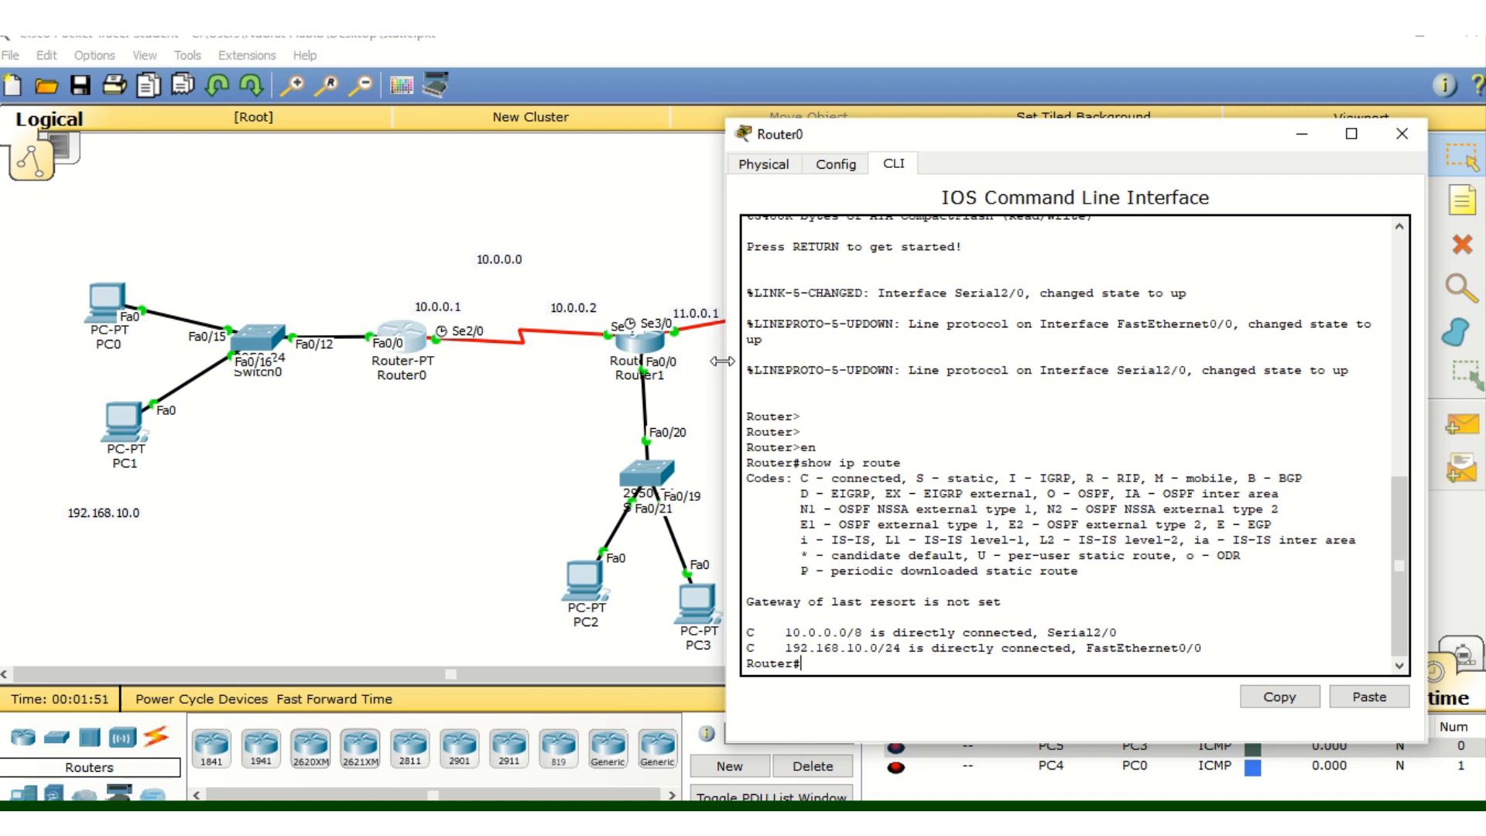
Enter global configuration mode on Router0 and add a static route to 192.168.20.0 255.255.255.0 via 10.0.0.2
text(config t)
key(Return)
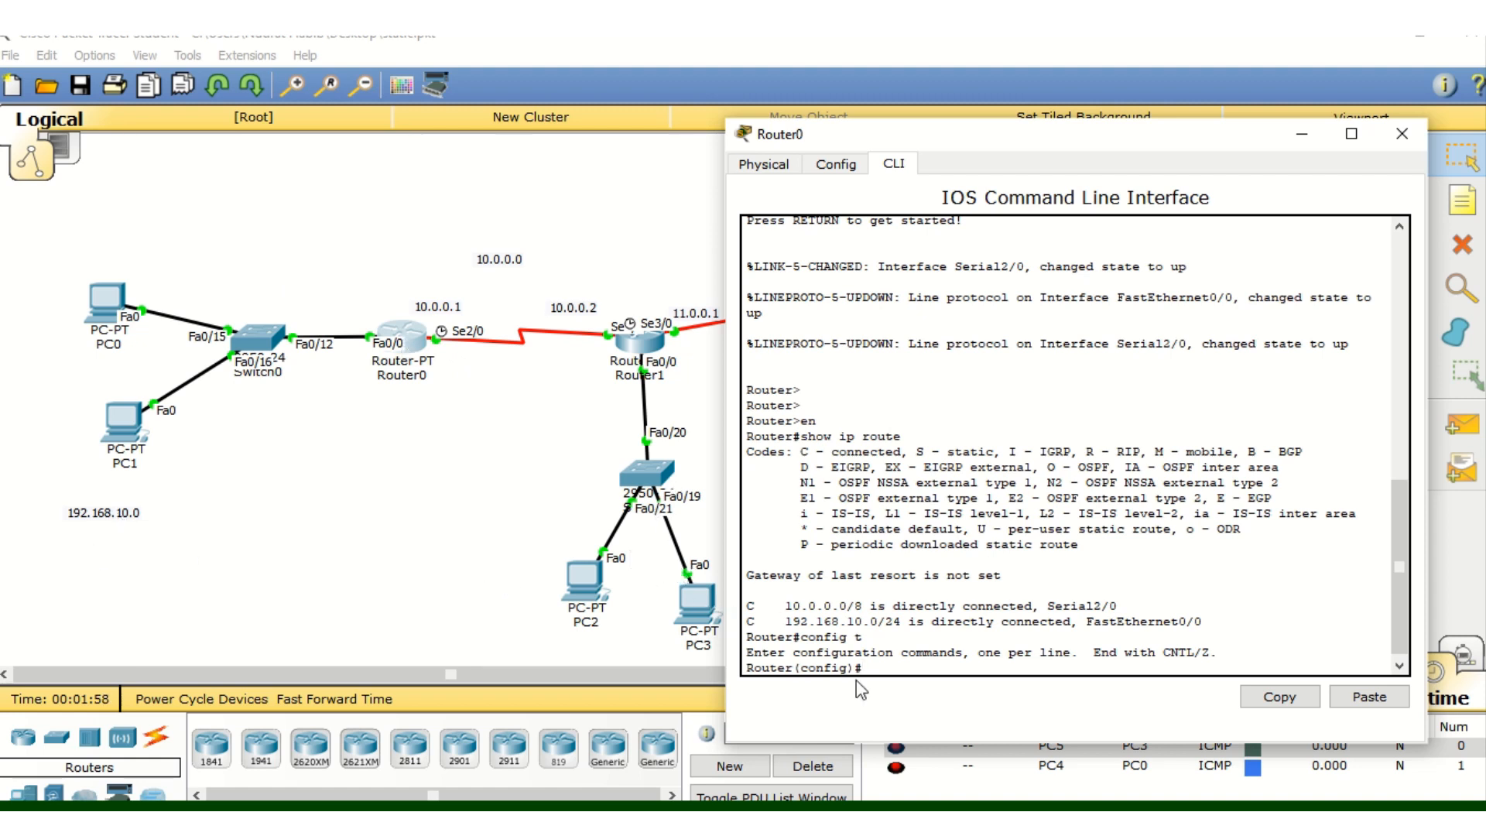
text(ip route)
drag(1003, 133, 1106, 76)
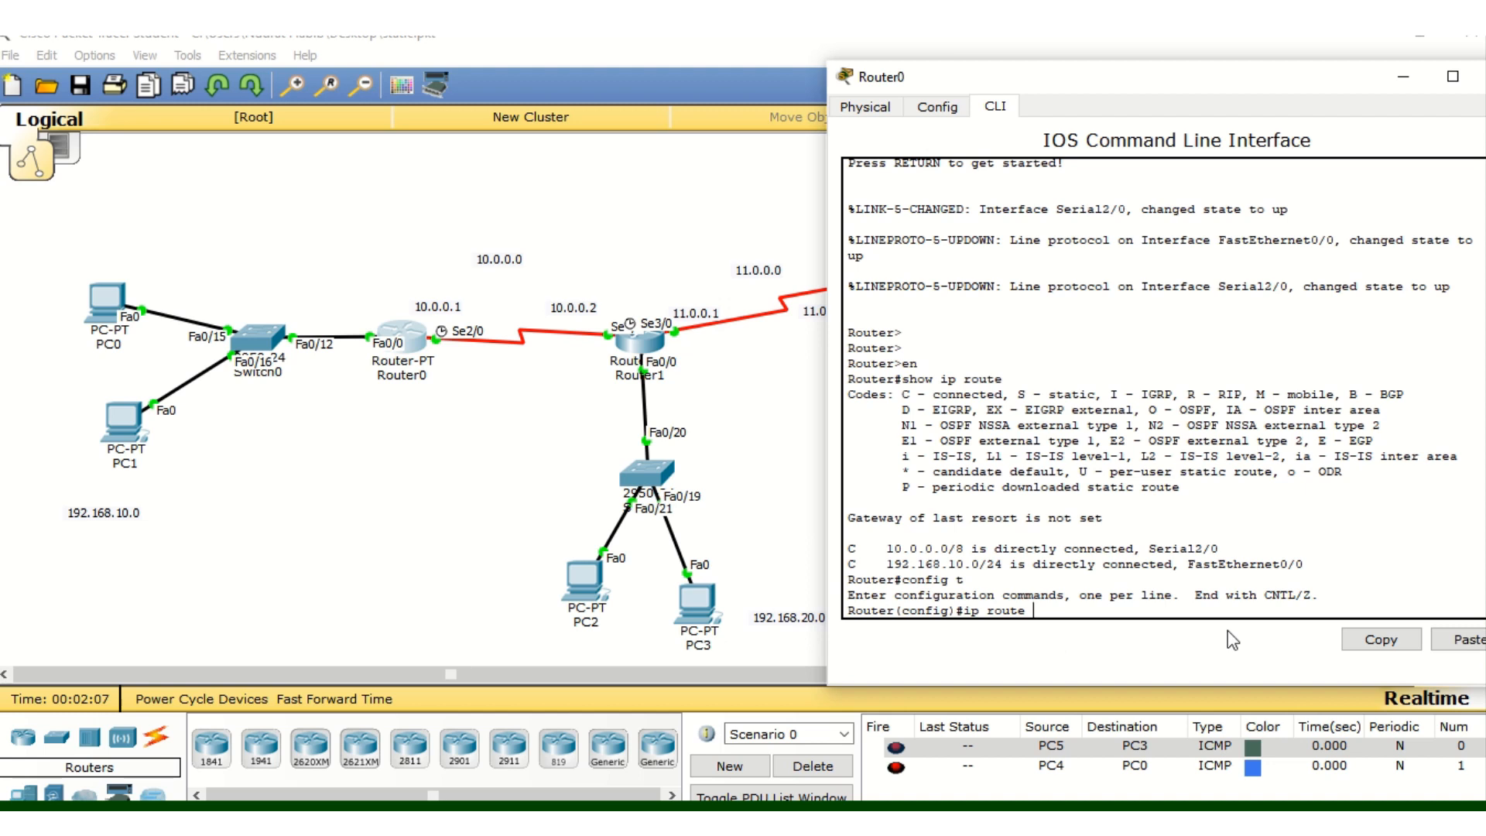
text(192.168.20.0)
text(25)
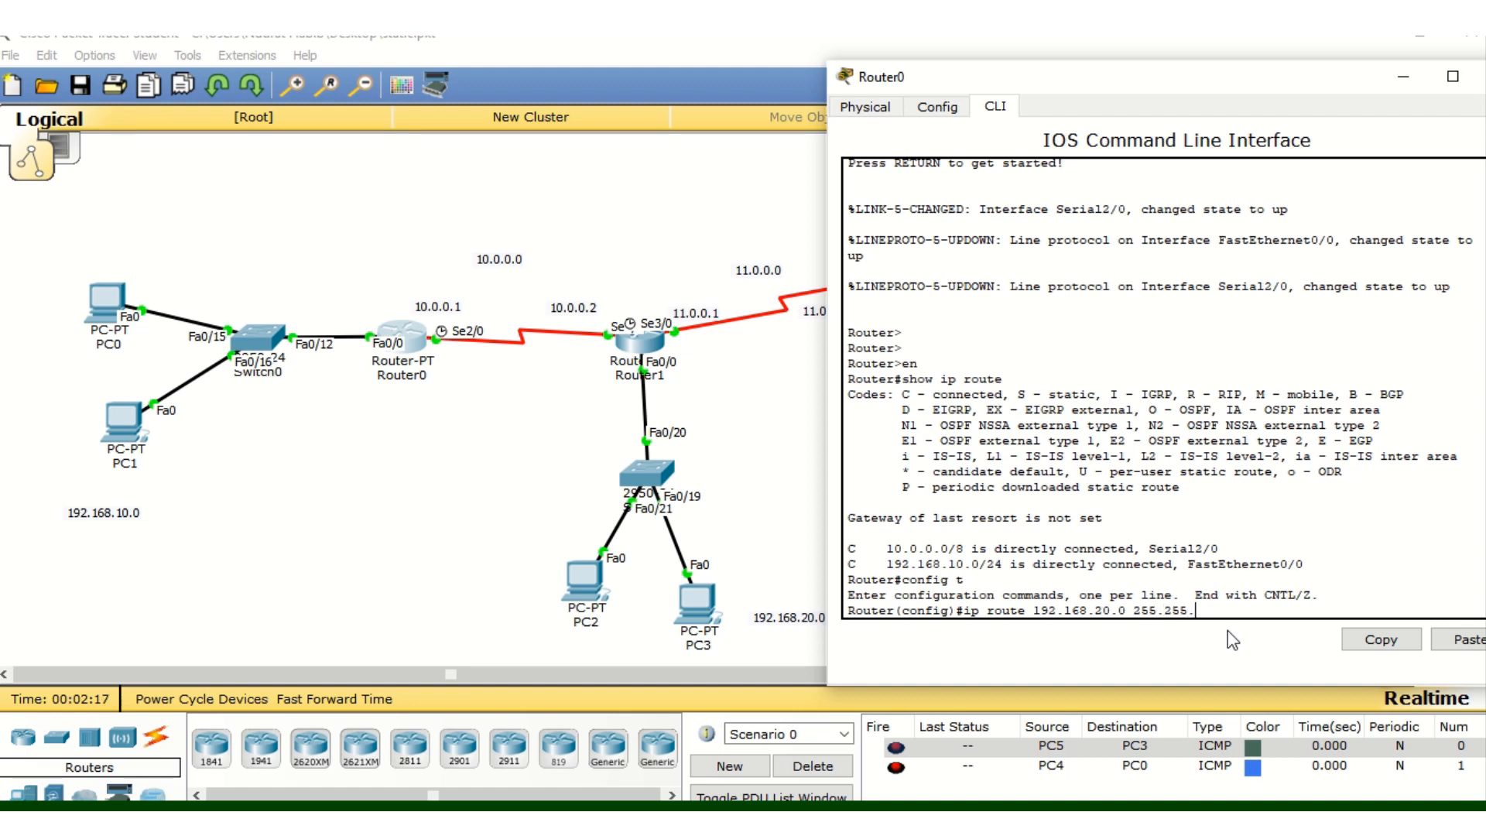
text(5.255.0)
drag(1033, 611, 1127, 611)
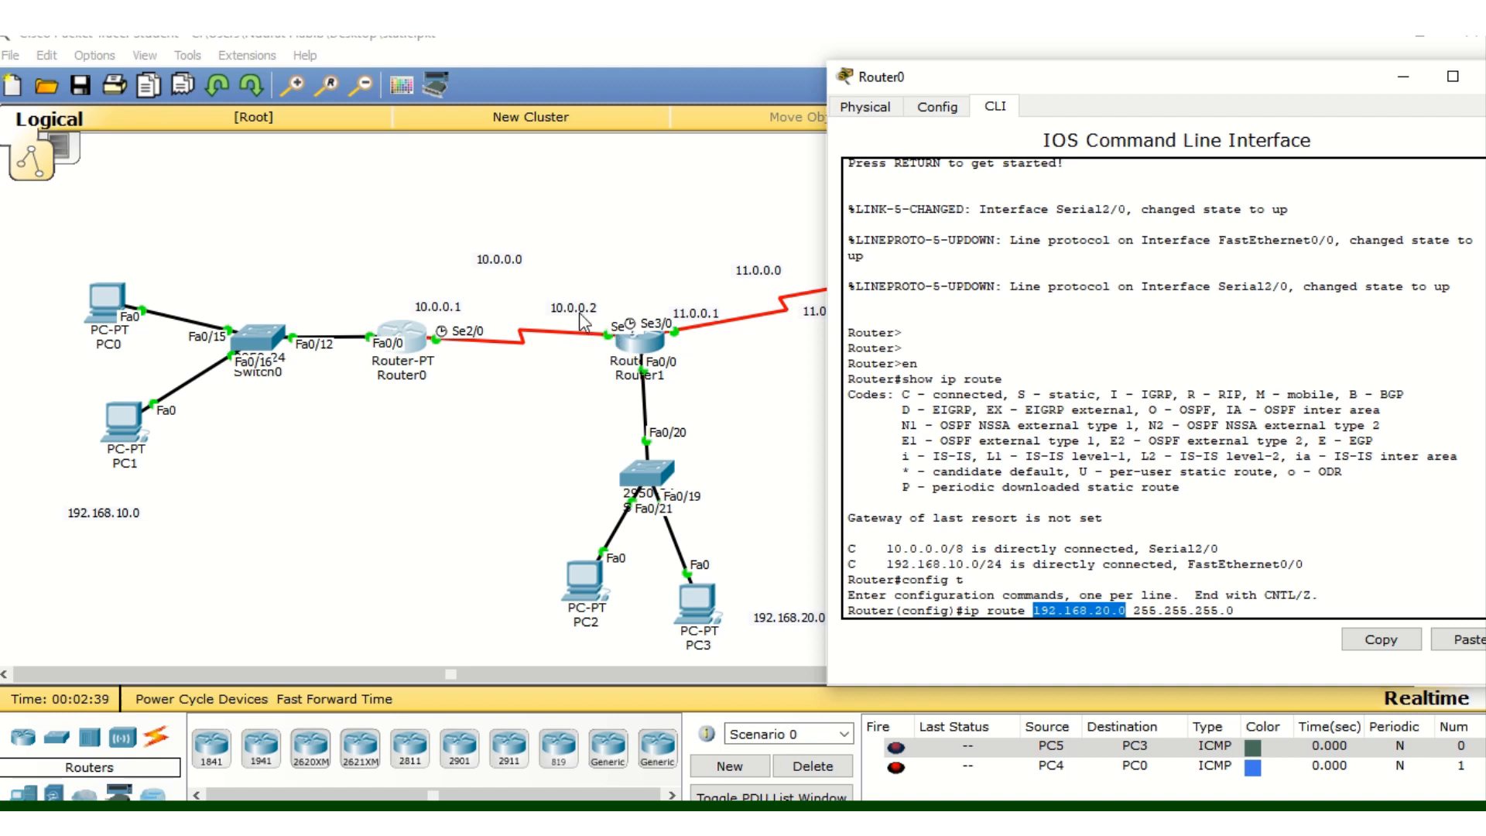
click(1248, 610)
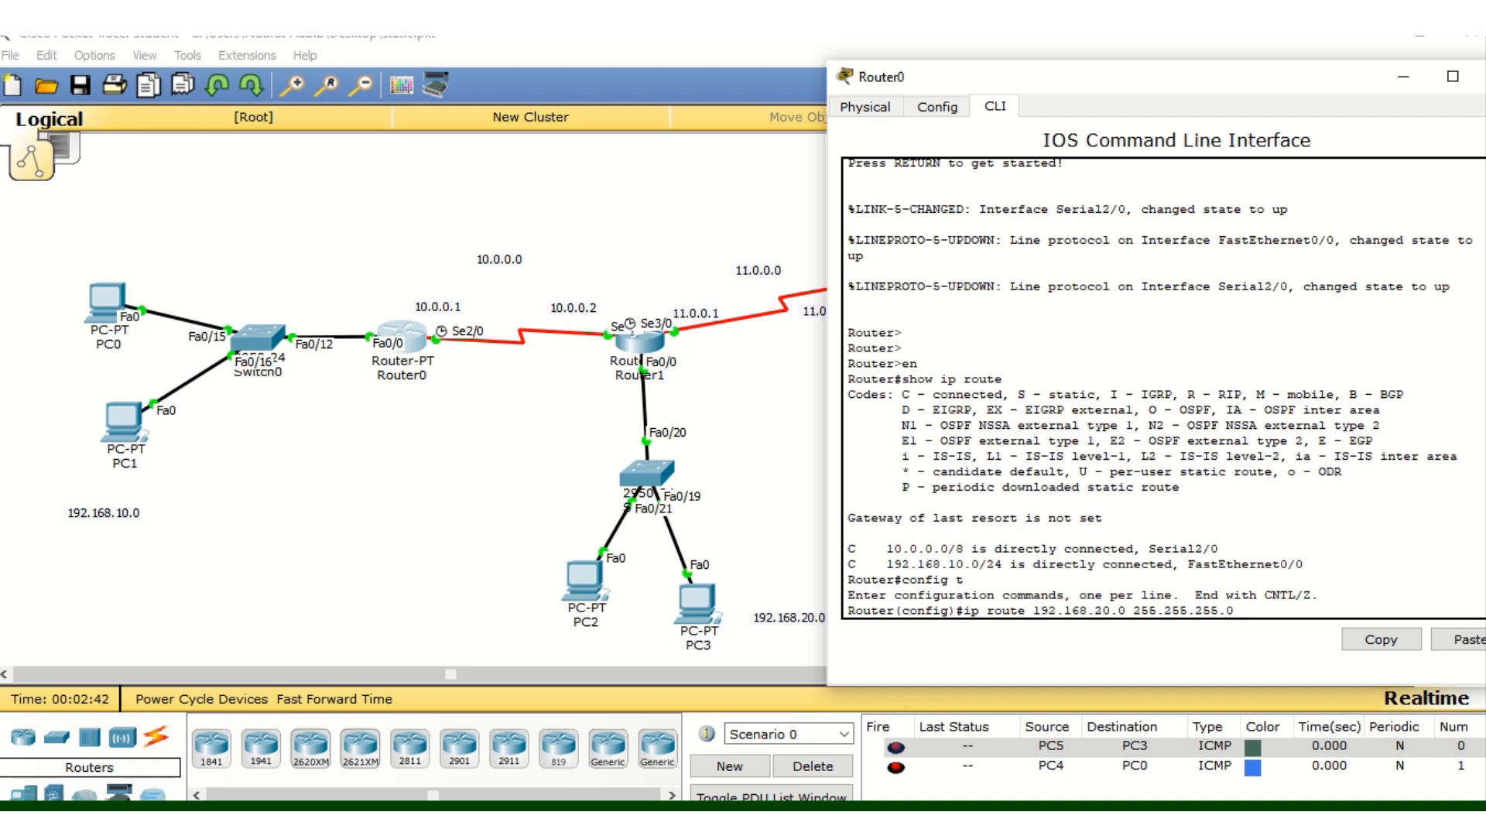
text(10.0.0.2)
key(Return)
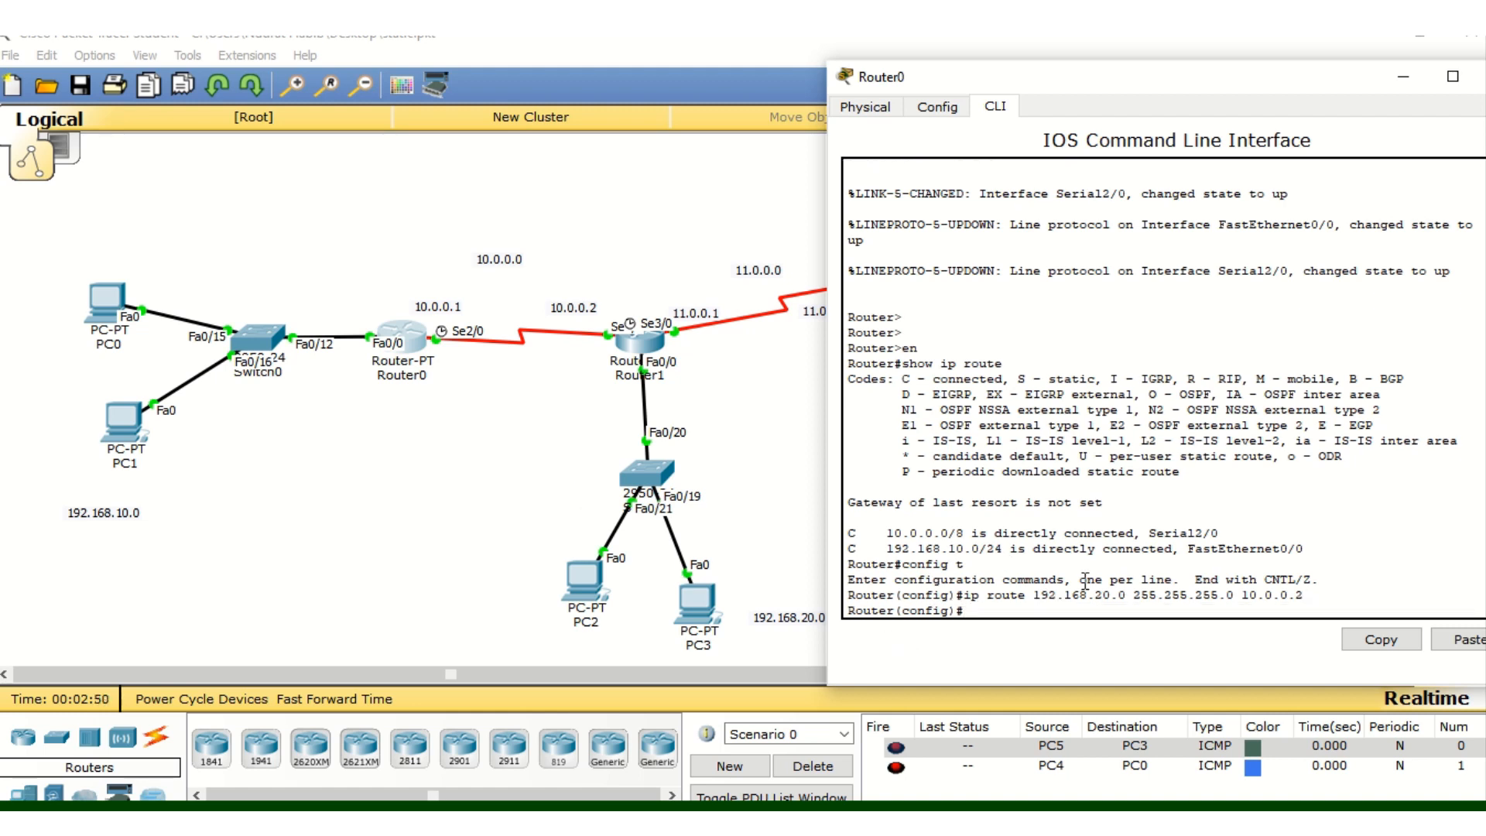
Add a static route on Router0 to 192.168.30.0 255.255.255.0 via 10.0.0.2 and close its window
key(Up)
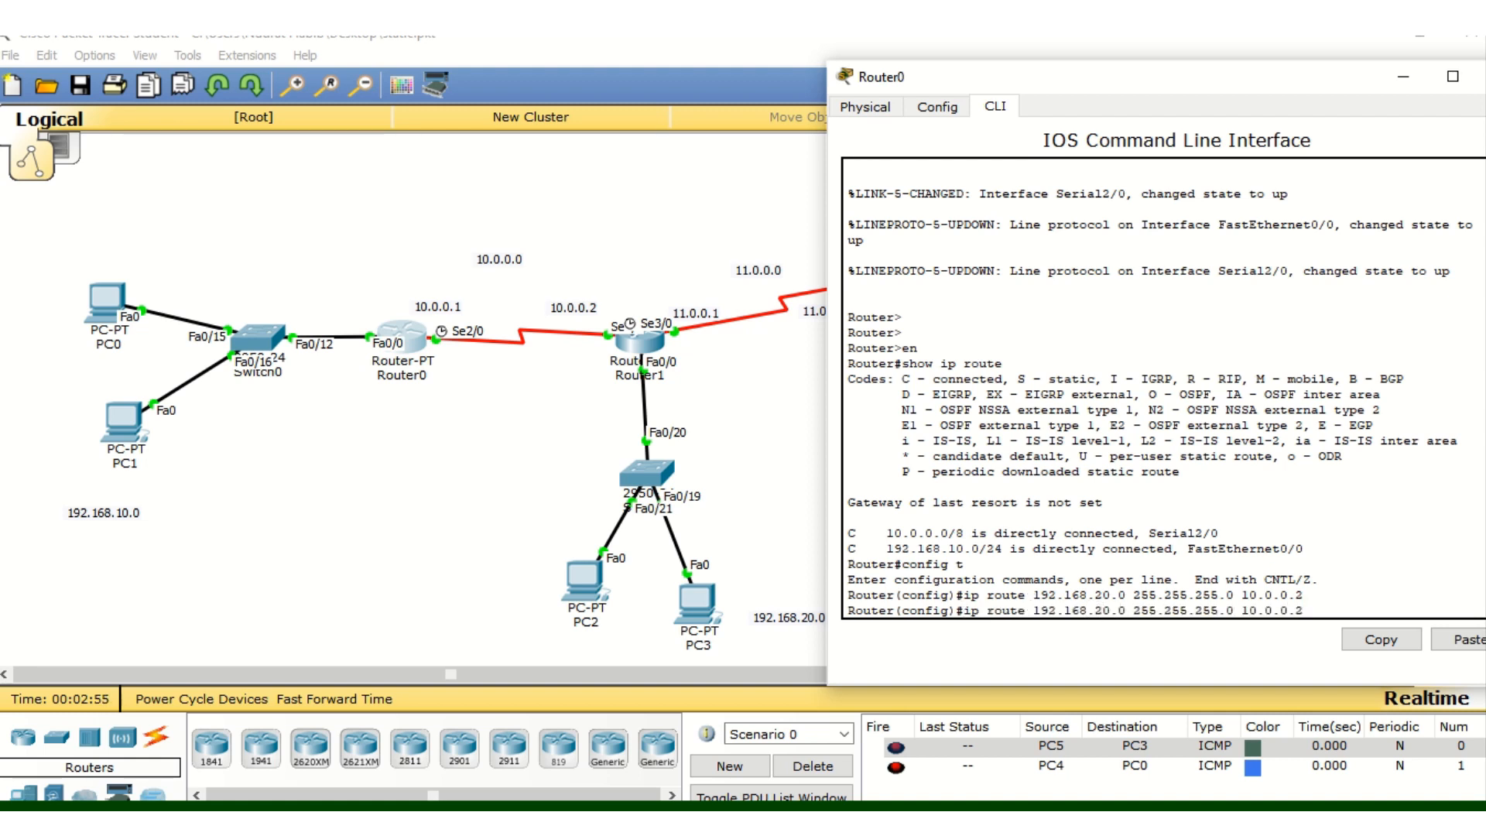
key(BackSpace)
text(3)
click(1403, 80)
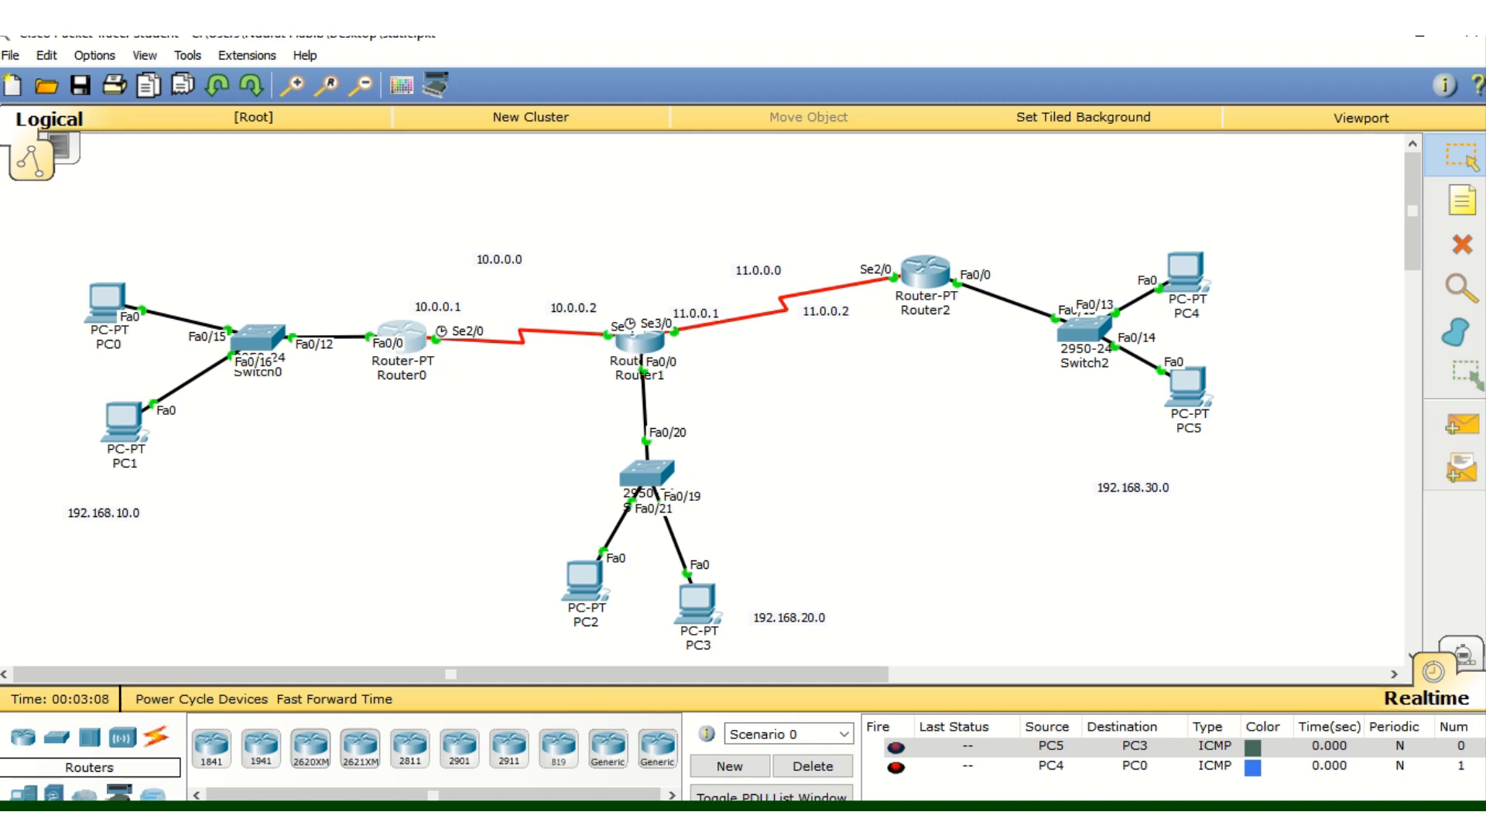
click(400, 334)
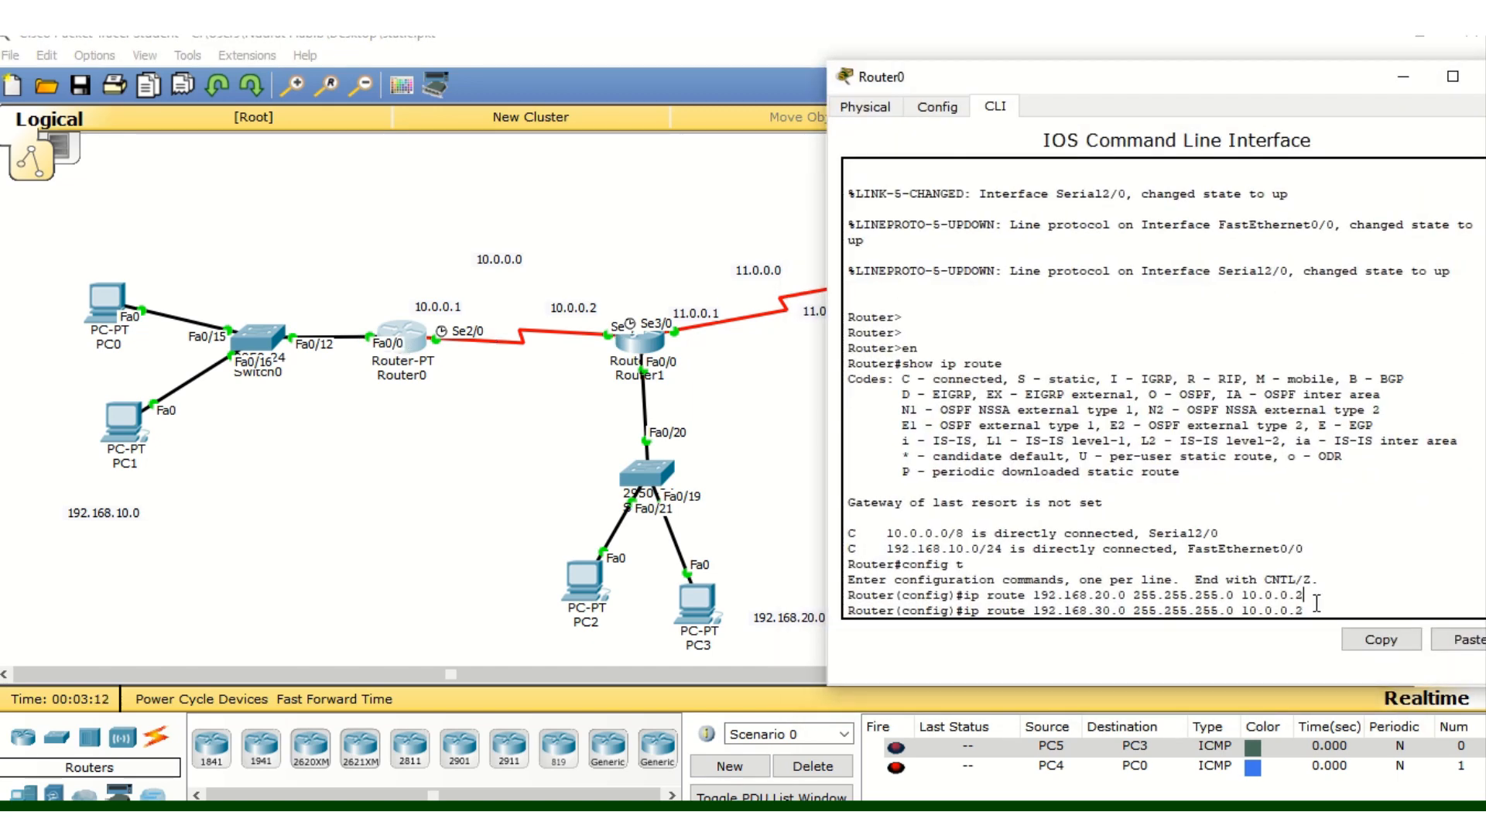
key(Return)
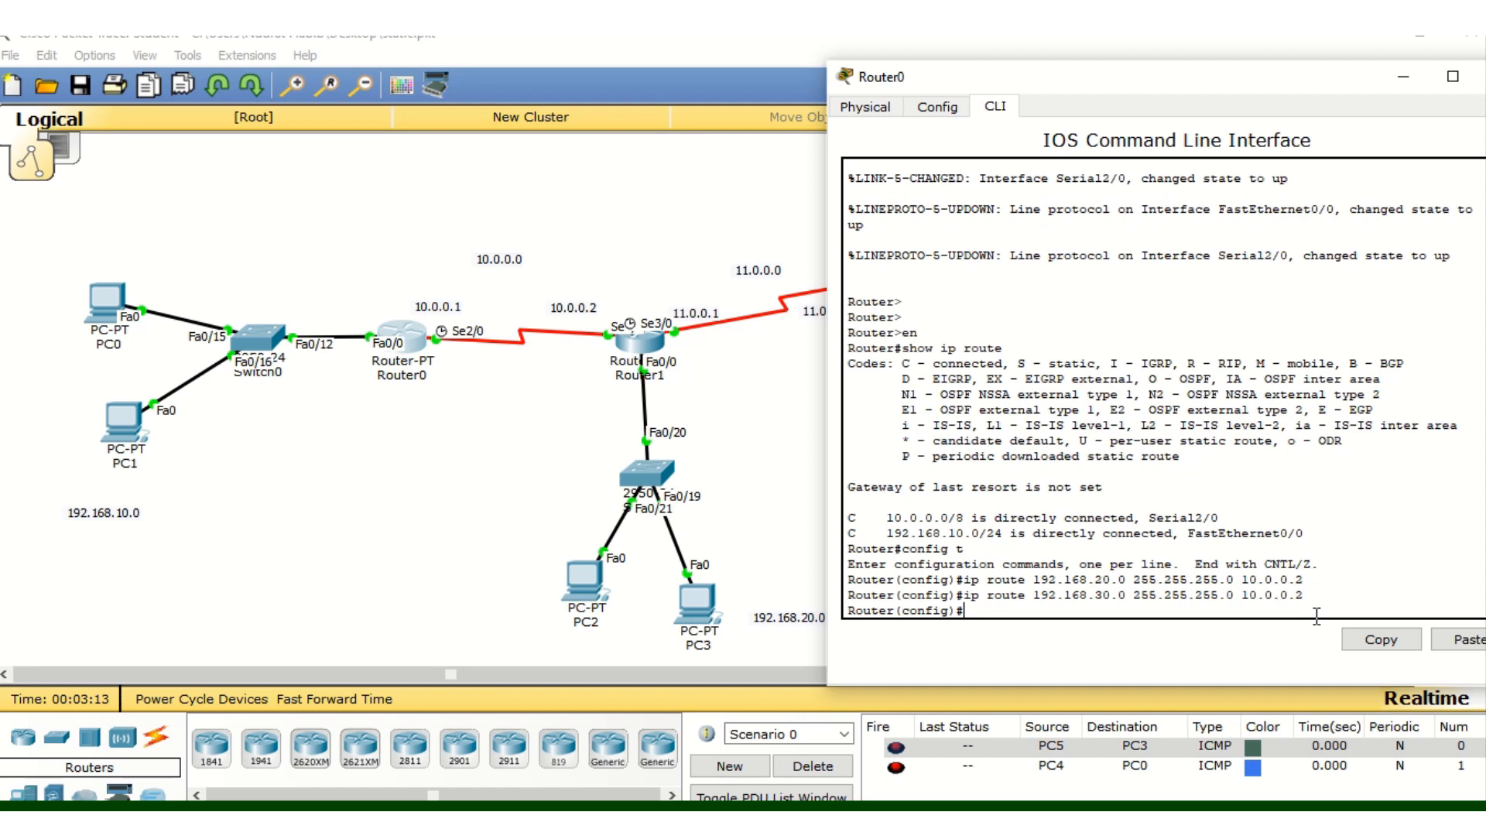
drag(1308, 76, 1041, 116)
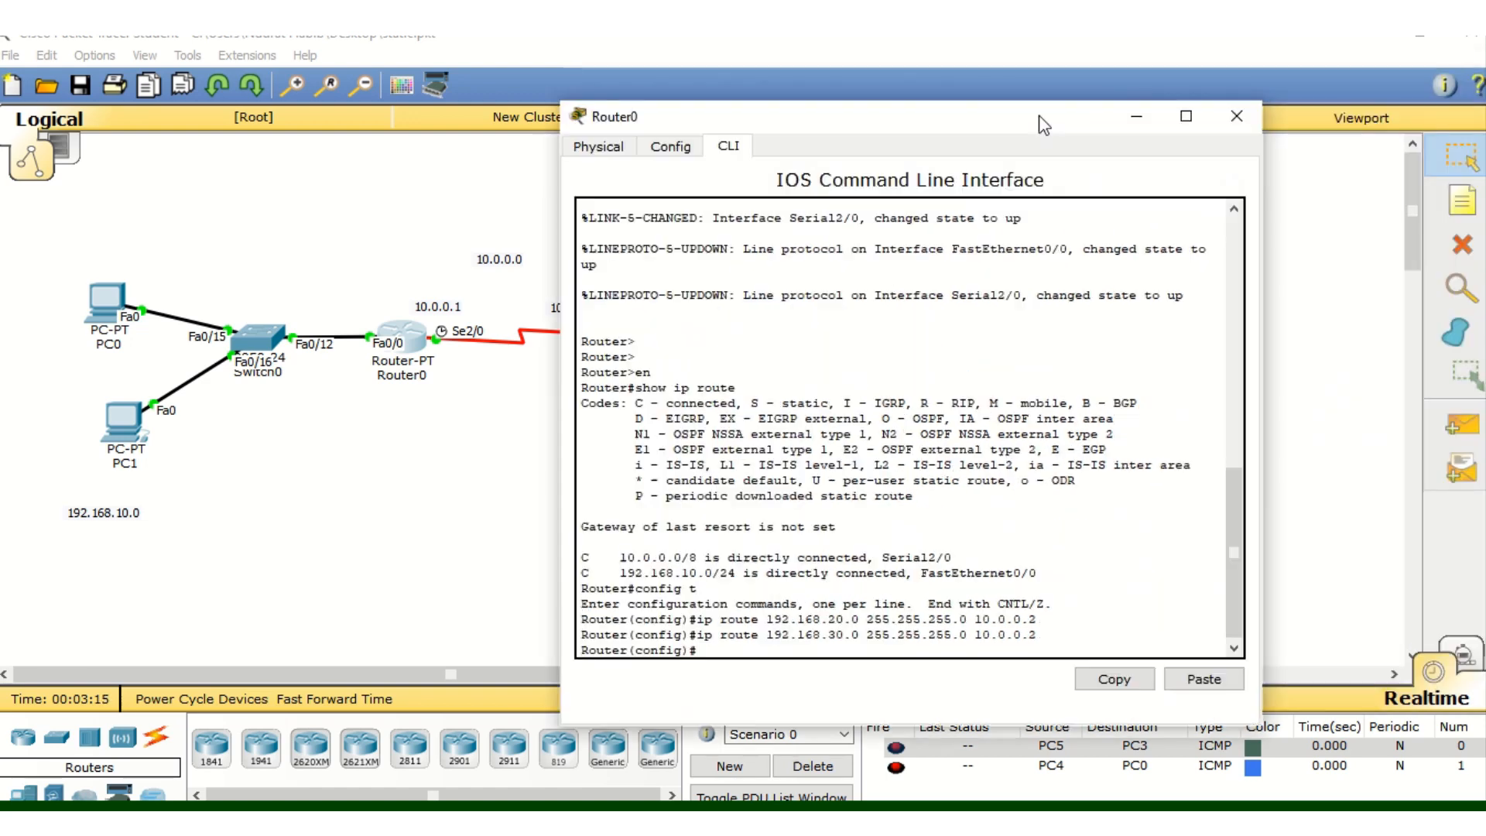
click(1236, 116)
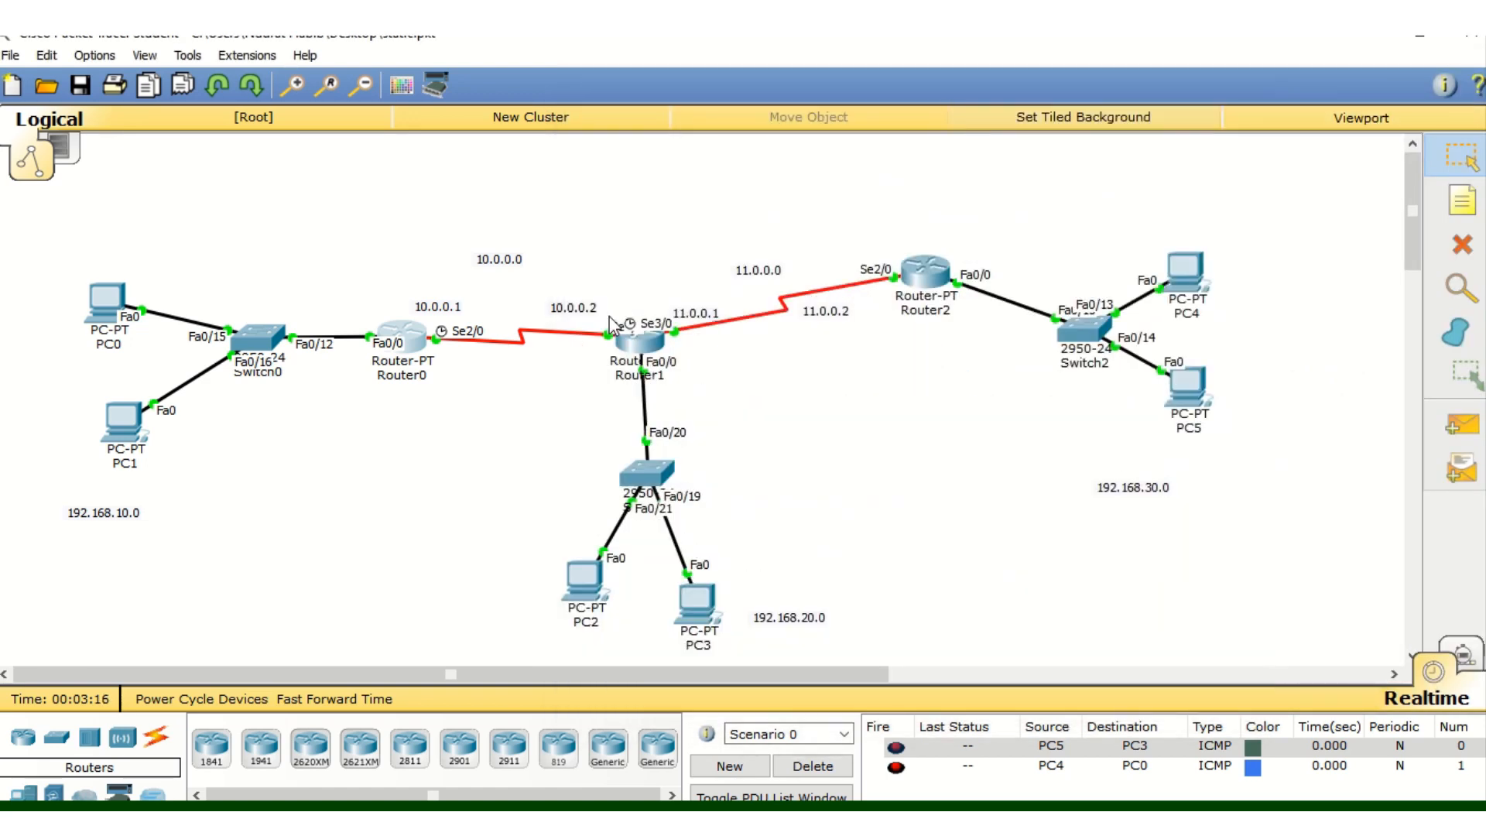
Open Router1's command line and enter privileged mode with en
click(647, 344)
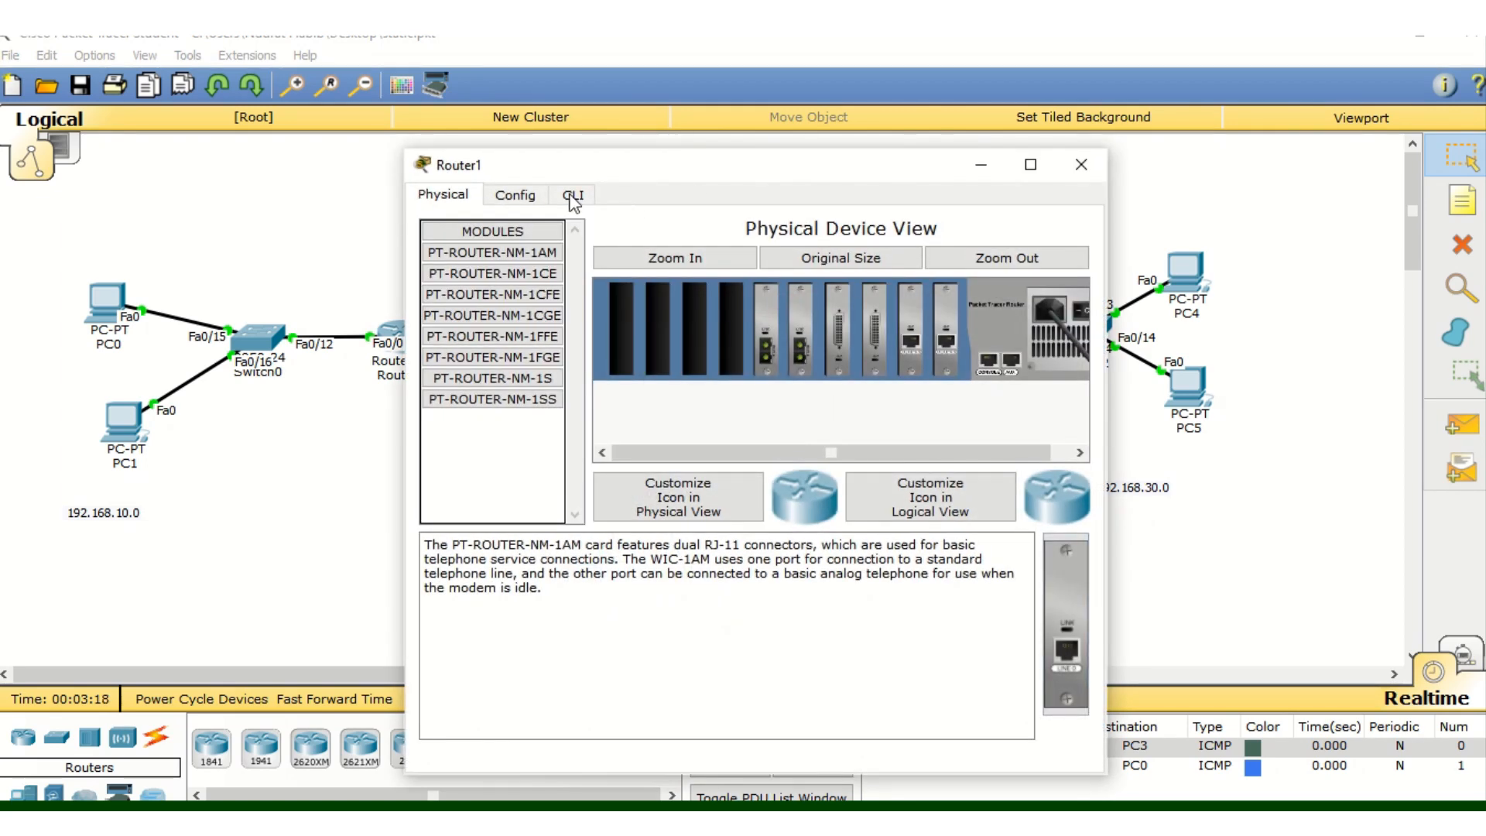
click(570, 196)
click(857, 513)
key(Return)
key(Return)
key(Return)
key(Return)
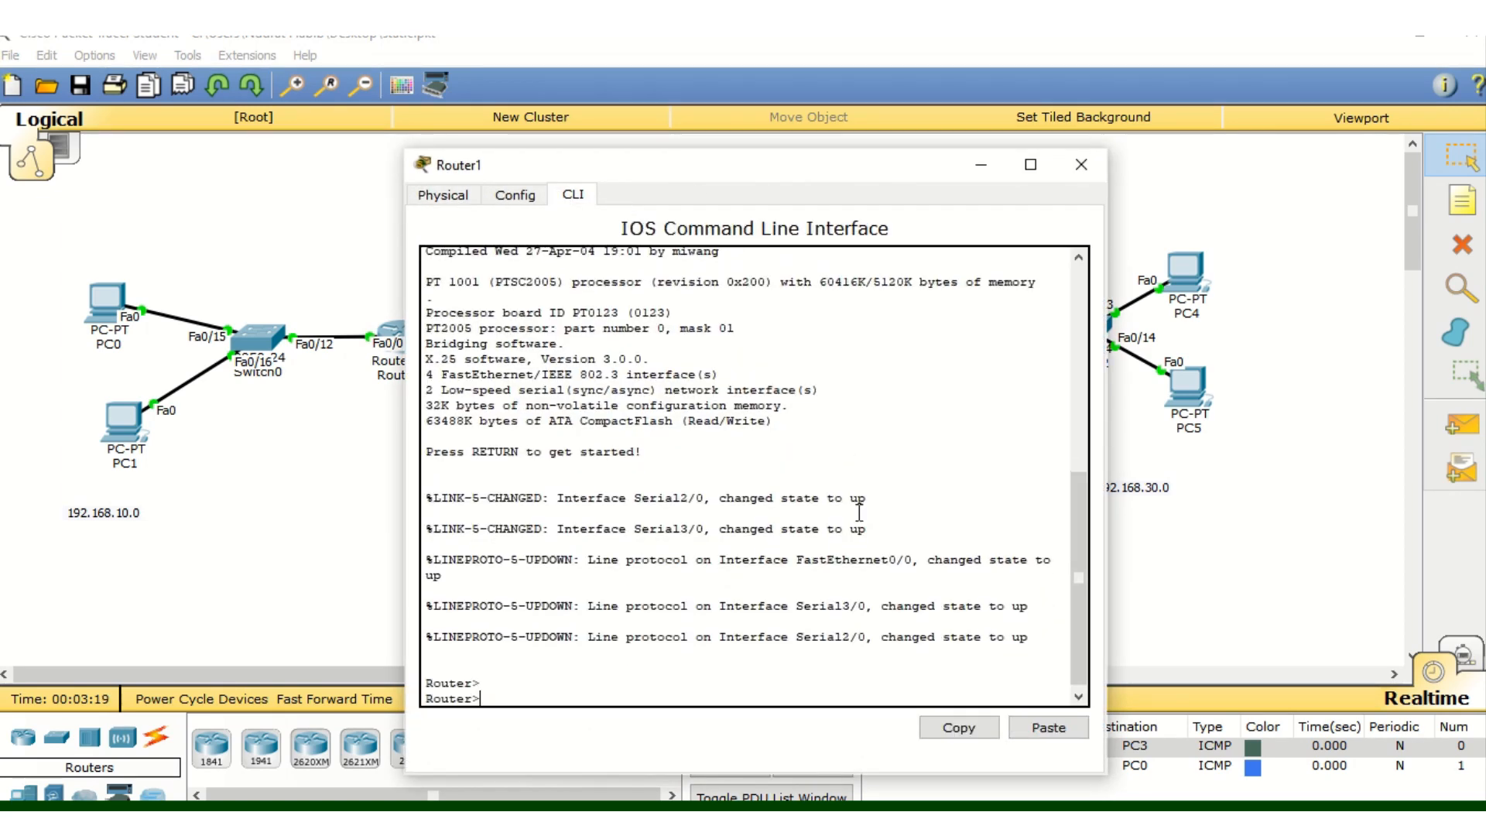
text(en)
key(Return)
Display Router1's routing table with show ip route and highlight part of the 192.168.20.0/24 entry
text(sh)
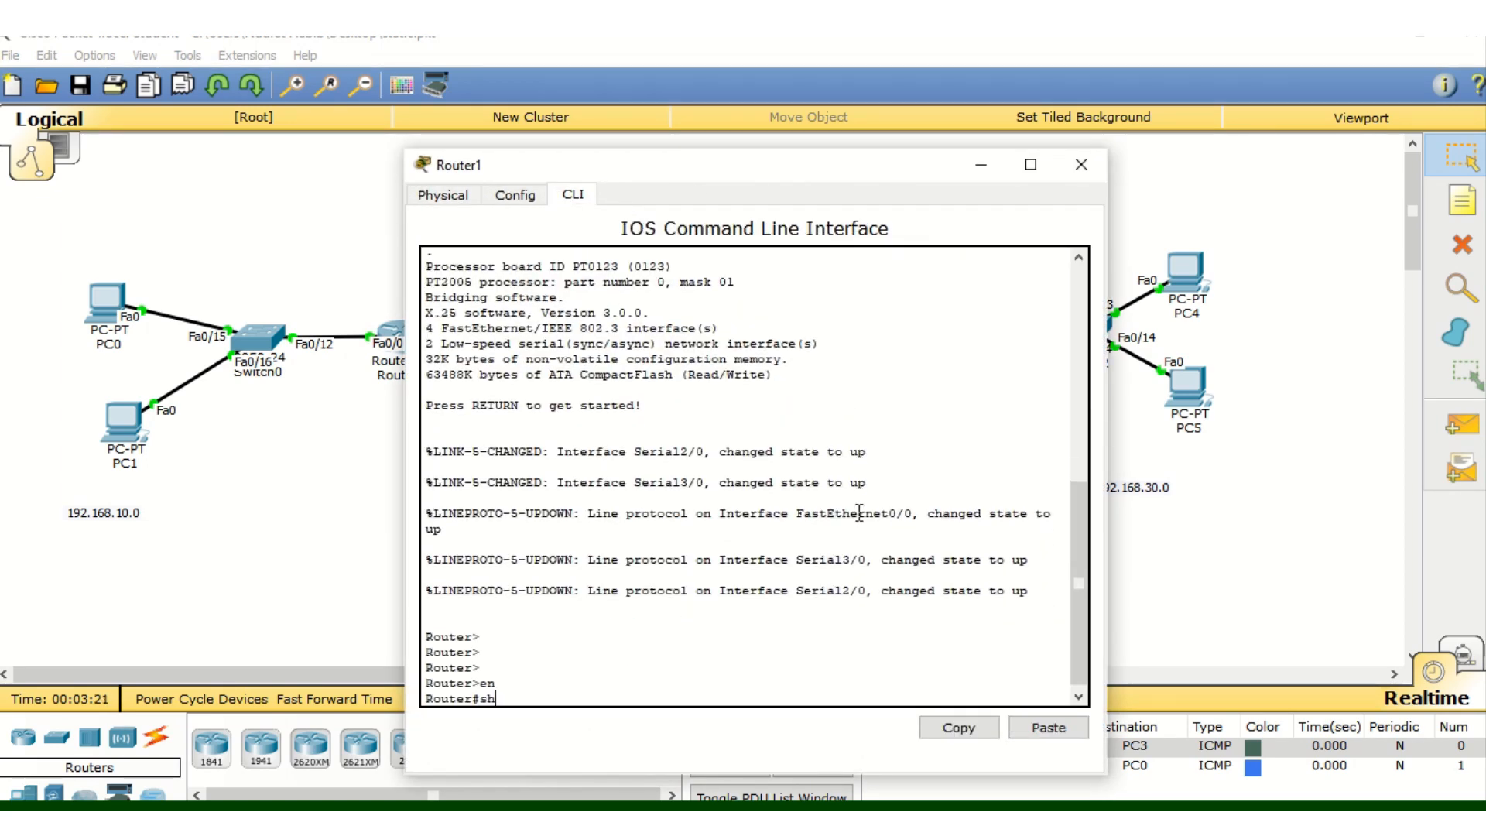
text(ow ip route)
key(Return)
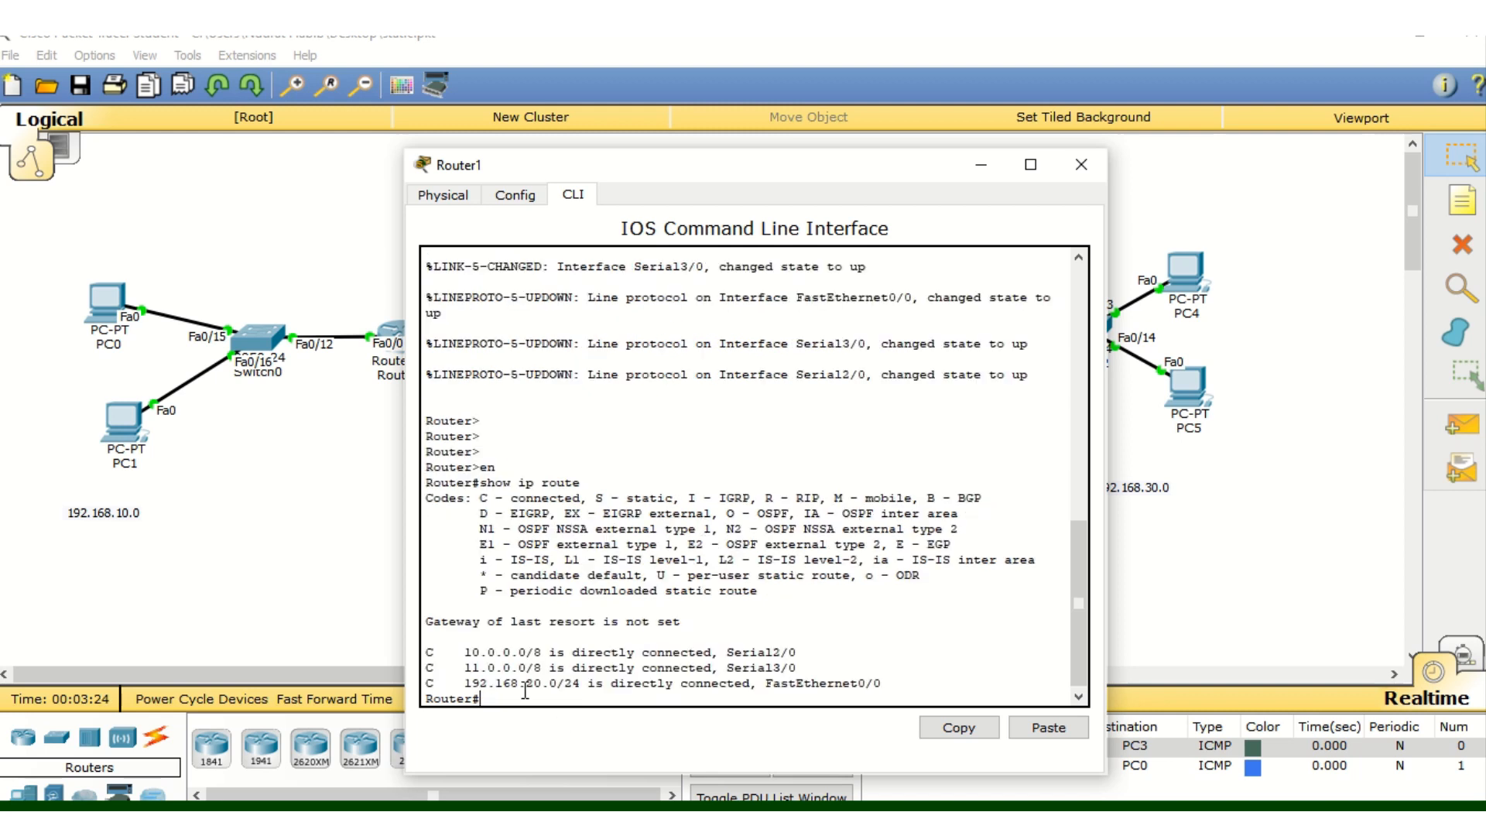
drag(527, 684, 546, 687)
click(494, 701)
Enter global configuration mode on Router1 and add a static route to 192.168.10.0 255.255.255.0 via 10.0.0.1
text(config t)
key(Return)
text(ip)
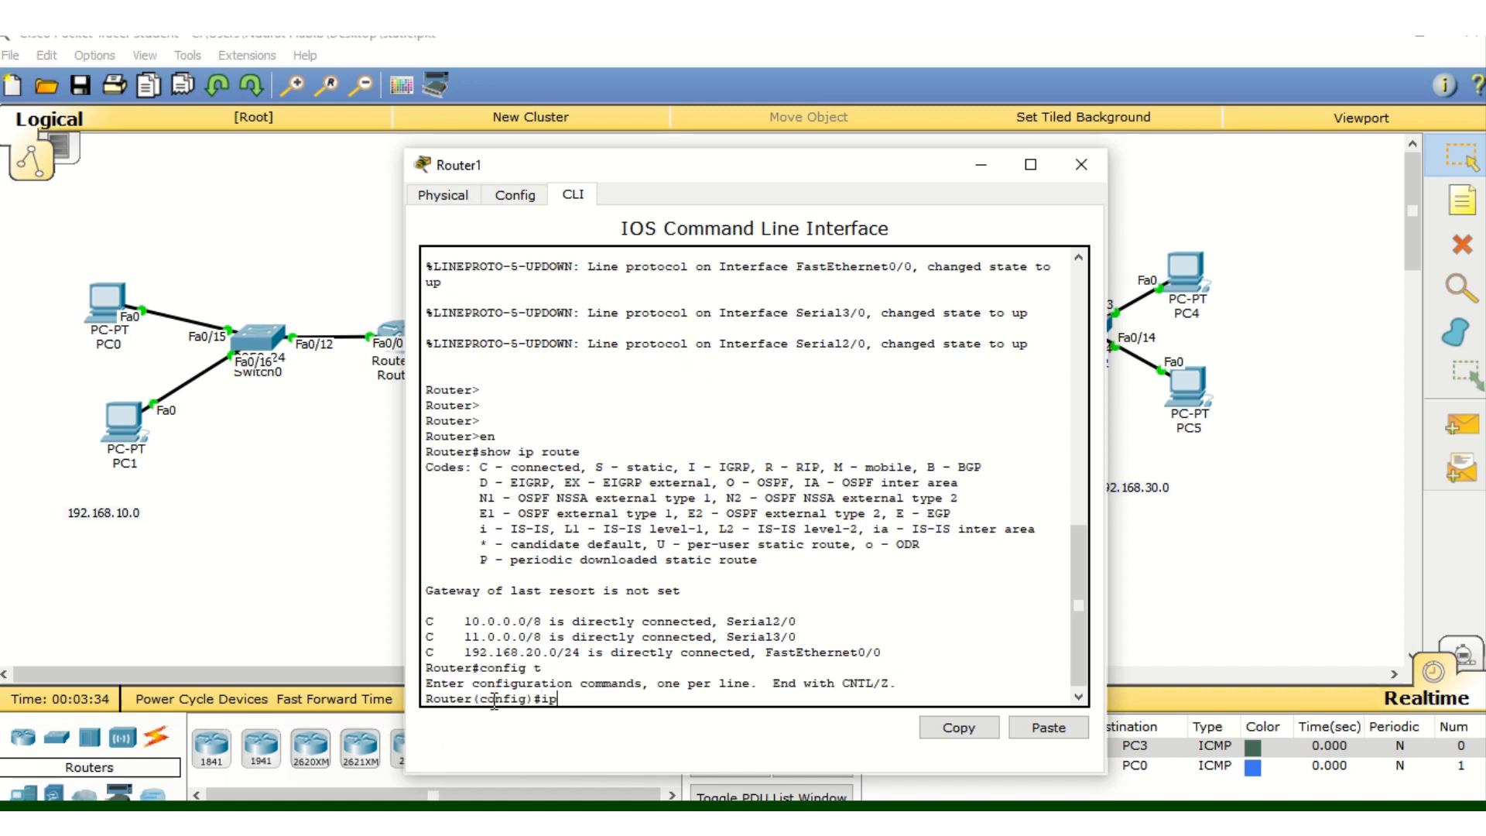
text( route 192.168.10.0)
drag(830, 173, 1151, 114)
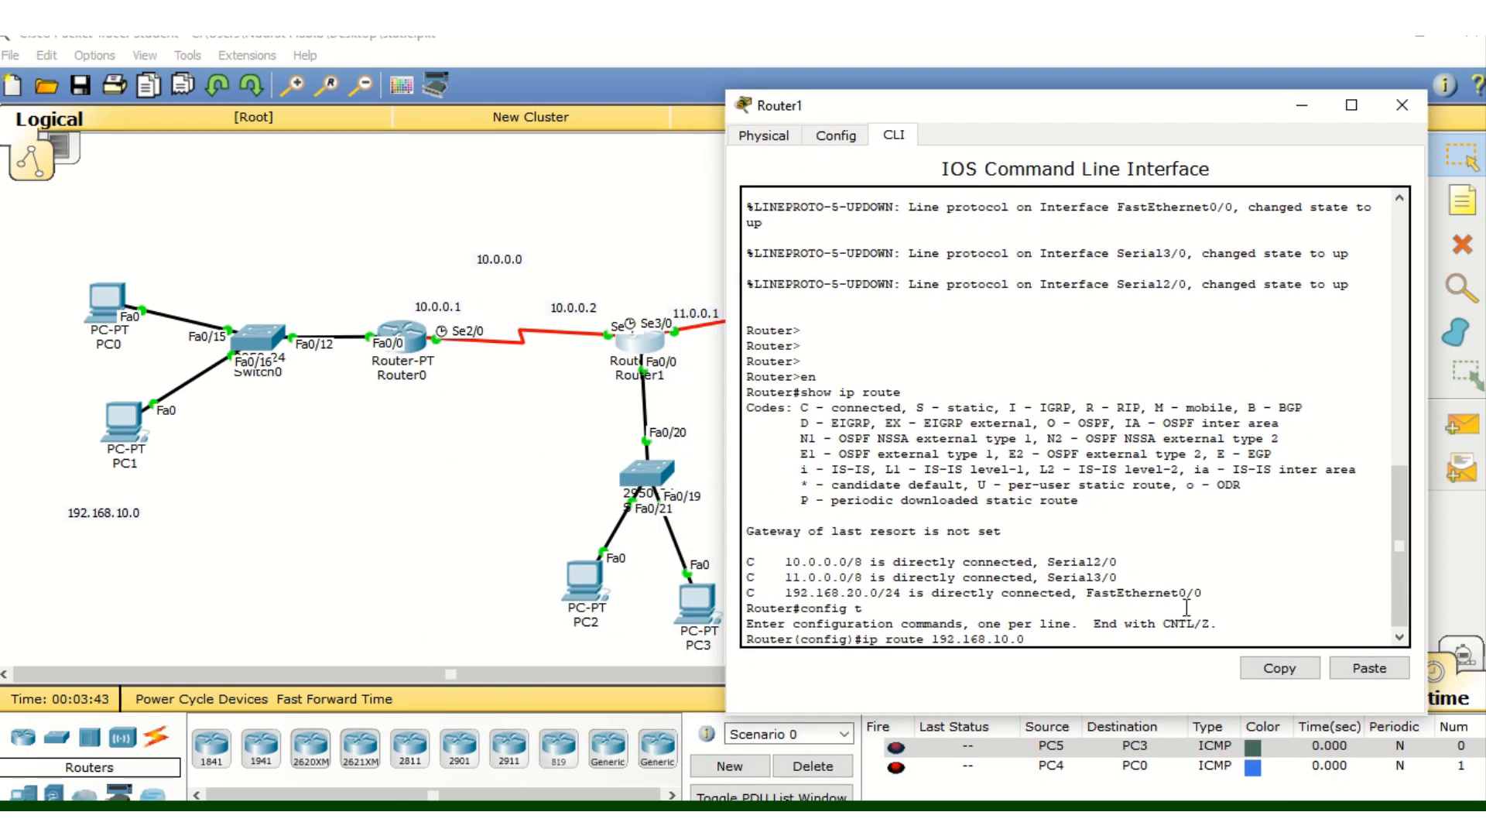
text(255.255.255.0)
text(10.0.0.1)
drag(938, 639, 1010, 639)
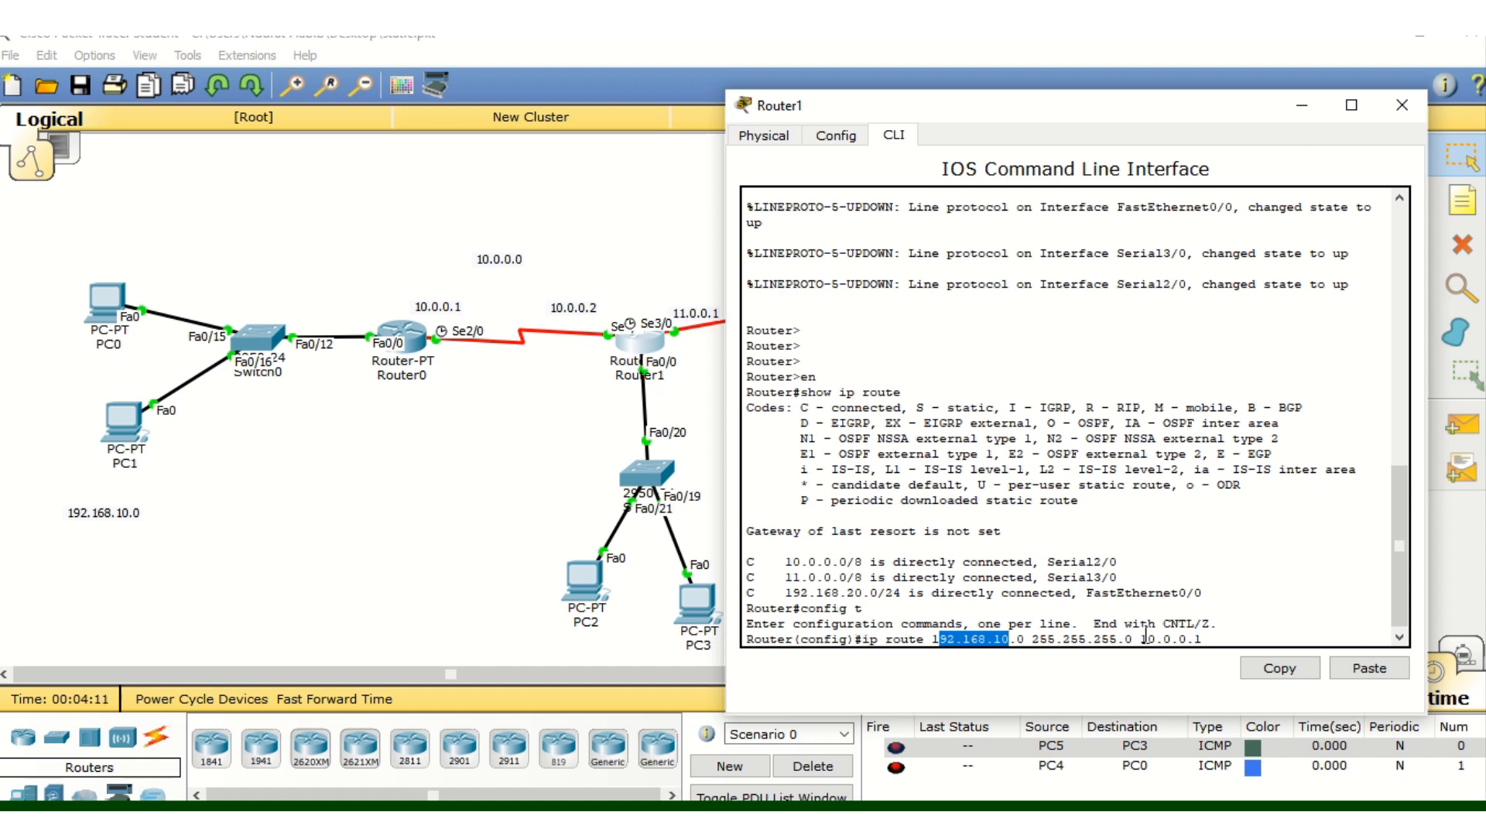
drag(1140, 640, 1207, 639)
click(1210, 638)
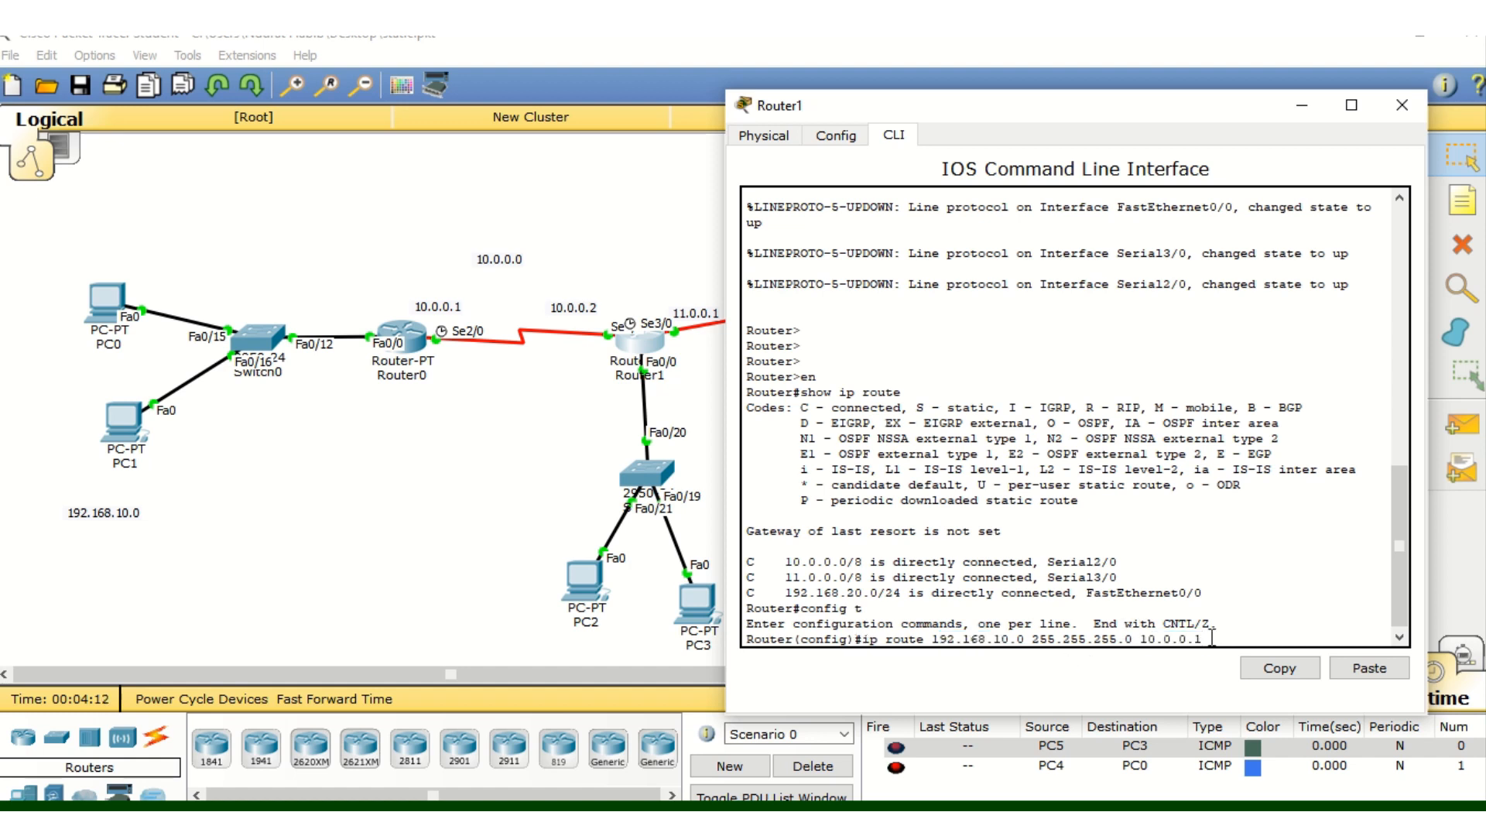
key(Return)
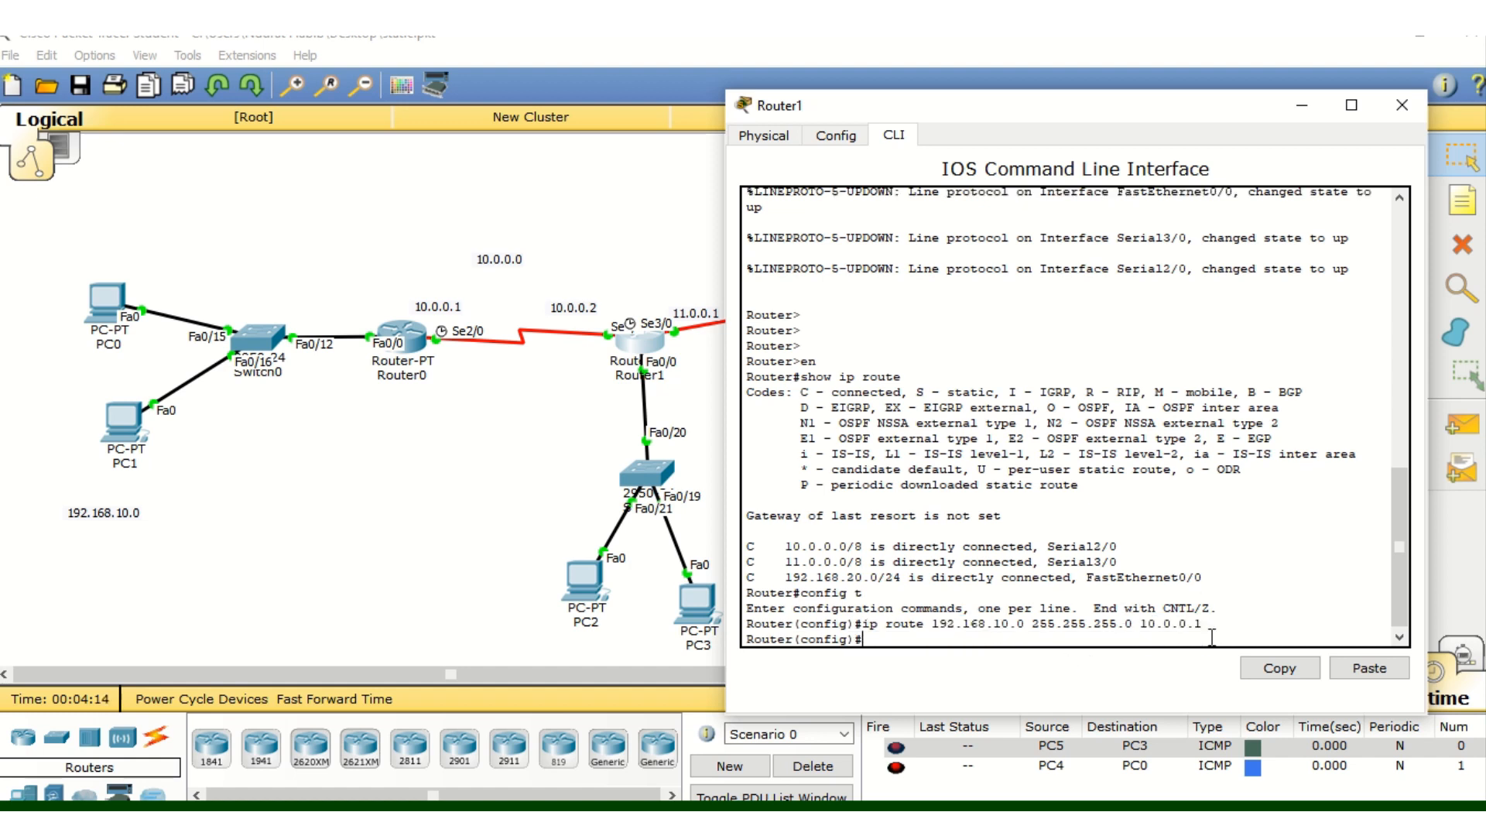
Recall the previous route command on Router1 and change its destination network to 192.168.30.0
drag(846, 577, 861, 576)
key(Up)
key(Left)
key(Left)
key(Left)
key(Left)
key(Left)
key(Left)
key(Left)
key(Left)
key(Left)
key(Left)
key(Left)
key(Left)
key(Left)
key(Left)
key(Left)
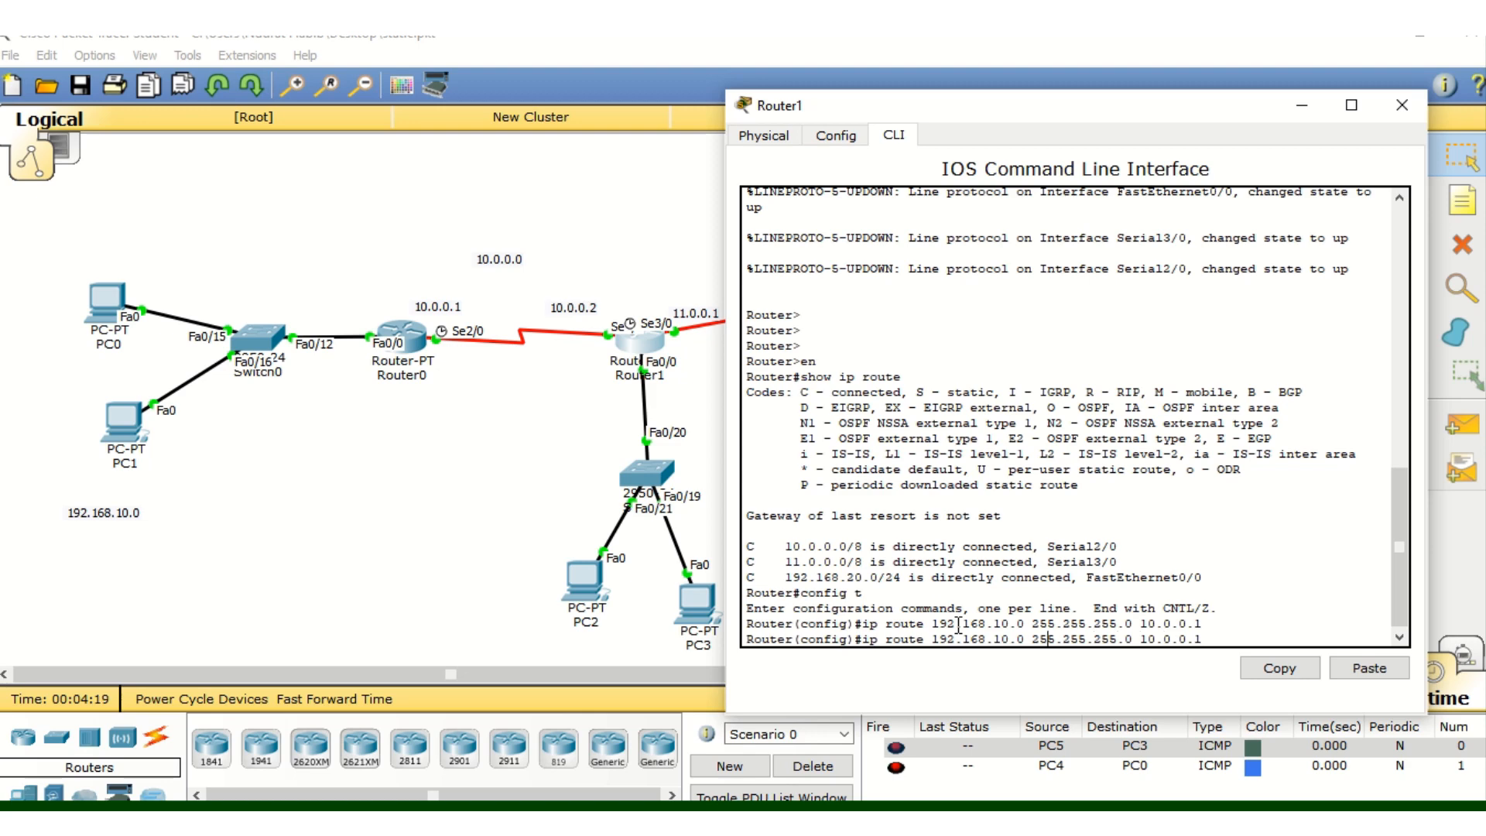
key(BackSpace)
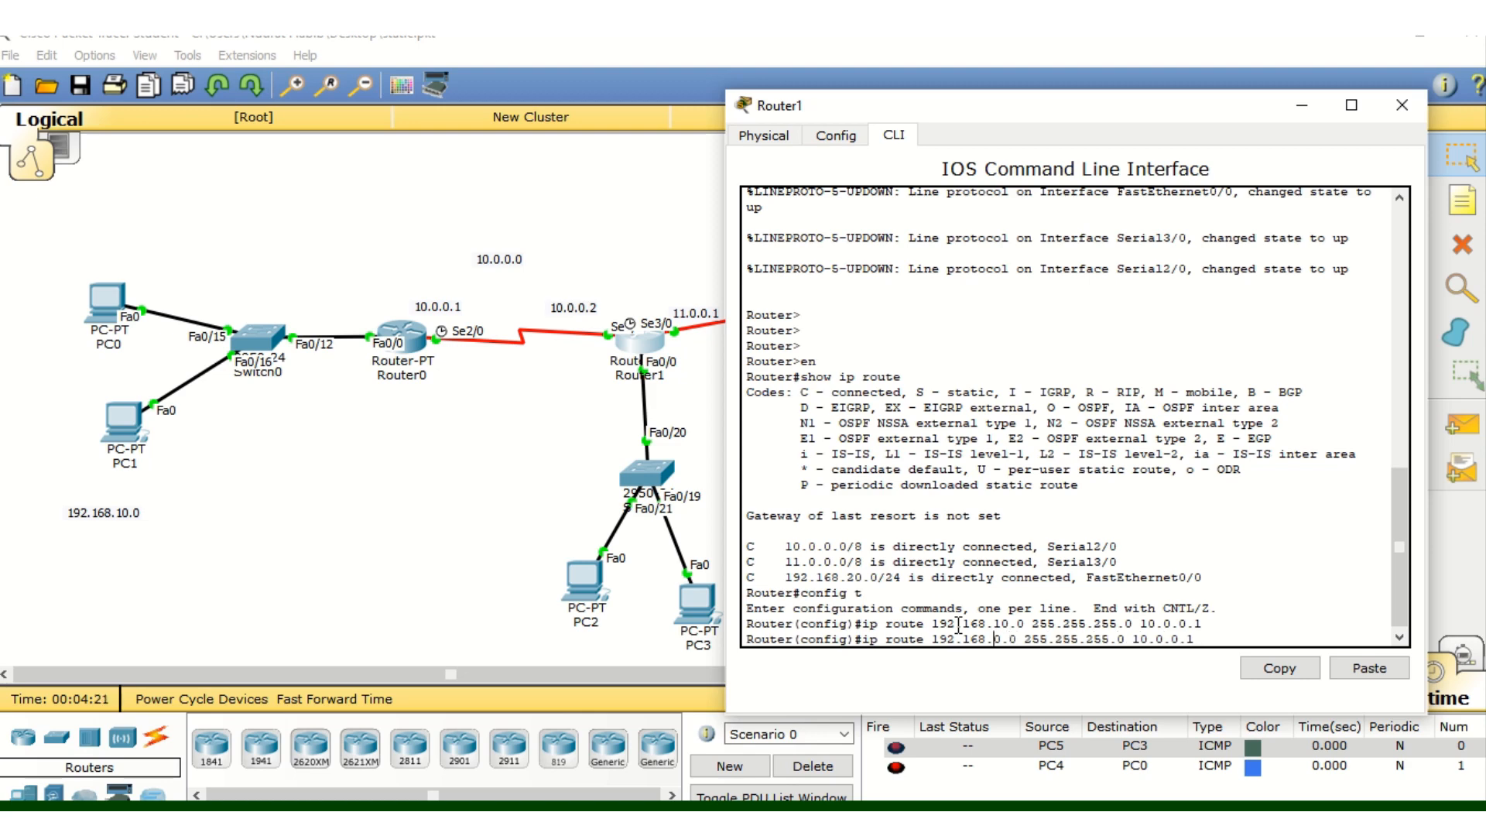
text(3)
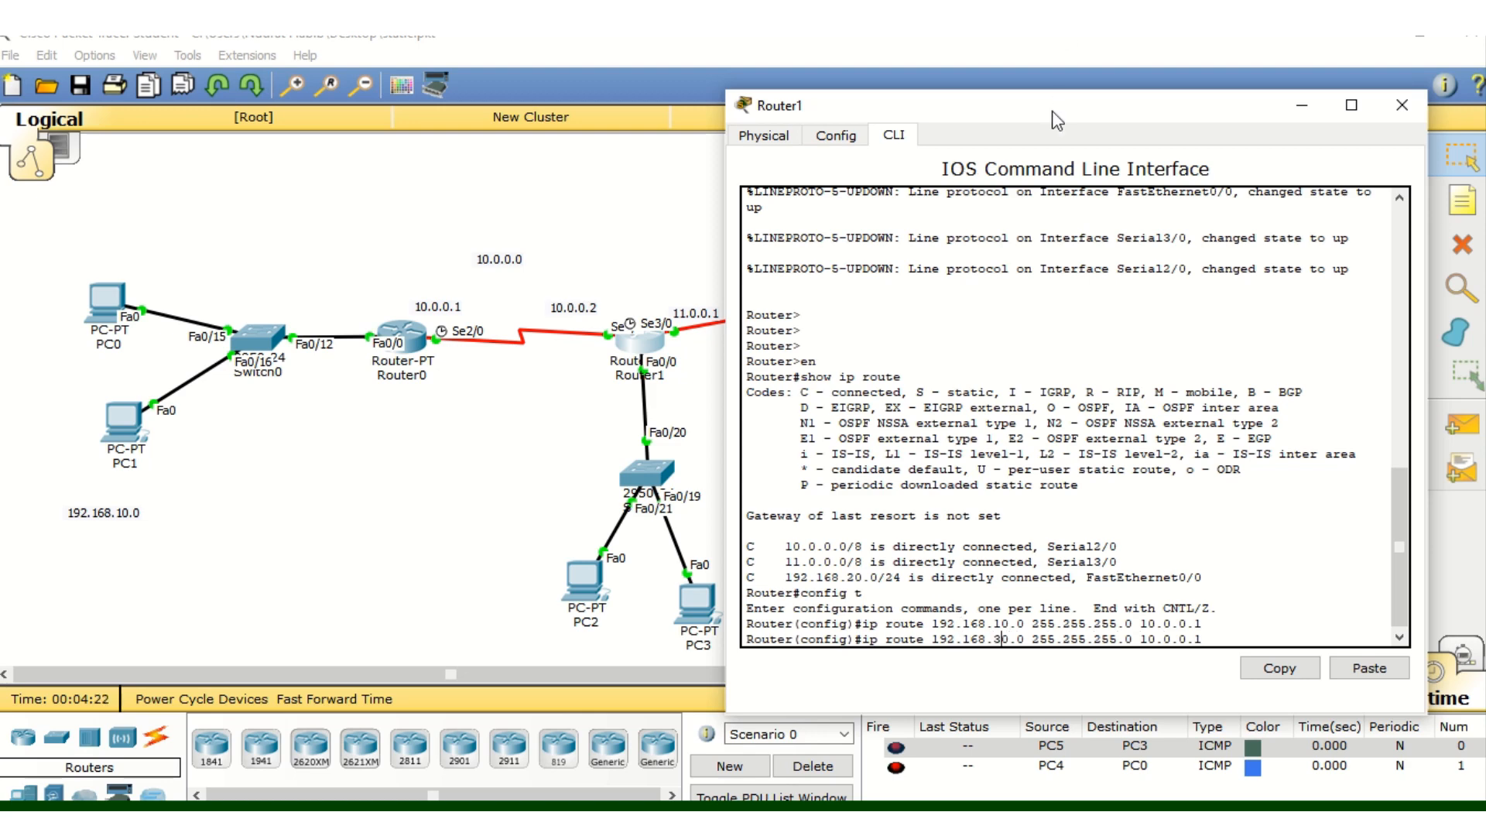
Set the recalled route's next hop to 11.0.0.2, submit the command, and close Router1's window
drag(1054, 110, 503, 420)
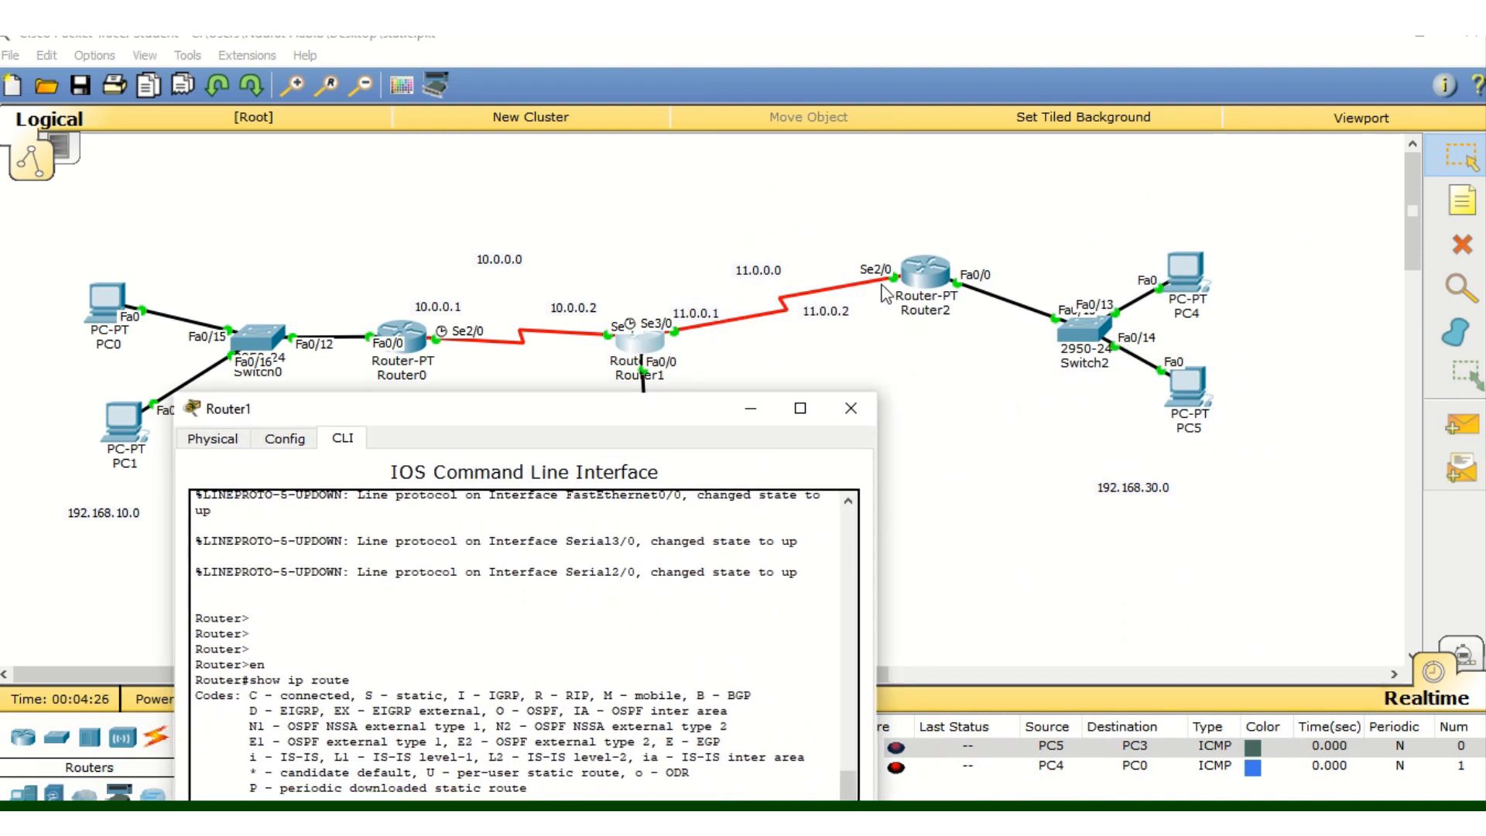
click(822, 323)
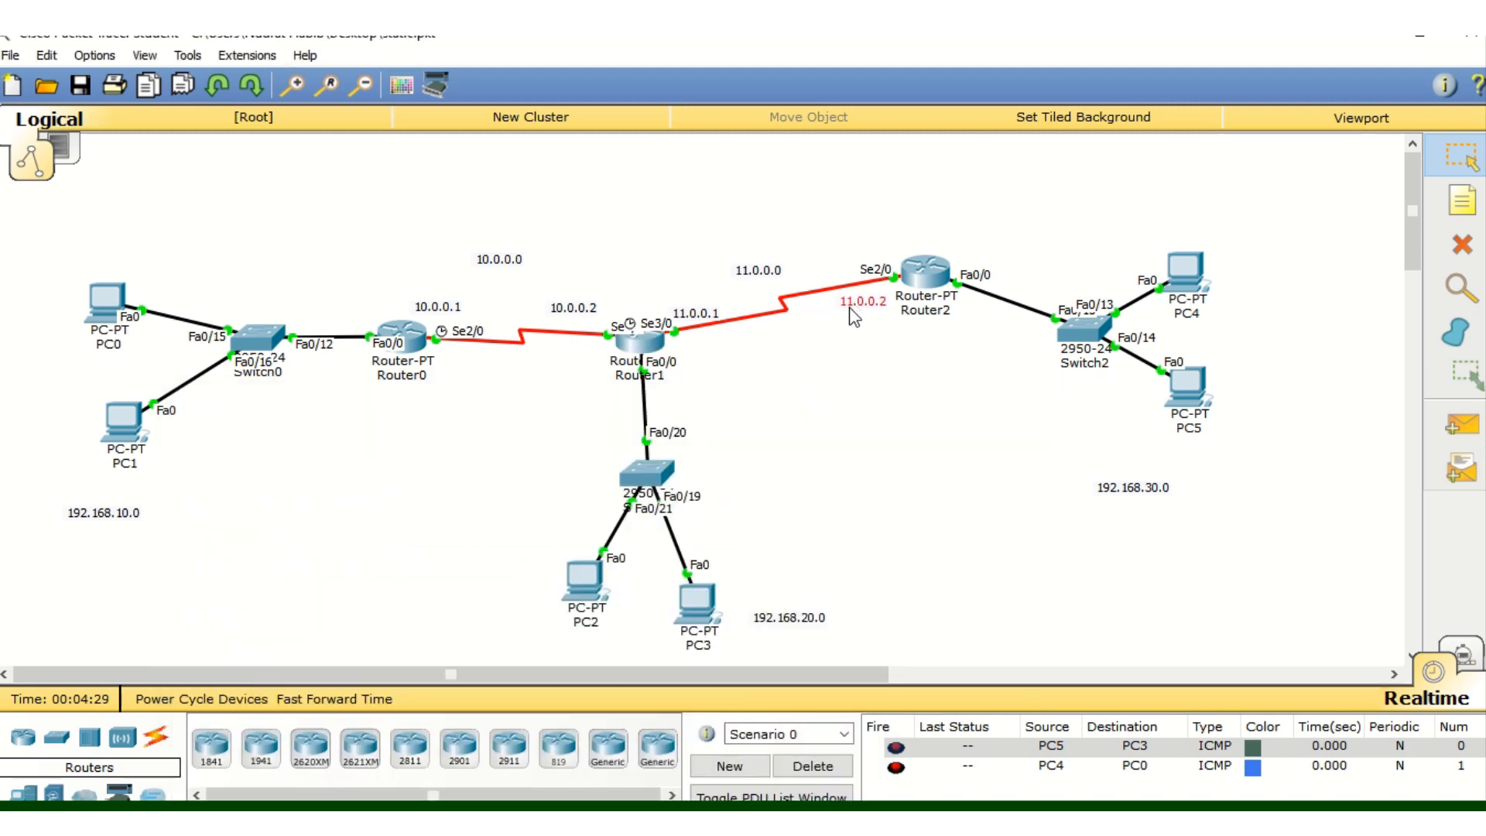
click(652, 350)
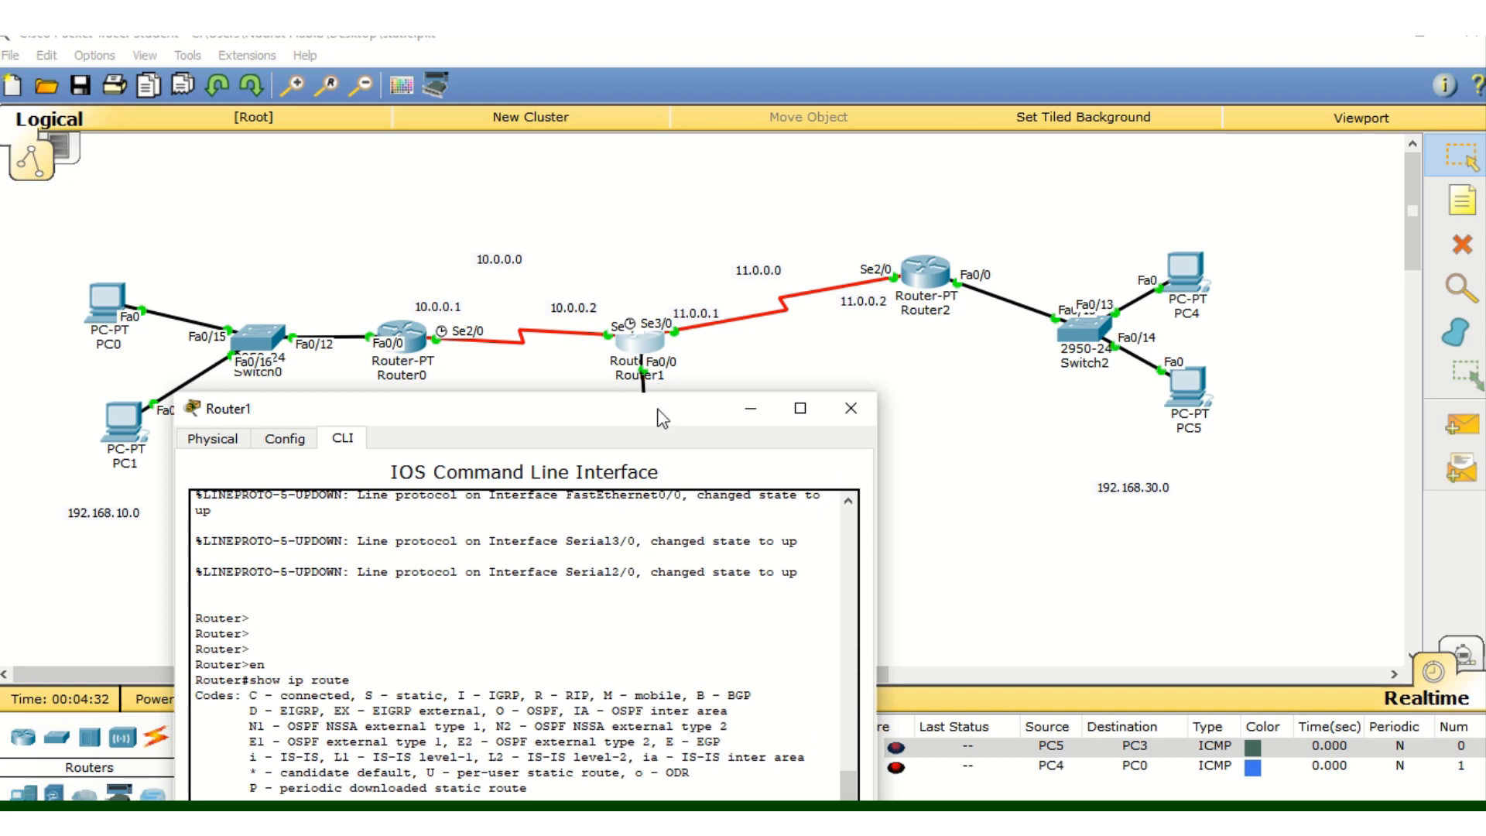
drag(662, 411, 1103, 109)
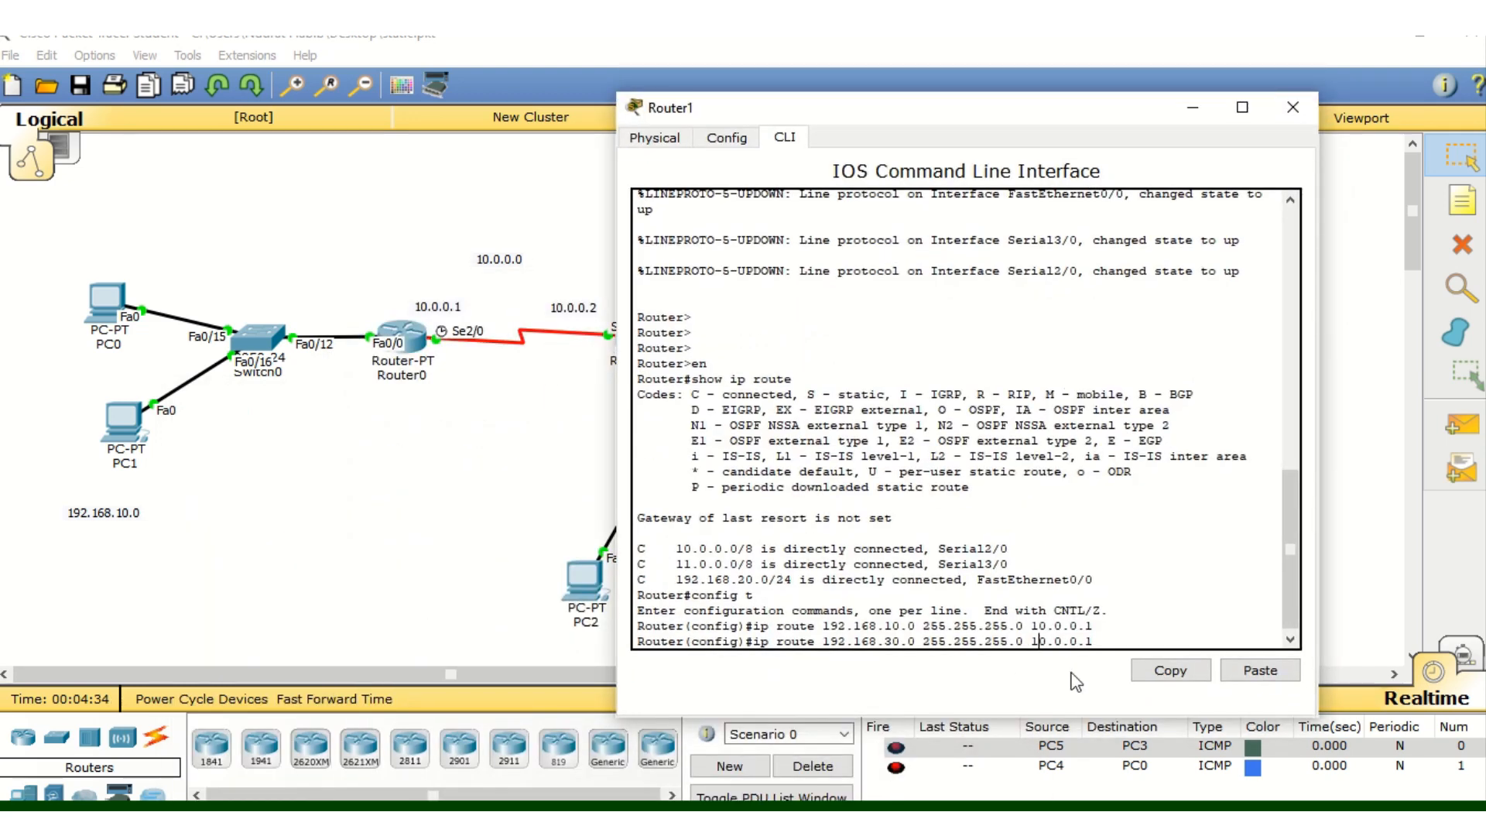
key(BackSpace)
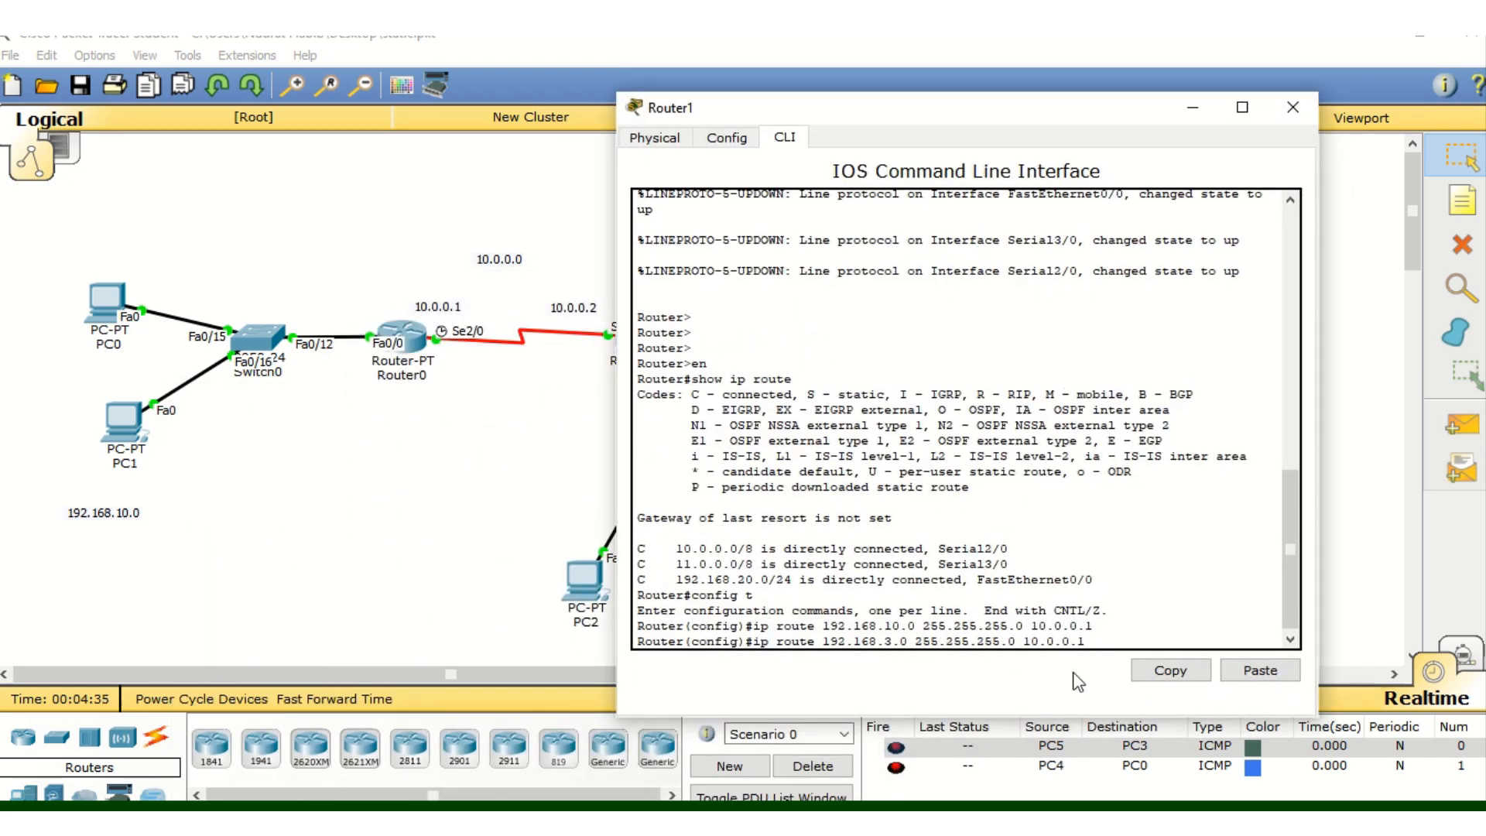
text(0)
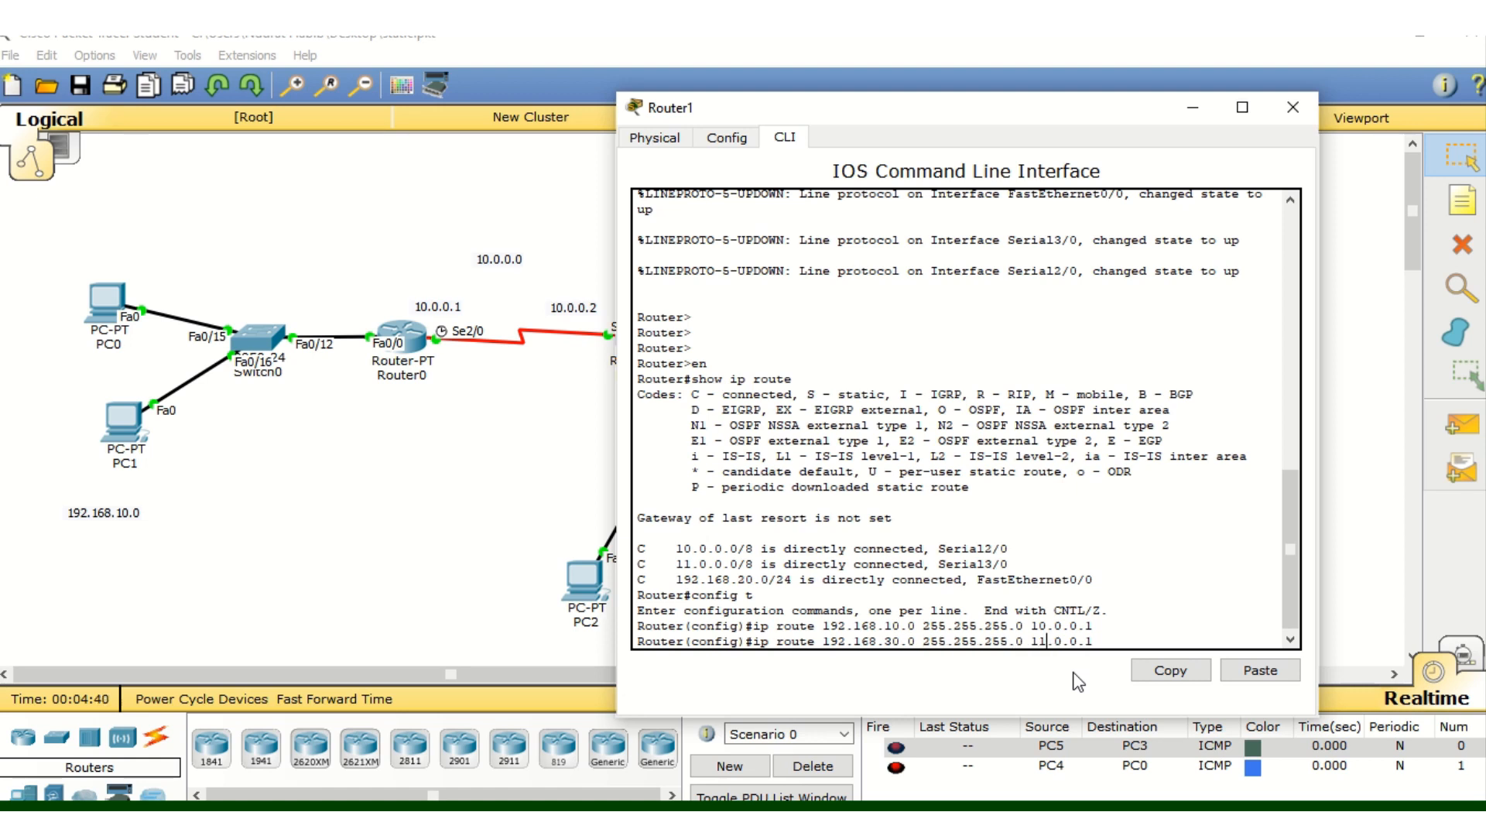
click(414, 405)
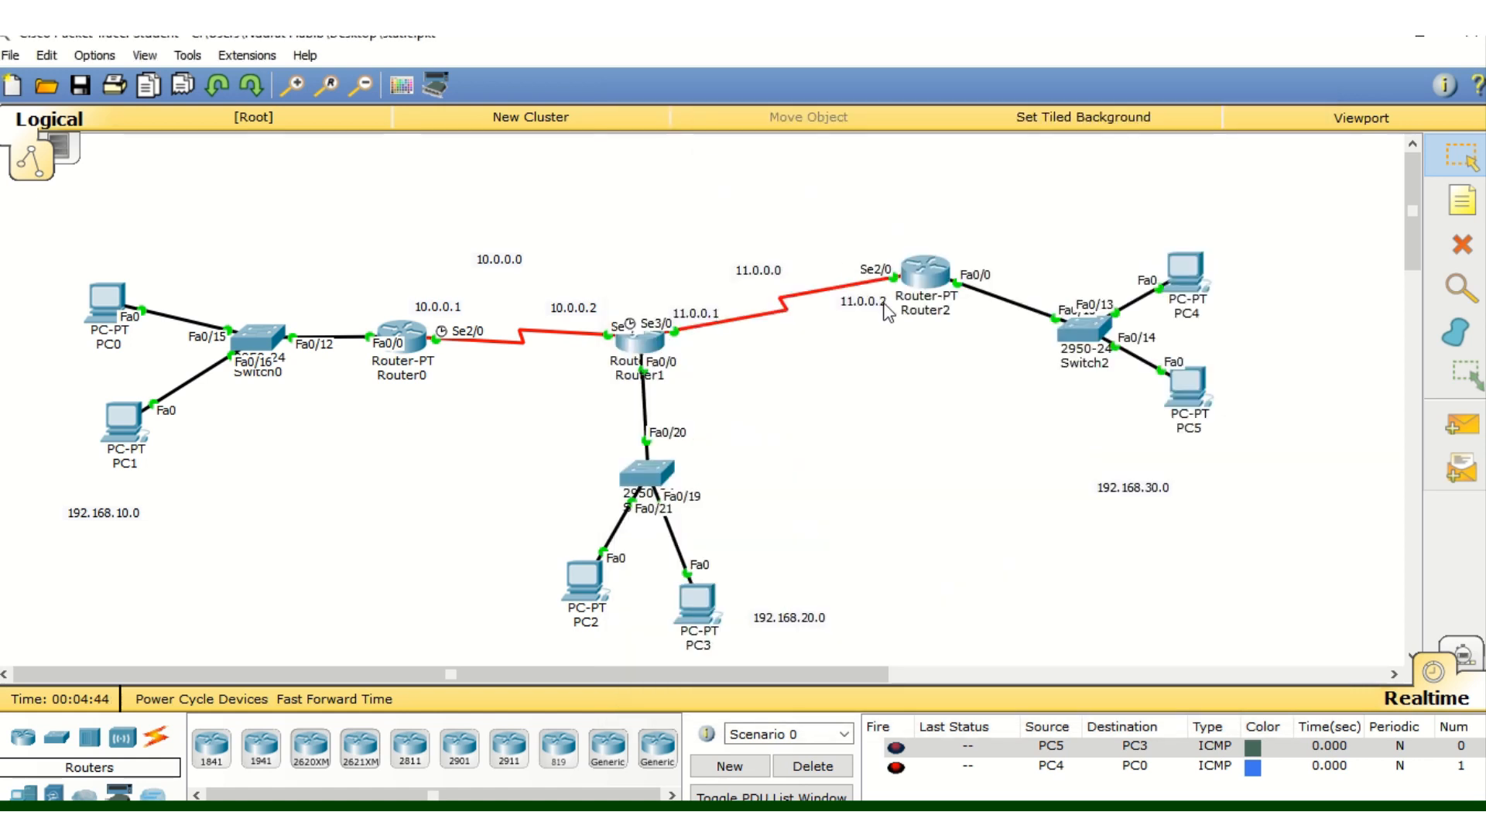
click(633, 340)
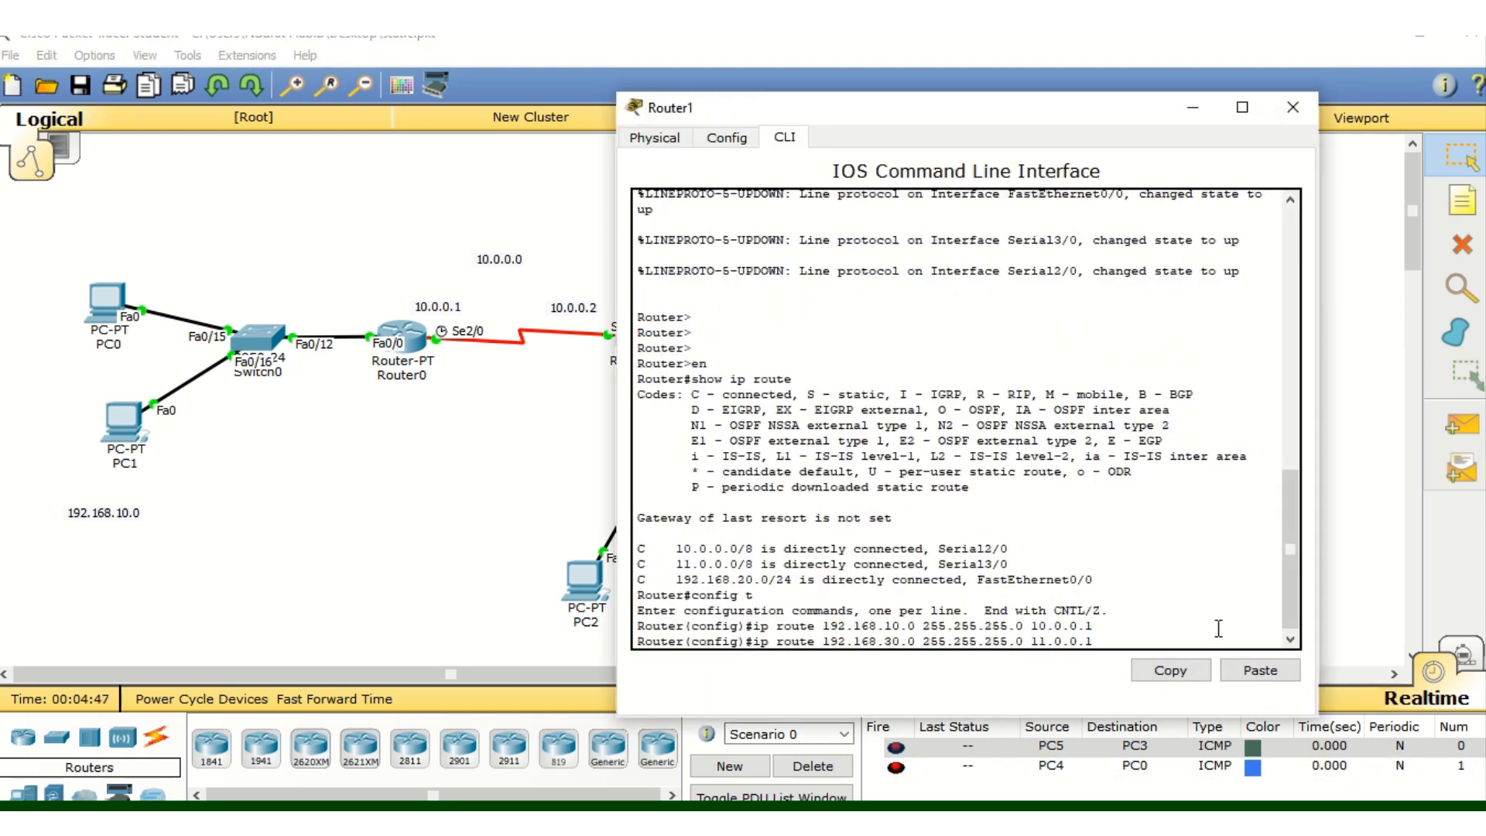
key(BackSpace)
text(2)
key(BackSpace)
text(1)
key(Return)
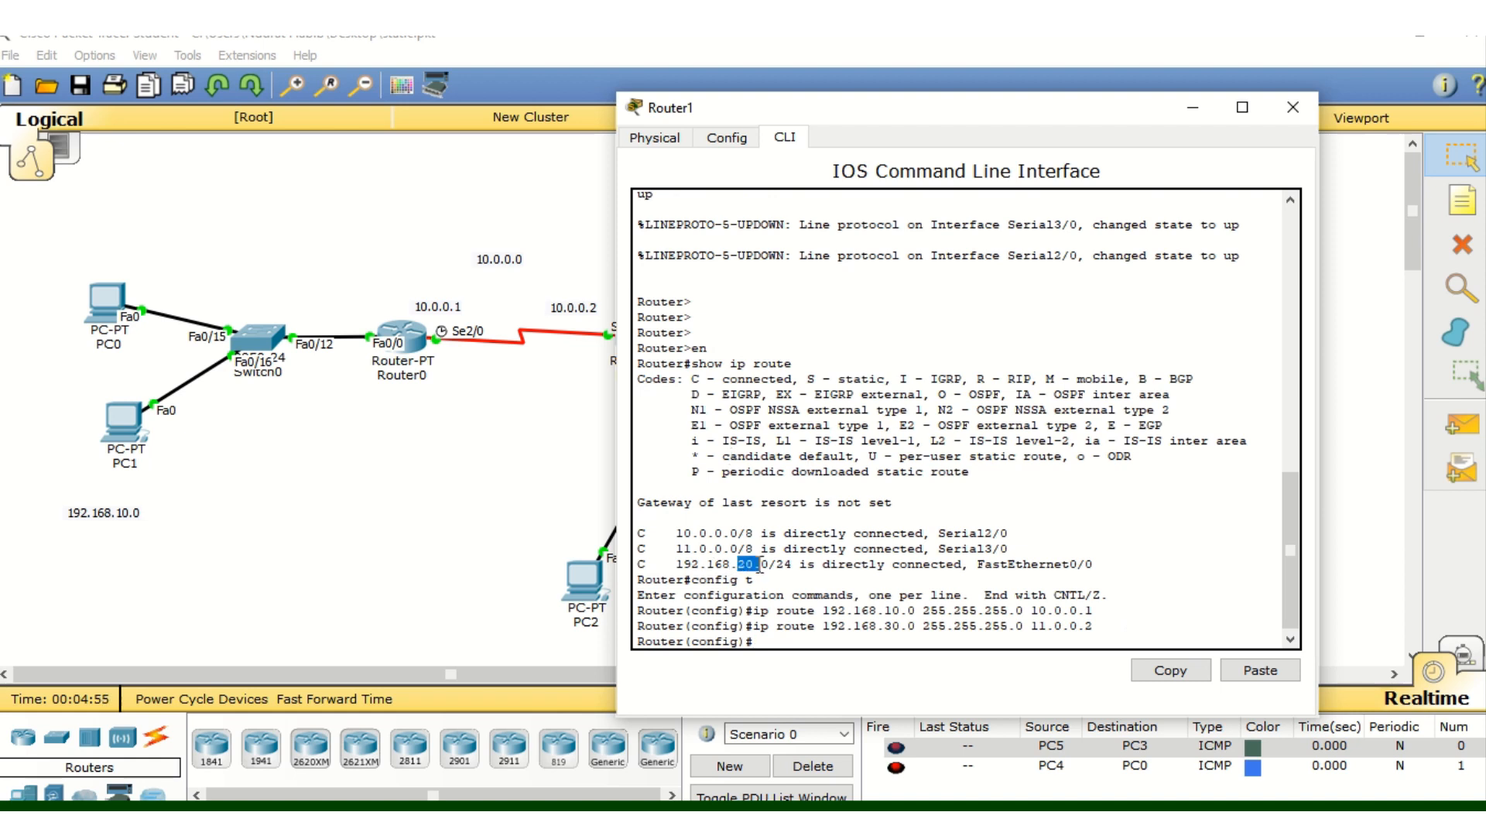
drag(883, 612, 898, 627)
click(1293, 117)
Open Router2's command line and display its routing table with show ip route
click(917, 275)
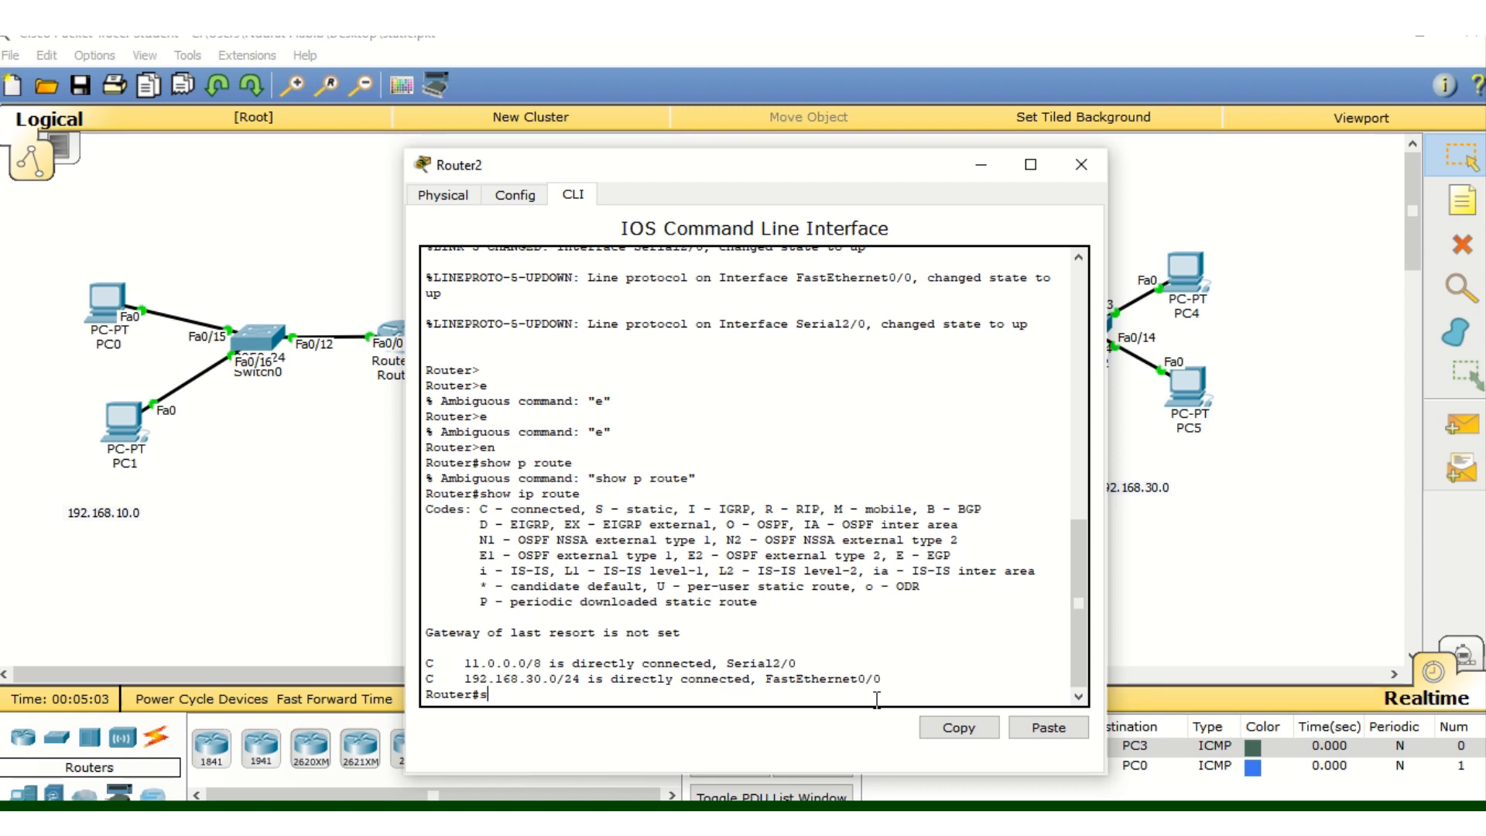
text(show)
text( ip route)
key(Return)
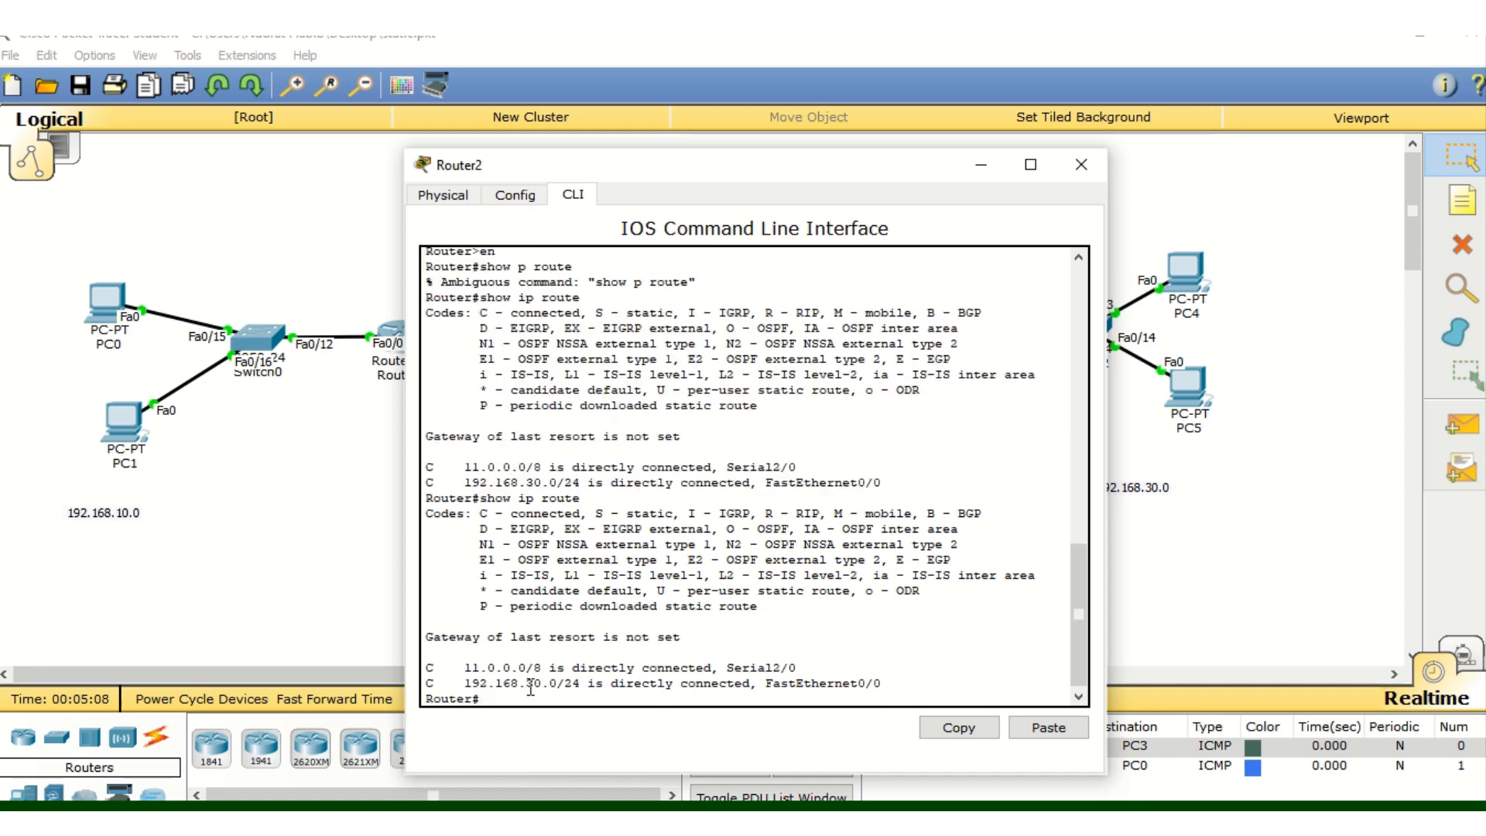
drag(526, 684, 548, 684)
Enter global configuration mode on Router2 and add a static route to 192.168.10.0 255.255.255.0 via 11.0.0.1
drag(825, 175, 1170, 106)
click(869, 626)
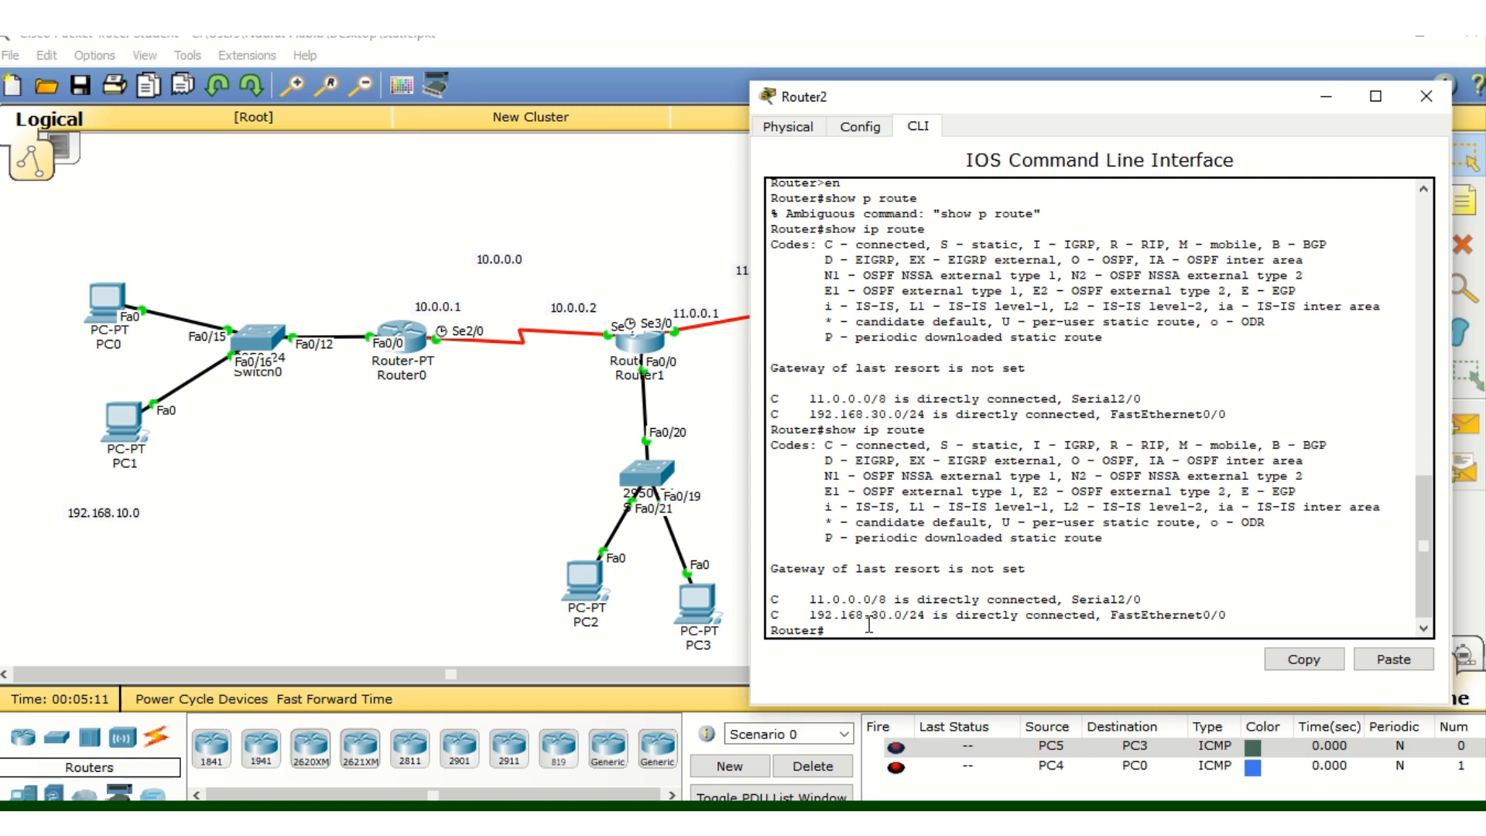
text(config t)
key(Return)
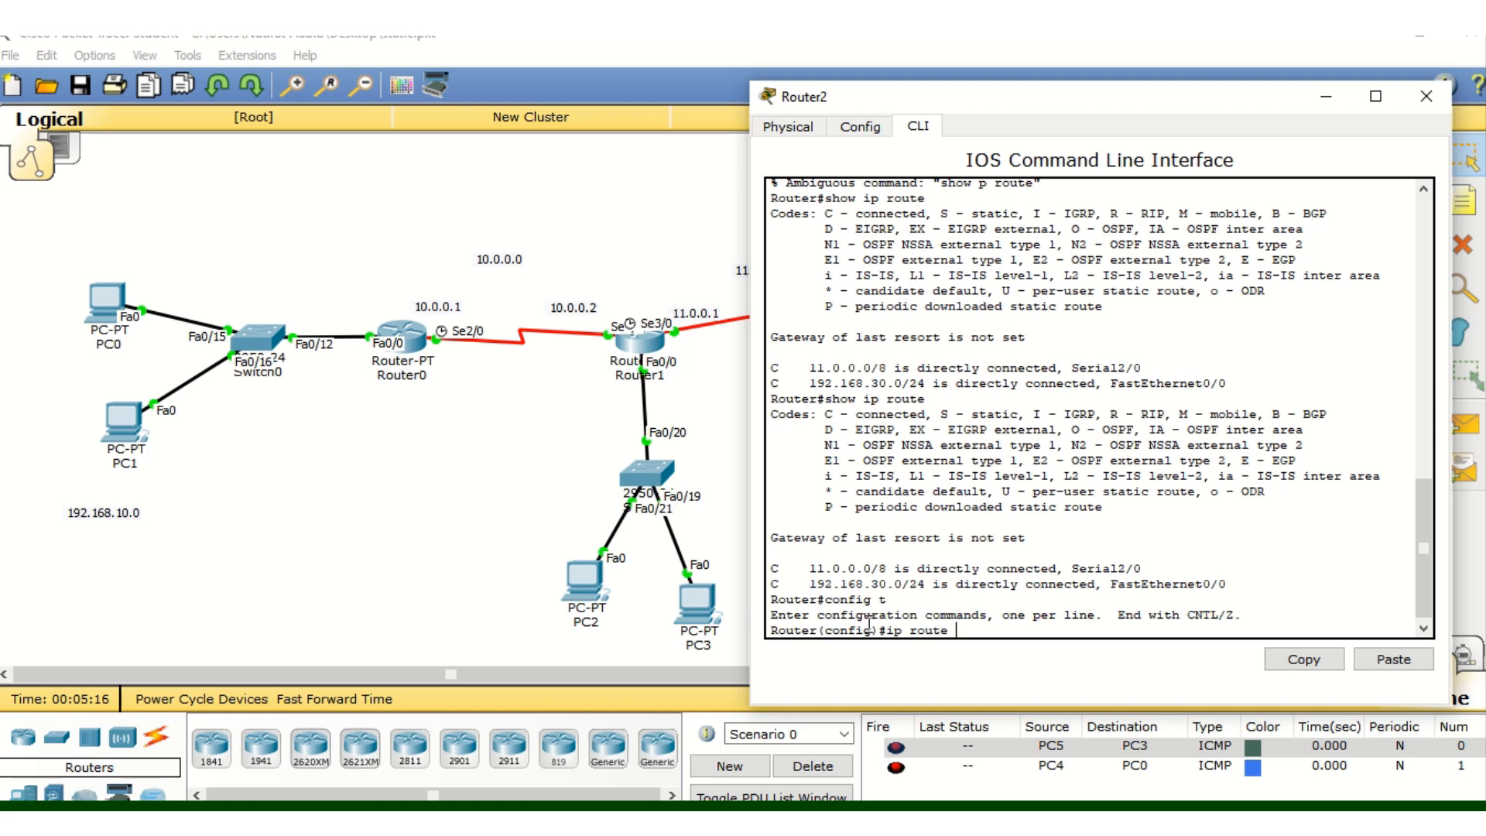
text(ip route 192.168.10.0 255.255.255.0)
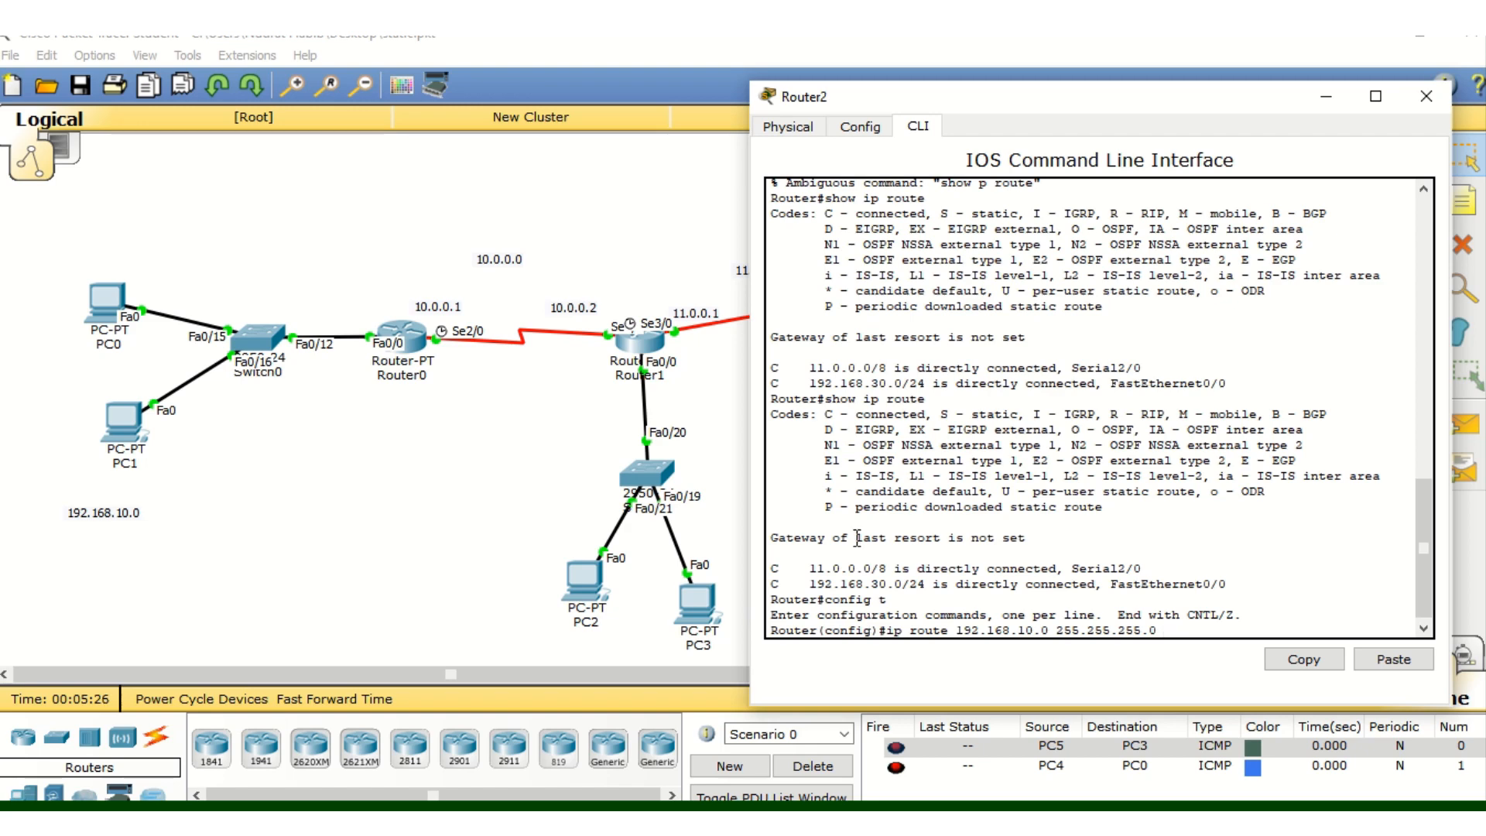
drag(1111, 105, 1191, 590)
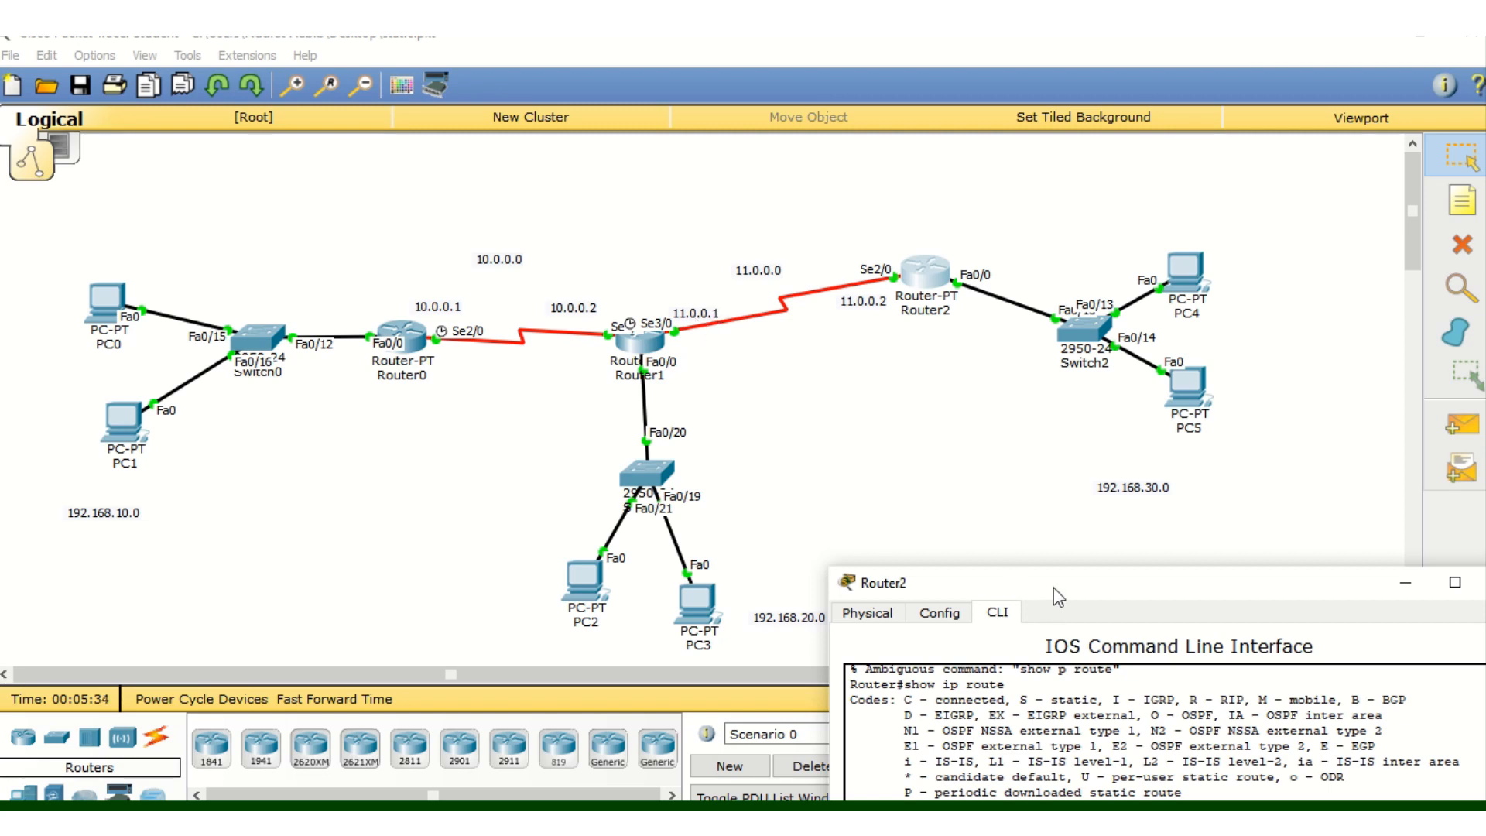
drag(1058, 596, 822, 252)
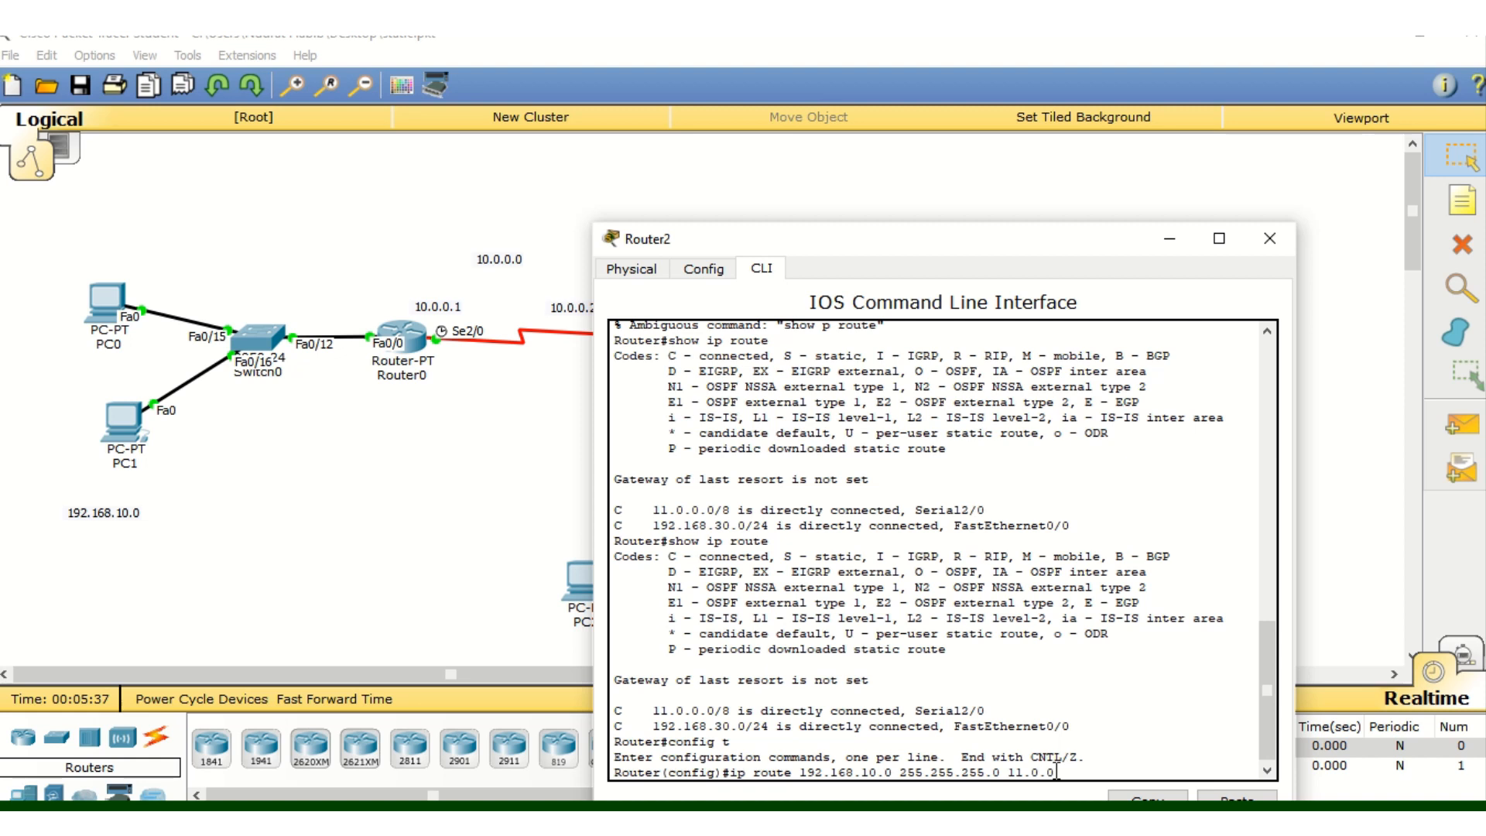
key(Return)
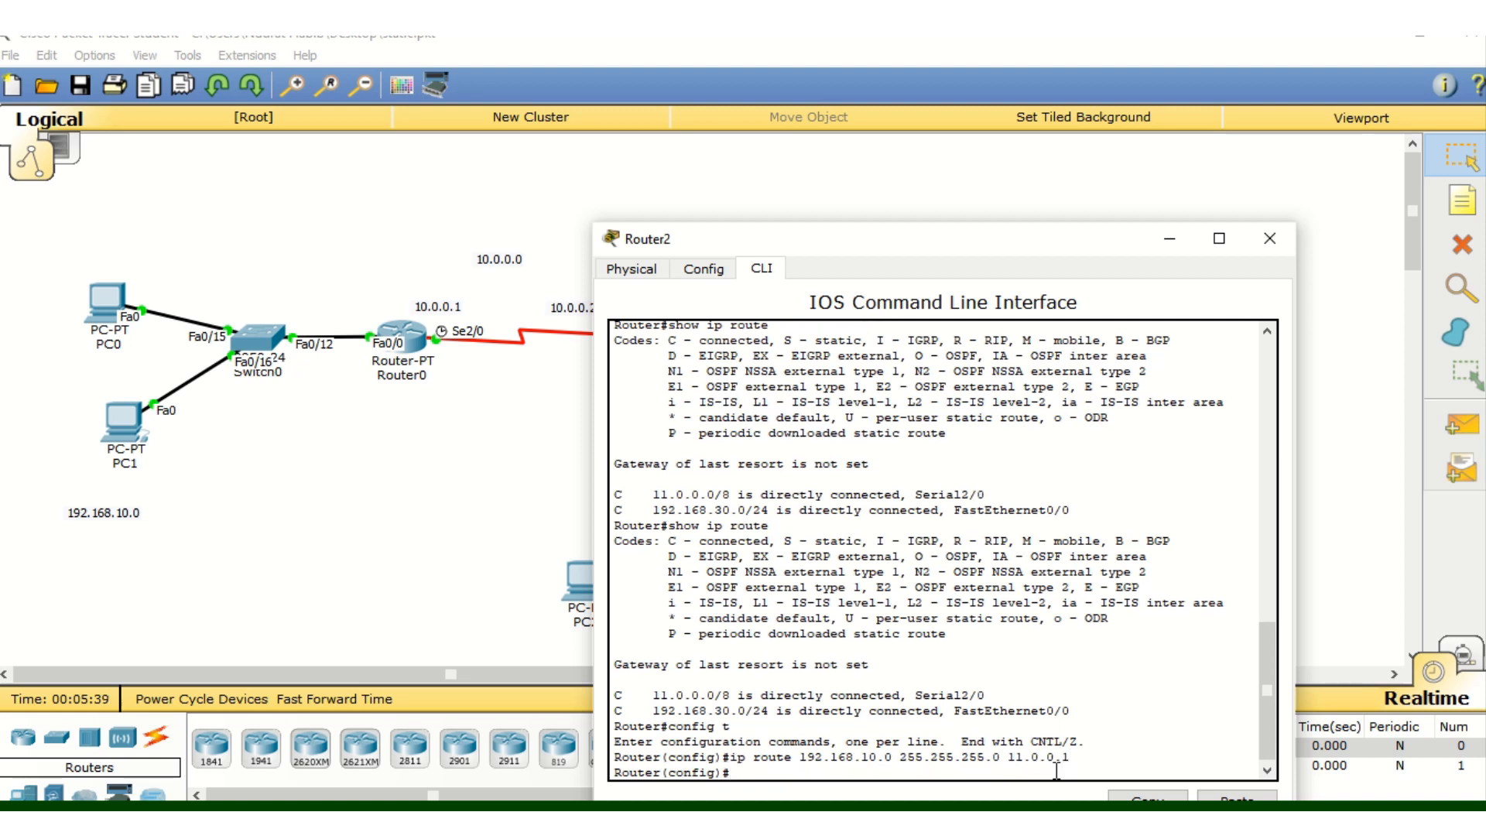
Add a static route on Router2 to 192.168.20.0 255.255.255.0 via 11.0.0.1 and close its window
key(Up)
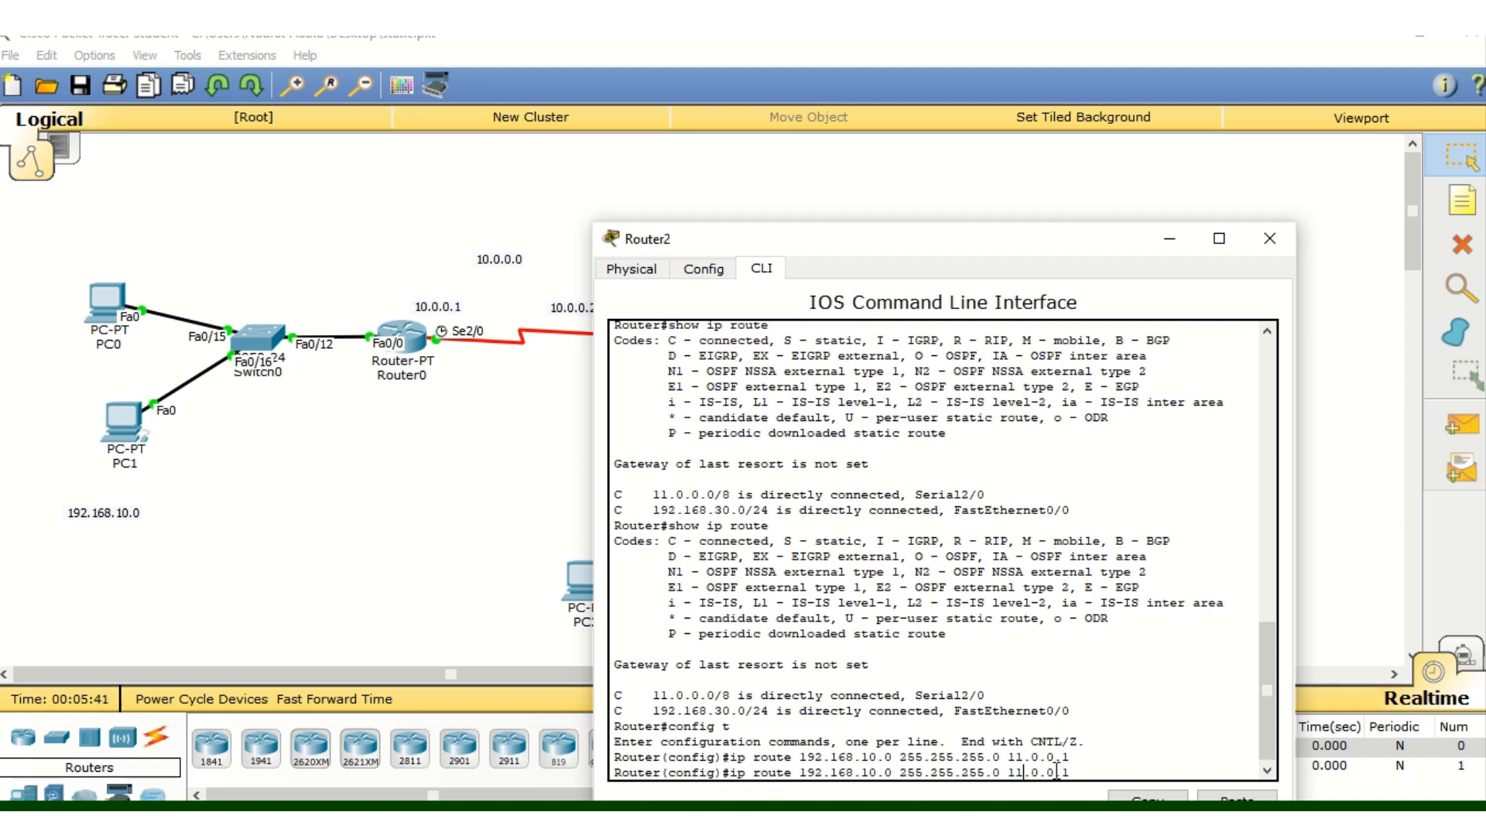
key(BackSpace)
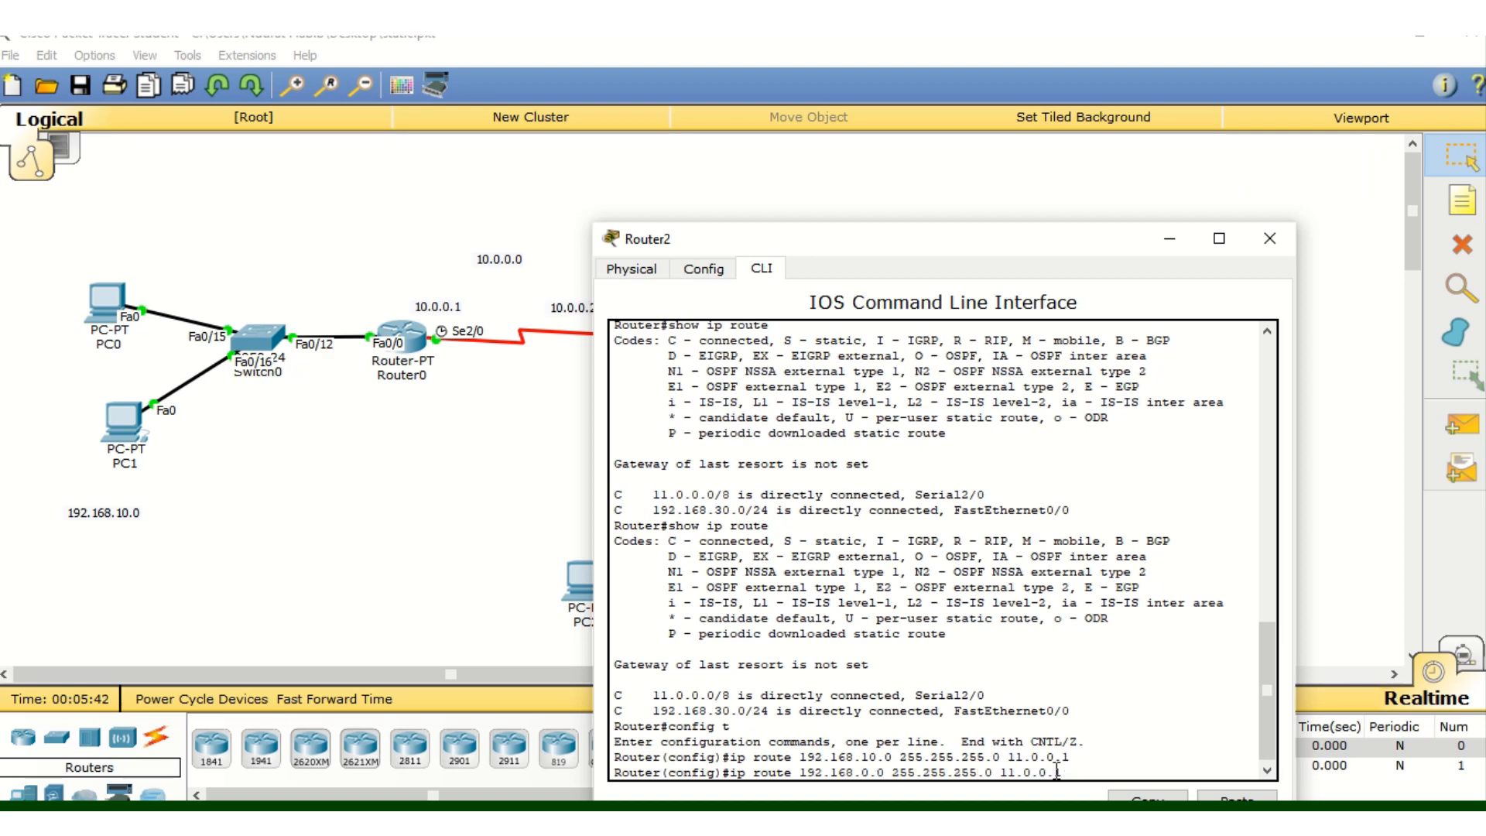
text(2)
click(396, 459)
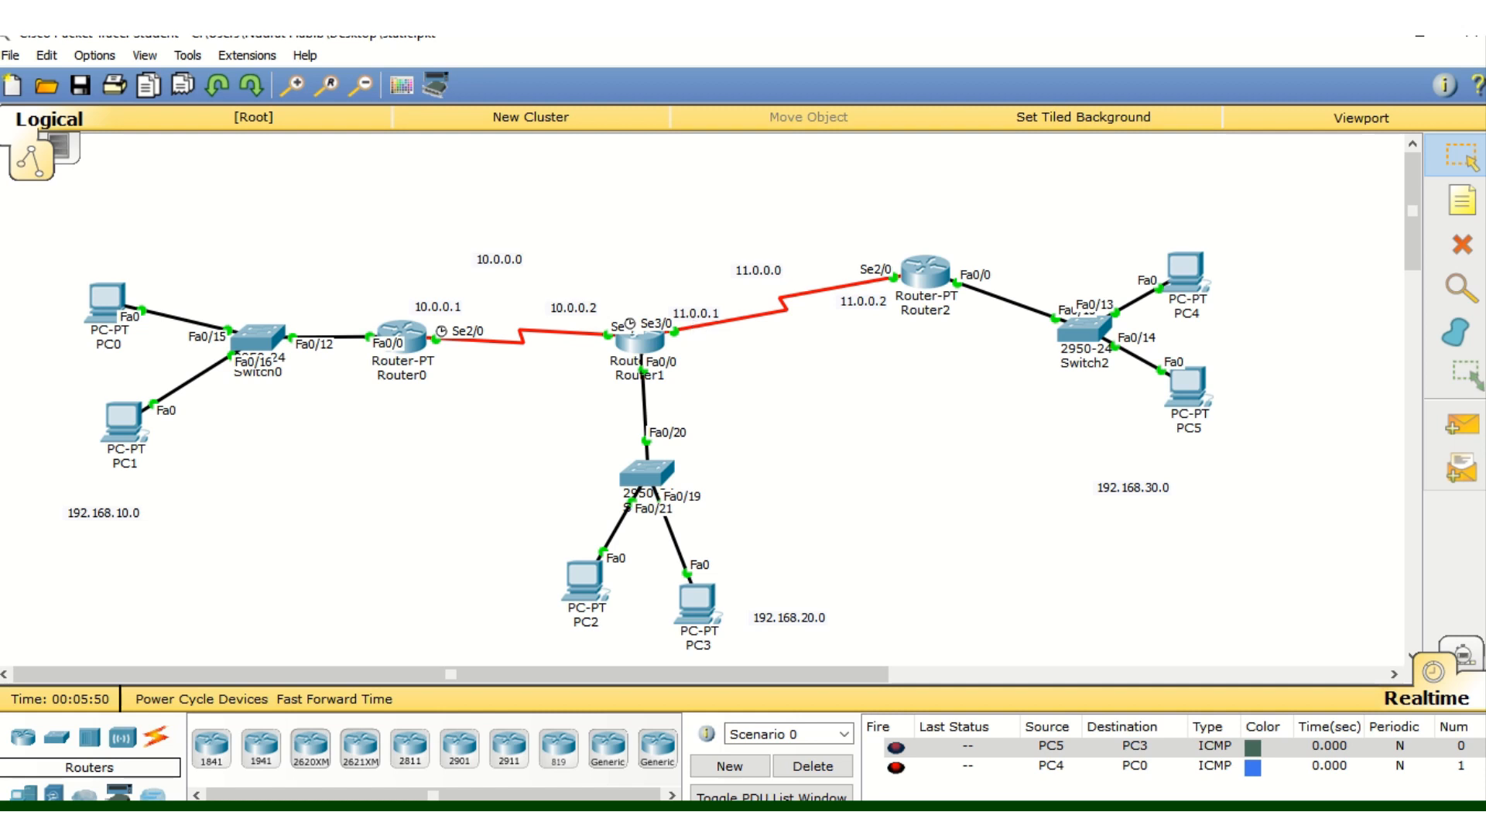
click(928, 269)
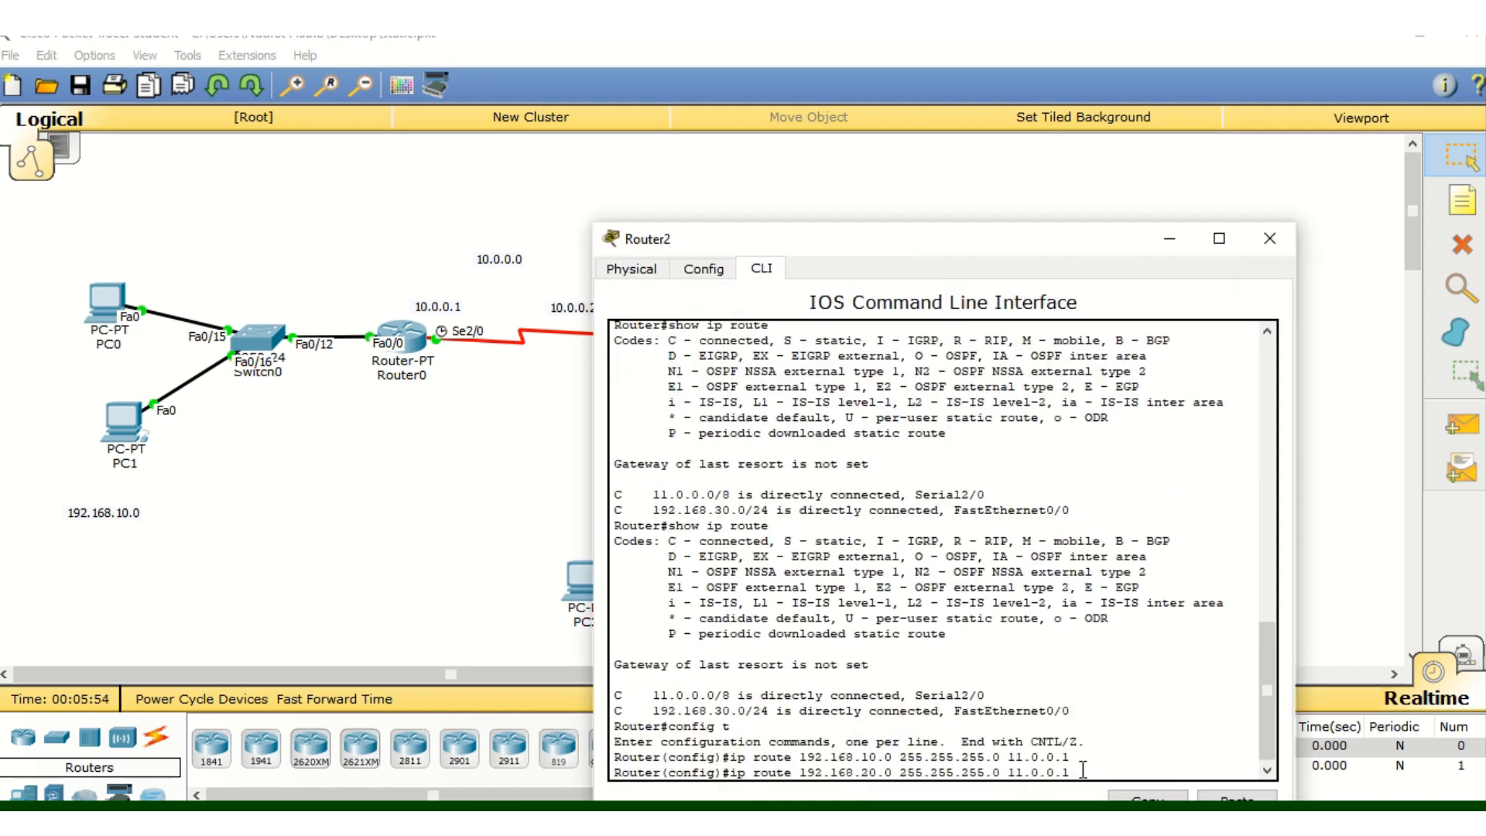
key(Return)
key(Return)
key(Return)
key(Return)
key(Return)
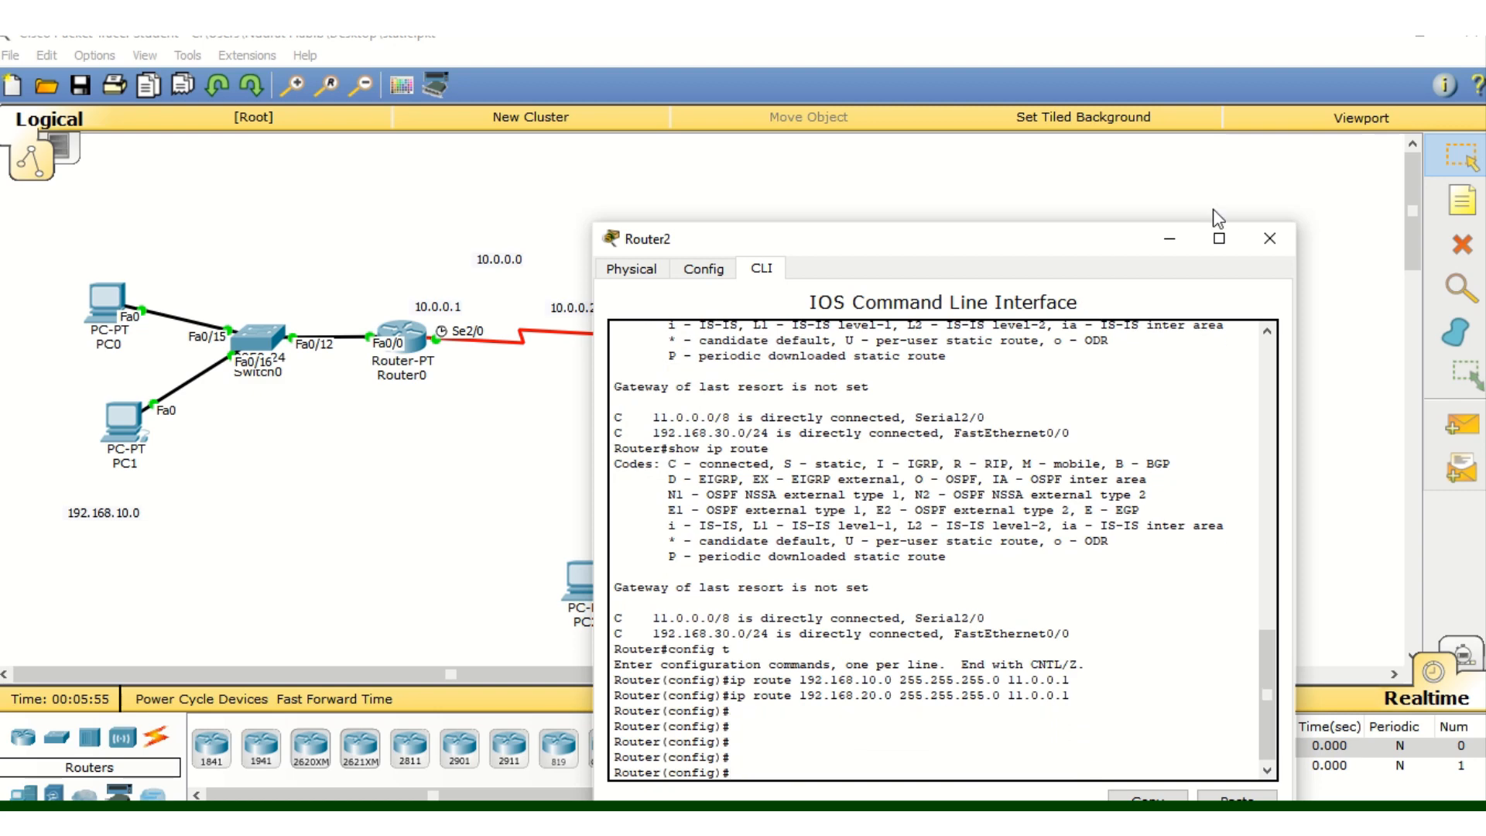
click(1269, 238)
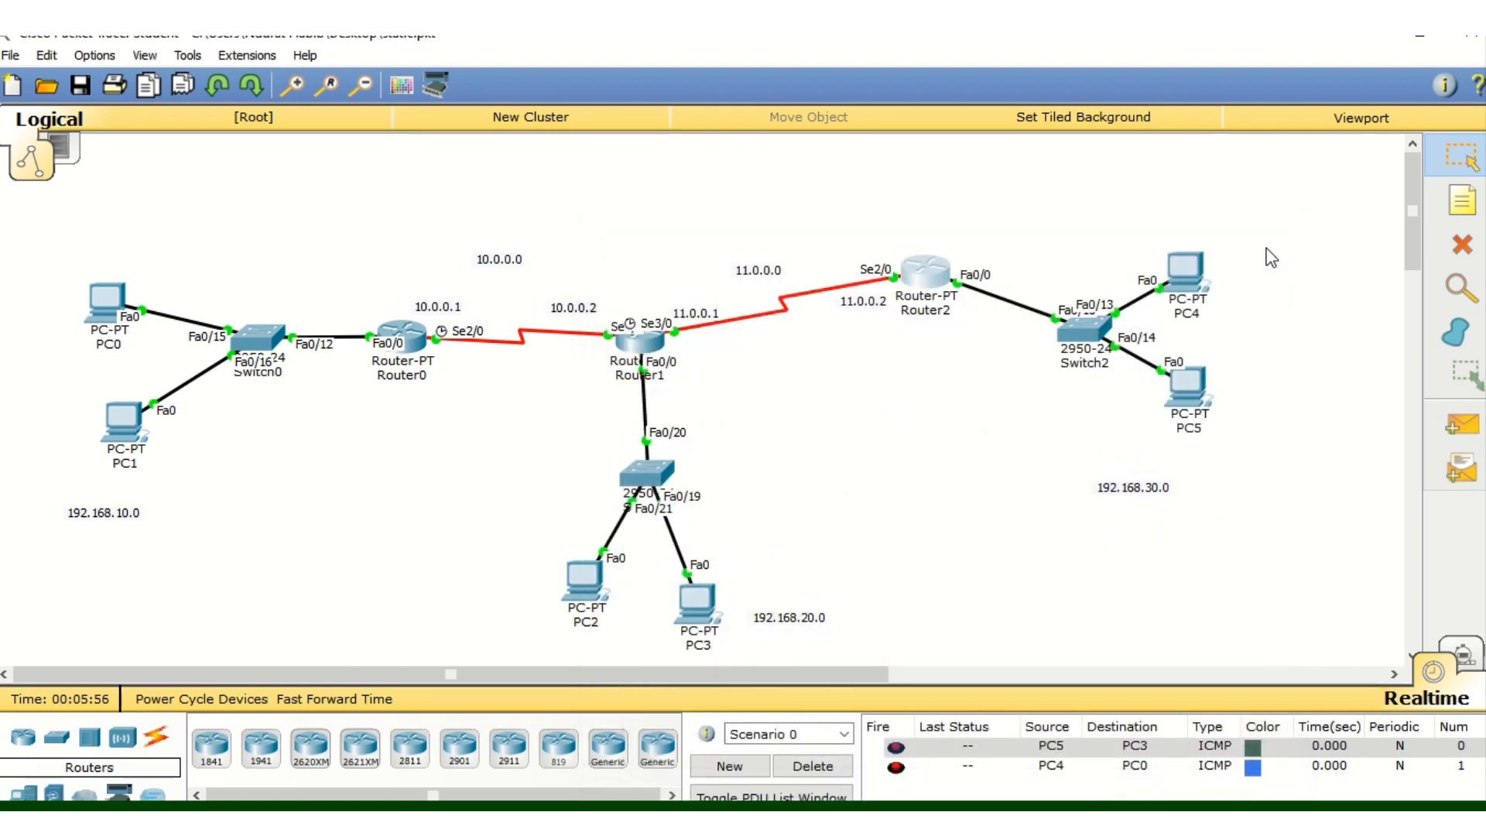
Open Router0's command line, exit configuration and the console session, and re-enter privileged mode with en
click(401, 331)
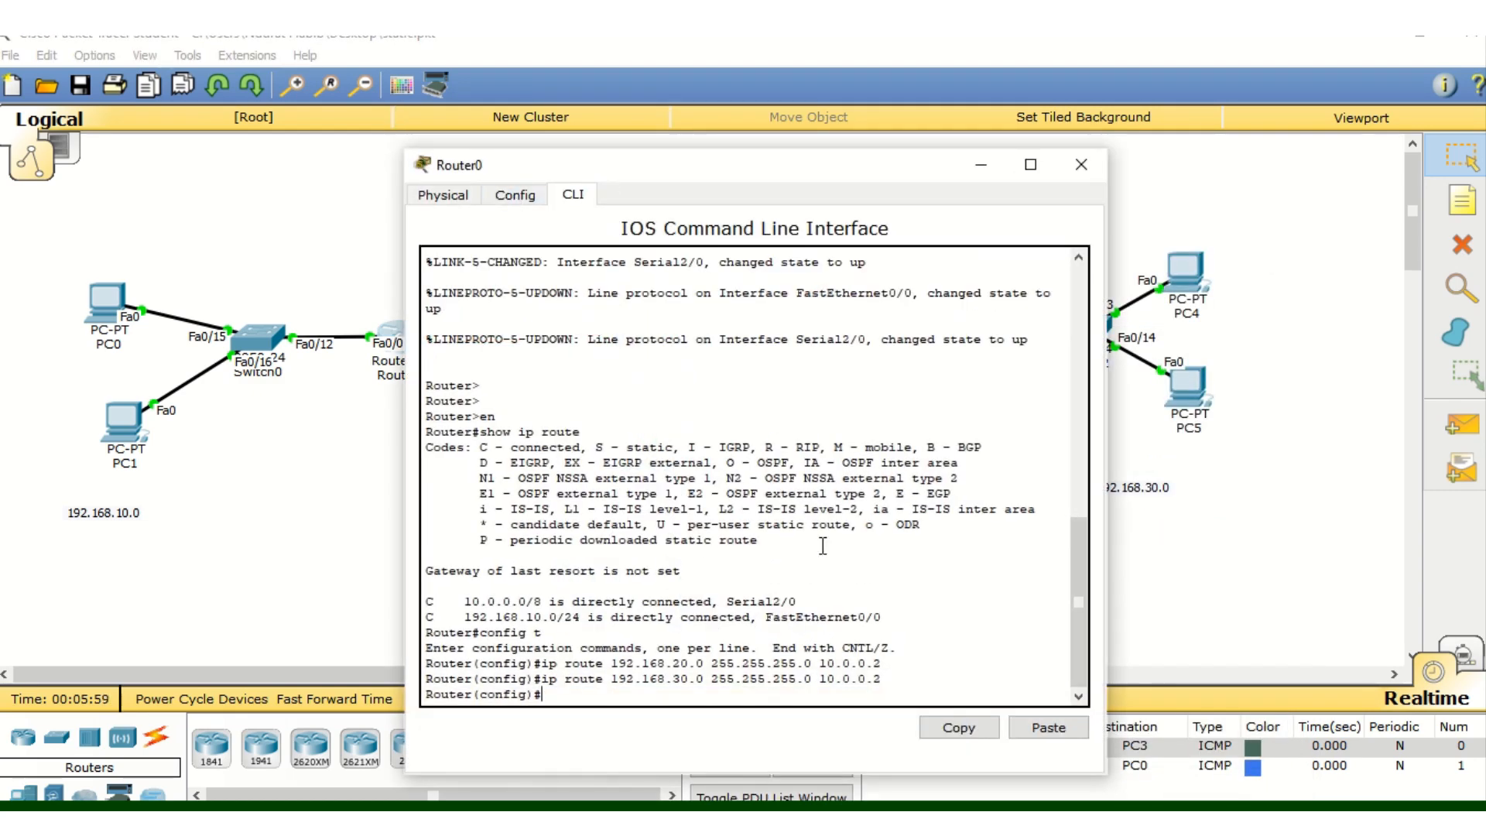
key(Return)
text(exit)
key(Return)
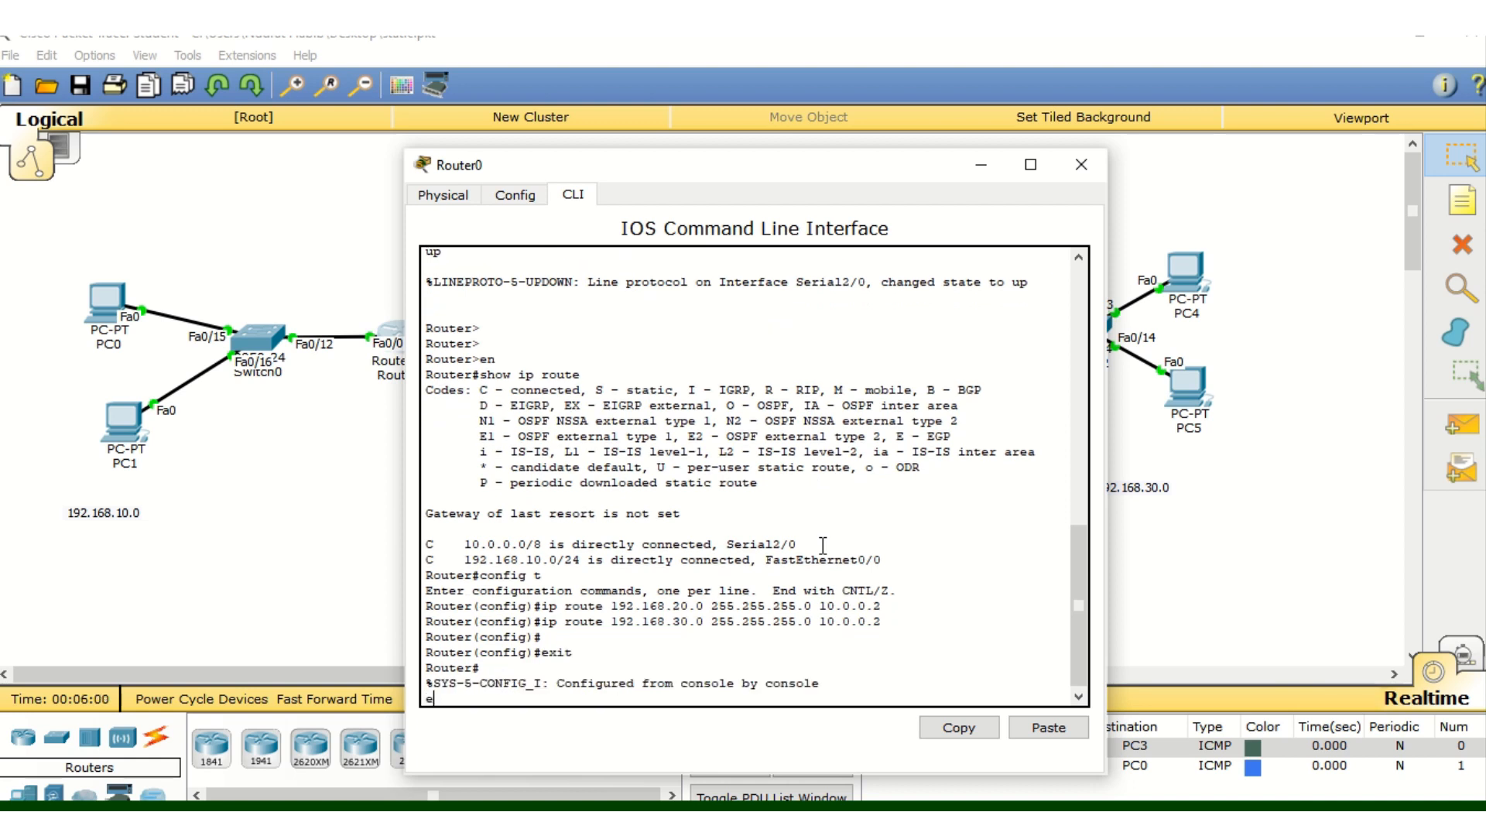
key(Return)
key(Return)
text(er>e)
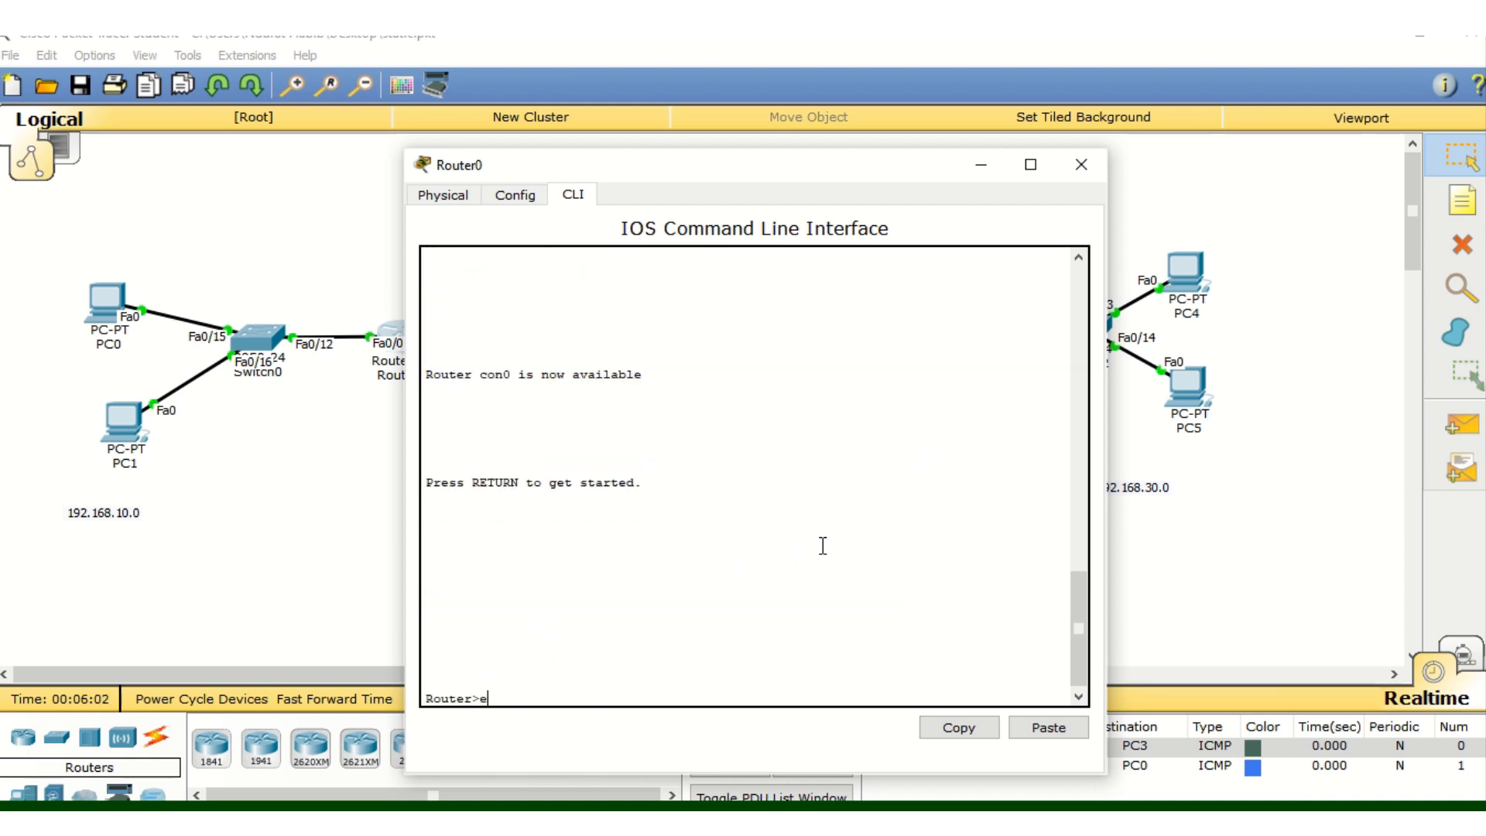
text(n)
key(Return)
key(Return)
key(Return)
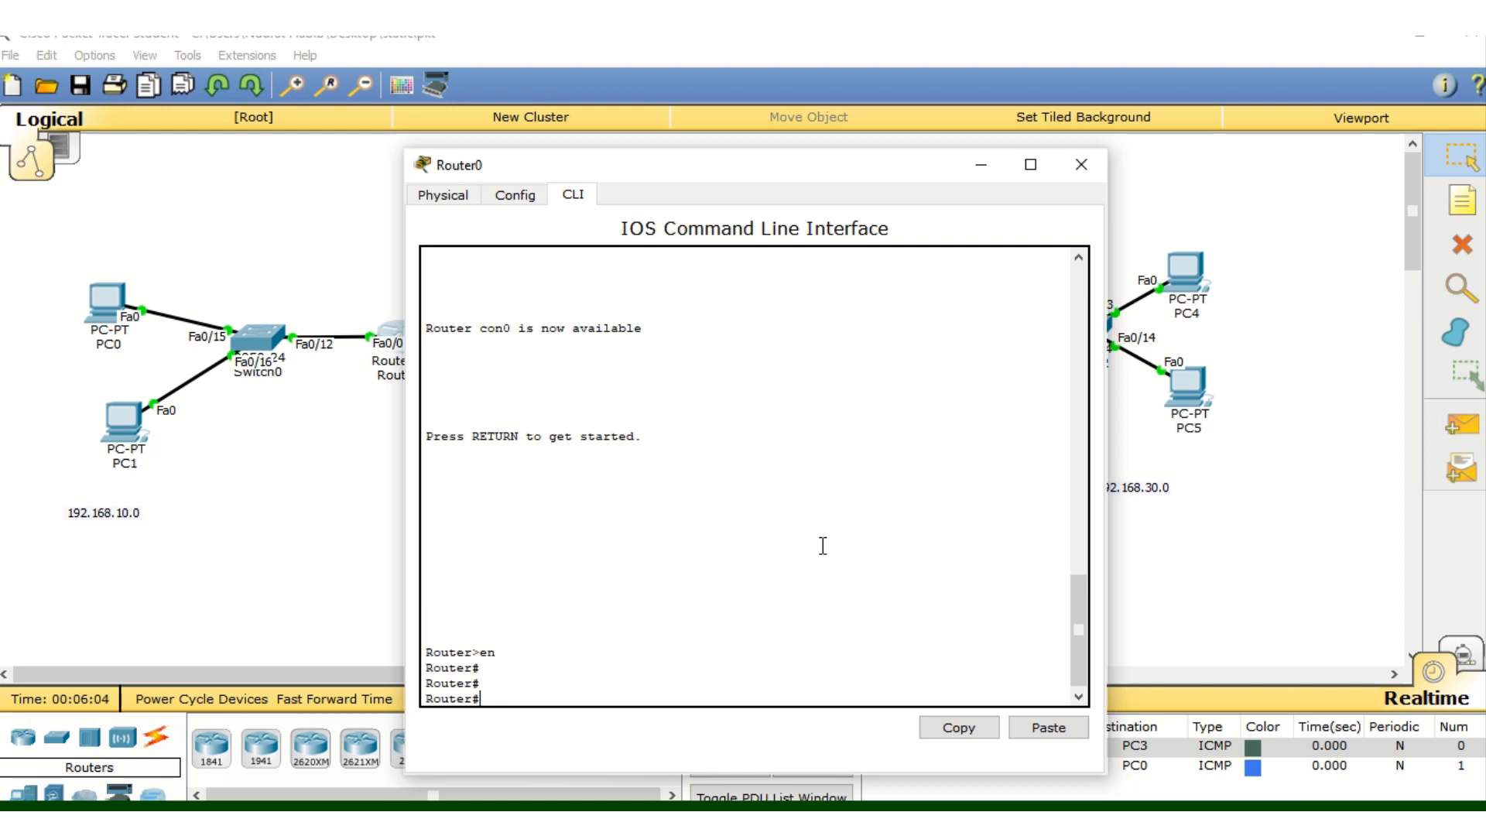
Display Router0's routing table with show ip route and move its window clear of the topology
text(show ip route)
key(Return)
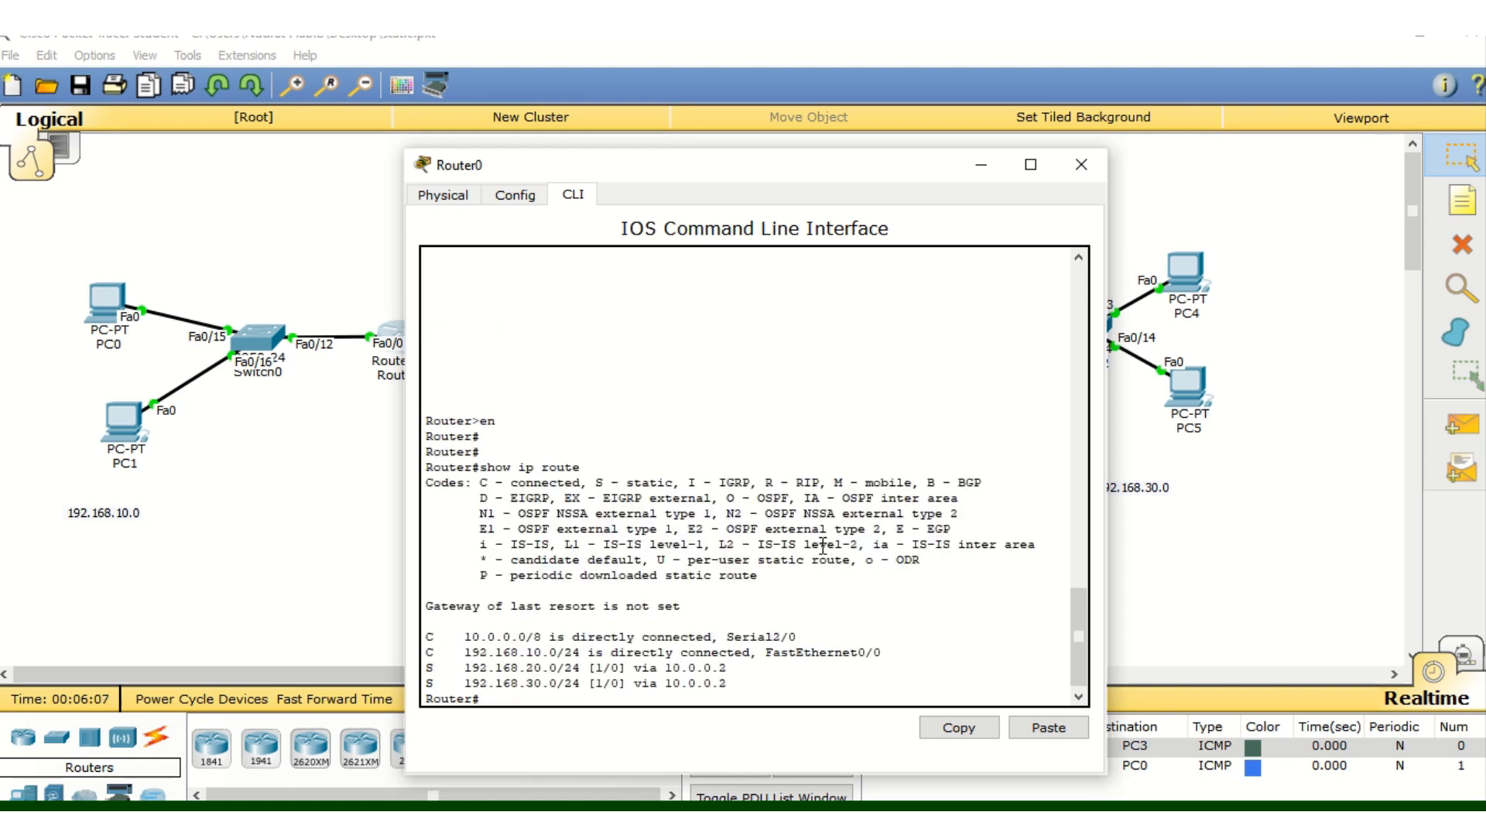
drag(463, 636, 557, 682)
drag(741, 165, 990, 111)
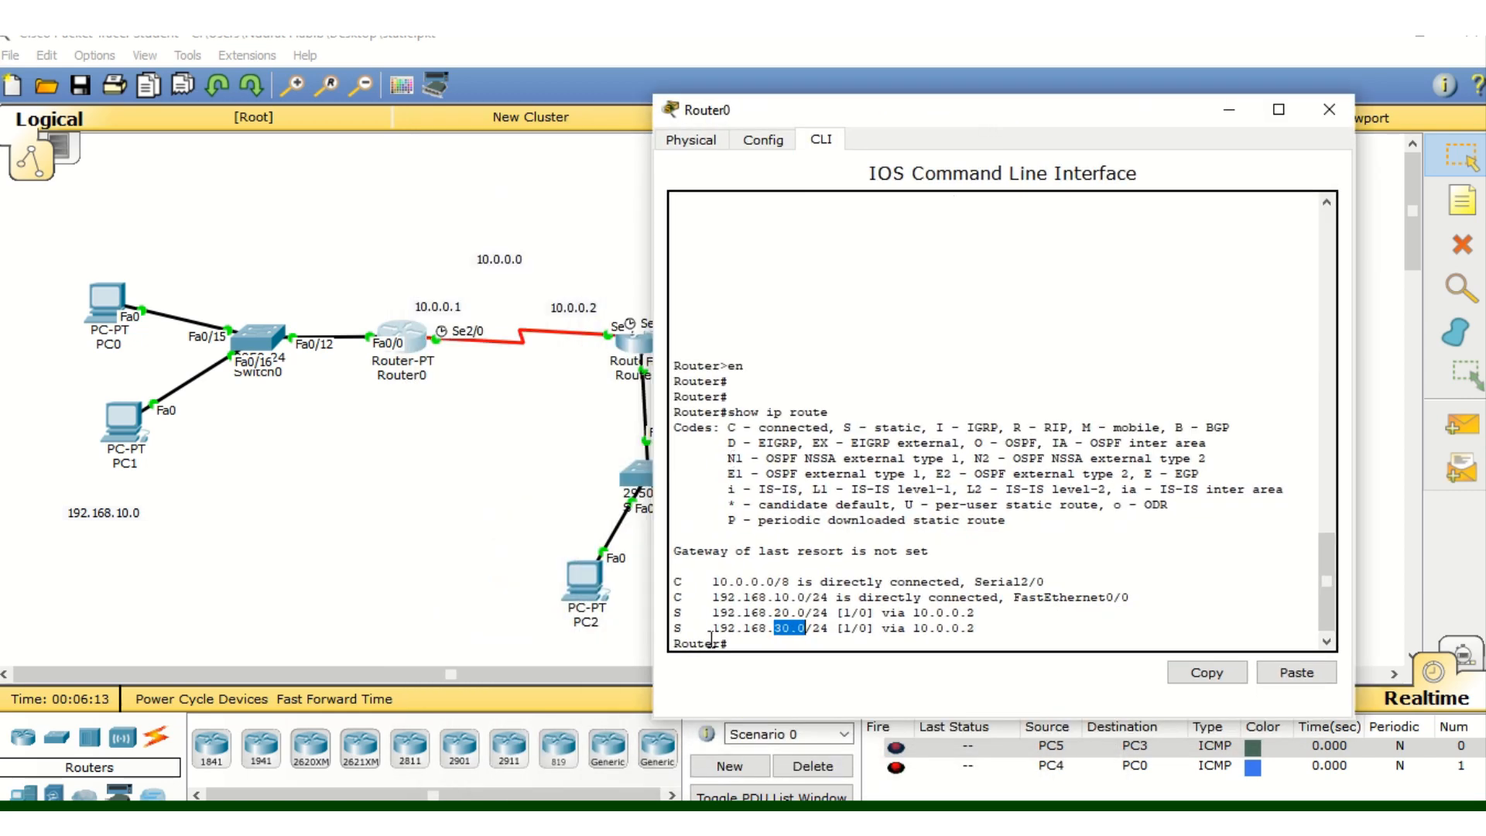
Examine the connected and static route entries in Router0's routing table and close its window
mouse_move(693, 583)
mouse_down()
mouse_move(663, 582)
mouse_move(676, 597)
mouse_up()
drag(783, 615, 790, 628)
drag(682, 613, 672, 628)
drag(698, 579, 985, 638)
drag(797, 617, 675, 612)
click(769, 627)
click(706, 619)
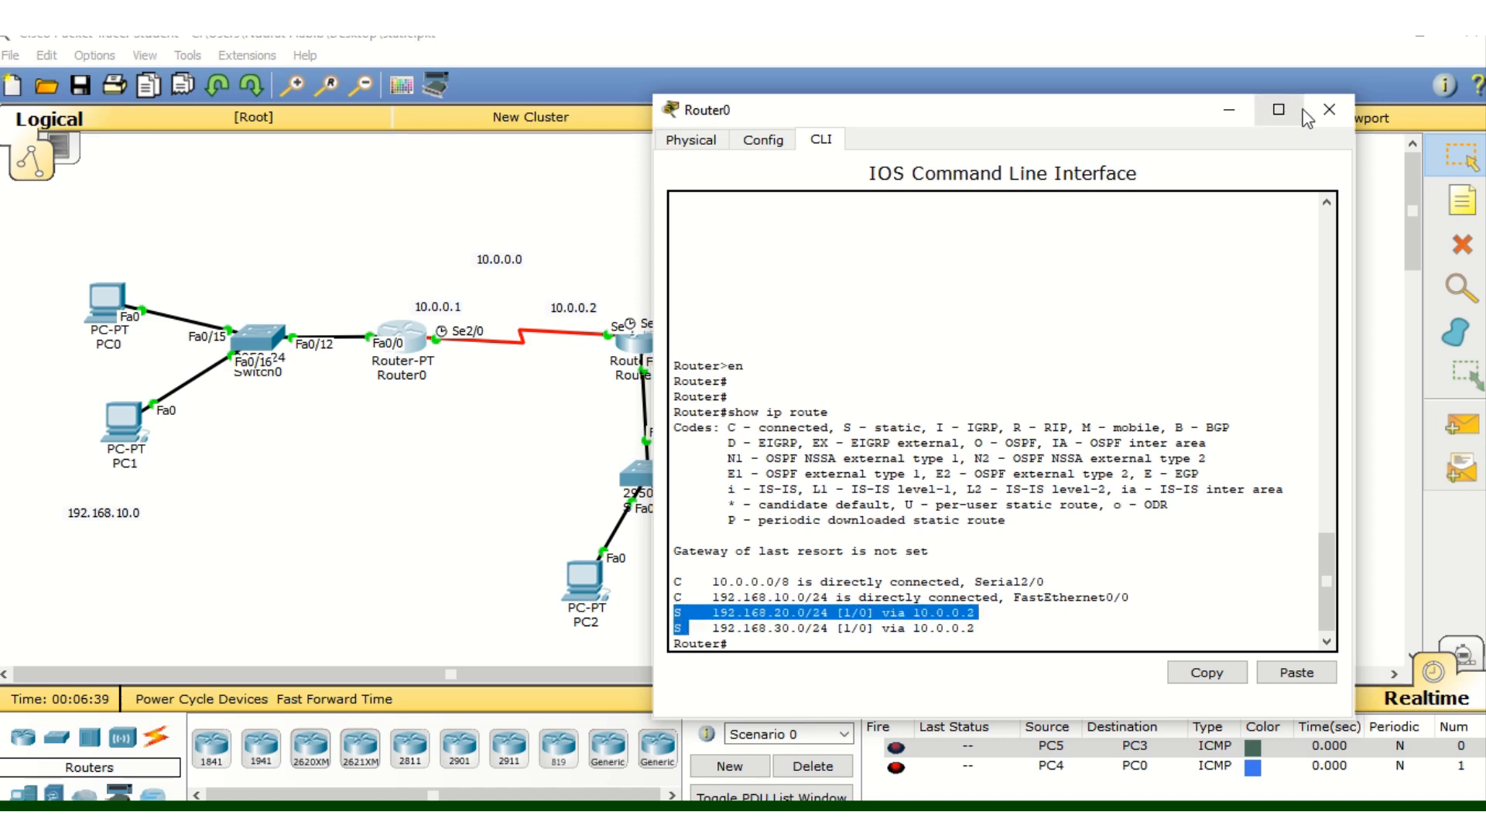
click(1329, 110)
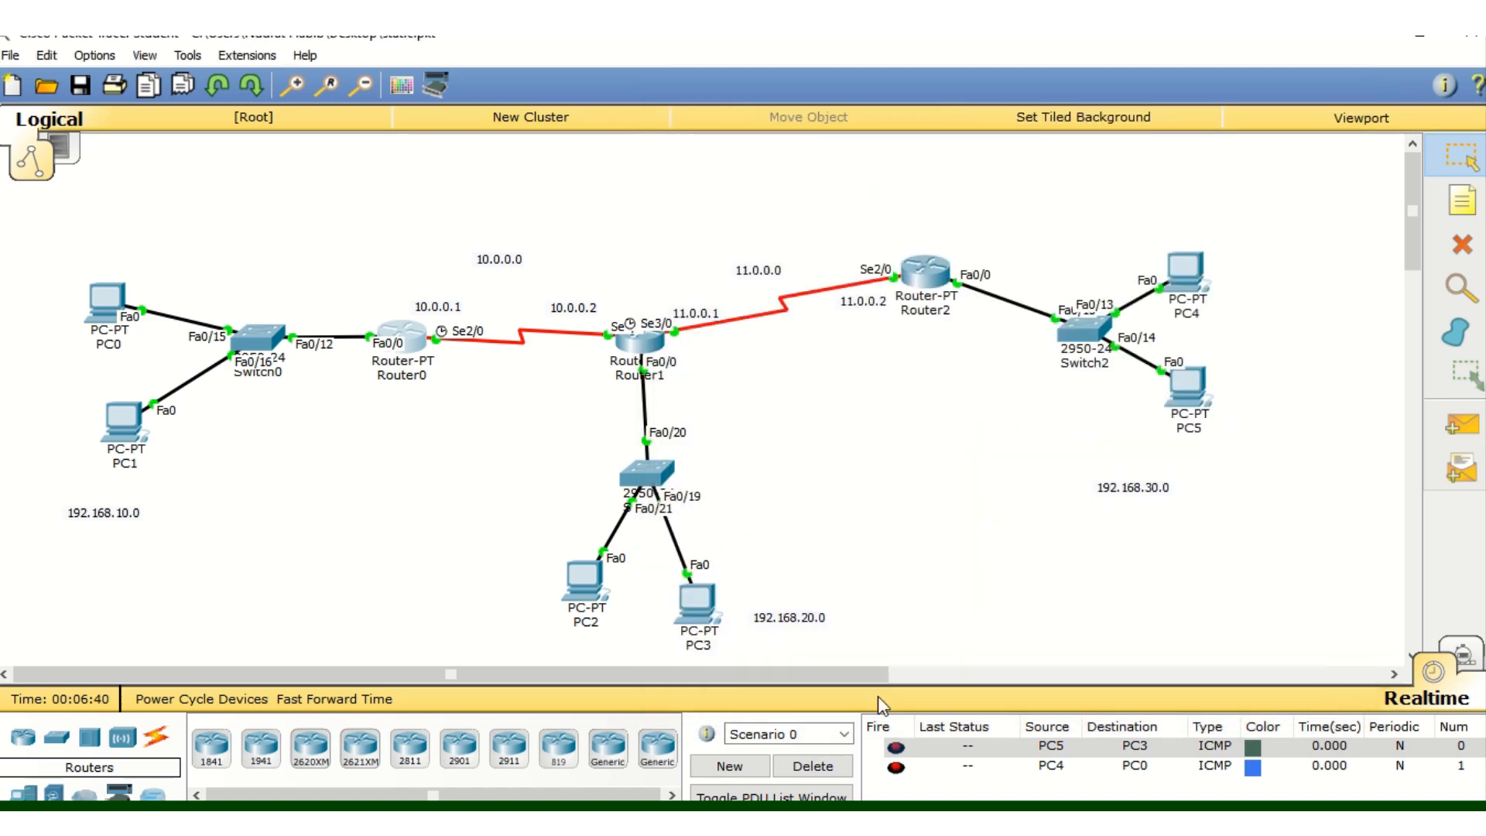
Delete the old test scenario, send a simple PDU from PC4 to PC3 and run it through Simulation mode back to Realtime
click(811, 766)
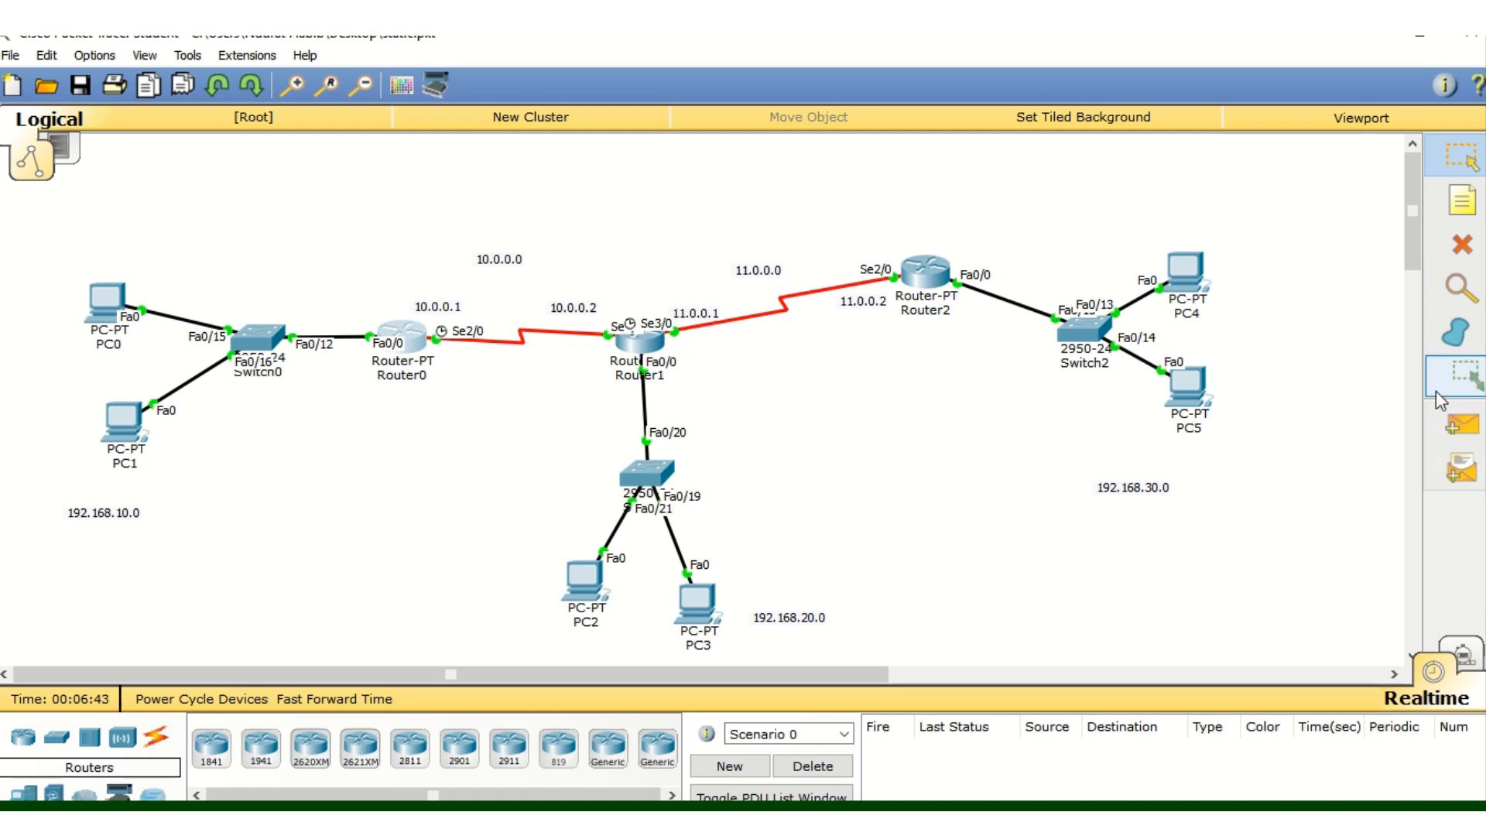
click(1462, 424)
click(1184, 271)
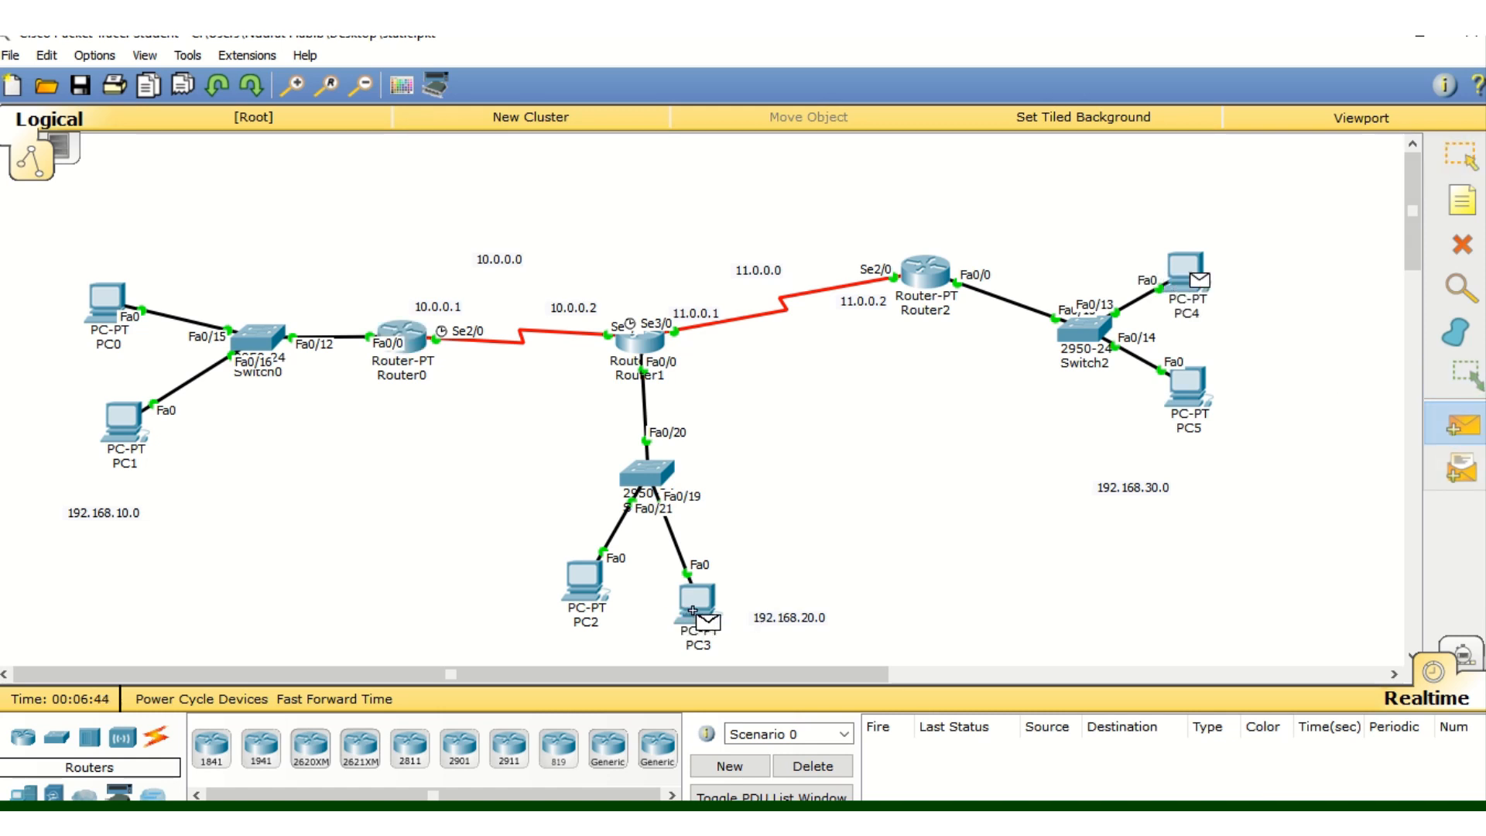
click(693, 611)
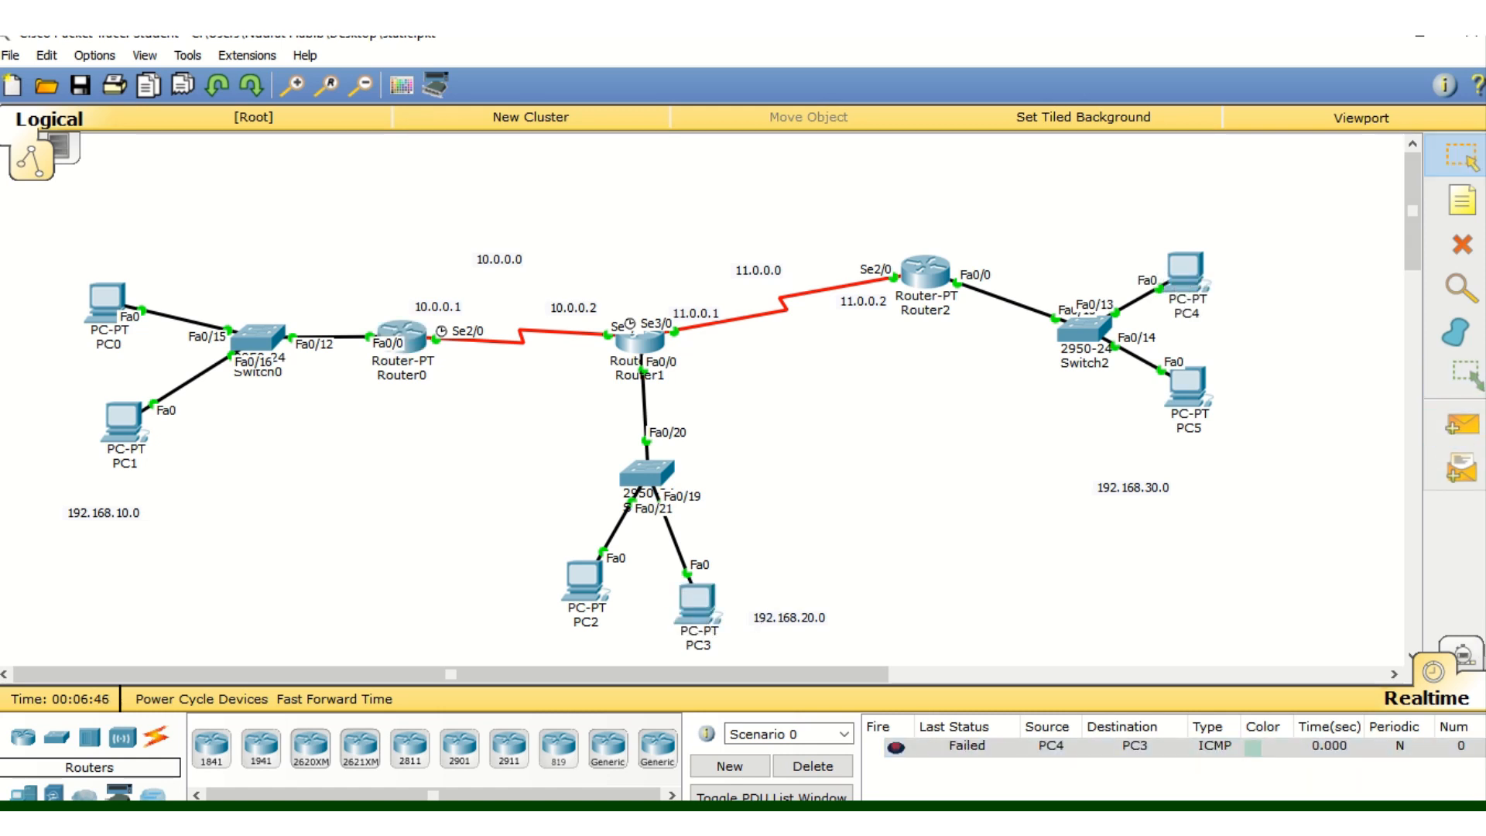
click(1468, 658)
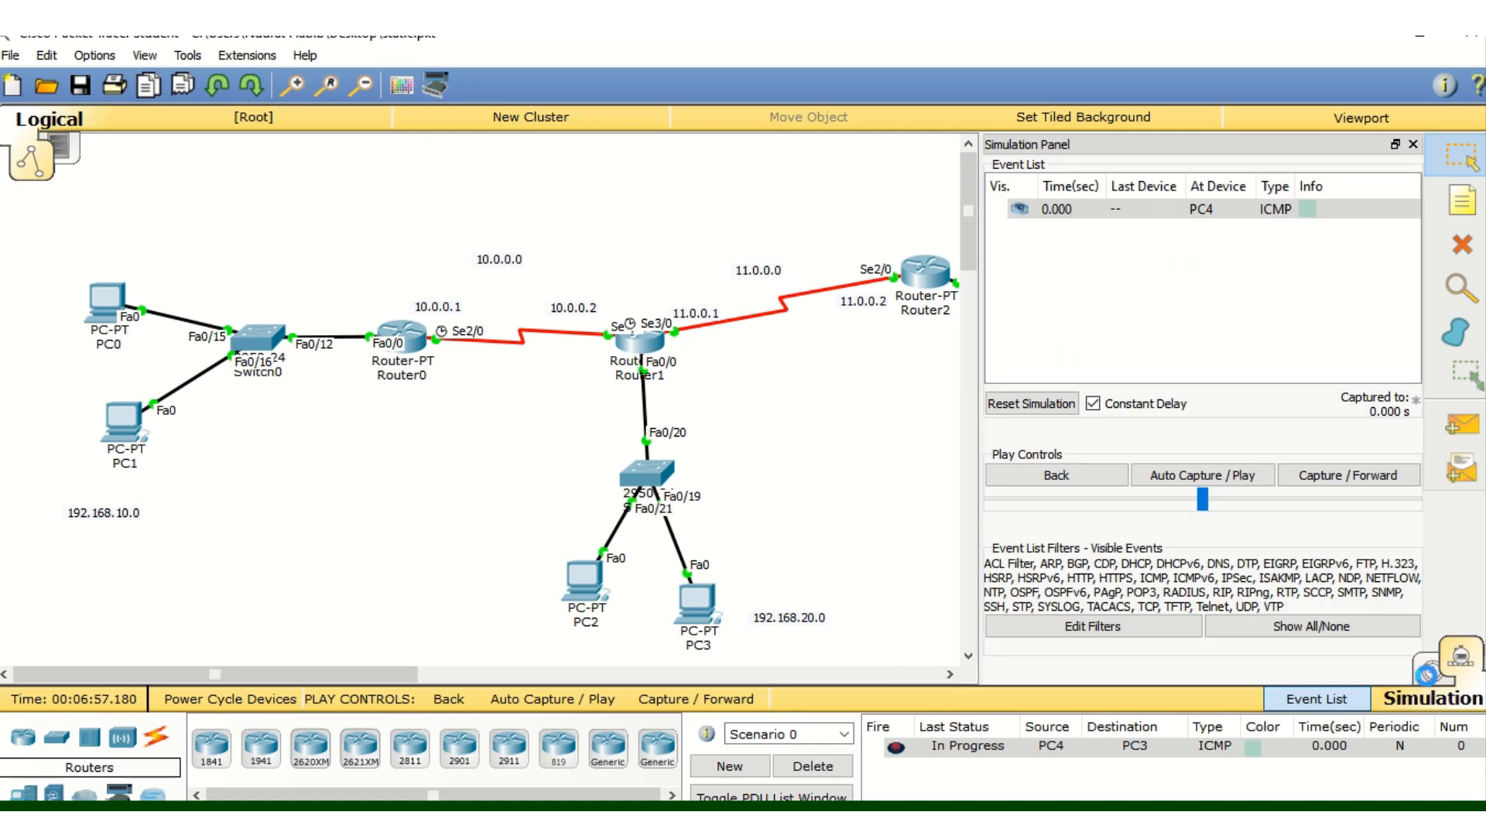
click(1426, 672)
Send a simple PDU from PC5 to PC2 and switch to Simulation mode and back to Realtime to update its status
click(1453, 424)
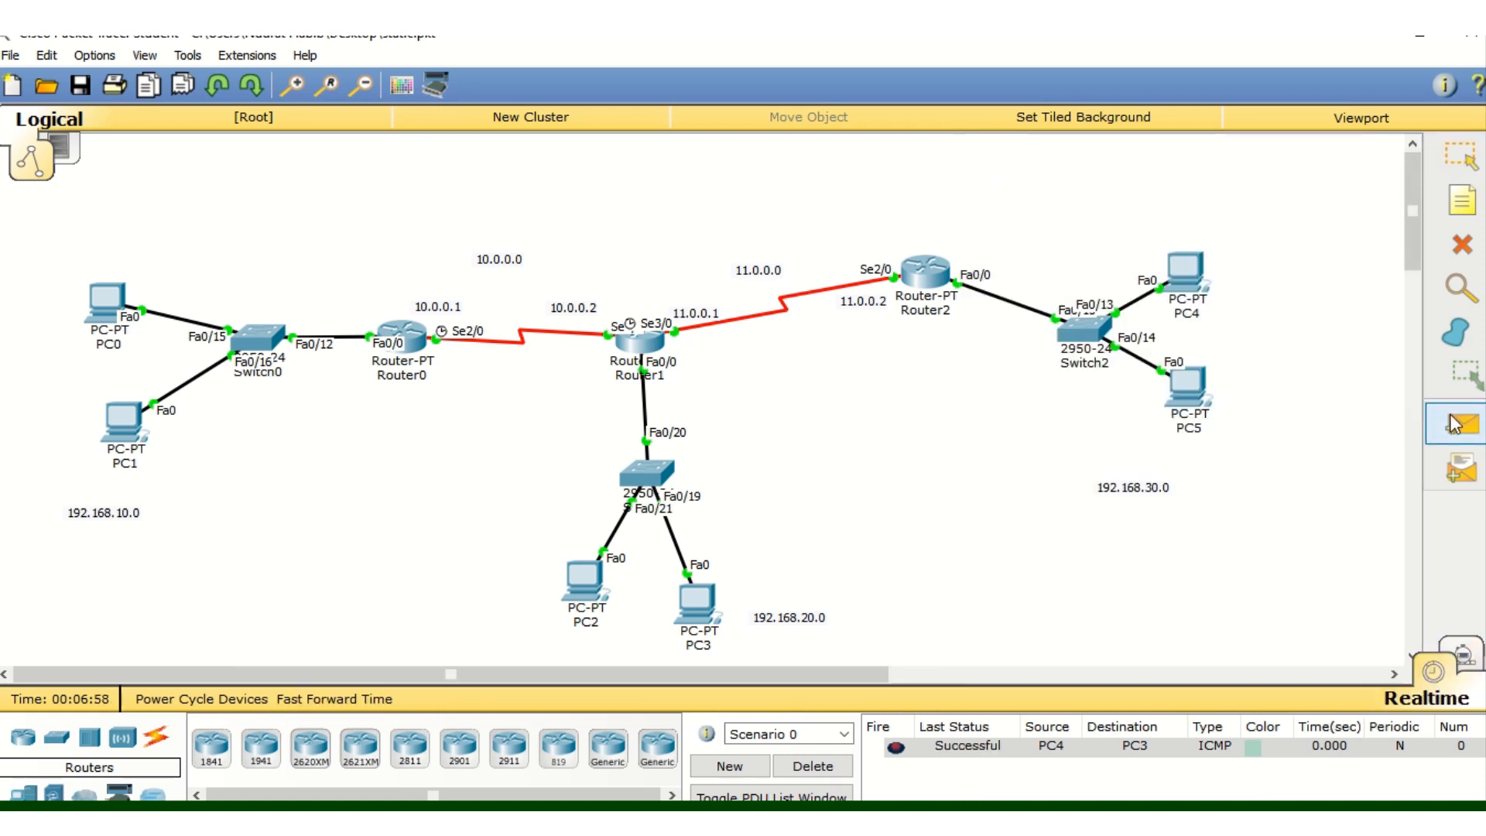
click(1188, 391)
click(582, 594)
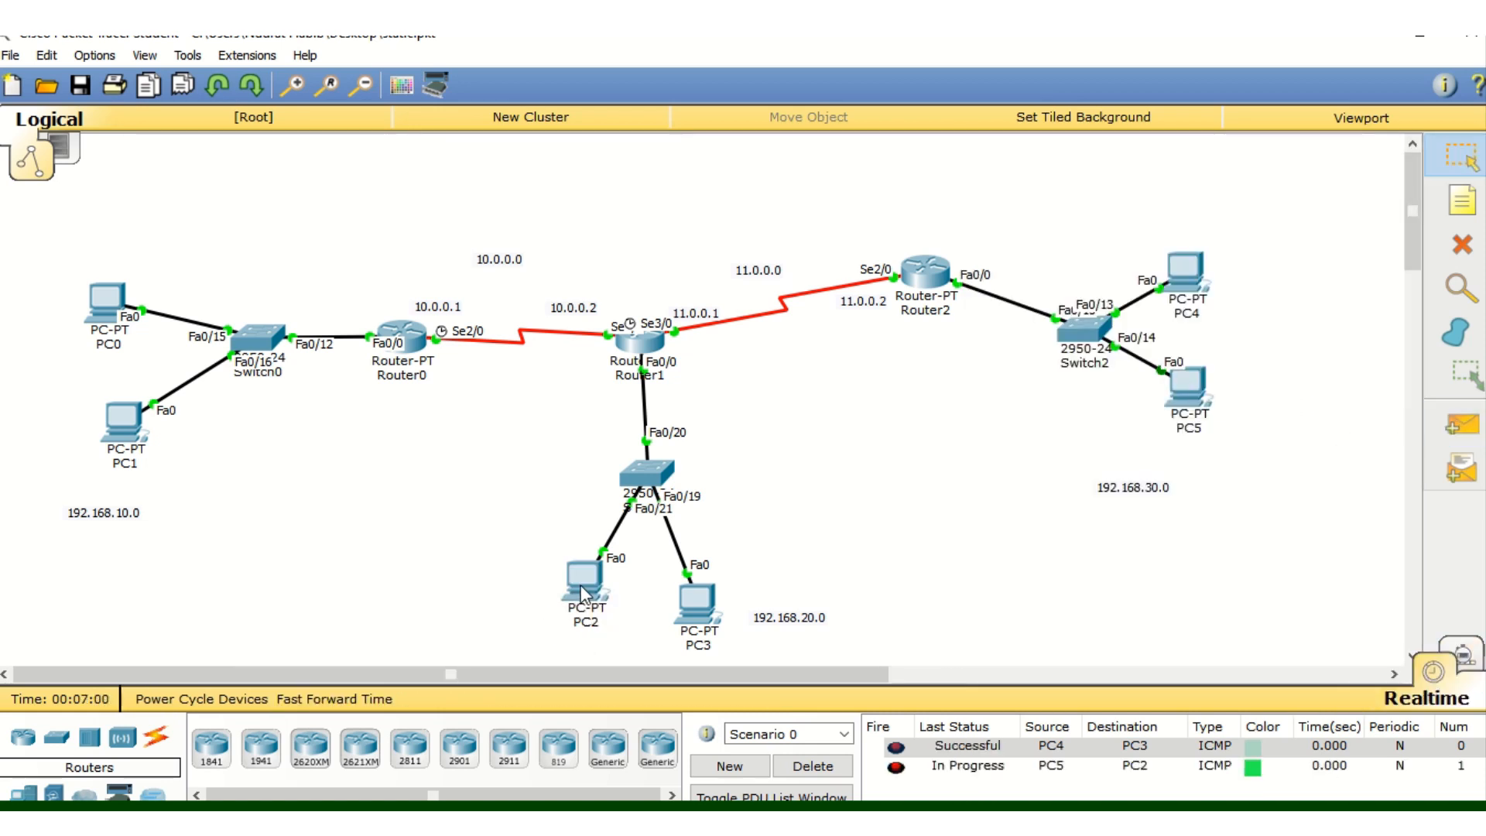
click(1470, 662)
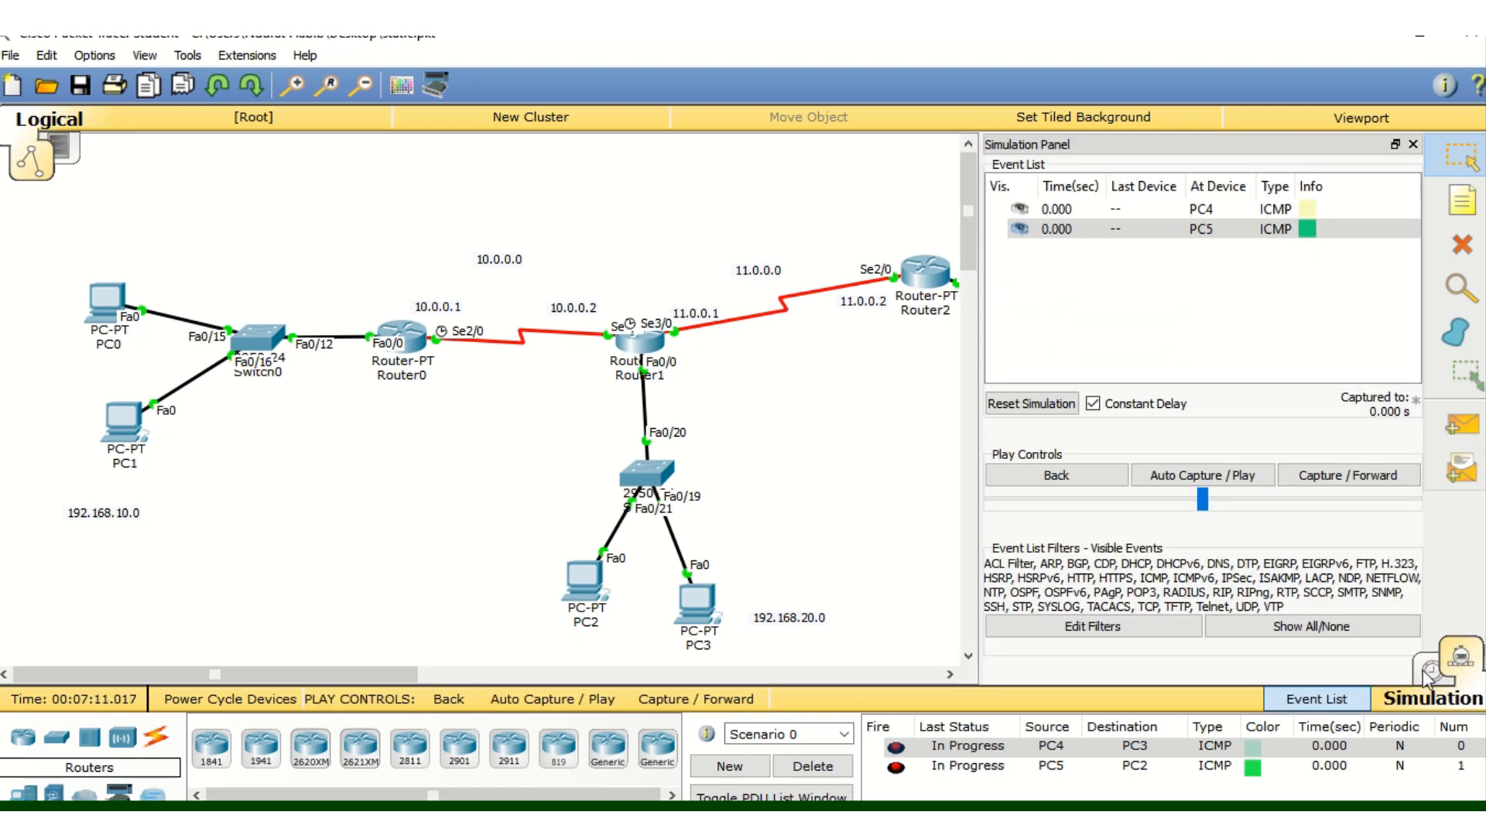
click(1427, 673)
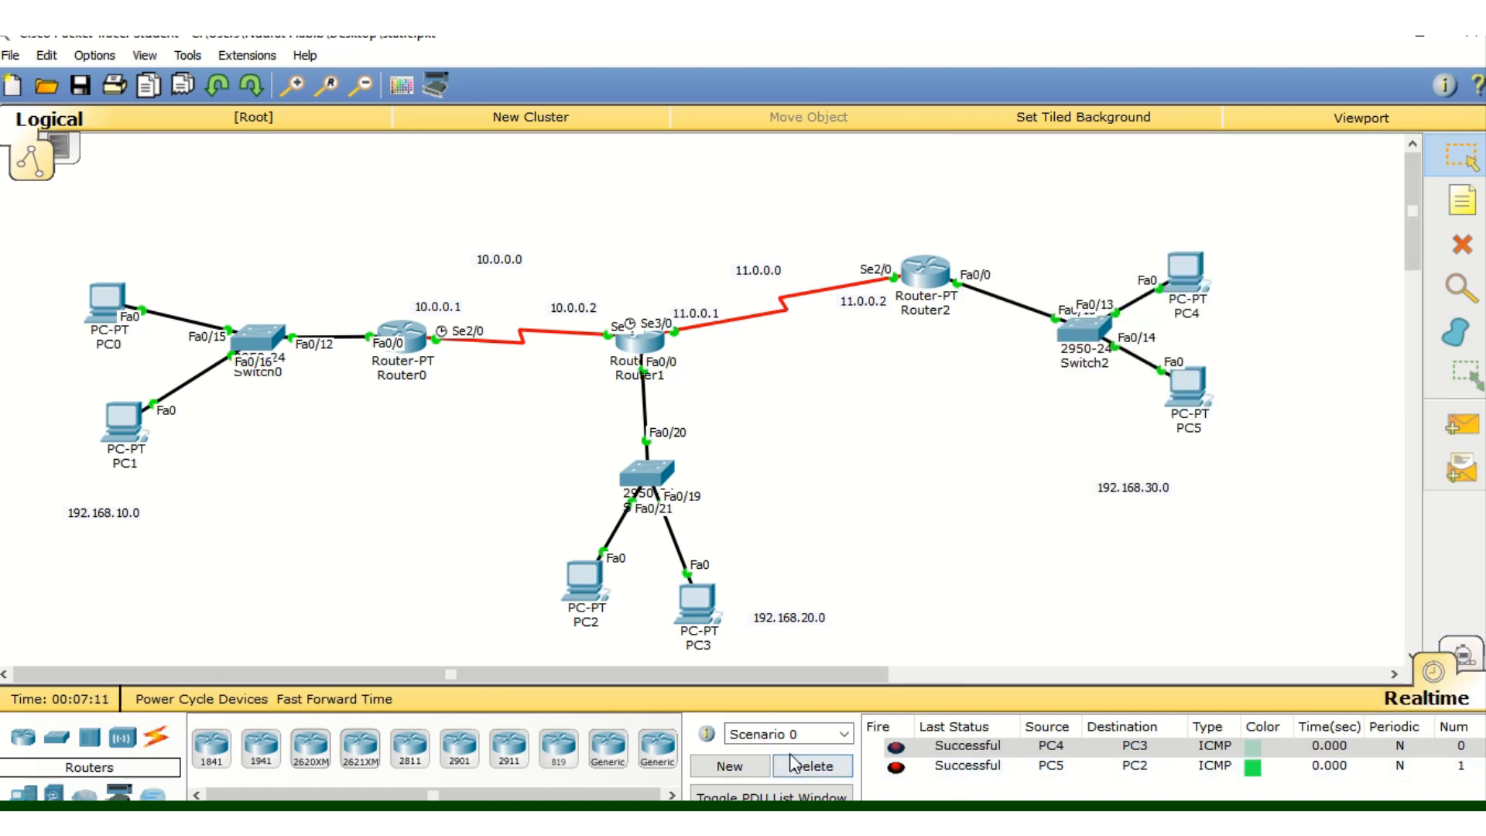
Send a simple PDU from PC4 to PC1 and switch to Simulation mode and back to Realtime to update its status
click(1462, 424)
click(1184, 282)
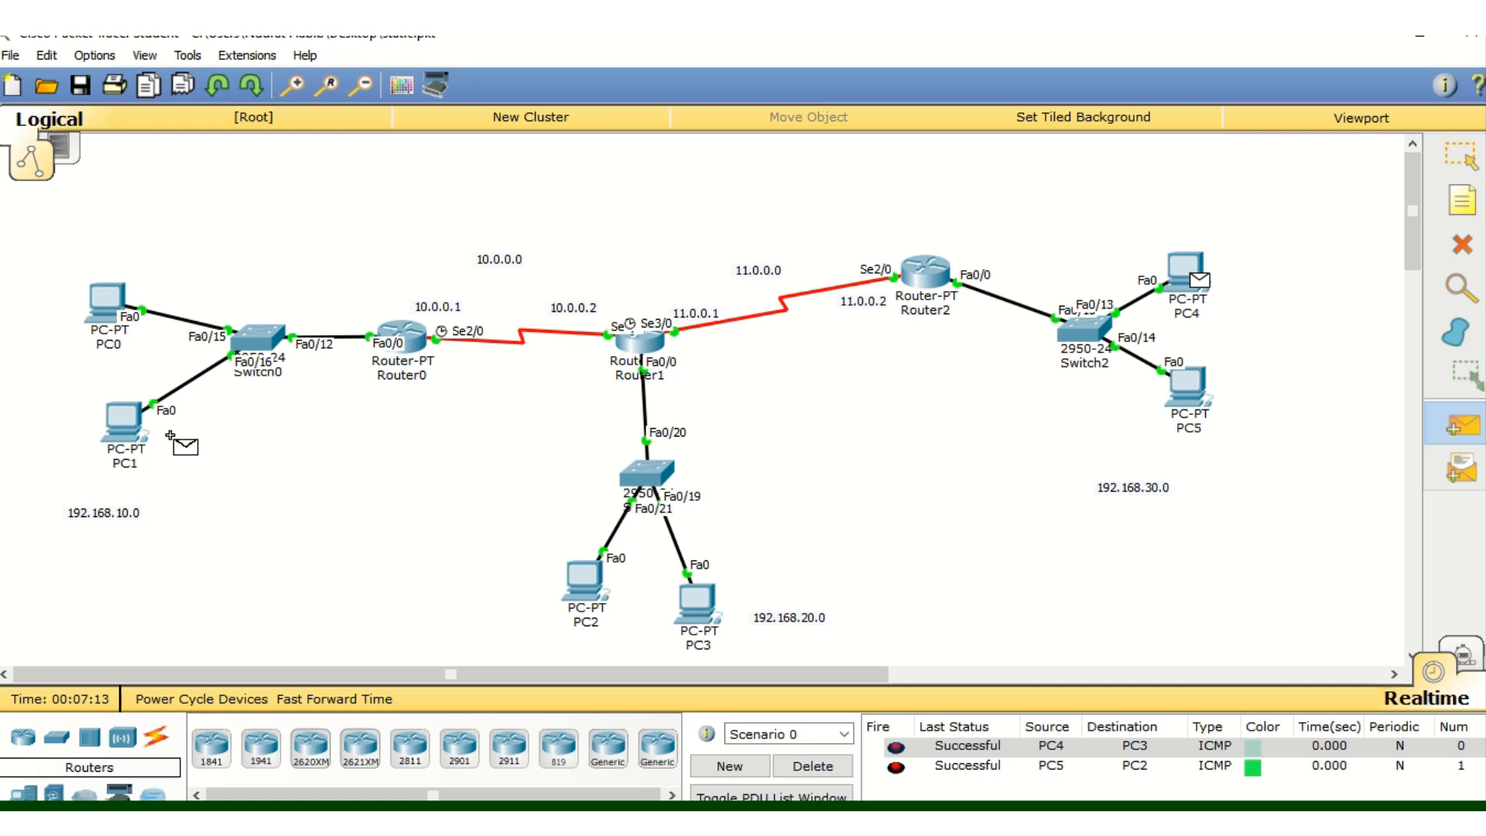
click(124, 424)
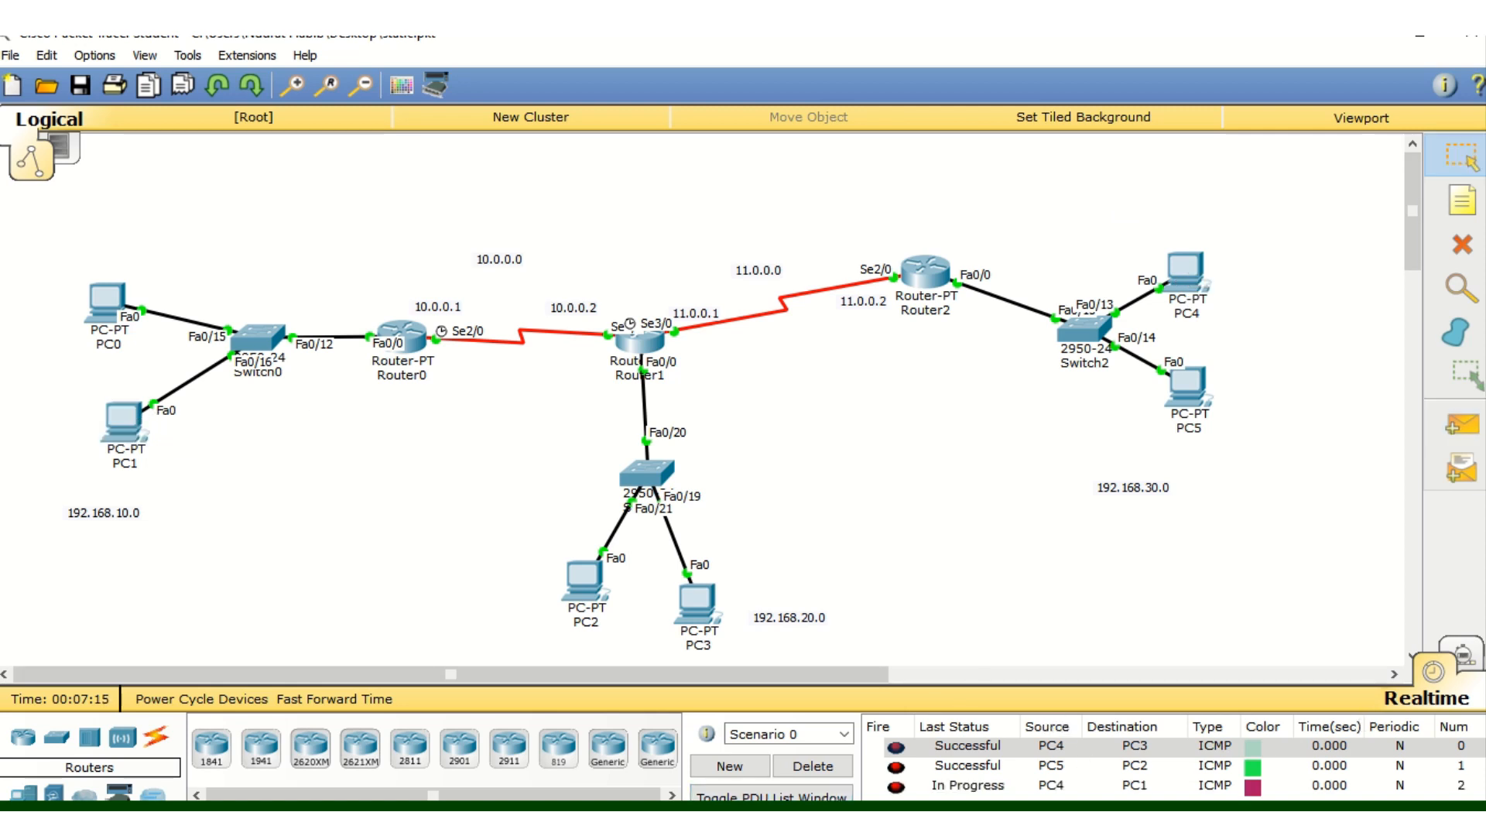
click(1472, 654)
click(1434, 672)
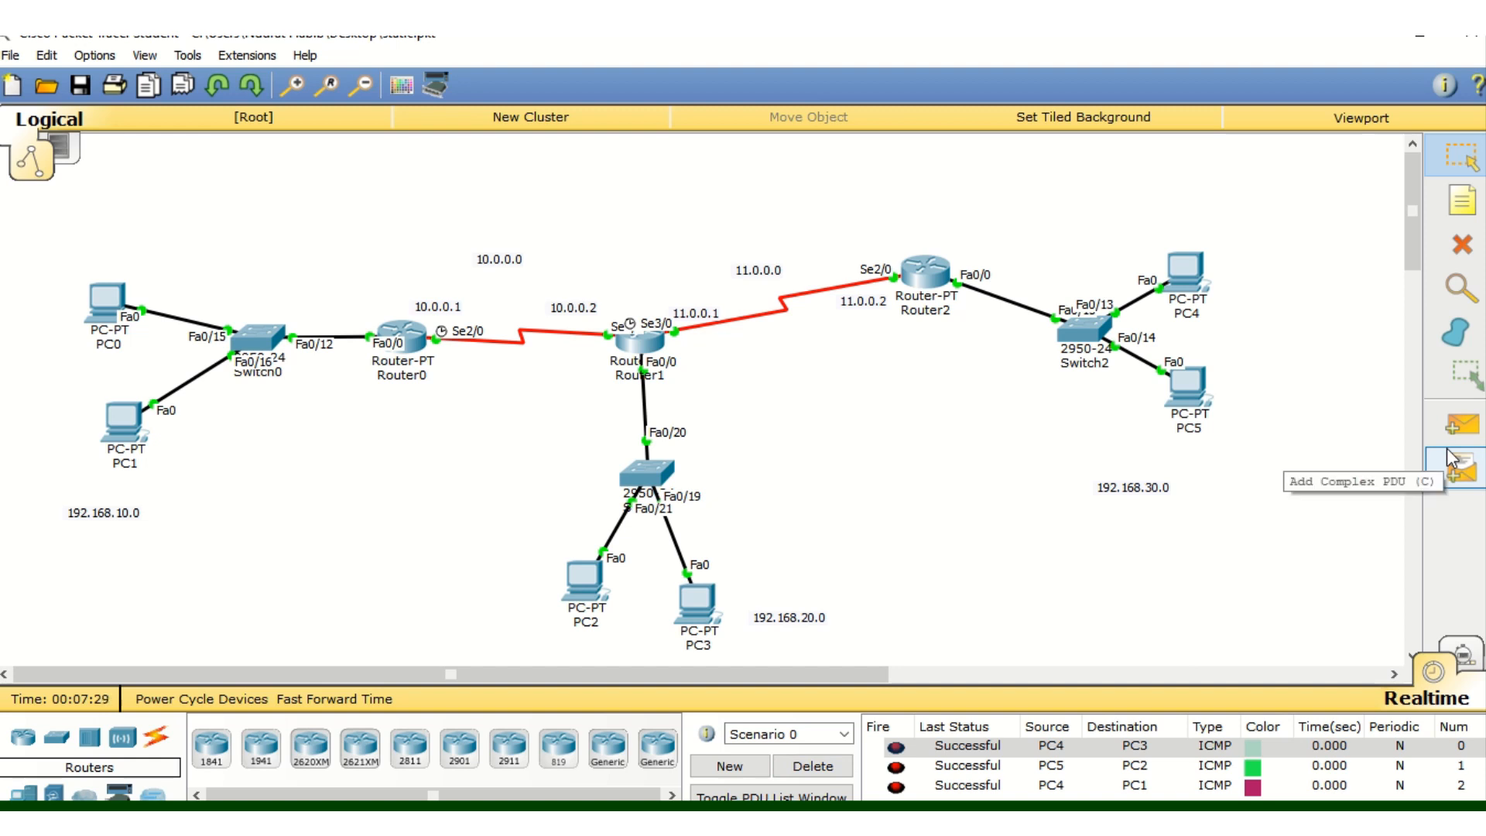
mouse_move(517, 38)
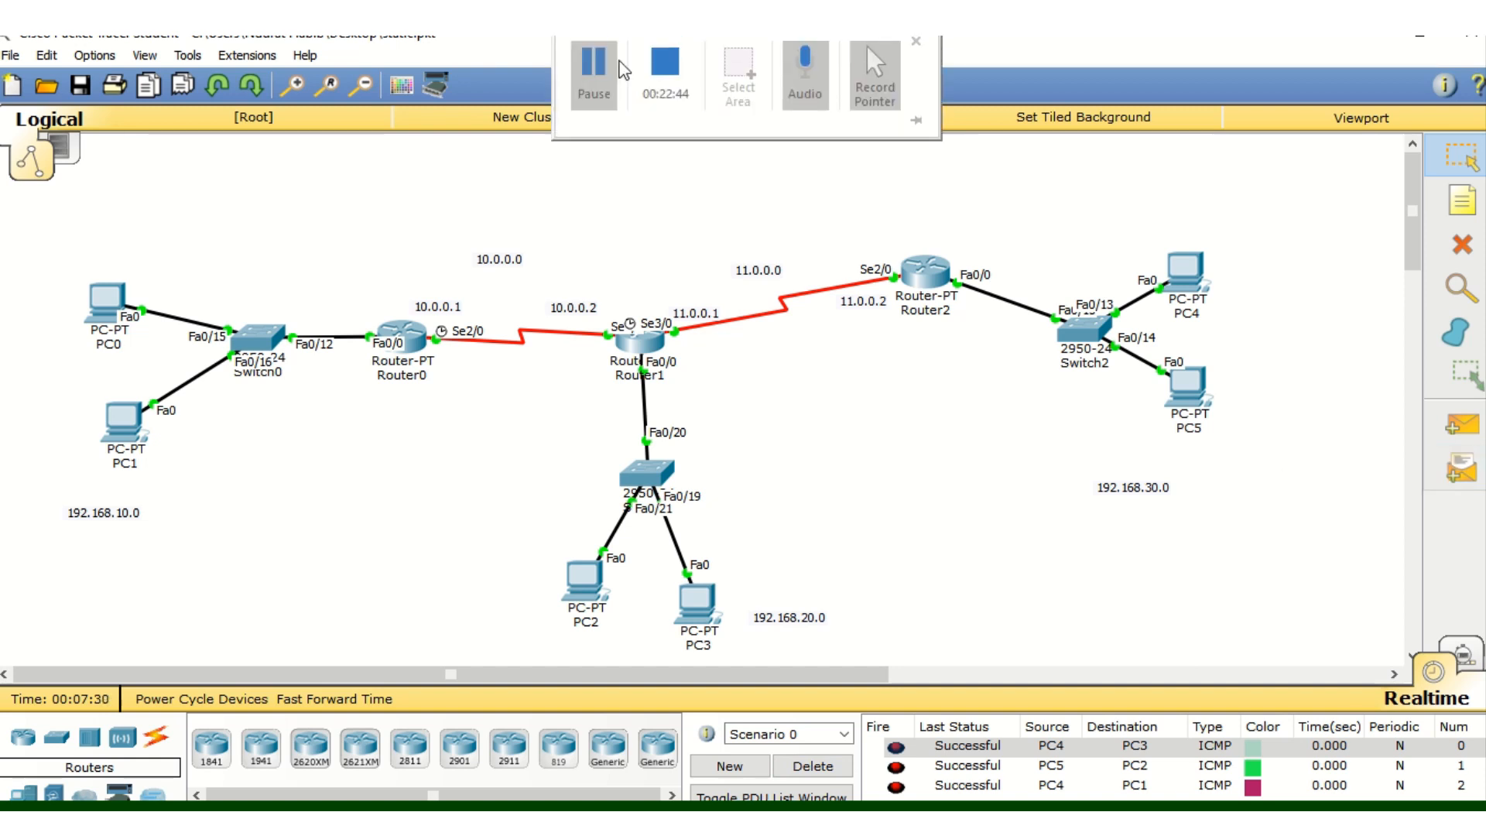